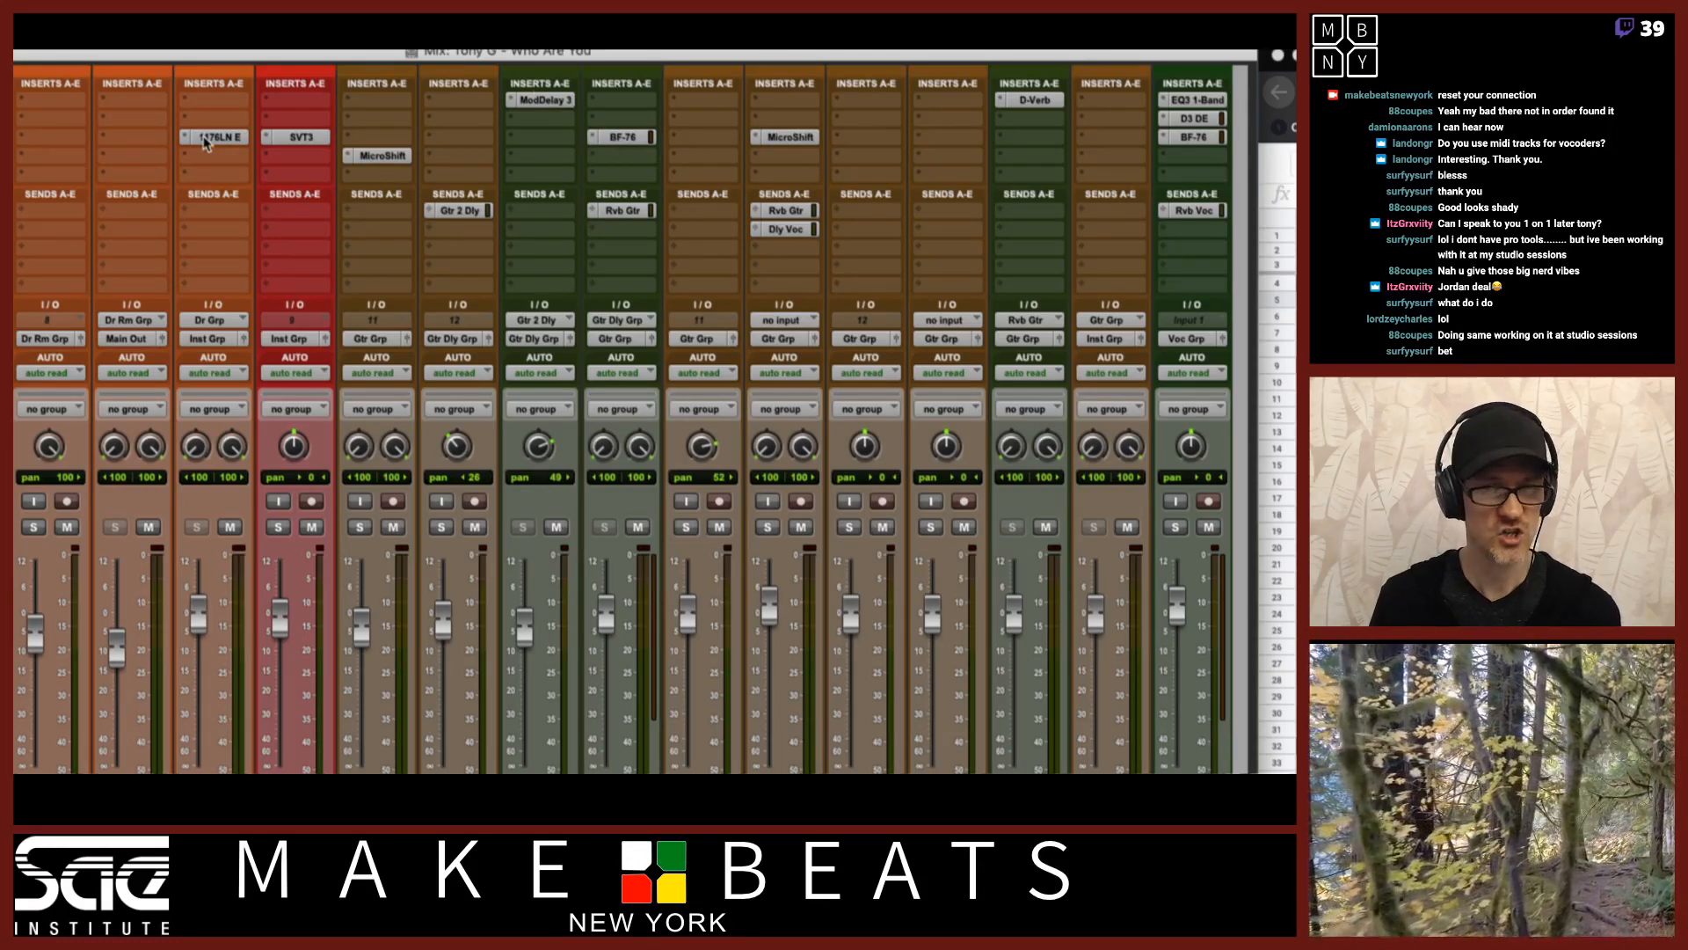
# Inspect the mixer channels and open each insert plugin on the Vox Verse channel in turn.
pyautogui.hscroll(5, 972, 176)
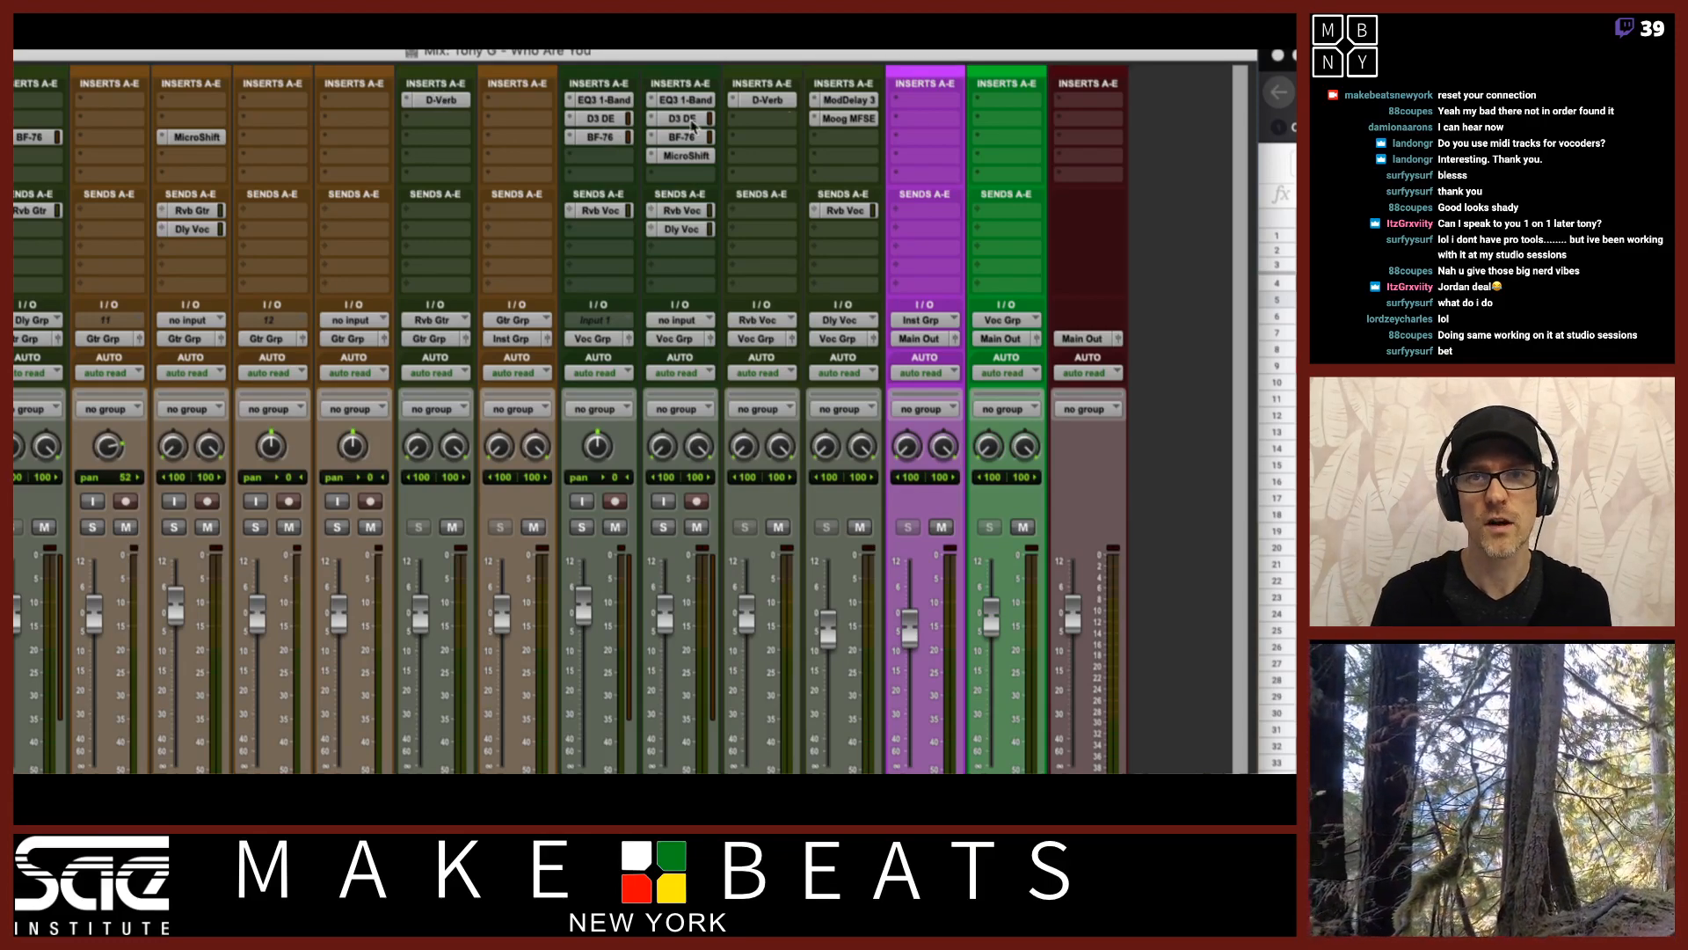
pyautogui.hscroll(-6, 693, 132)
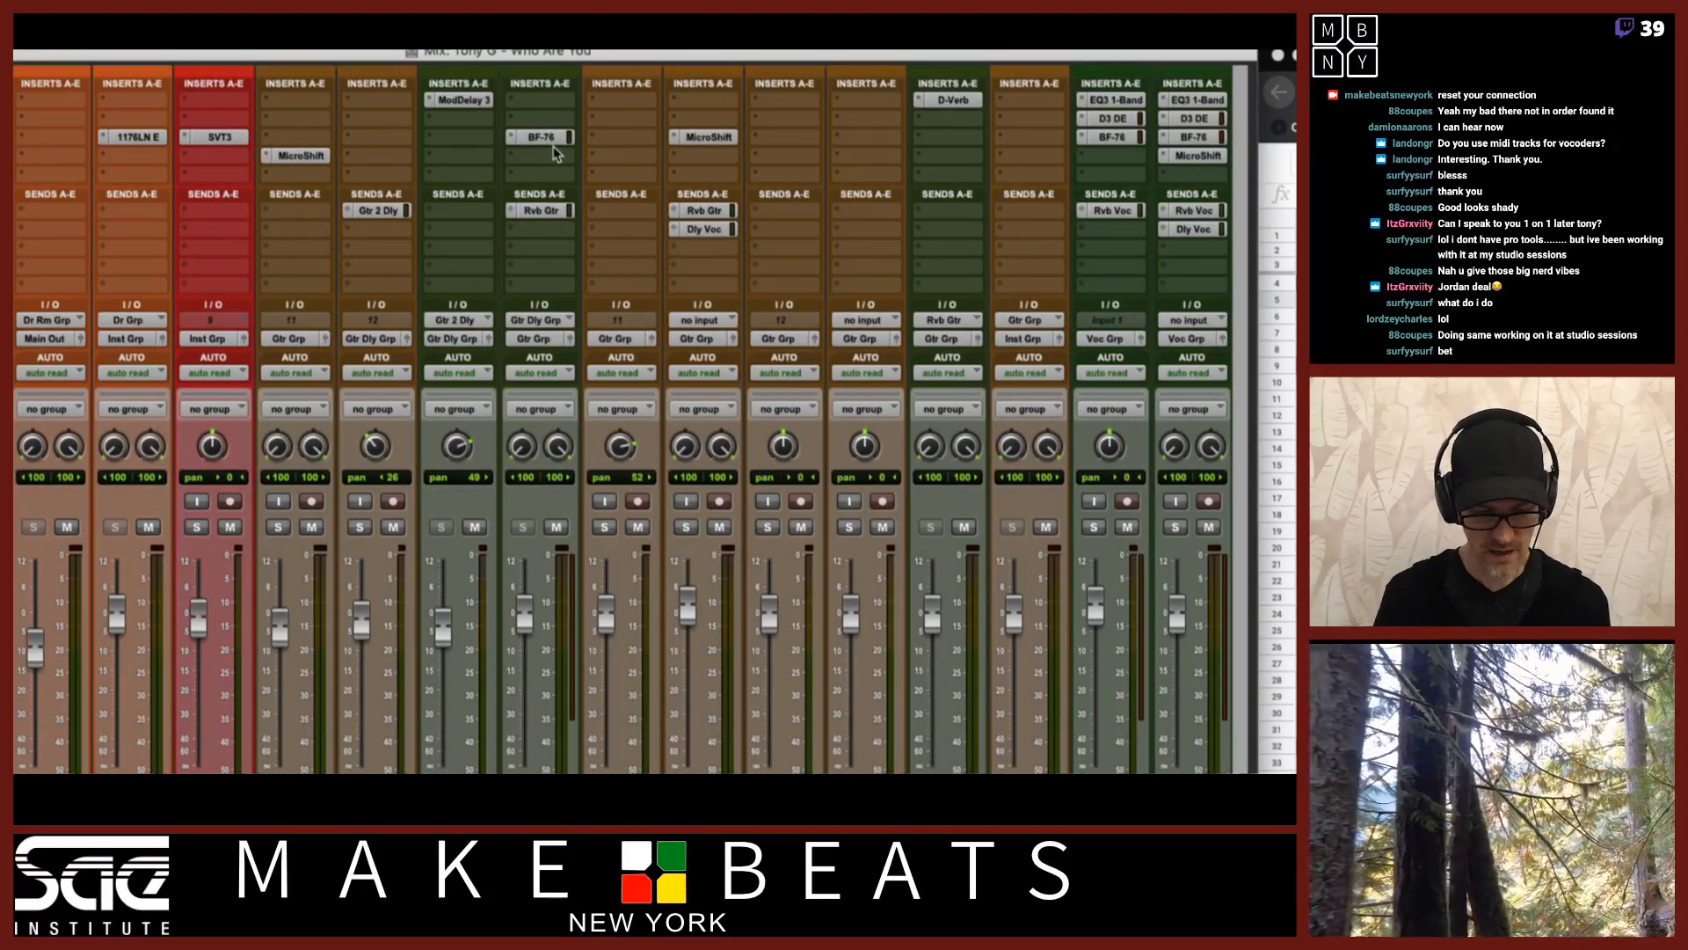
pyautogui.hscroll(6, 891, 160)
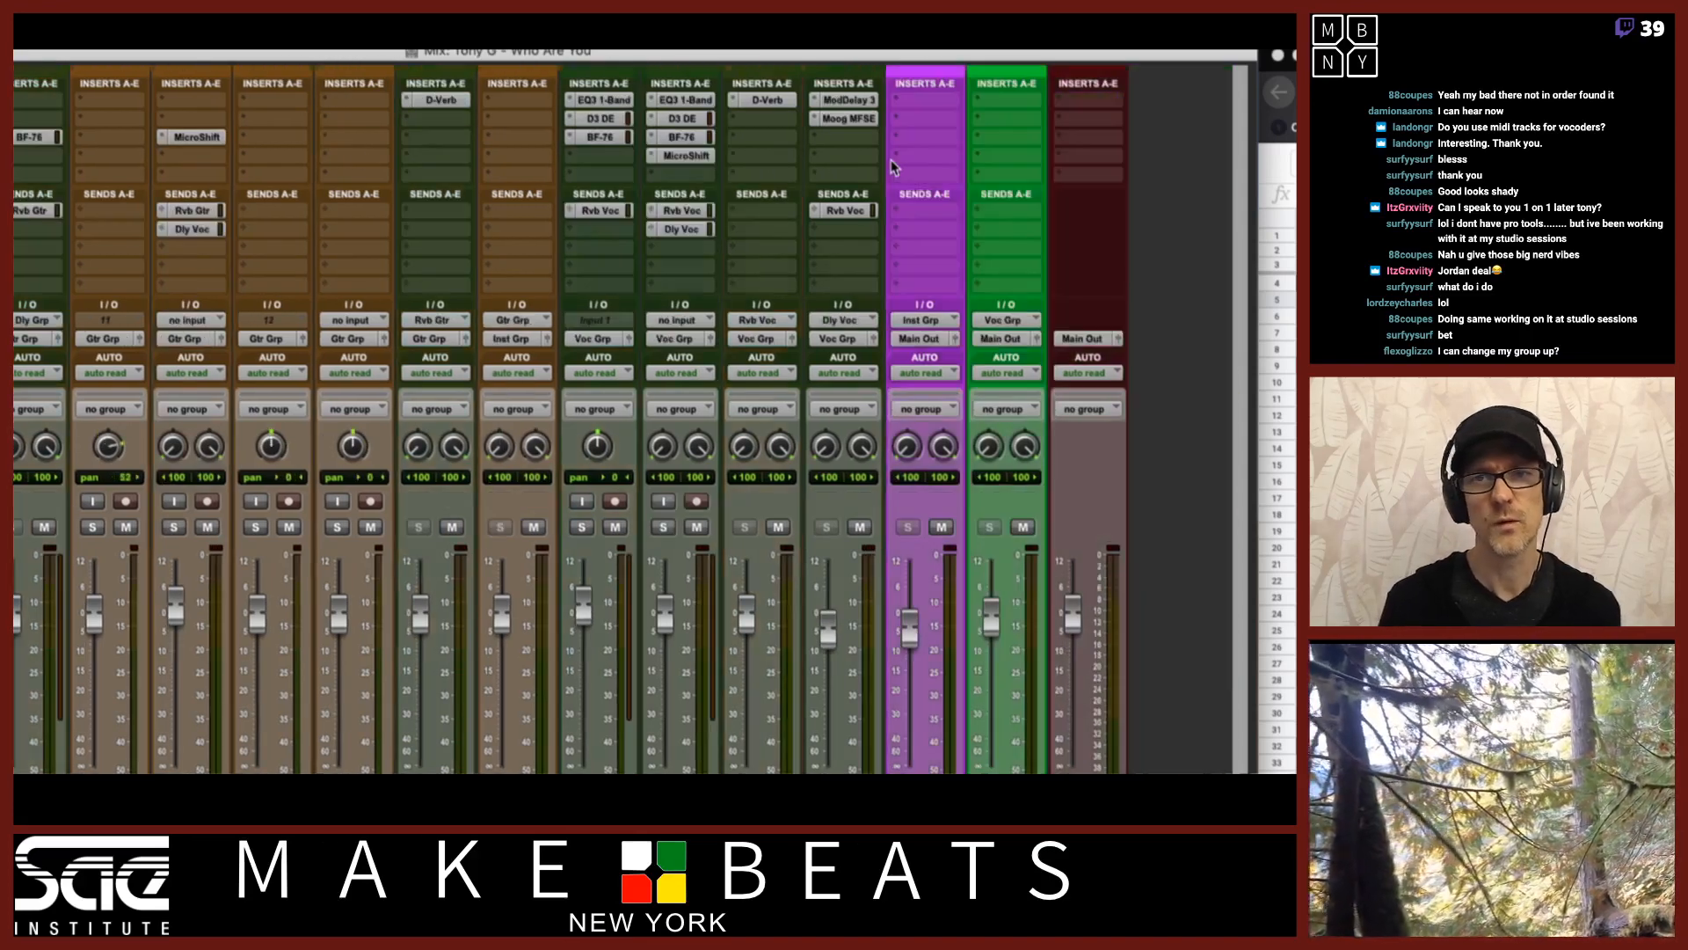
pyautogui.click(611, 103)
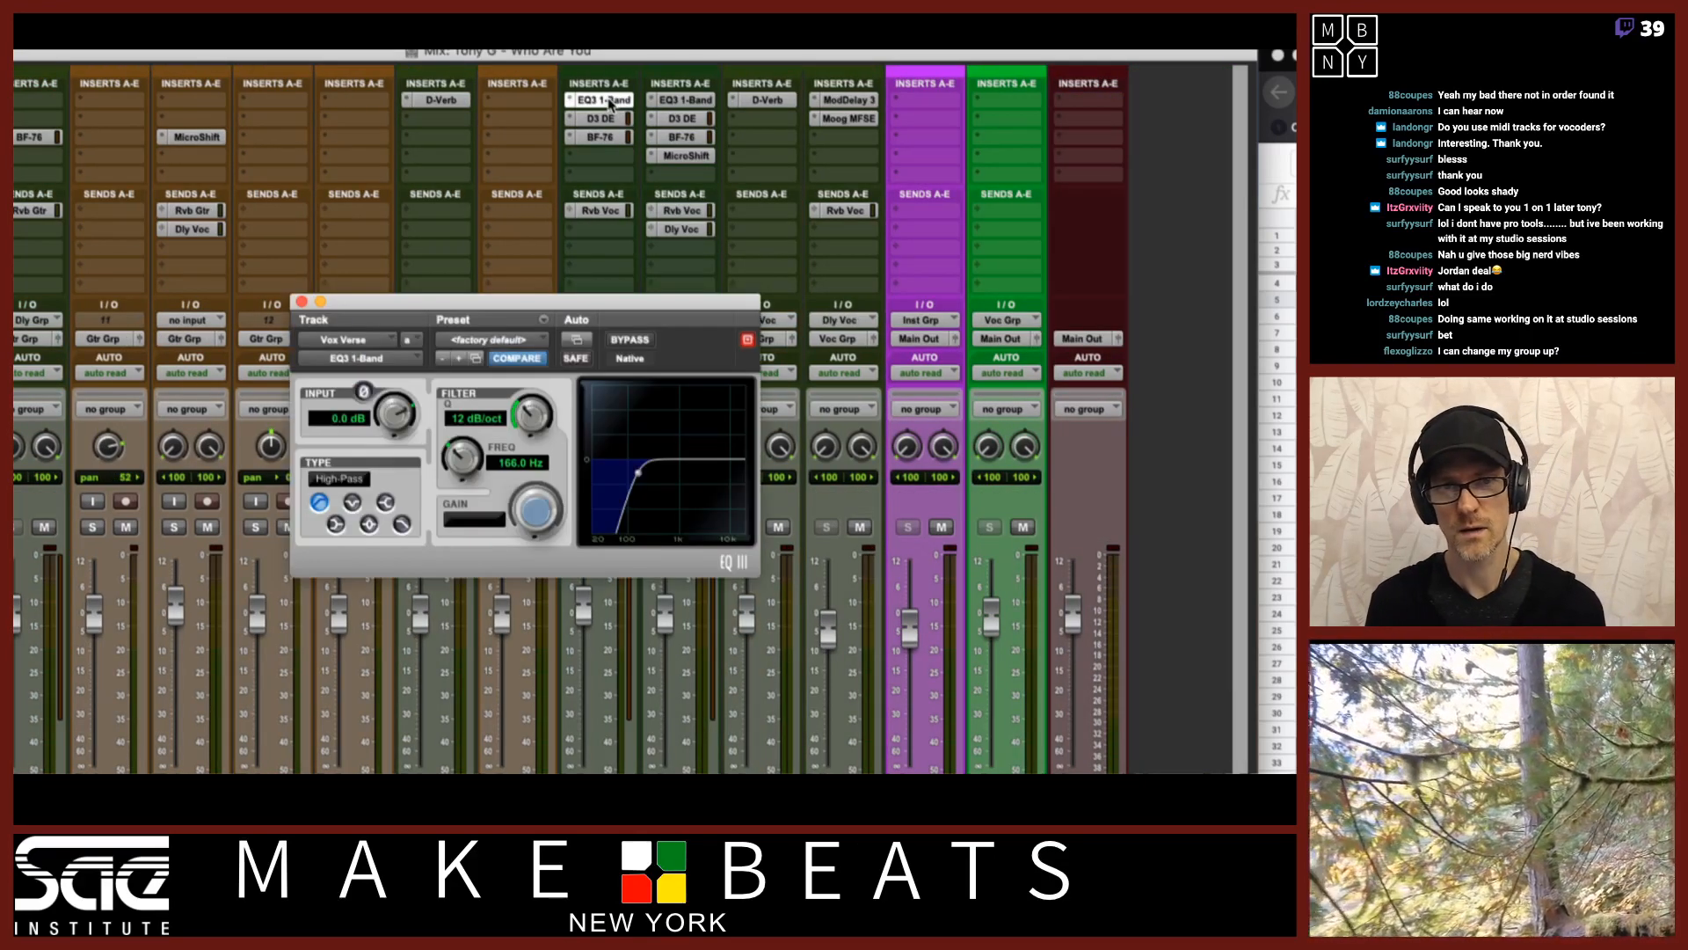
pyautogui.click(611, 103)
pyautogui.click(598, 121)
pyautogui.click(598, 121)
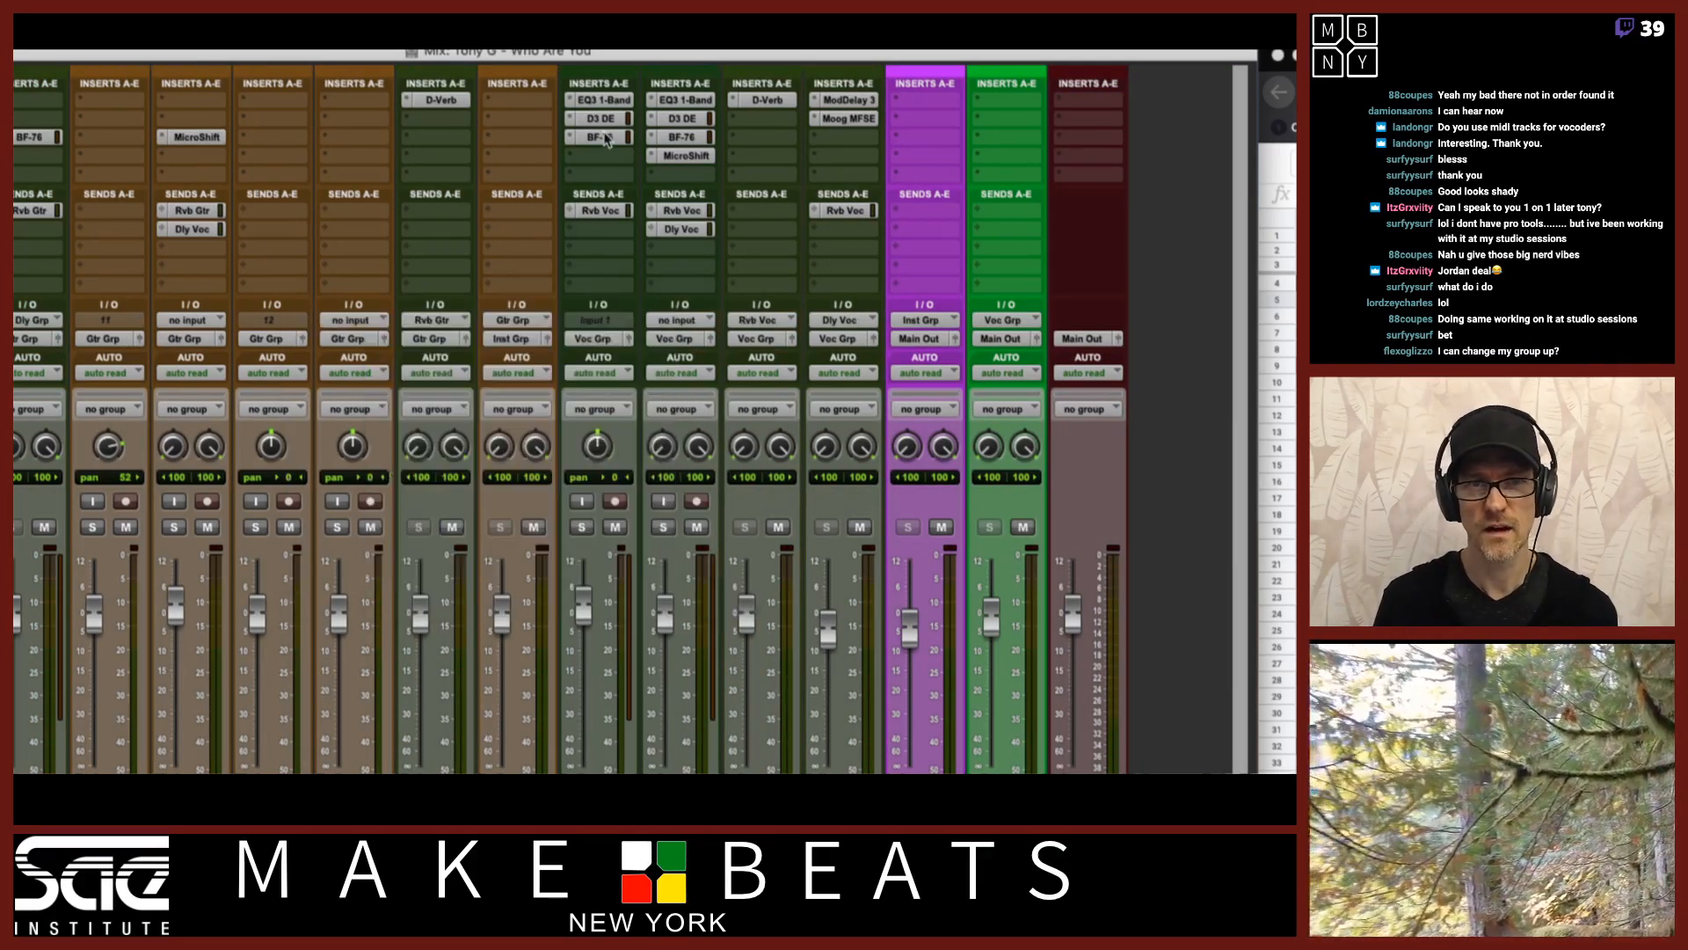
pyautogui.click(605, 138)
pyautogui.click(605, 138)
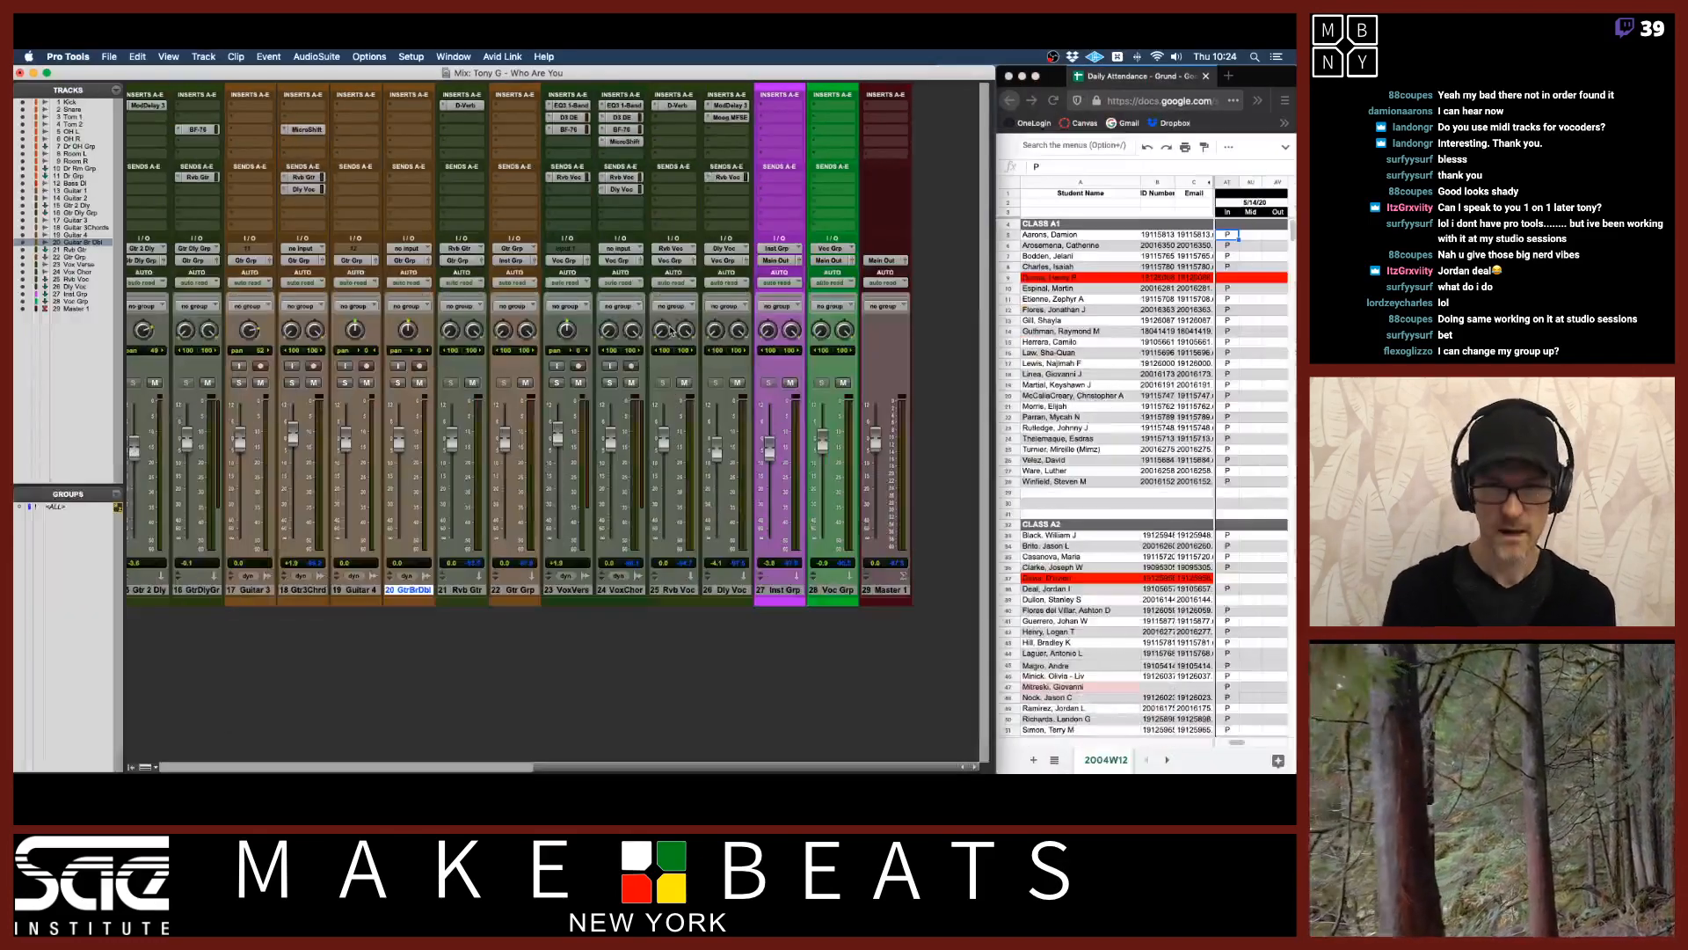
pyautogui.click(569, 591)
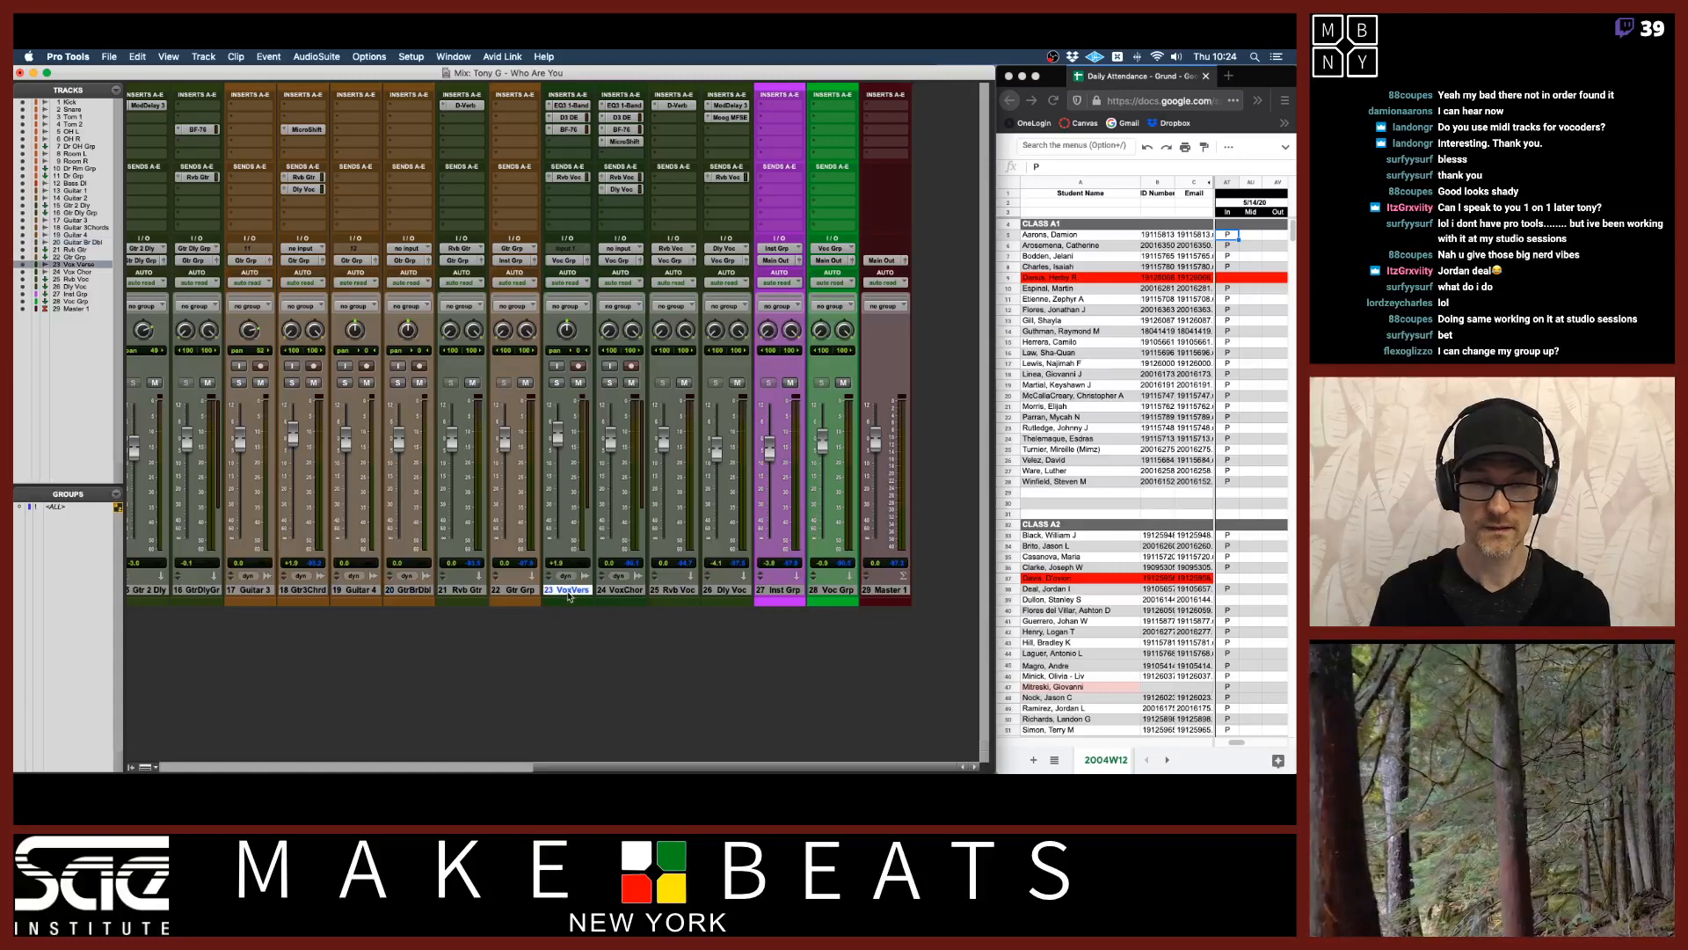
pyautogui.click(622, 590)
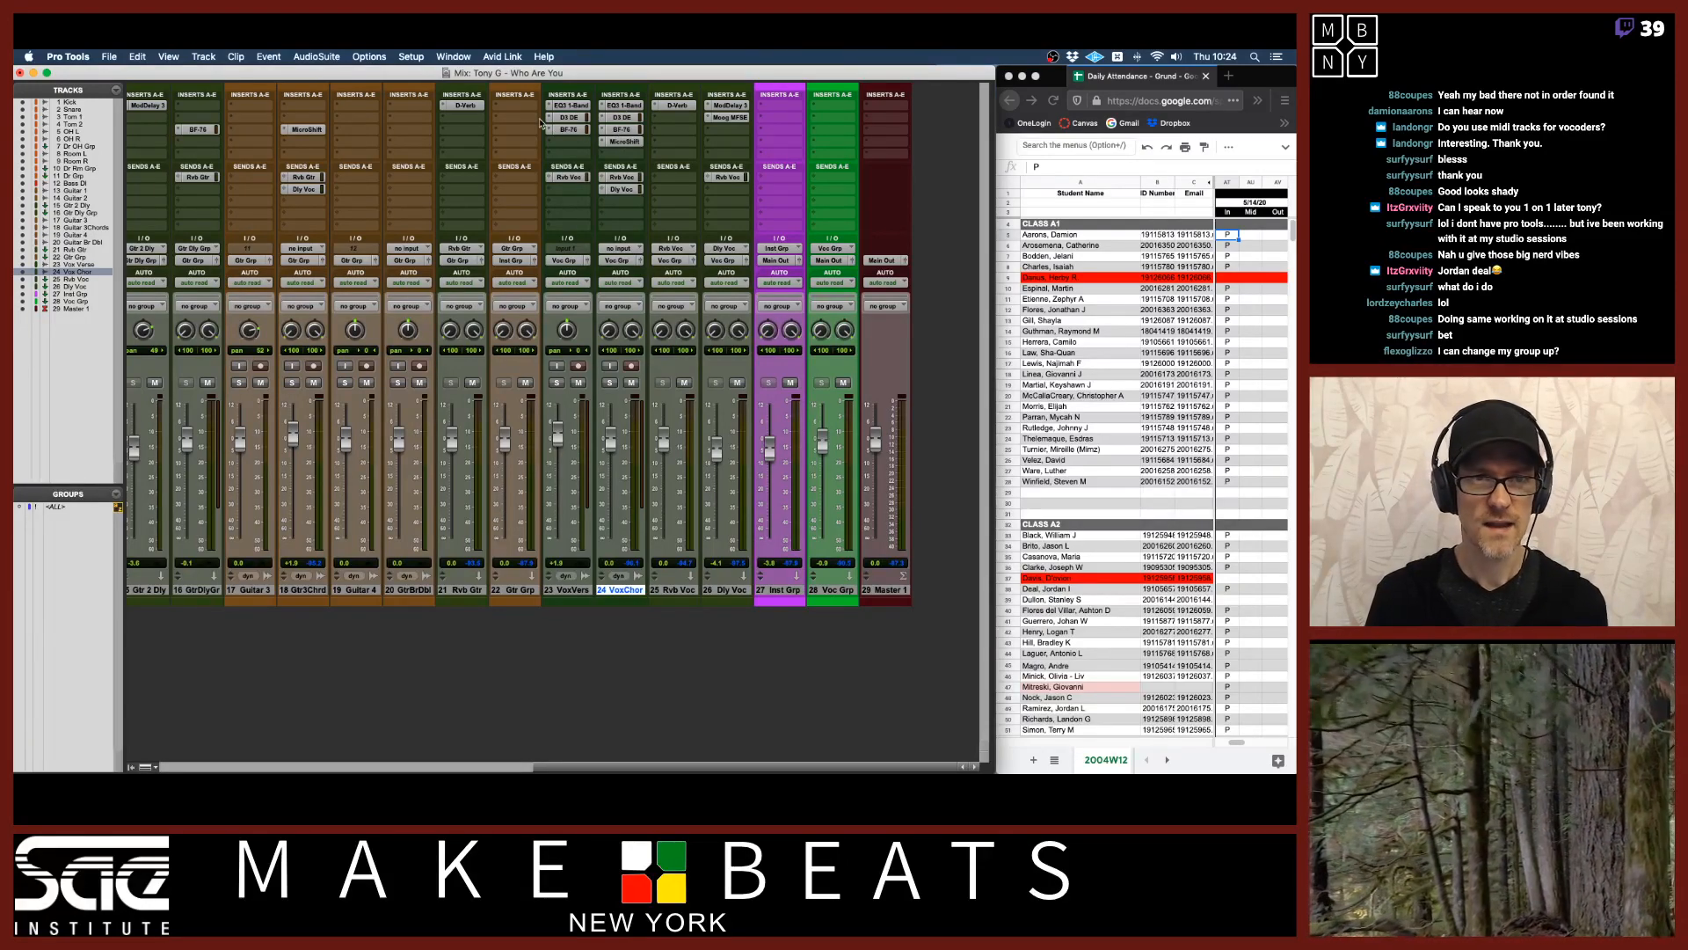
pyautogui.hscroll(-8, 343, 141)
pyautogui.hscroll(-5, 345, 138)
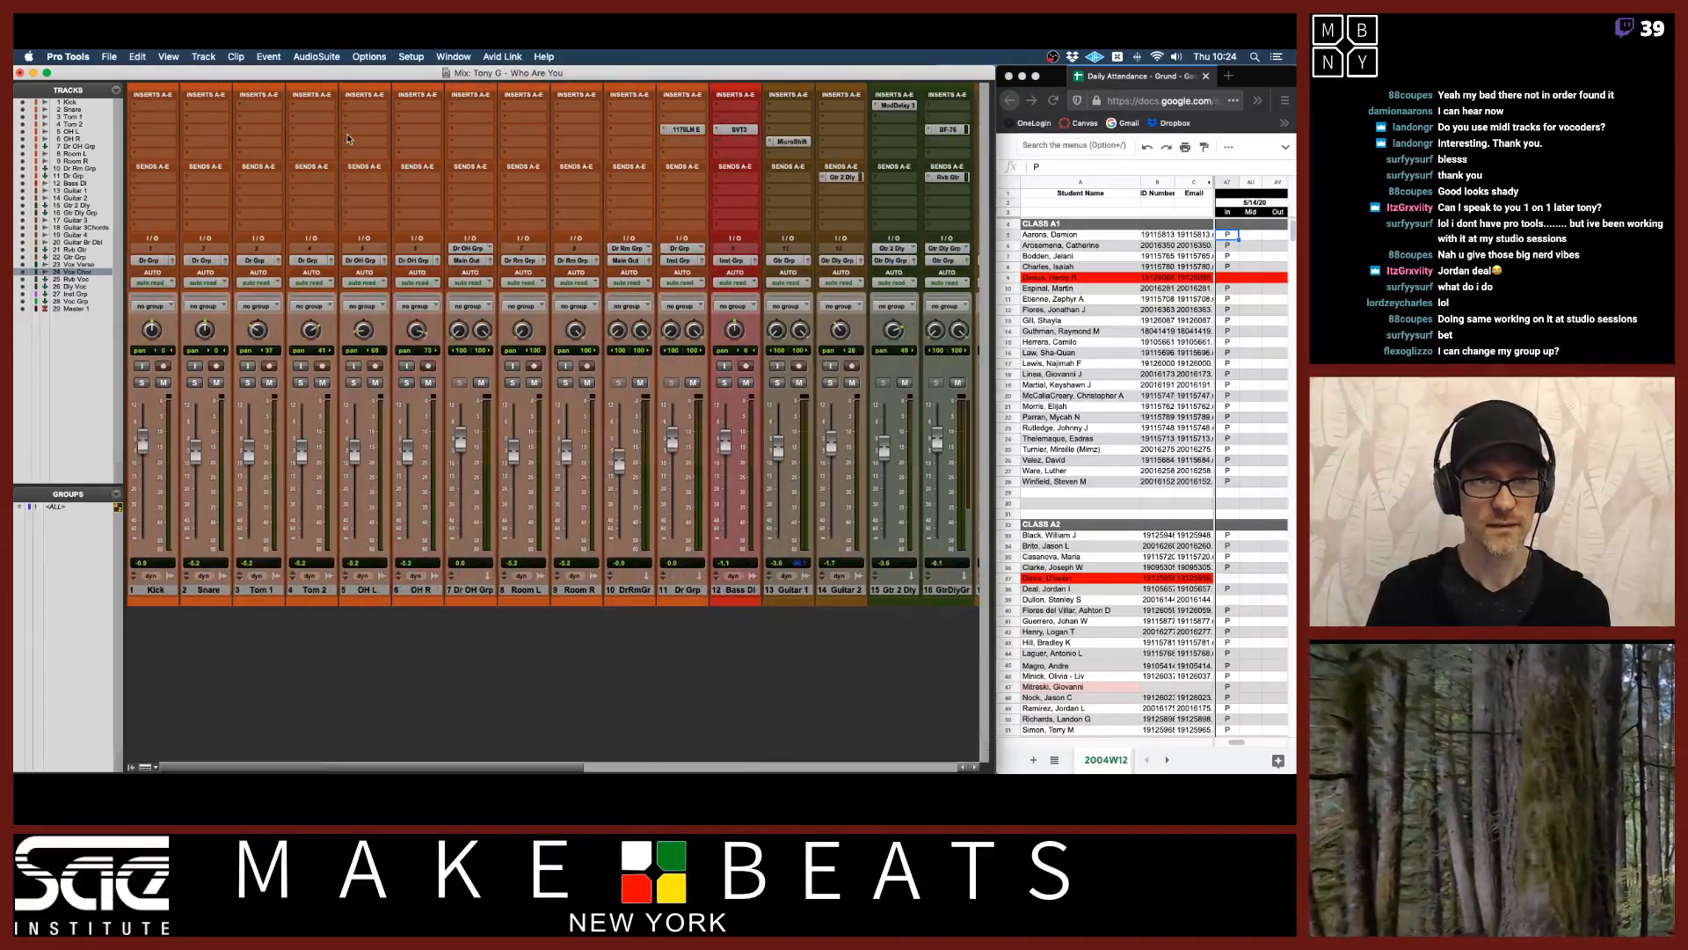
# Show the Effect Chain Signal Flow slide, then return to the session's Edit window.
pyautogui.press('super+Tab')
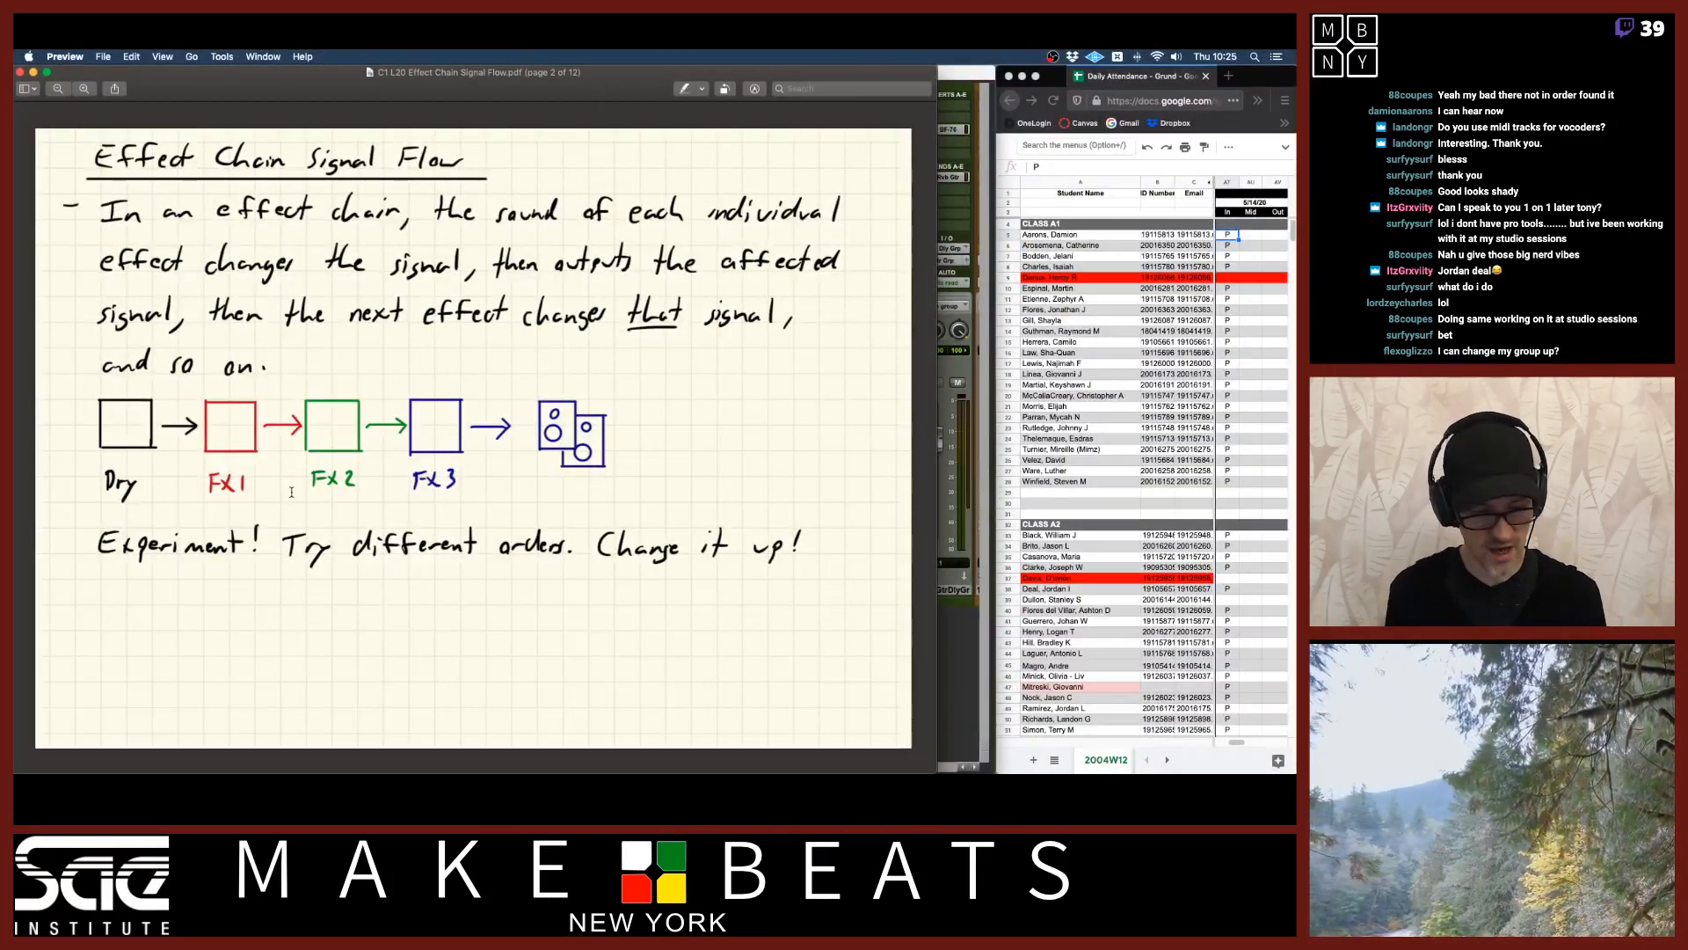
pyautogui.click(944, 77)
pyautogui.press('super+equal')
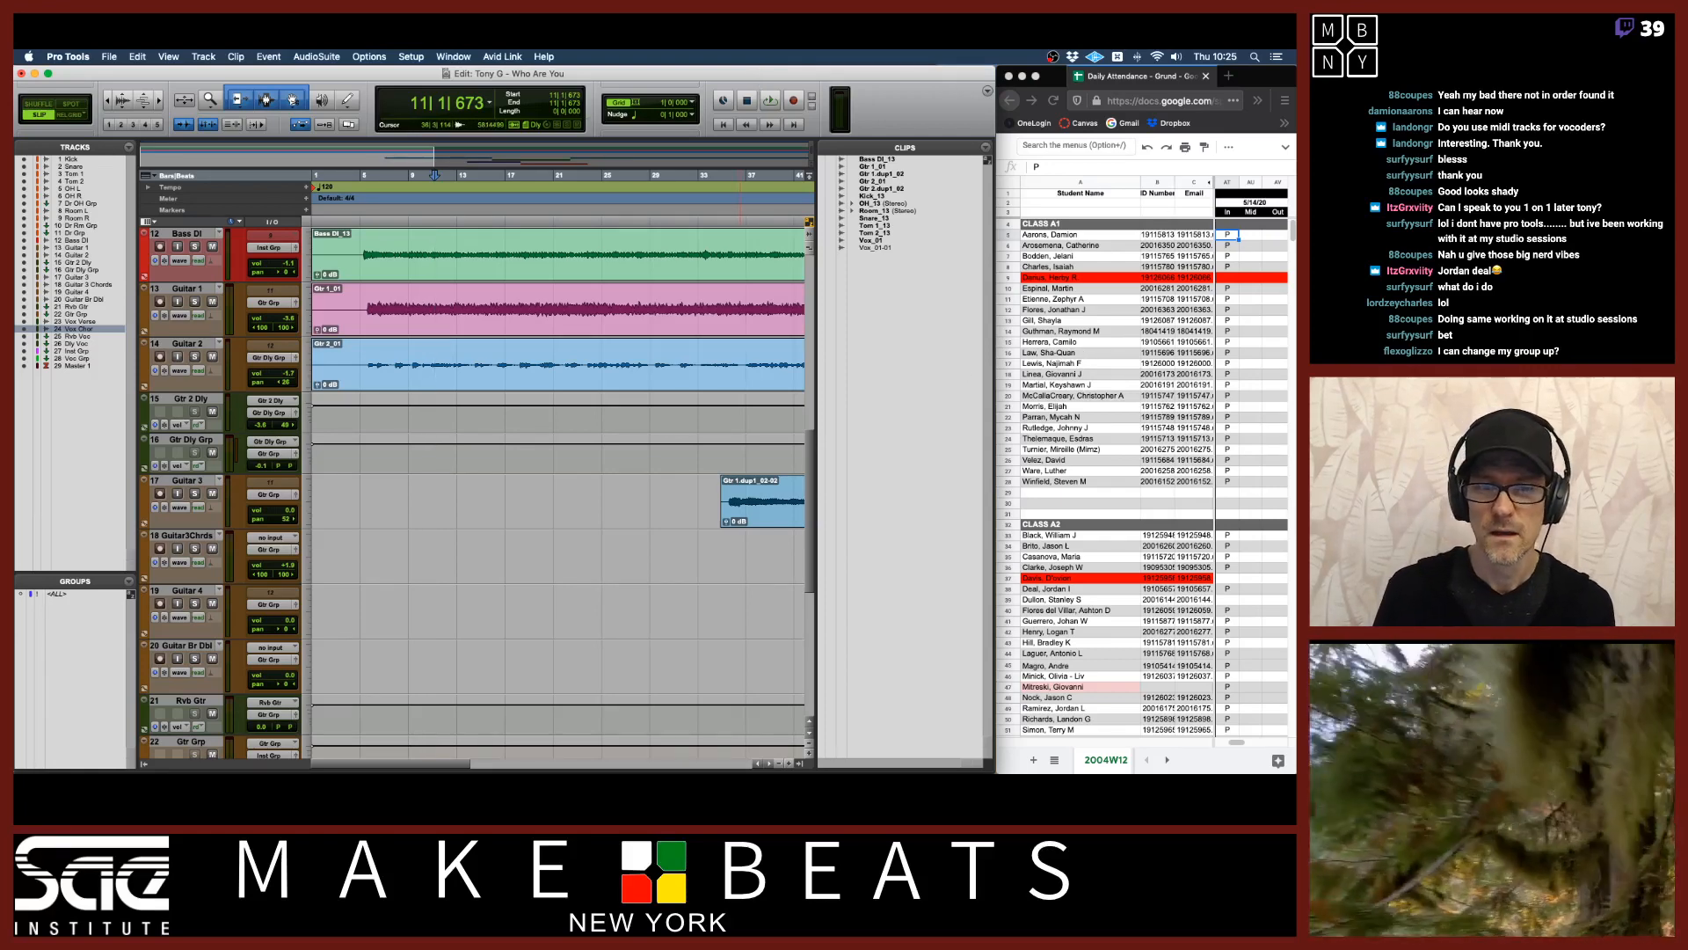
# Zoom in on the Vox Verse vocal regions and start playback.
pyautogui.click(810, 761)
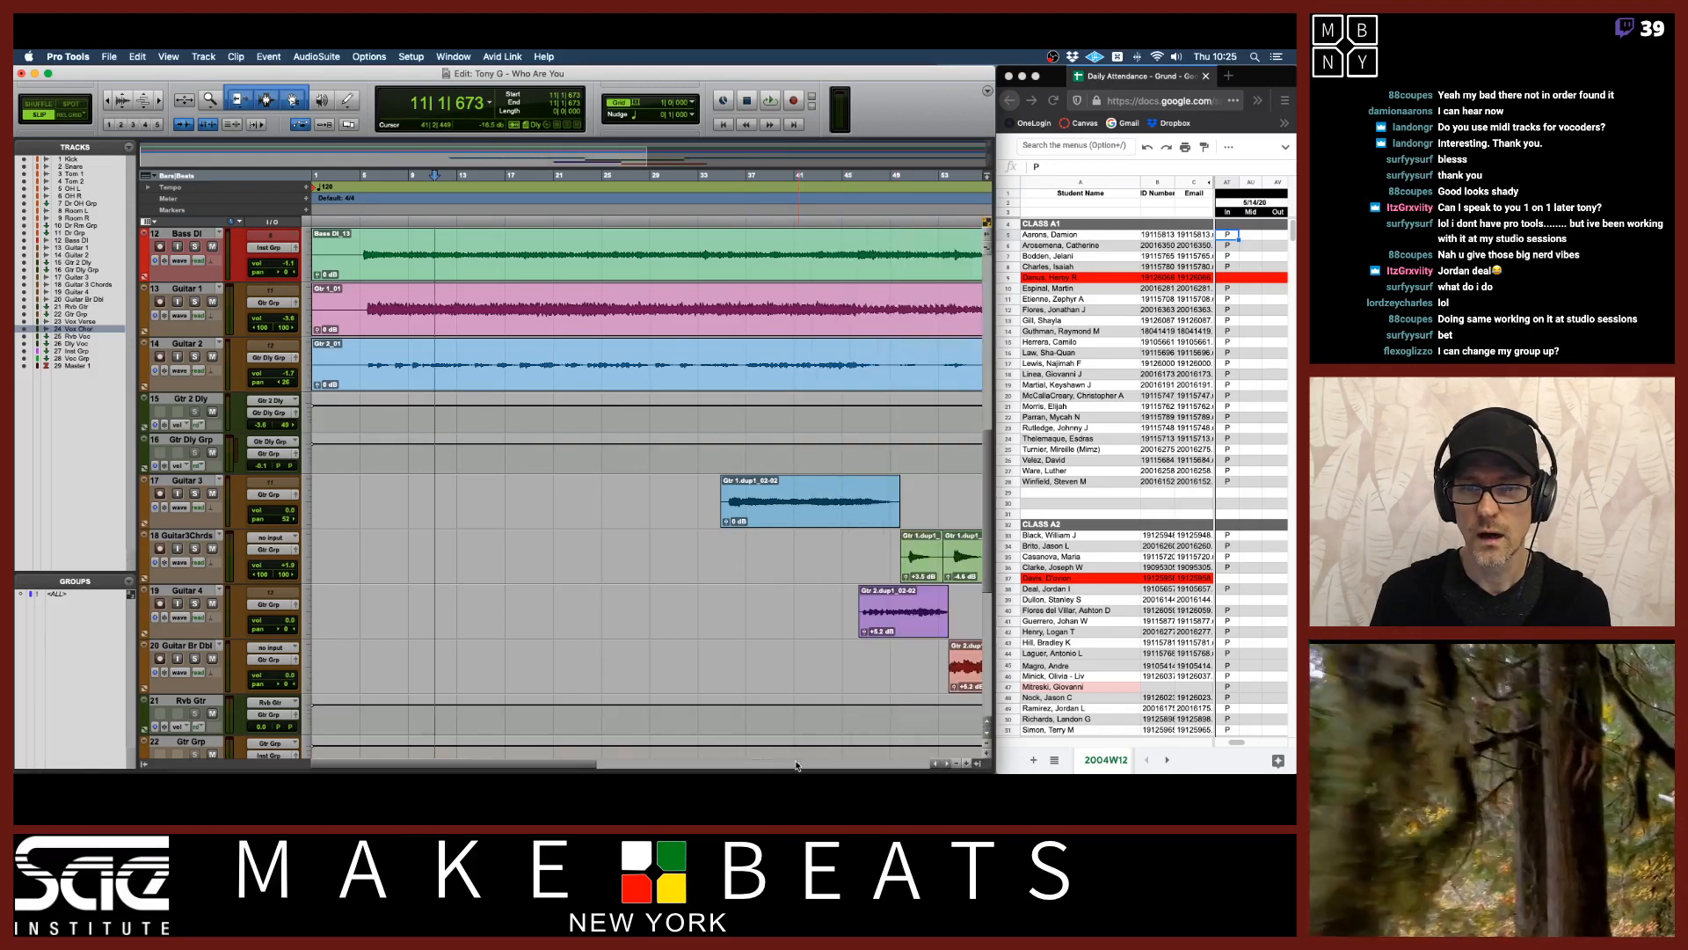
pyautogui.click(143, 764)
pyautogui.press('r')
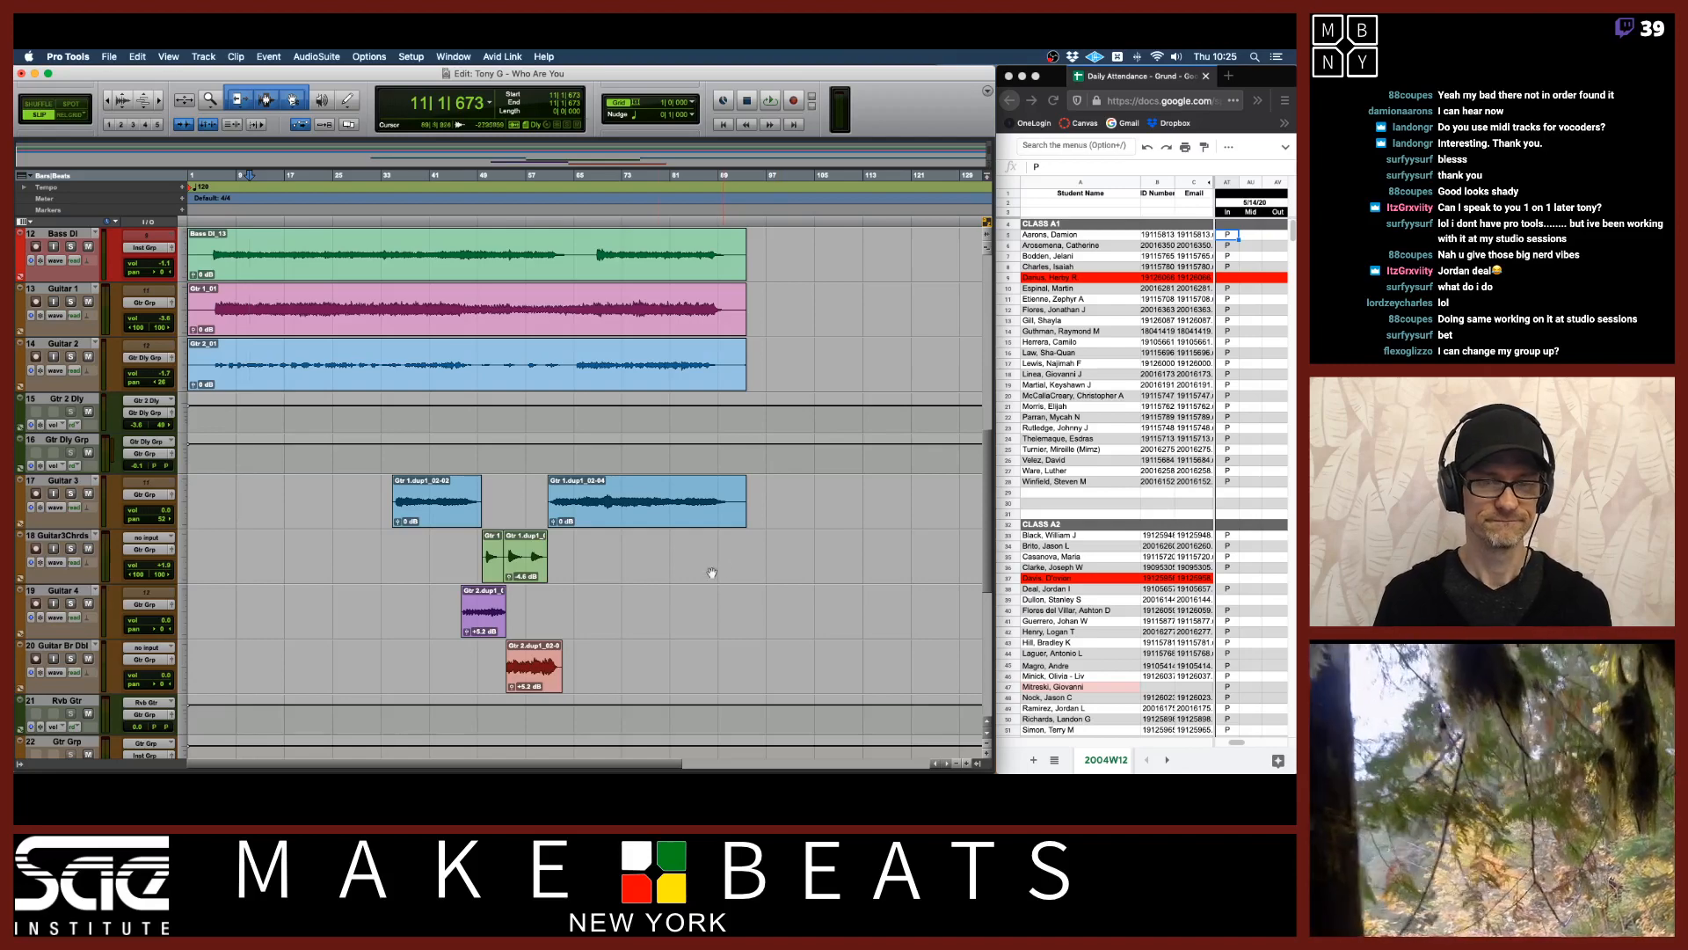
pyautogui.scroll(-6, 615, 569)
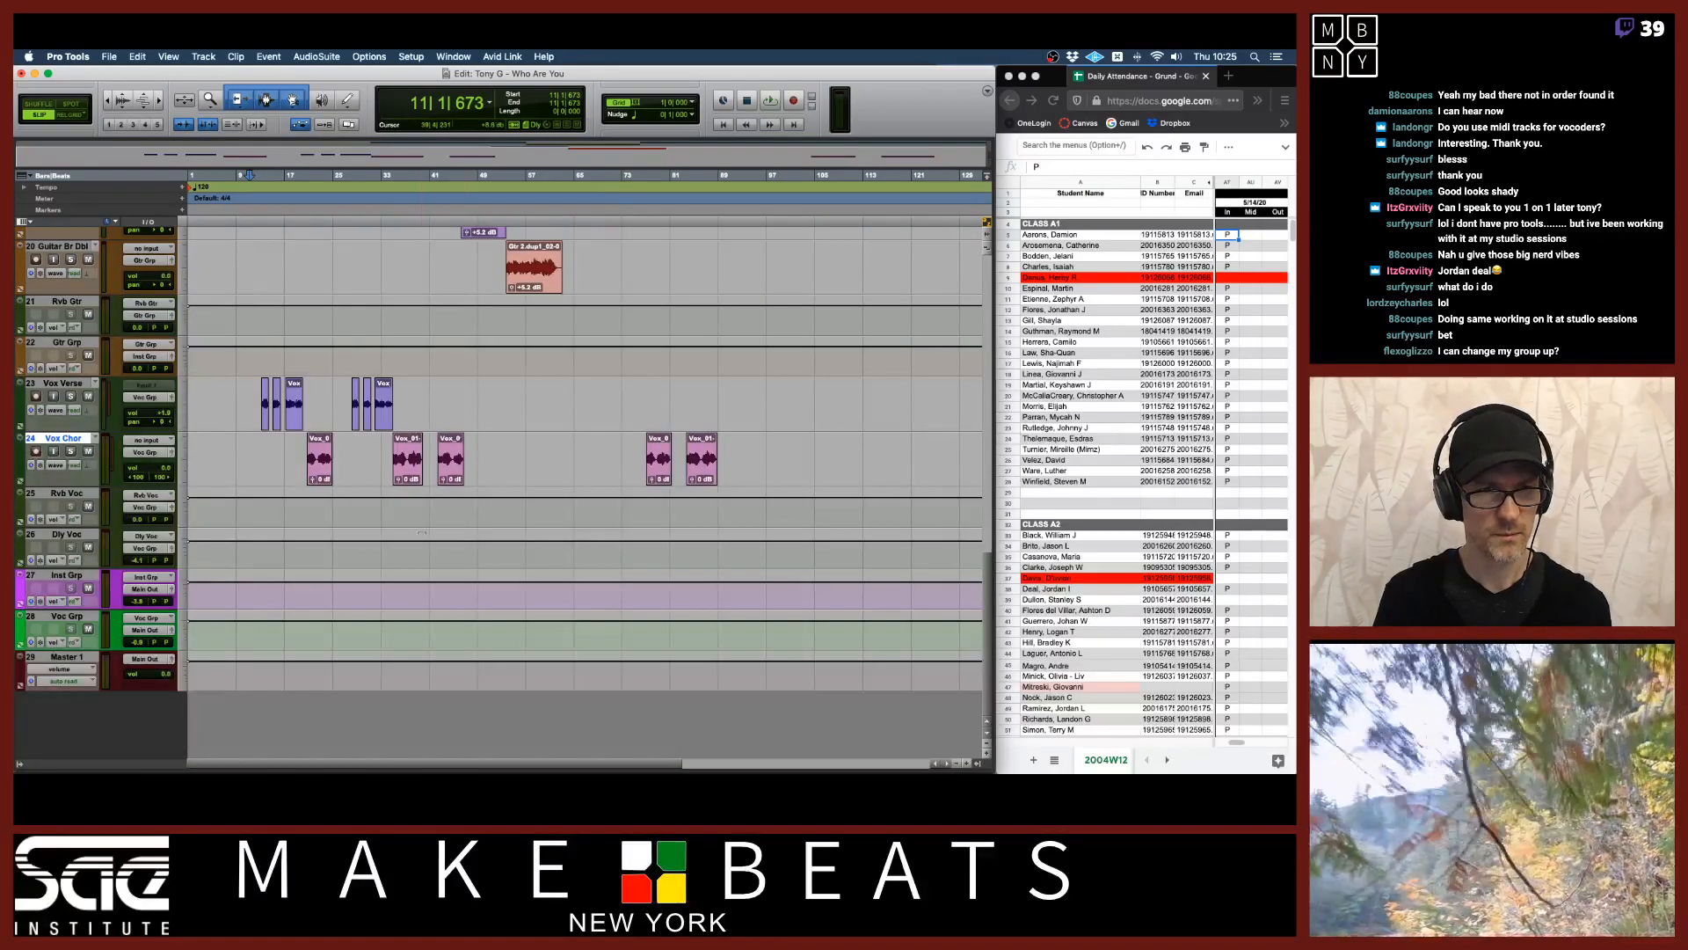
pyautogui.click(262, 400)
pyautogui.press('super+bracketright')
pyautogui.press('super+bracketright')
pyautogui.press('super+bracketright')
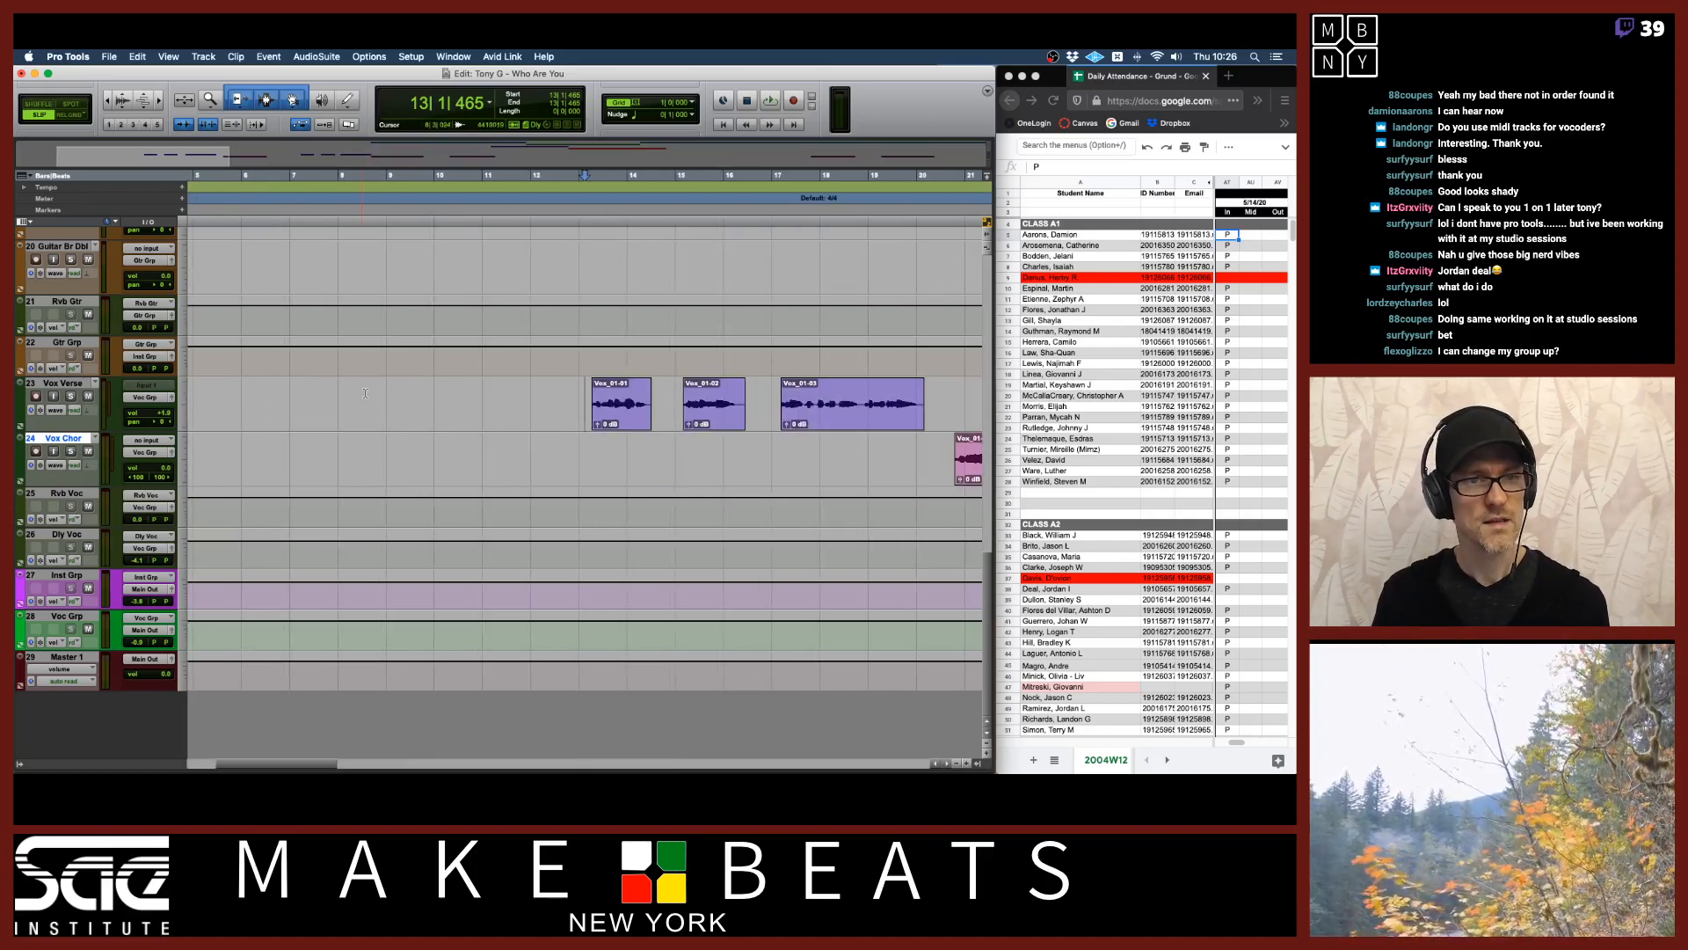
pyautogui.press('space')
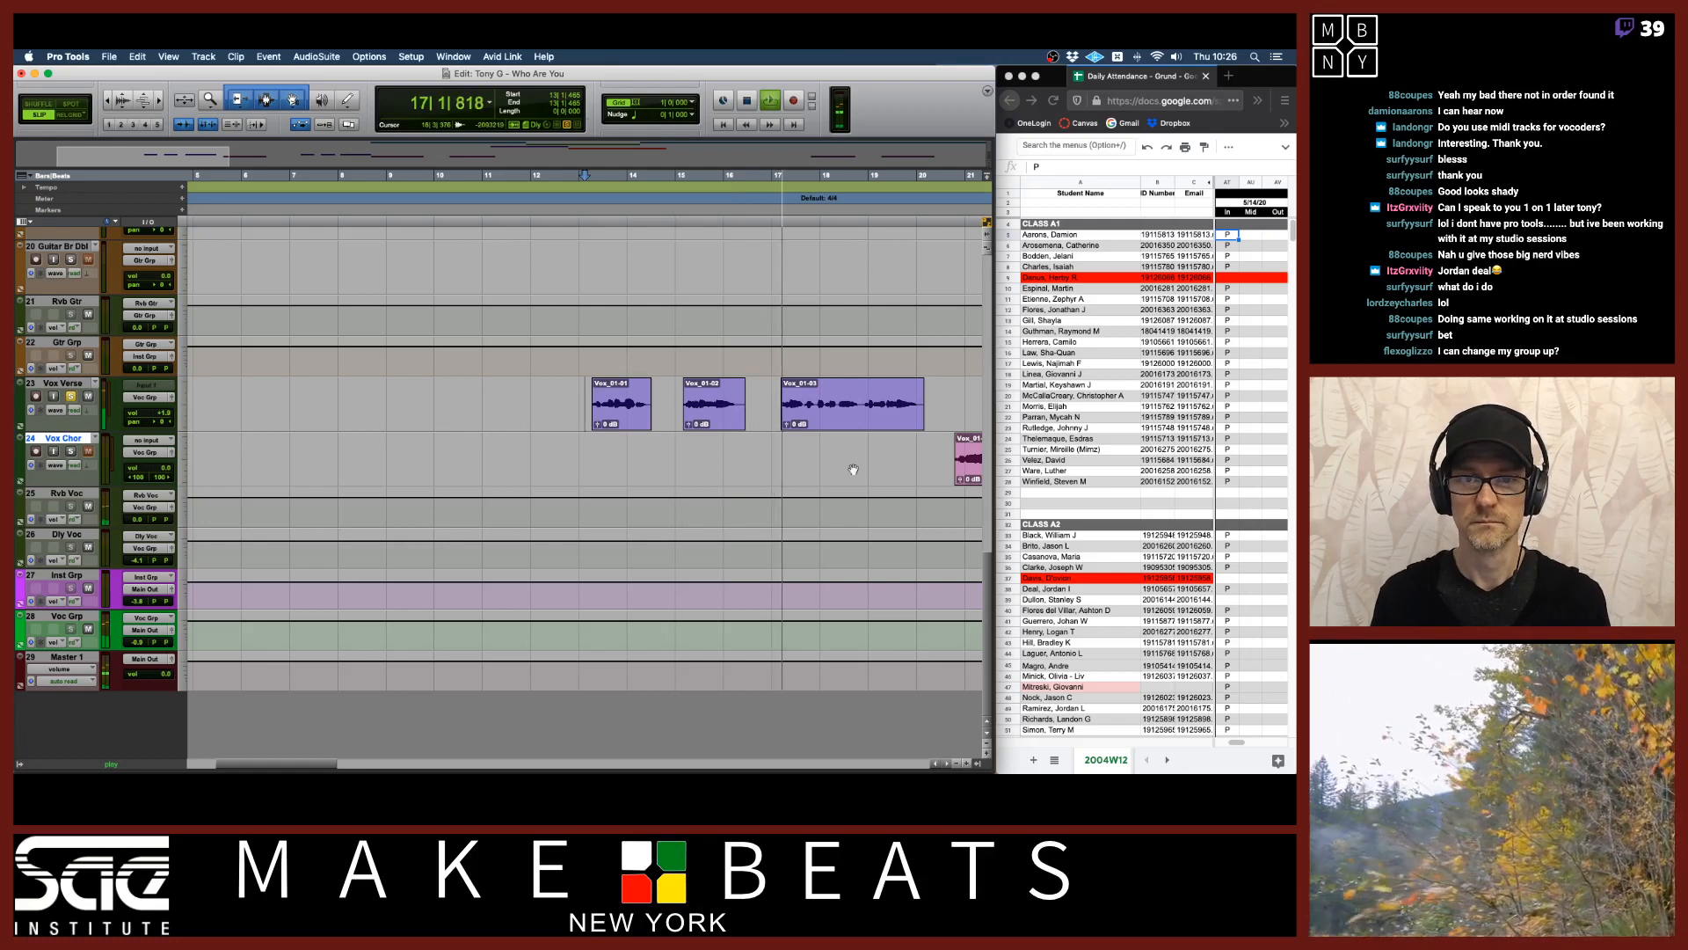
# Zoom around the vocal regions while listening, then stop playback.
pyautogui.click(814, 412)
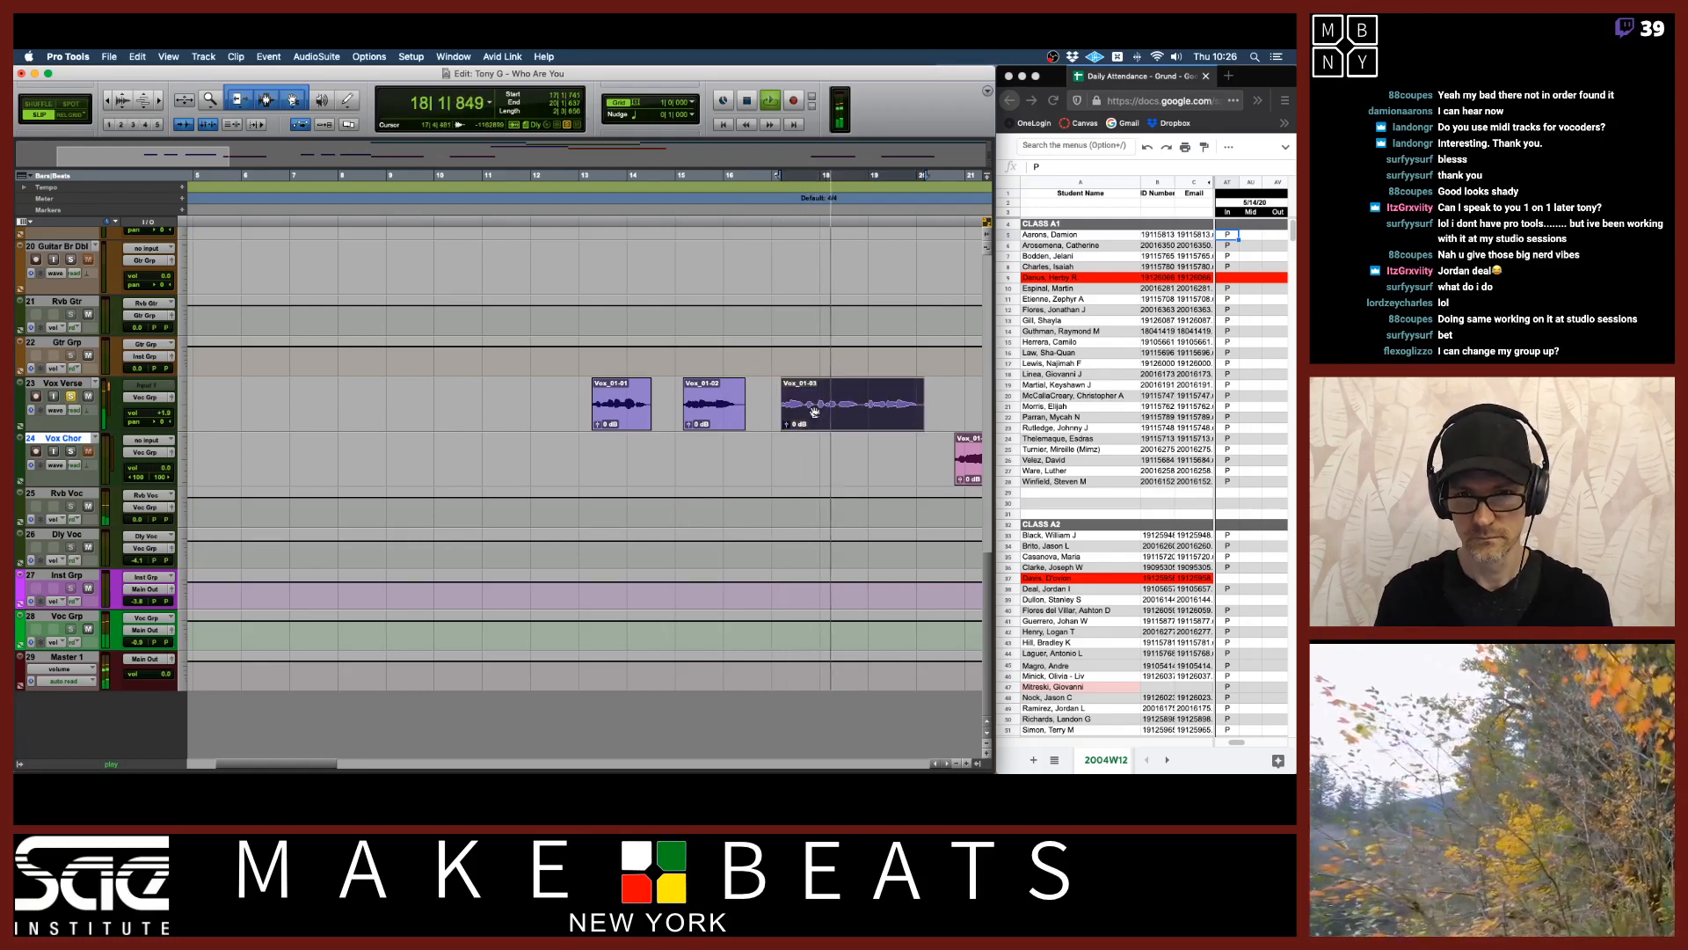
pyautogui.press('t')
pyautogui.press('t')
pyautogui.press('t')
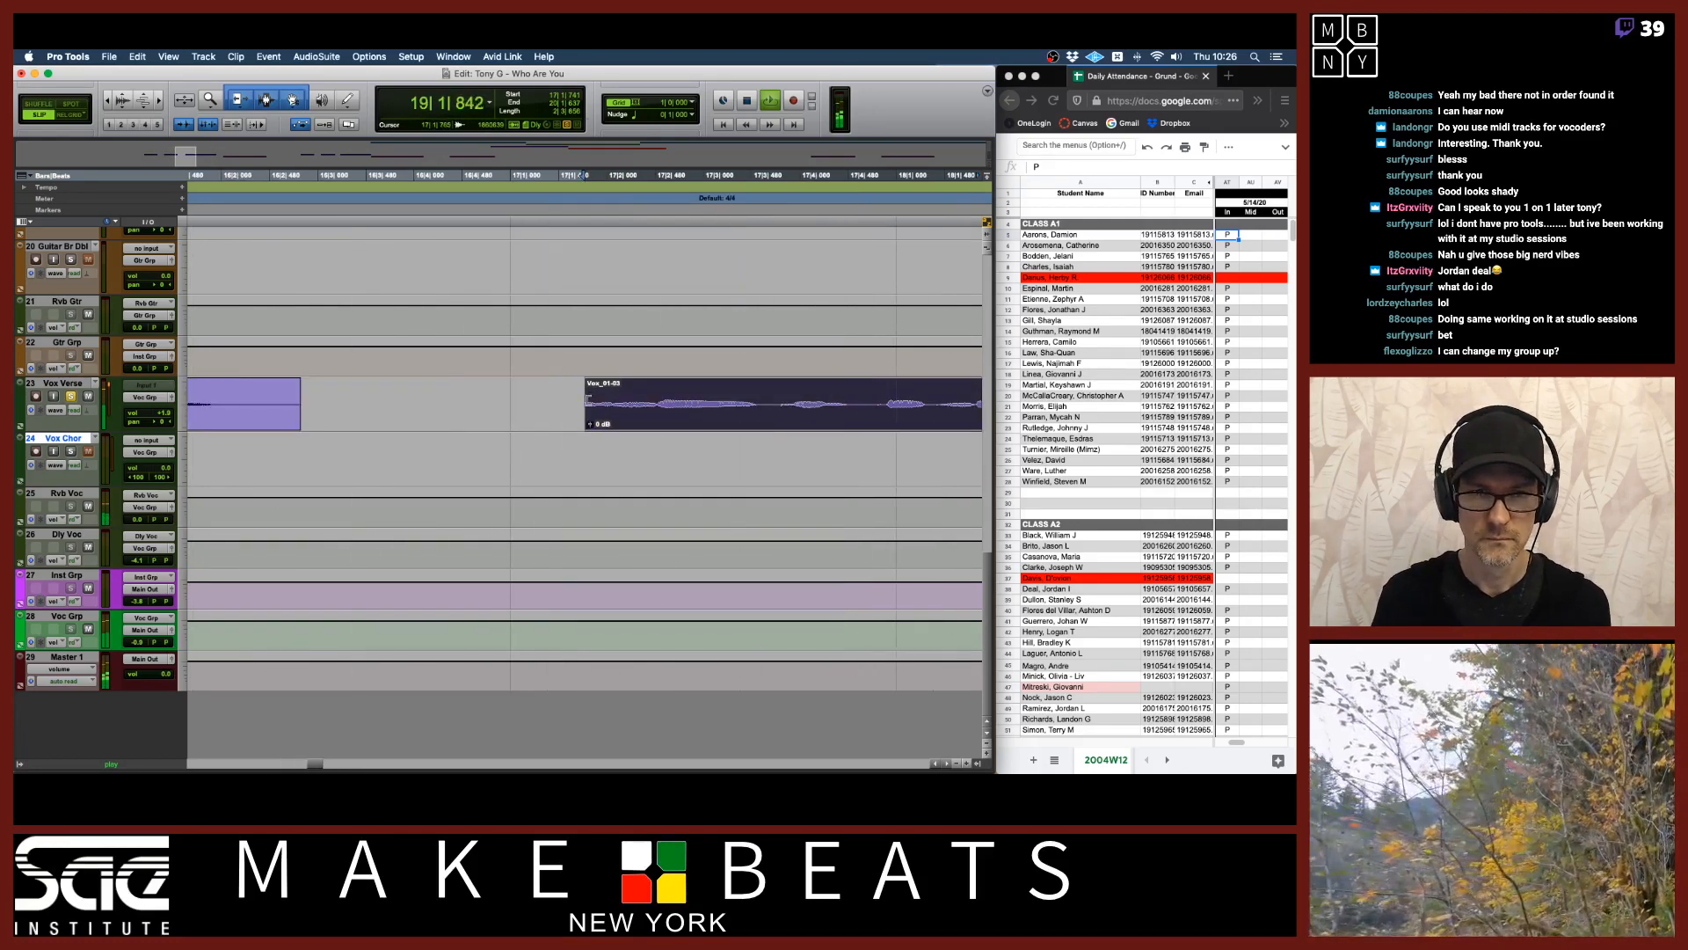
pyautogui.moveTo(593, 401); pyautogui.dragTo(511, 403)
pyautogui.press('r')
pyautogui.press('r')
pyautogui.press('r')
pyautogui.press('r')
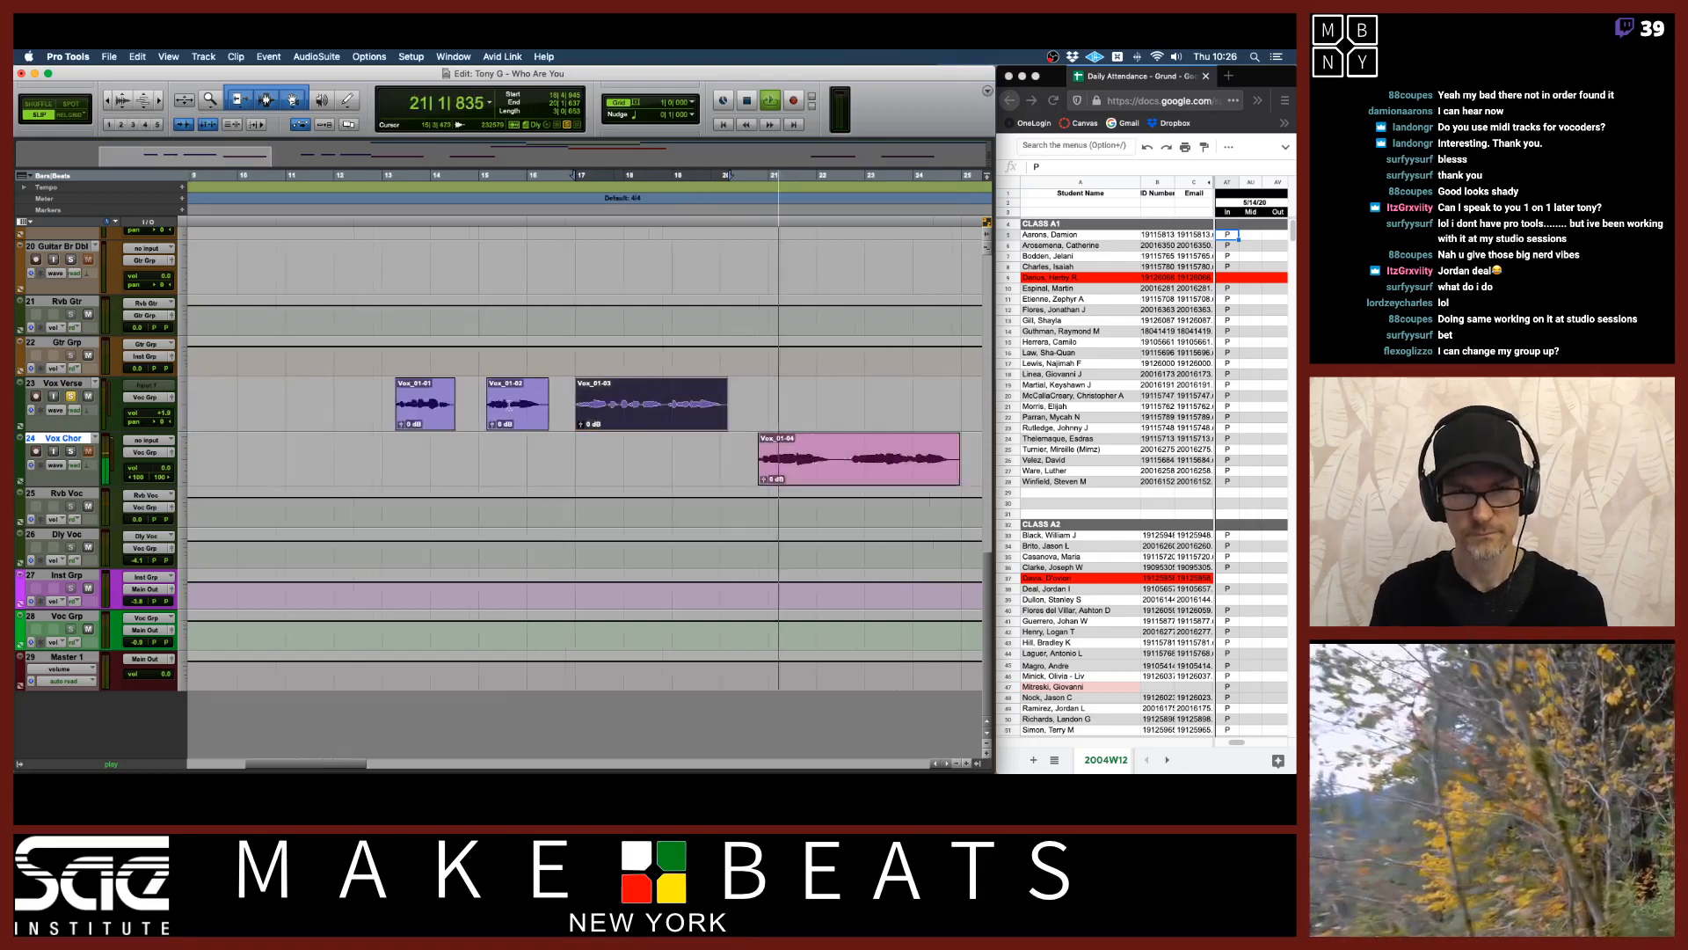
pyautogui.press('space')
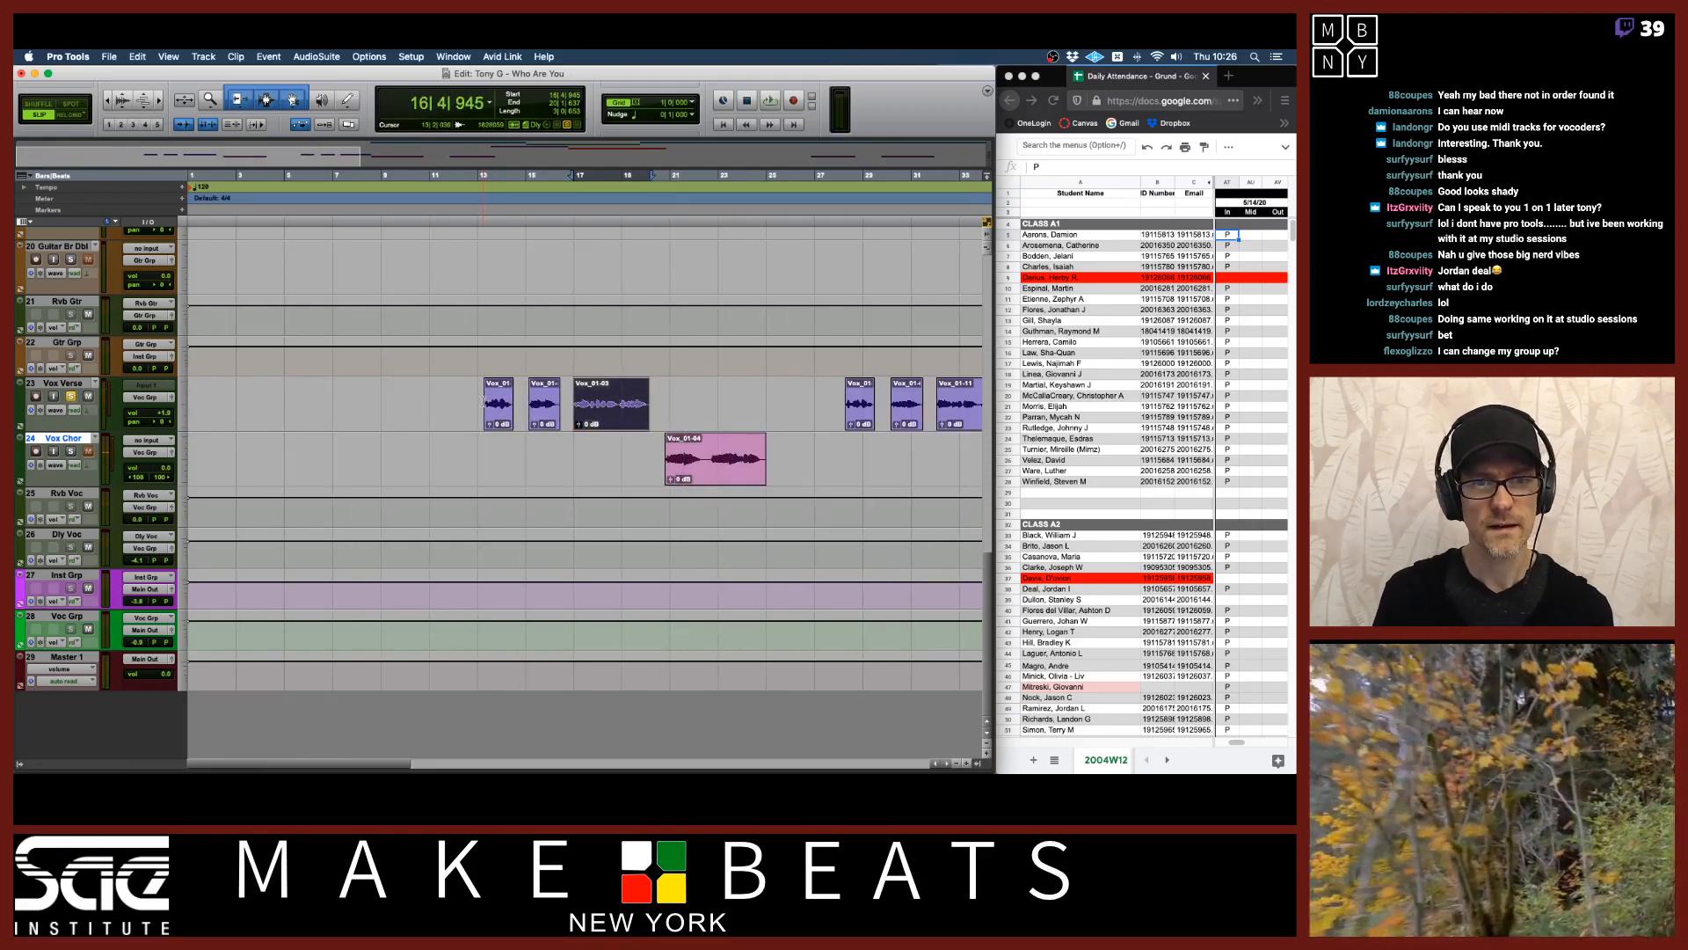
# Select the Vox Verse section and show the Inserts A-E column in the Edit window.
pyautogui.moveTo(483, 404); pyautogui.dragTo(650, 408)
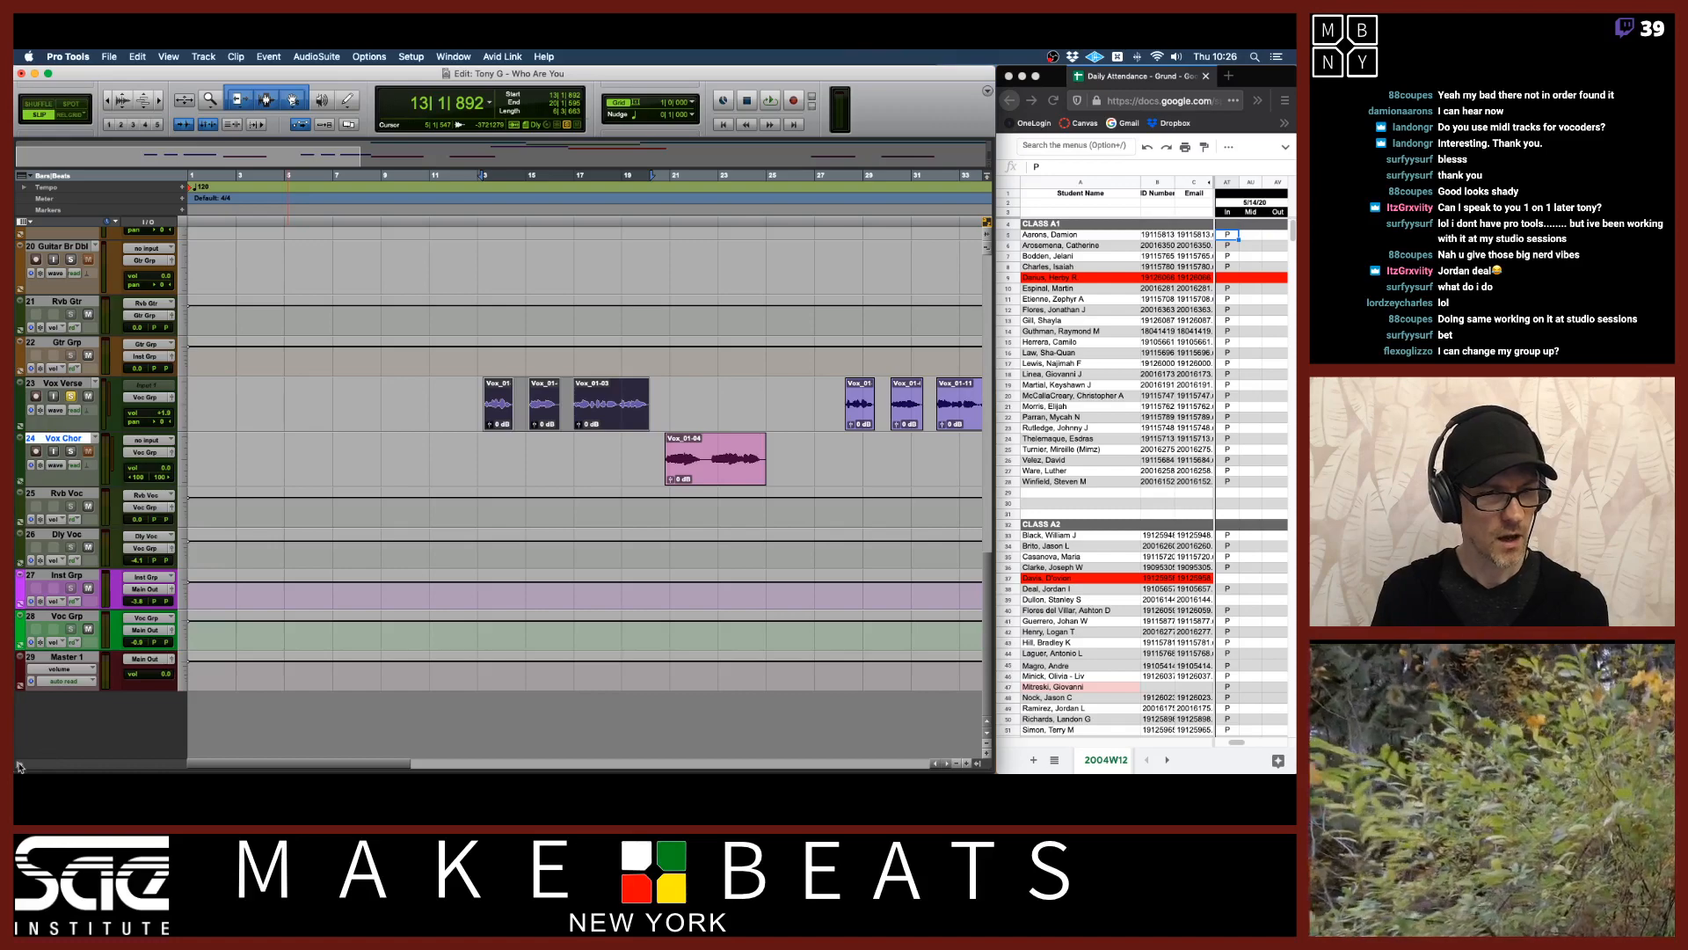
pyautogui.click(19, 766)
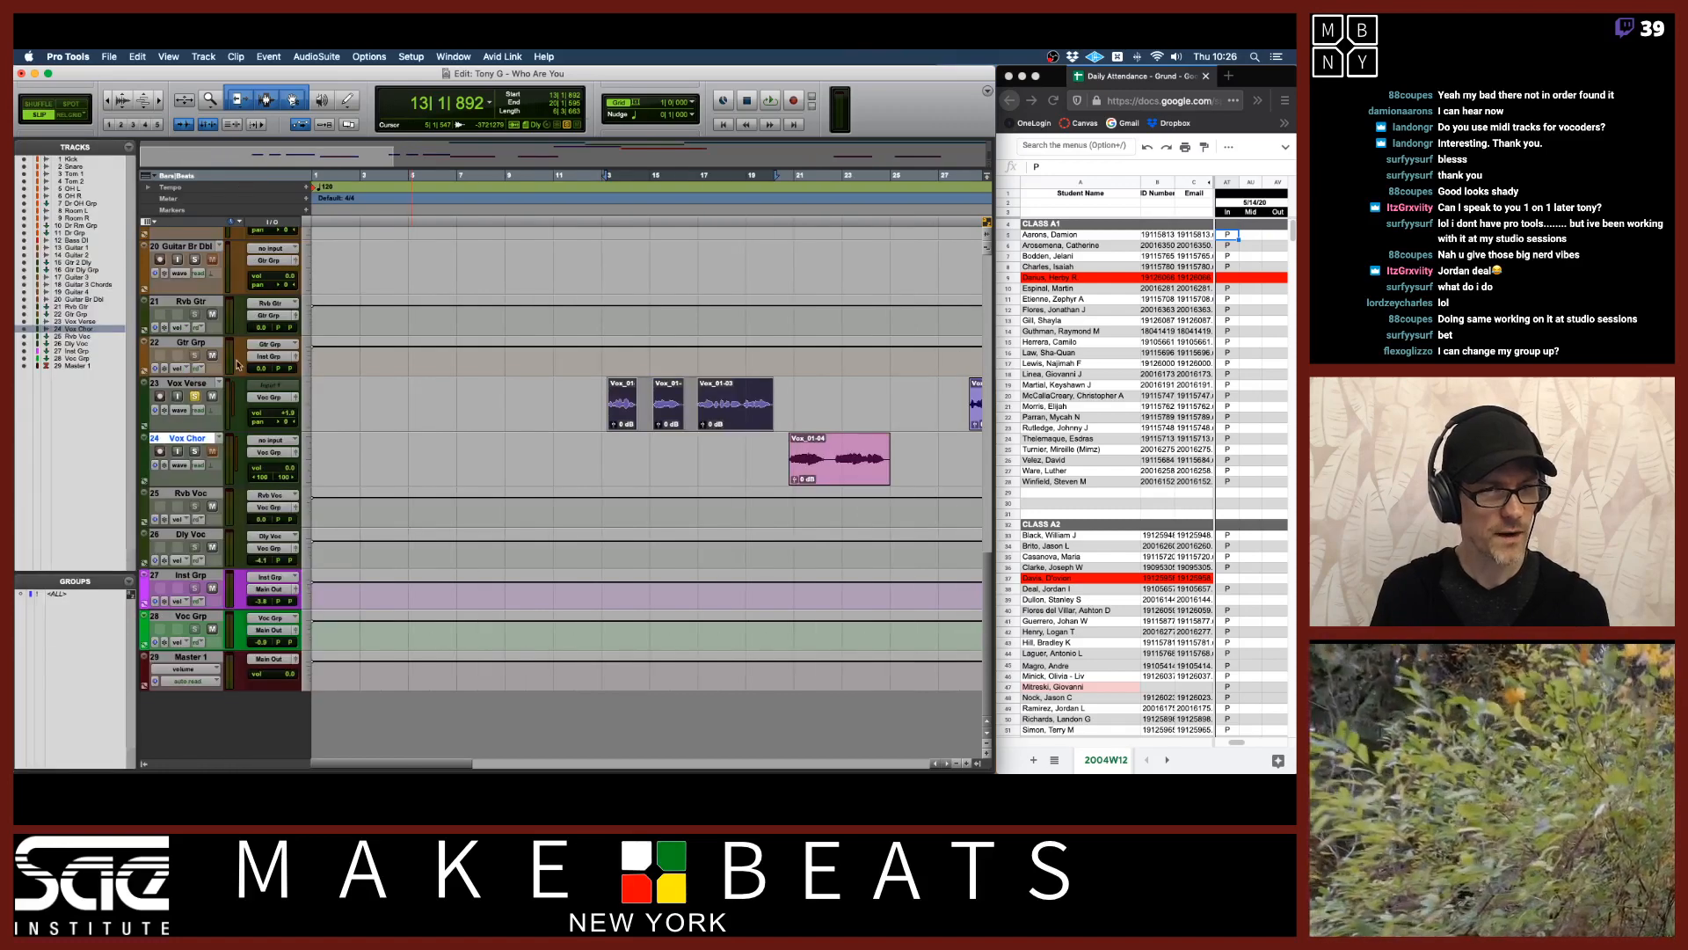
pyautogui.click(145, 764)
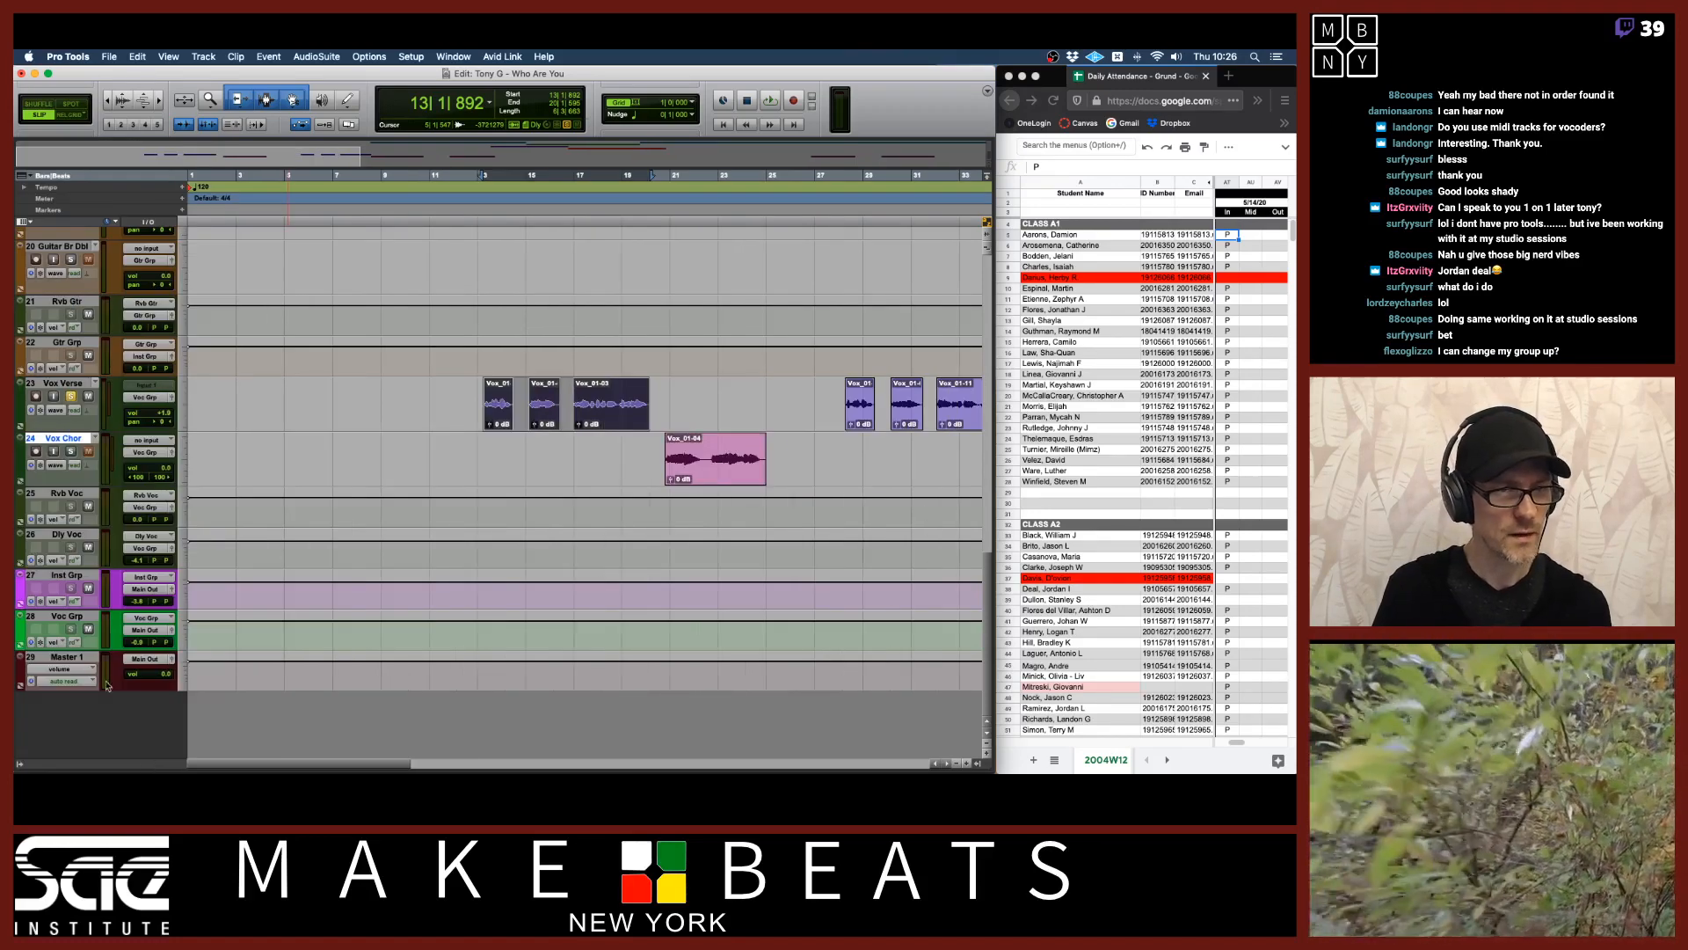
pyautogui.click(22, 222)
pyautogui.click(79, 243)
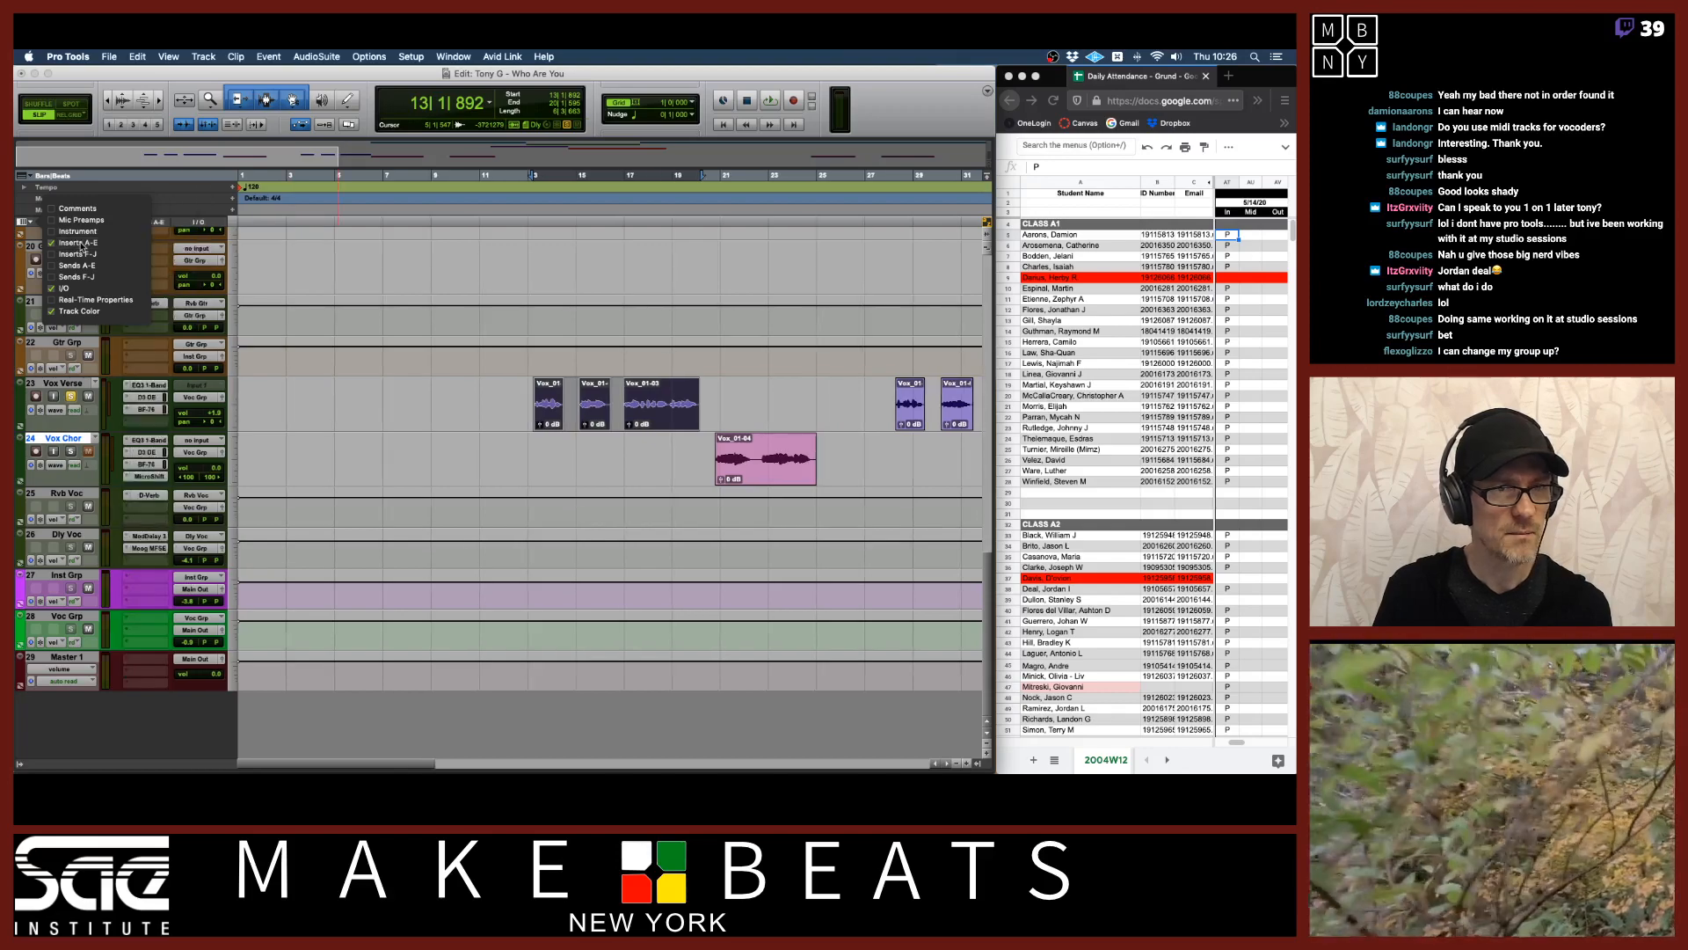
pyautogui.click(78, 265)
pyautogui.click(308, 479)
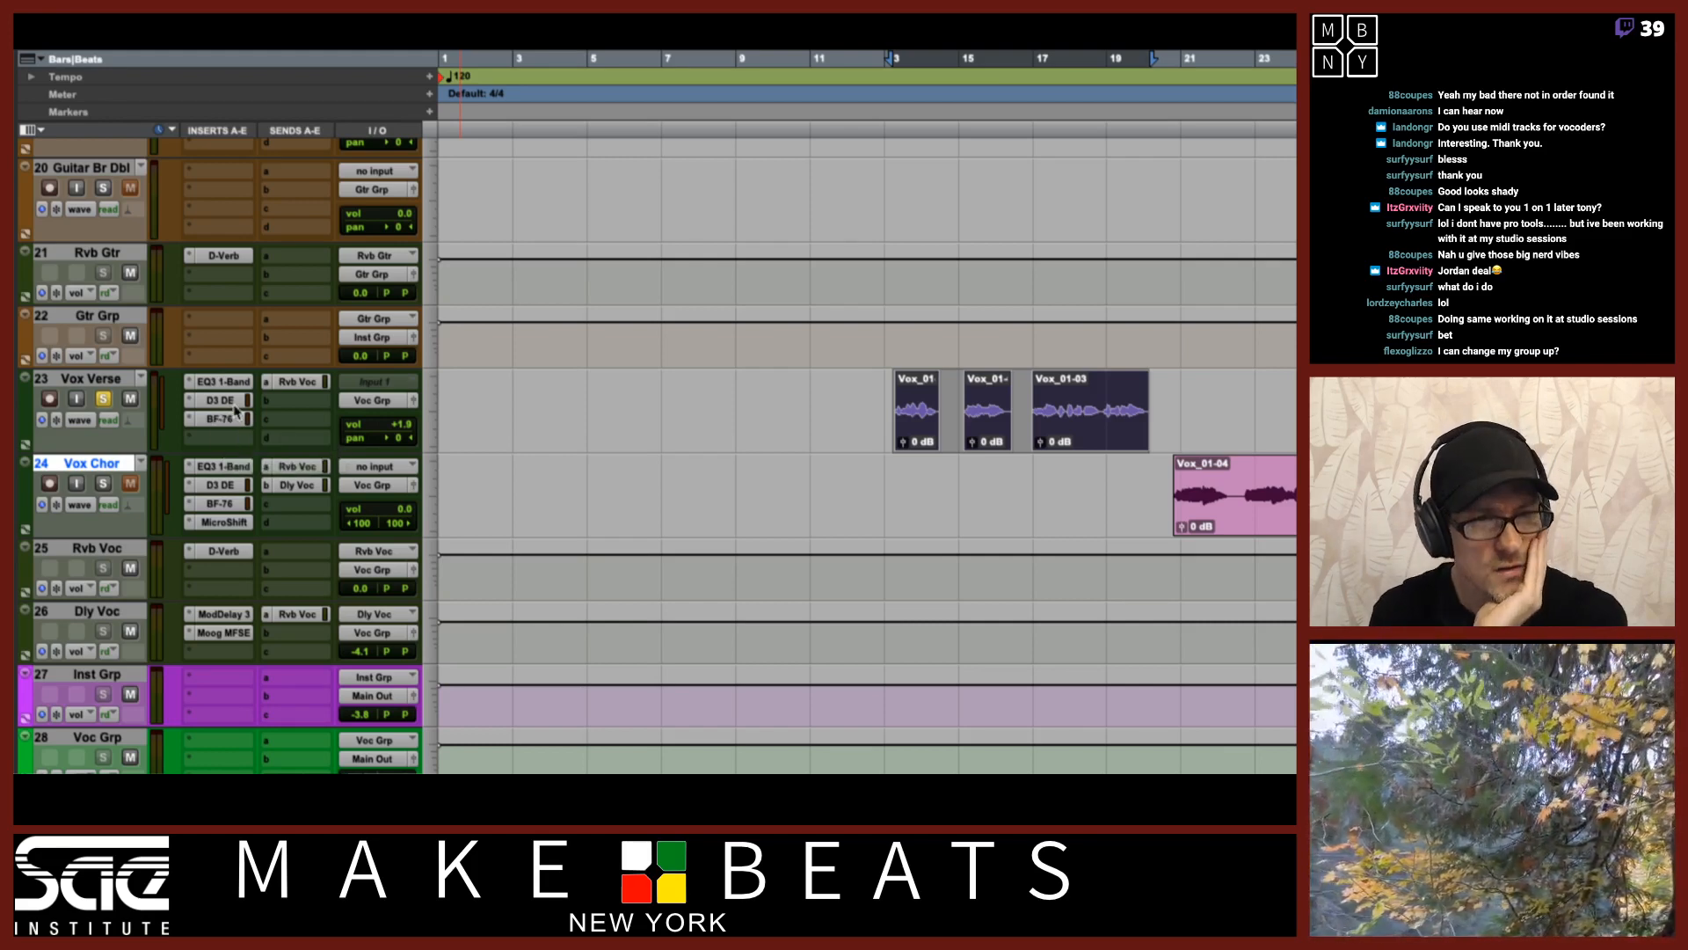
# Move the BF-76 insert on Vox Verse down to the fourth insert slot and bypass it.
pyautogui.moveTo(234, 415)
pyautogui.mouseDown()
pyautogui.moveTo(232, 432)
pyautogui.moveTo(233, 414)
pyautogui.mouseUp()
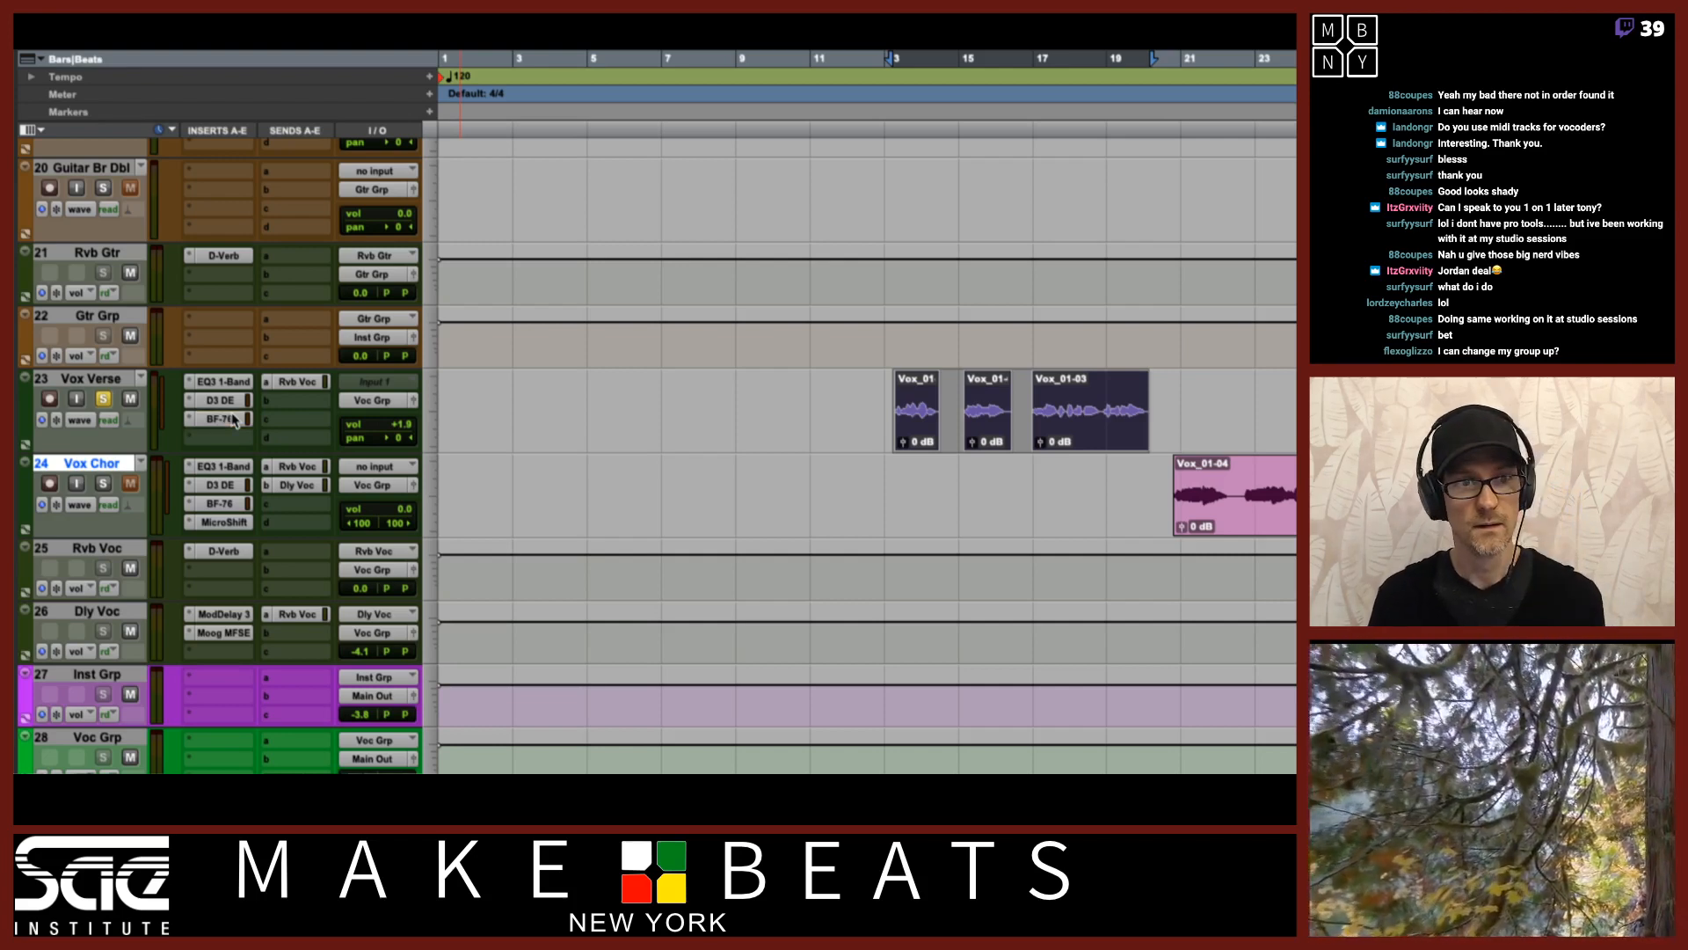
pyautogui.moveTo(233, 418); pyautogui.dragTo(232, 436)
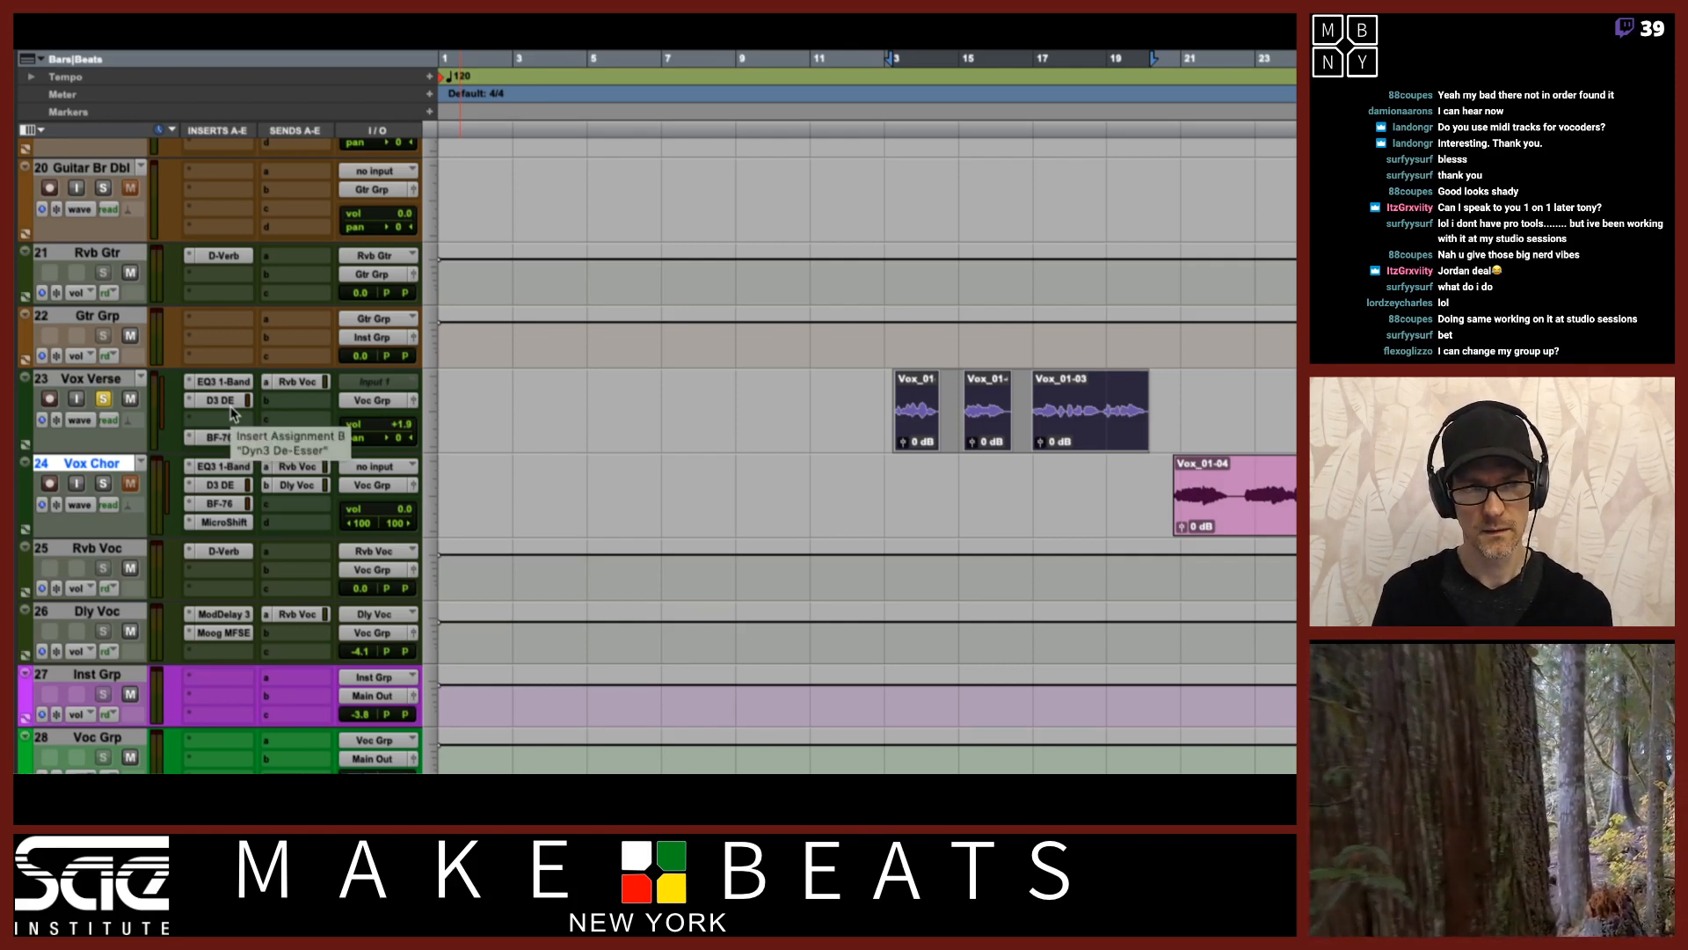
pyautogui.keyDown('super'); pyautogui.click(224, 437); pyautogui.keyUp('super')
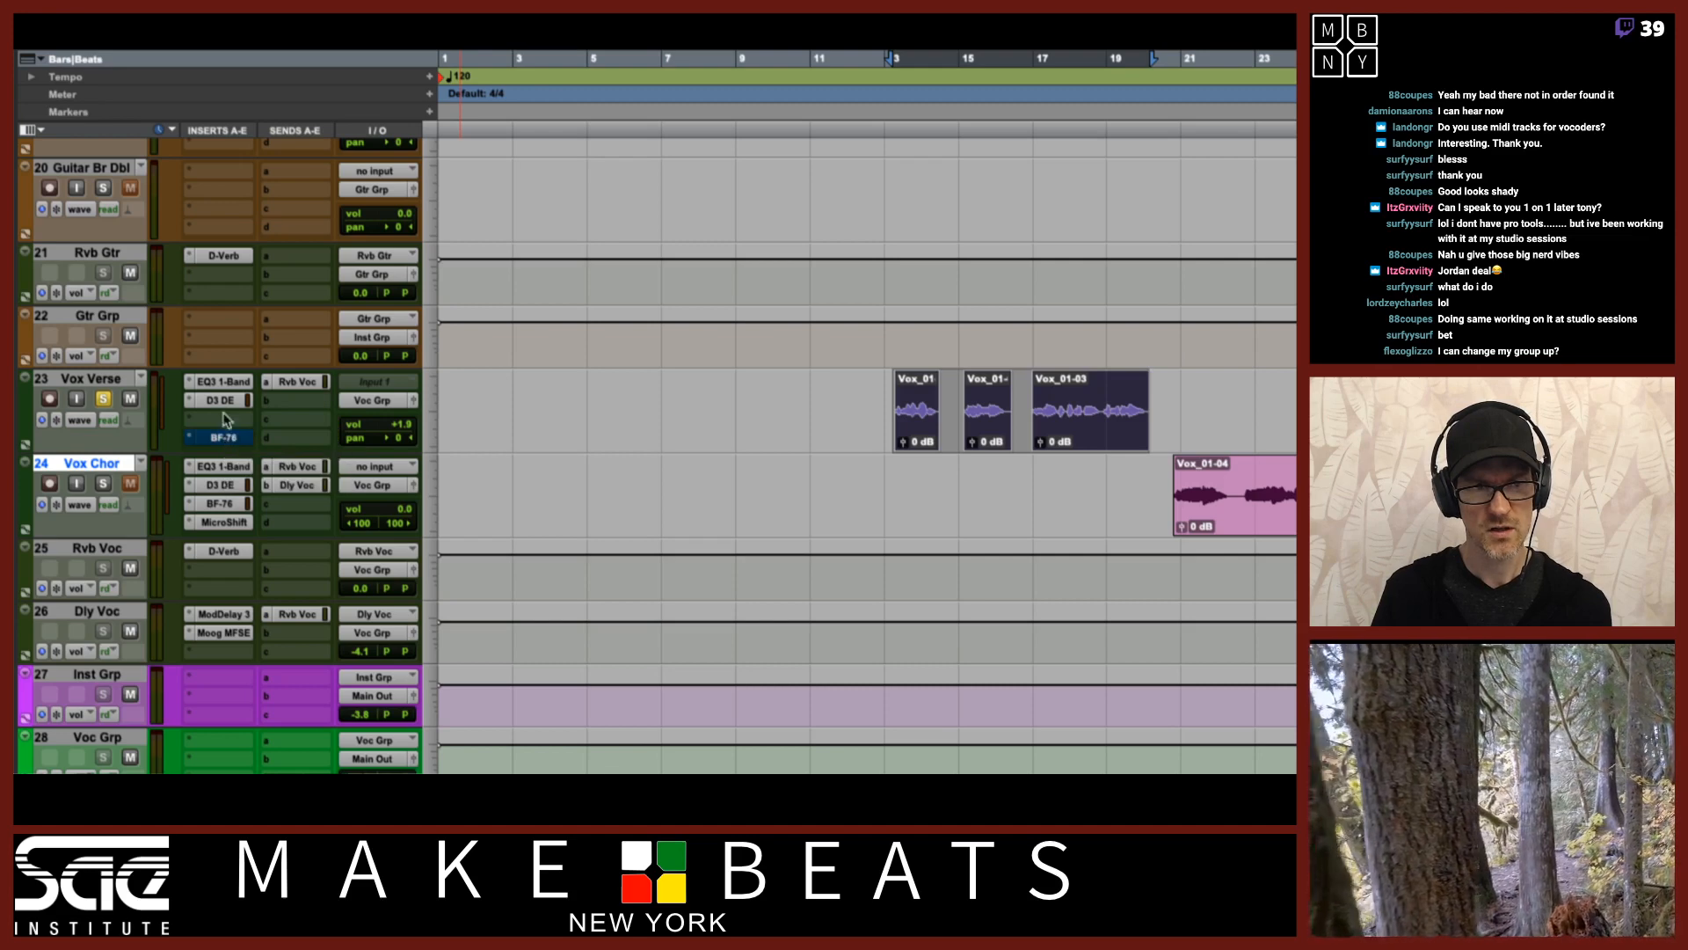
# Bypass the D3 DeEsser and EQ3 1-Band inserts on Vox Verse and play the vocal.
pyautogui.keyDown('super'); pyautogui.click(226, 401); pyautogui.keyUp('super')
pyautogui.keyDown('super'); pyautogui.click(232, 383); pyautogui.keyUp('super')
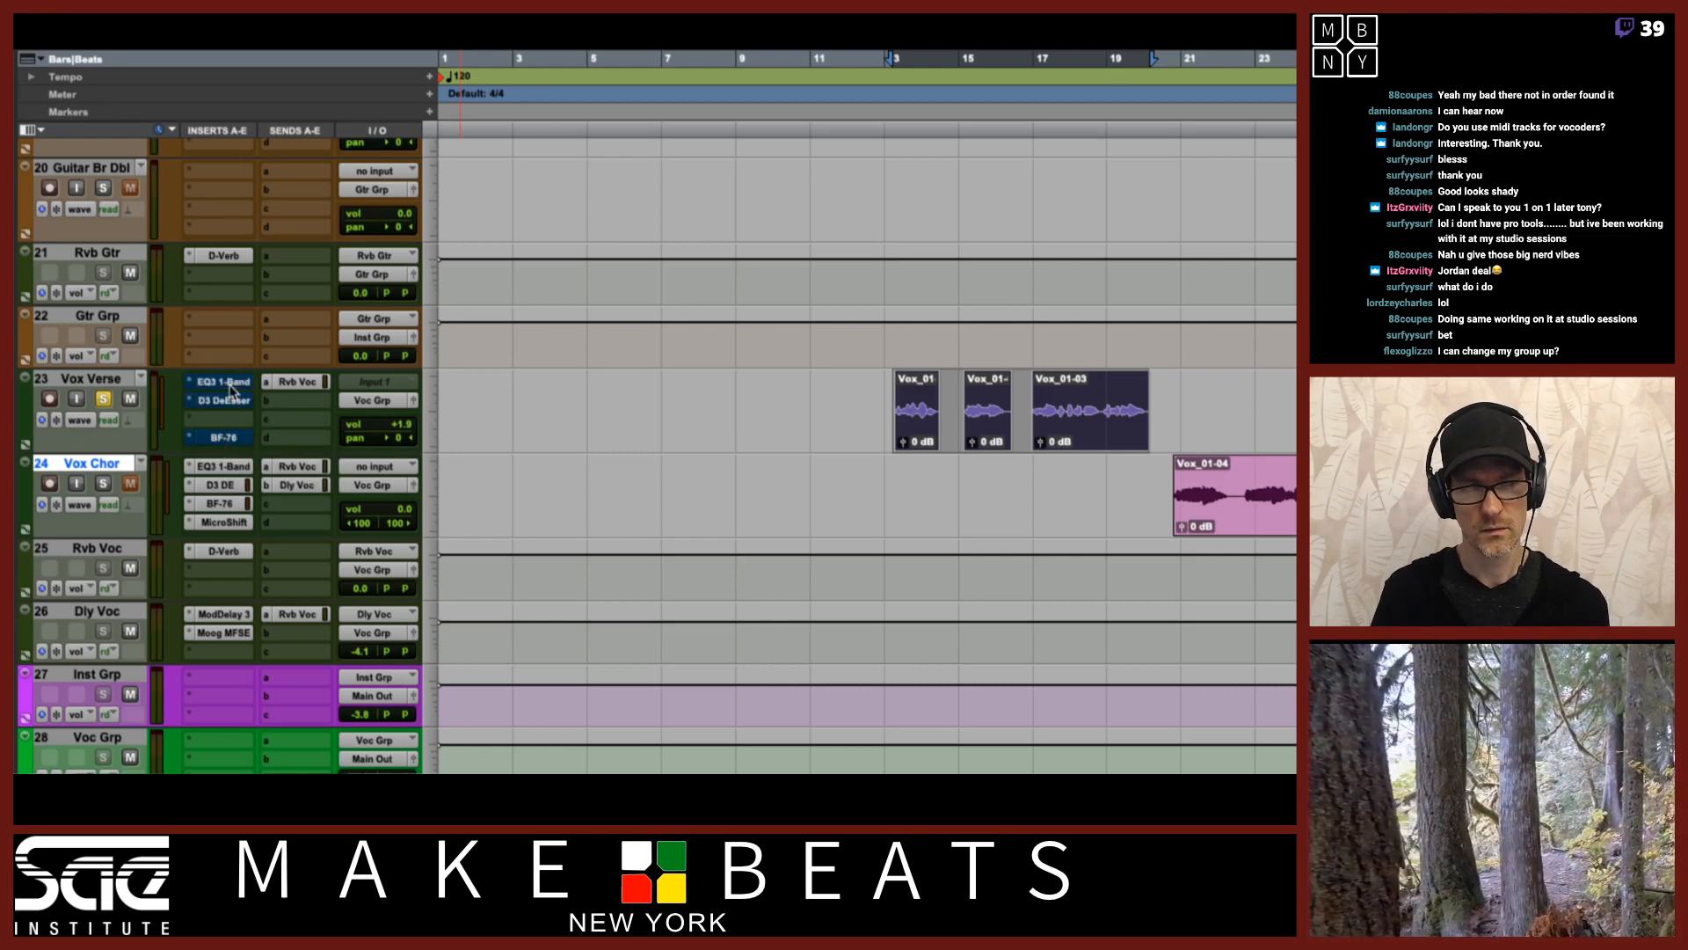
pyautogui.press('space')
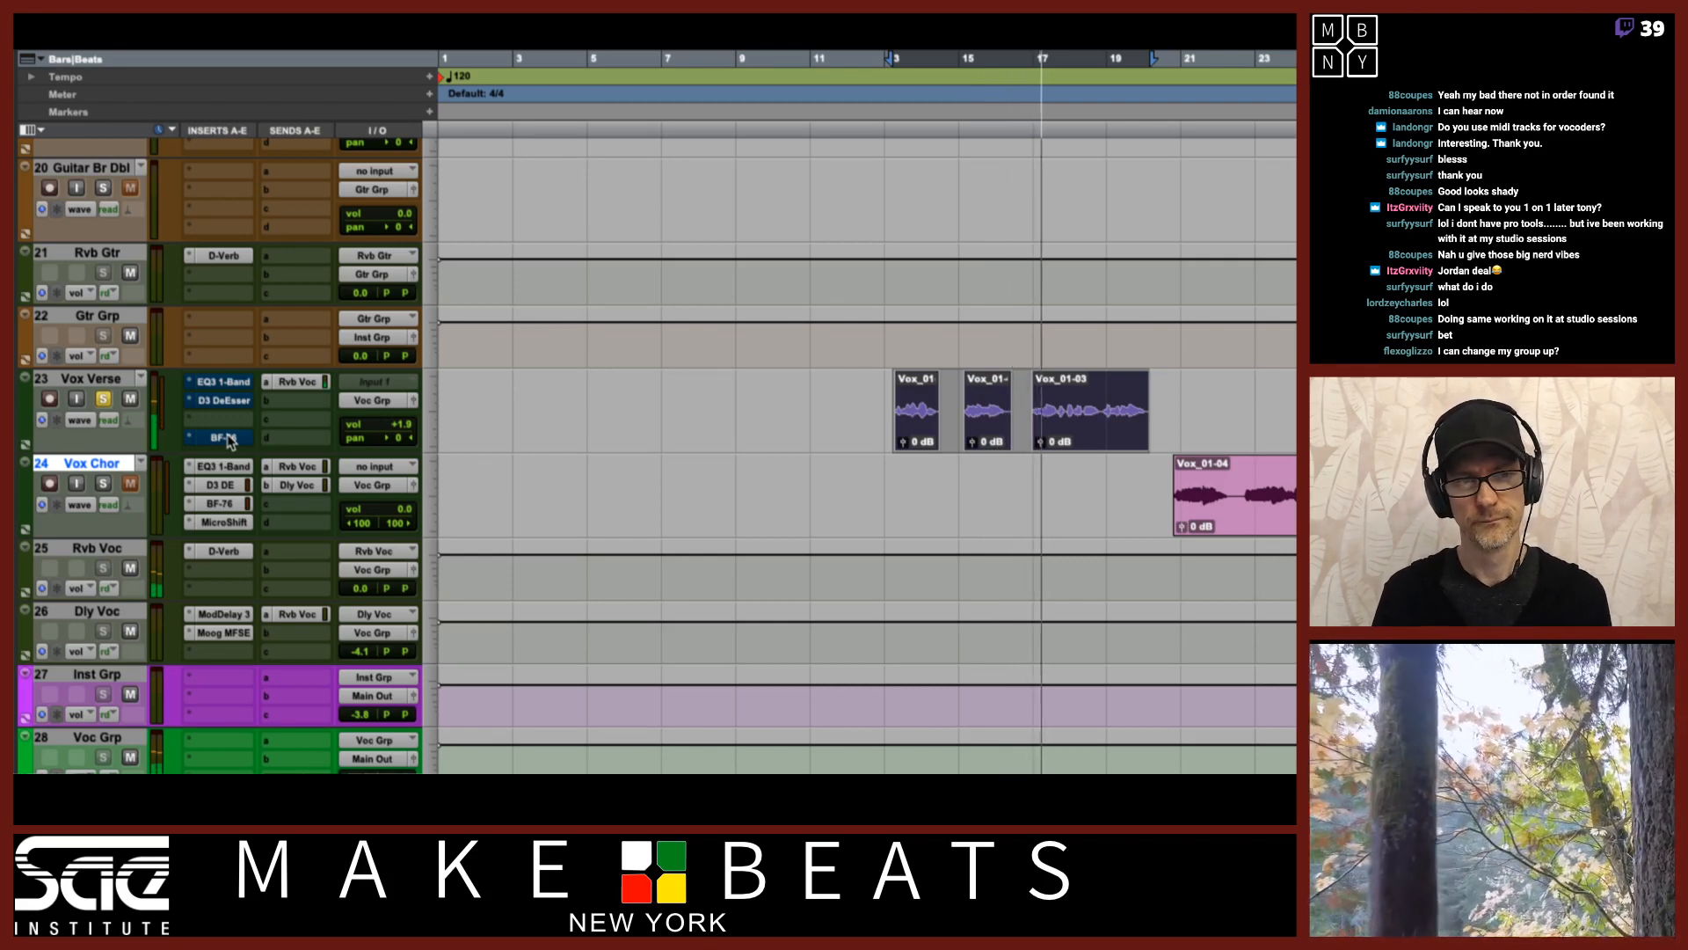
pyautogui.press('space')
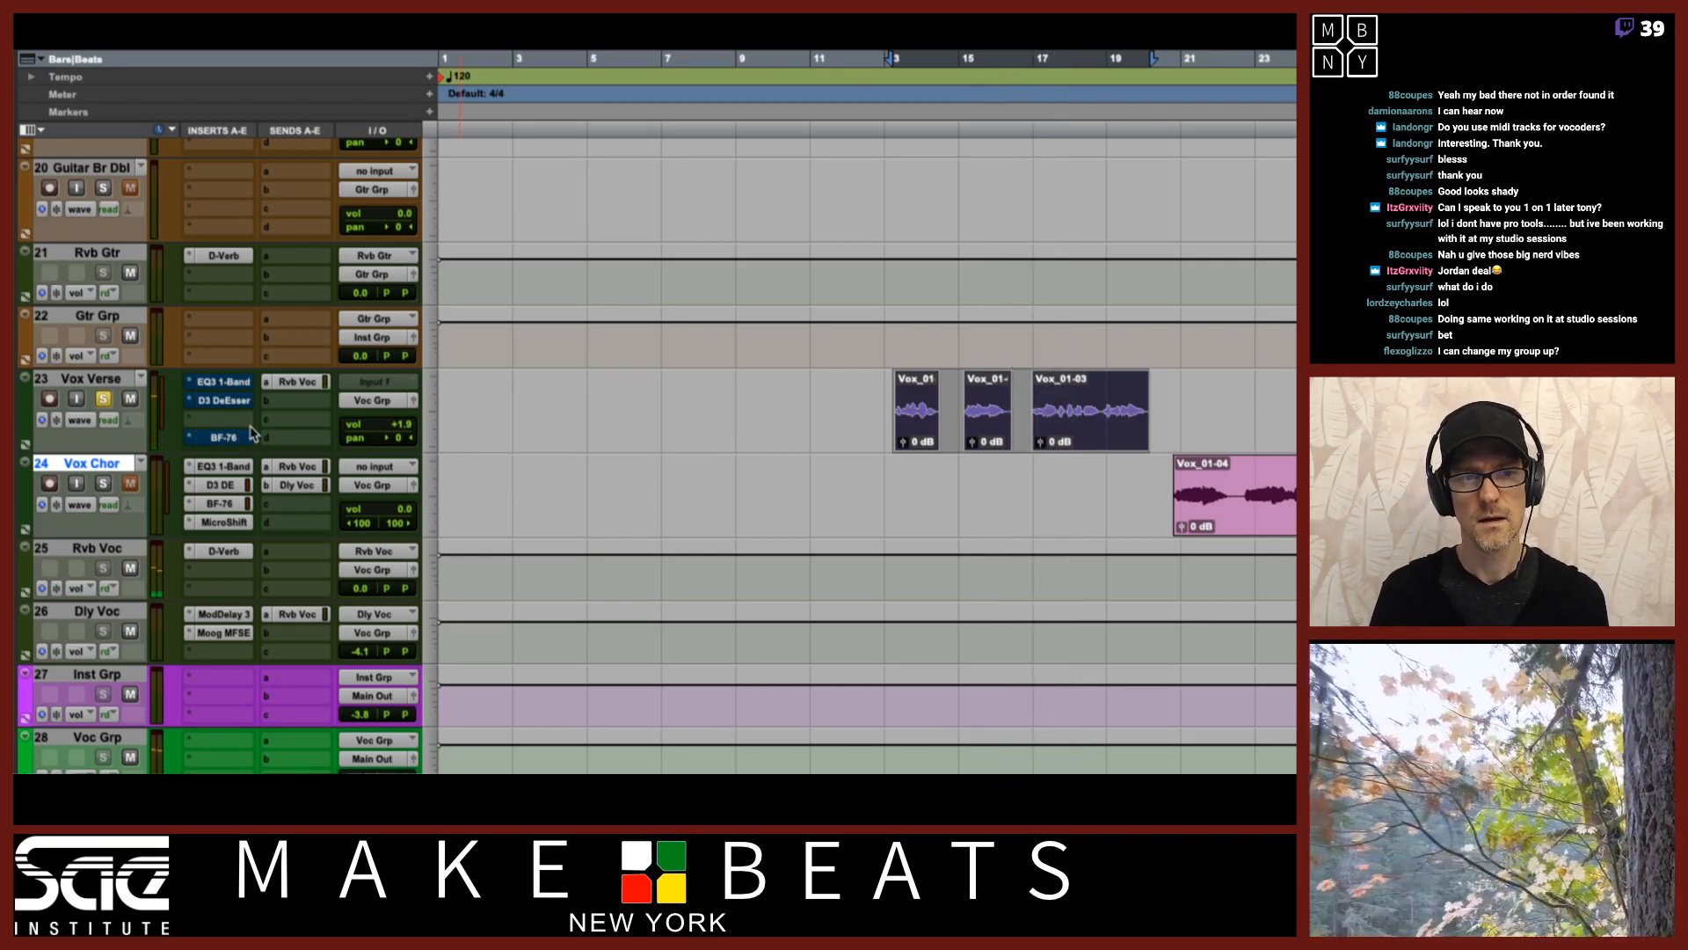
# Re-enable the EQ3 1-Band insert on Vox Verse and play the vocal again.
pyautogui.click(227, 386)
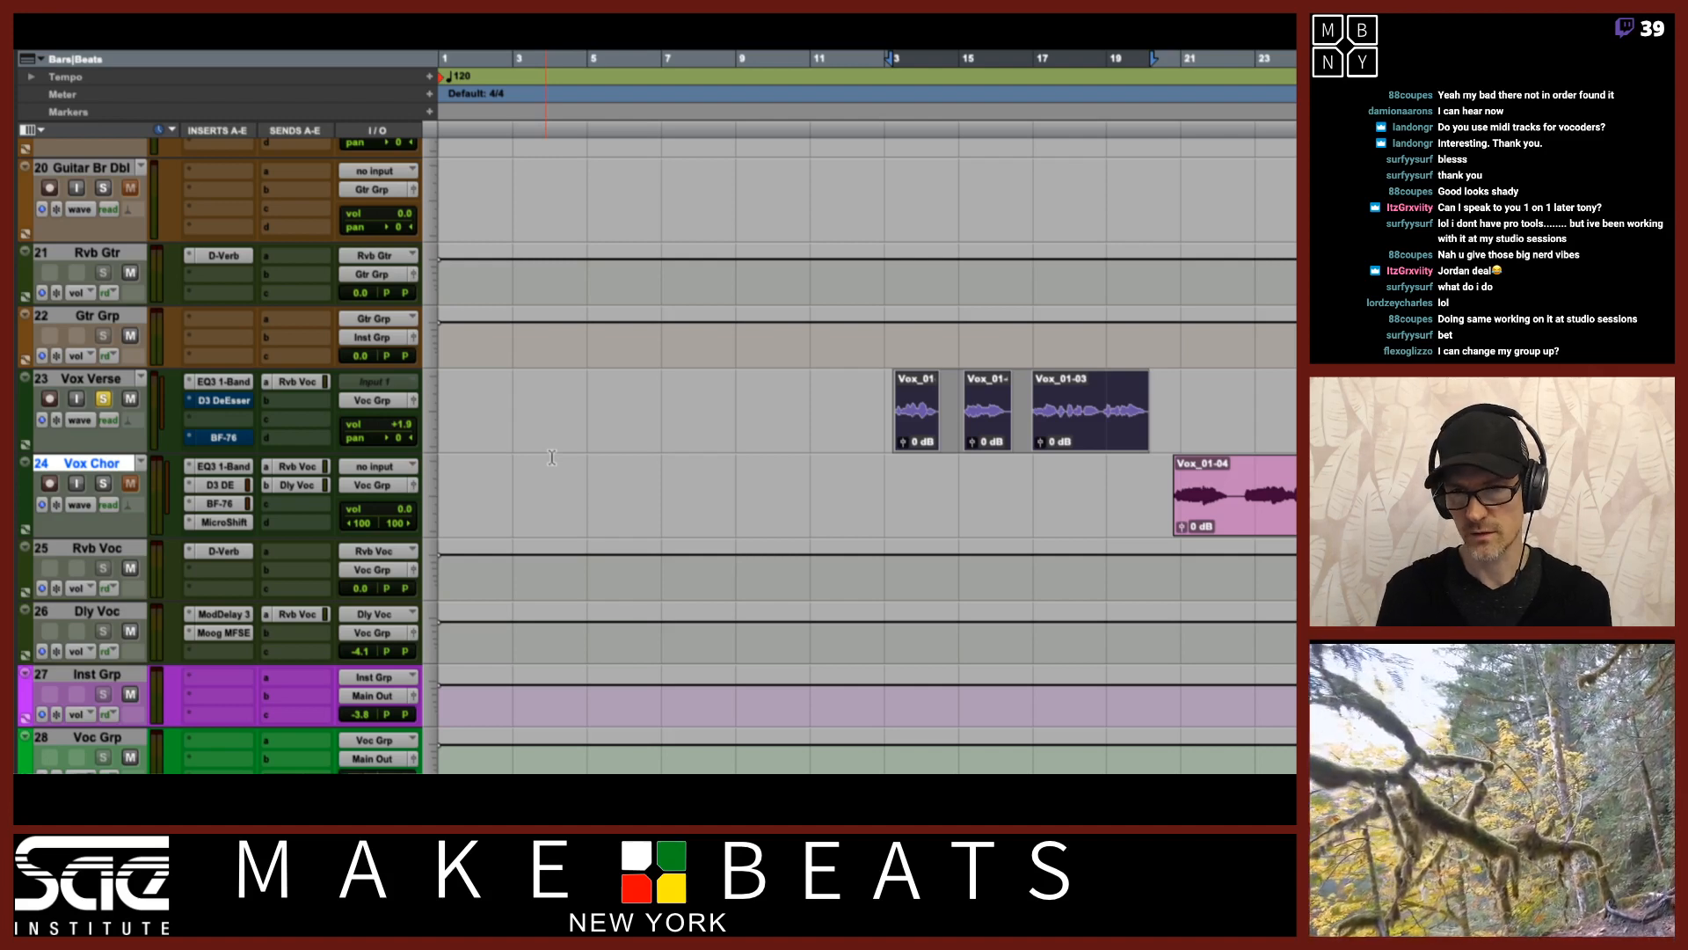
pyautogui.press('space')
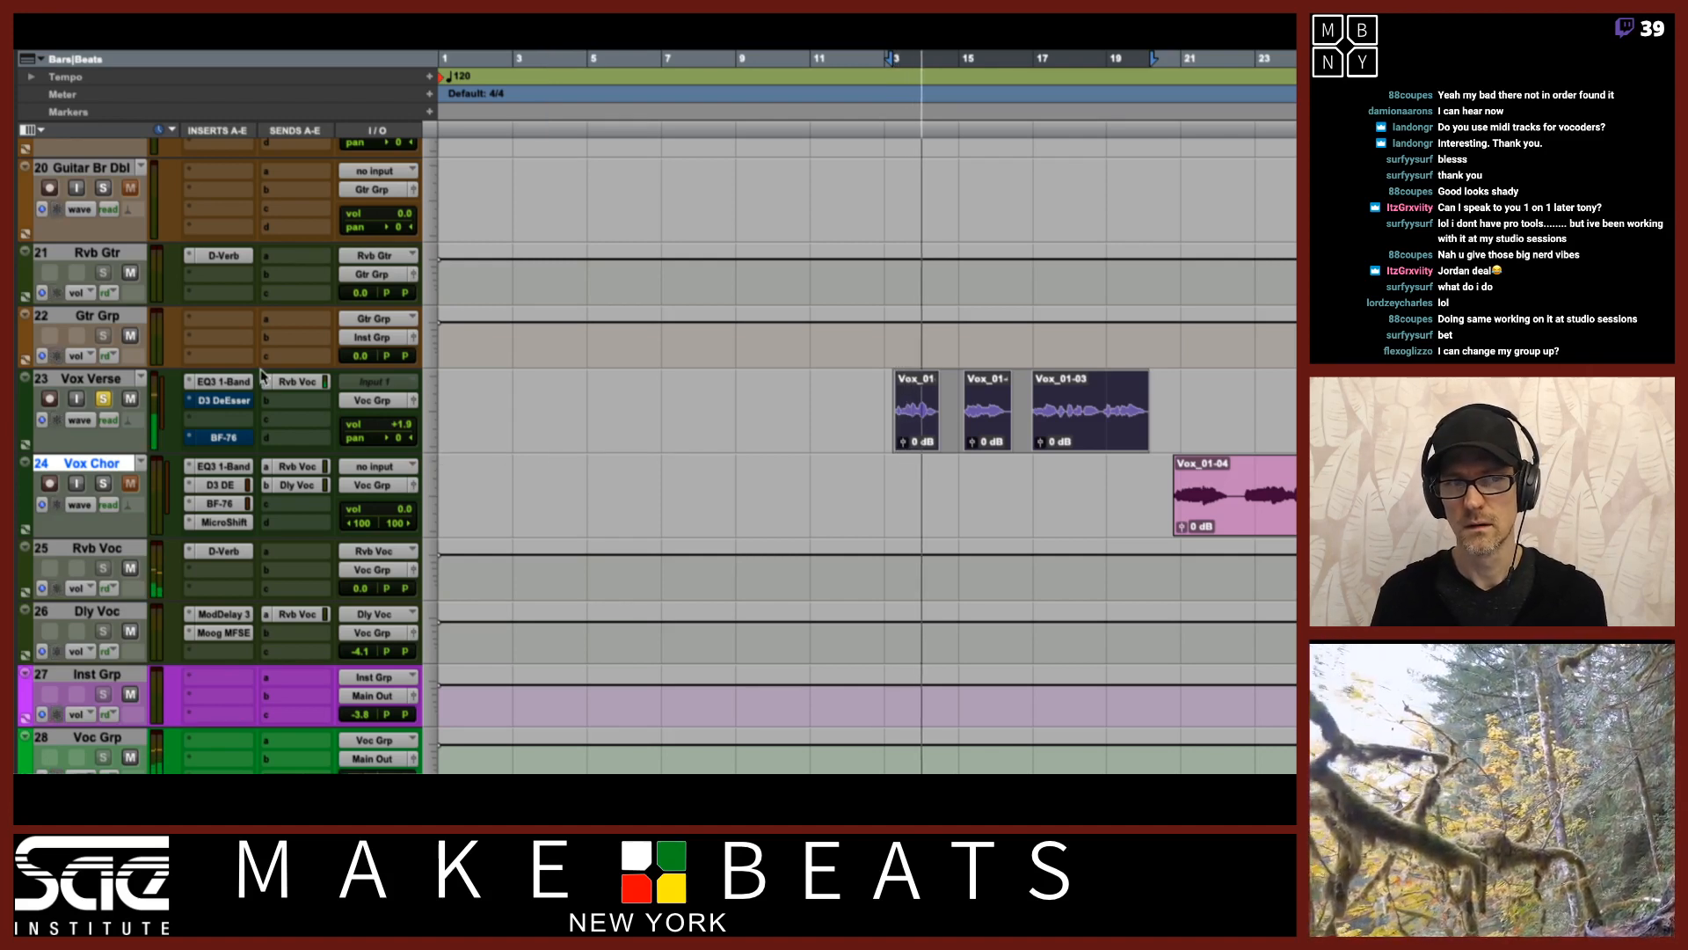
pyautogui.press('space')
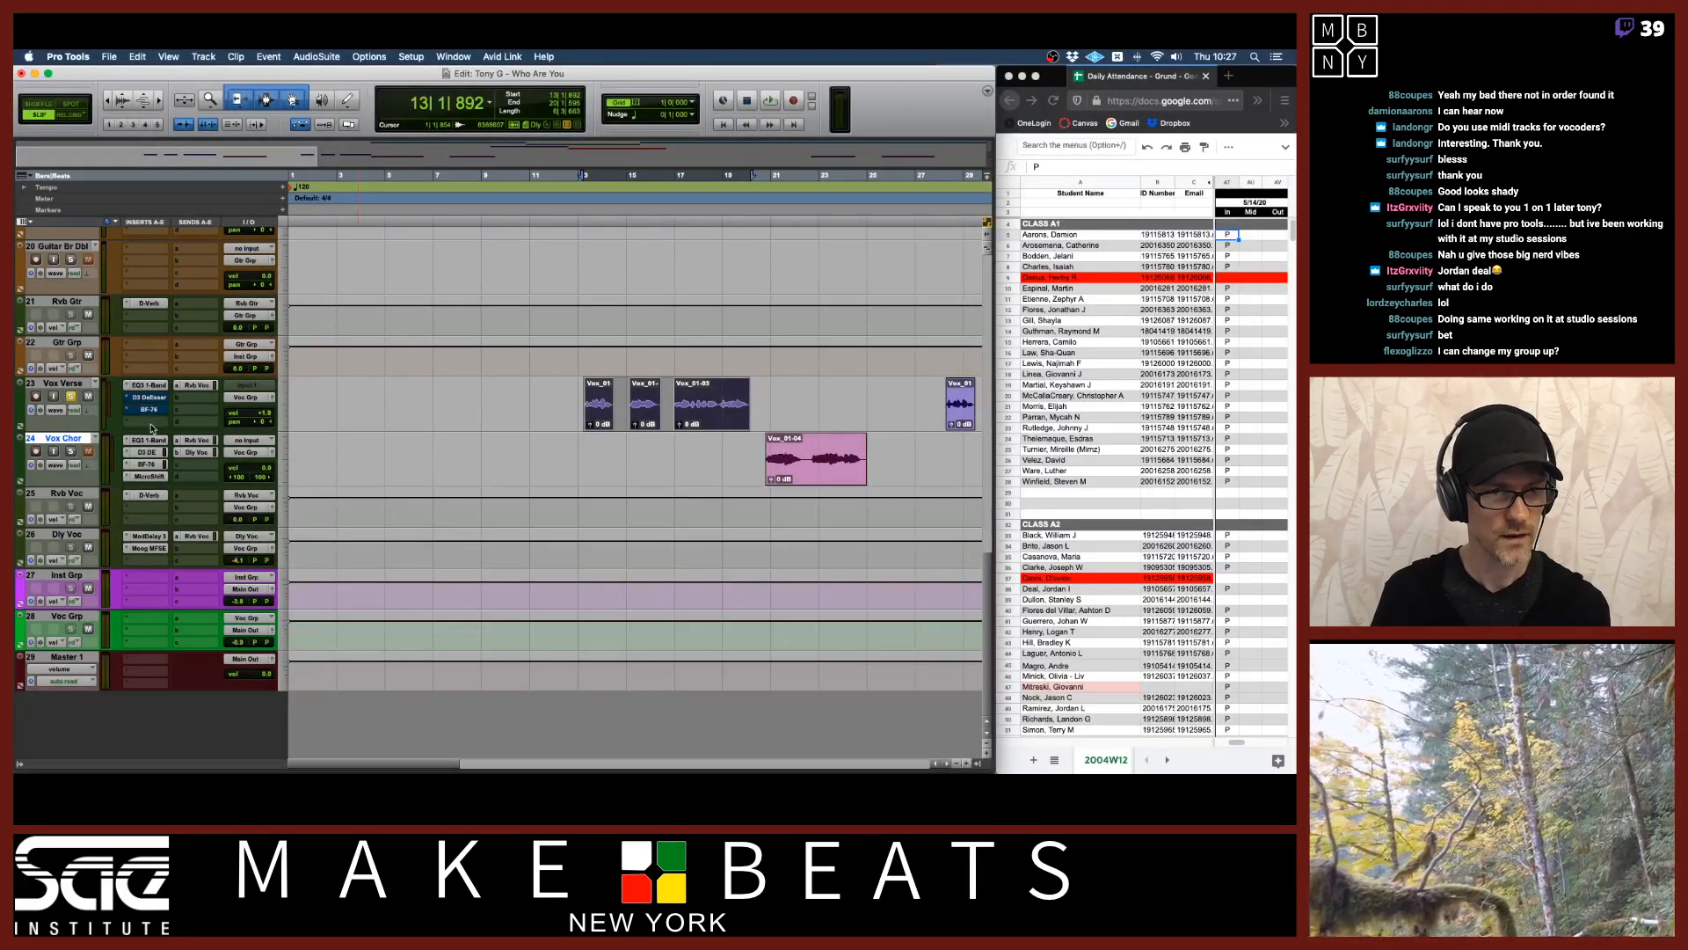
# Insert FabFilter Pro-Q 3 (mono) into the fifth insert slot on Vox Verse and move its window aside.
pyautogui.click(151, 417)
pyautogui.moveTo(188, 423)
pyautogui.moveTo(247, 424)
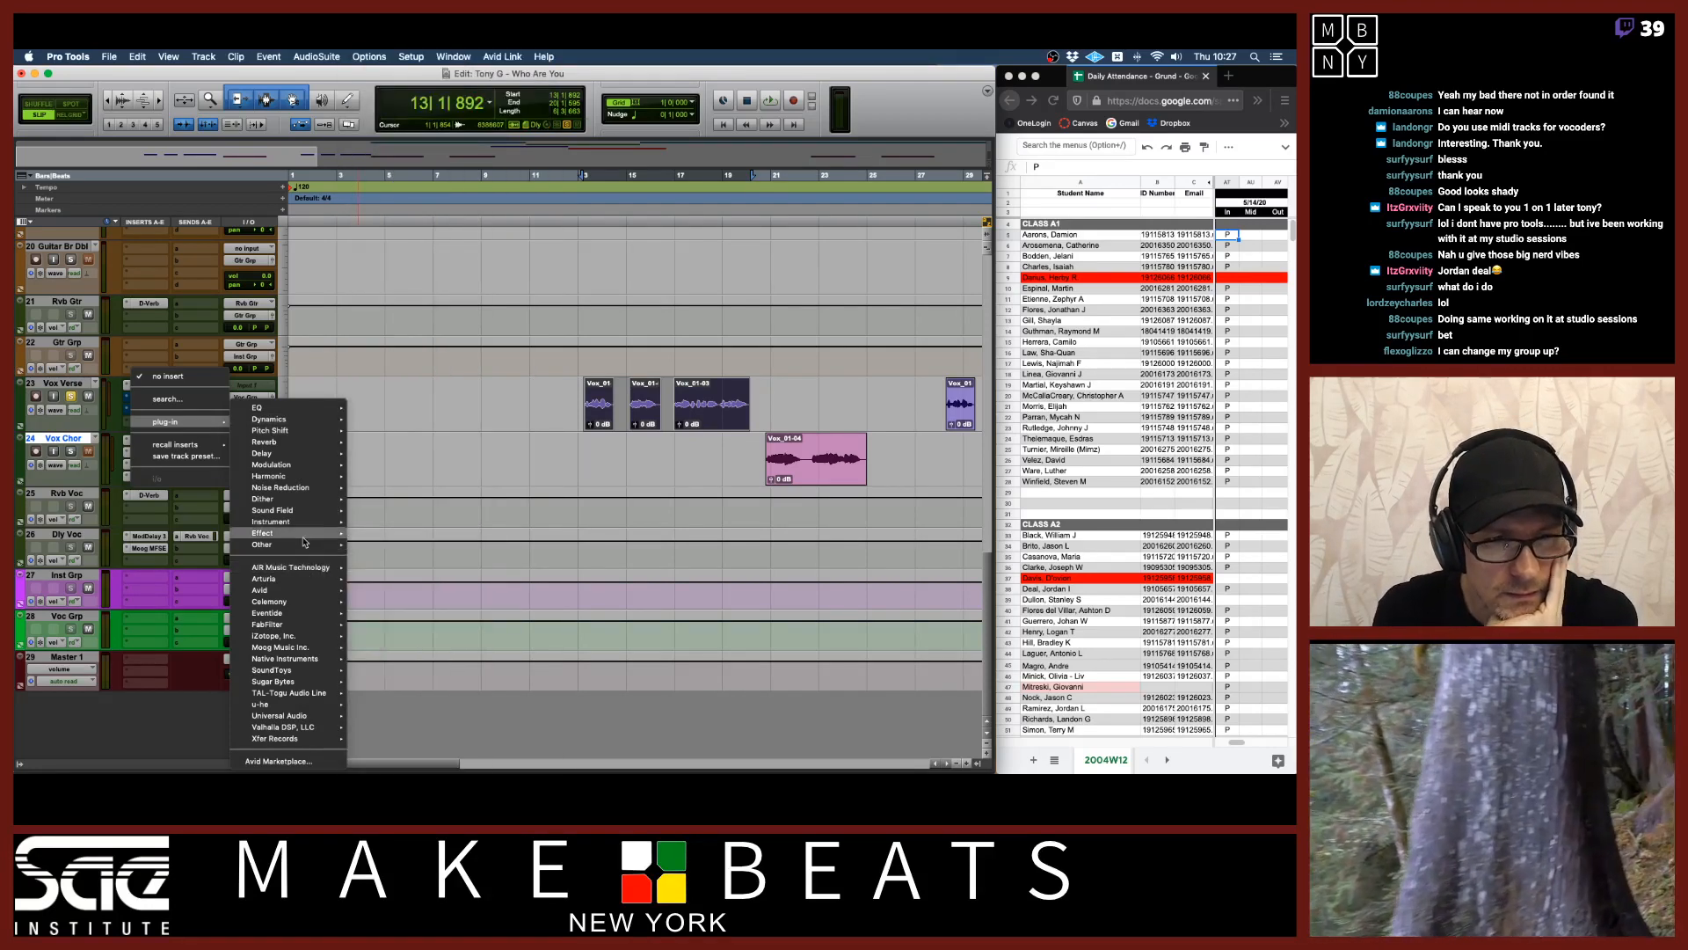
pyautogui.moveTo(302, 552)
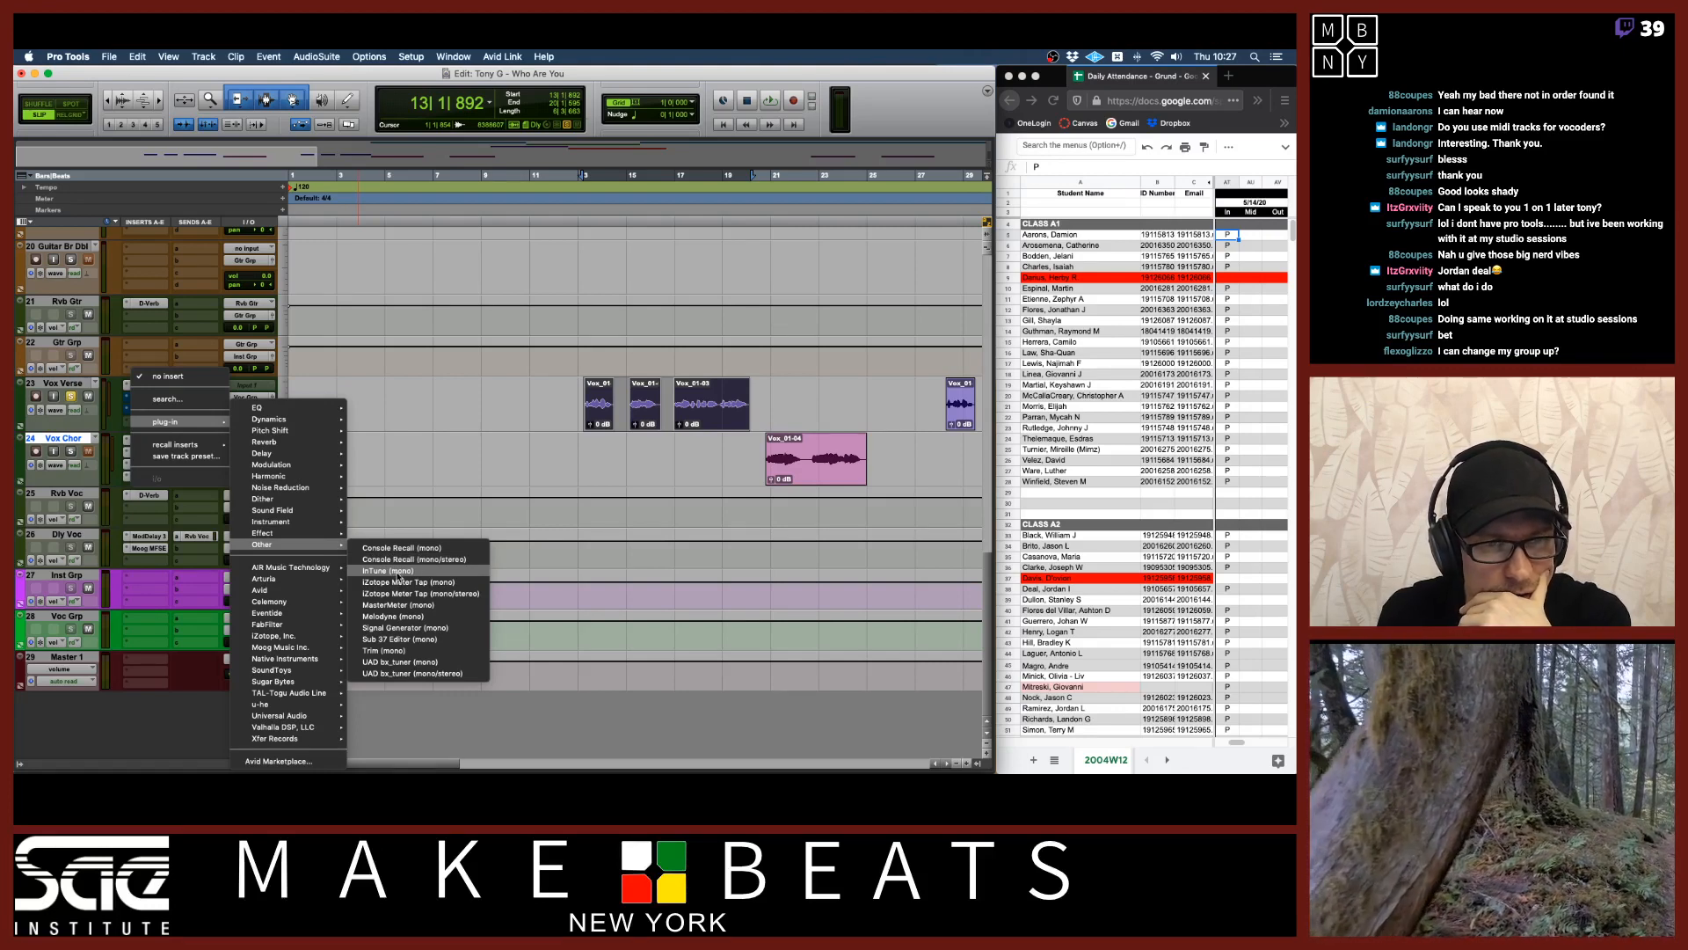
pyautogui.moveTo(307, 466)
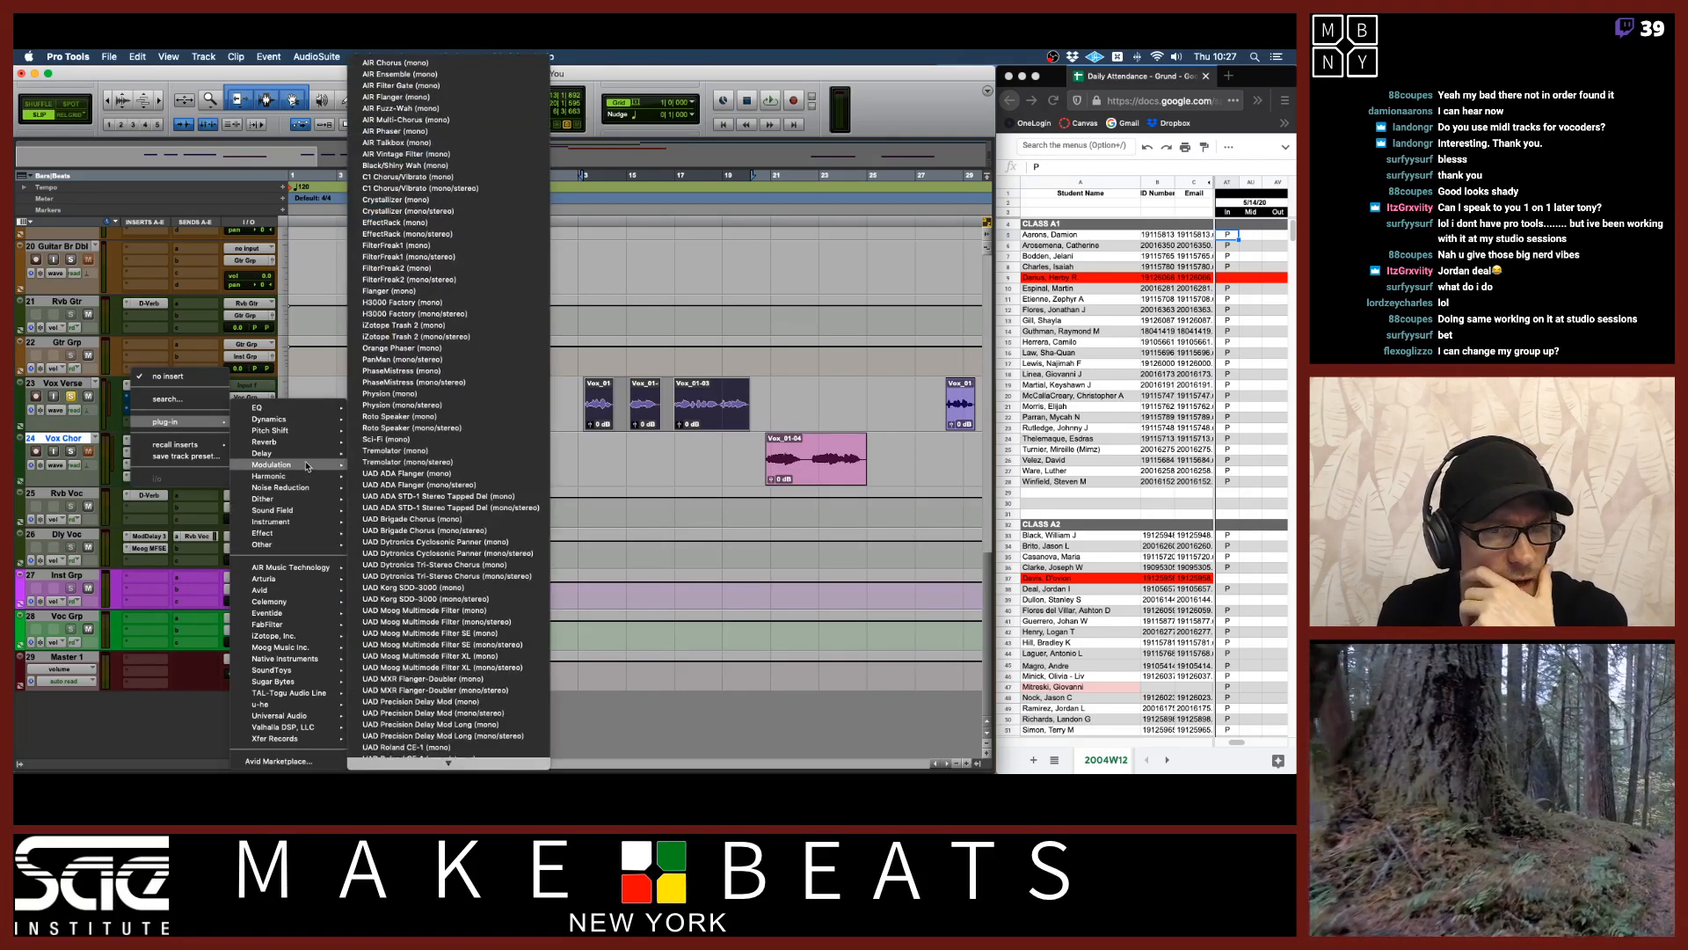
pyautogui.moveTo(336, 409)
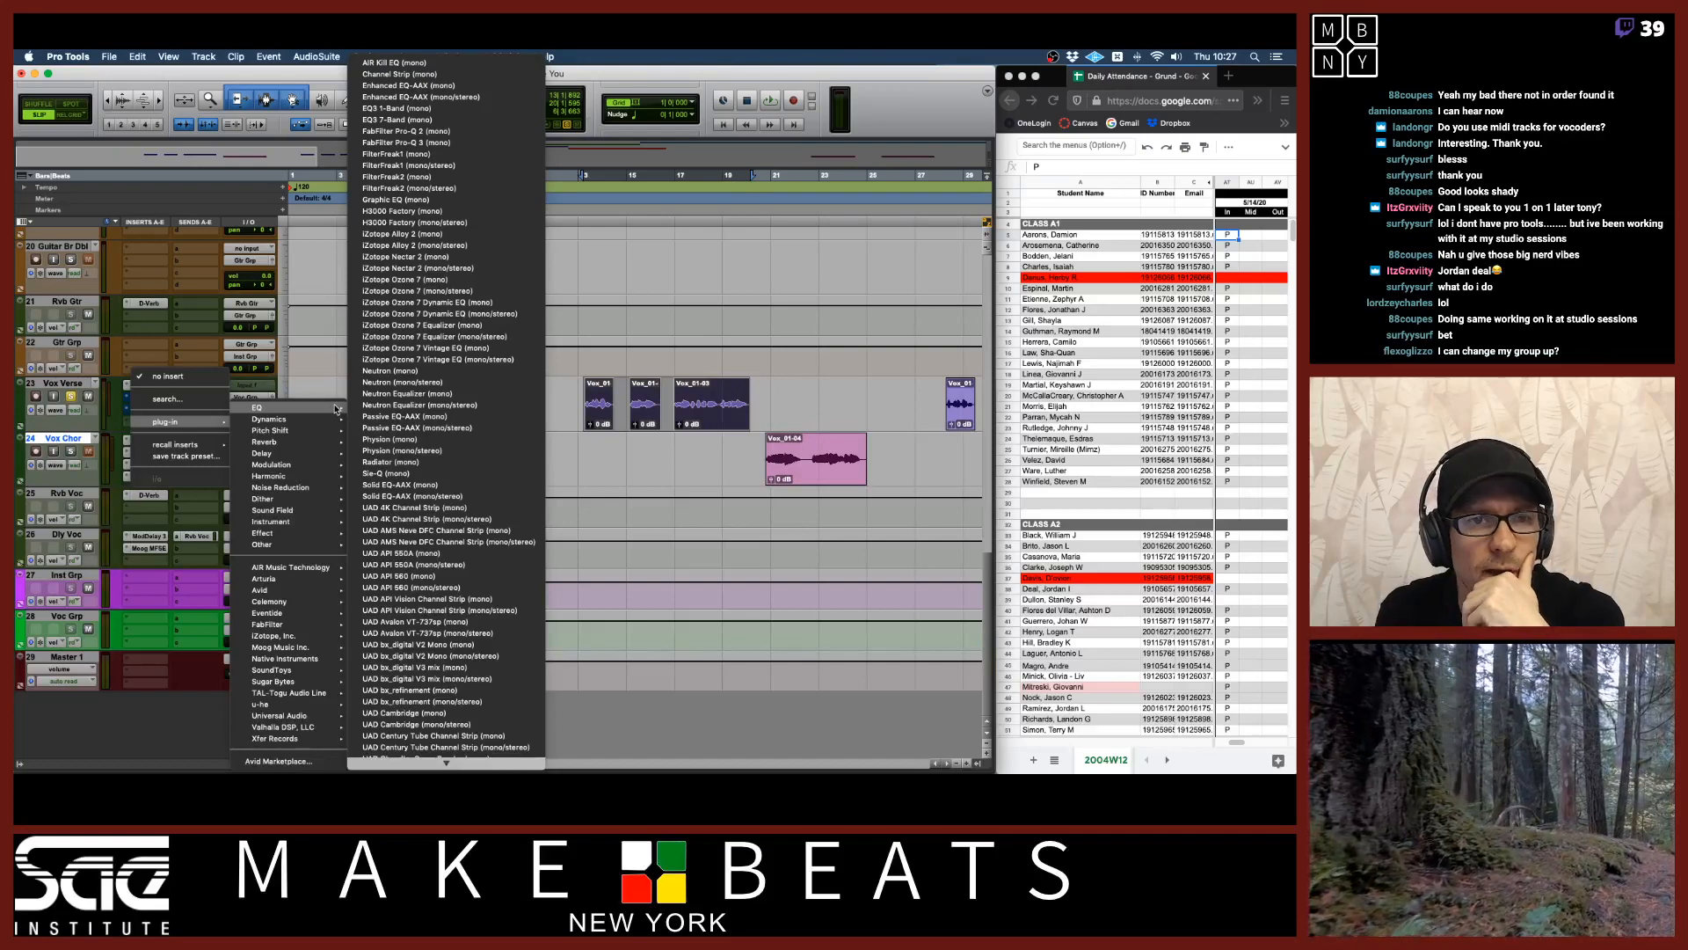
pyautogui.click(426, 143)
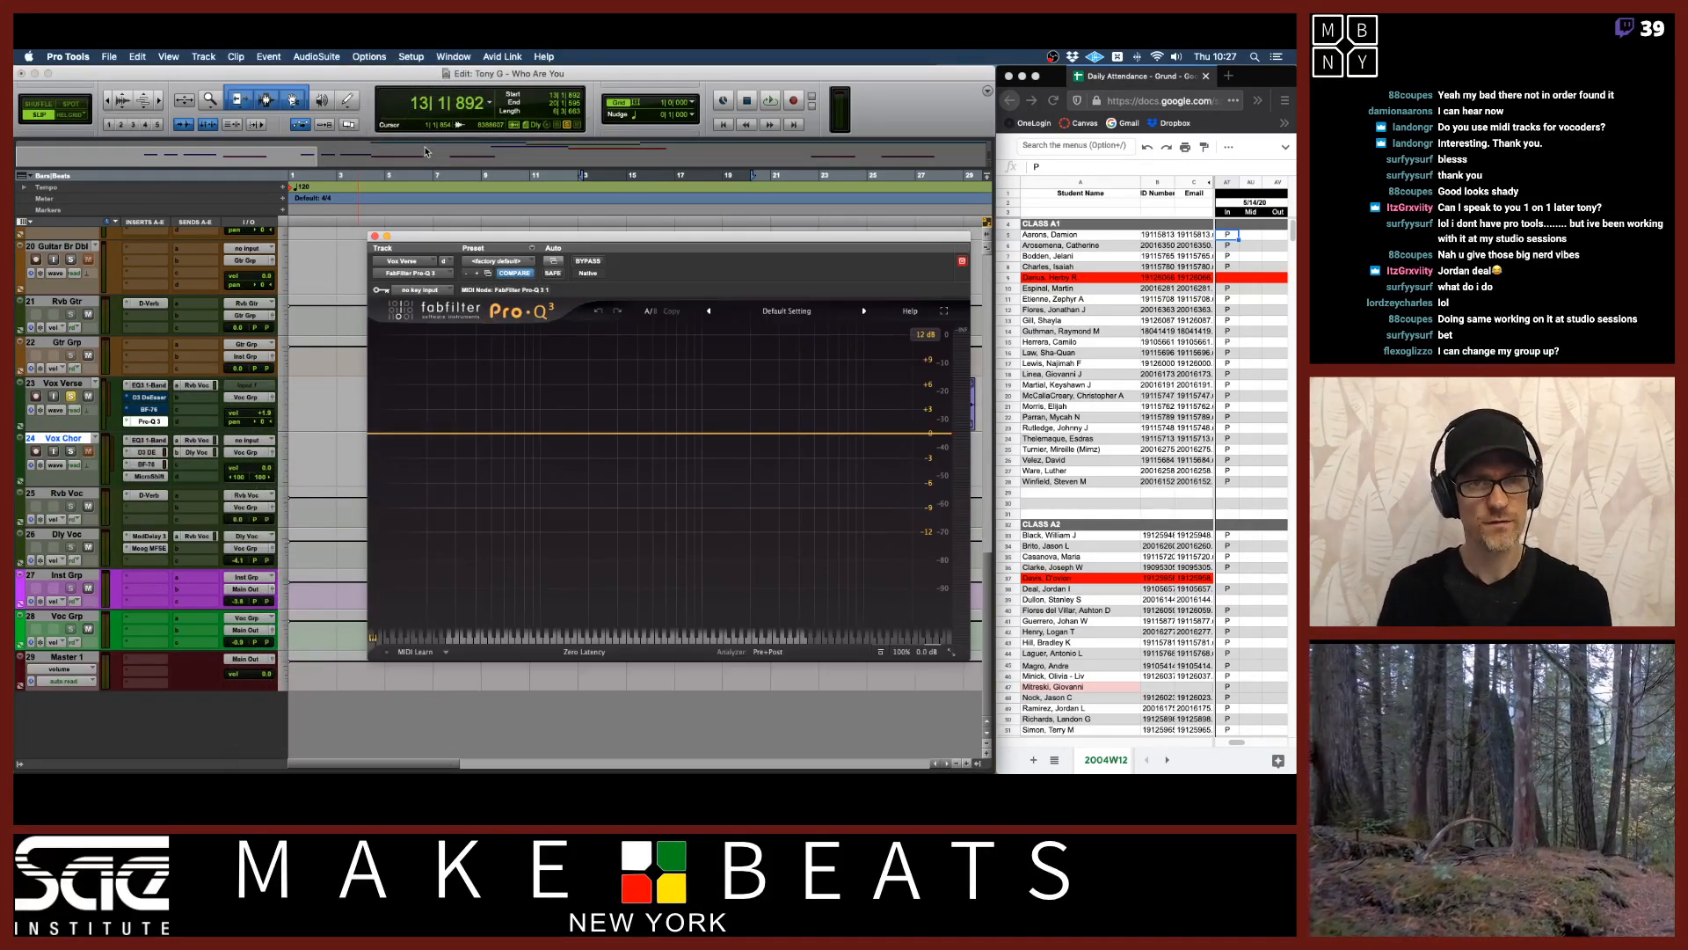
pyautogui.moveTo(545, 240); pyautogui.dragTo(481, 312)
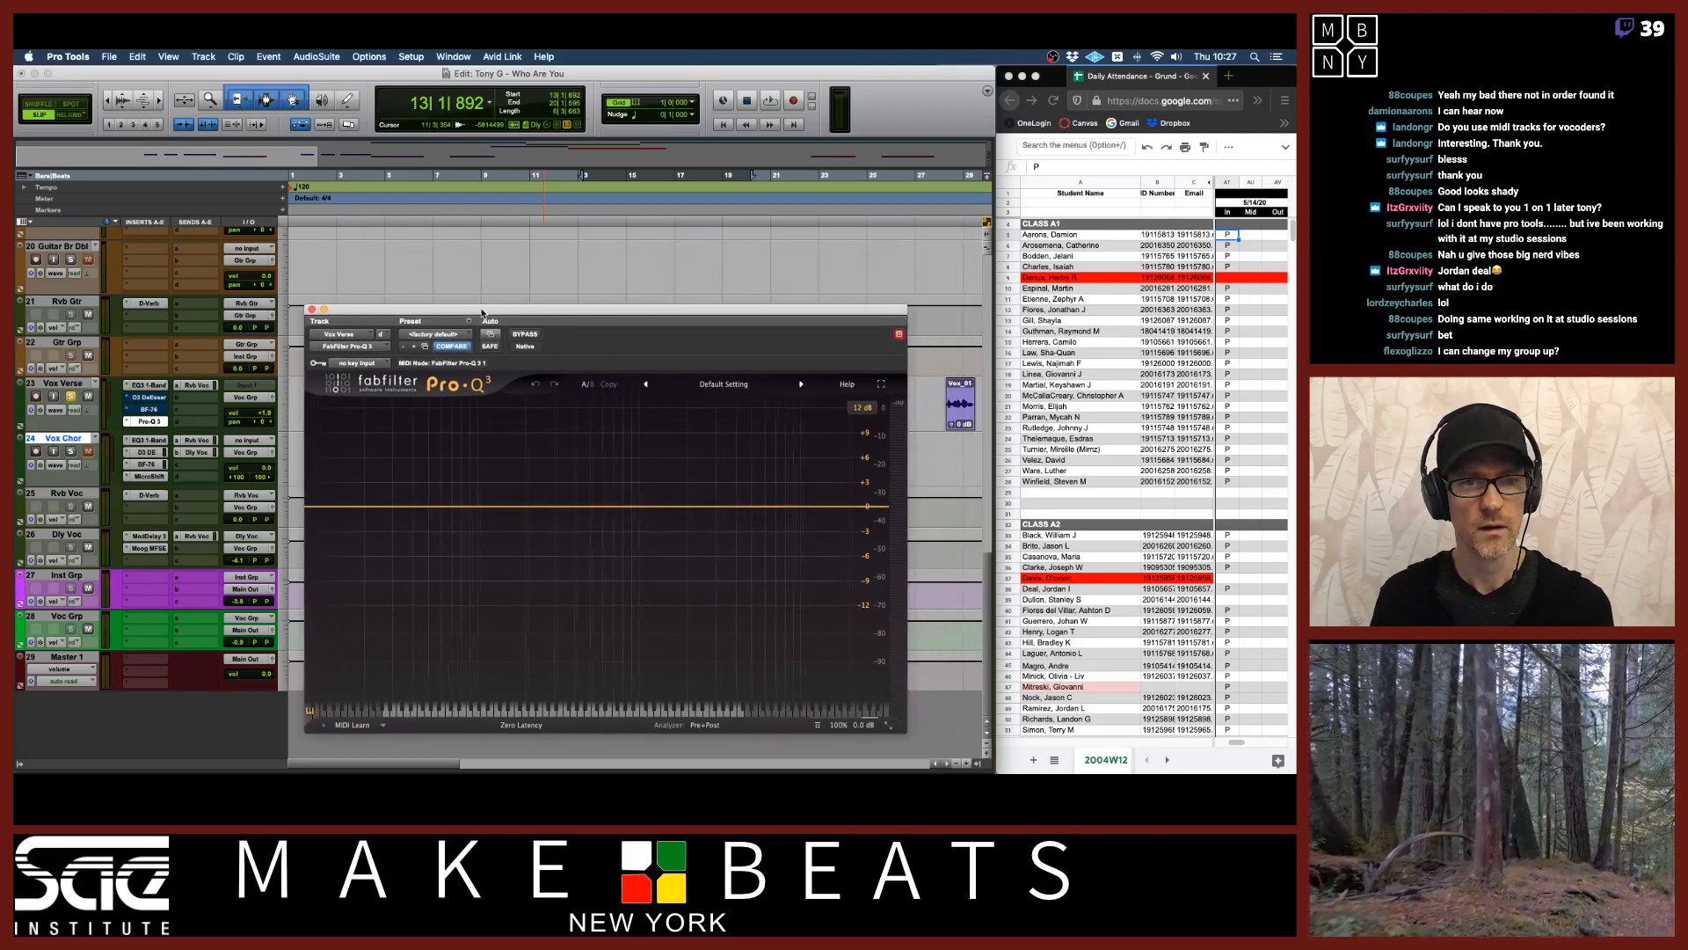
# Play the vocal to watch the Pro-Q 3 spectrum analyzer.
pyautogui.press('space')
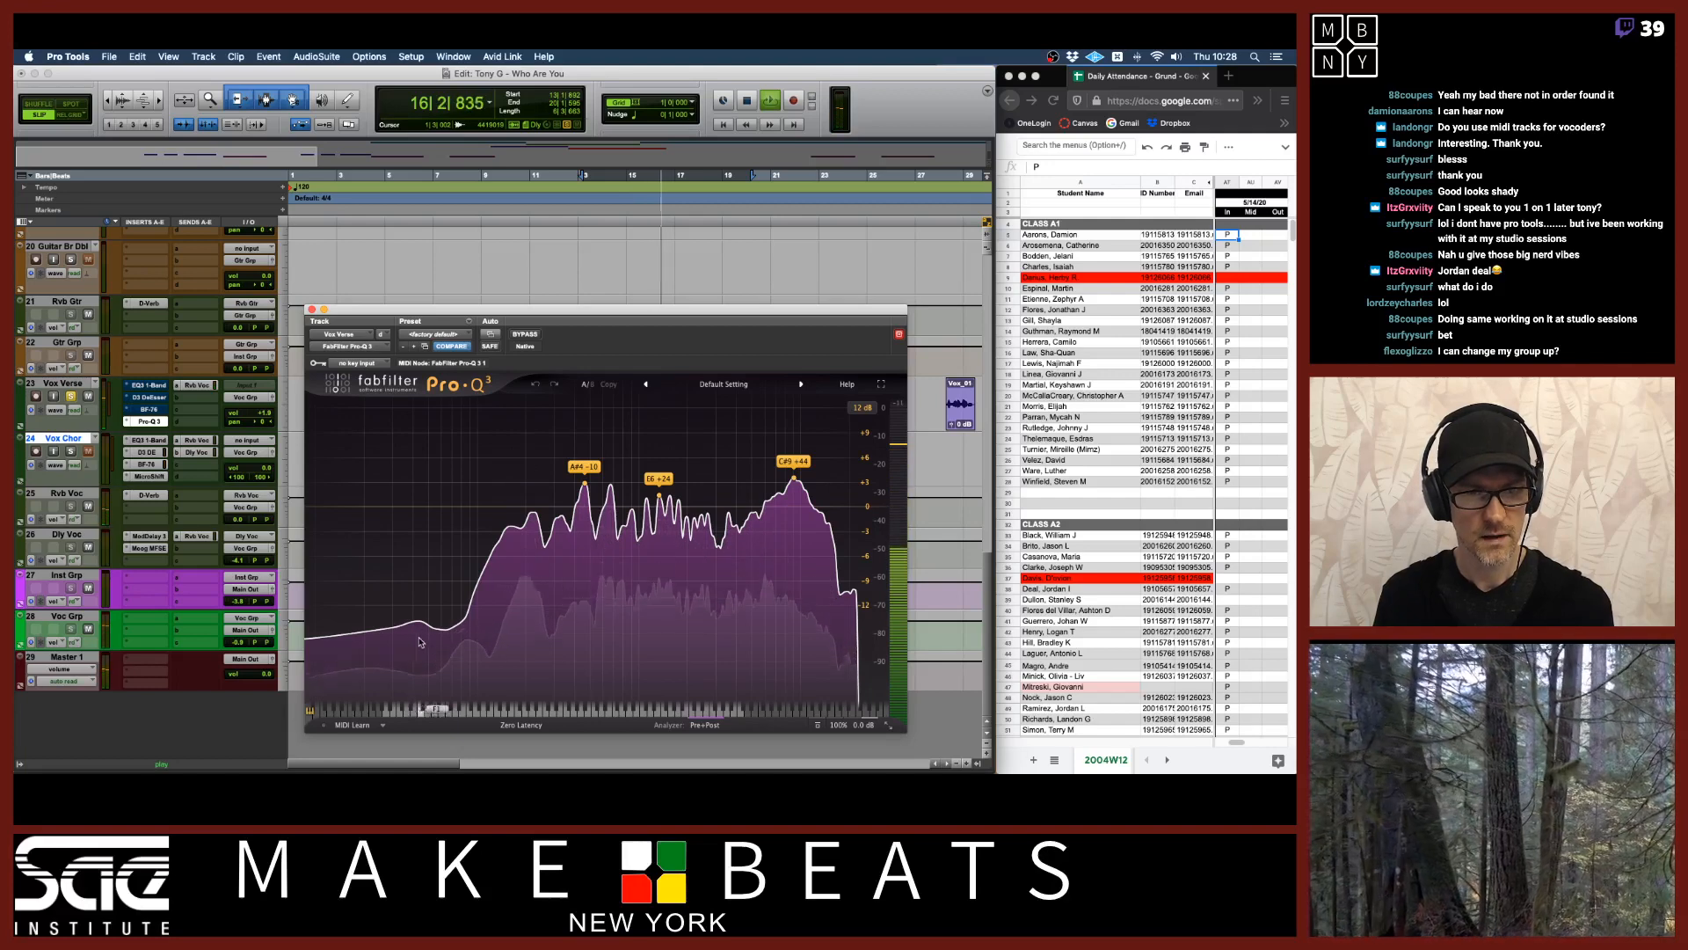
pyautogui.press('space')
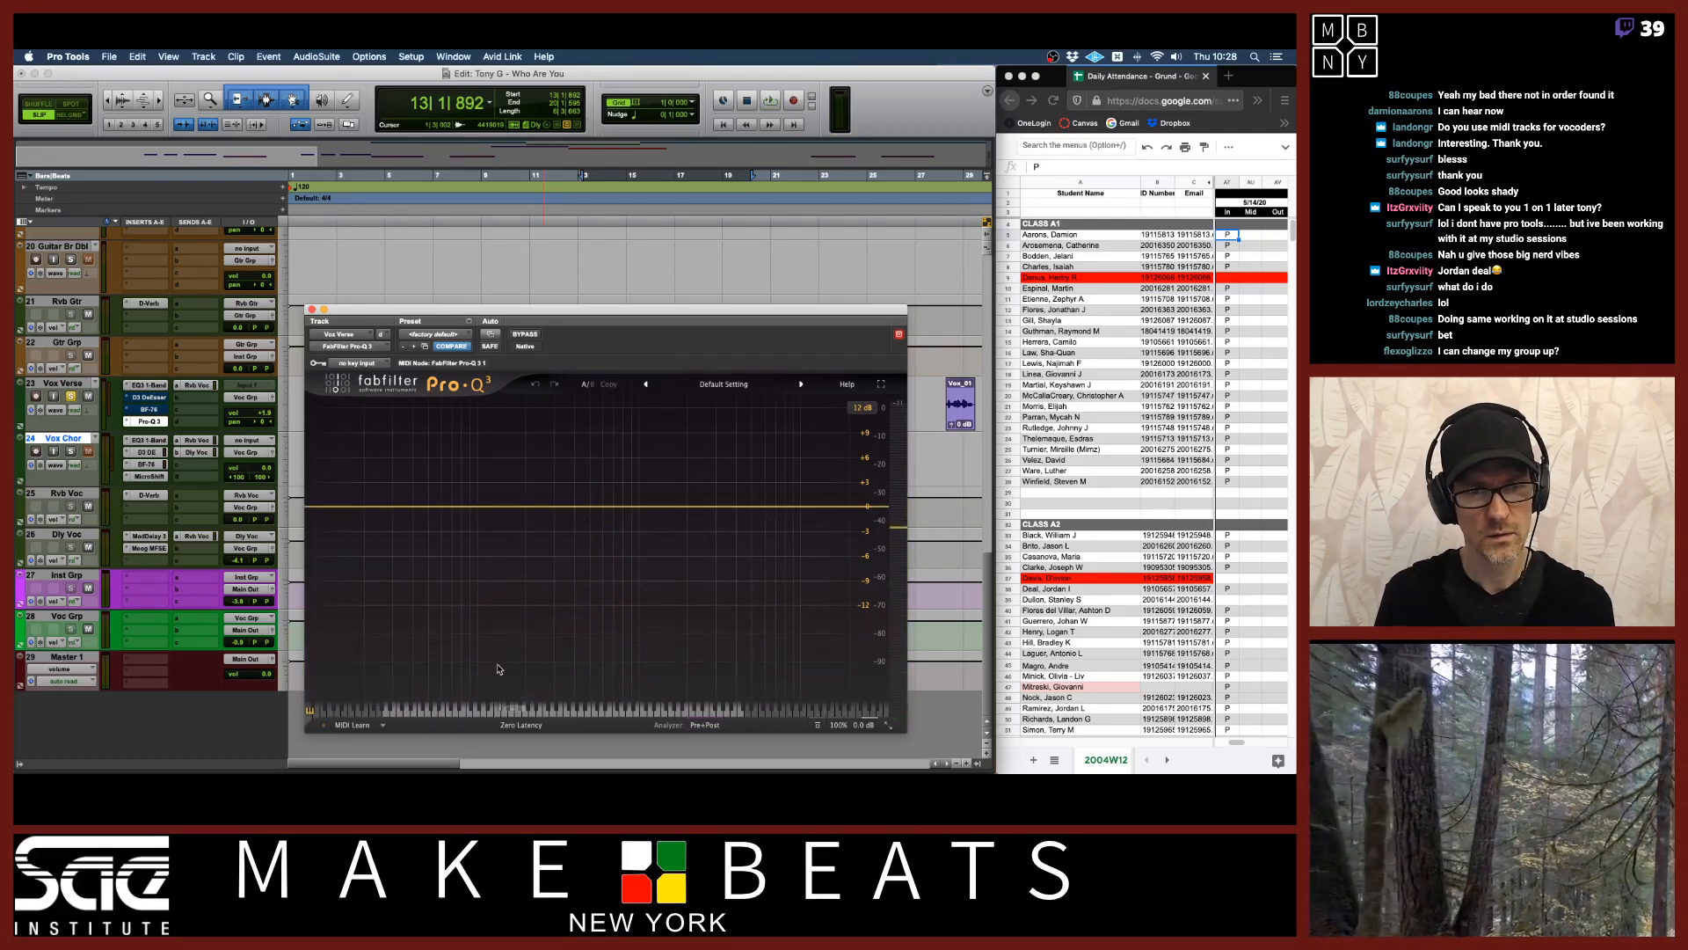
pyautogui.press('space')
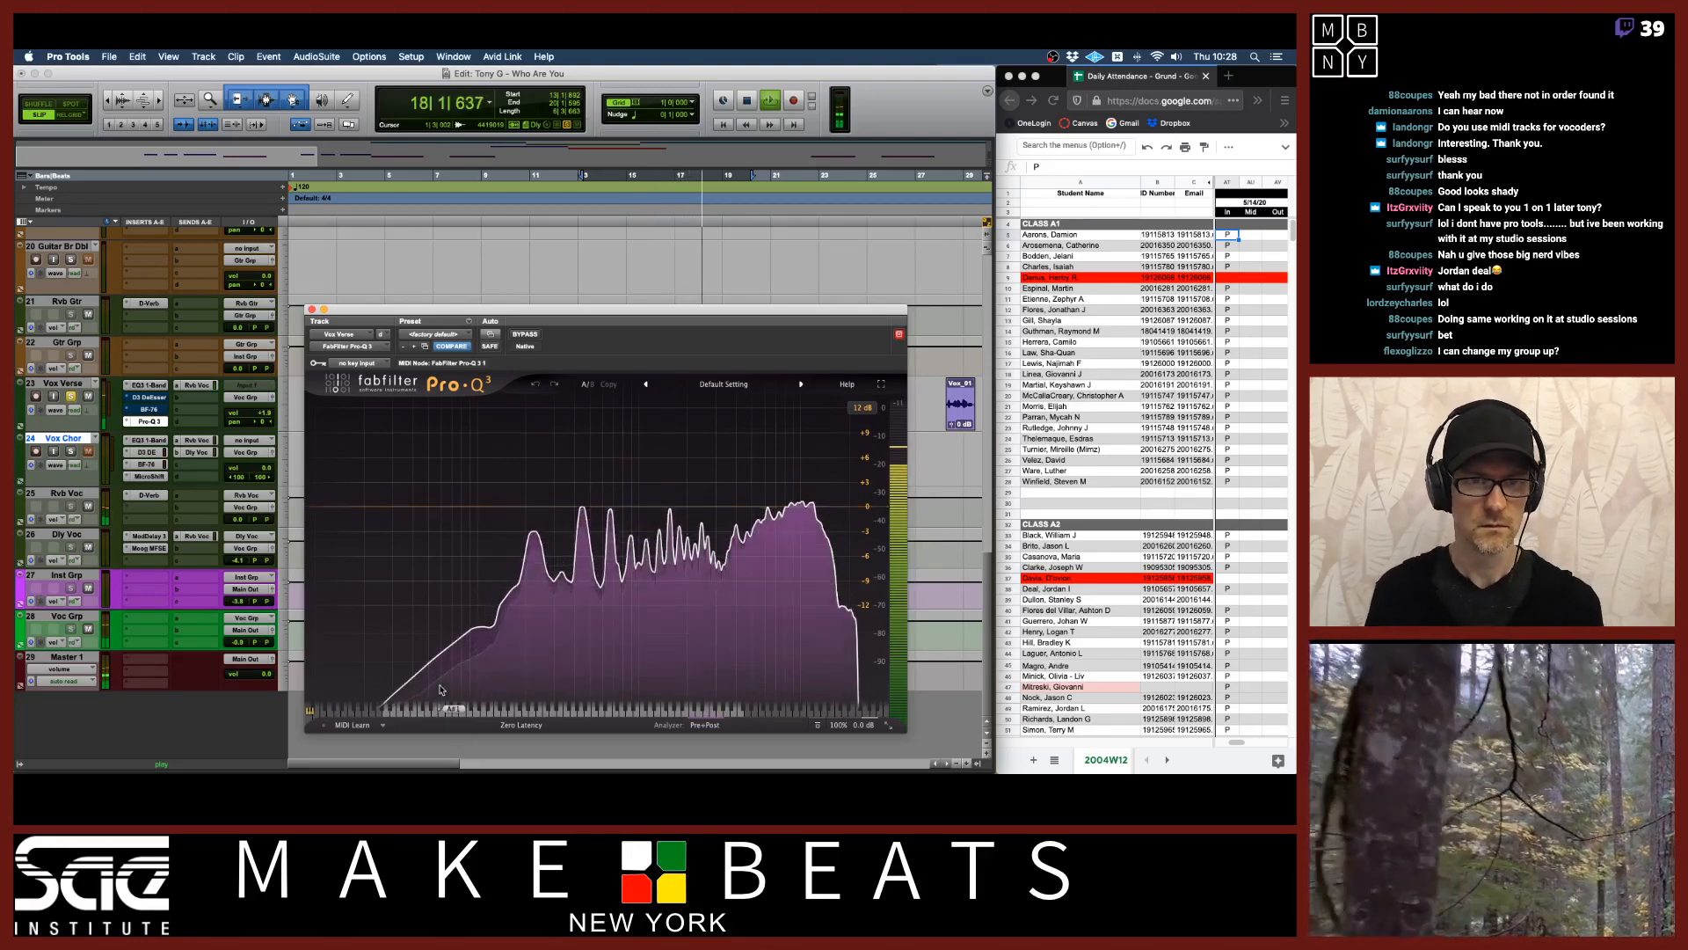
pyautogui.moveTo(471, 627)
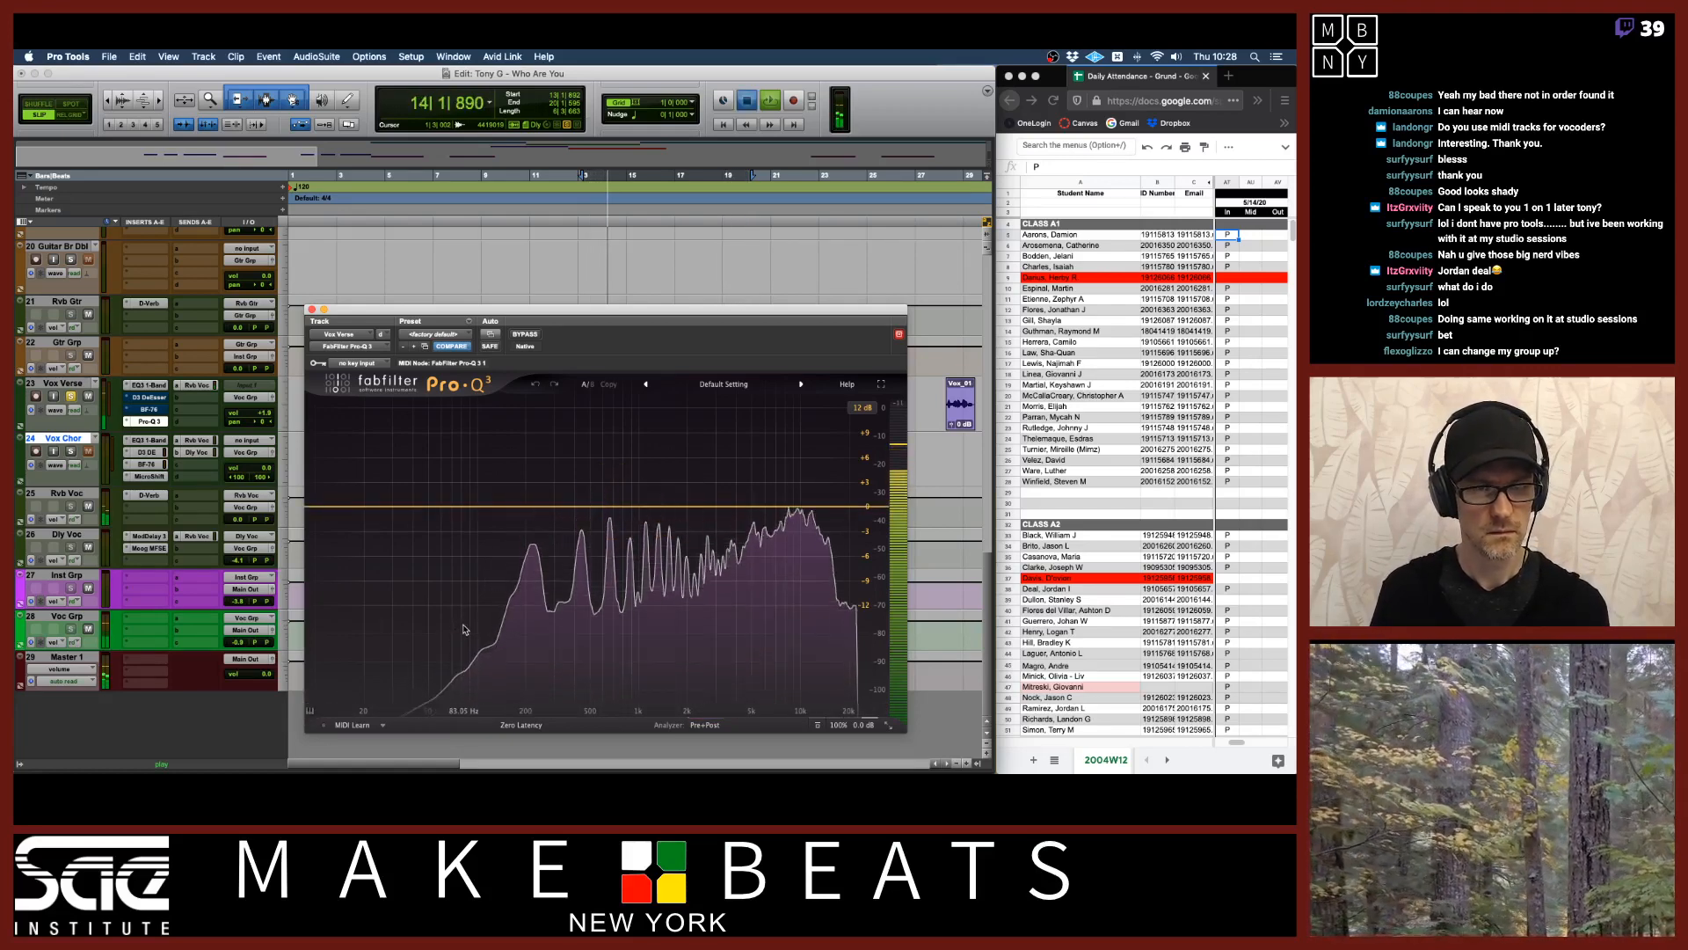
pyautogui.press('space')
# Reopen the Pro-Q 3 window on Vox Verse and place it in the middle of the Edit window.
pyautogui.click(150, 397)
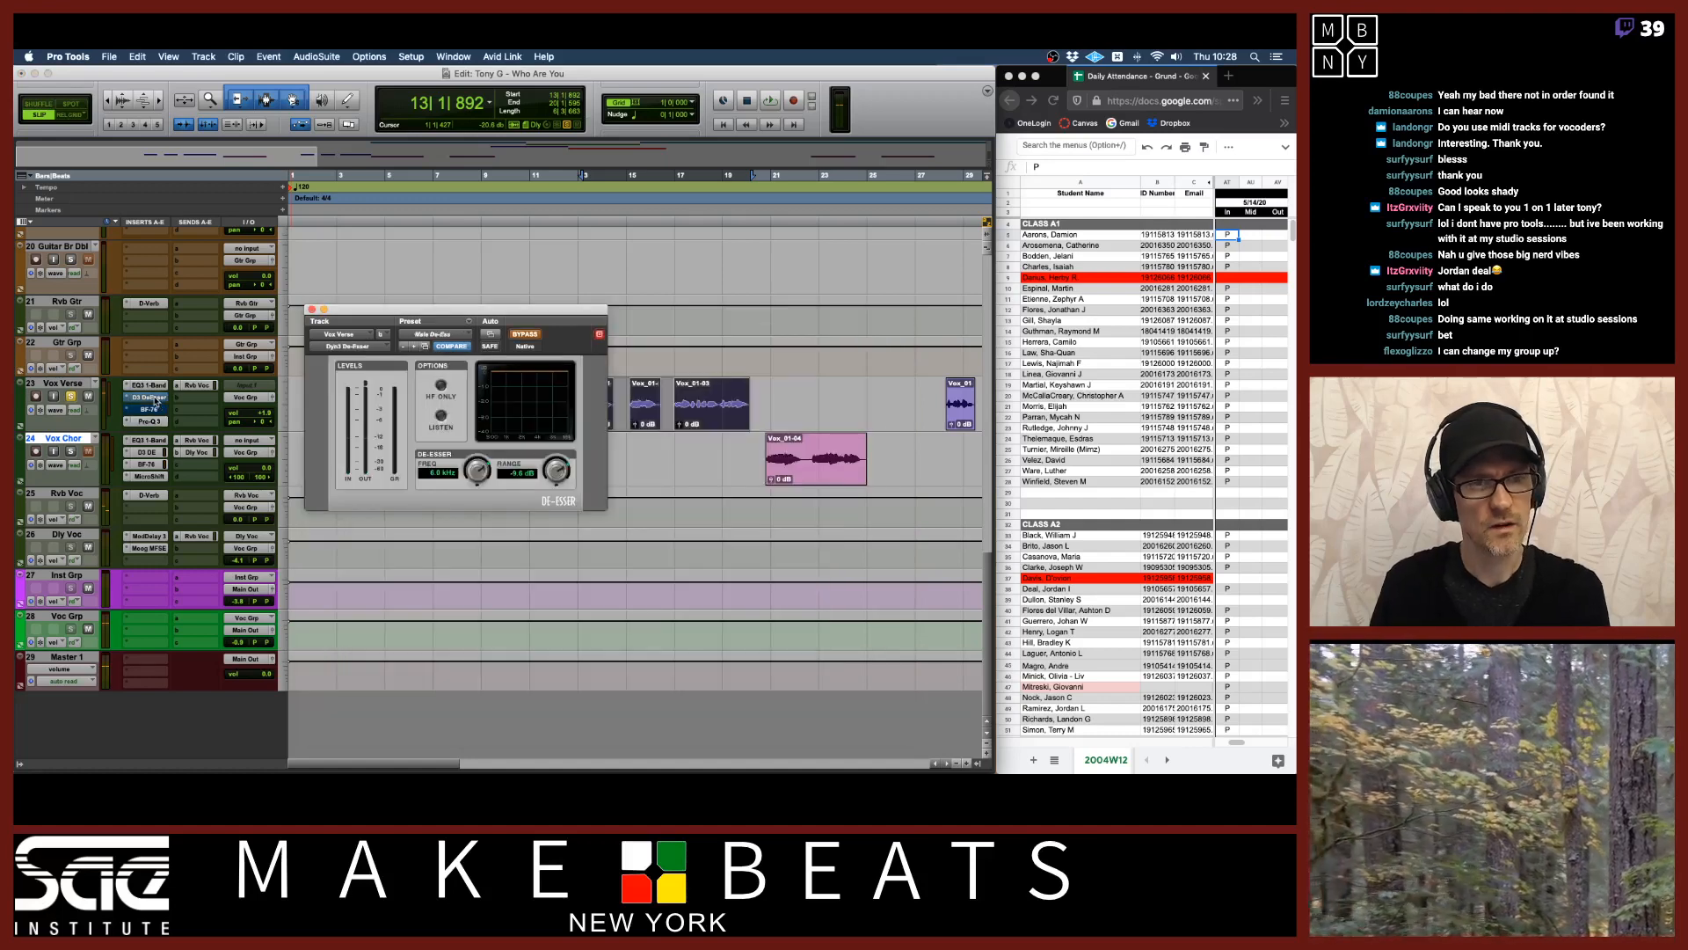
pyautogui.click(156, 401)
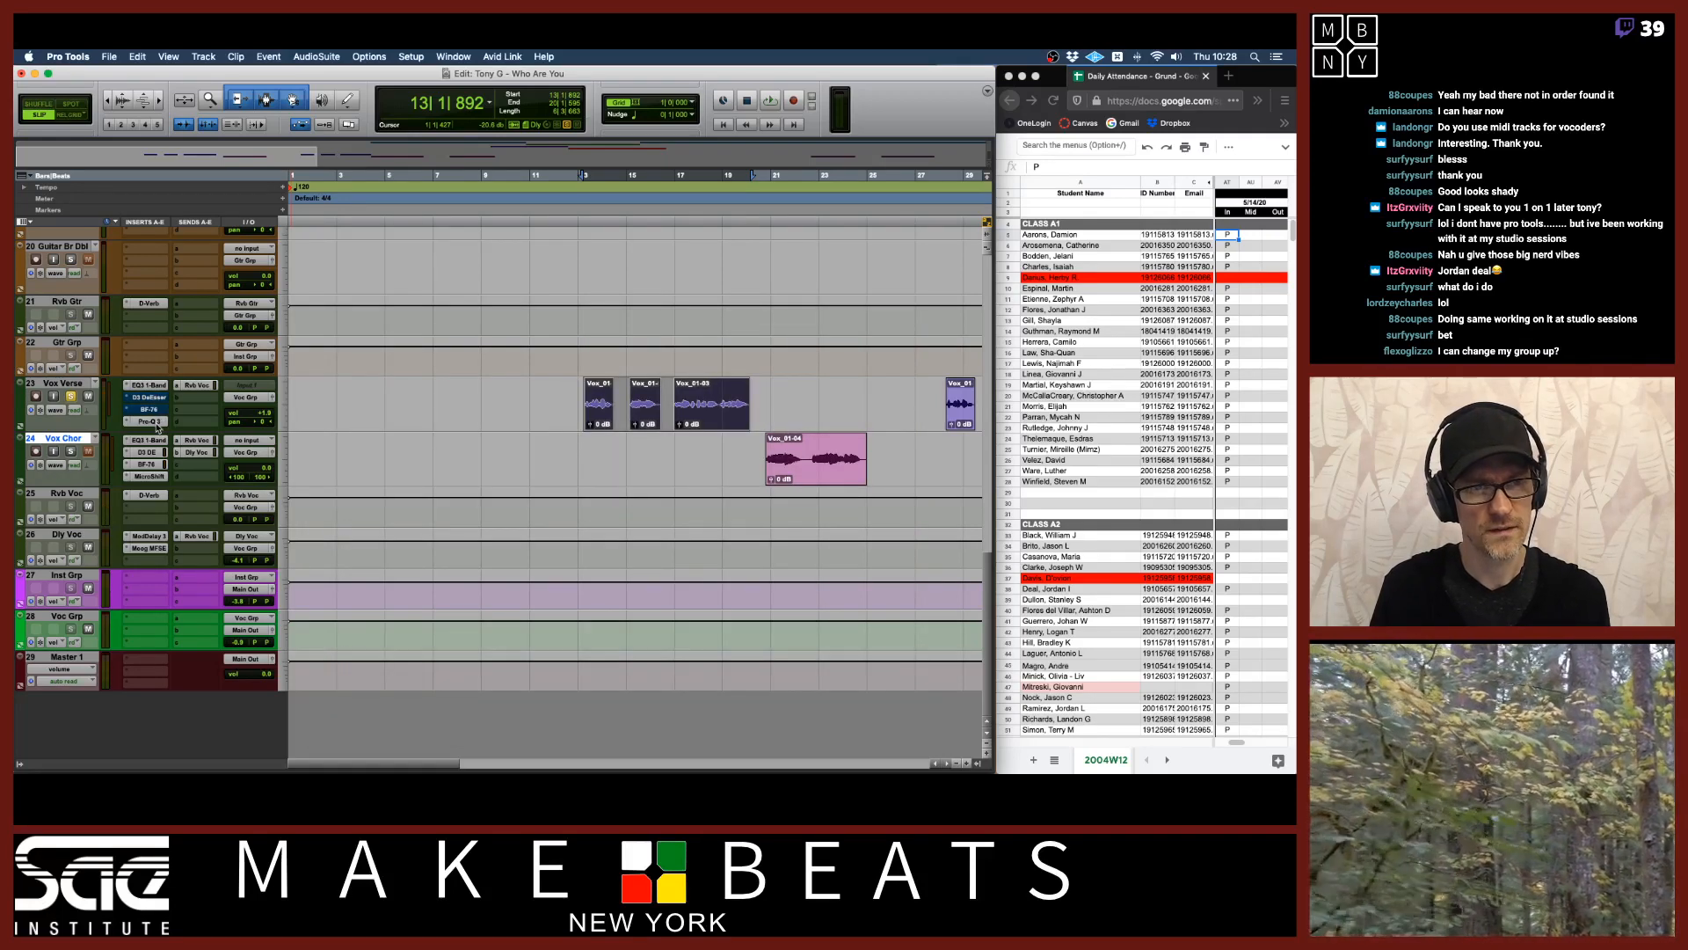
pyautogui.click(149, 422)
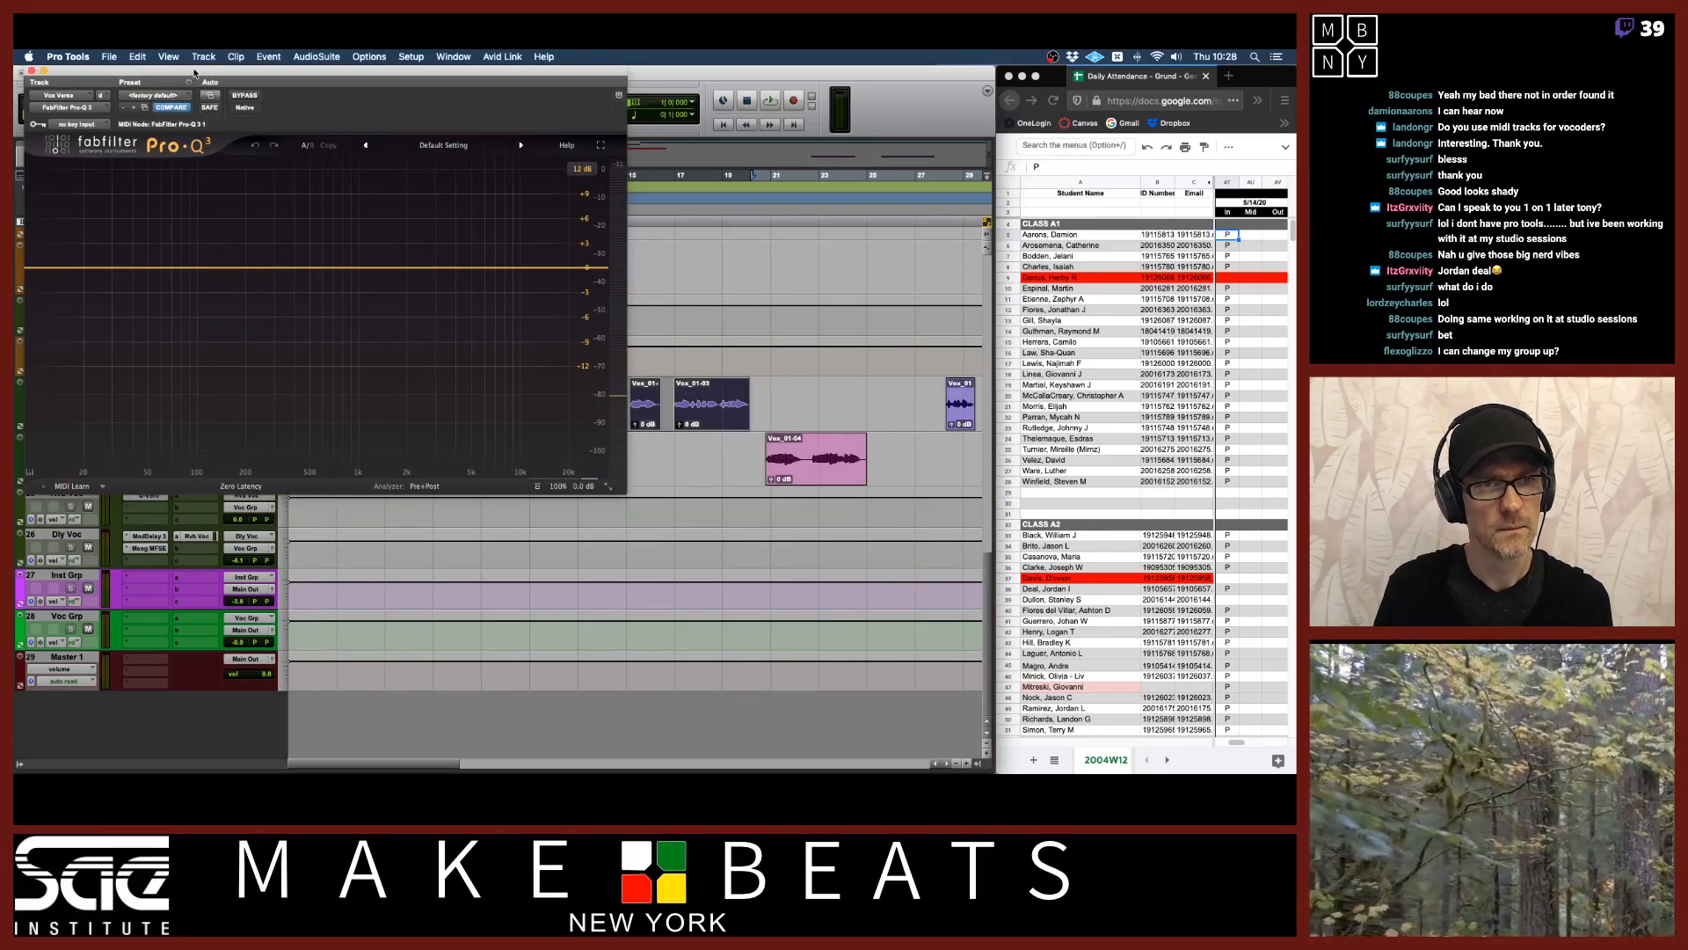
pyautogui.moveTo(194, 73); pyautogui.dragTo(546, 304)
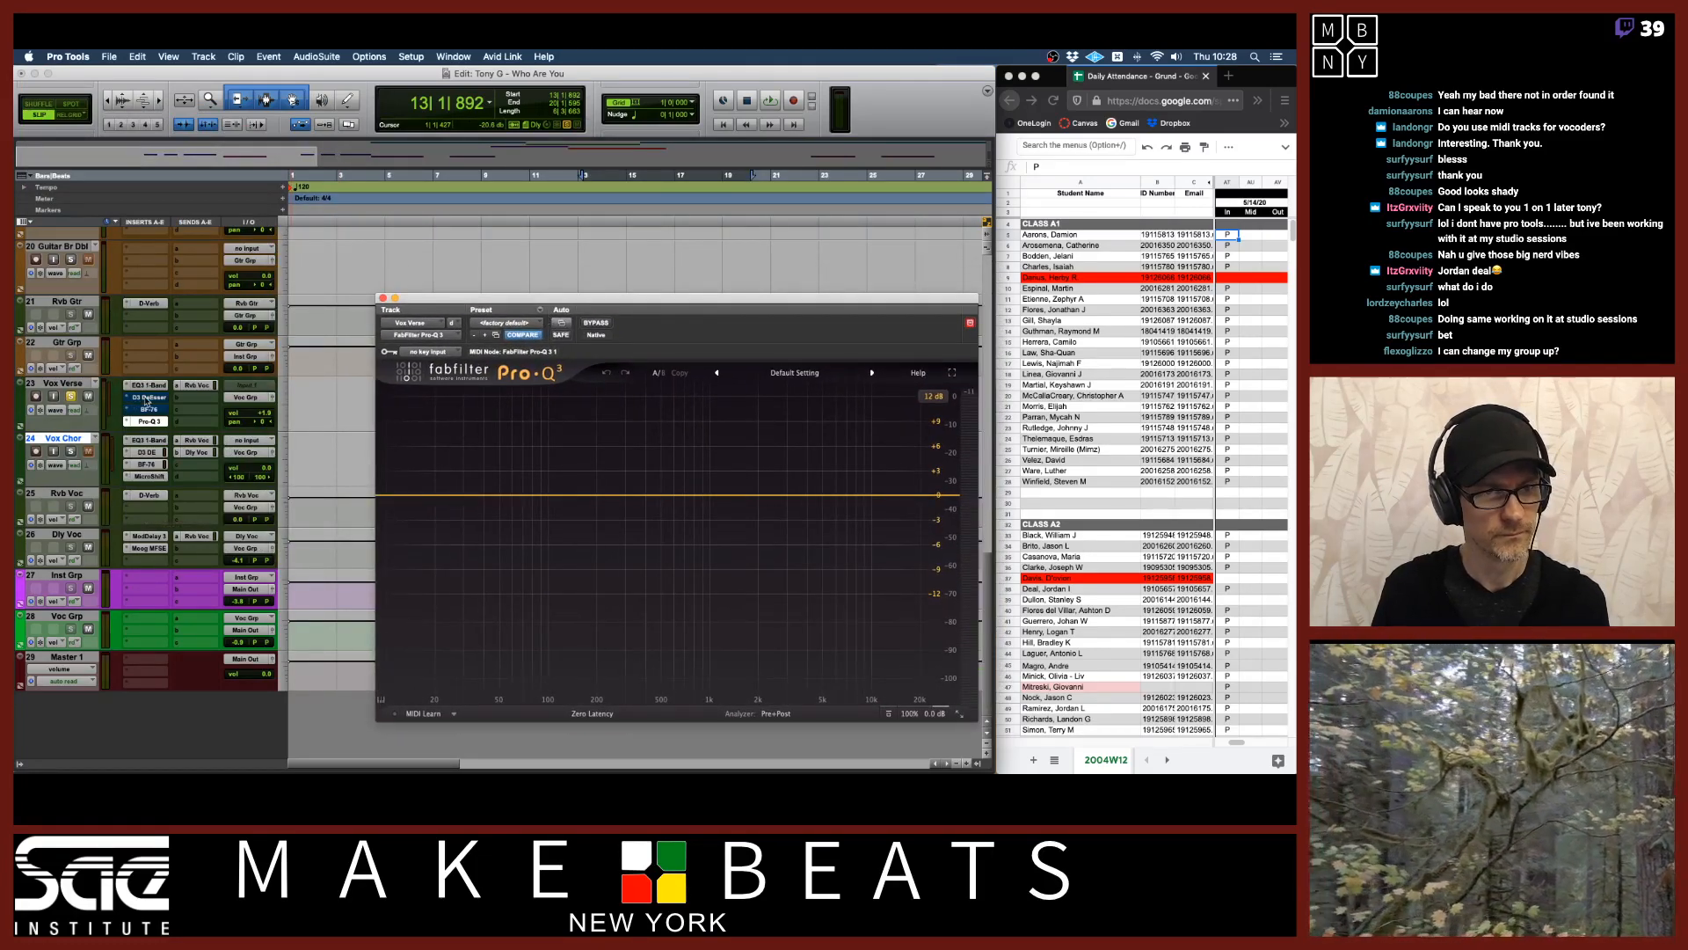
# Open the D3 DeEsser window on Vox Verse, re-enable the plugin, and place it above Pro-Q 3.
pyautogui.click(147, 400)
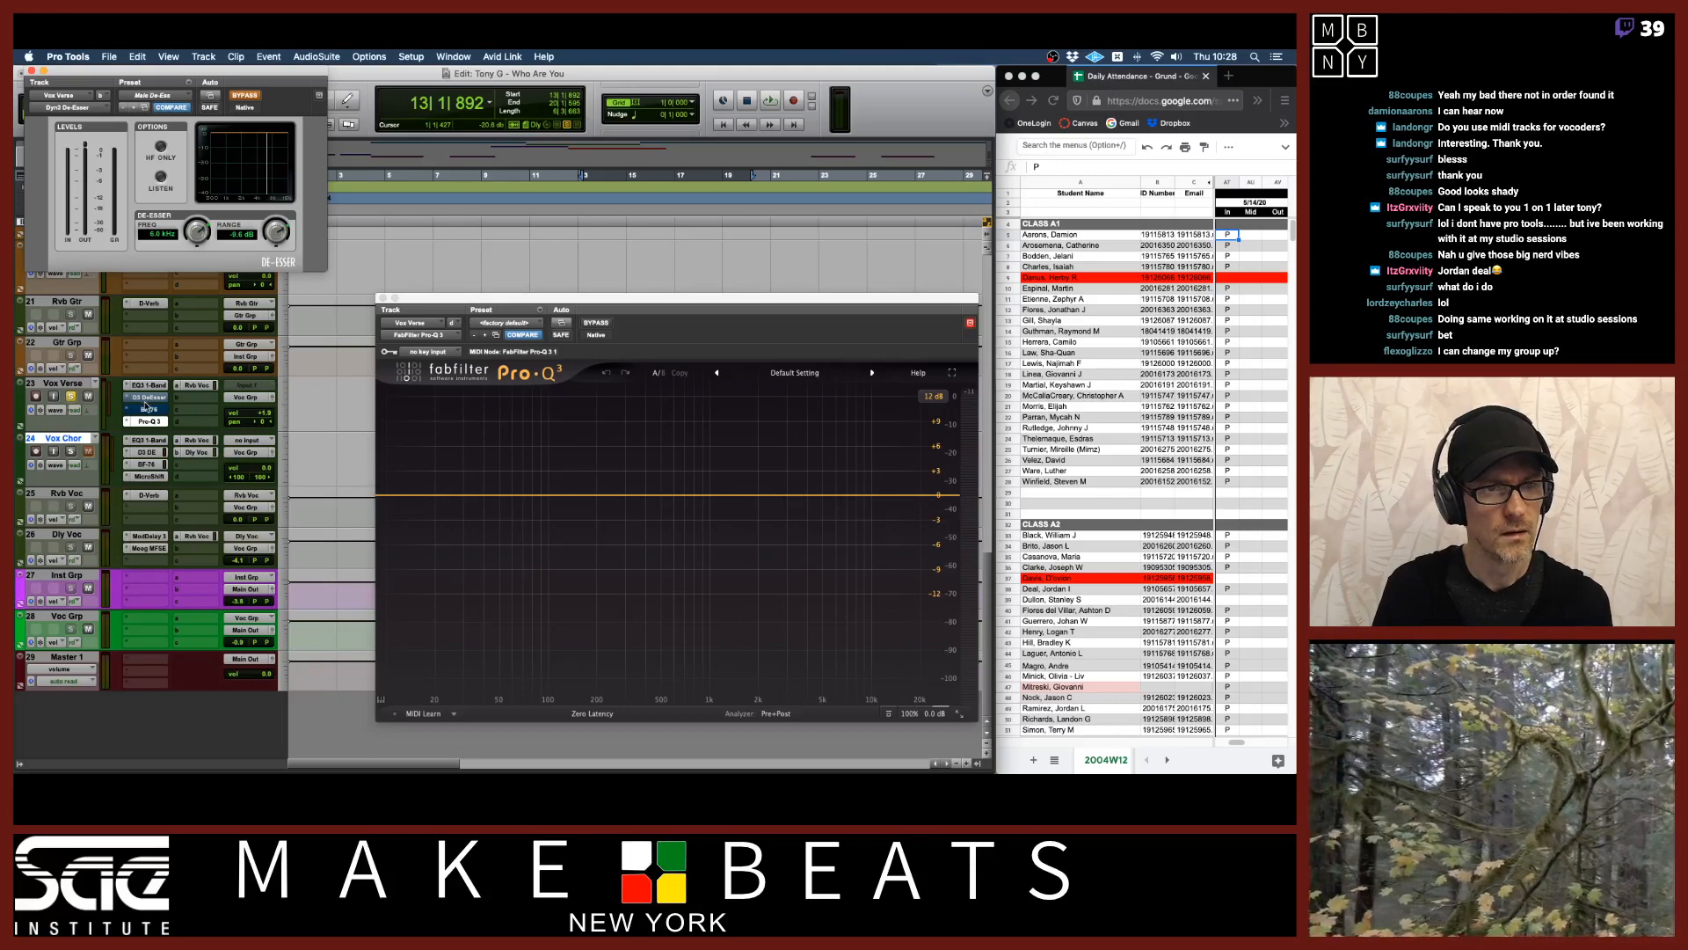
pyautogui.keyDown('super'); pyautogui.click(145, 397); pyautogui.keyUp('super')
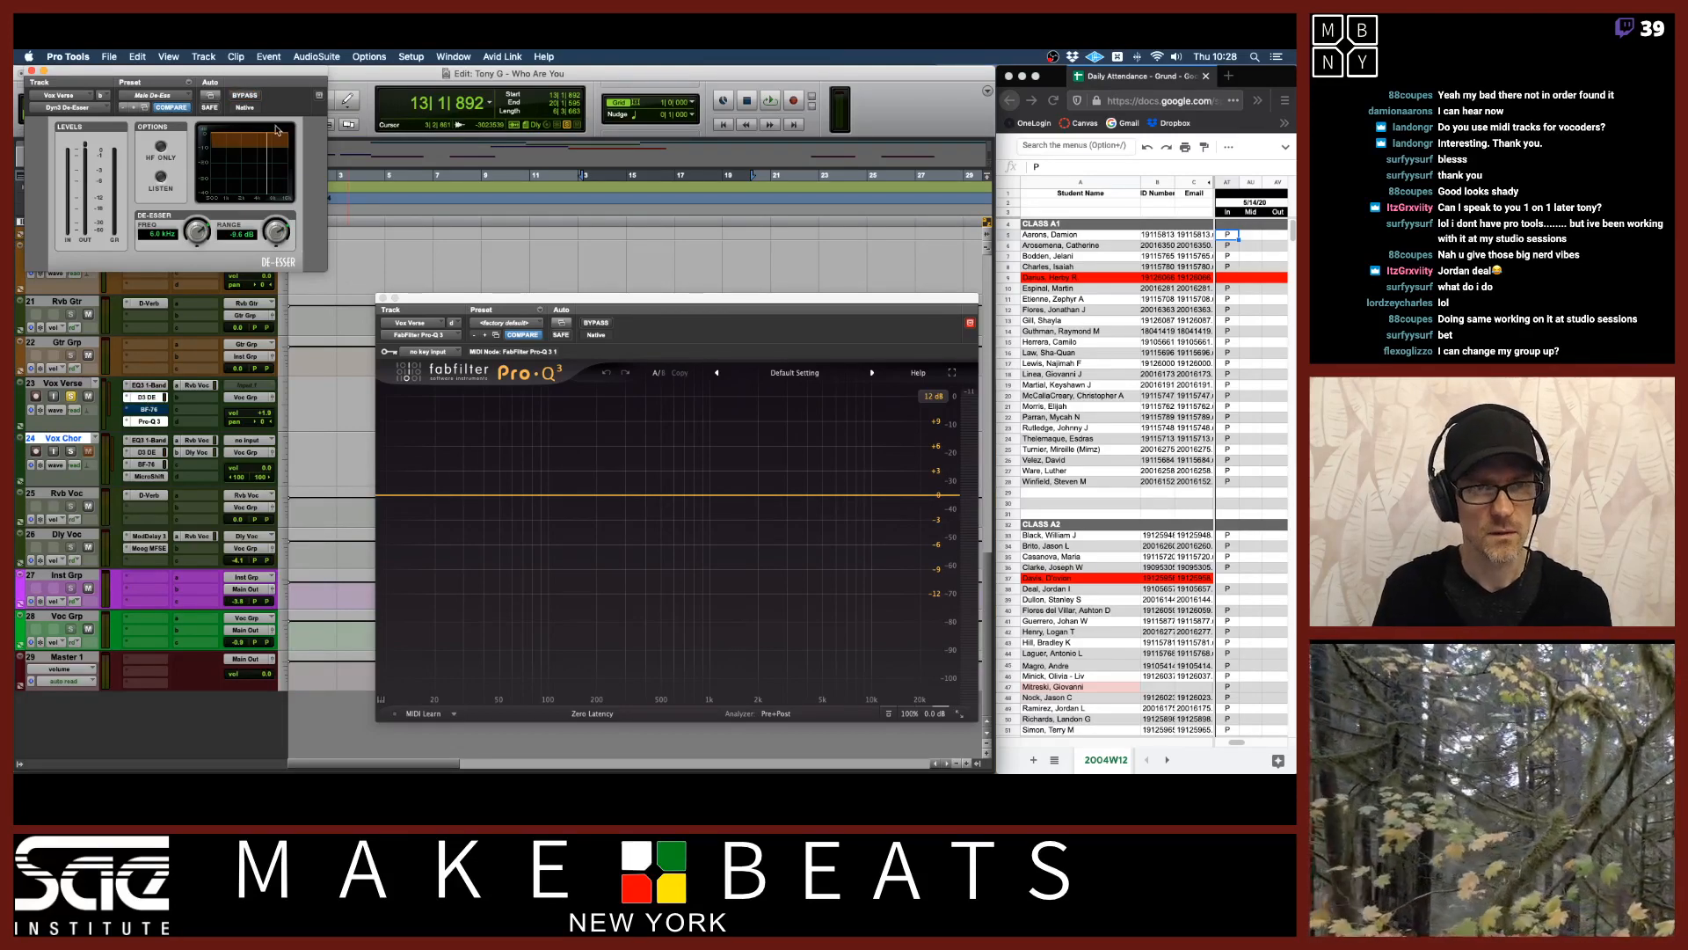
pyautogui.moveTo(273, 77); pyautogui.dragTo(624, 96)
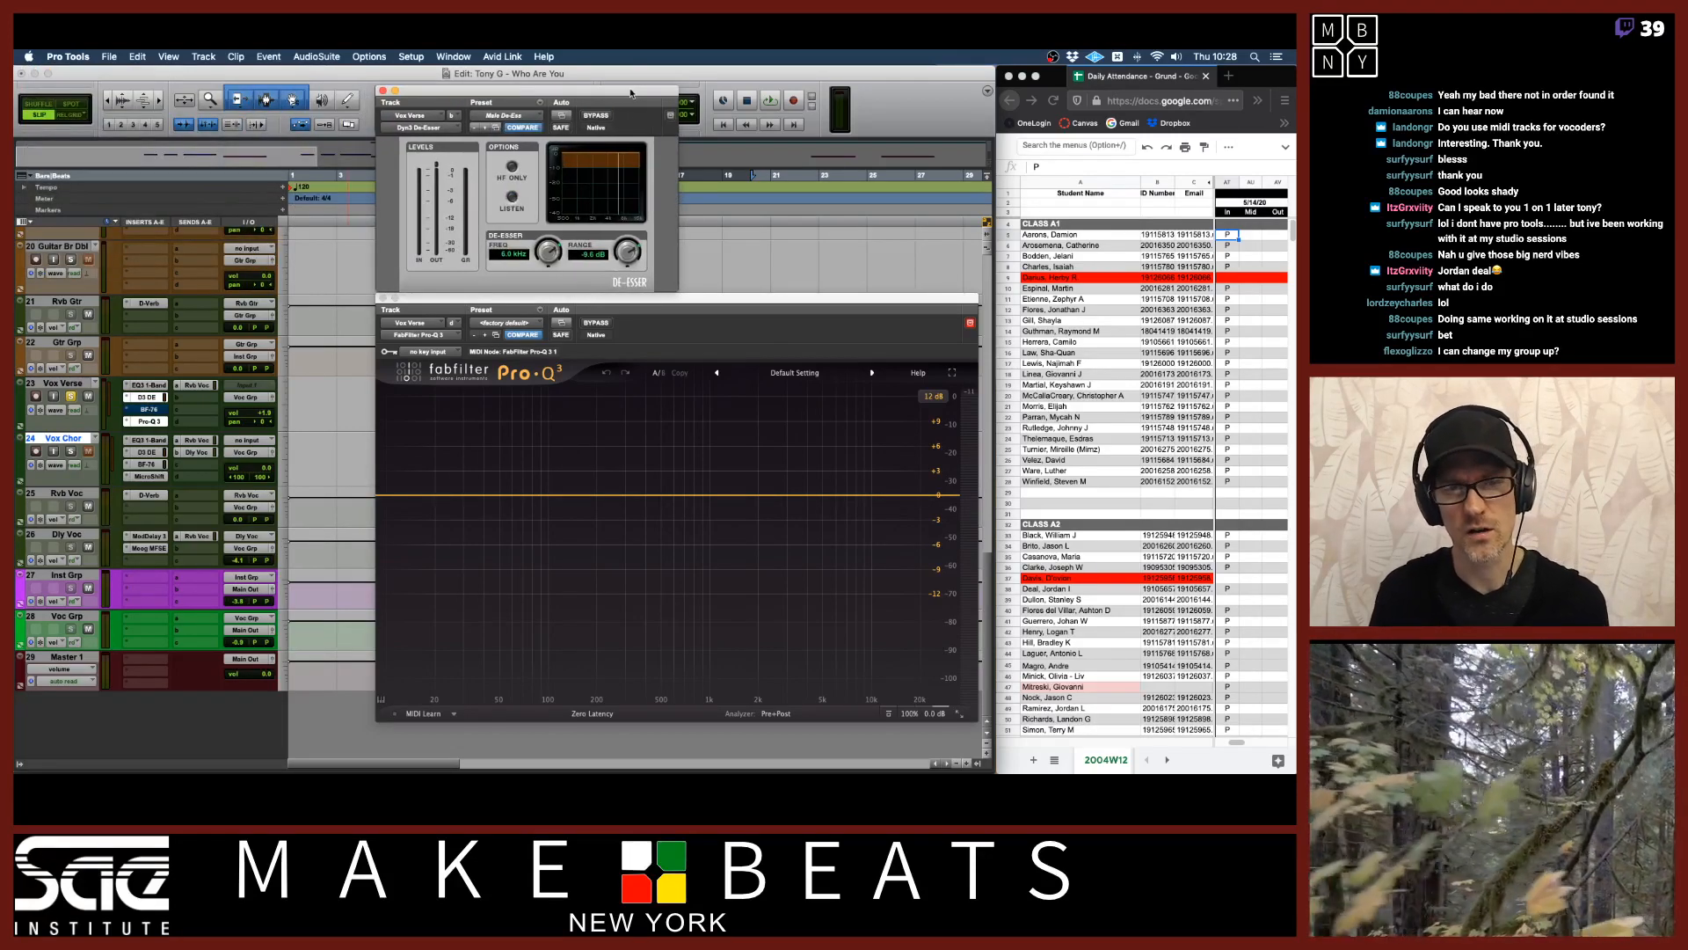
# Play the vocal, bypass the D3 DeEsser, and play it again through Pro-Q 3.
pyautogui.press('space')
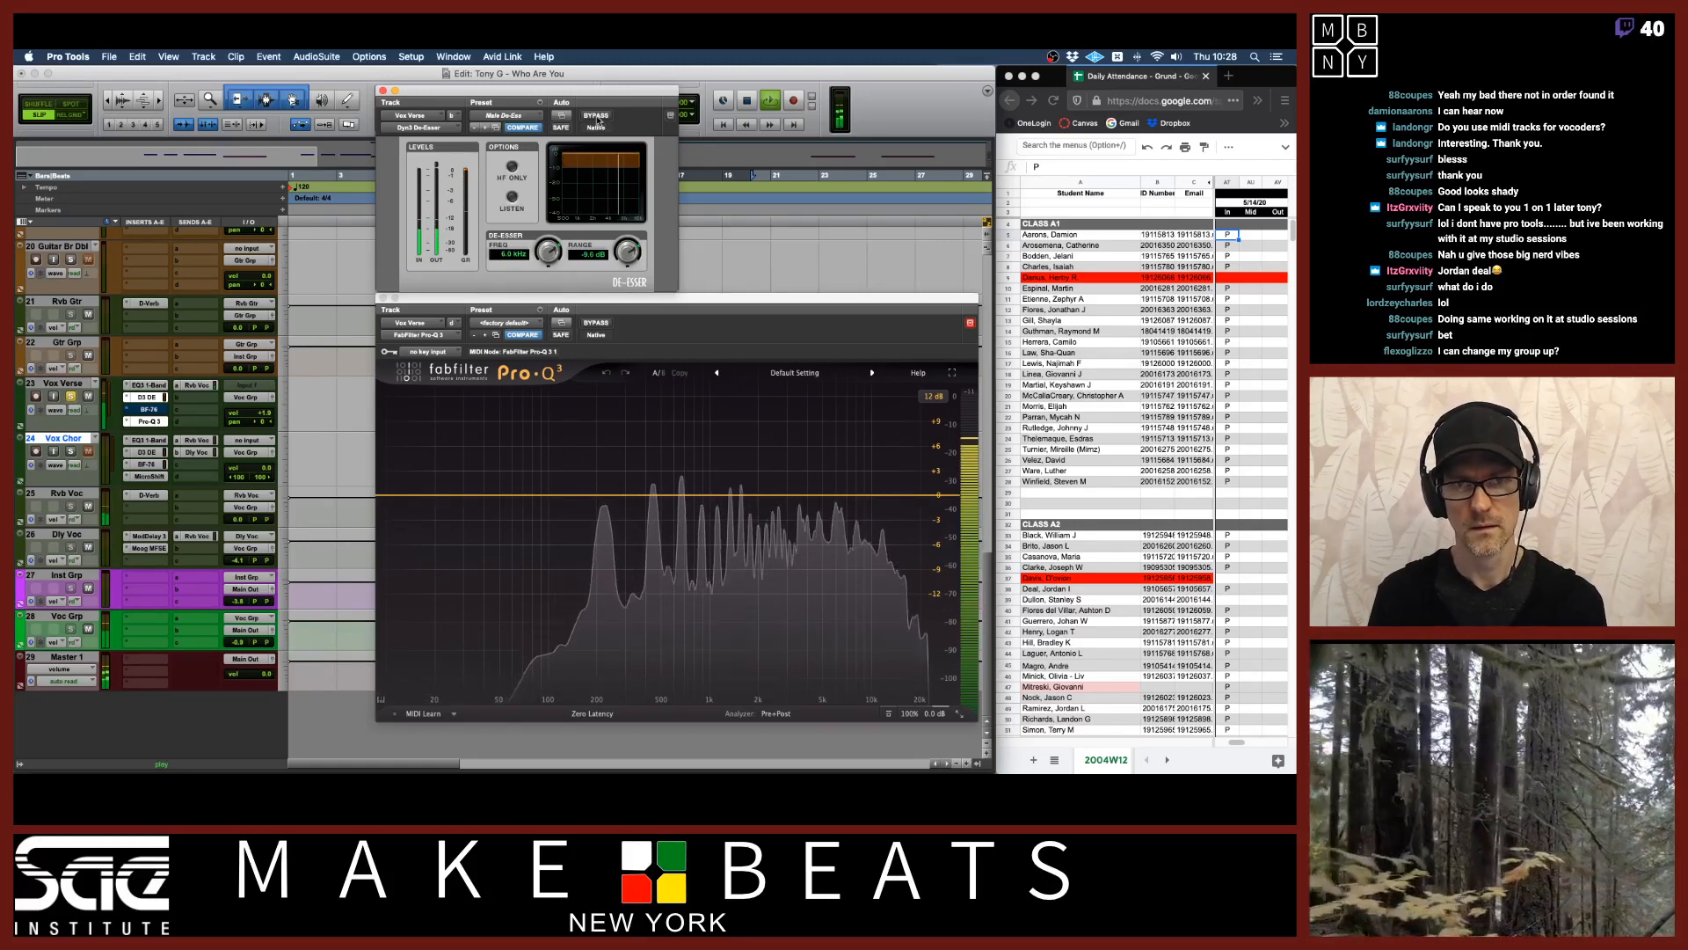
pyautogui.press('space')
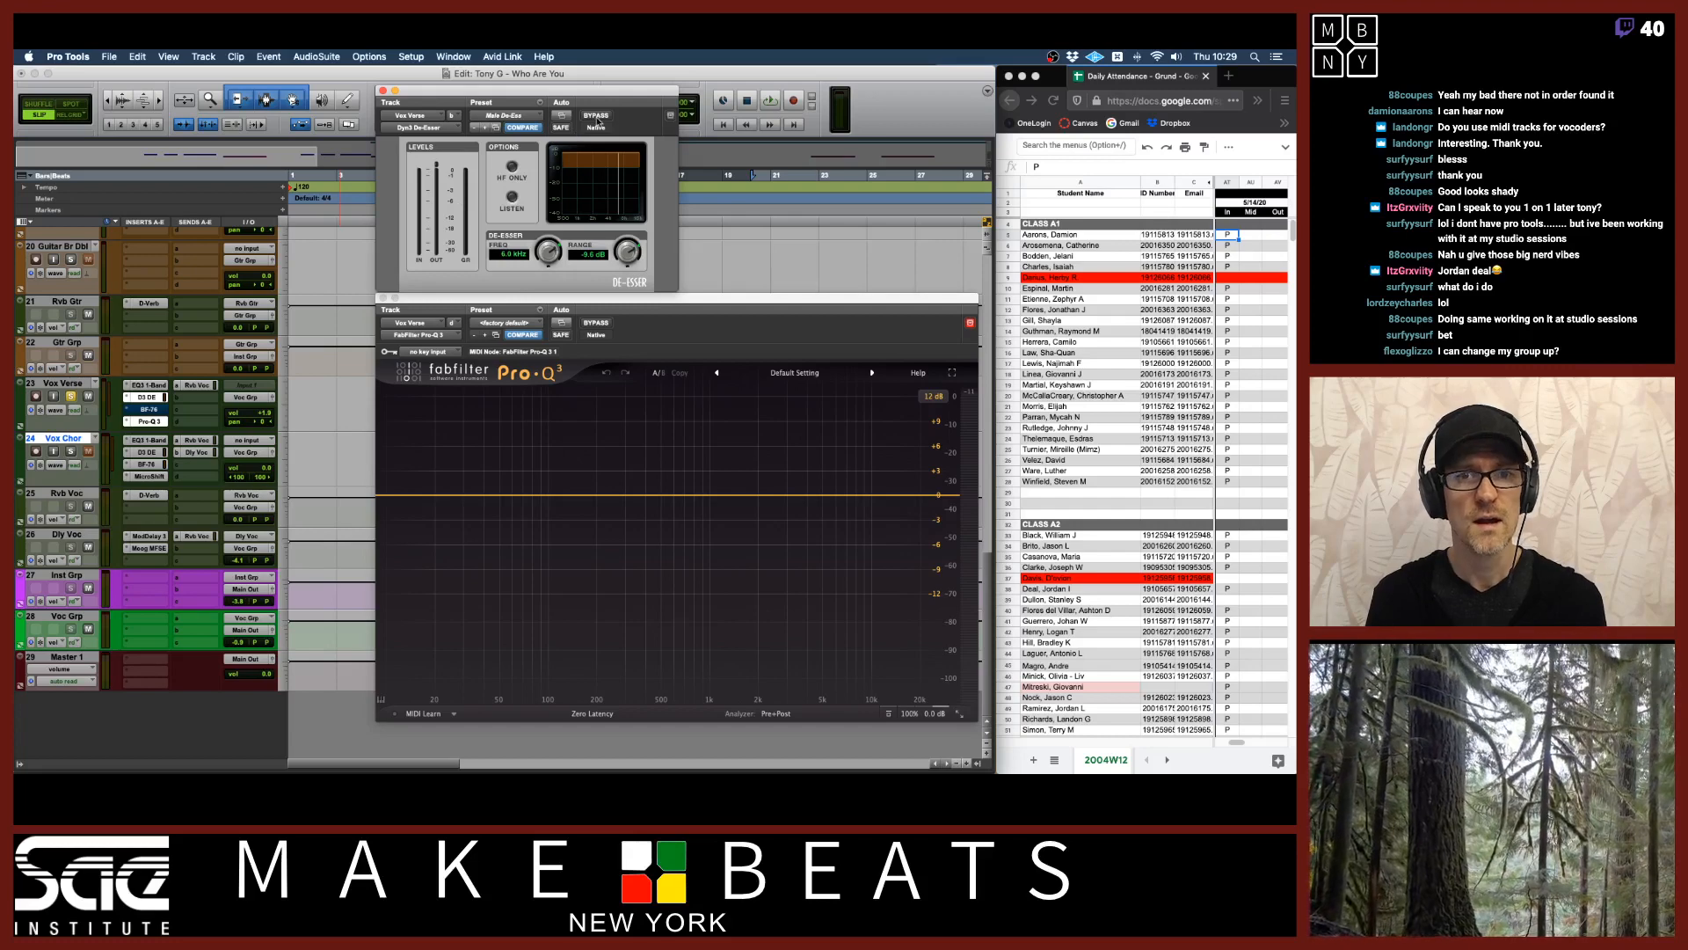
pyautogui.click(595, 115)
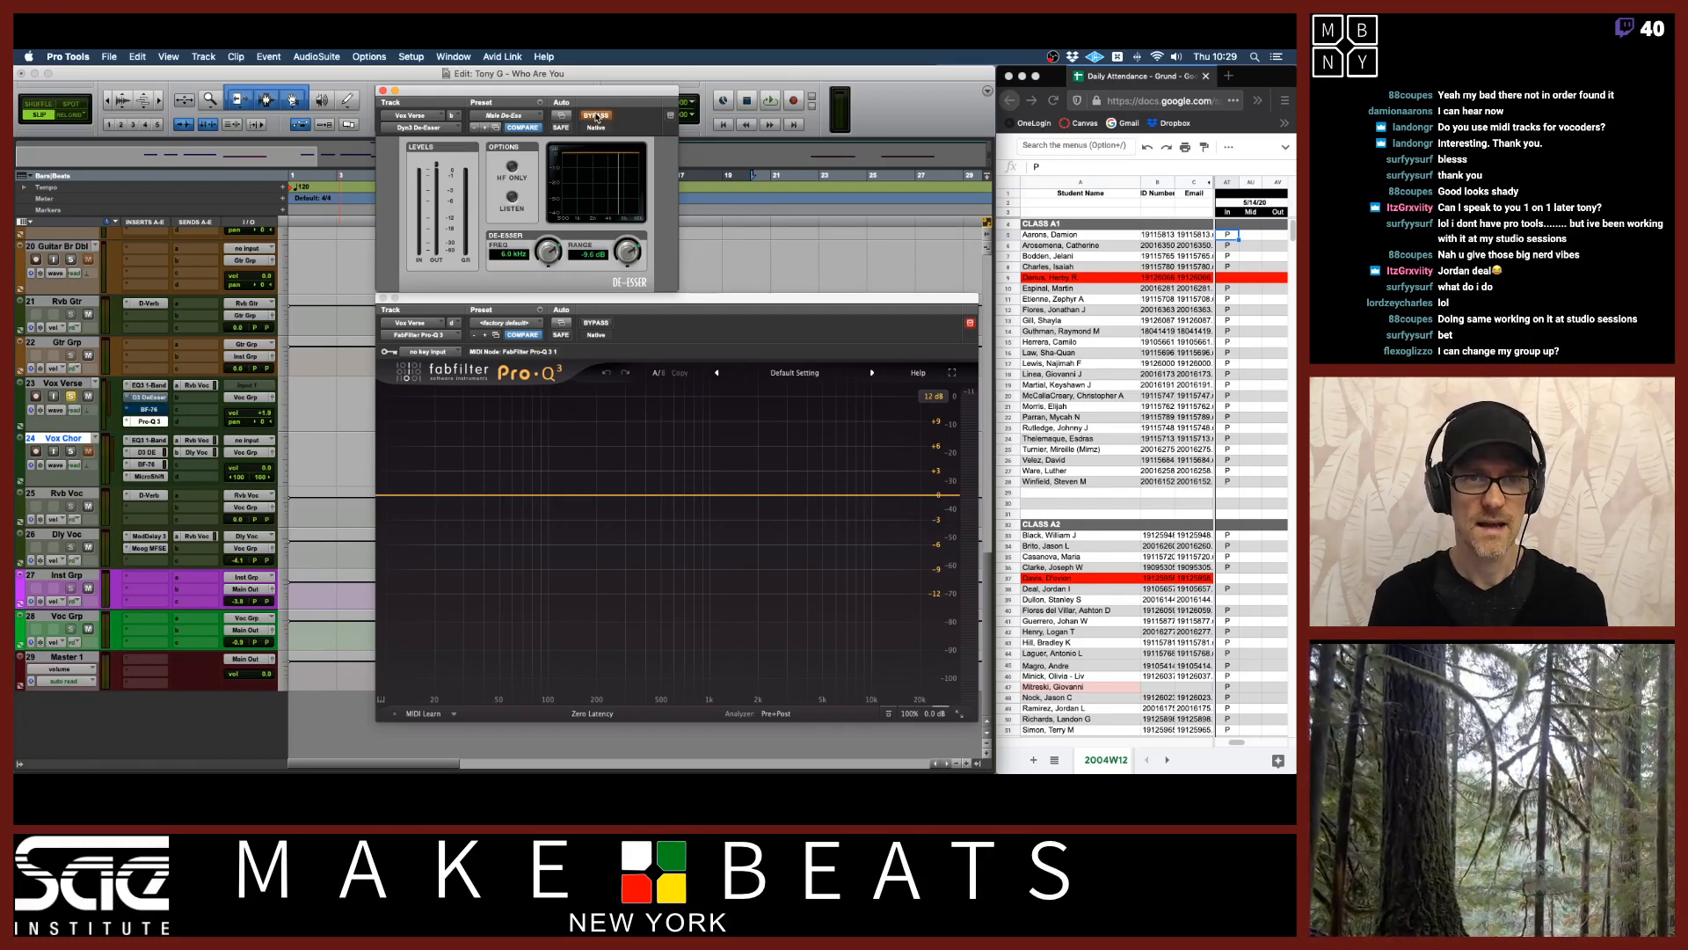
pyautogui.press('space')
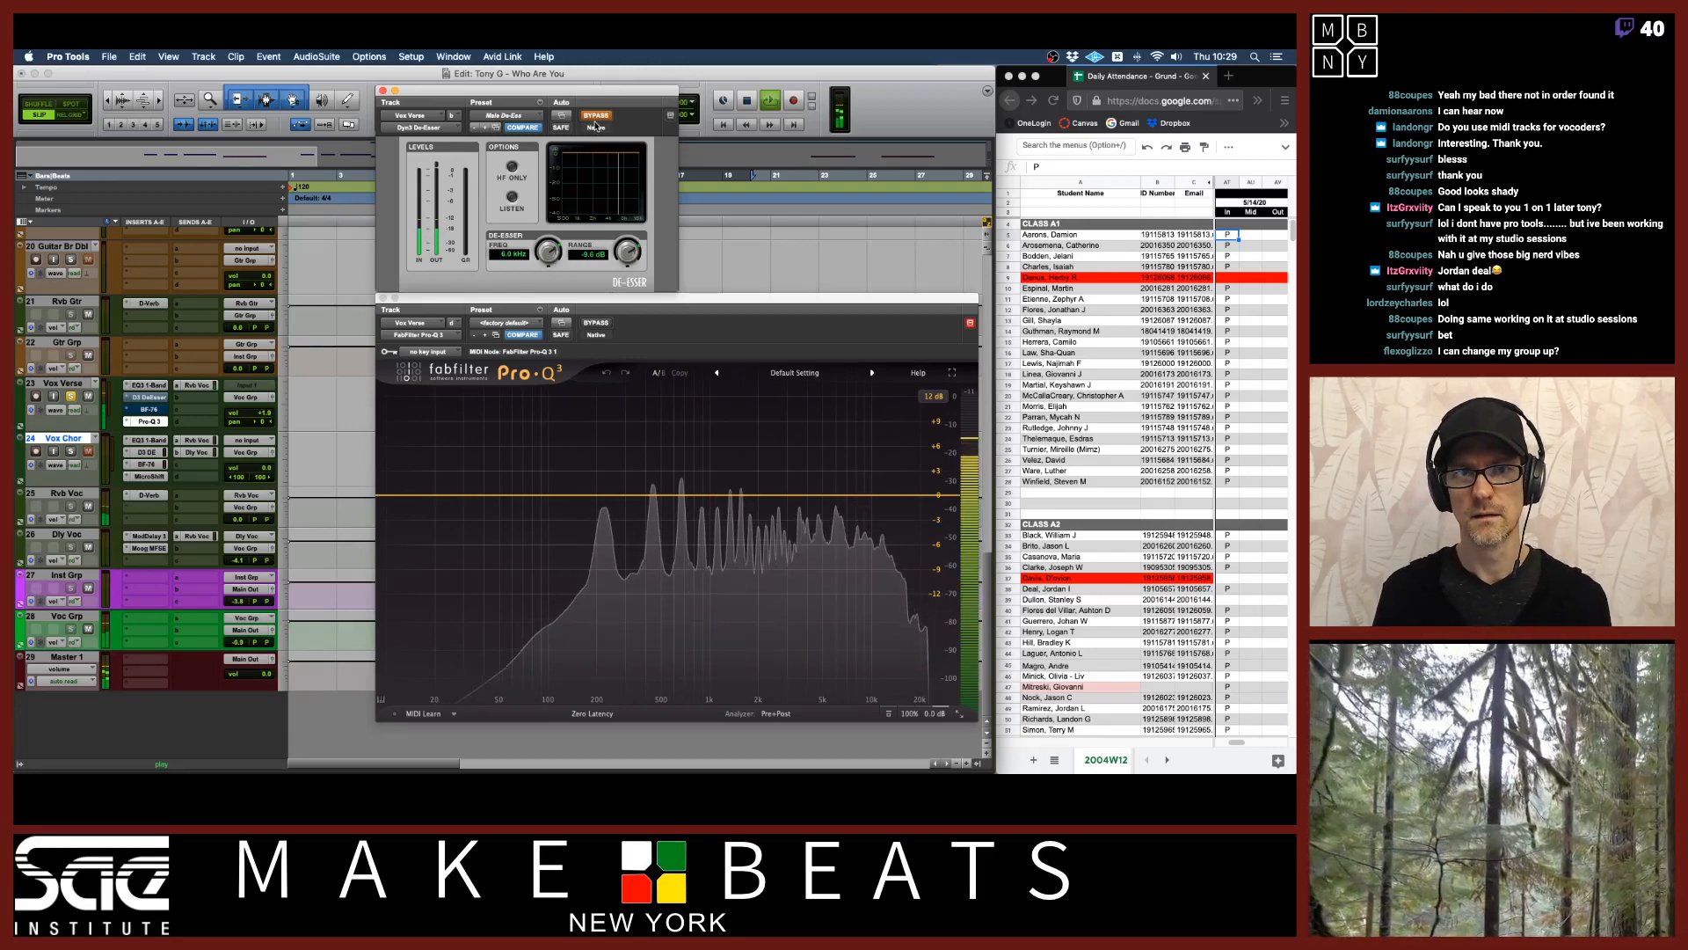
pyautogui.press('space')
# Re-enable the D3 DeEsser and play the vocal again.
pyautogui.click(597, 116)
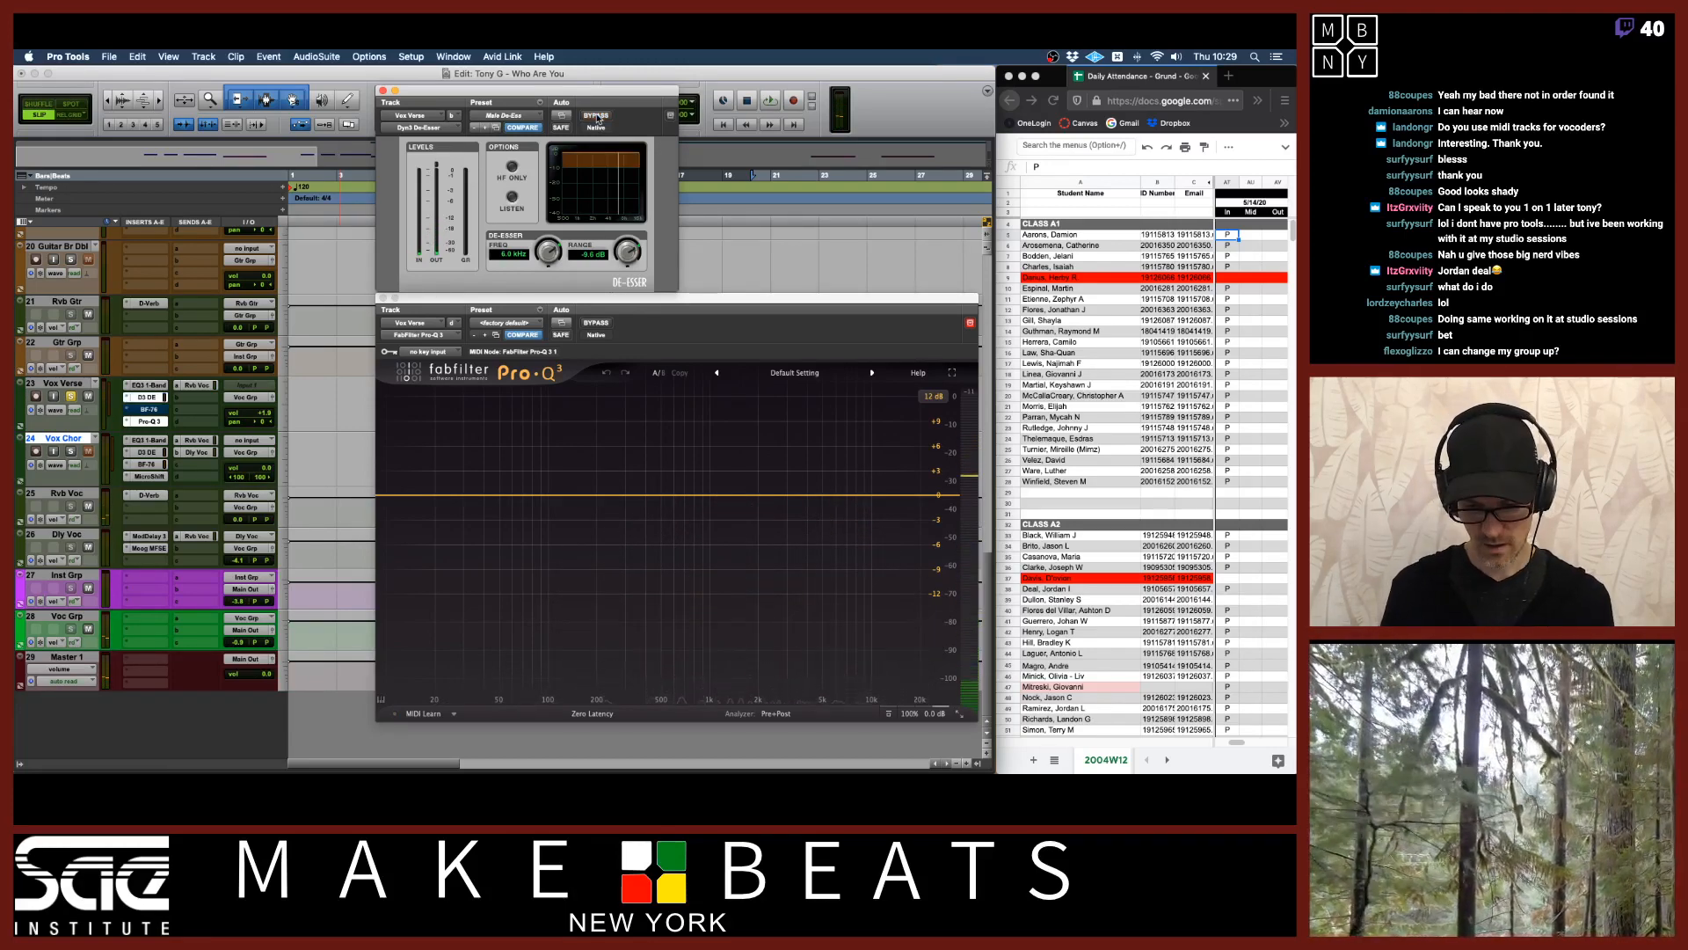
pyautogui.press('space')
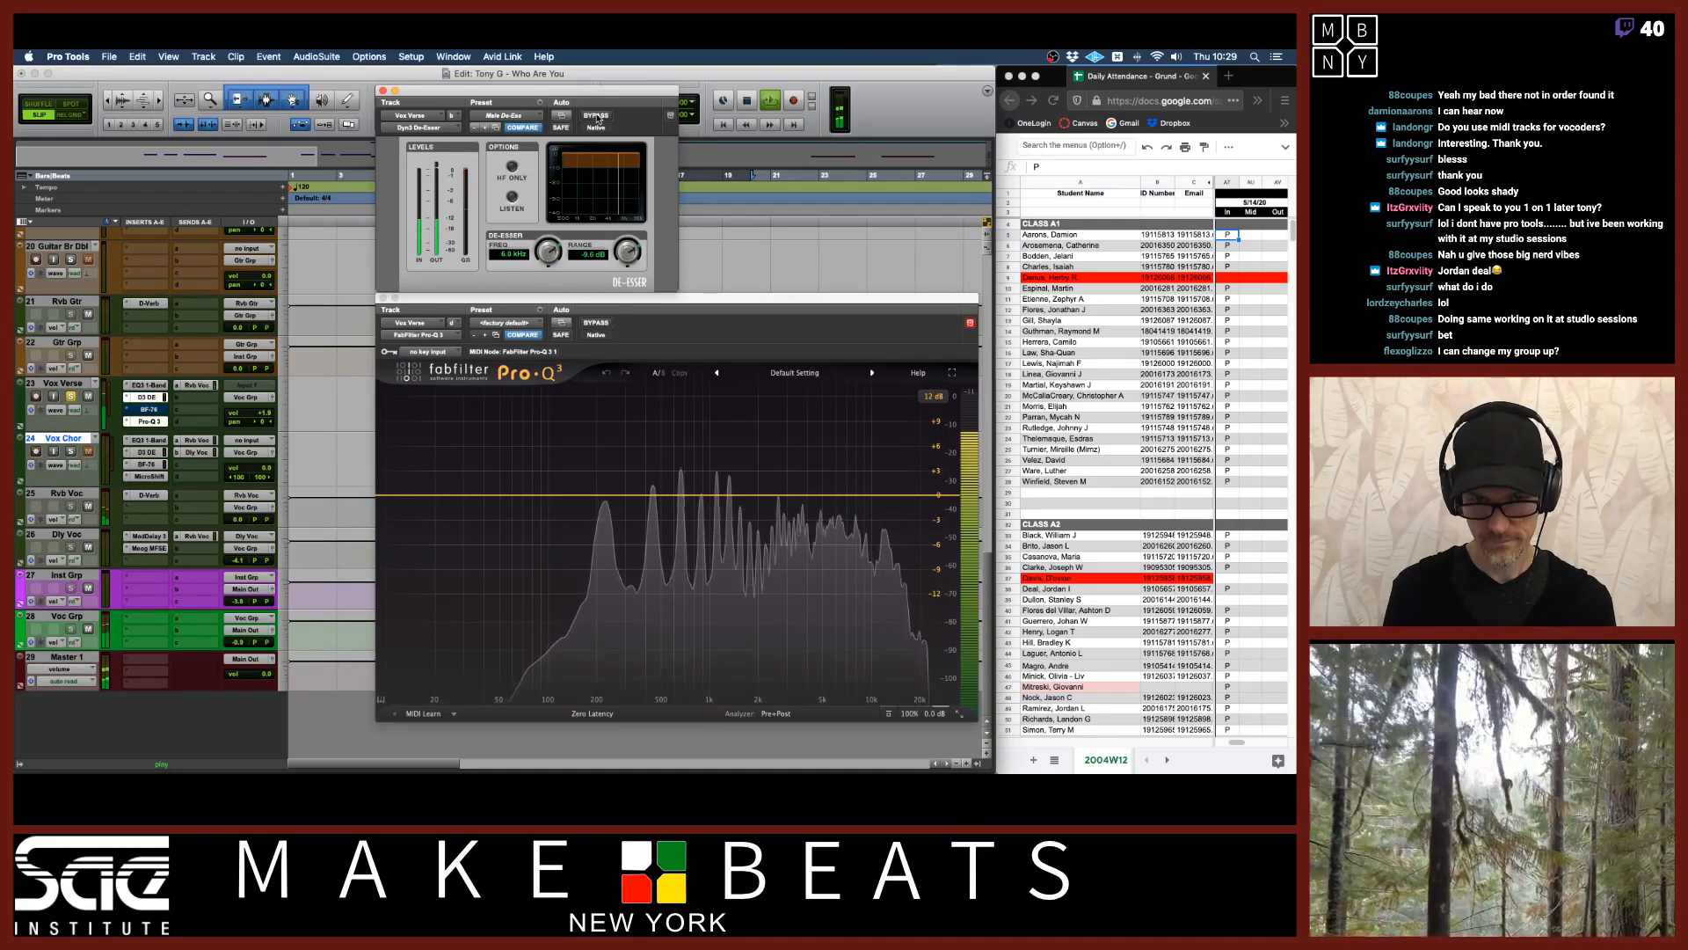
pyautogui.press('XF86AudioRaiseVolume')
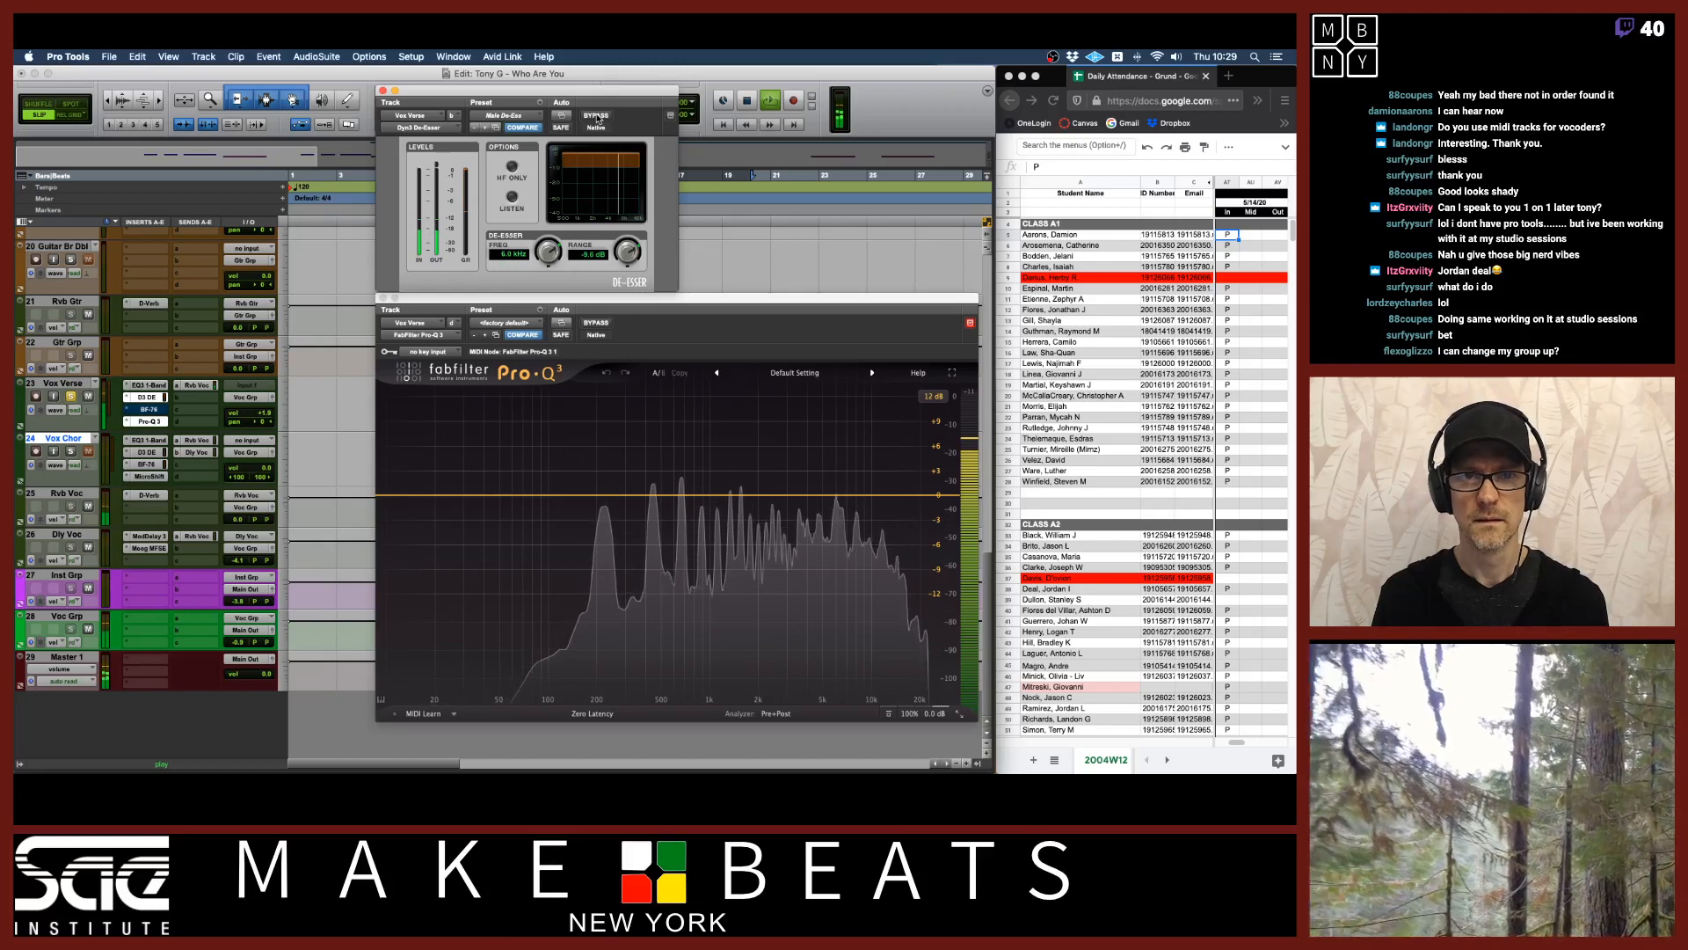
pyautogui.press('space')
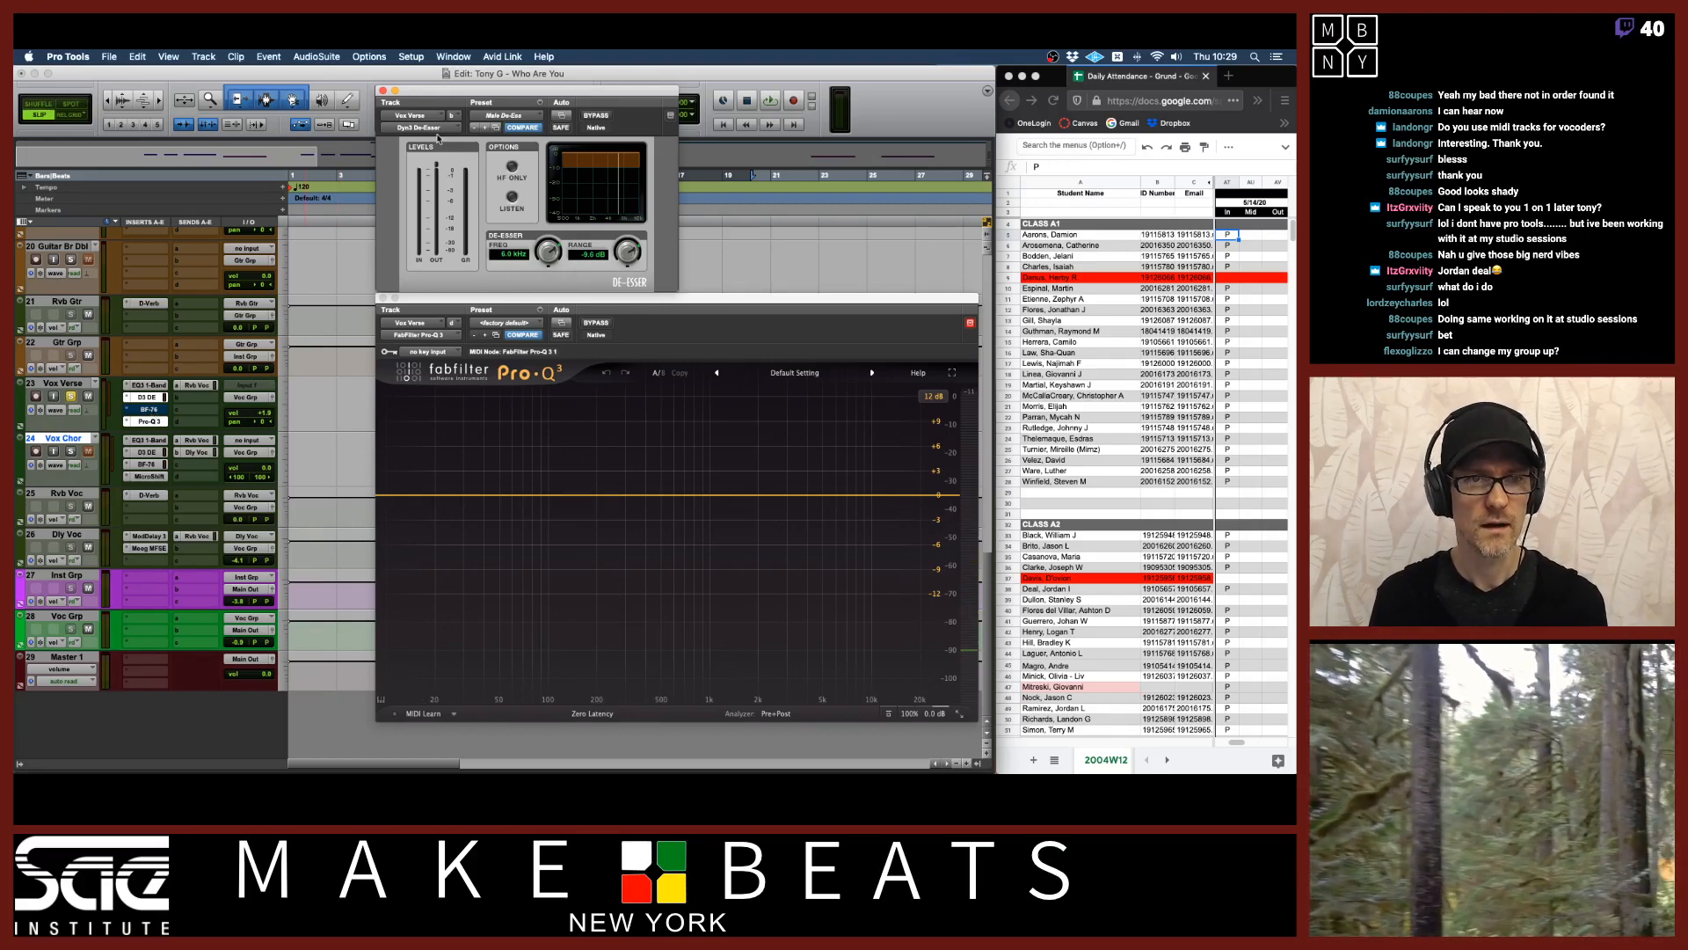
# Close the DeEsser window and open the BF-76 plugin window on Vox Verse above Pro-Q 3.
pyautogui.click(385, 91)
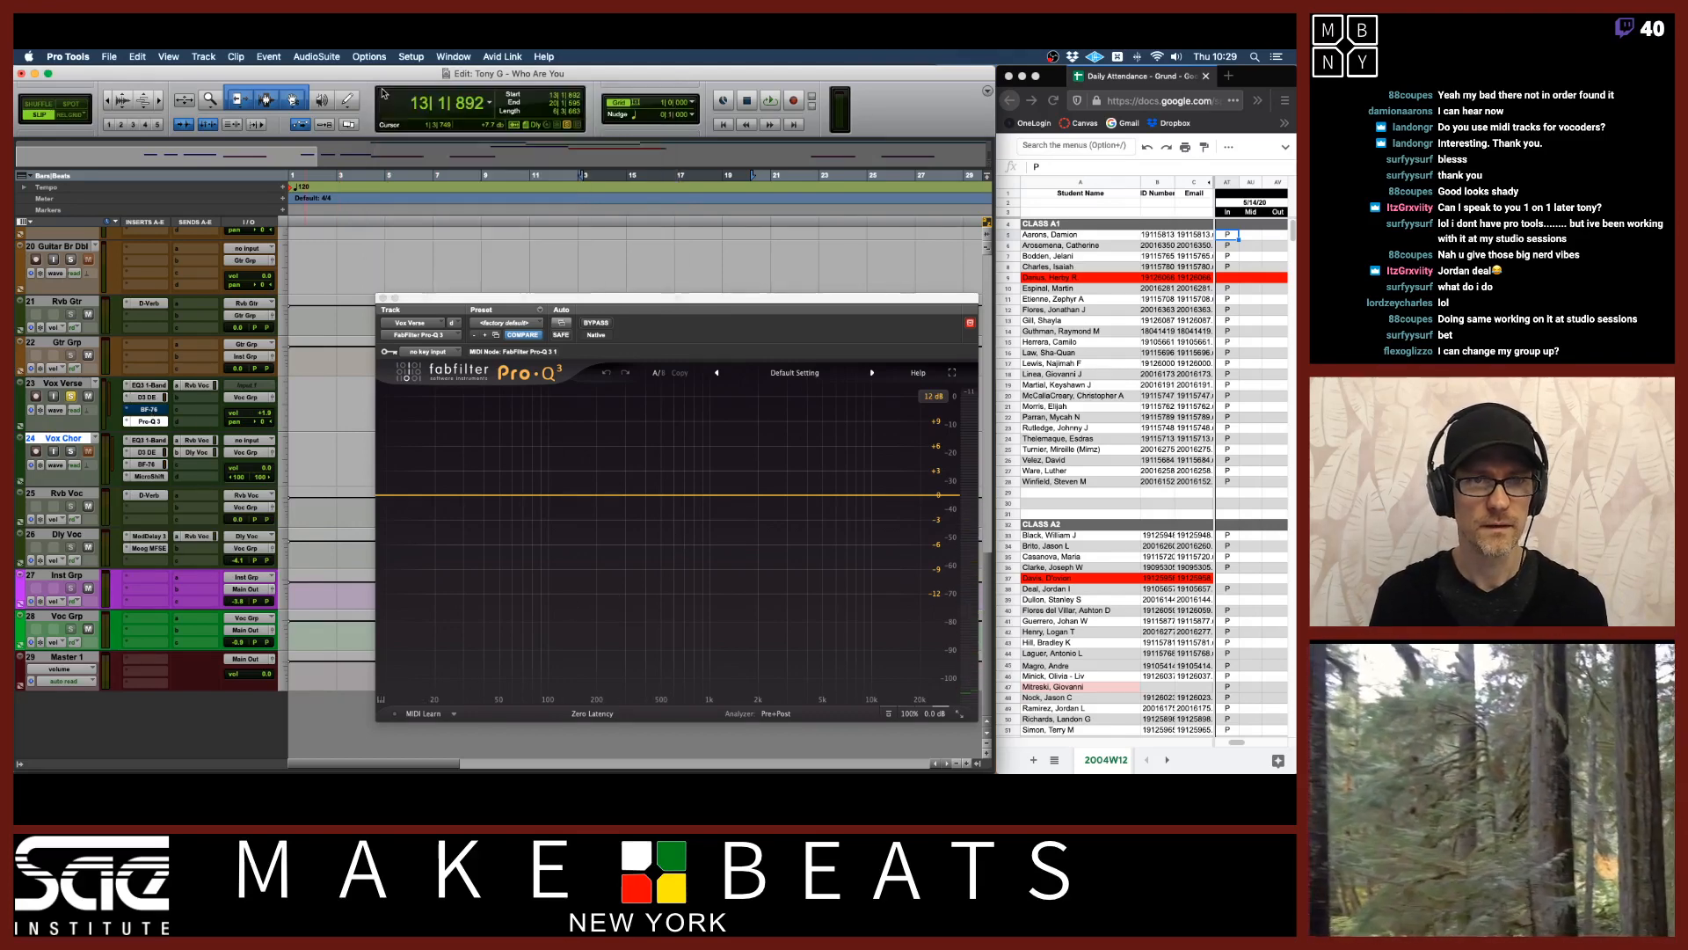
pyautogui.click(147, 410)
pyautogui.keyDown('super'); pyautogui.click(147, 411); pyautogui.keyUp('super')
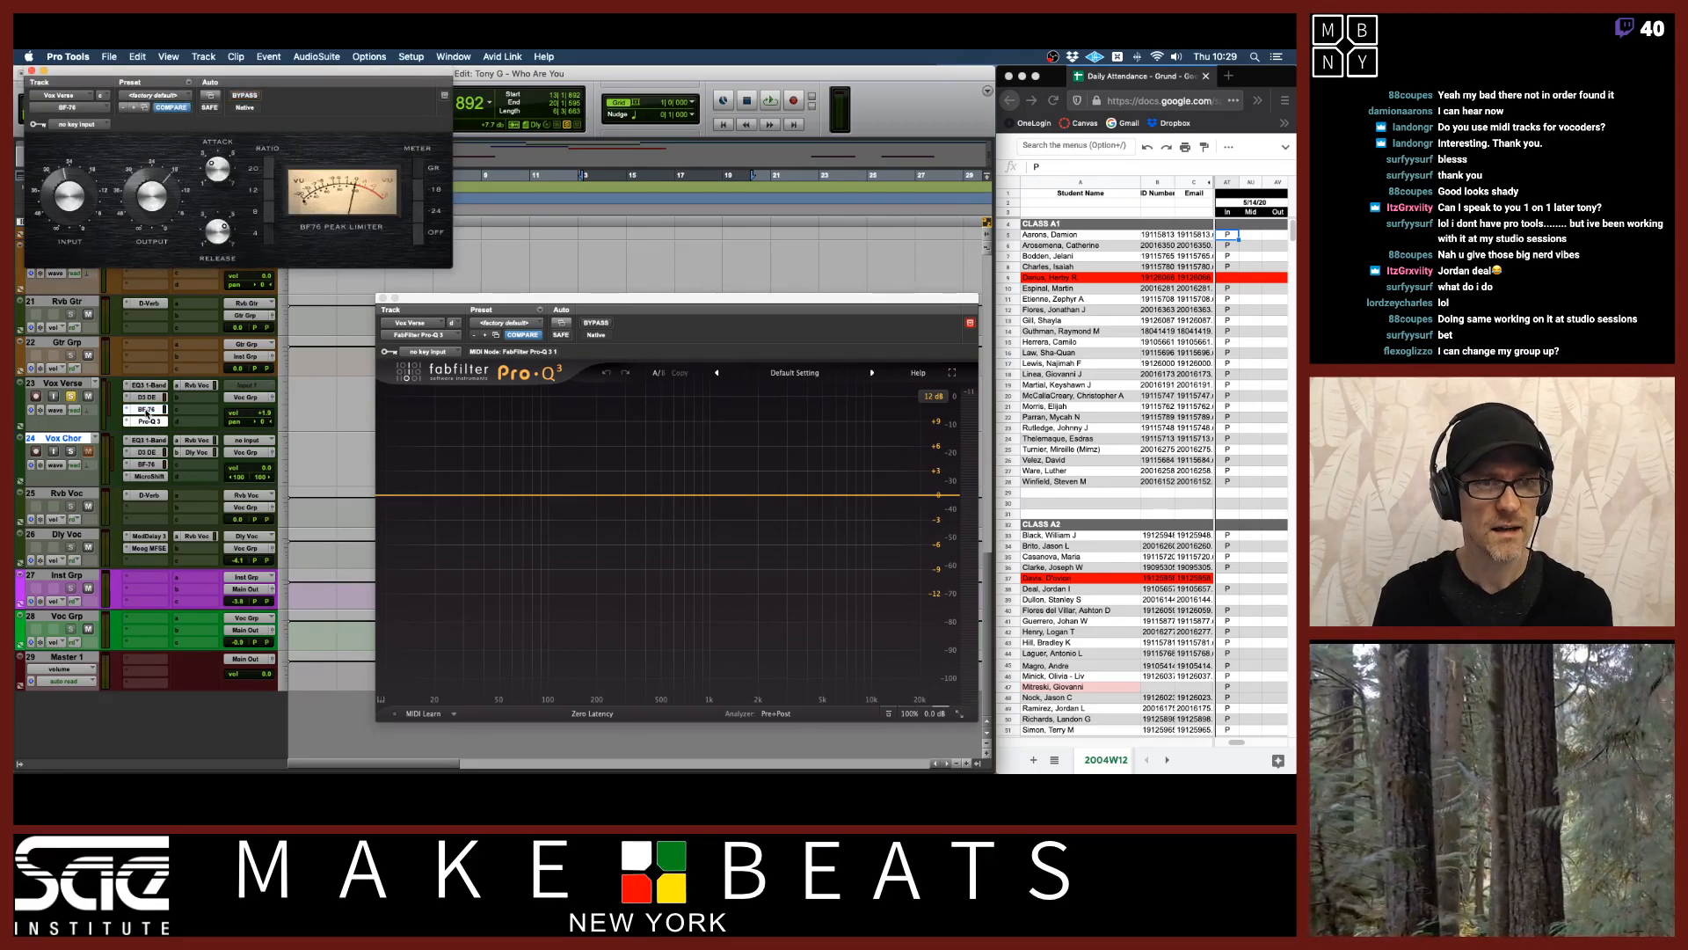
pyautogui.moveTo(277, 77); pyautogui.dragTo(626, 108)
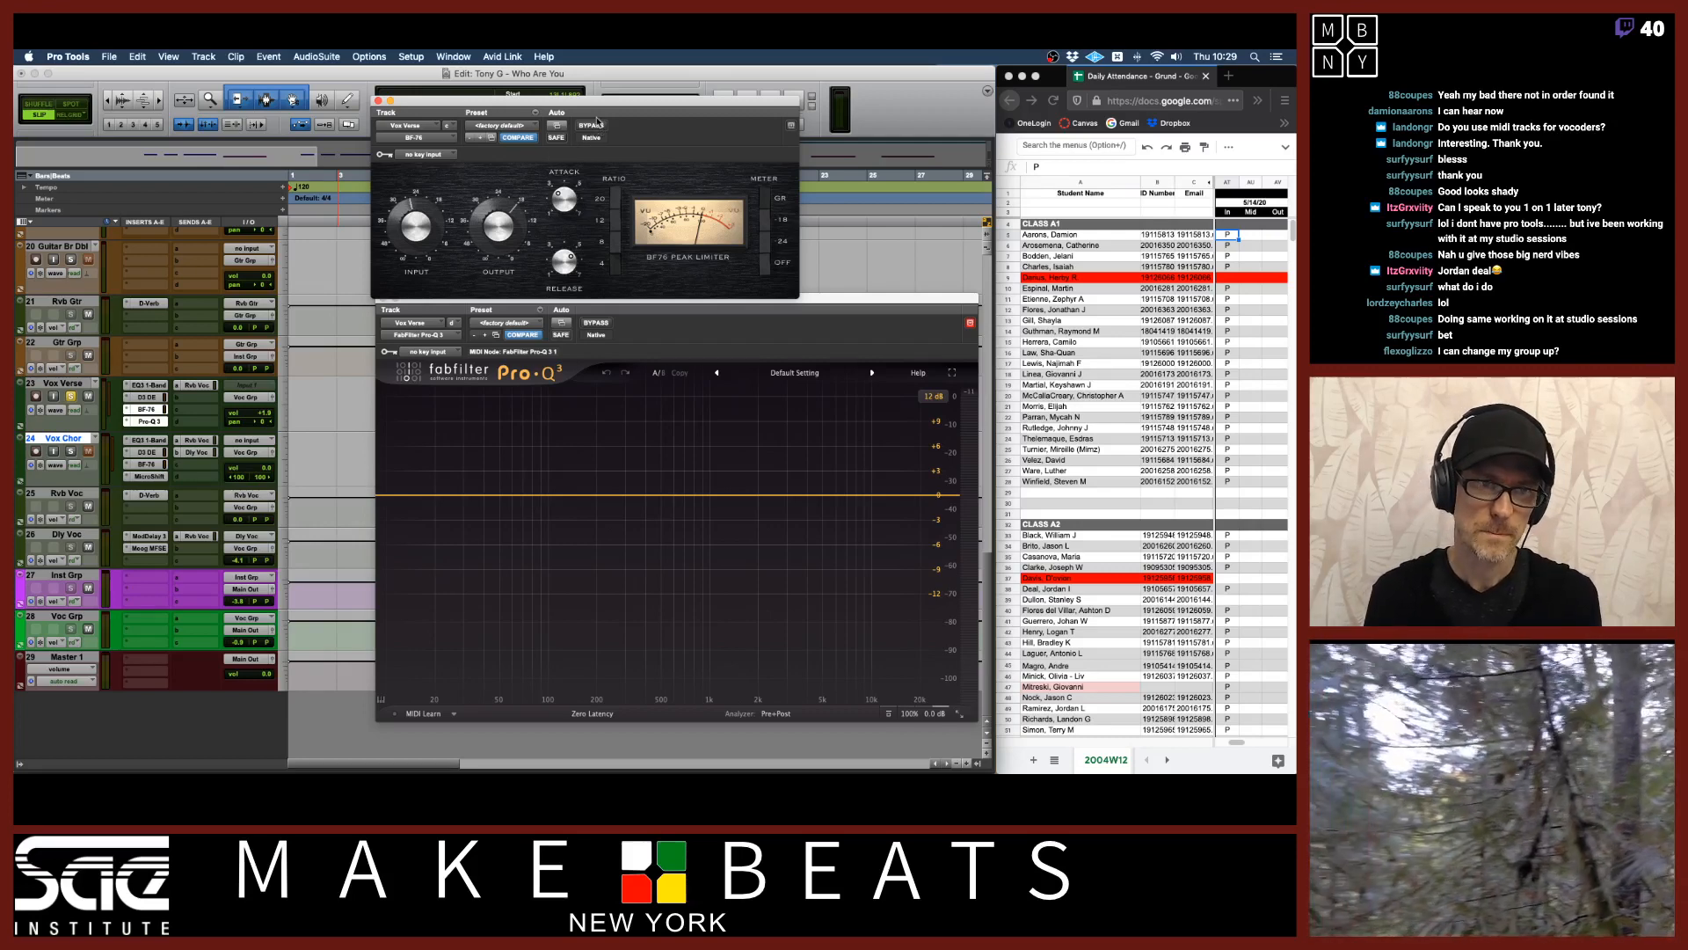
# Bypass the BF-76, play the vocal, and re-enable the BF-76 during playback.
pyautogui.click(592, 125)
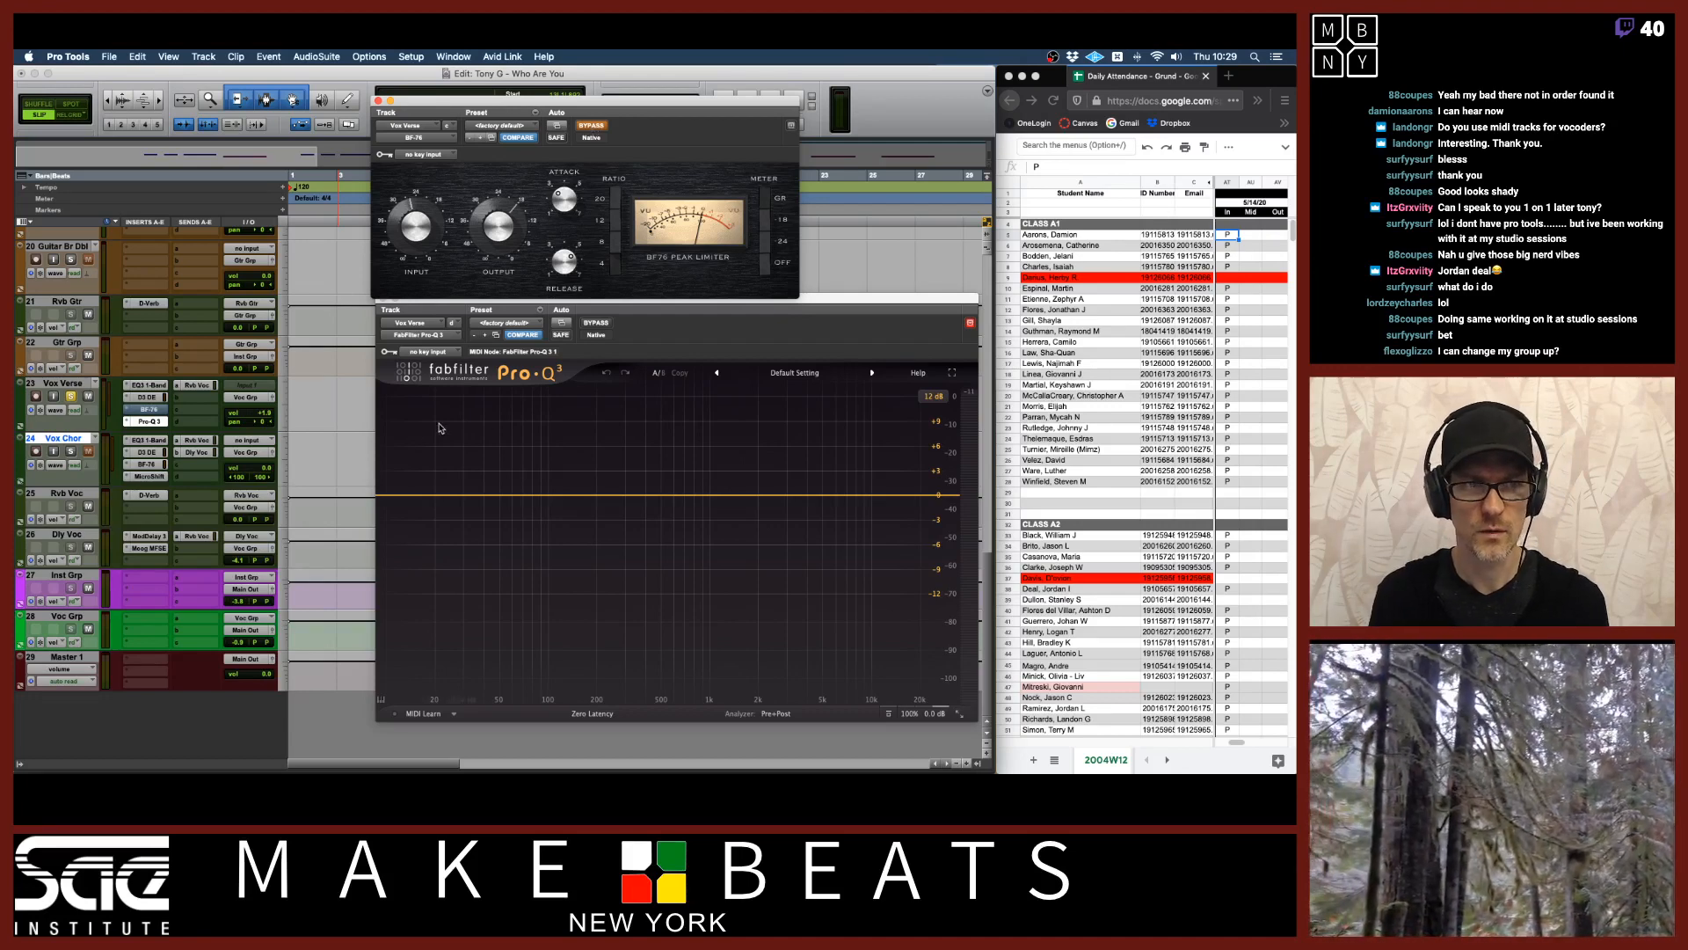
pyautogui.press('space')
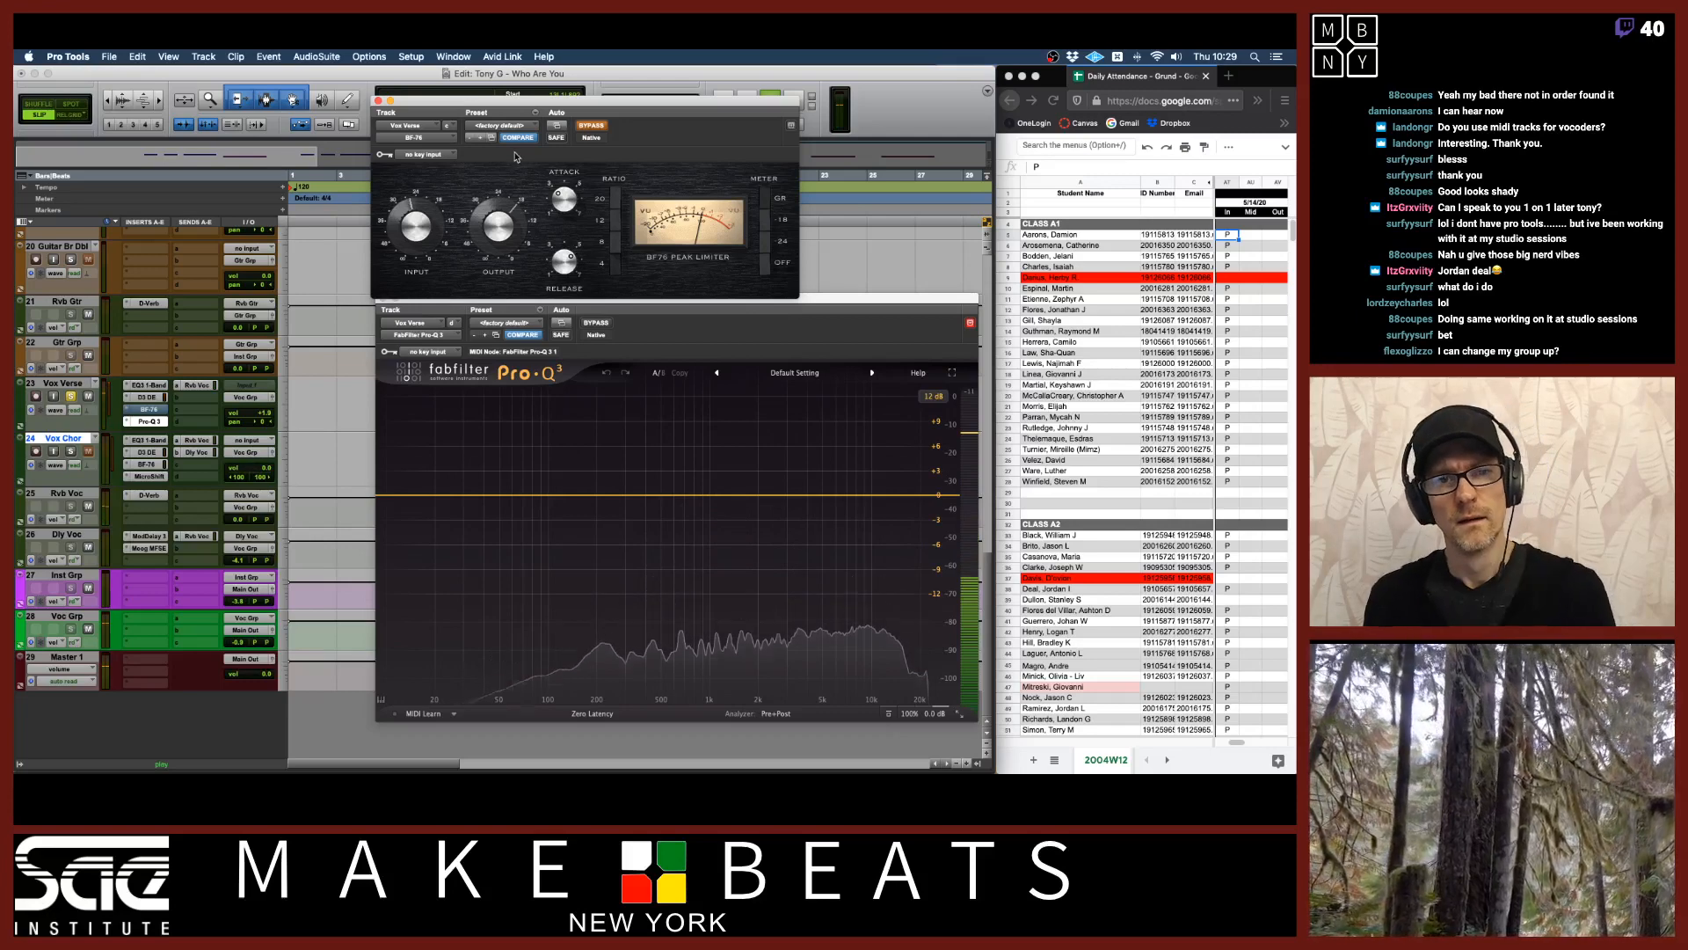
pyautogui.click(592, 126)
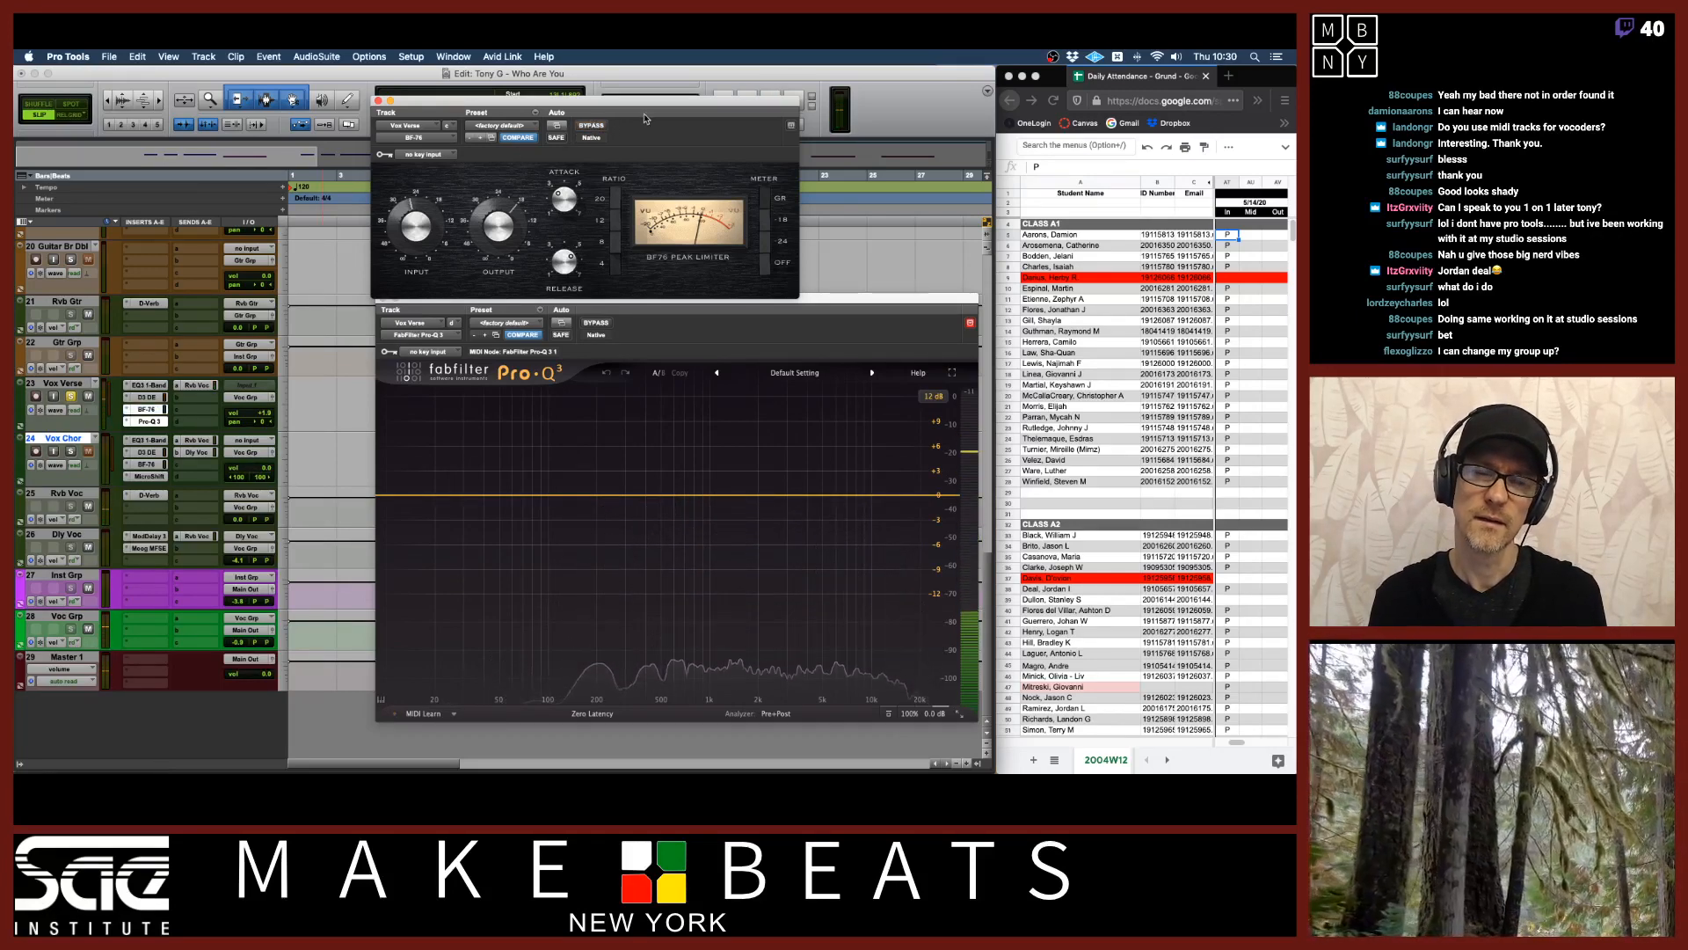
pyautogui.press('space')
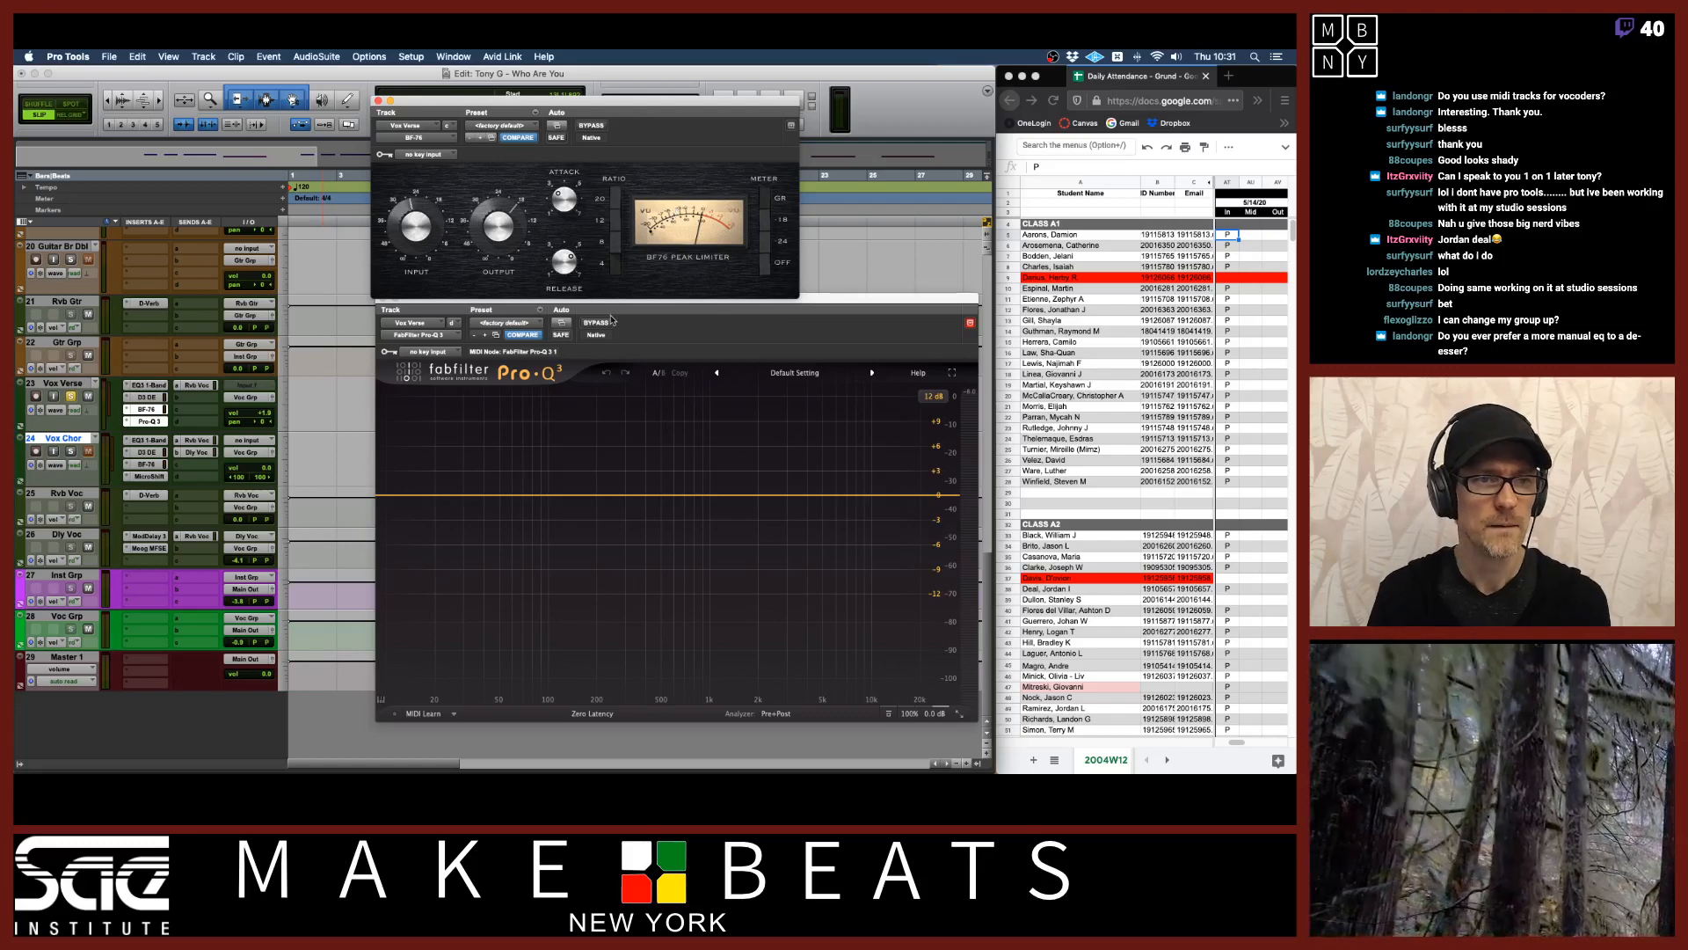
# Show the Inserts F-J column in the Edit window.
pyautogui.moveTo(764, 106); pyautogui.dragTo(772, 100)
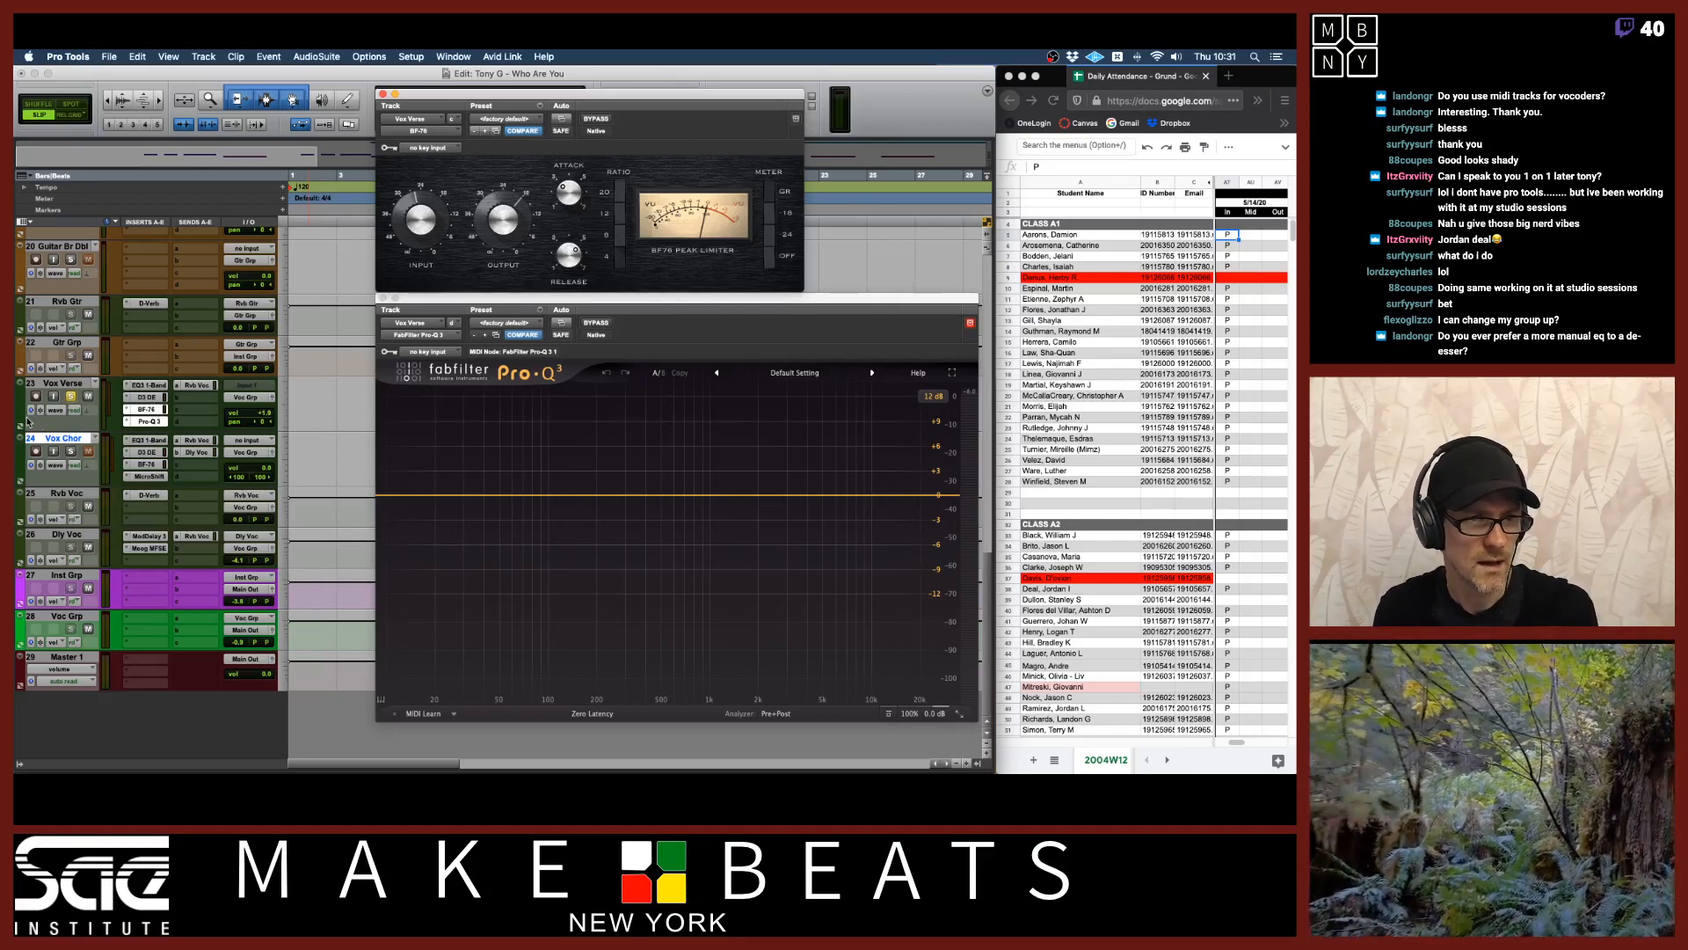
pyautogui.click(27, 224)
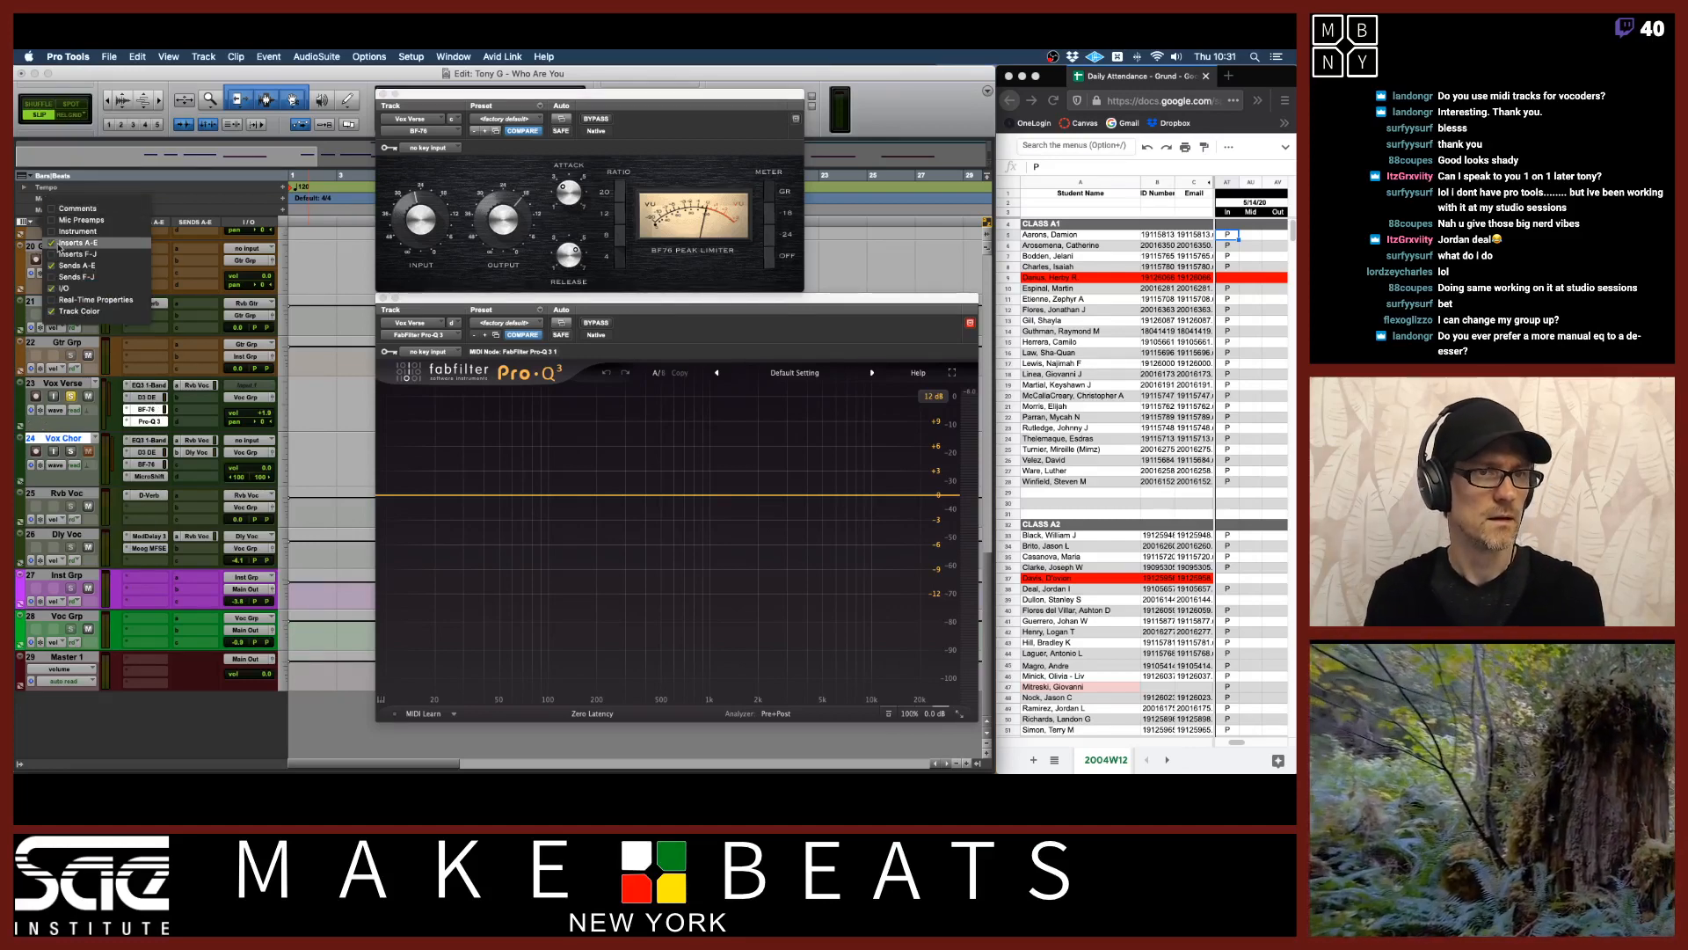
pyautogui.click(77, 253)
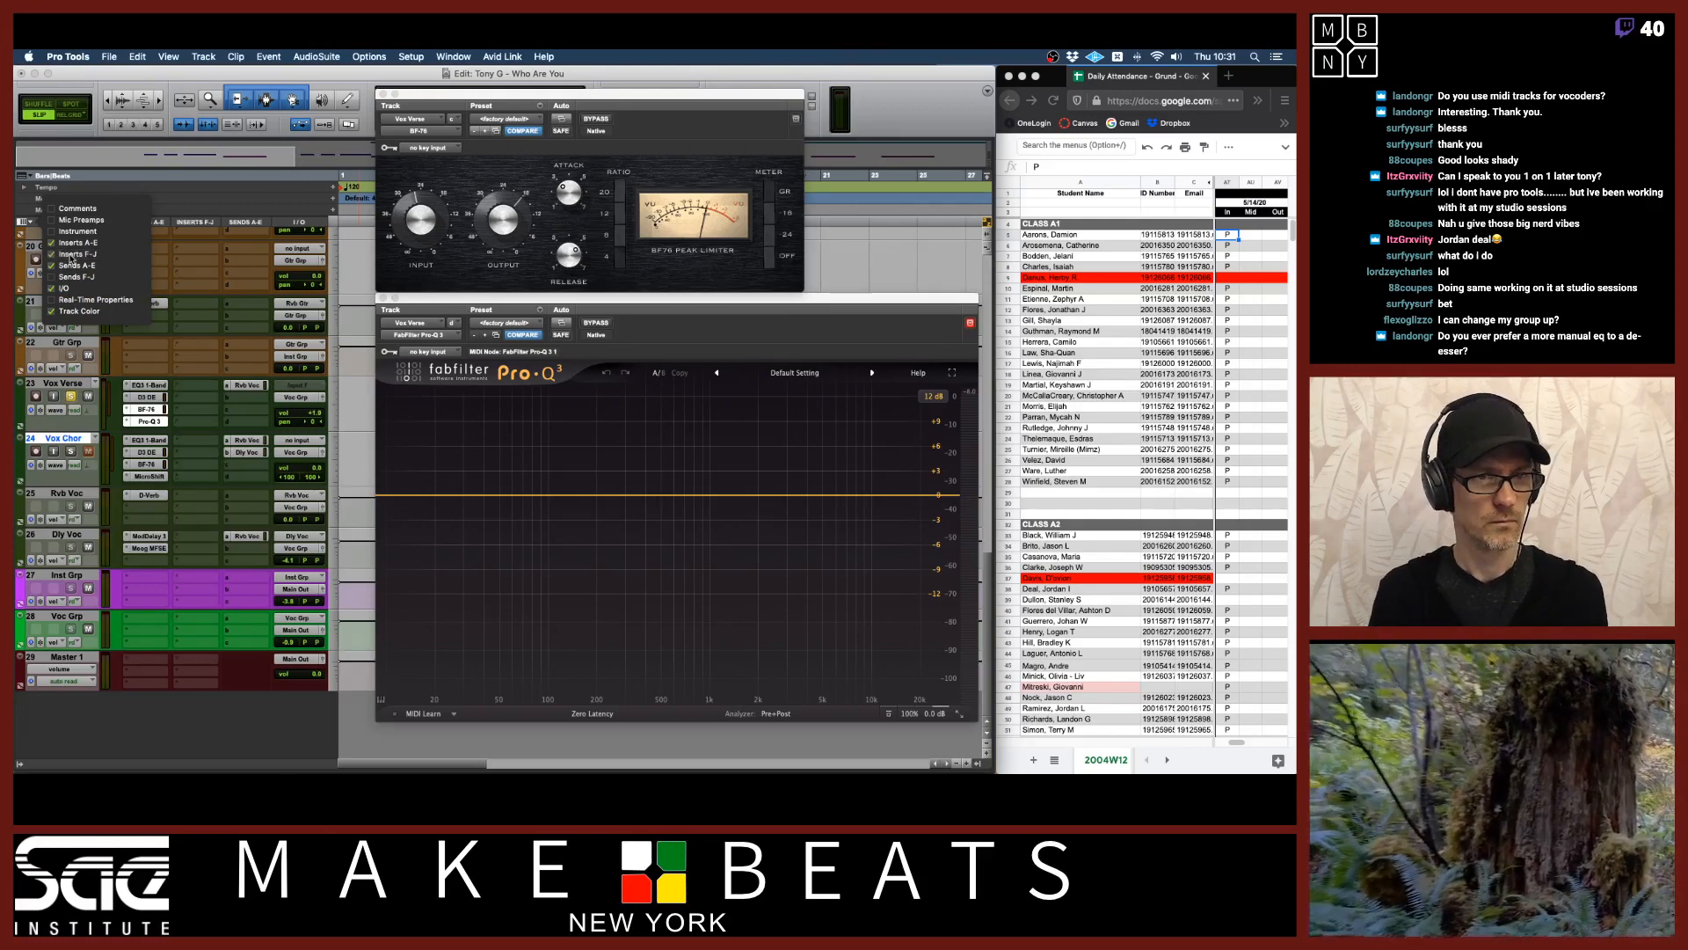
# Rearrange the Vox Verse inserts, moving EQ3 1-Band and D3 DeEsser into the F-J slots, and close the Pro-Q 3 window.
pyautogui.click(157, 386)
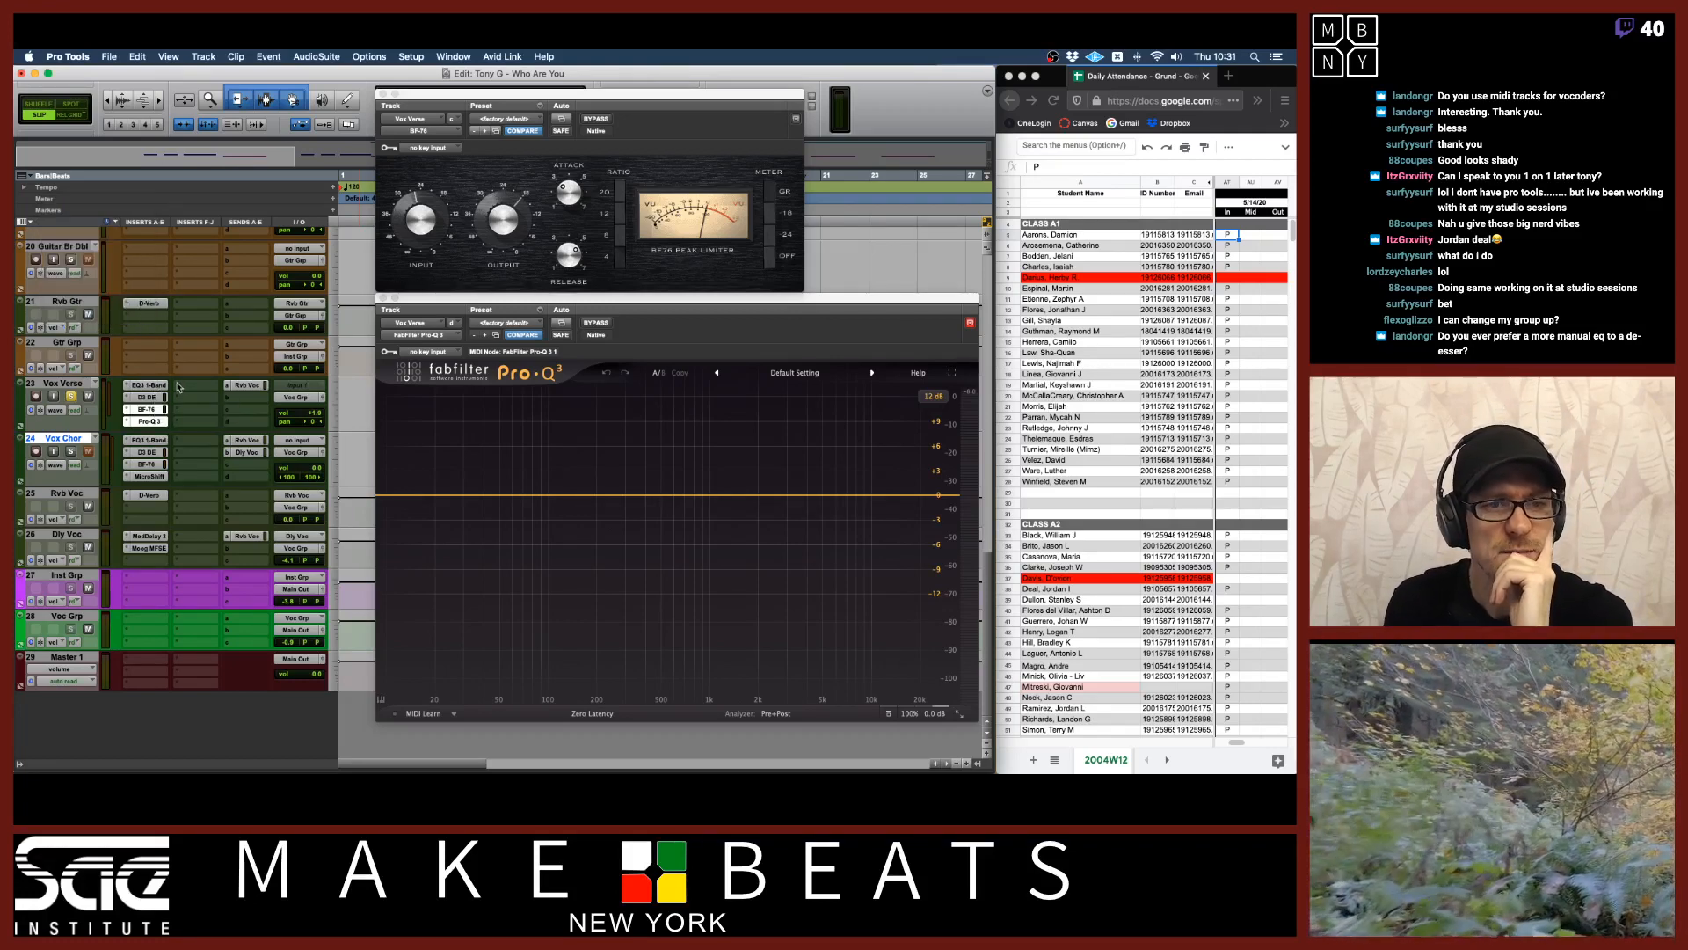
pyautogui.moveTo(199, 390); pyautogui.dragTo(199, 386)
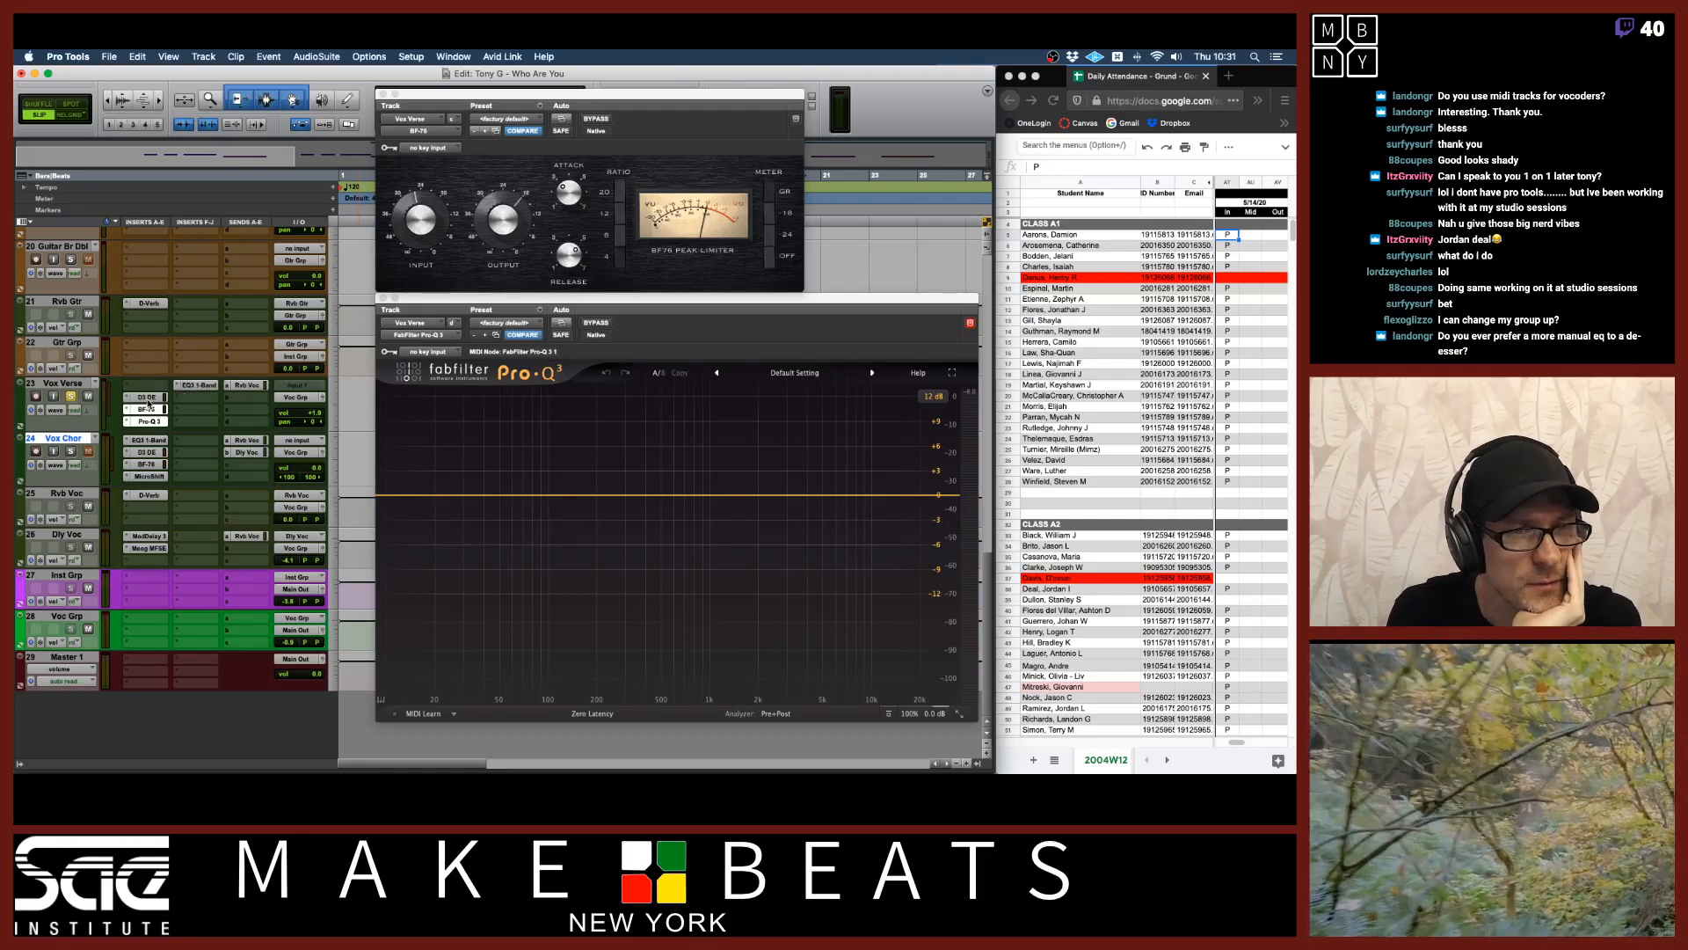
pyautogui.moveTo(146, 397); pyautogui.dragTo(197, 397)
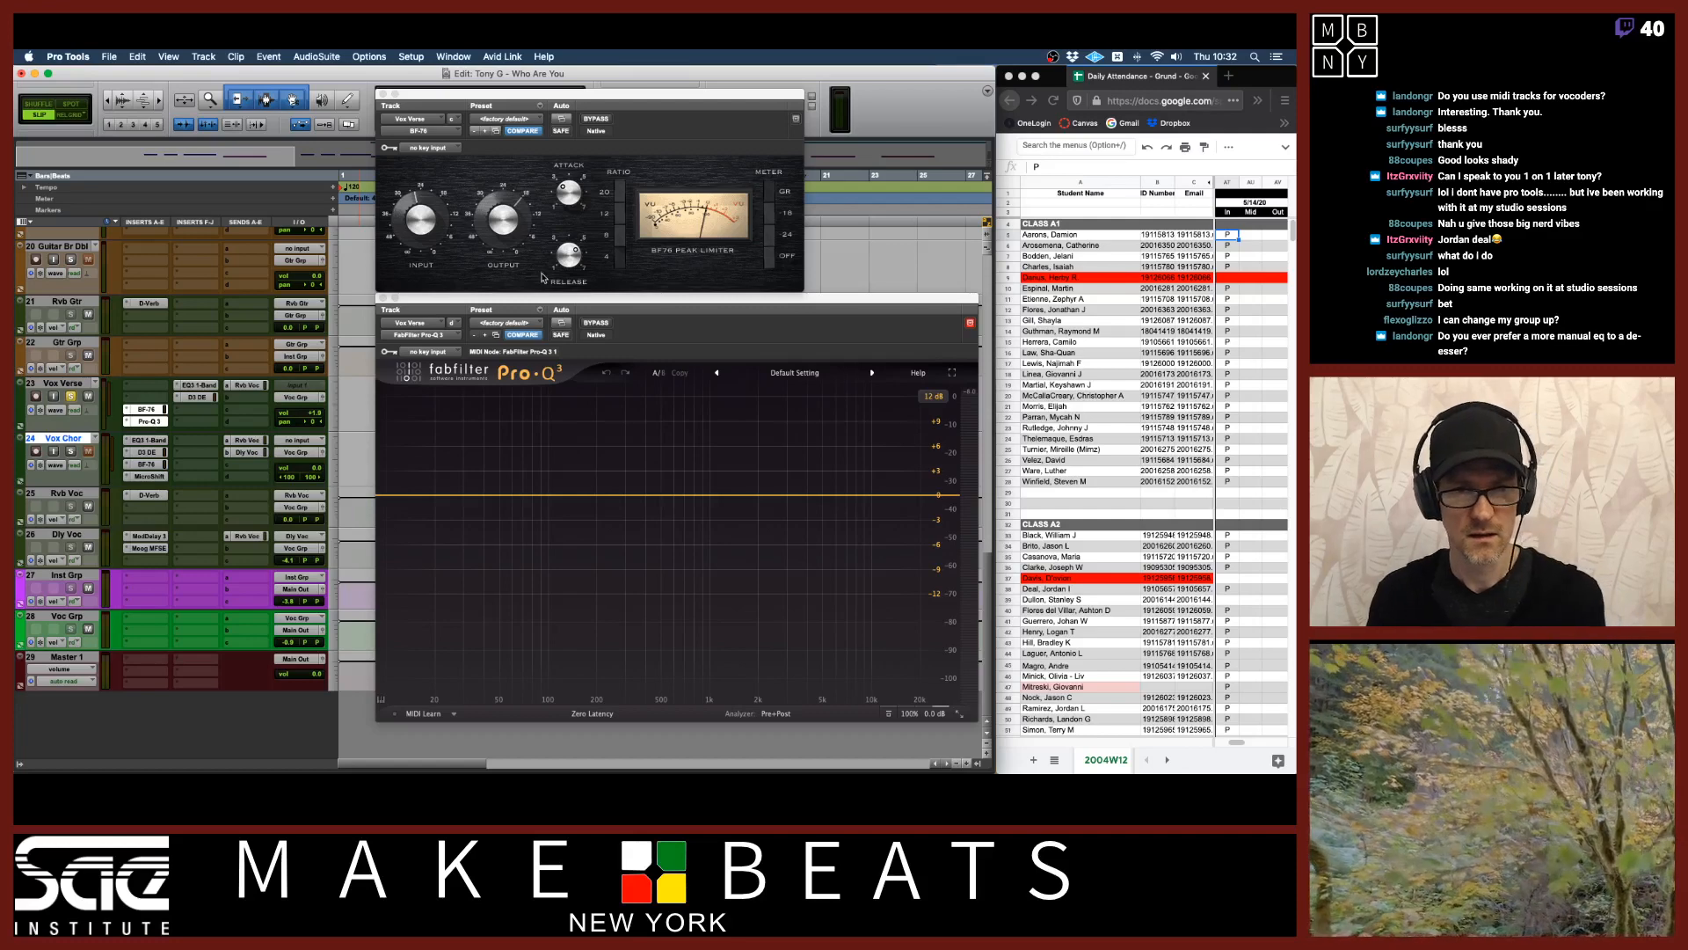
pyautogui.click(383, 298)
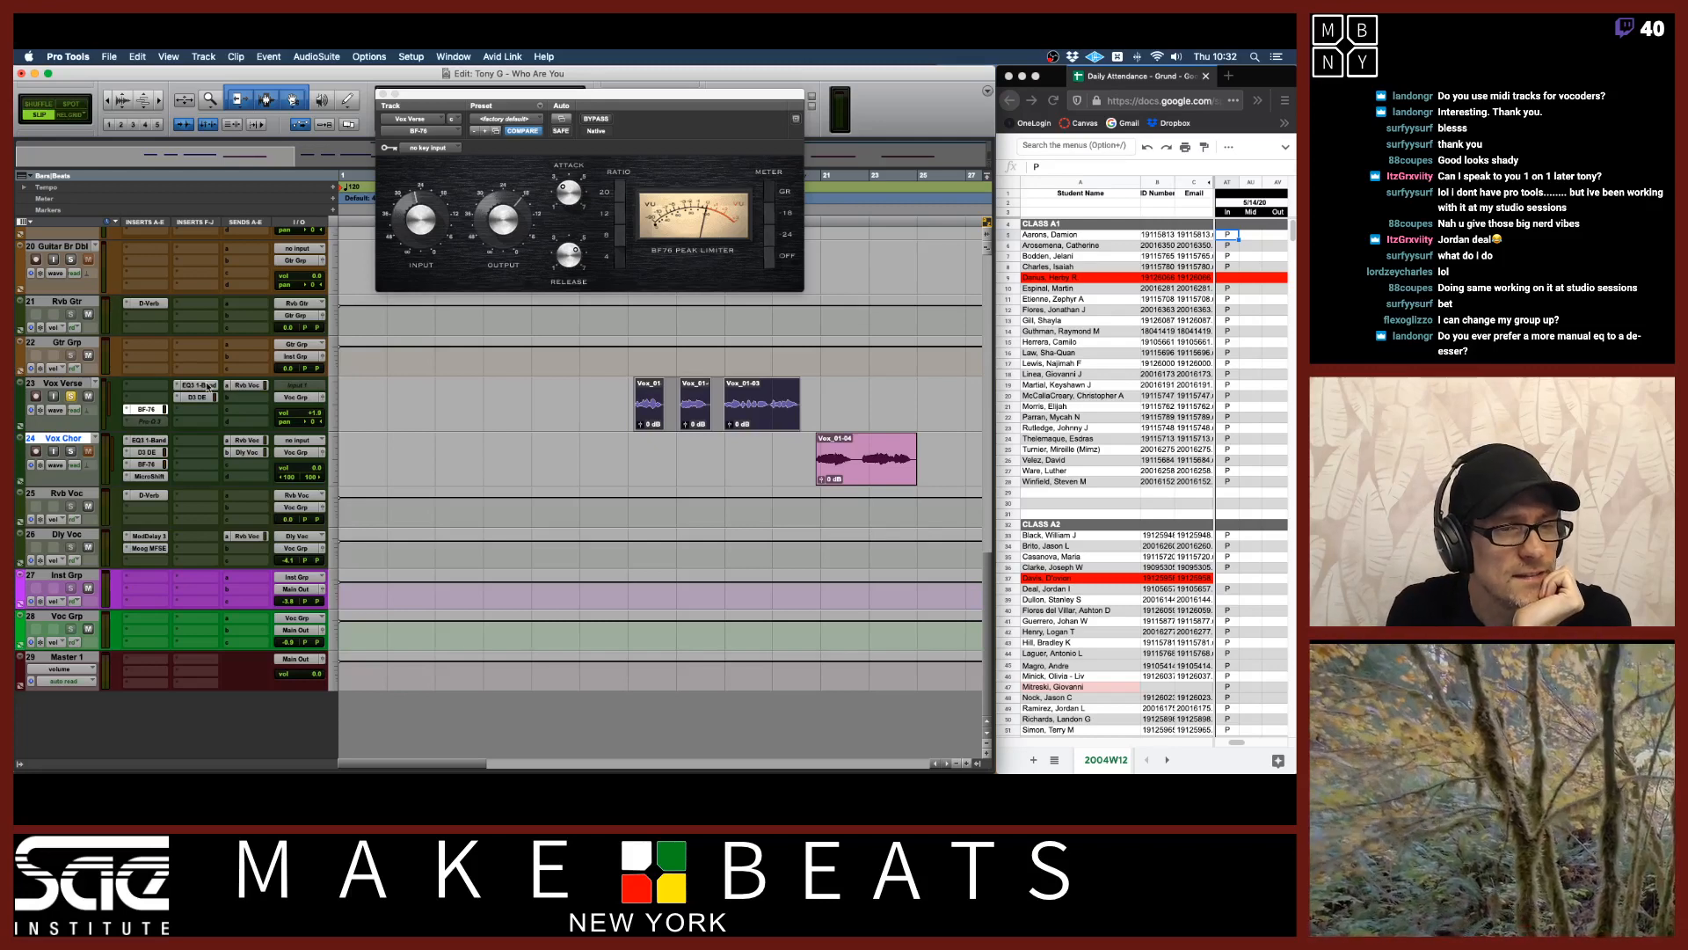
pyautogui.moveTo(147, 409)
pyautogui.mouseDown()
pyautogui.moveTo(146, 385)
pyautogui.moveTo(176, 392)
pyautogui.moveTo(149, 396)
pyautogui.moveTo(177, 424)
pyautogui.mouseUp()
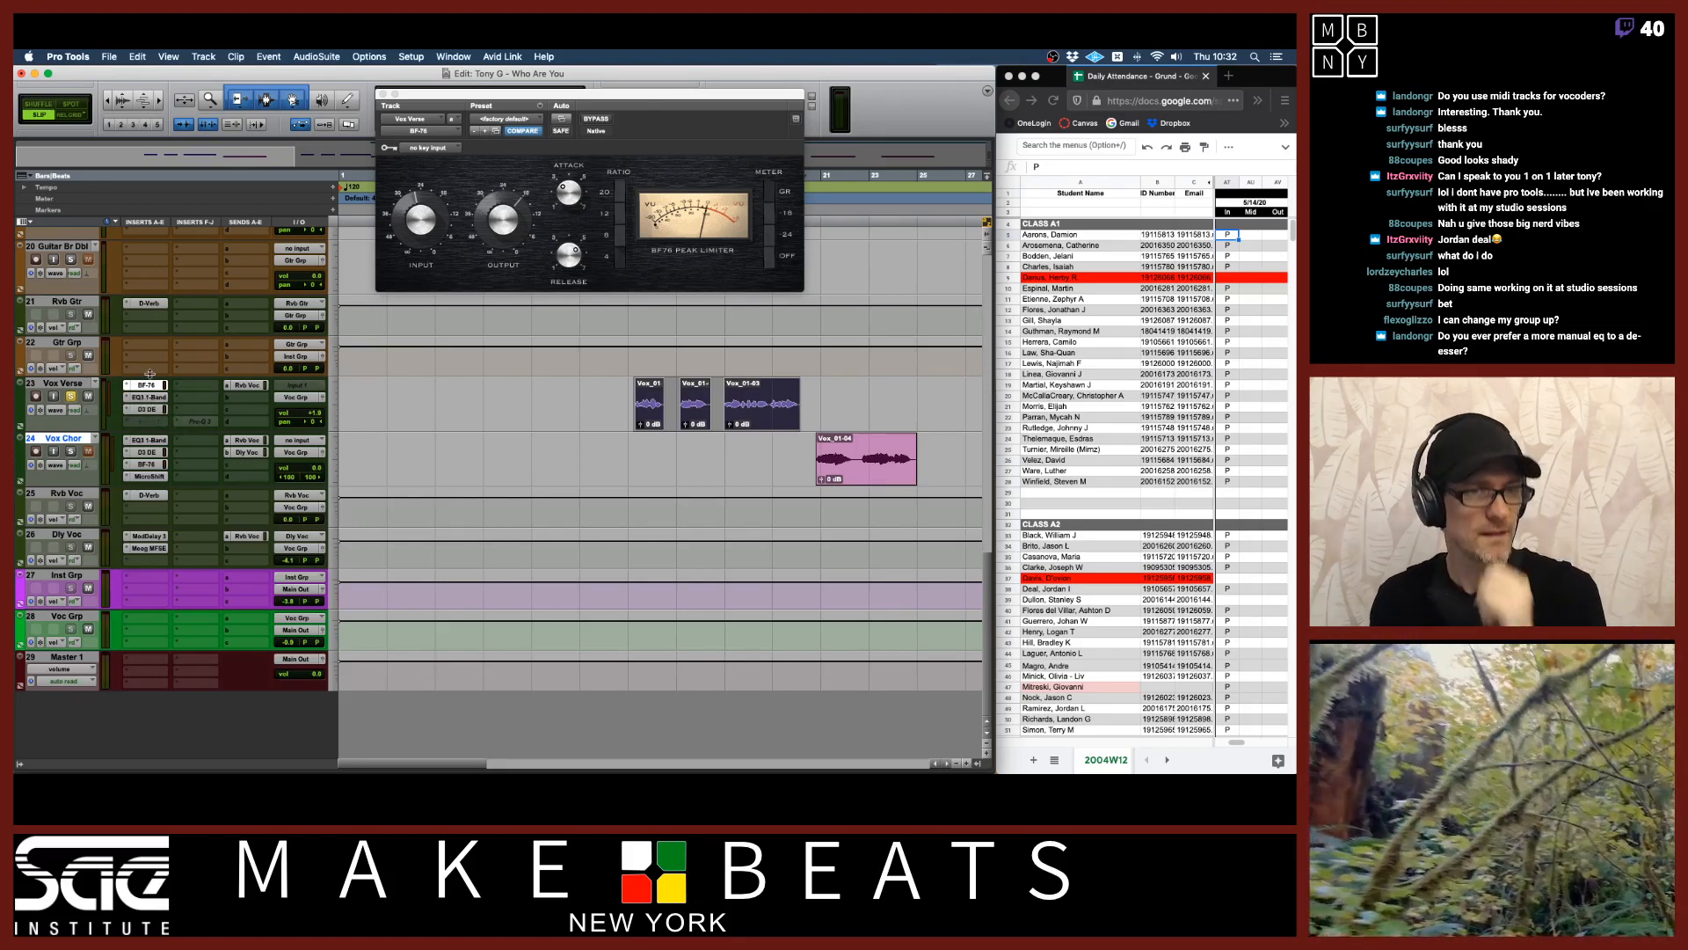
# Play the vocal while reordering the BF-76 and EQ3 1-Band inserts on Vox Verse to compare chain orders.
pyautogui.press('space')
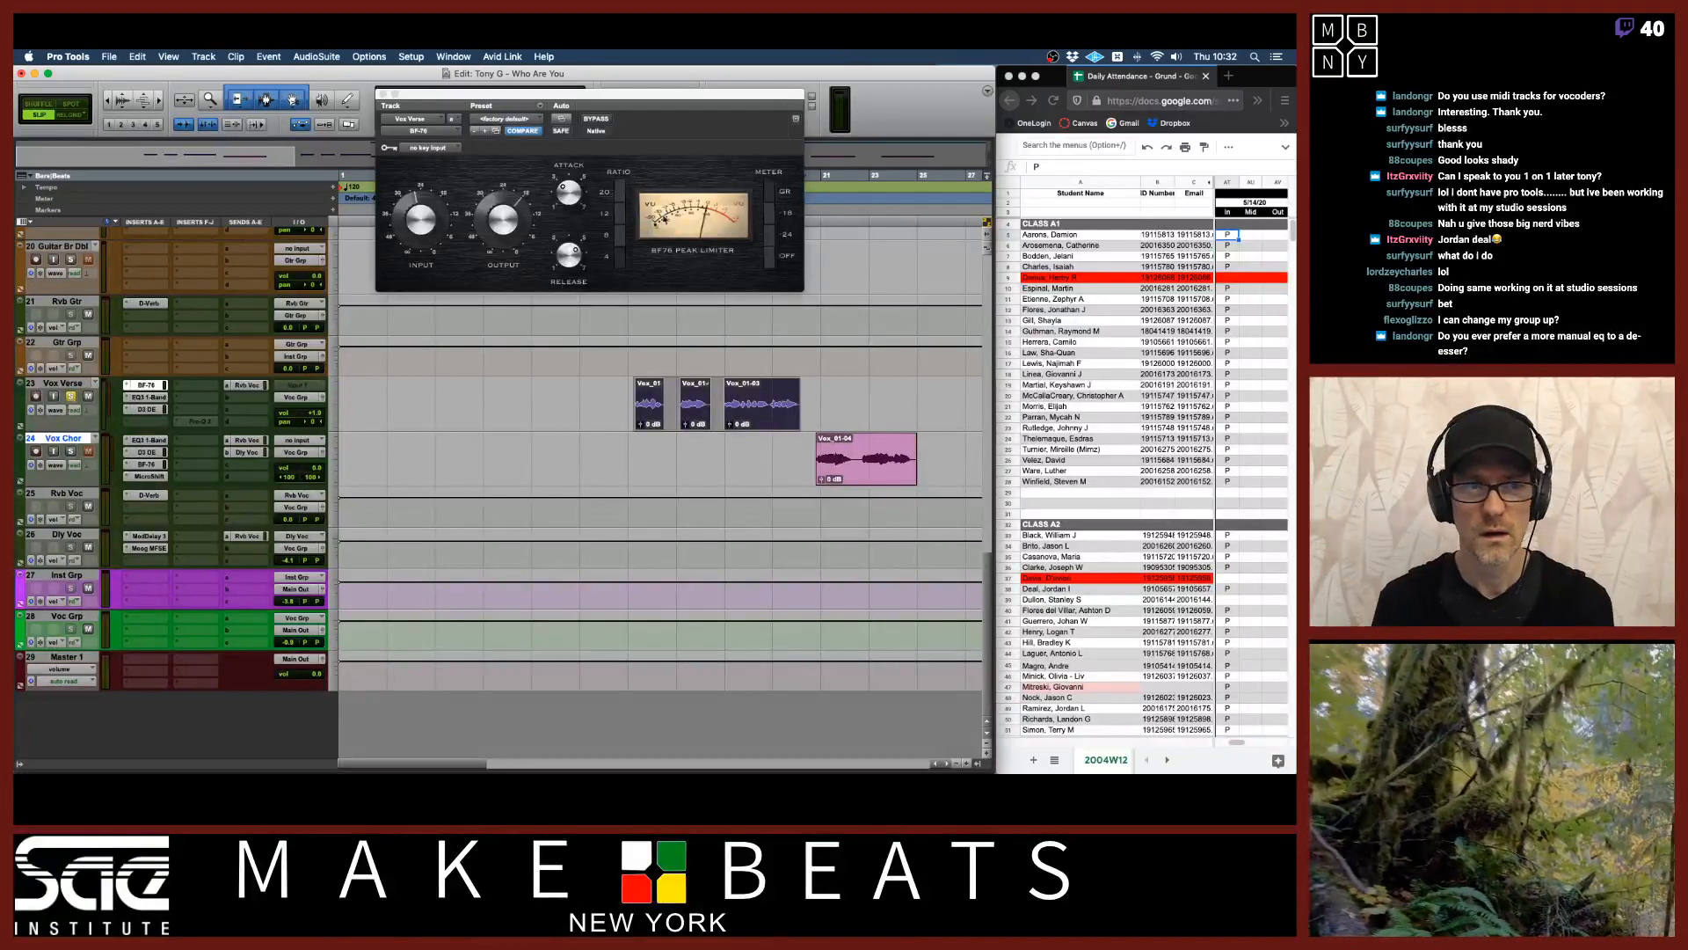
pyautogui.moveTo(150, 385)
pyautogui.mouseDown()
pyautogui.moveTo(155, 420)
pyautogui.moveTo(156, 398)
pyautogui.mouseUp()
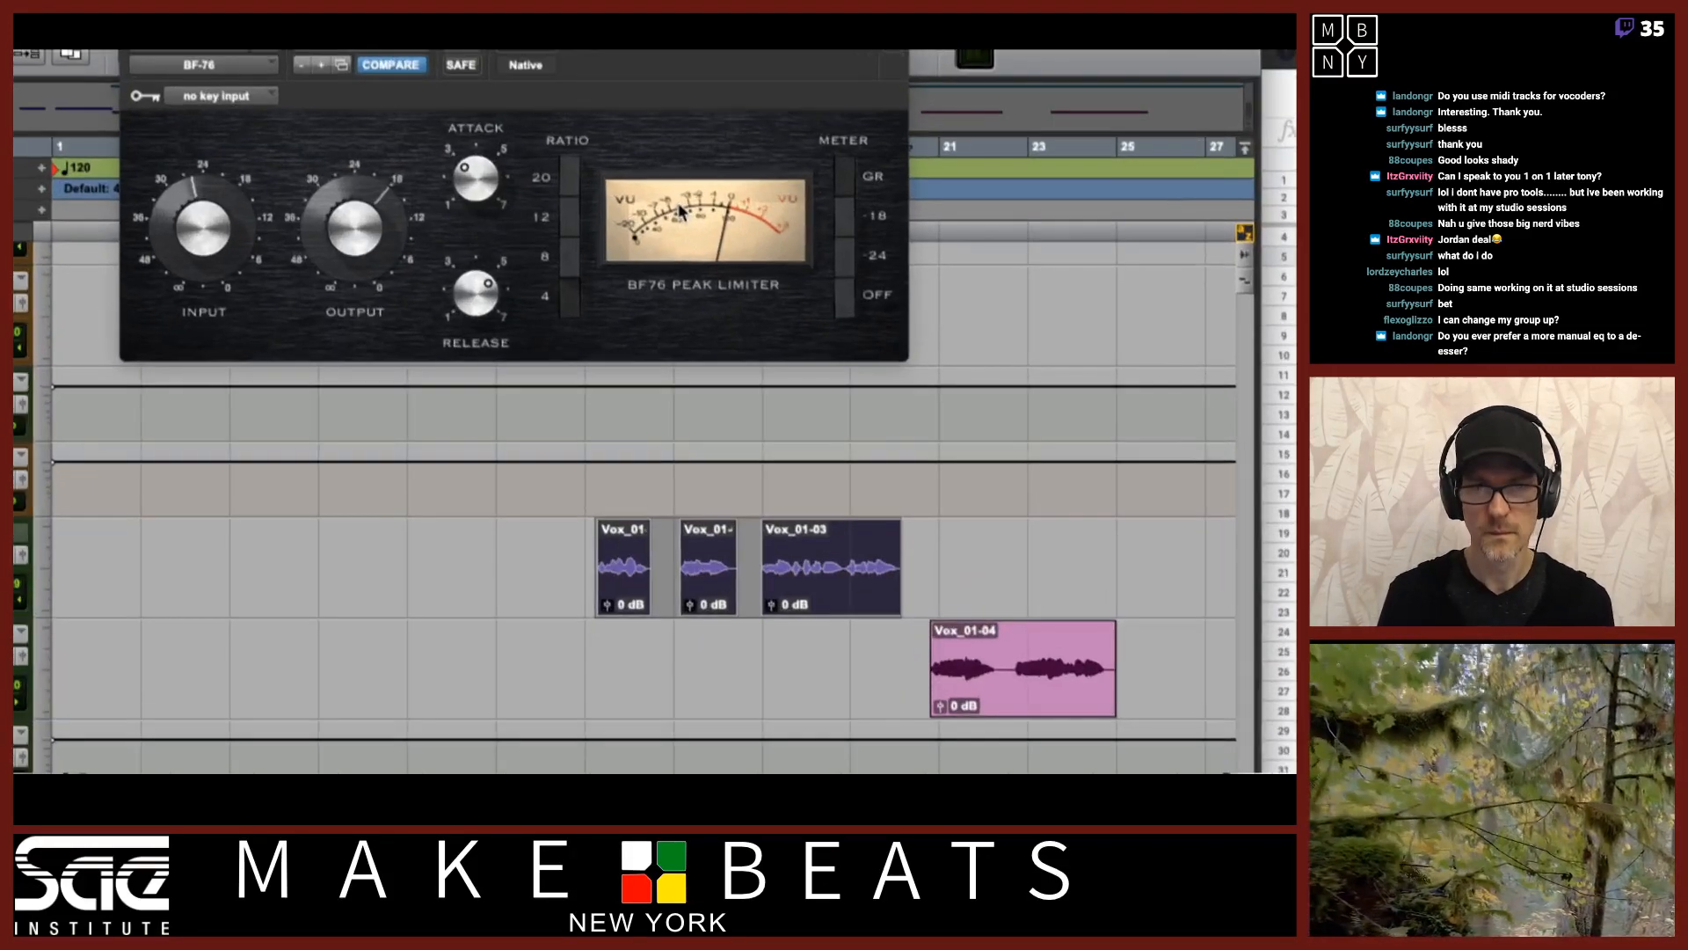
pyautogui.press('space')
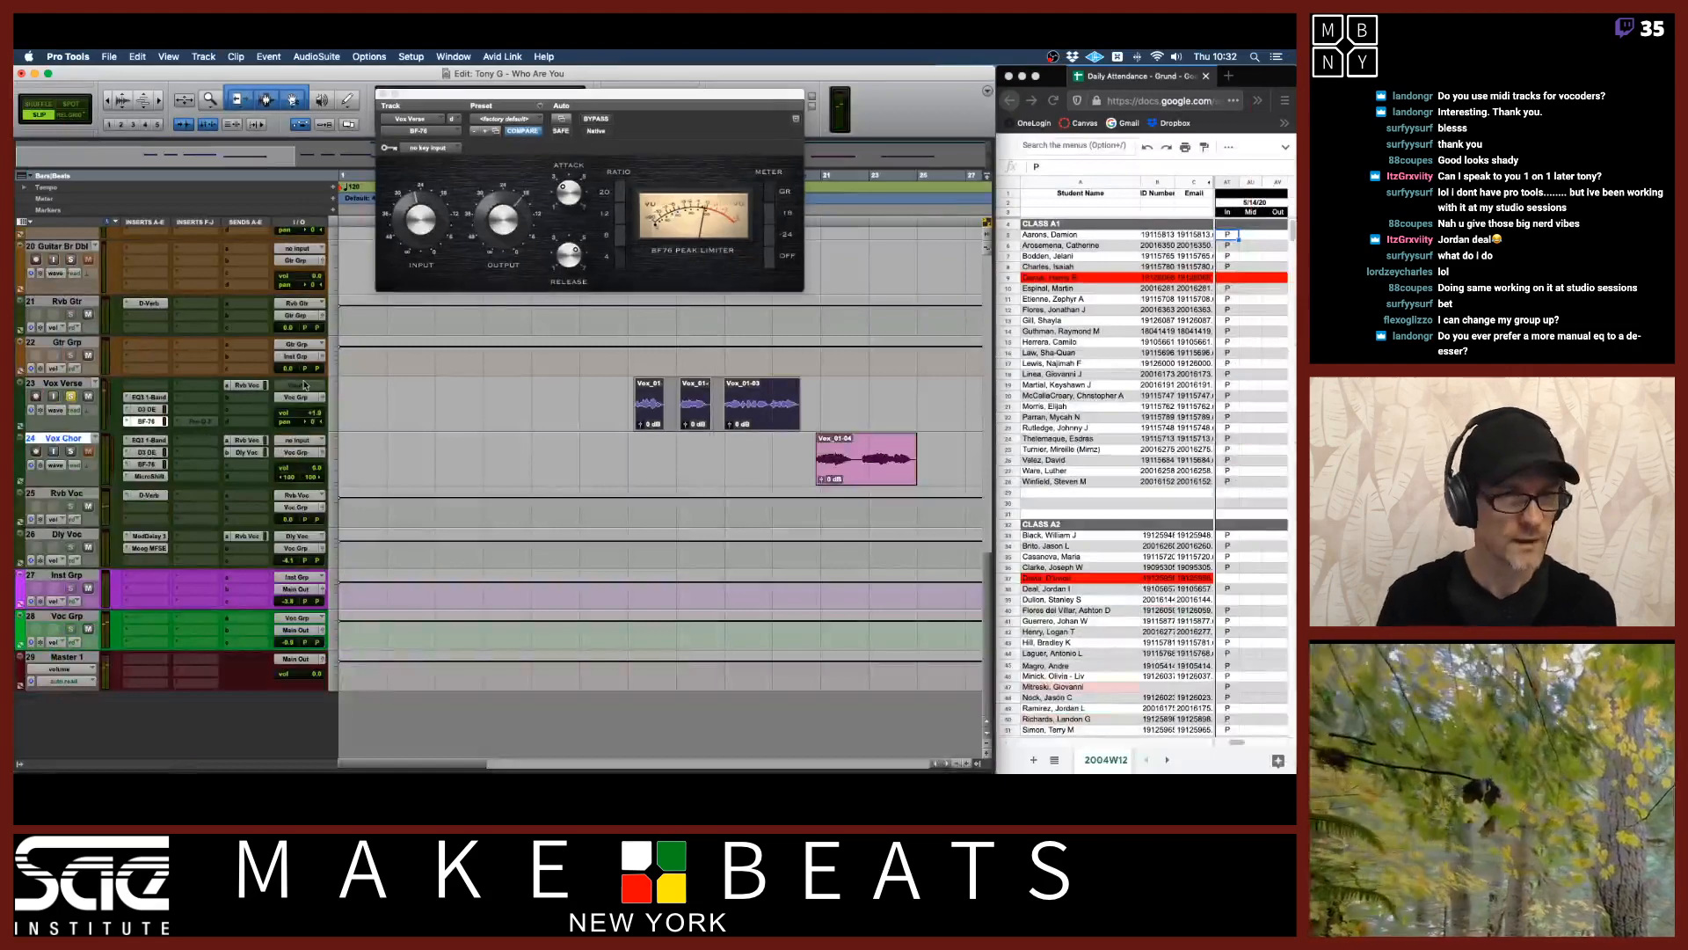
pyautogui.moveTo(143, 424); pyautogui.dragTo(150, 388)
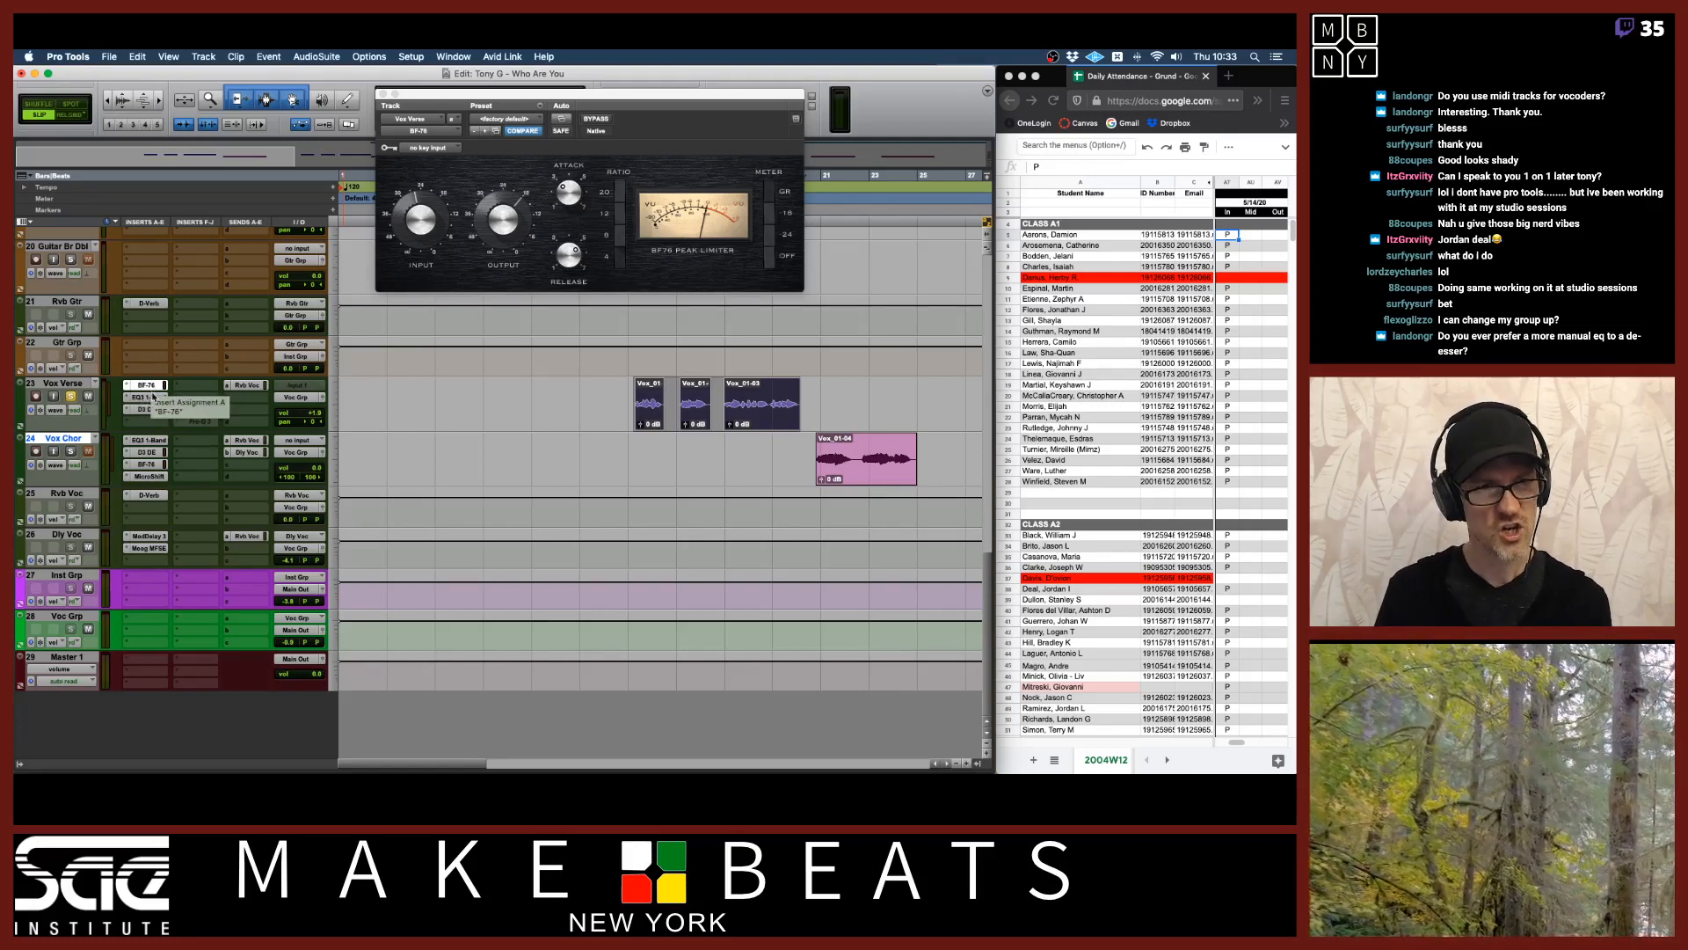
pyautogui.moveTo(152, 409); pyautogui.dragTo(152, 422)
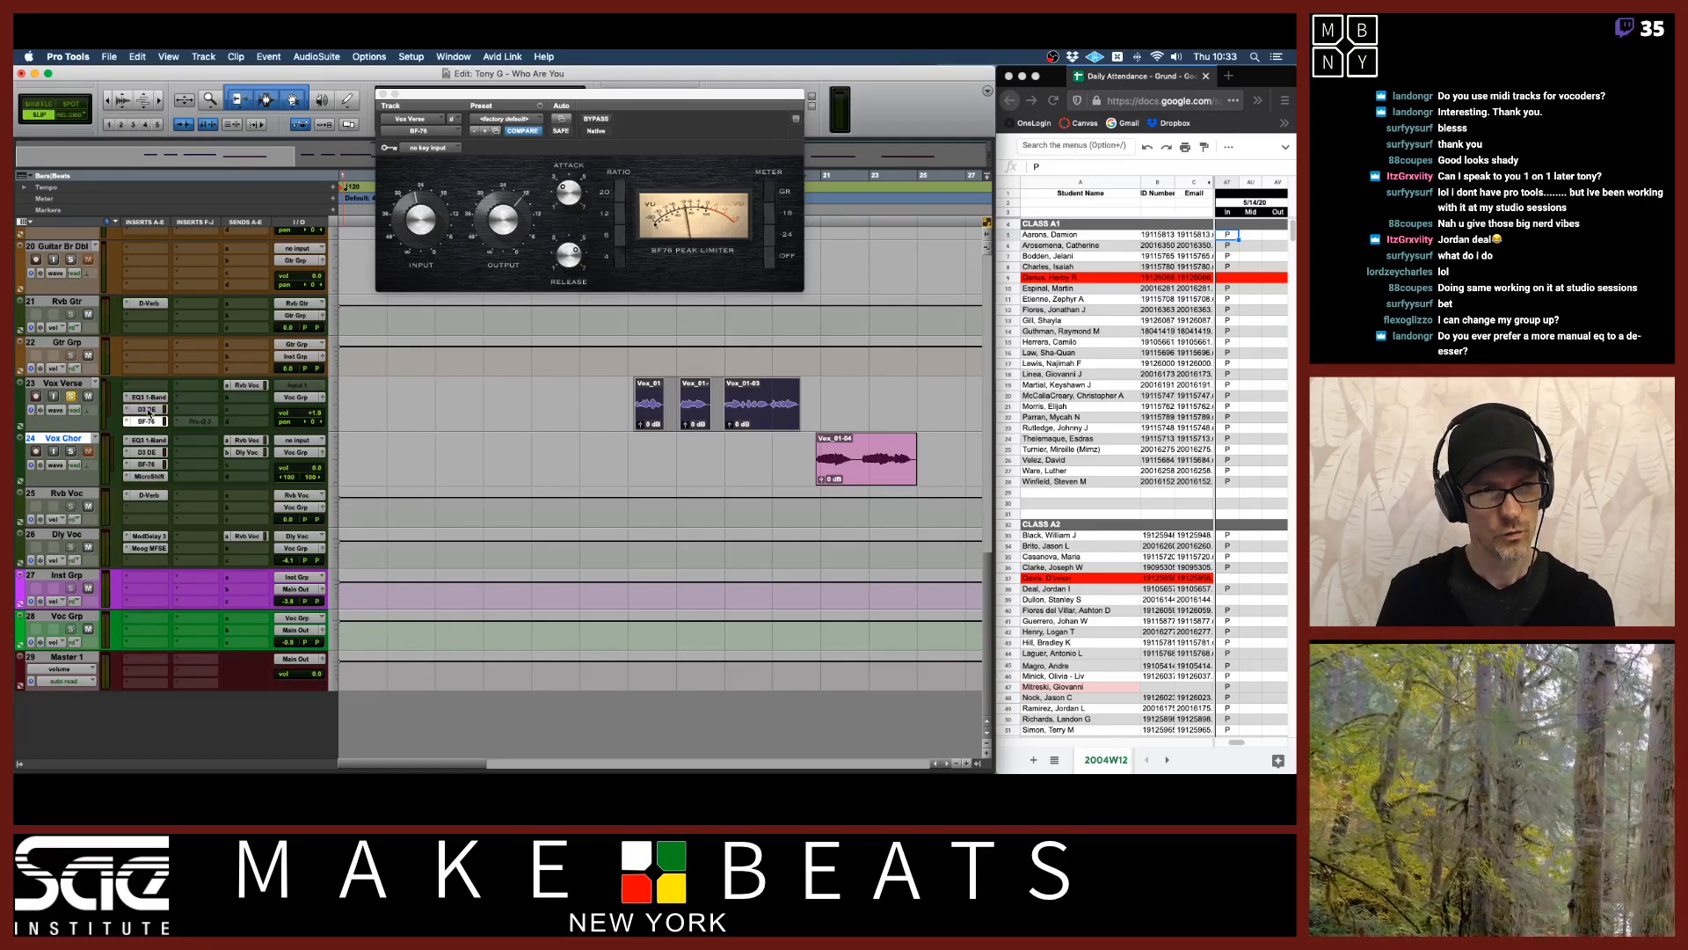
# Close the BF-76 window and show the tracks list sidebar in the Edit window.
pyautogui.click(70, 397)
pyautogui.scroll(6, 266, 430)
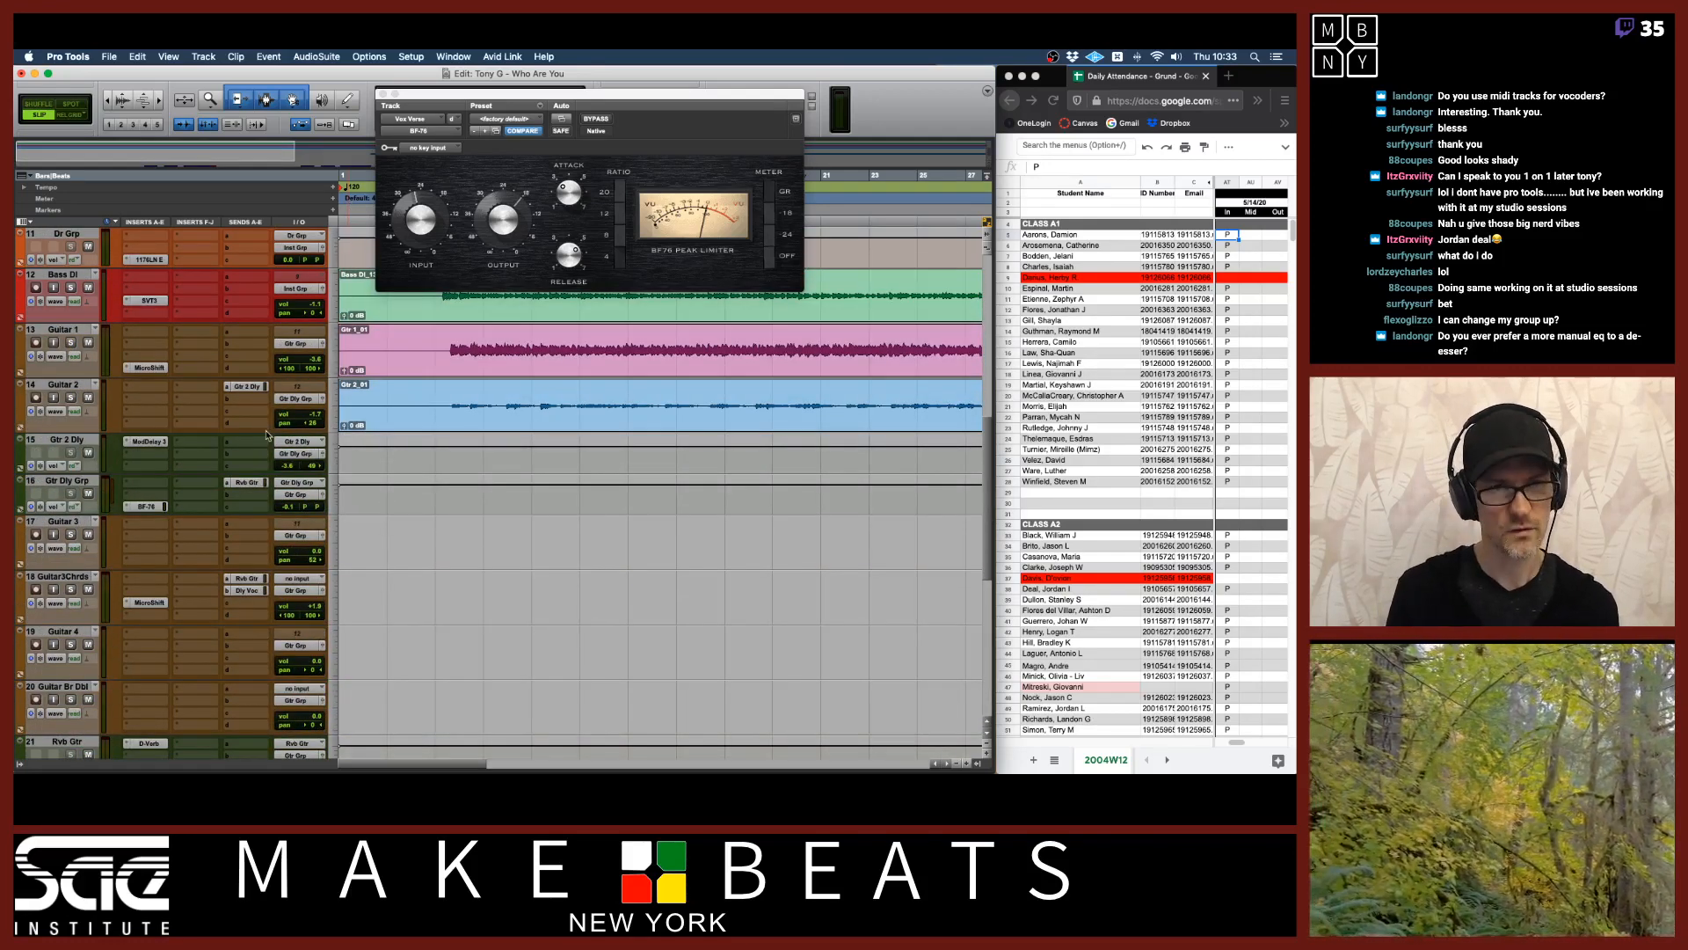
pyautogui.click(383, 93)
pyautogui.scroll(6, 450, 370)
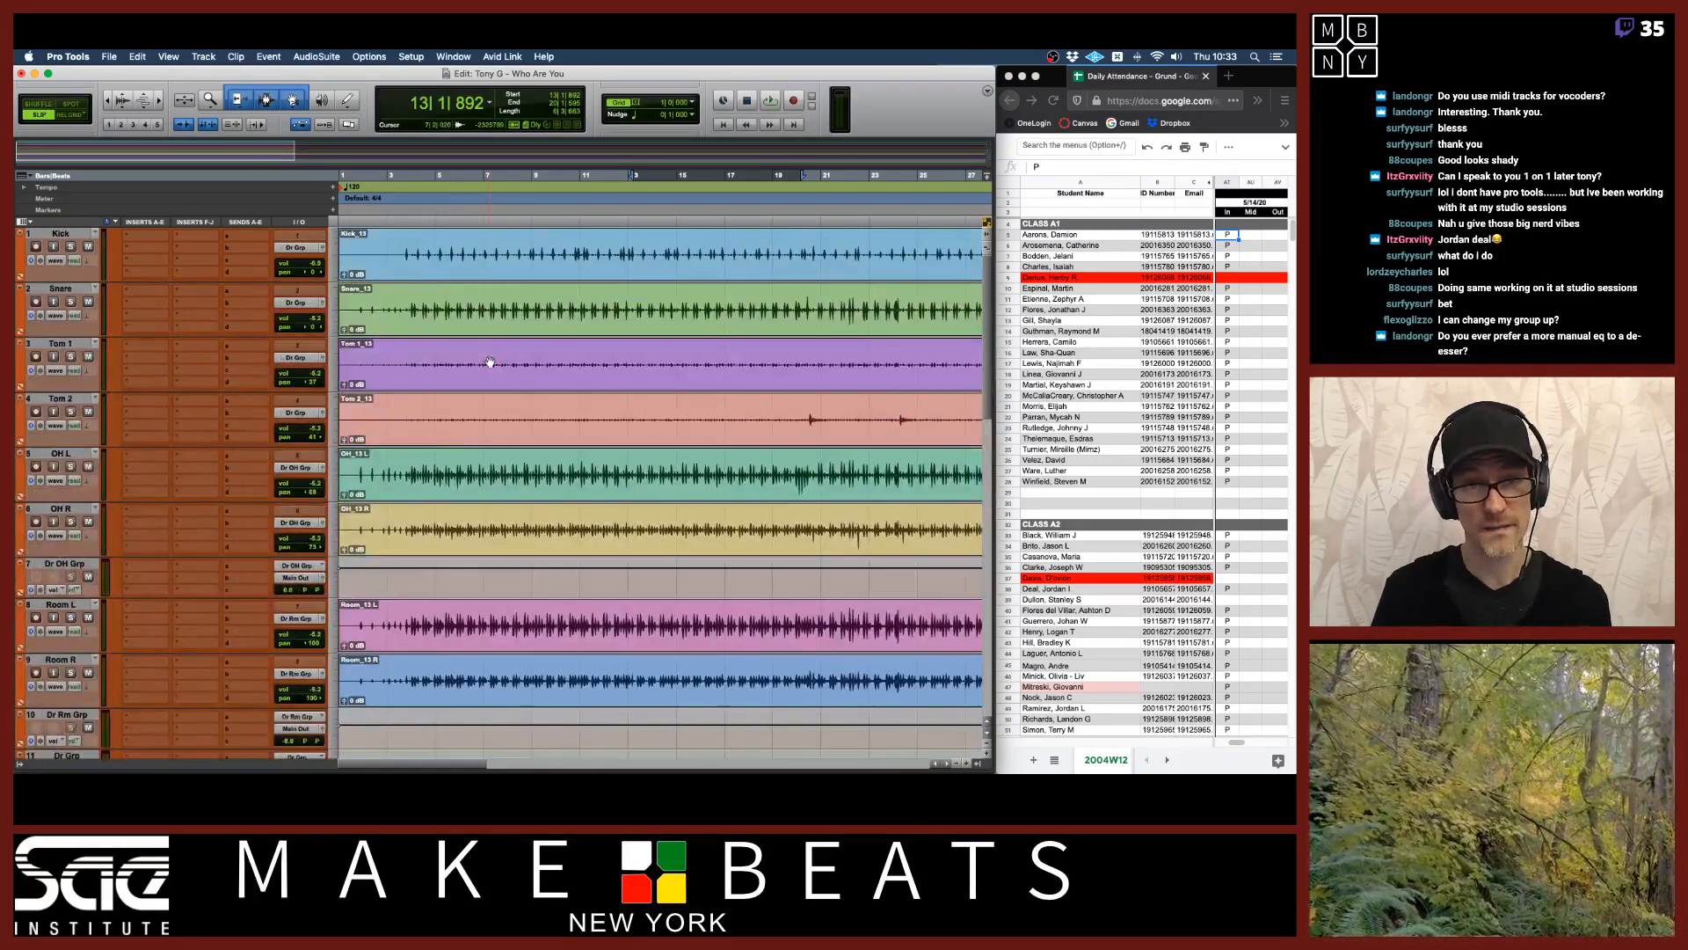
pyautogui.scroll(-5, 490, 362)
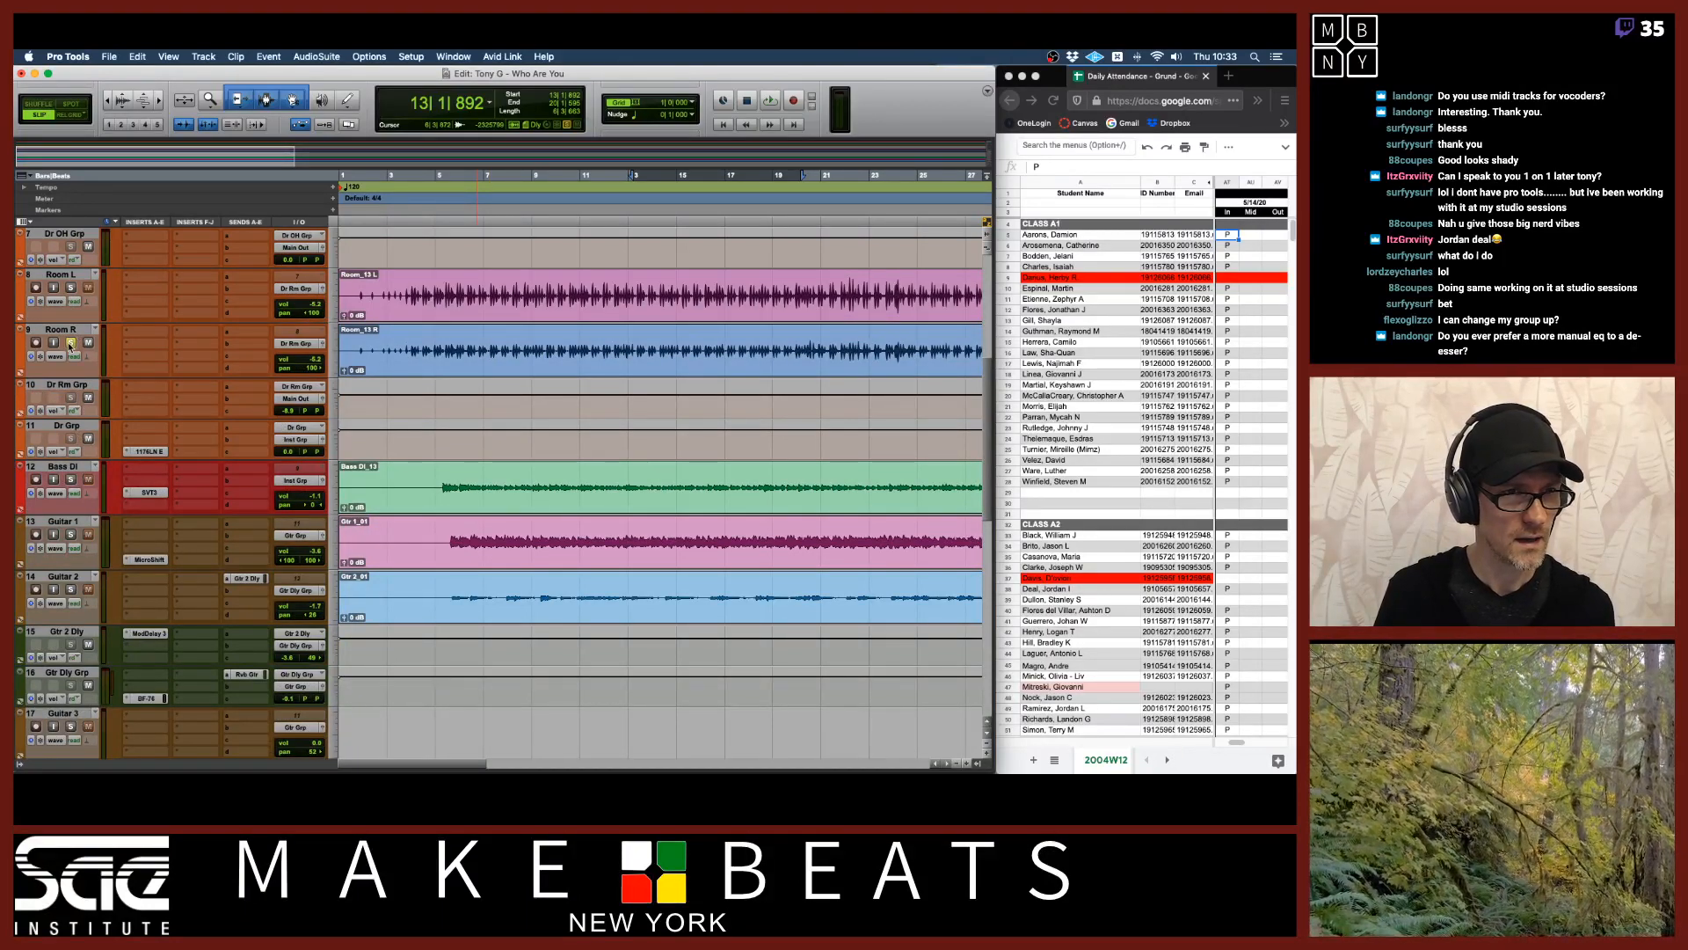
pyautogui.click(17, 763)
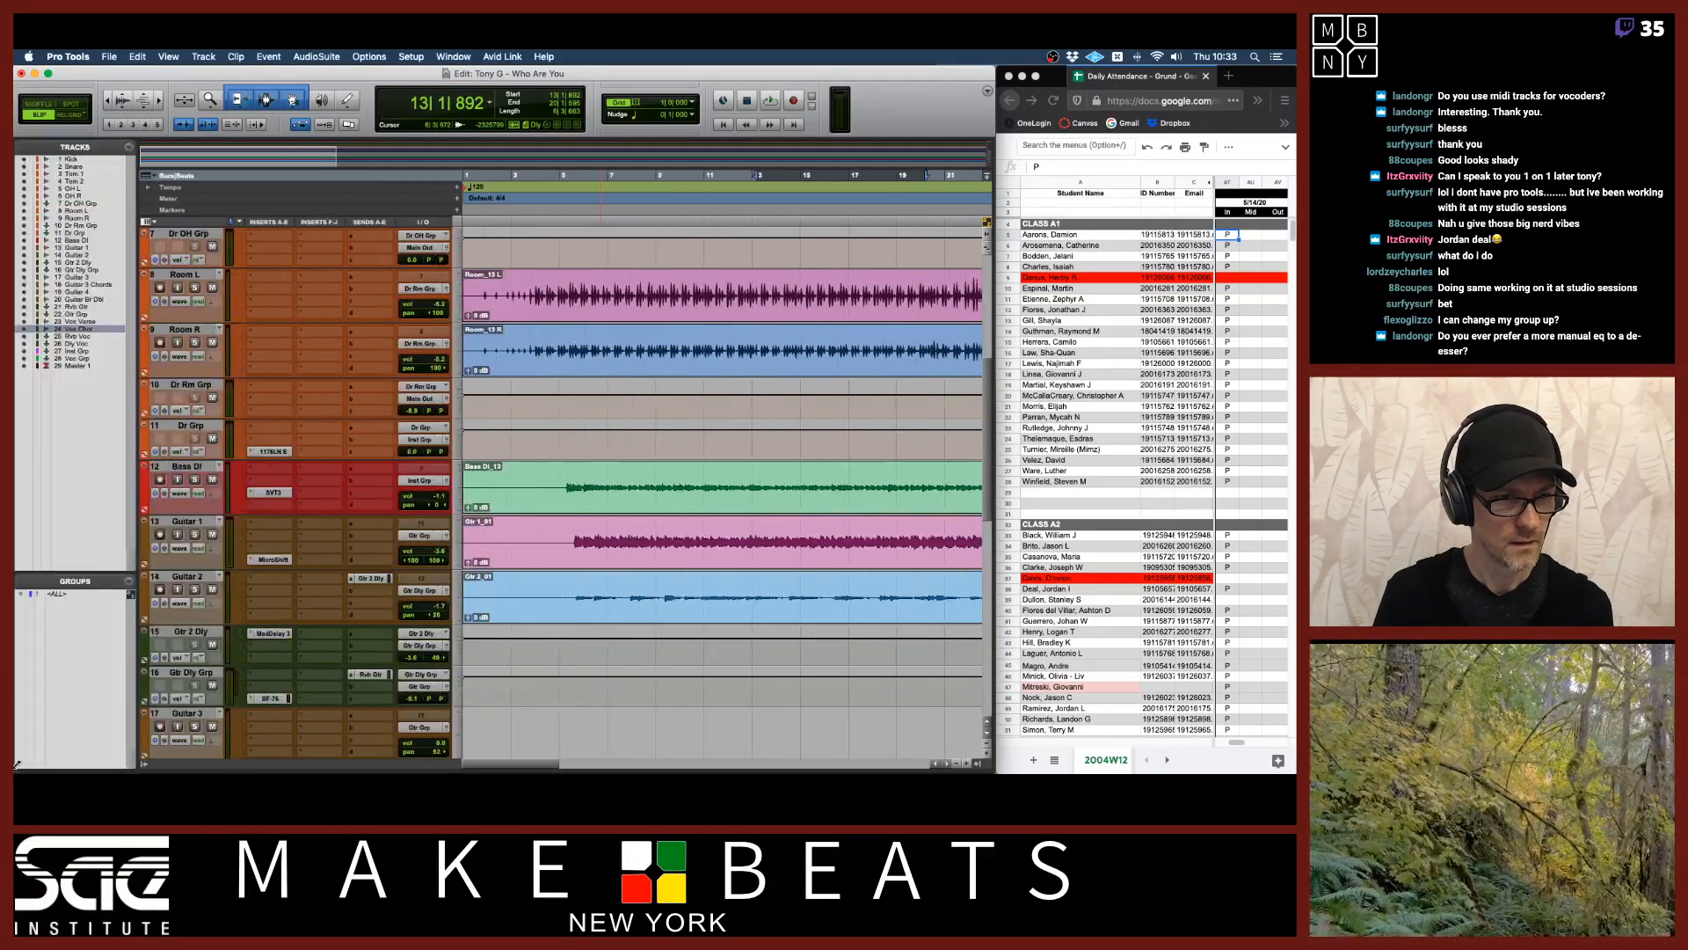
pyautogui.scroll(5, 156, 606)
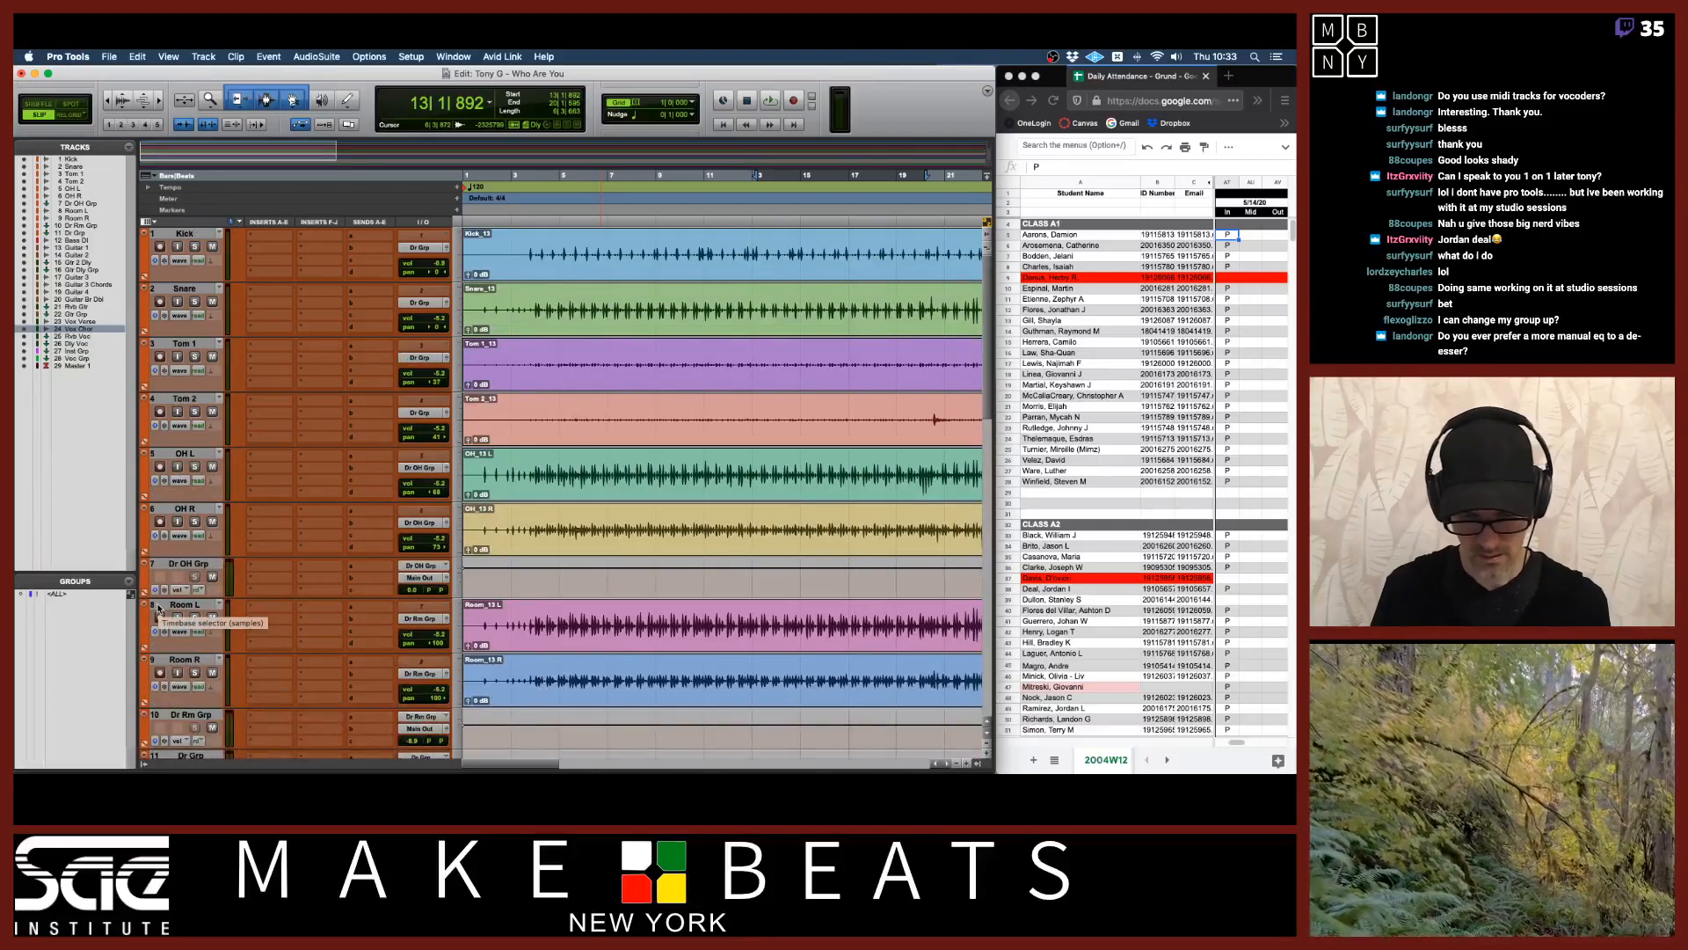
# In the Mix window, select tracks Kick through Dr Rm Grp and create a Mix/Edit group named Drums with ID d.
pyautogui.press('super+equal')
pyautogui.click(158, 591)
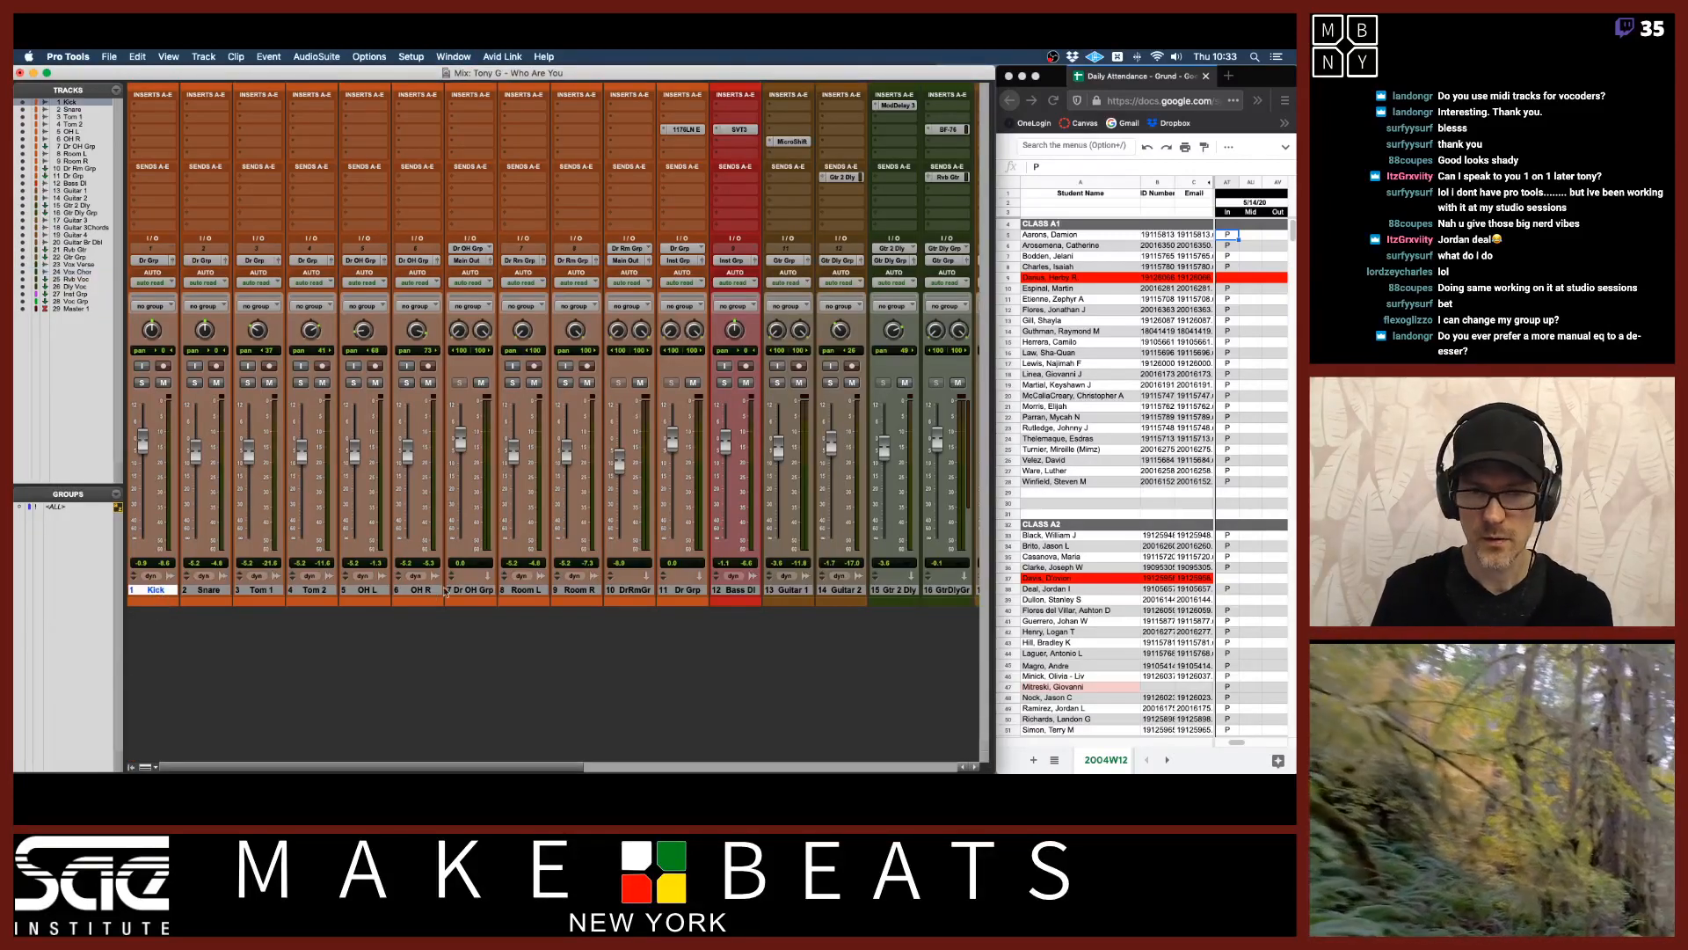
pyautogui.keyDown('shift'); pyautogui.click(624, 590); pyautogui.keyUp('shift')
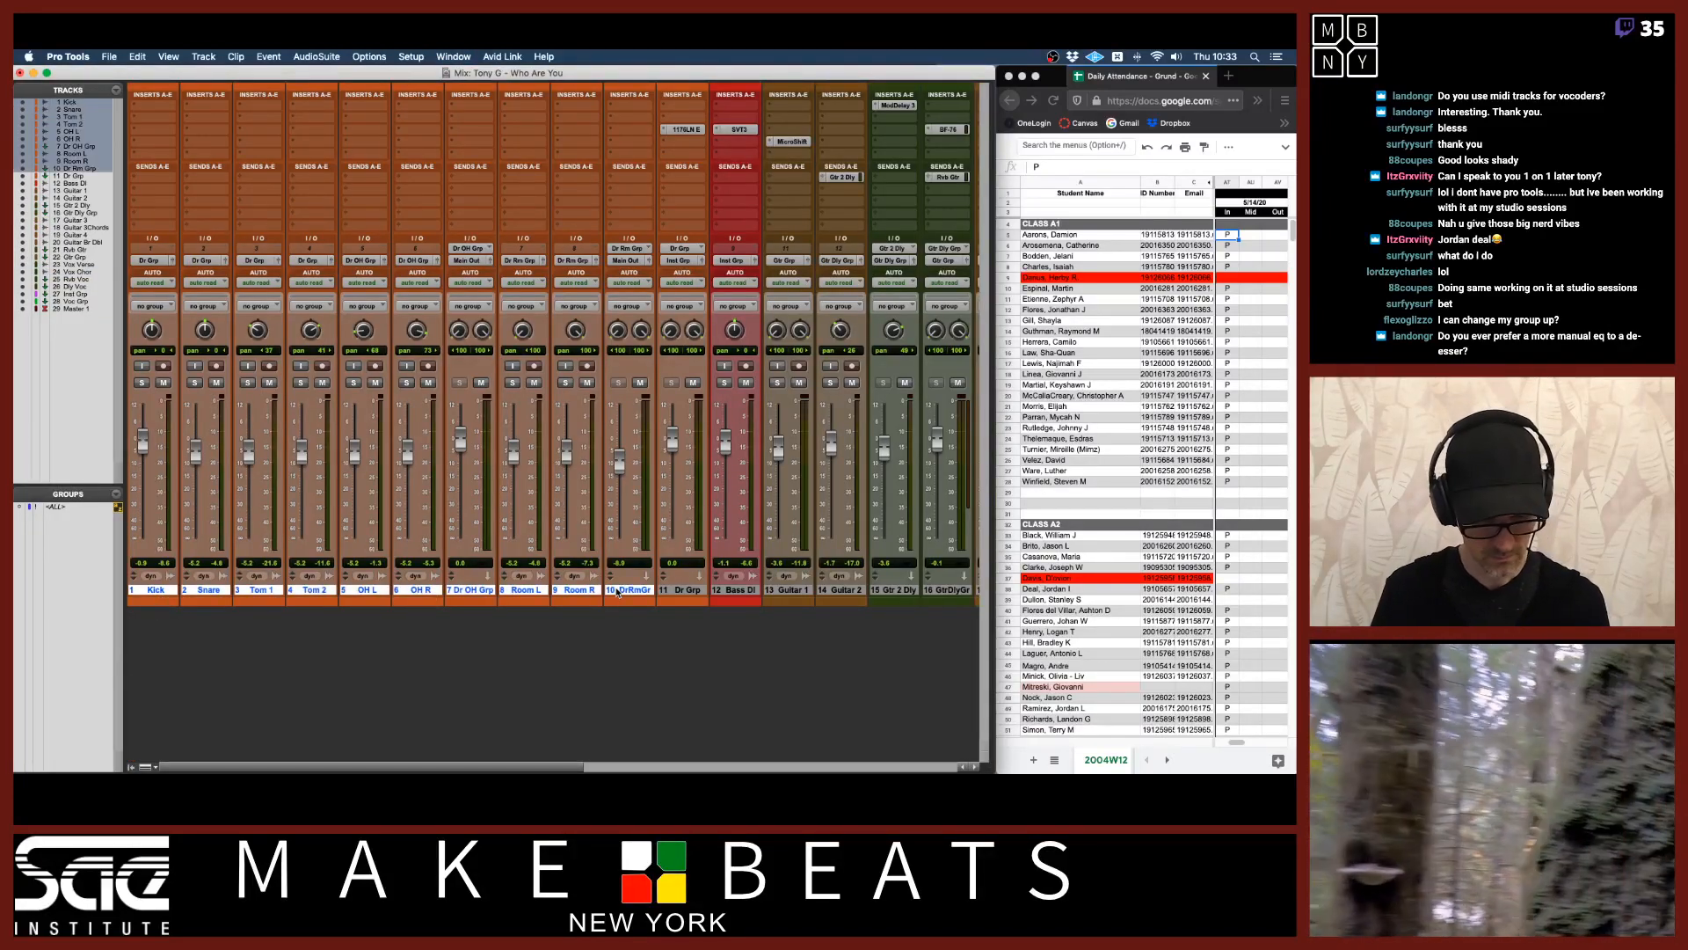
pyautogui.press('super+g')
pyautogui.write('Drums')
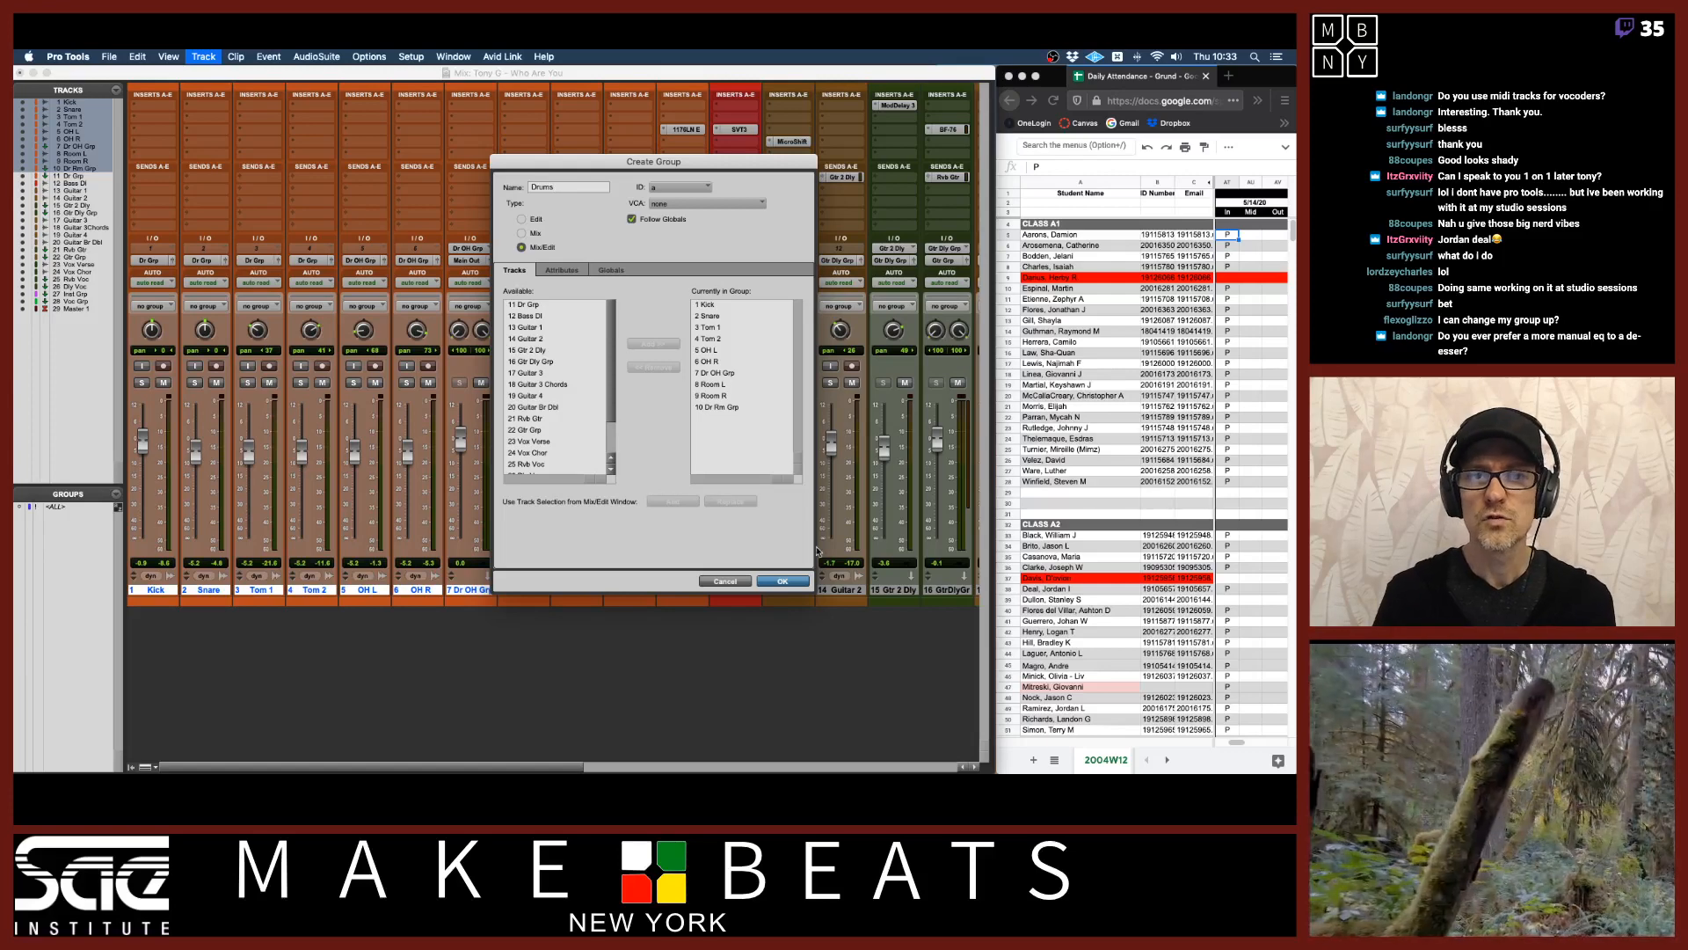
pyautogui.click(708, 187)
pyautogui.moveTo(687, 191)
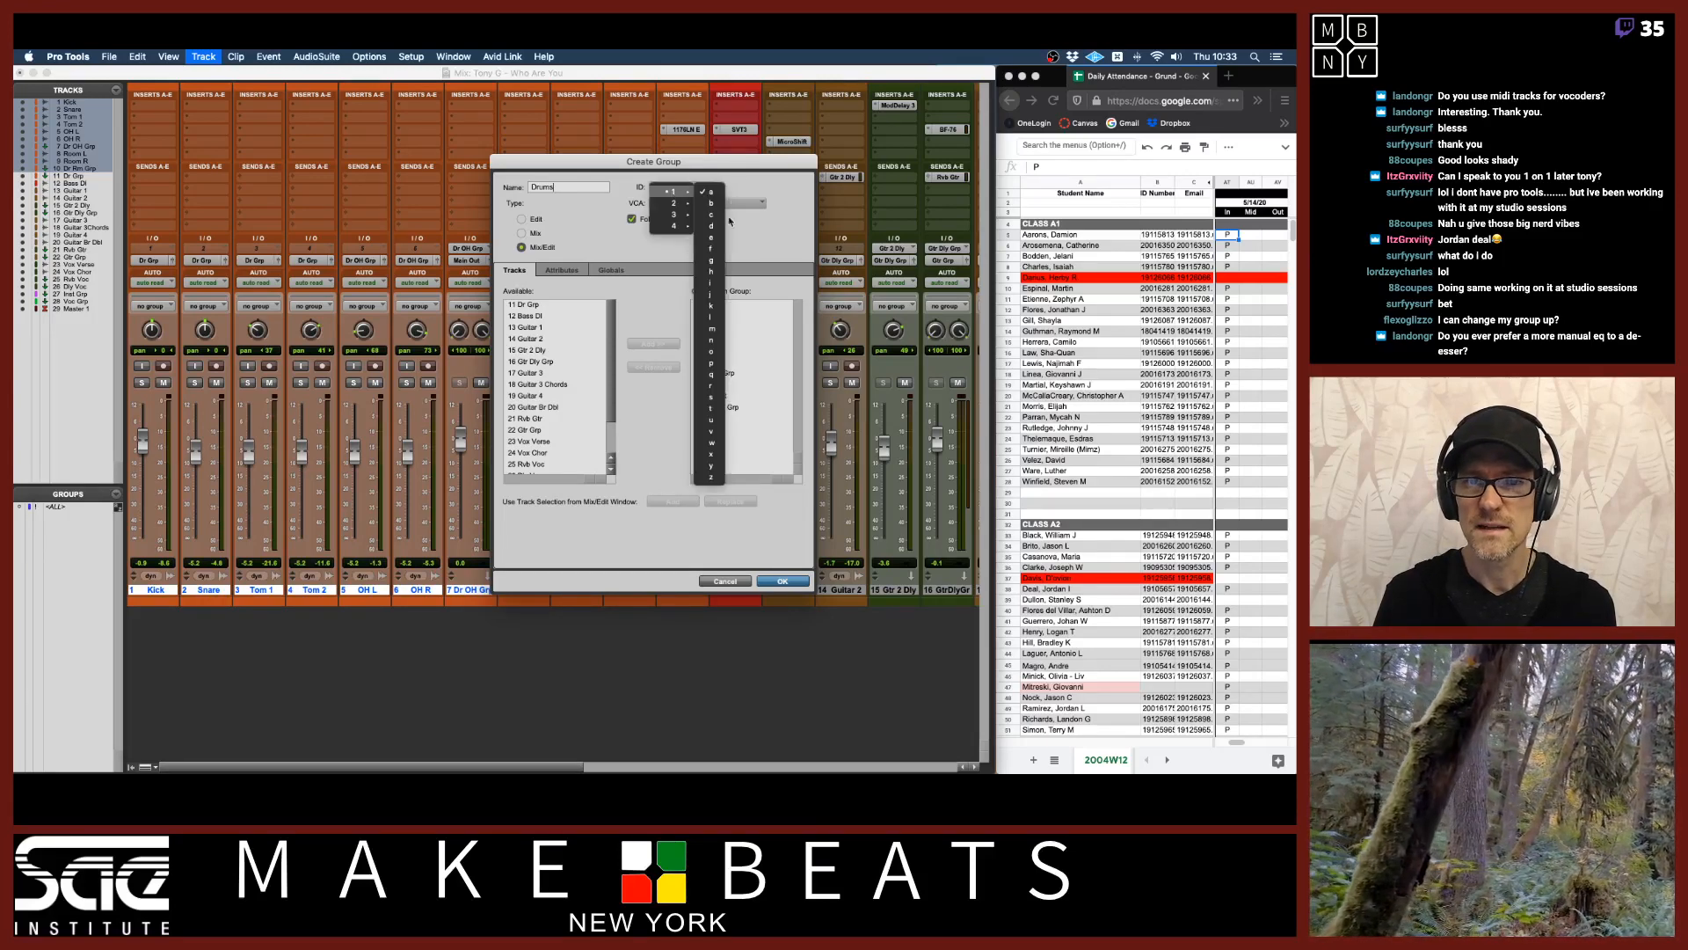
pyautogui.click(709, 227)
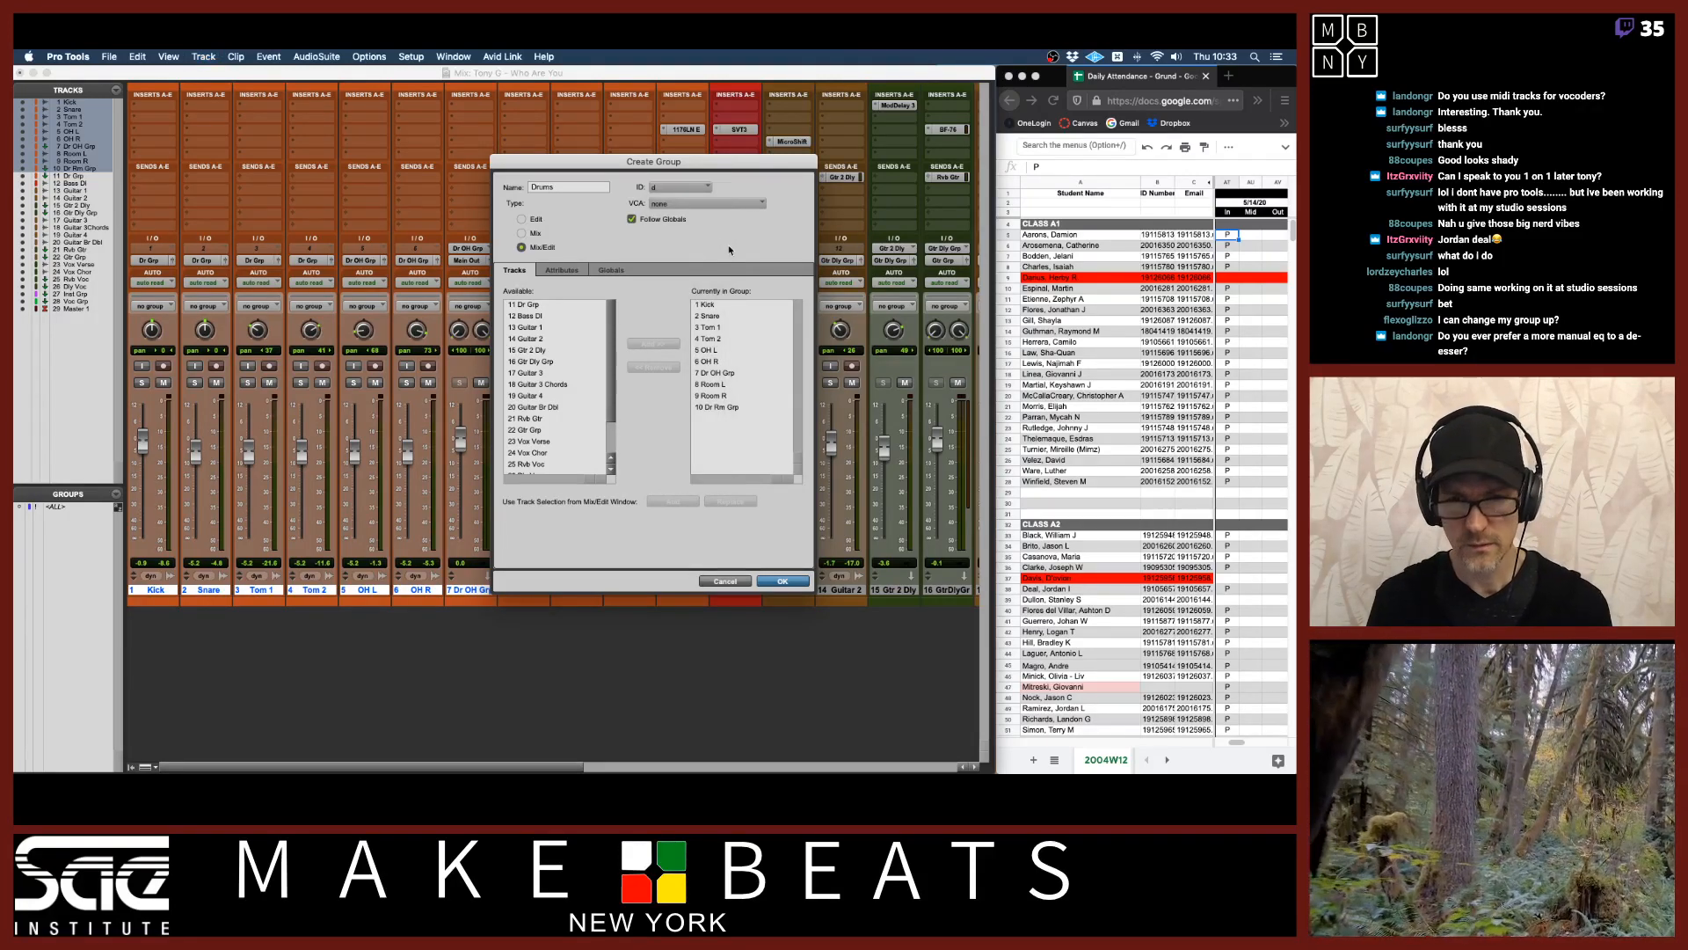
pyautogui.click(780, 581)
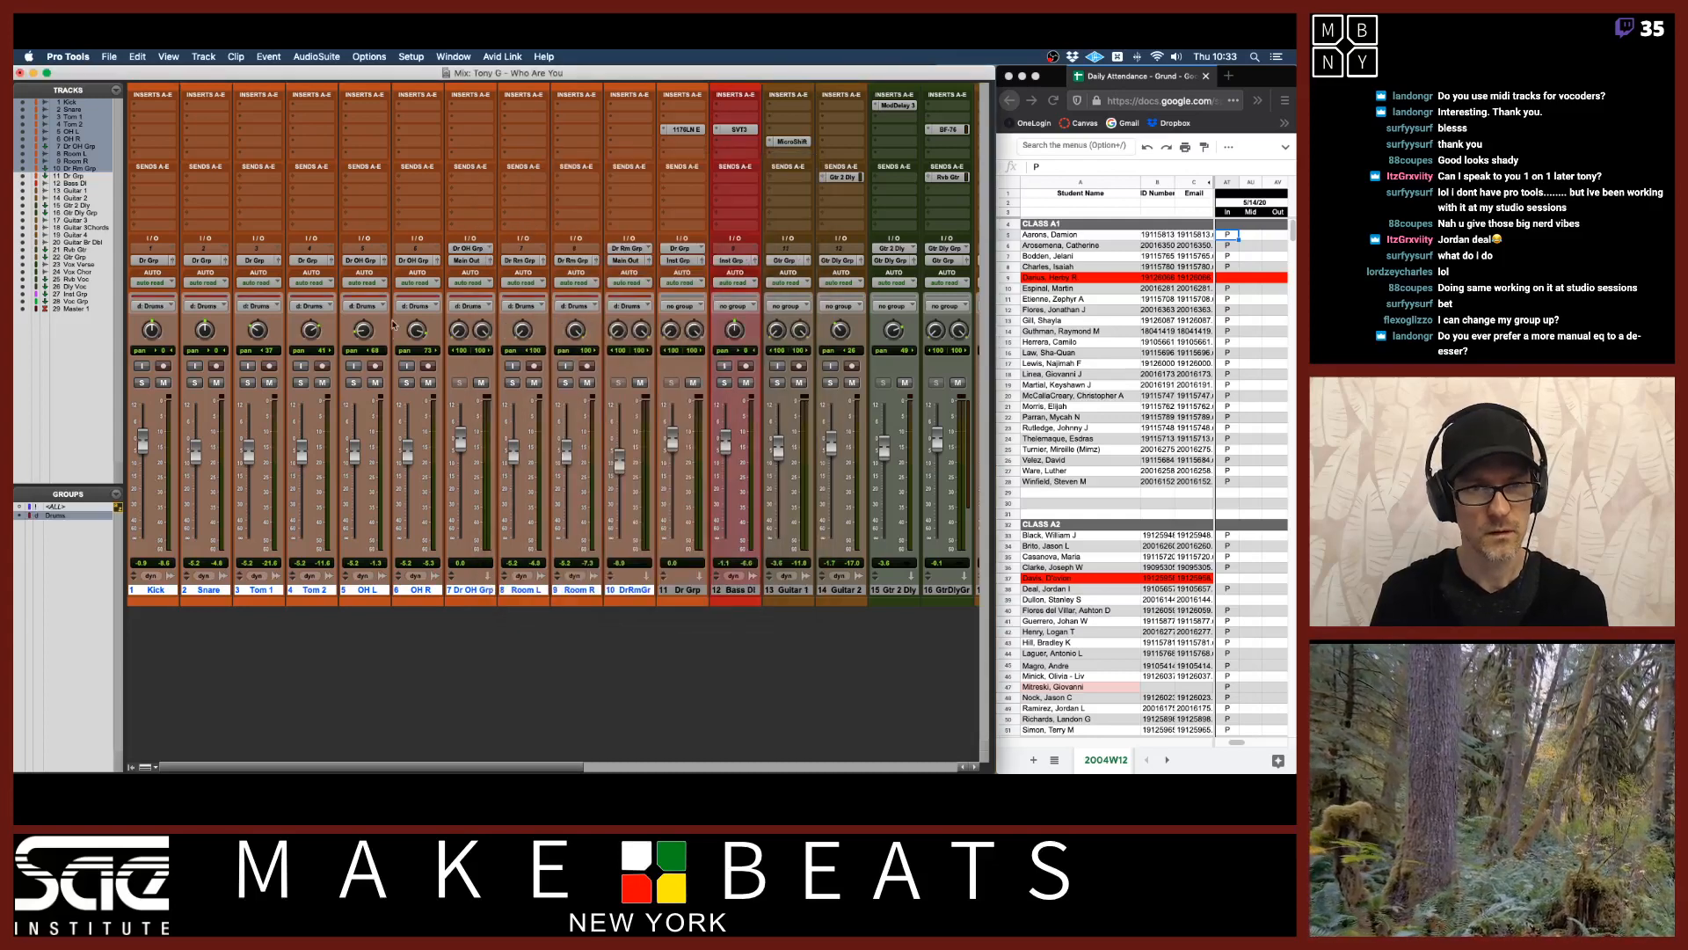
# Play the session and solo the Drums group tracks and the Bass DI track.
pyautogui.press('space')
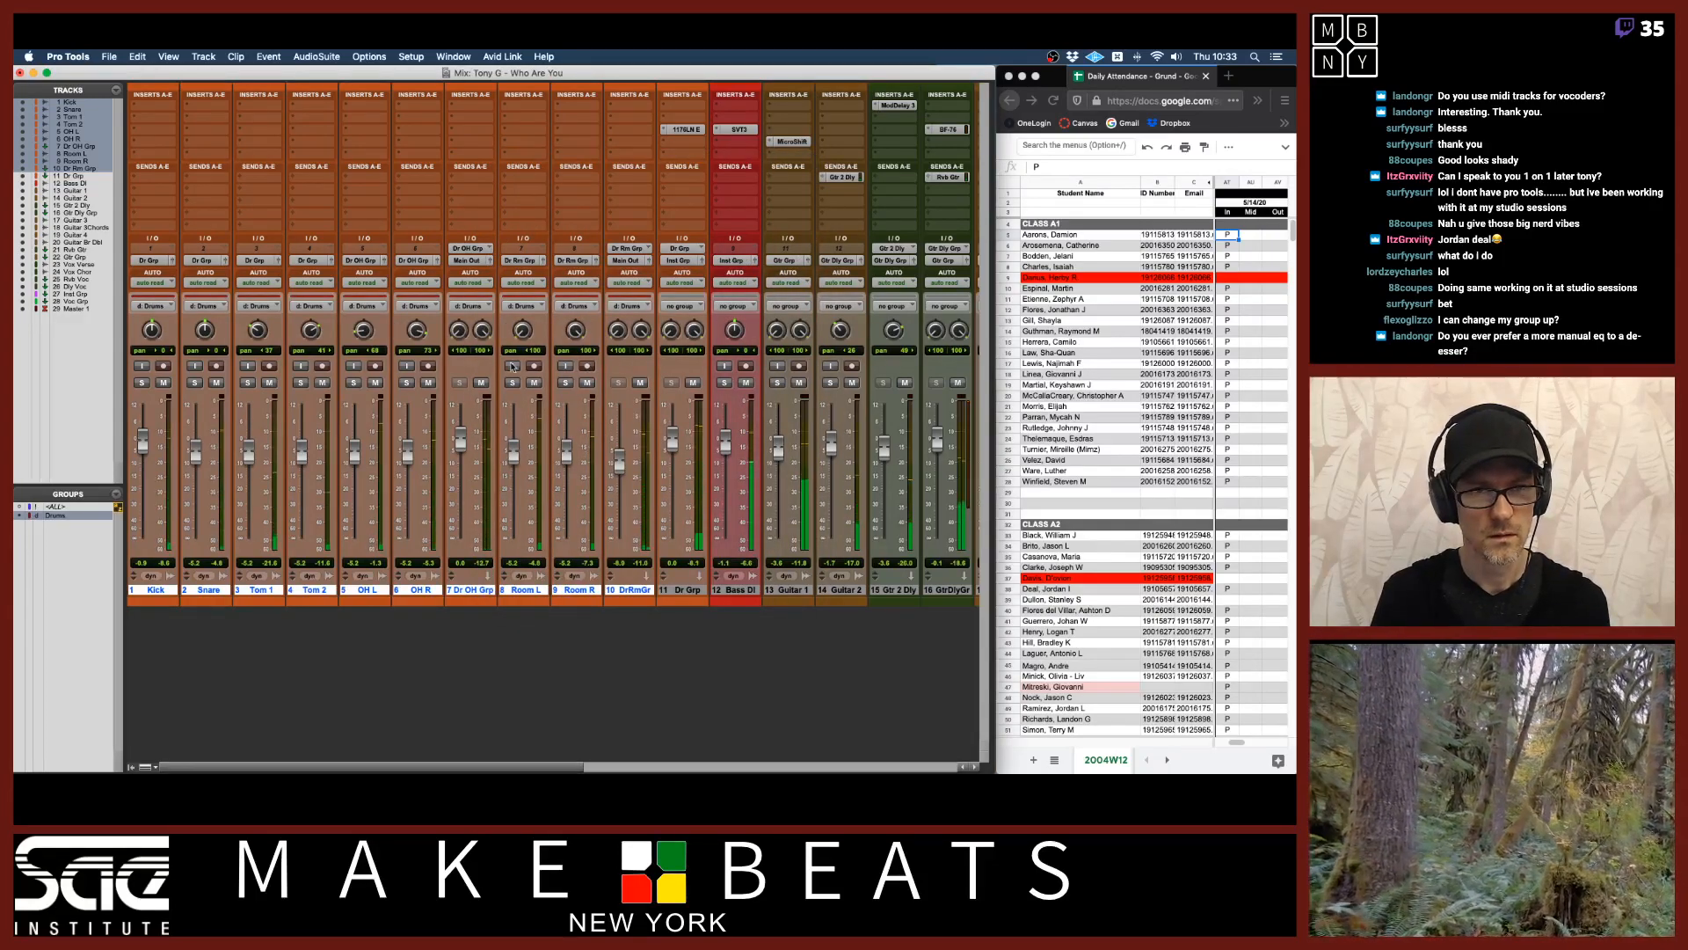
pyautogui.click(406, 383)
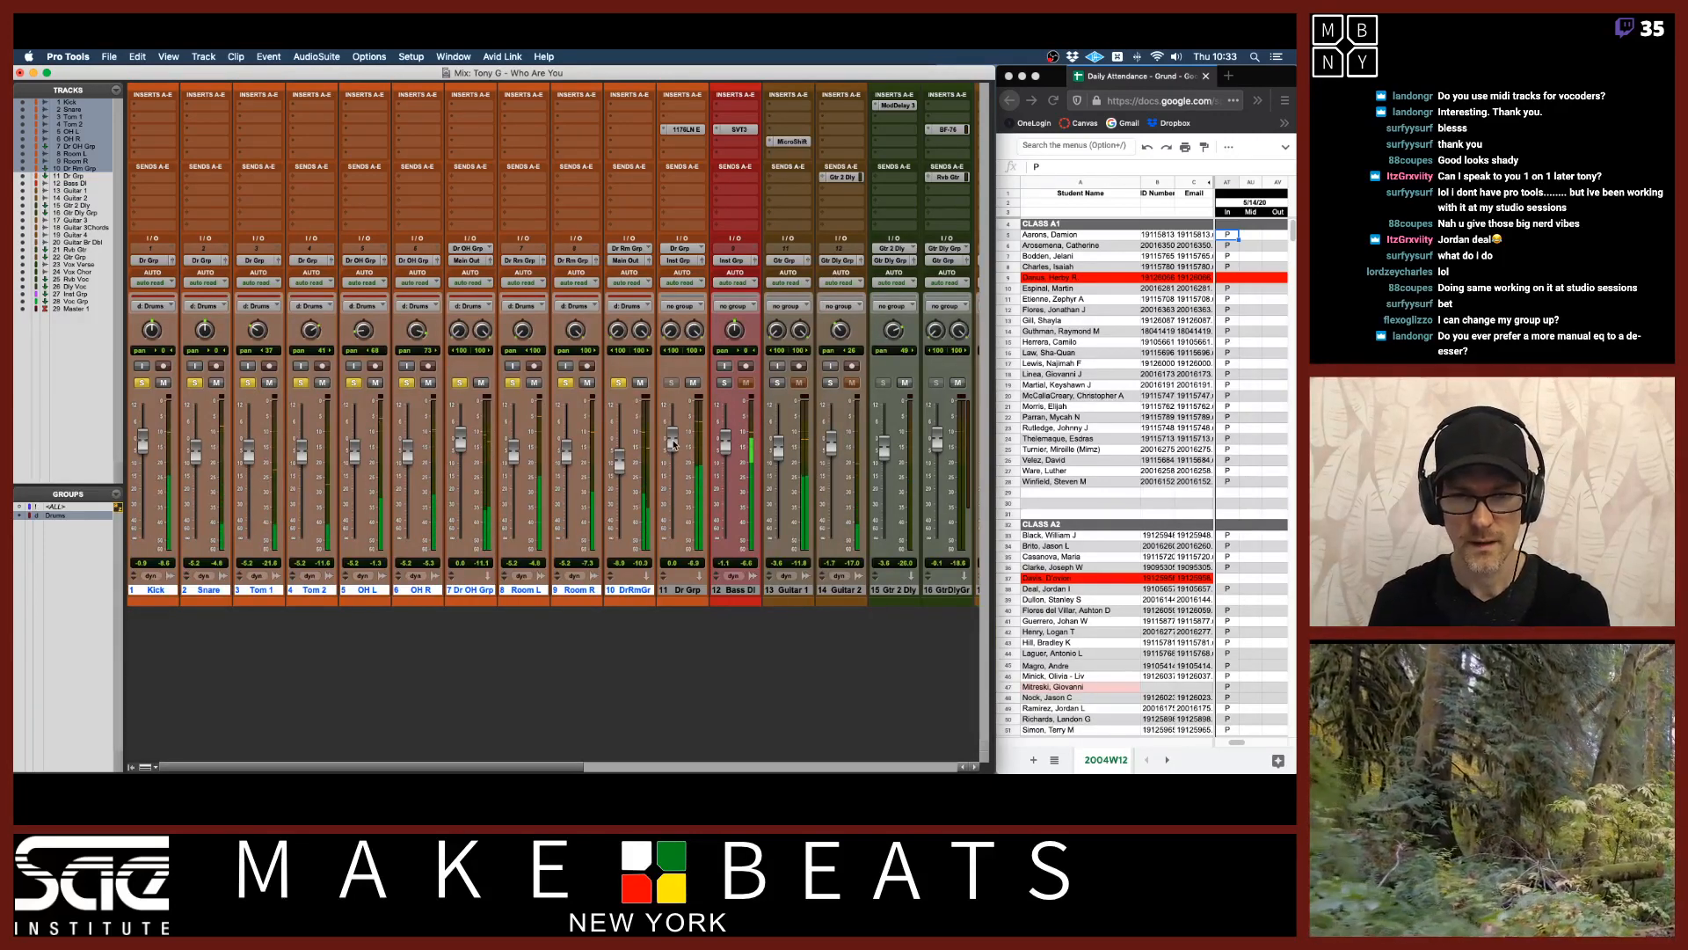
pyautogui.press('XF86AudioRaiseVolume')
pyautogui.press('XF86AudioRaiseVolume')
pyautogui.press('XF86AudioRaiseVolume')
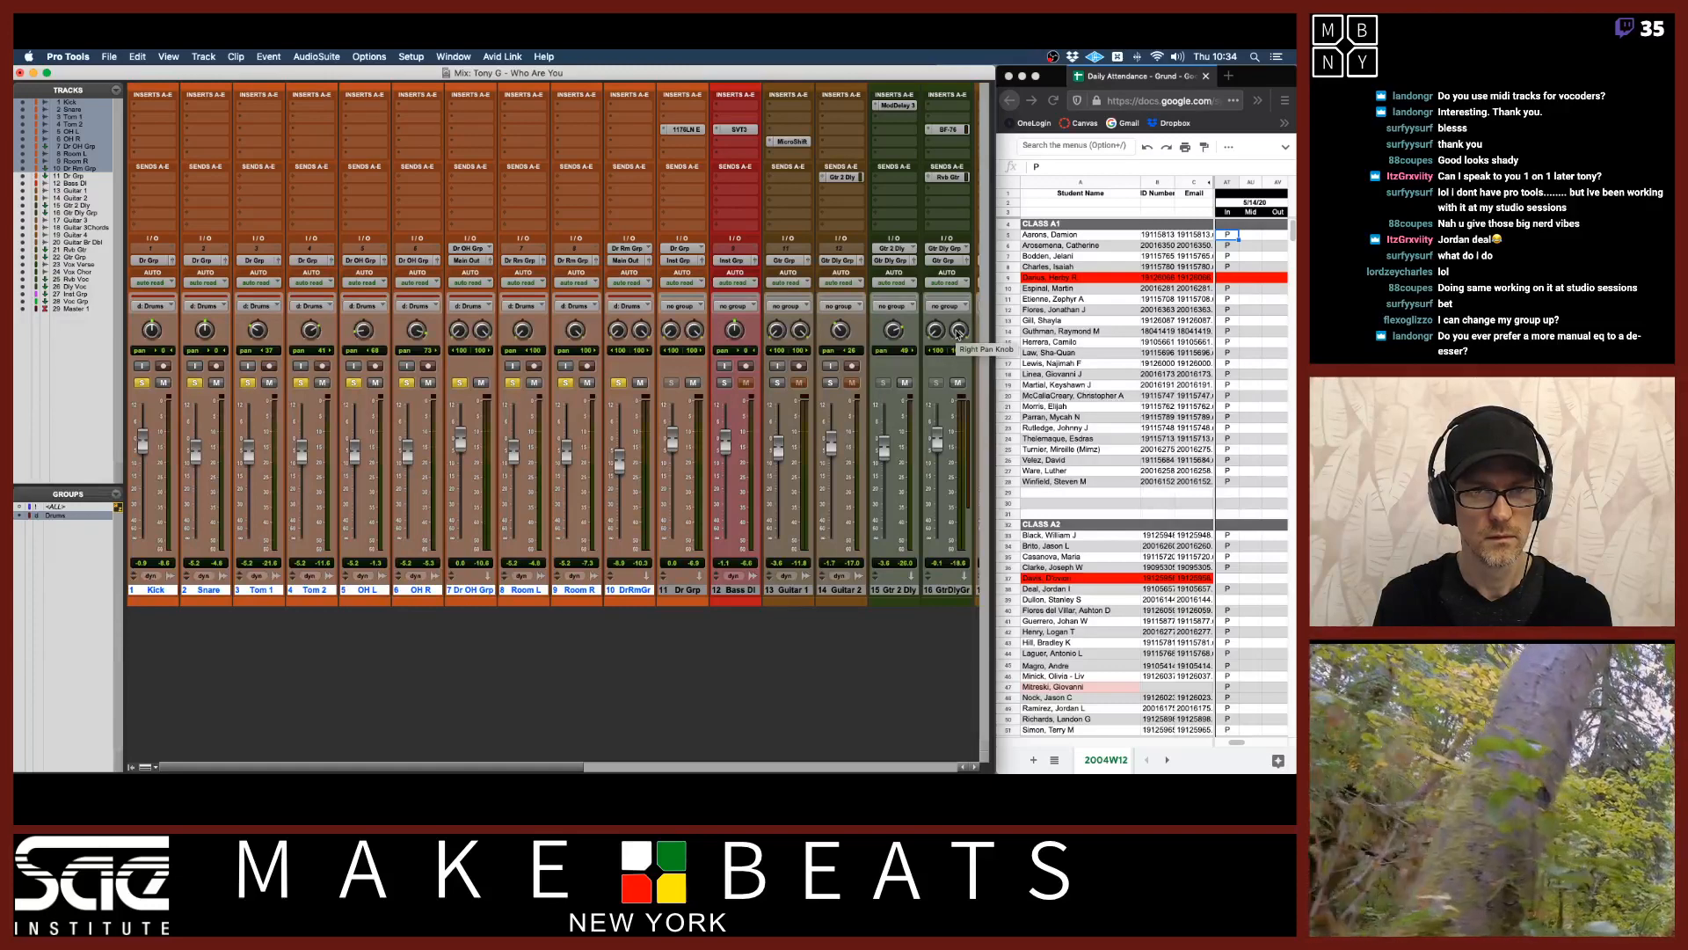
pyautogui.click(724, 383)
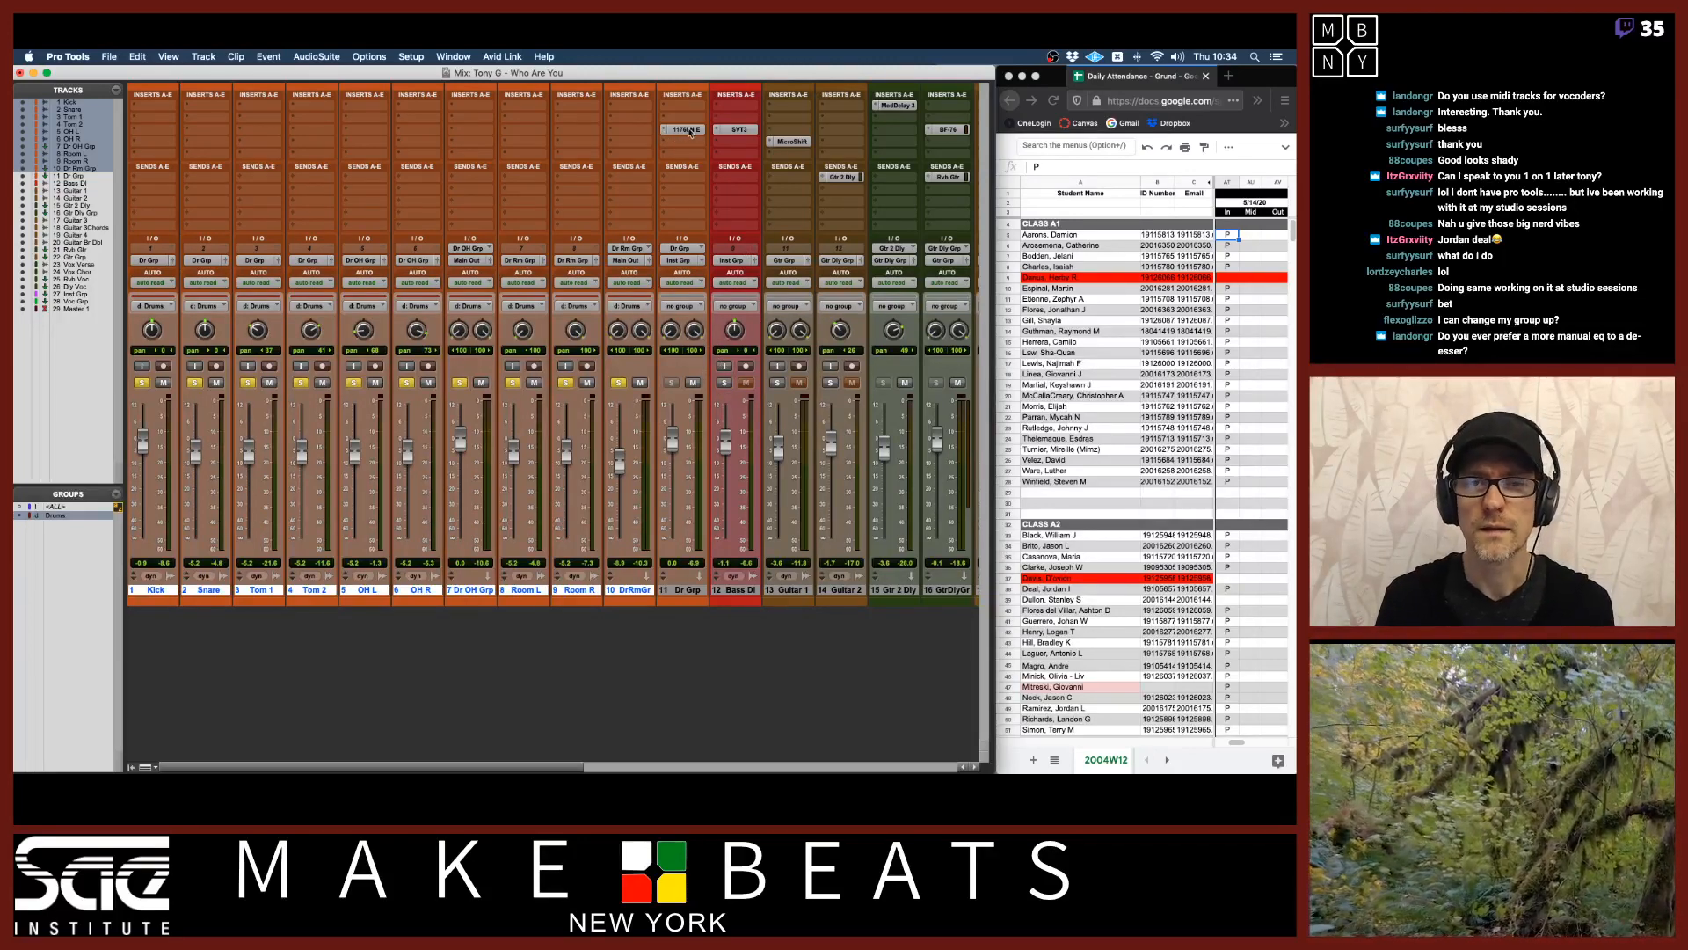
# Open the 1176LN plugin window on the Dr Grp track and close it again.
pyautogui.moveTo(691, 150); pyautogui.dragTo(691, 156)
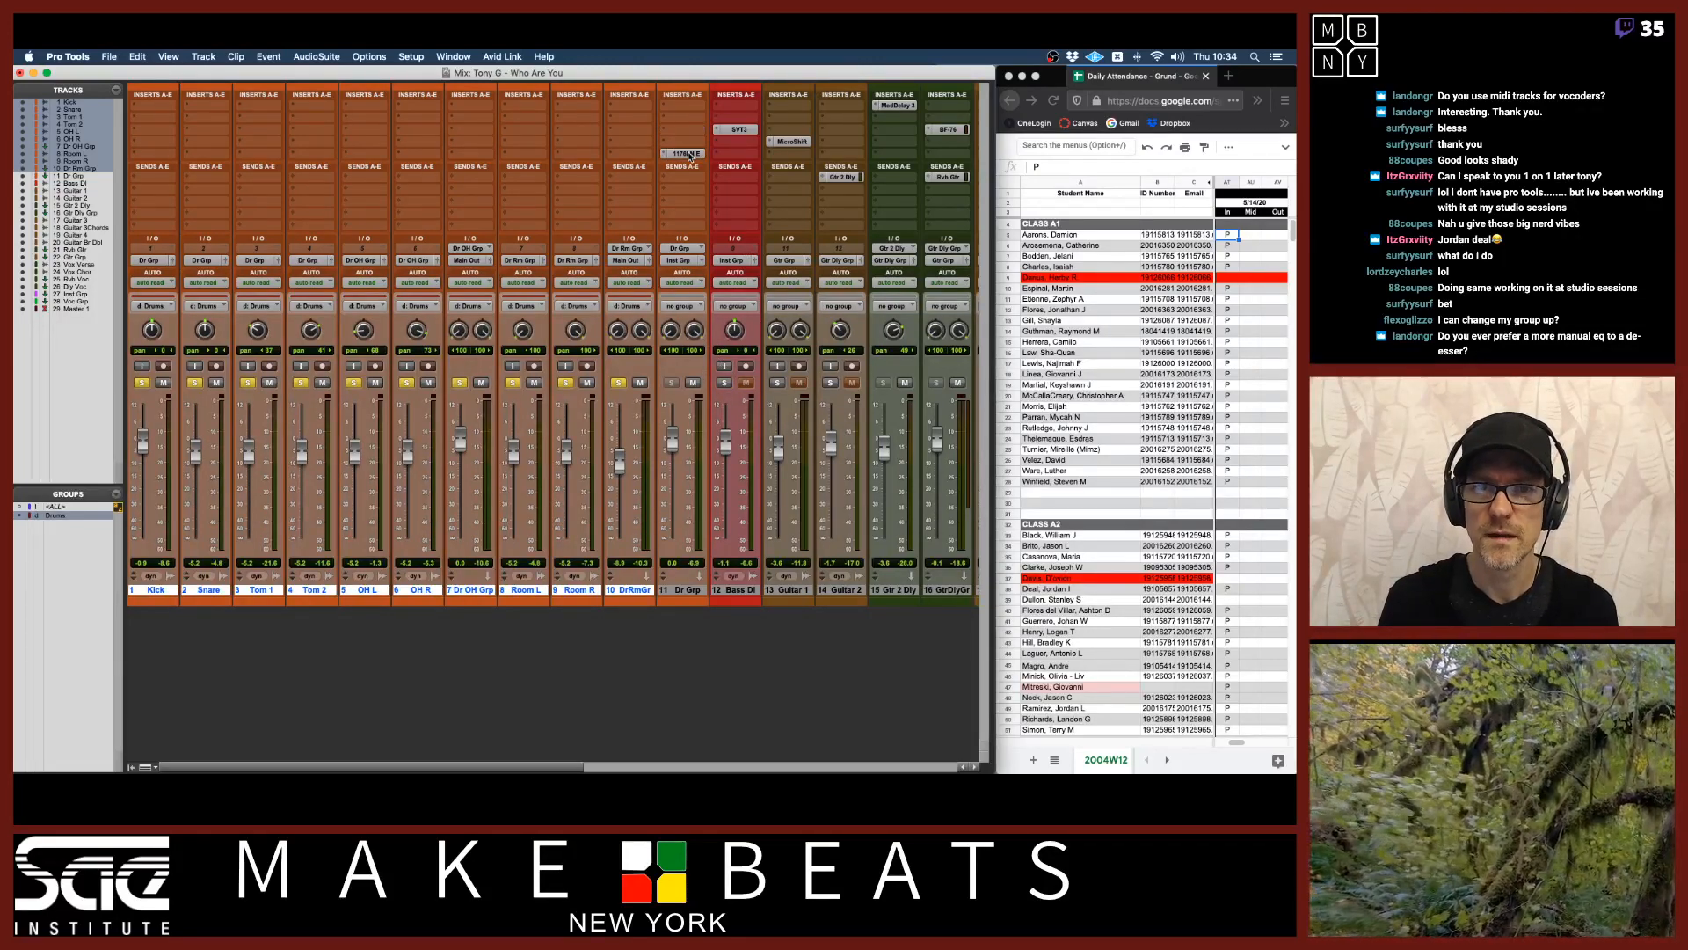
pyautogui.click(686, 154)
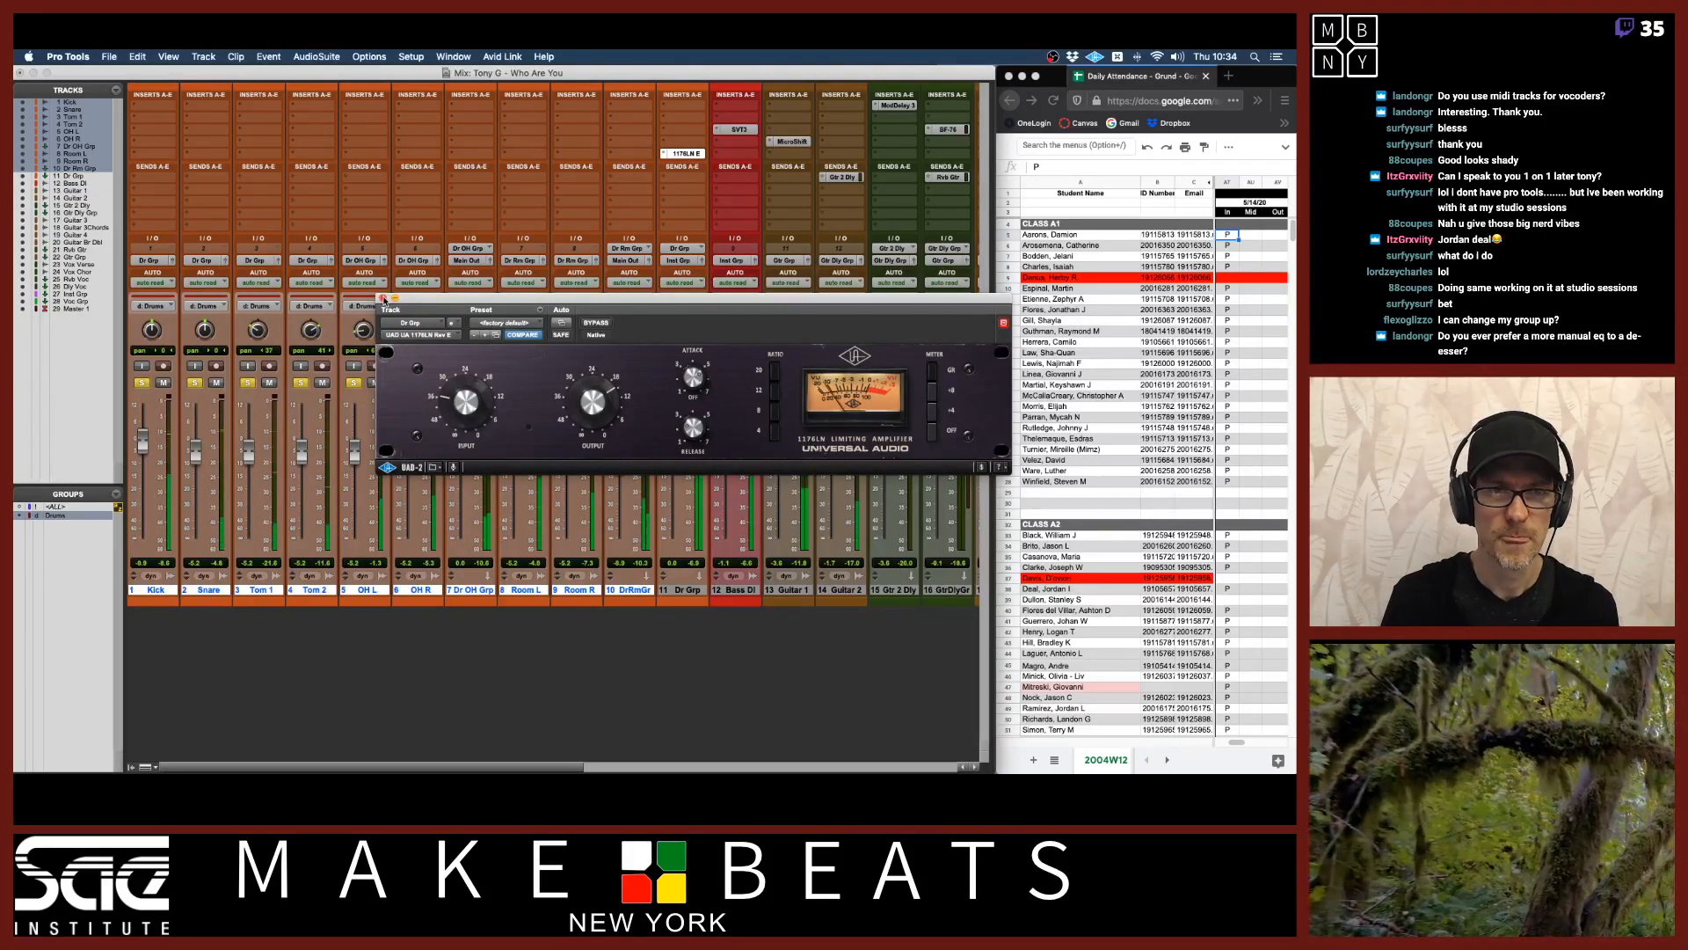
pyautogui.click(384, 299)
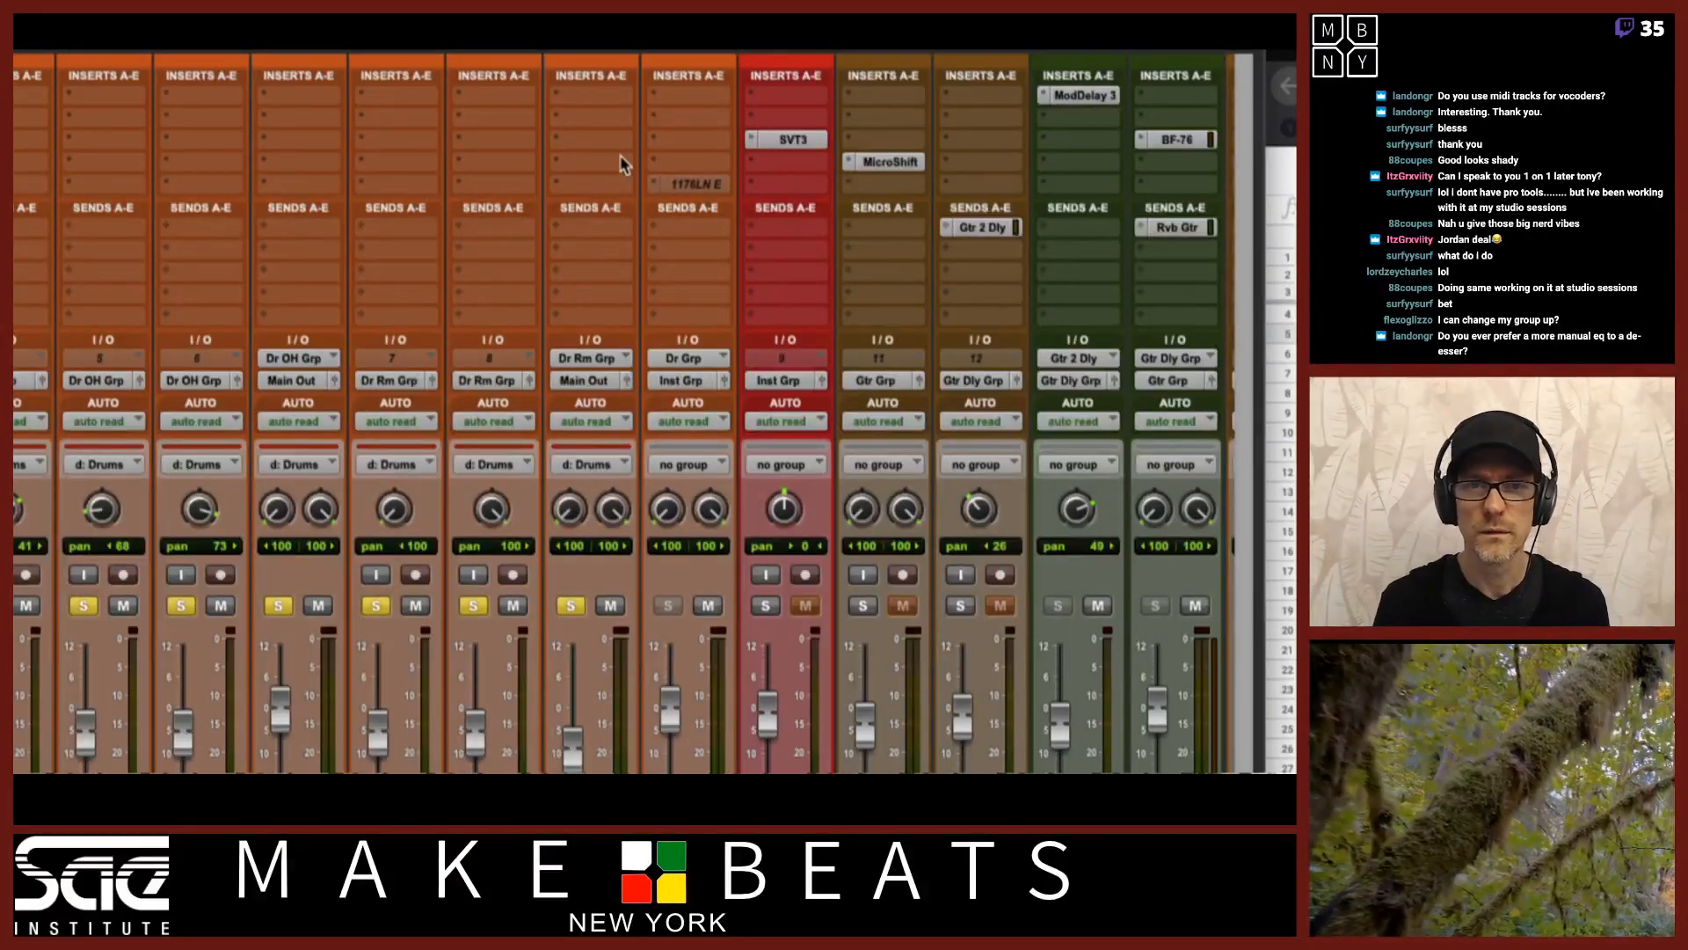
# Insert the UAD Bermuda Triangle plugin into the first insert slot of Dr Grp and reposition its window.
pyautogui.click(683, 140)
pyautogui.moveTo(686, 145)
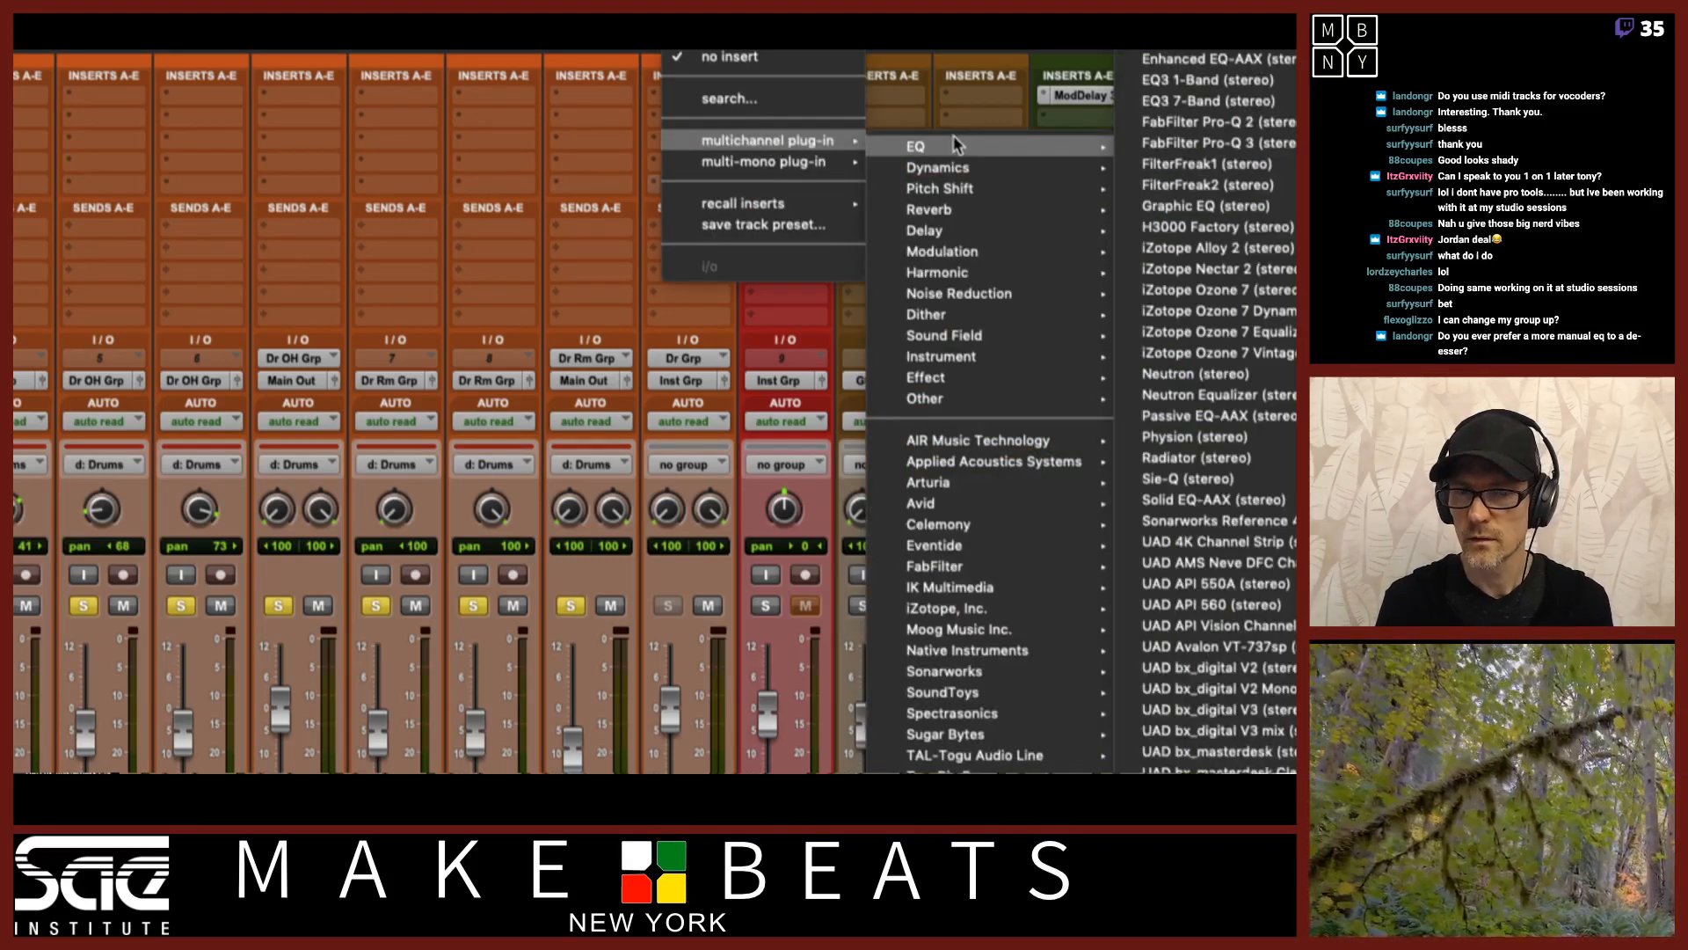
pyautogui.moveTo(944, 279)
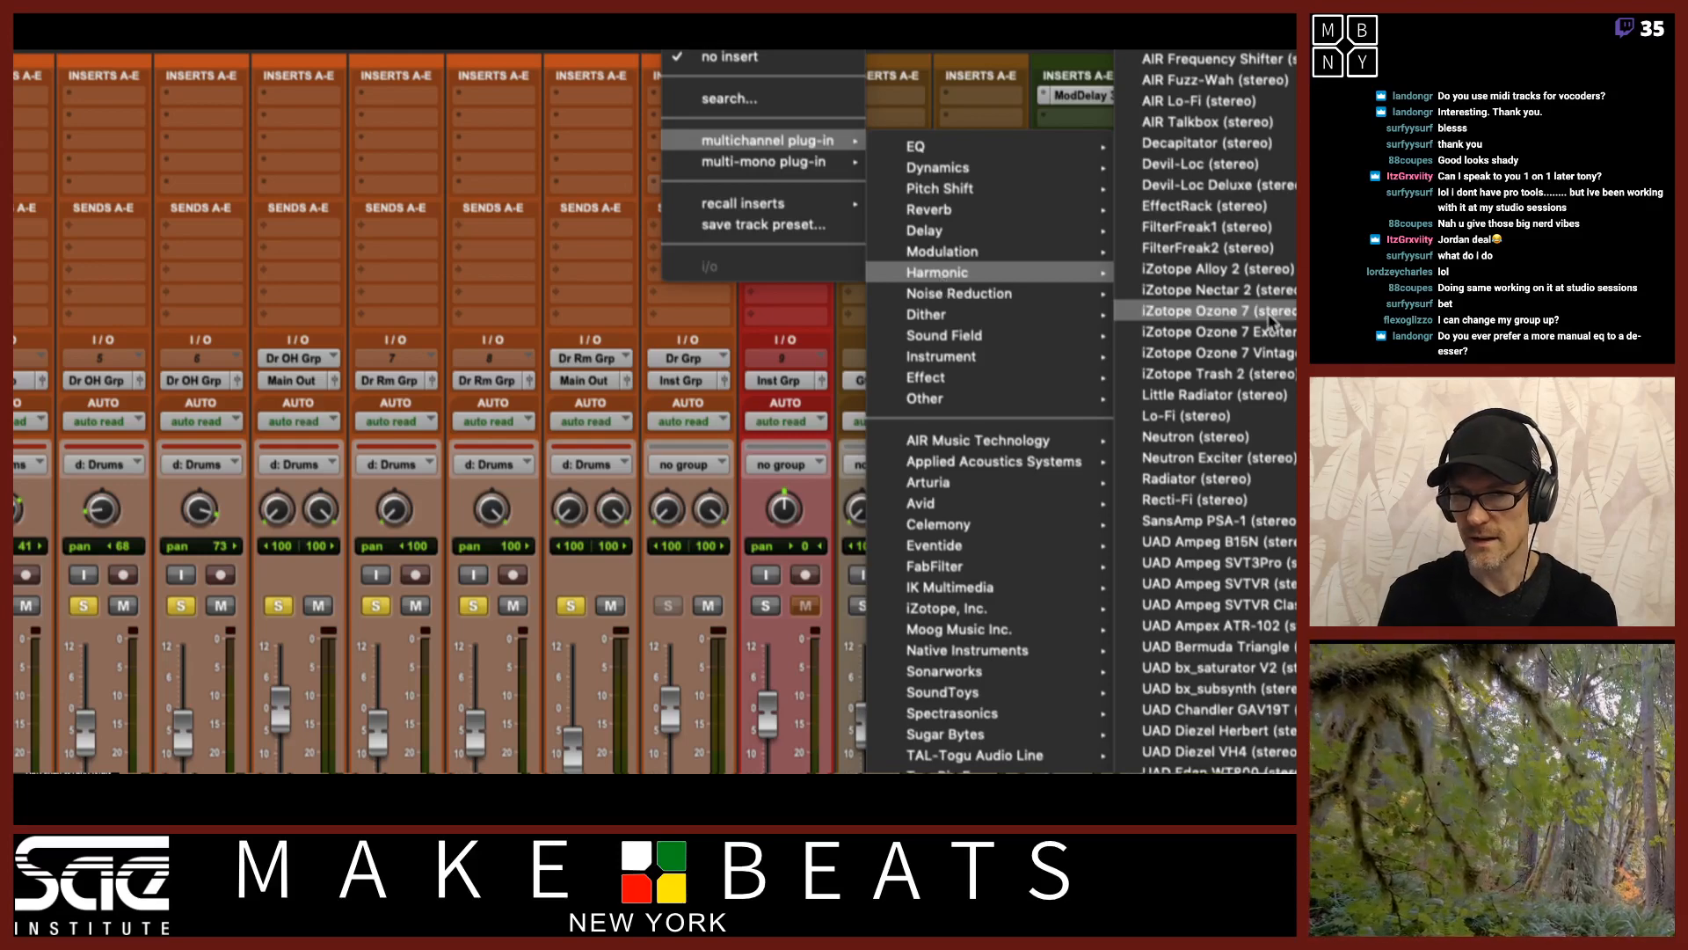
pyautogui.press('Escape')
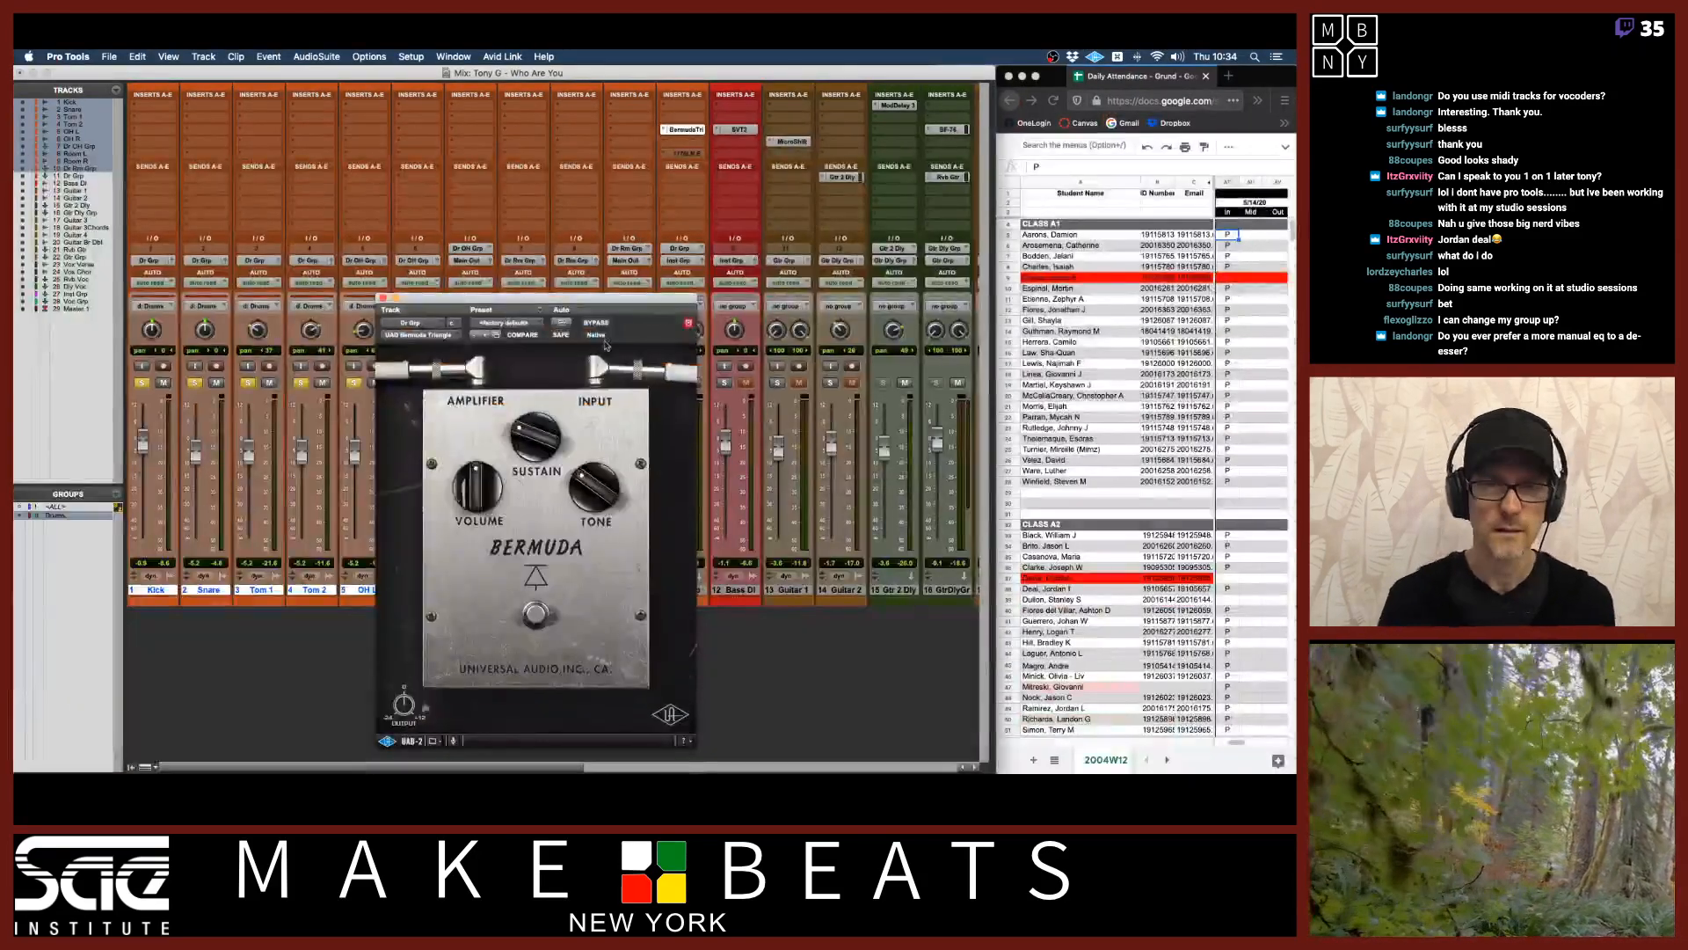
pyautogui.moveTo(613, 302); pyautogui.dragTo(474, 204)
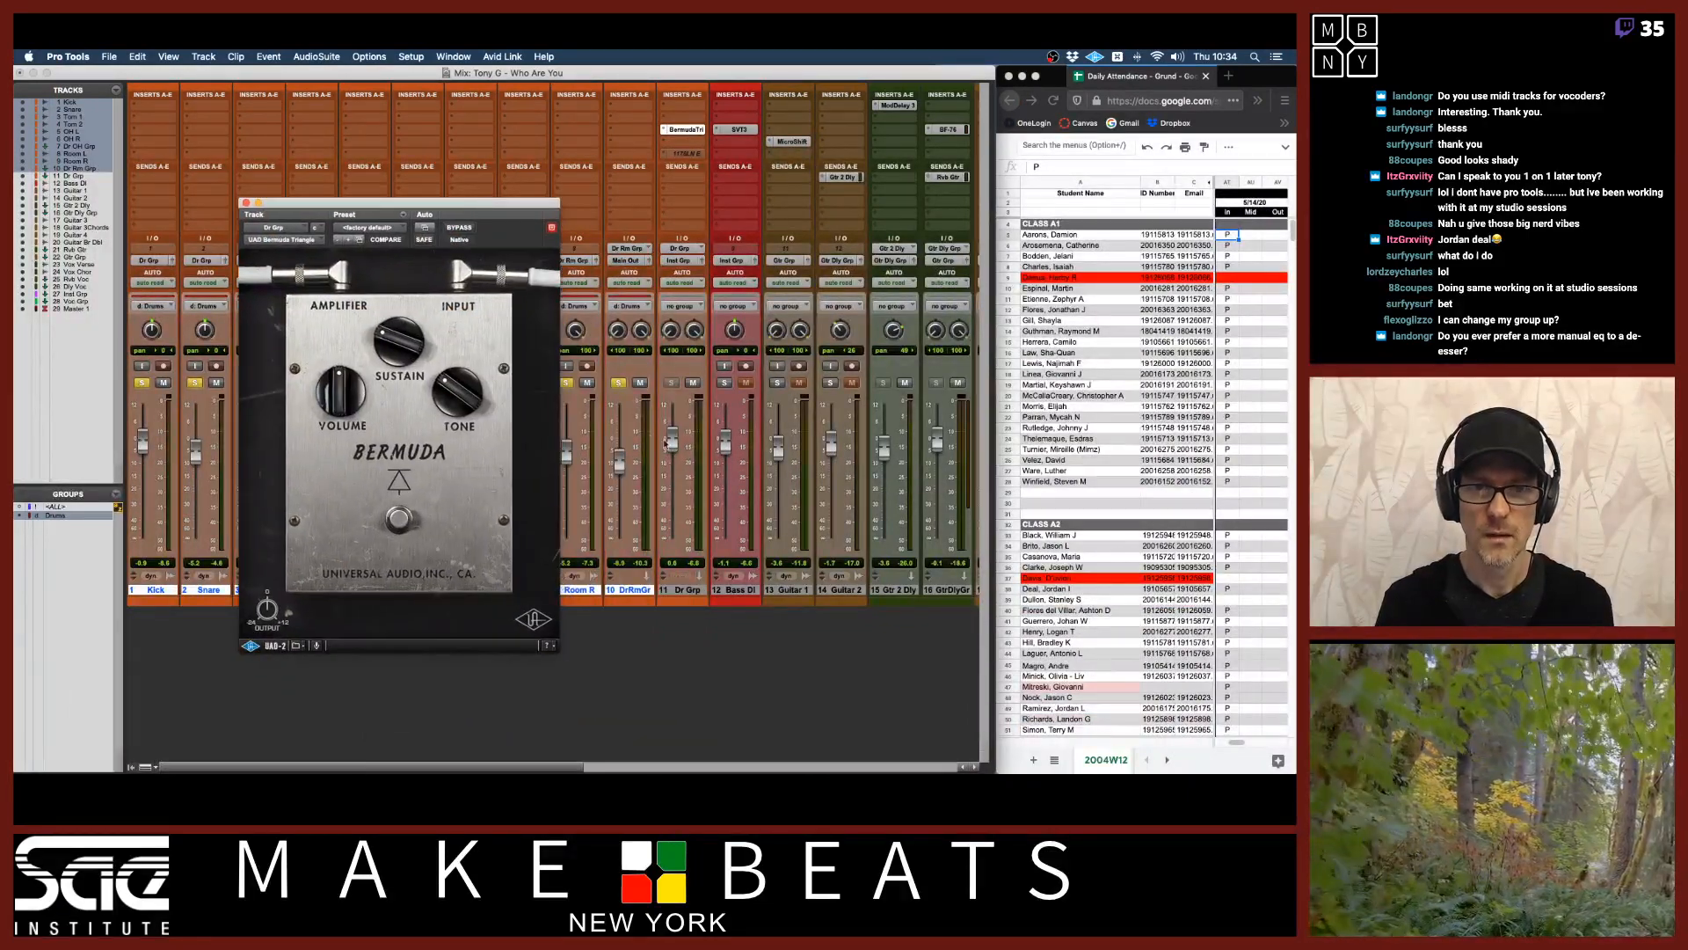
# Adjust the Bermuda Triangle's Tone and Volume knobs on the drum group.
pyautogui.moveTo(673, 457)
pyautogui.mouseDown()
pyautogui.moveTo(672, 475)
pyautogui.moveTo(673, 457)
pyautogui.mouseUp()
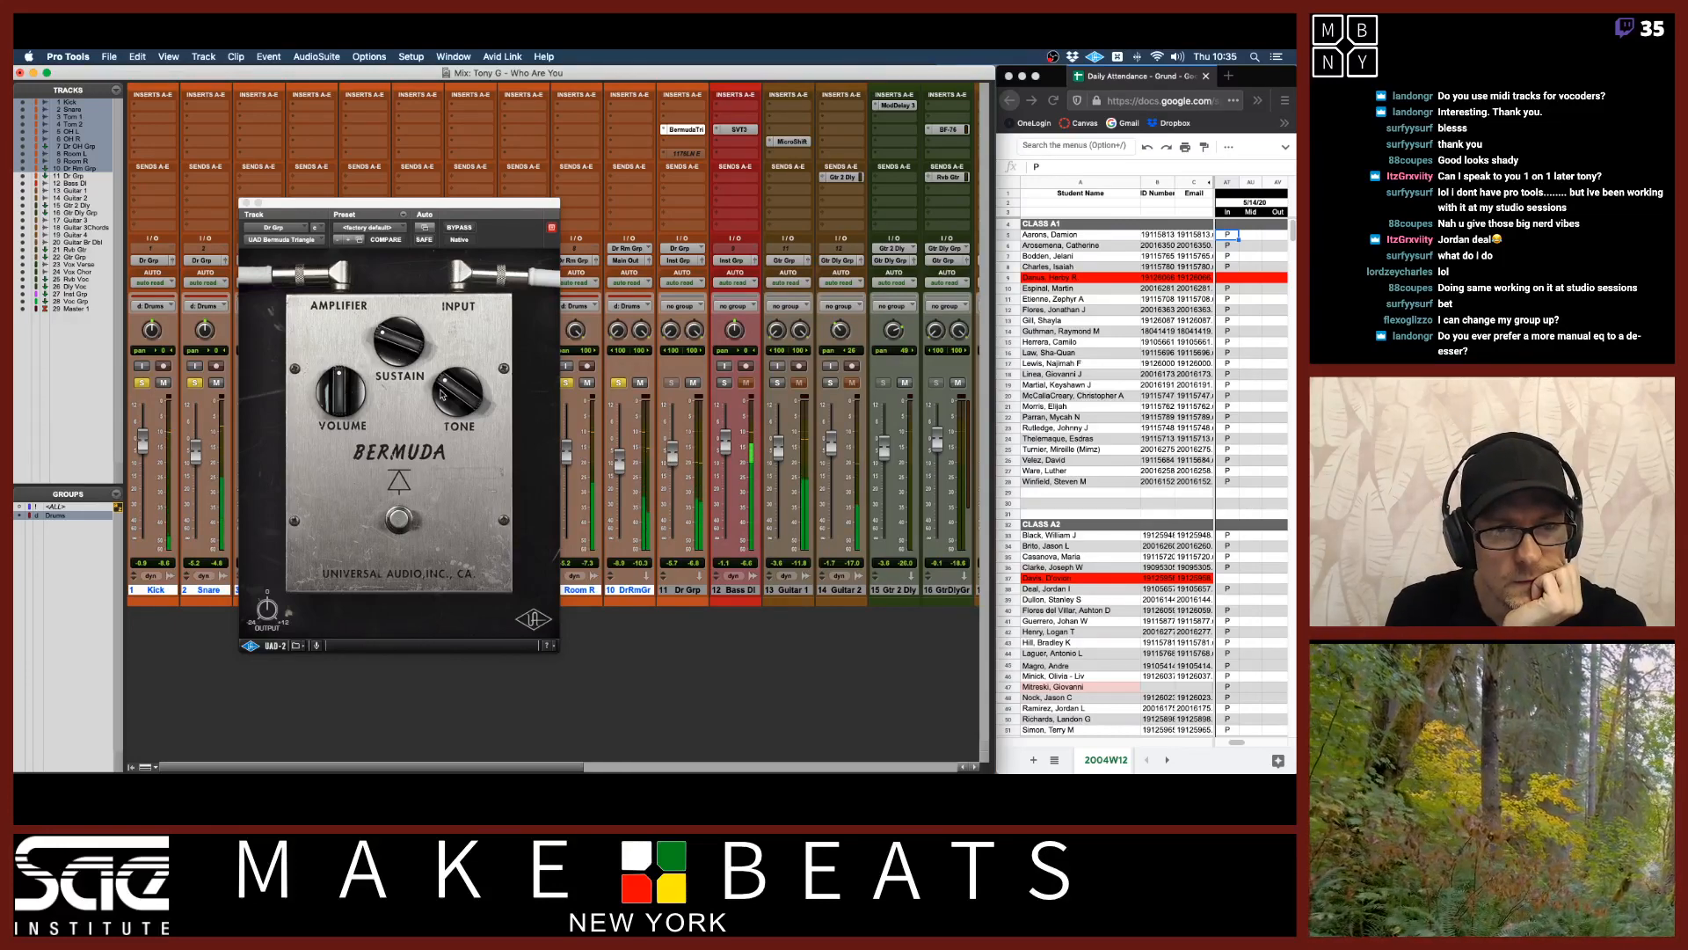
pyautogui.moveTo(446, 382); pyautogui.dragTo(446, 351)
pyautogui.moveTo(340, 387); pyautogui.dragTo(406, 248)
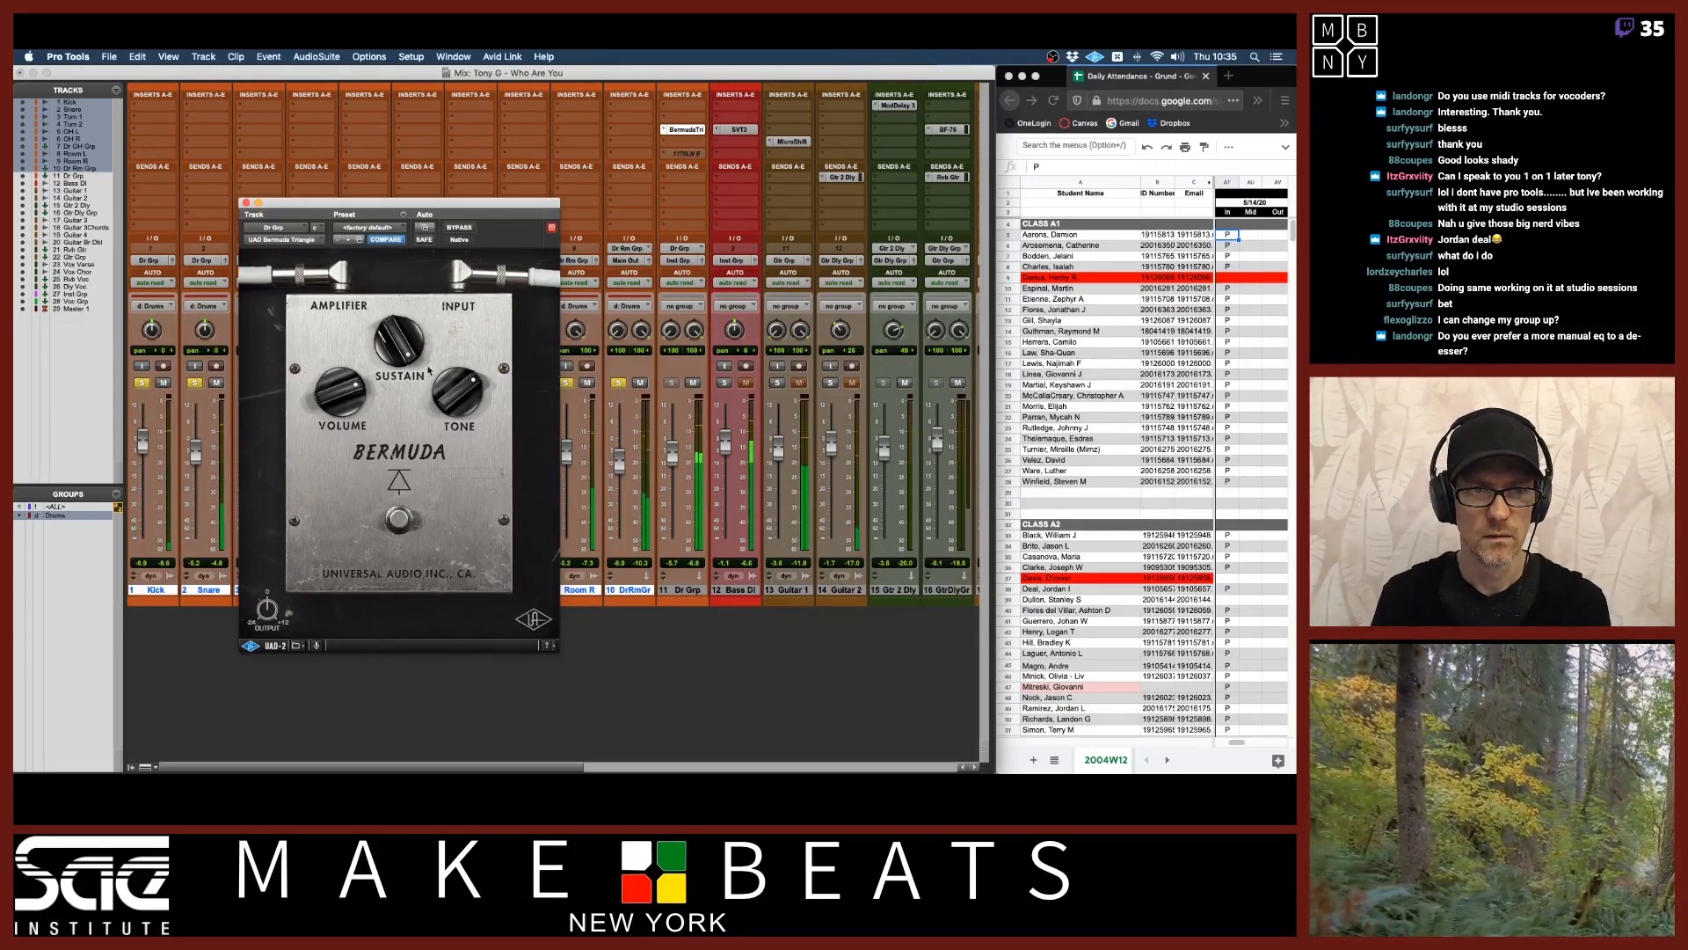
pyautogui.moveTo(448, 387); pyautogui.dragTo(447, 429)
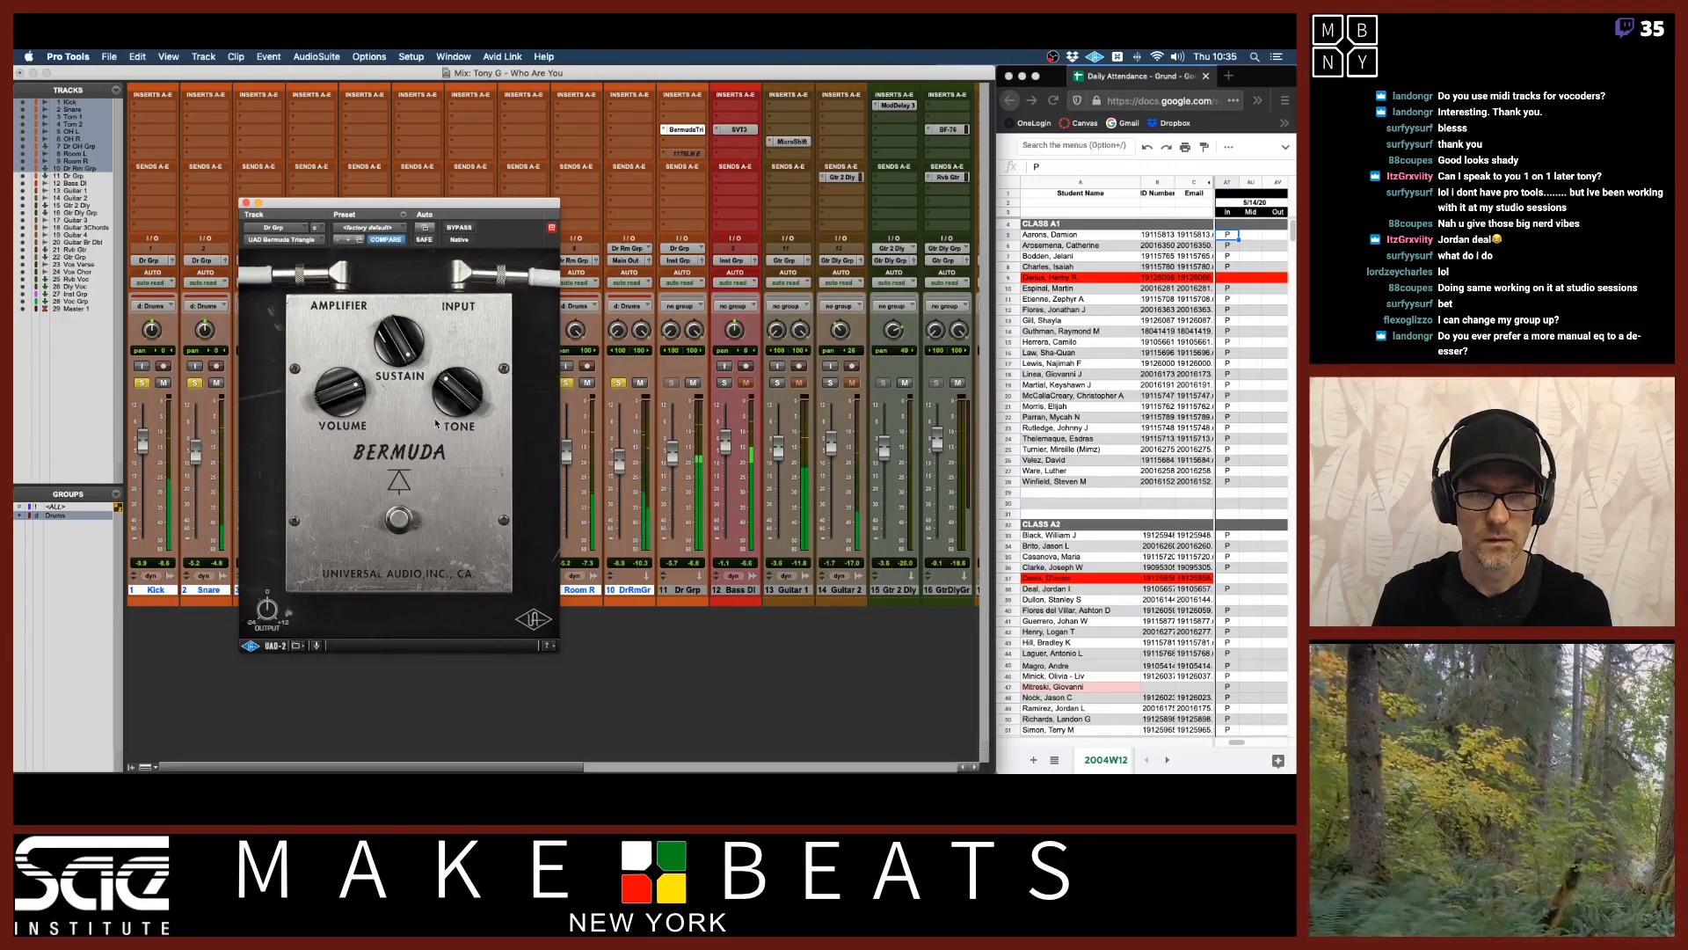
# Raise the Bermuda Triangle's volume slightly and insert EQ3 1-Band (stereo) into the empty slot above it on Dr Grp.
pyautogui.moveTo(329, 399); pyautogui.dragTo(329, 376)
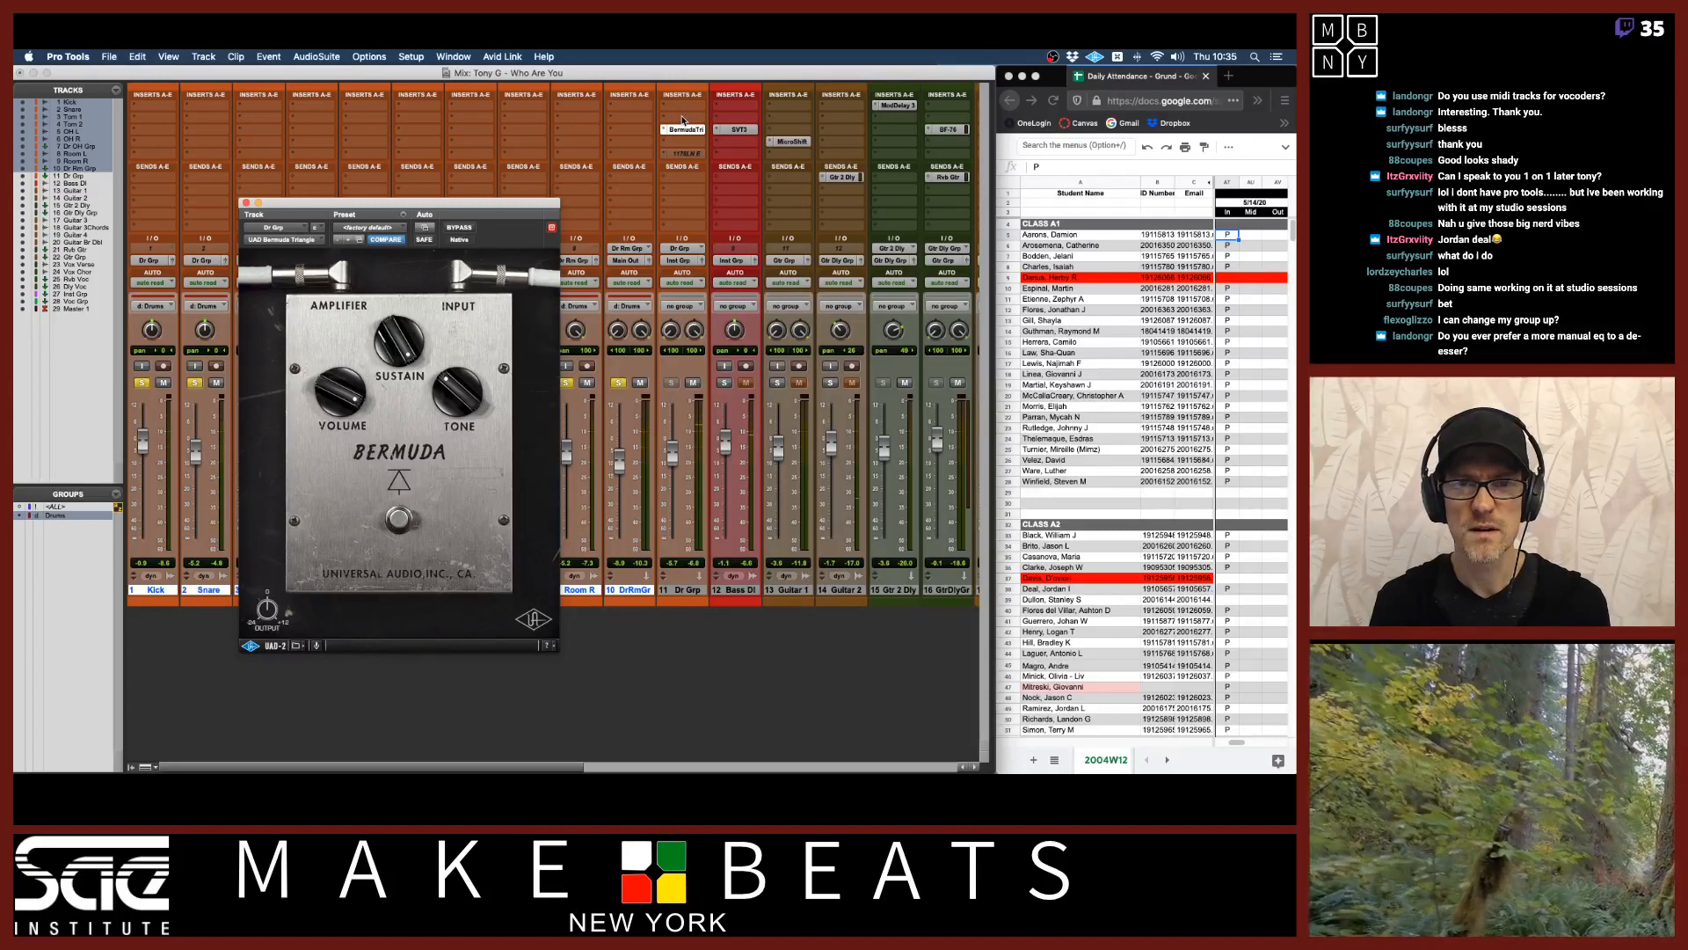
pyautogui.click(683, 121)
pyautogui.moveTo(723, 118)
pyautogui.moveTo(807, 120)
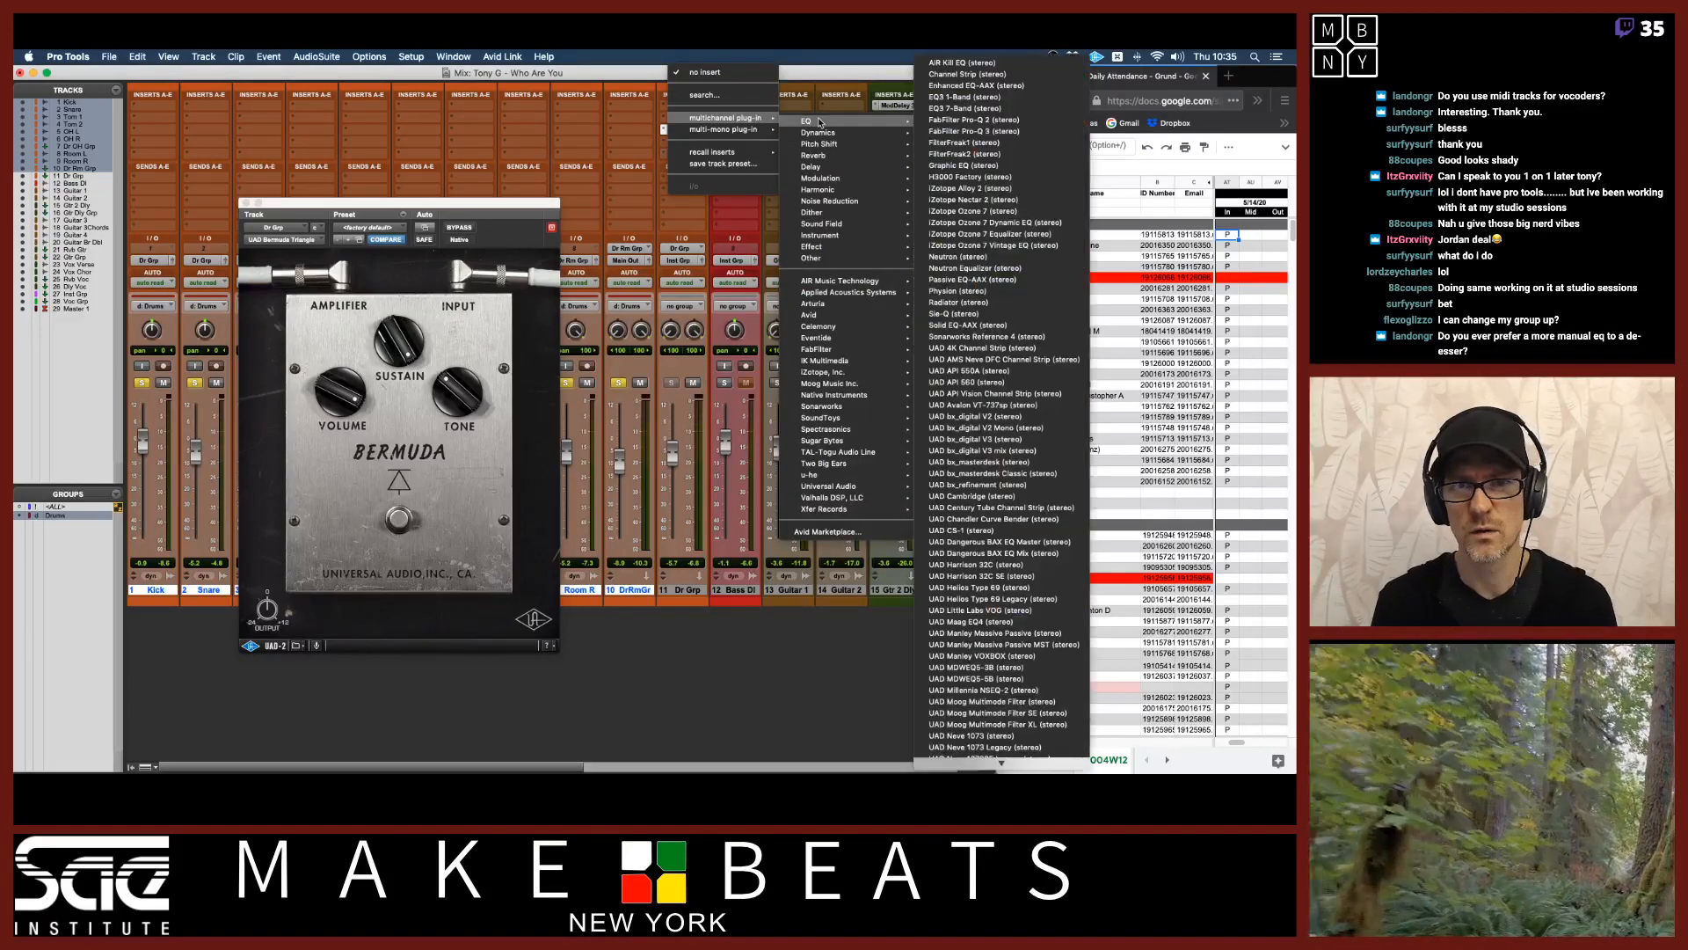
pyautogui.click(958, 97)
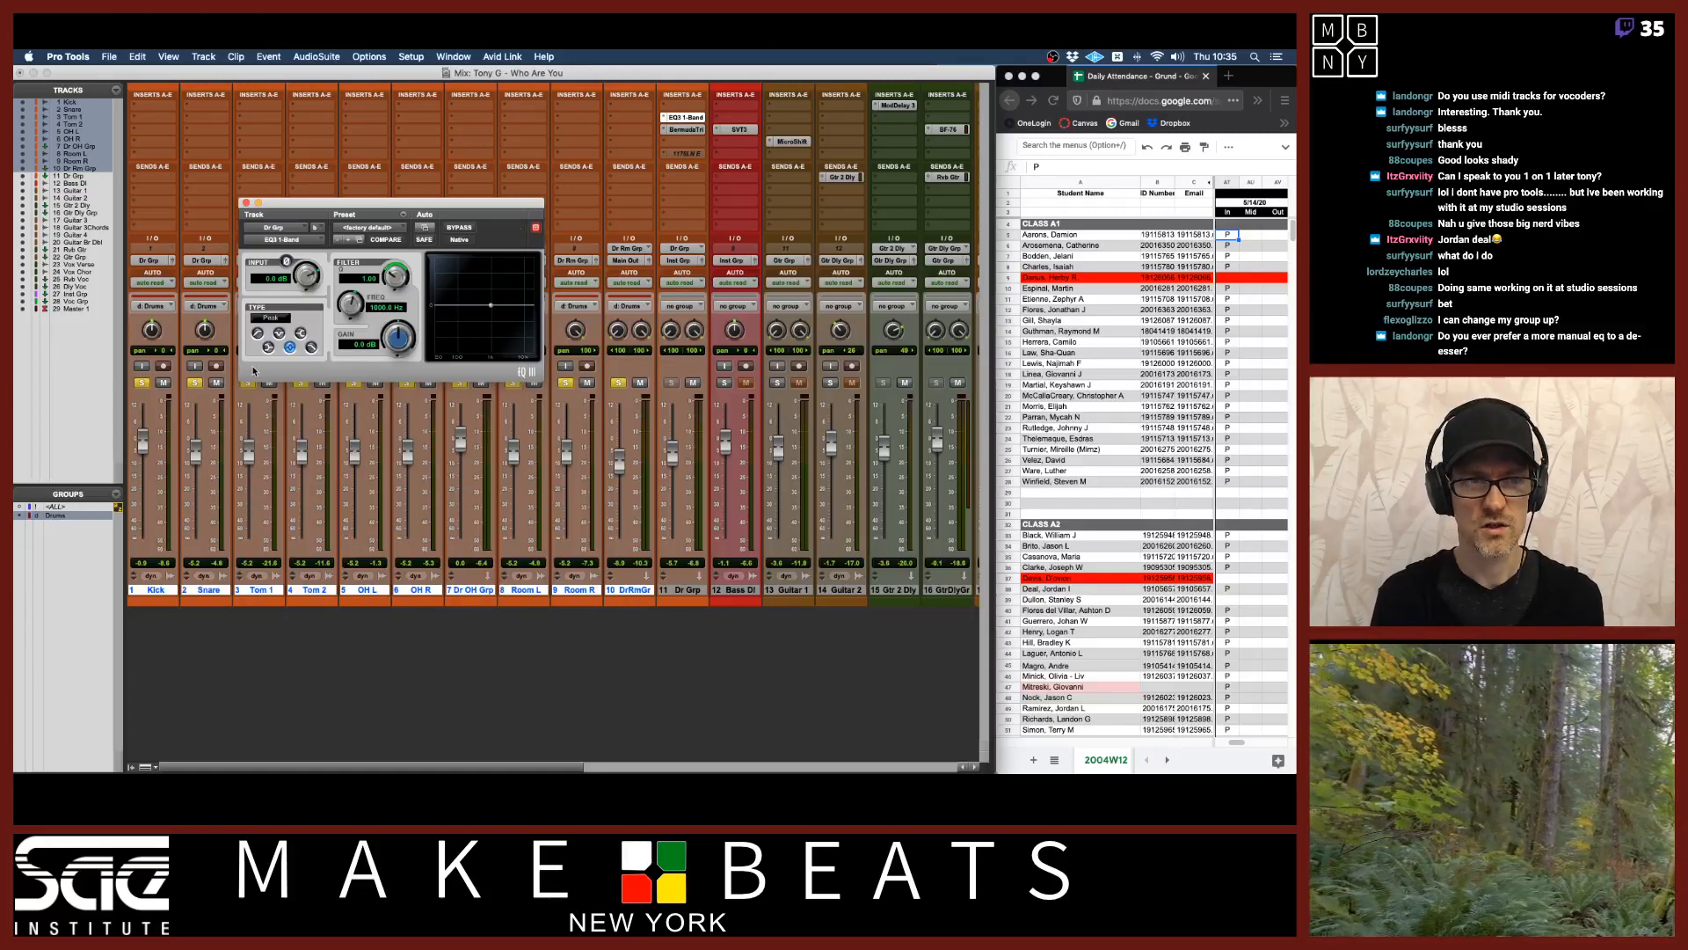
# Set the EQ3 1-Band filter type to High-Pass with a frequency of 500 Hz.
pyautogui.click(259, 333)
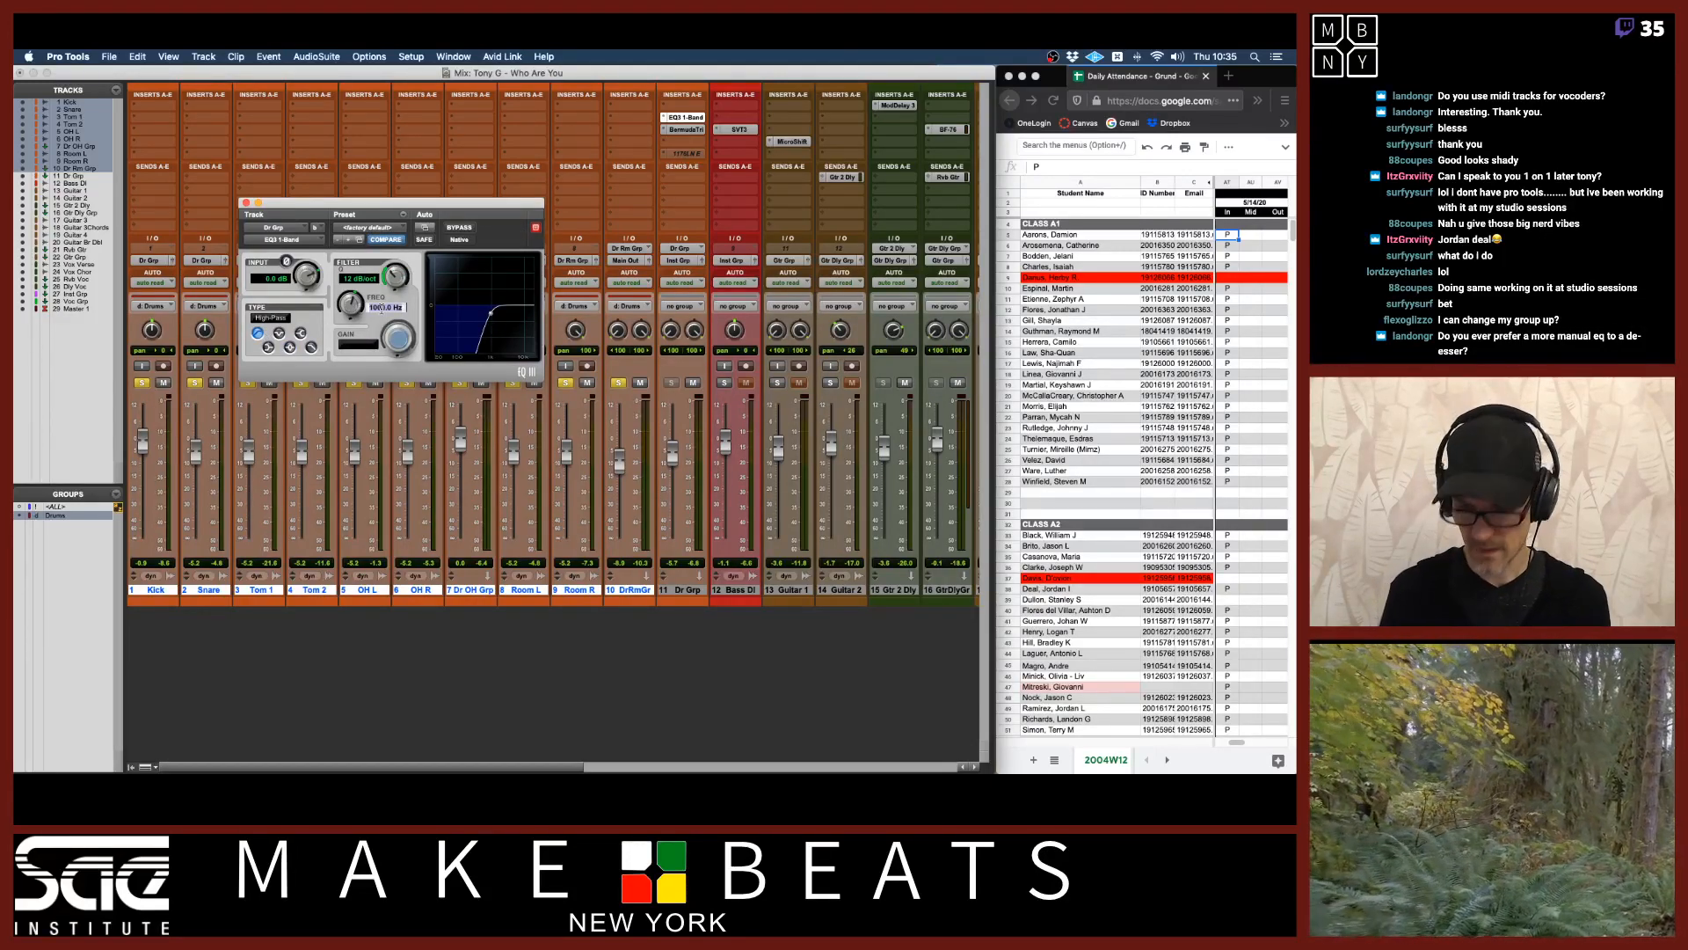
pyautogui.click(381, 308)
pyautogui.write('50')
pyautogui.press('Return')
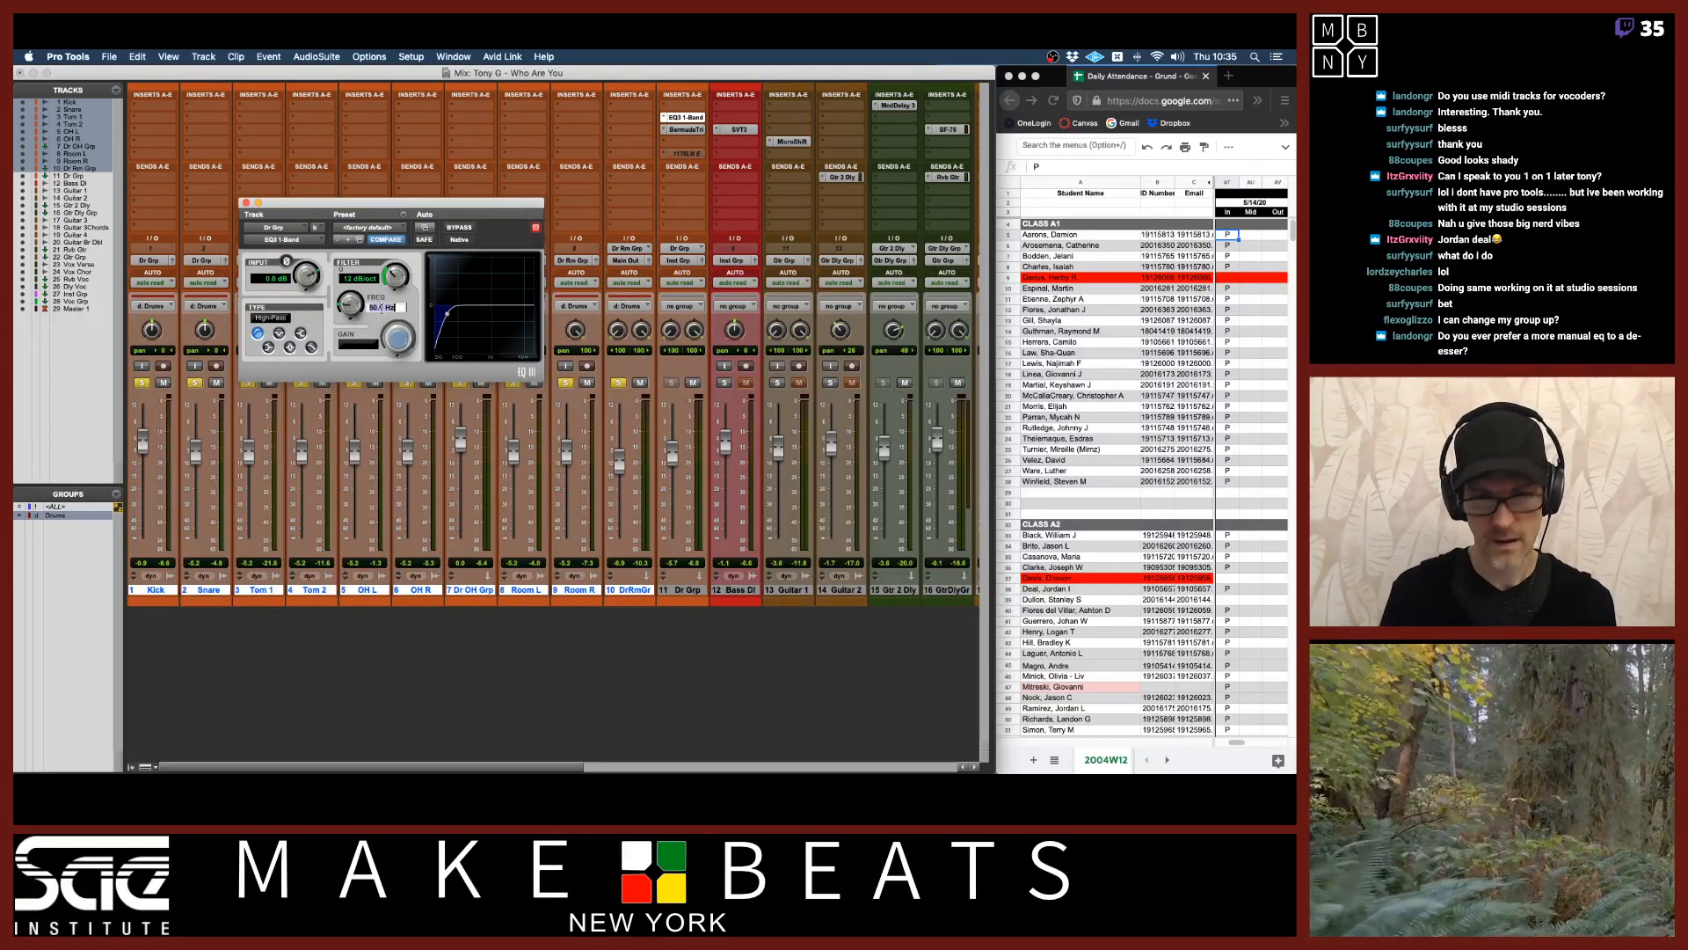
pyautogui.press('Return')
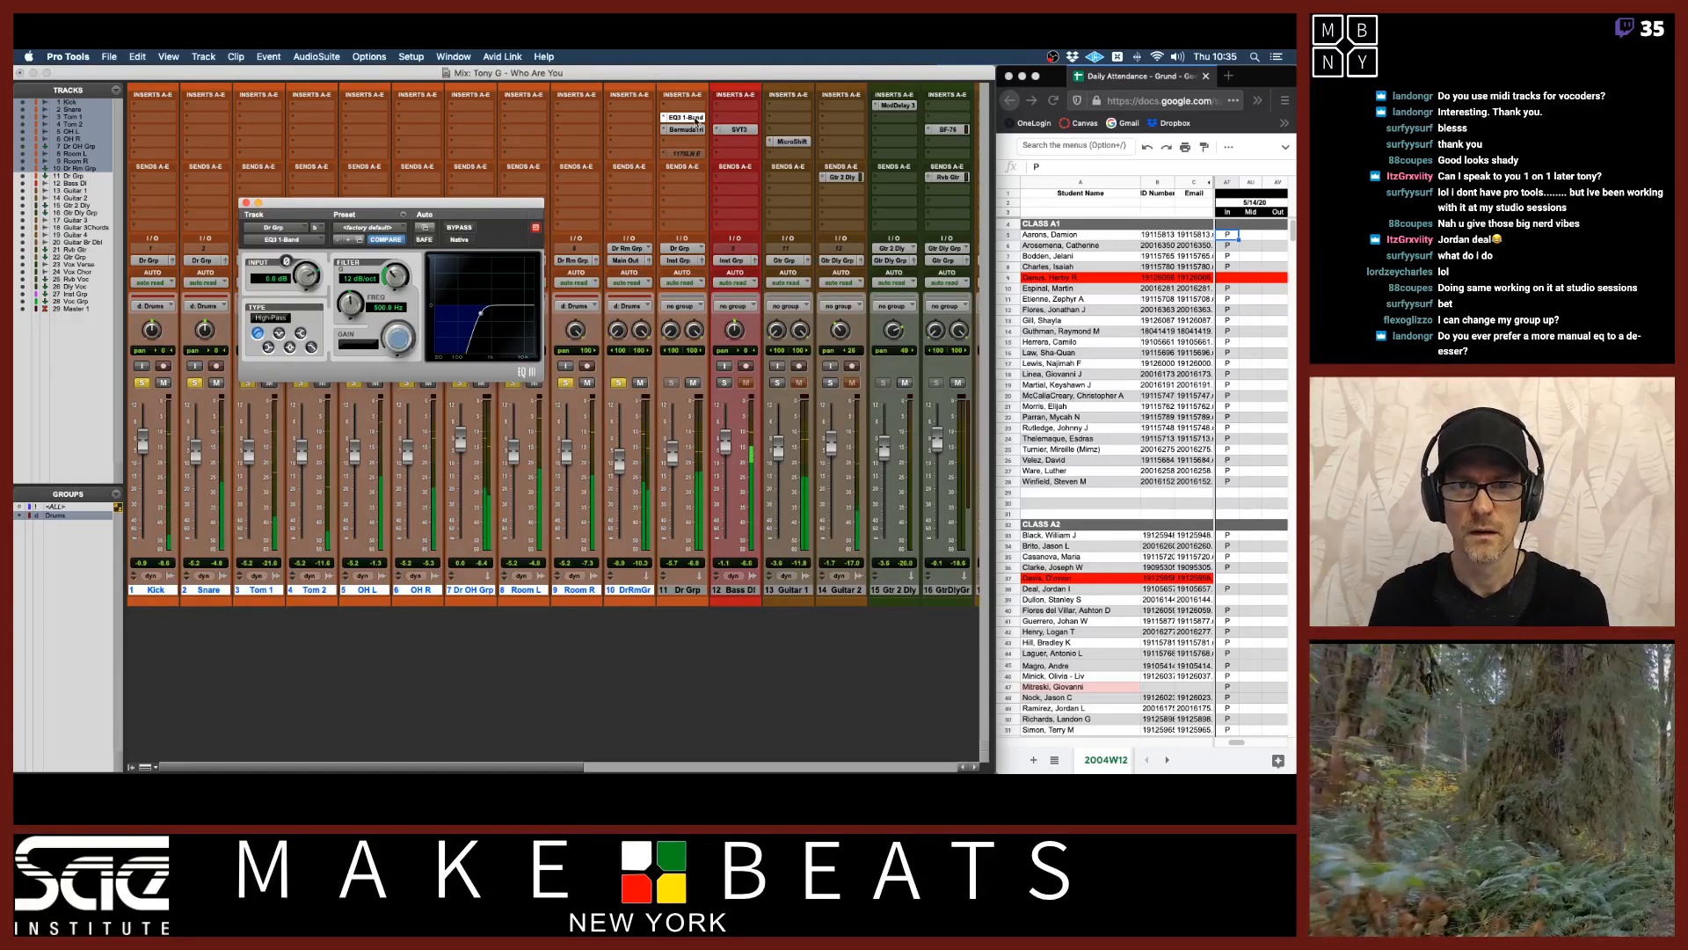
pyautogui.moveTo(395, 276); pyautogui.dragTo(394, 276)
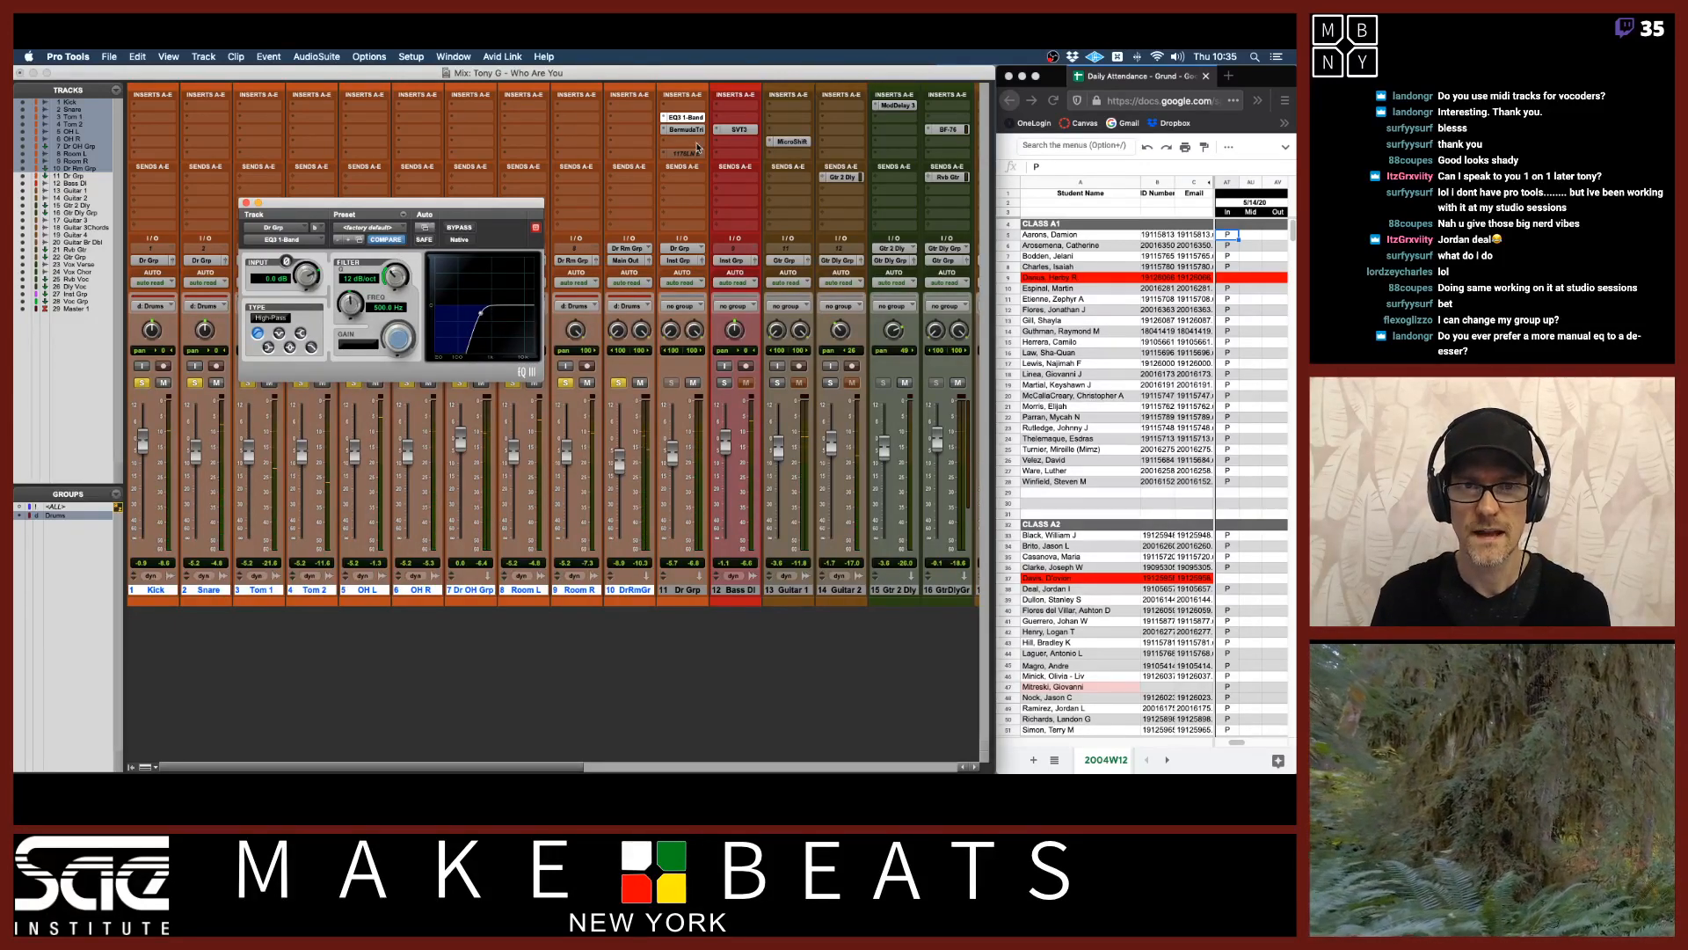
# Move EQ3 1-Band below the Bermuda Triangle on Dr Grp and back above it to compare the orders.
pyautogui.moveTo(691, 118); pyautogui.dragTo(693, 145)
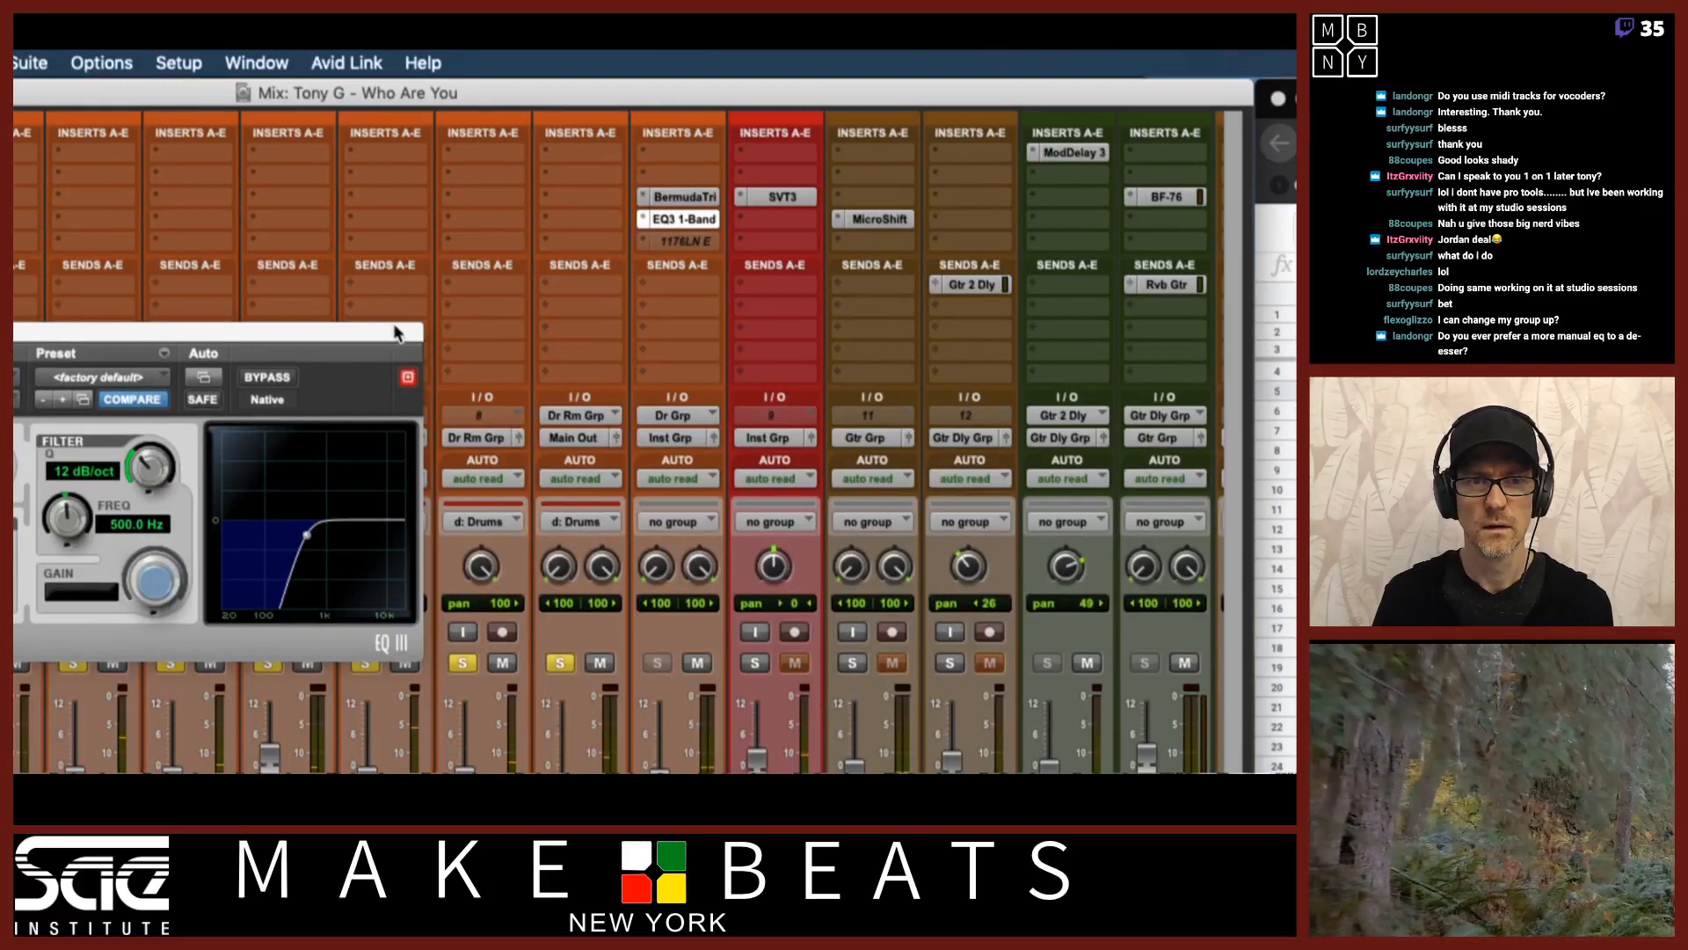
pyautogui.moveTo(395, 332); pyautogui.dragTo(596, 160)
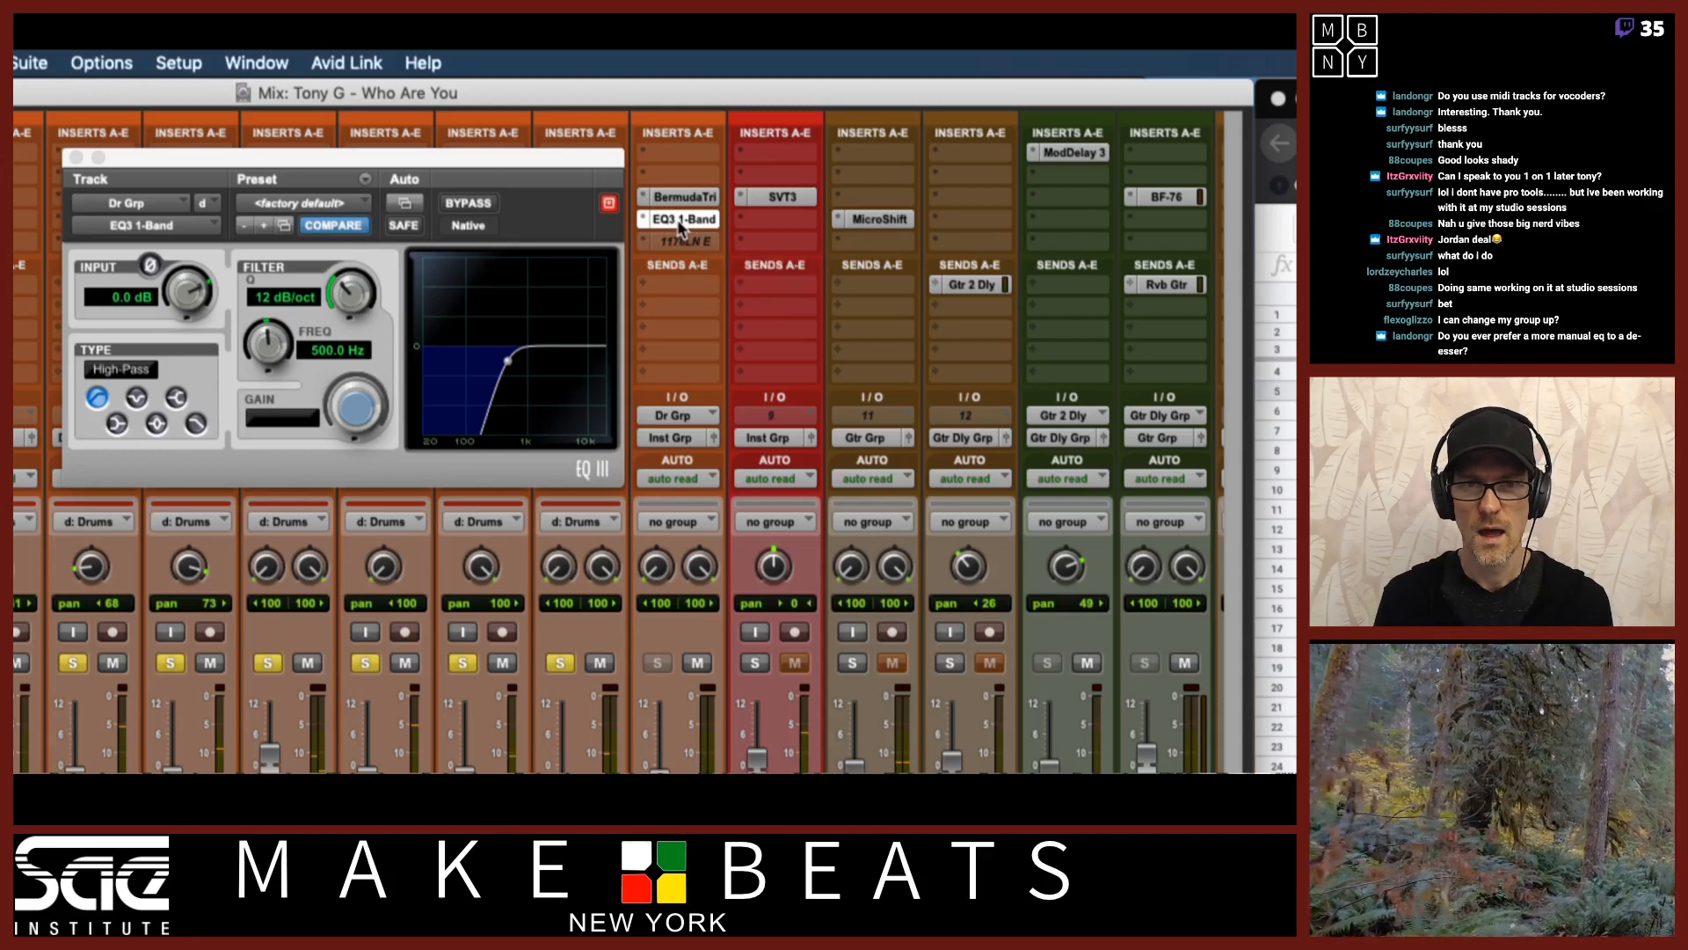
pyautogui.moveTo(674, 211); pyautogui.dragTo(674, 181)
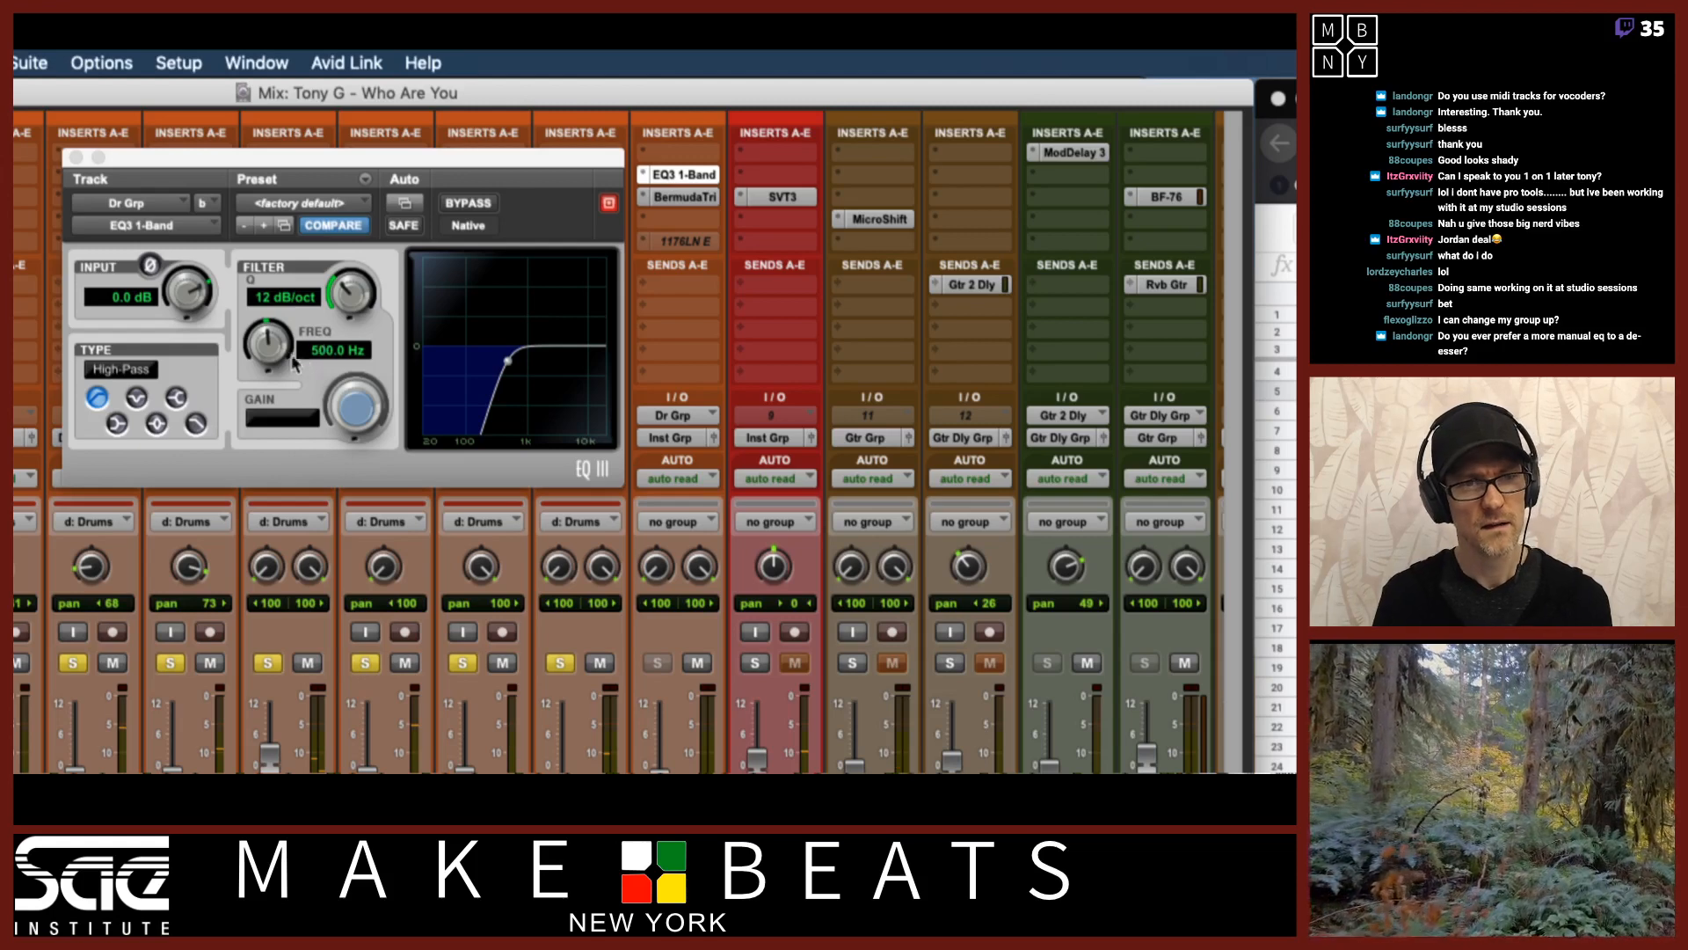
# Lower the high-pass frequency to about 284.5 Hz and move EQ3 1-Band below the Bermuda Triangle.
pyautogui.moveTo(284, 354)
pyautogui.mouseDown()
pyautogui.moveTo(270, 334)
pyautogui.moveTo(267, 374)
pyautogui.moveTo(267, 343)
pyautogui.mouseUp()
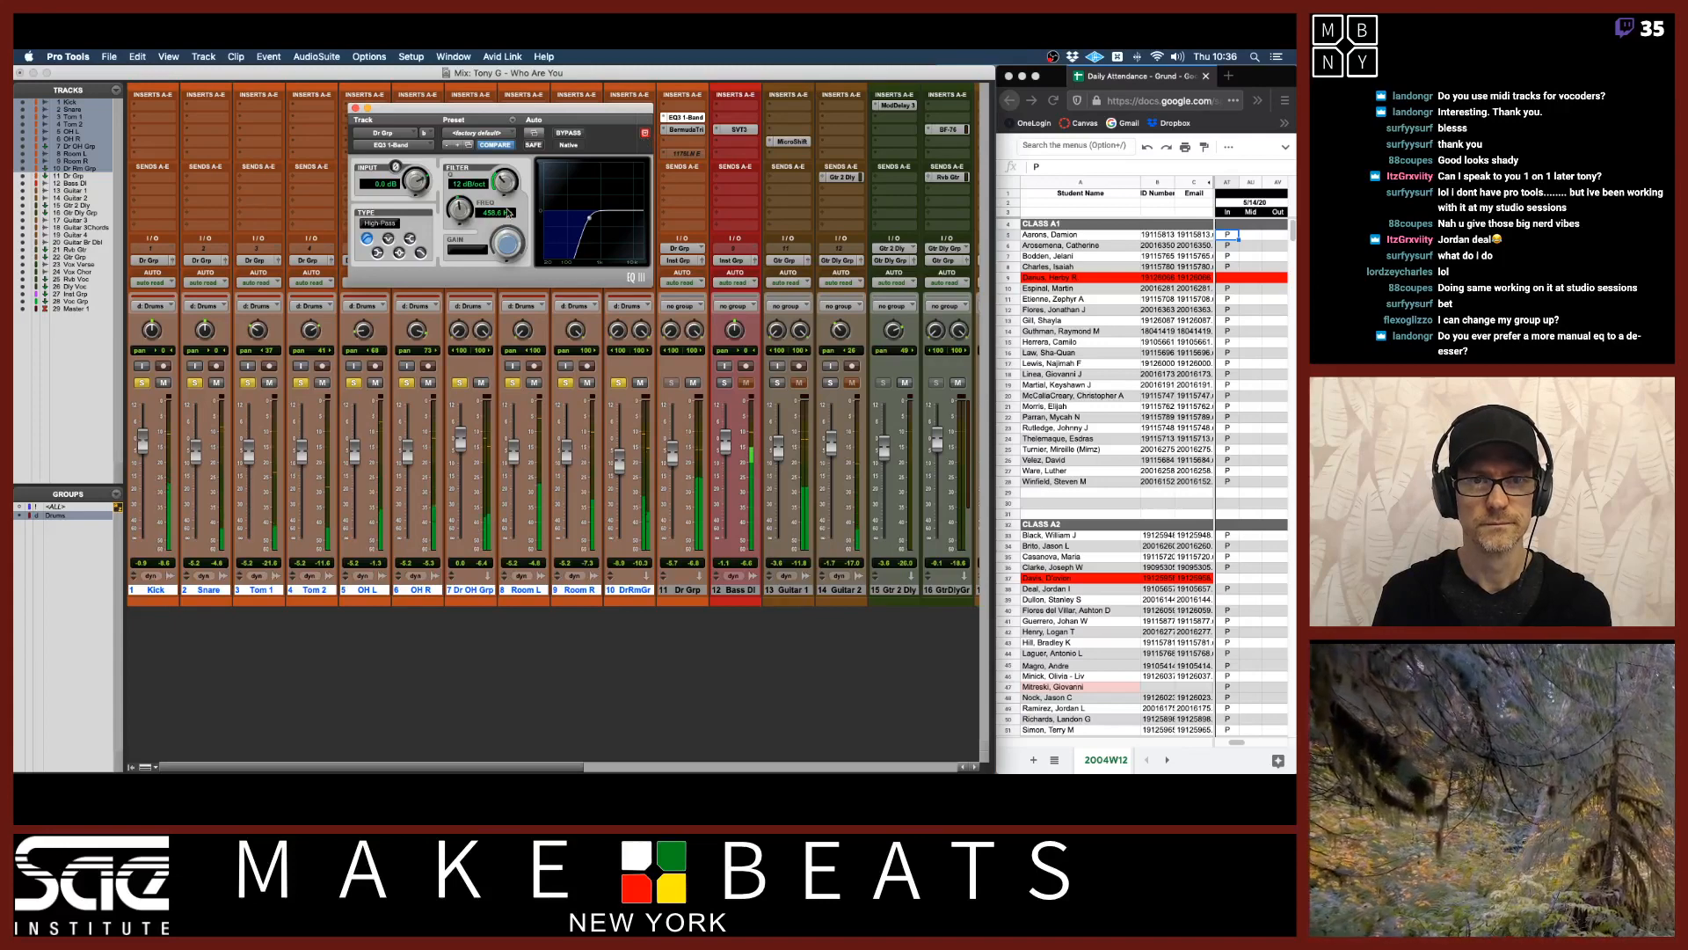
pyautogui.moveTo(458, 214); pyautogui.dragTo(457, 205)
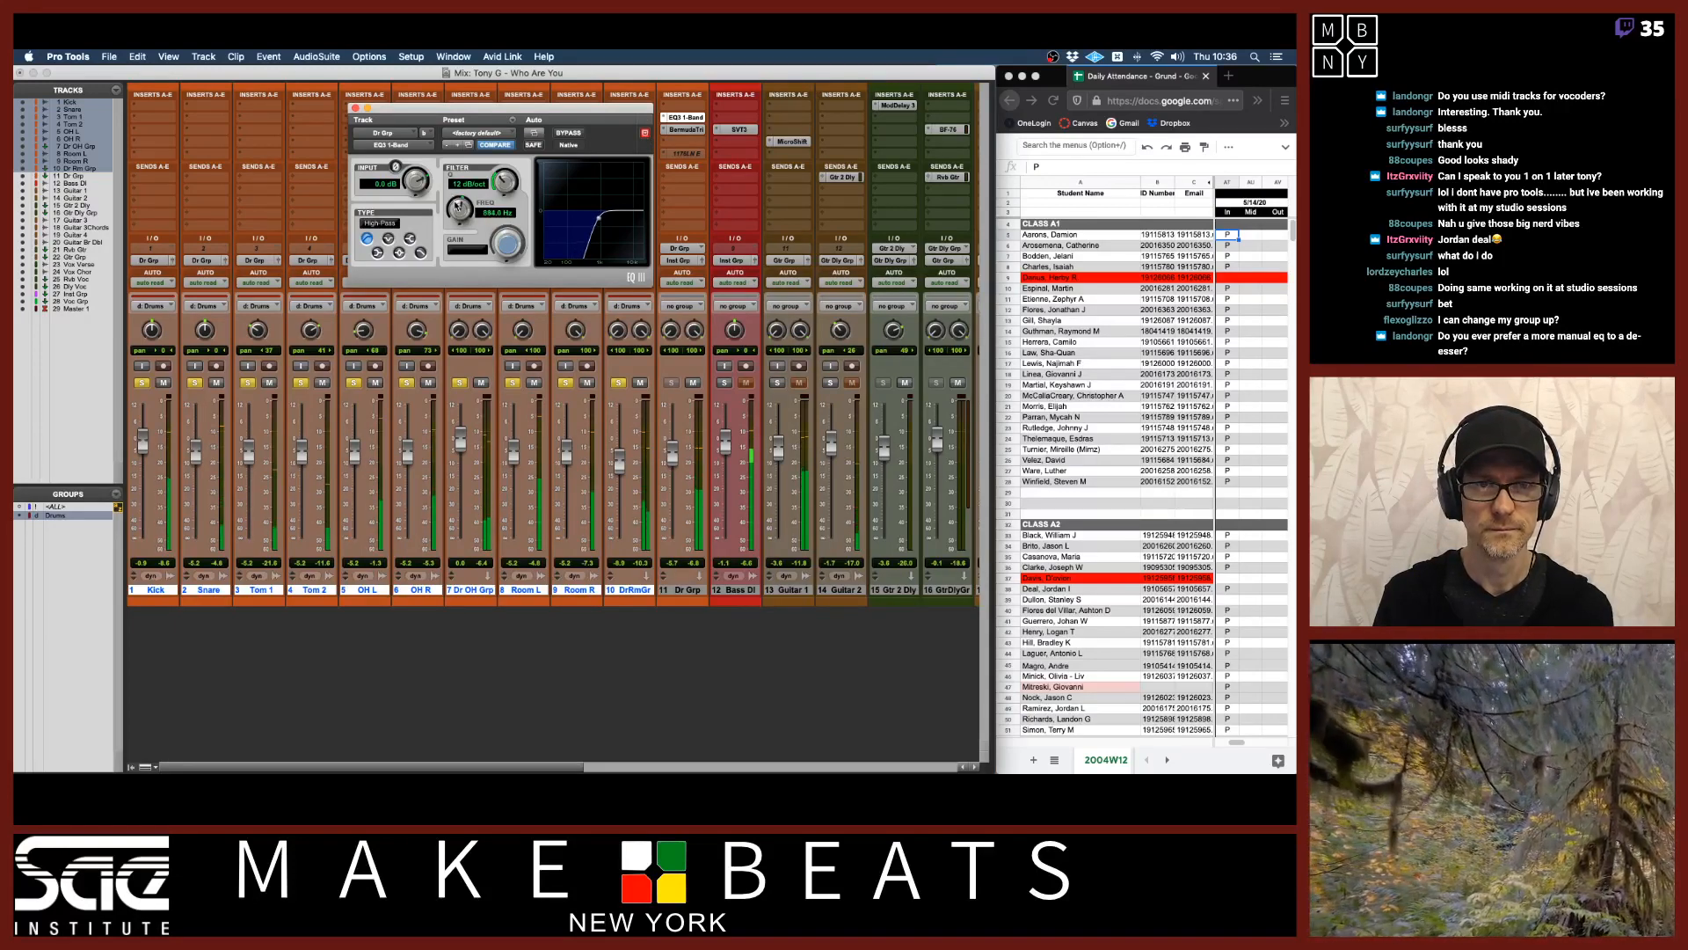
pyautogui.moveTo(682, 117); pyautogui.dragTo(682, 142)
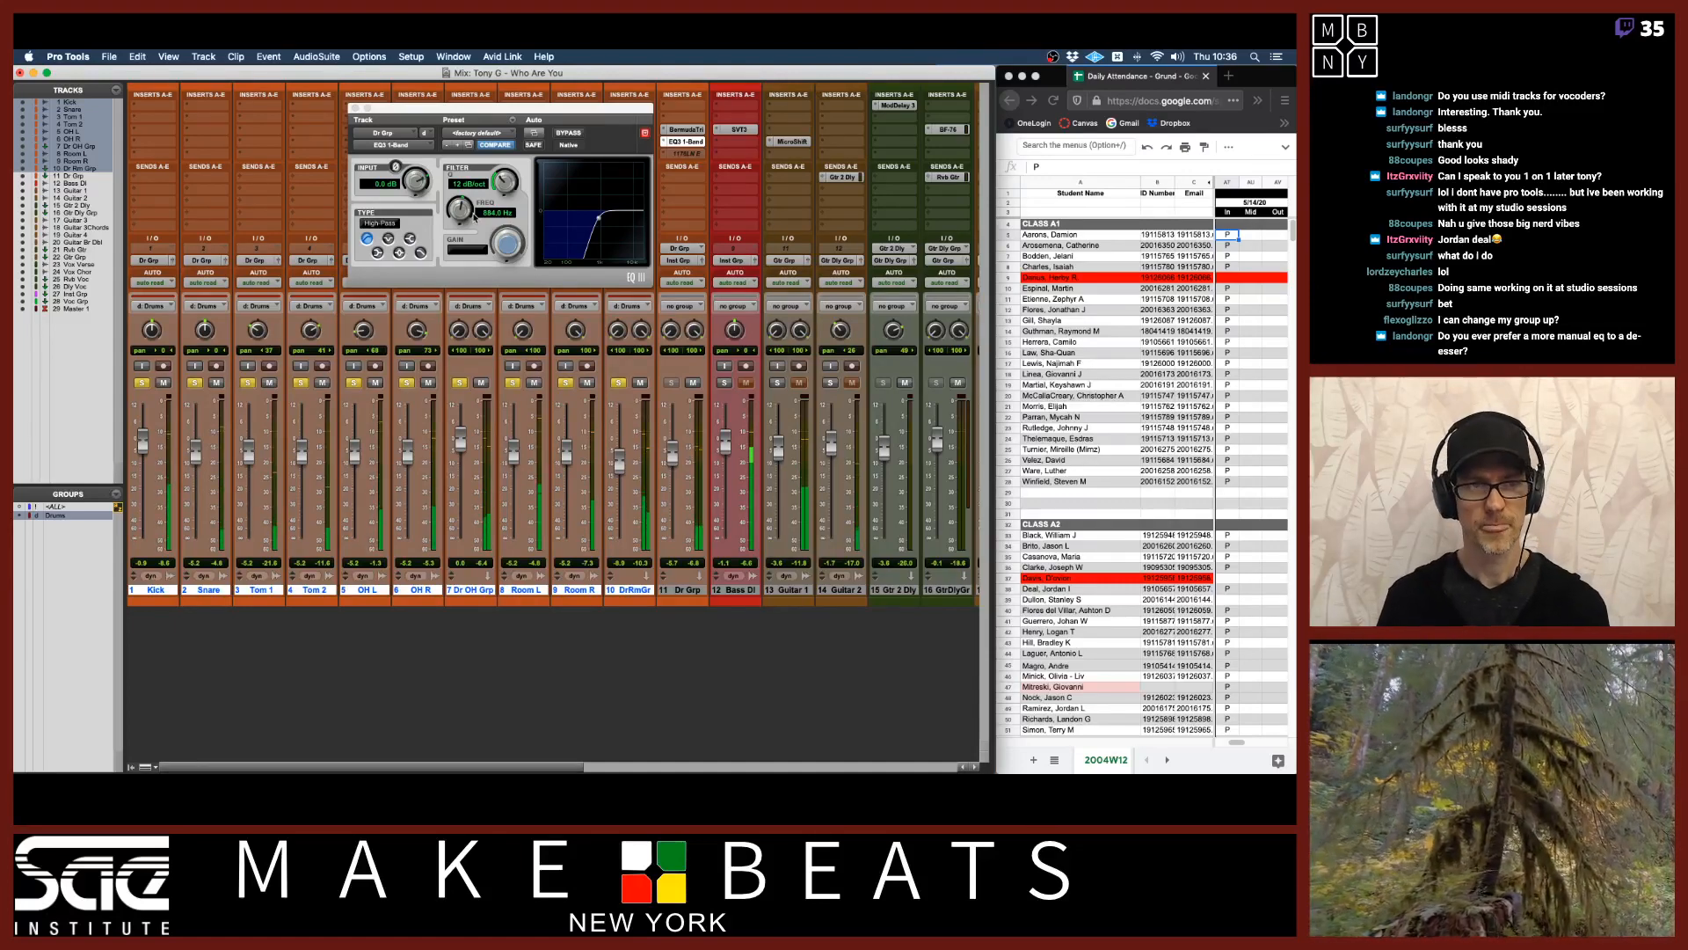
pyautogui.moveTo(555, 112); pyautogui.dragTo(347, 362)
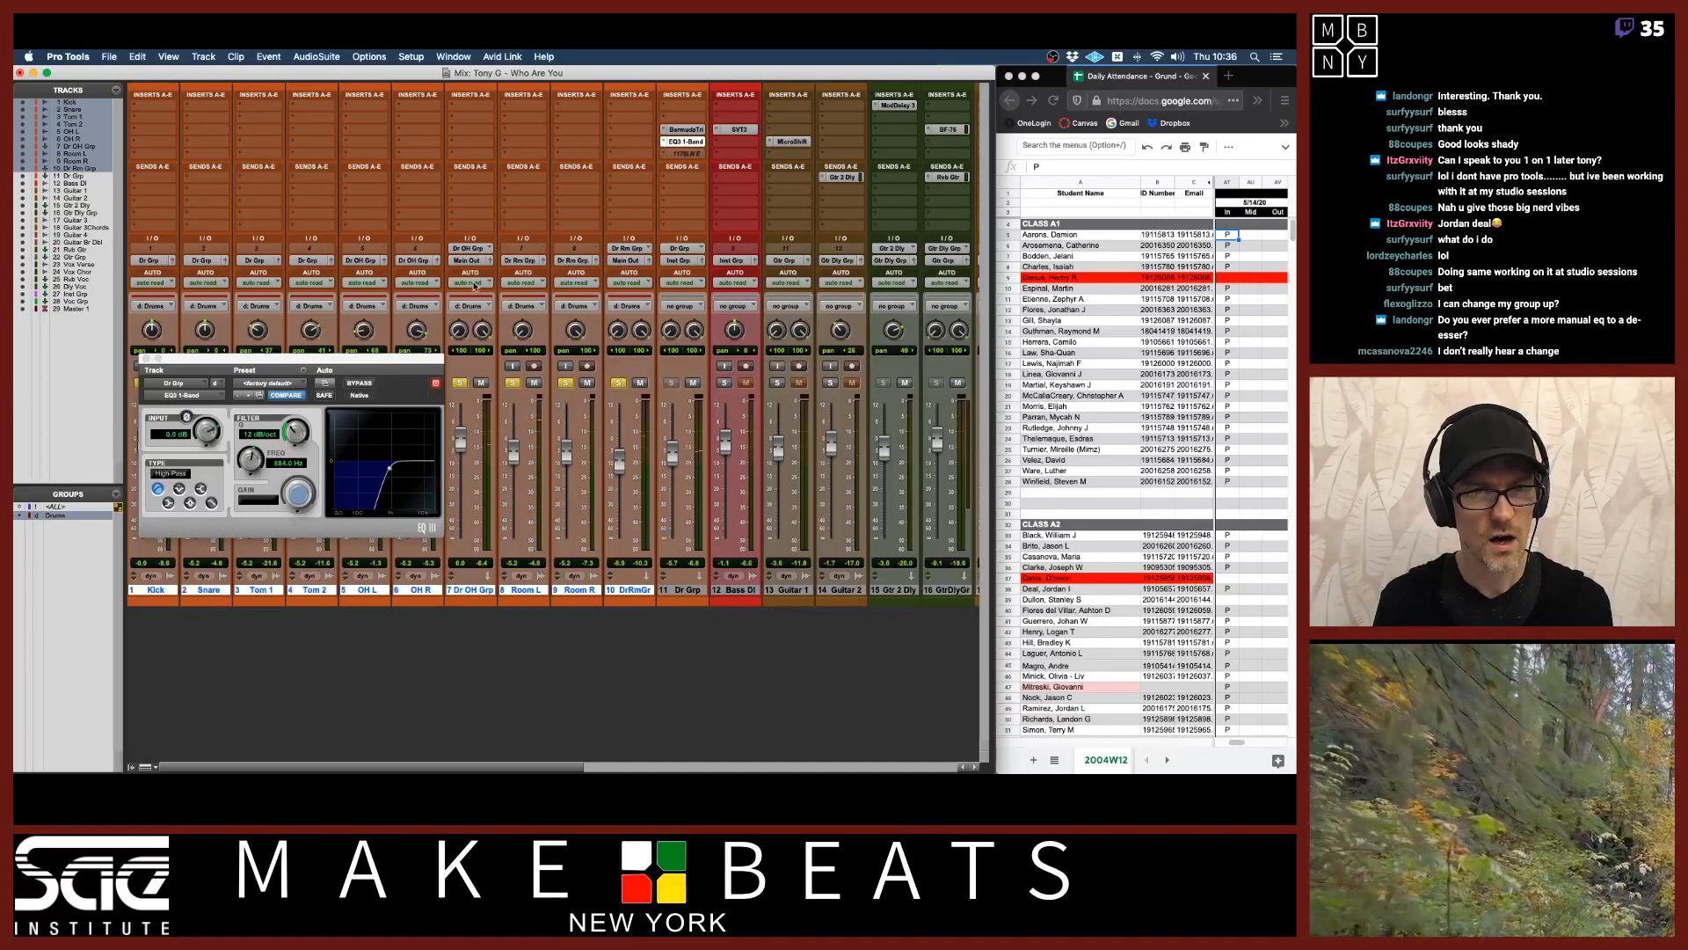
# Route the outputs of the Dr OH Grp and Dr Rm Grp tracks to the Dr Grp (Stereo) bus.
pyautogui.click(470, 262)
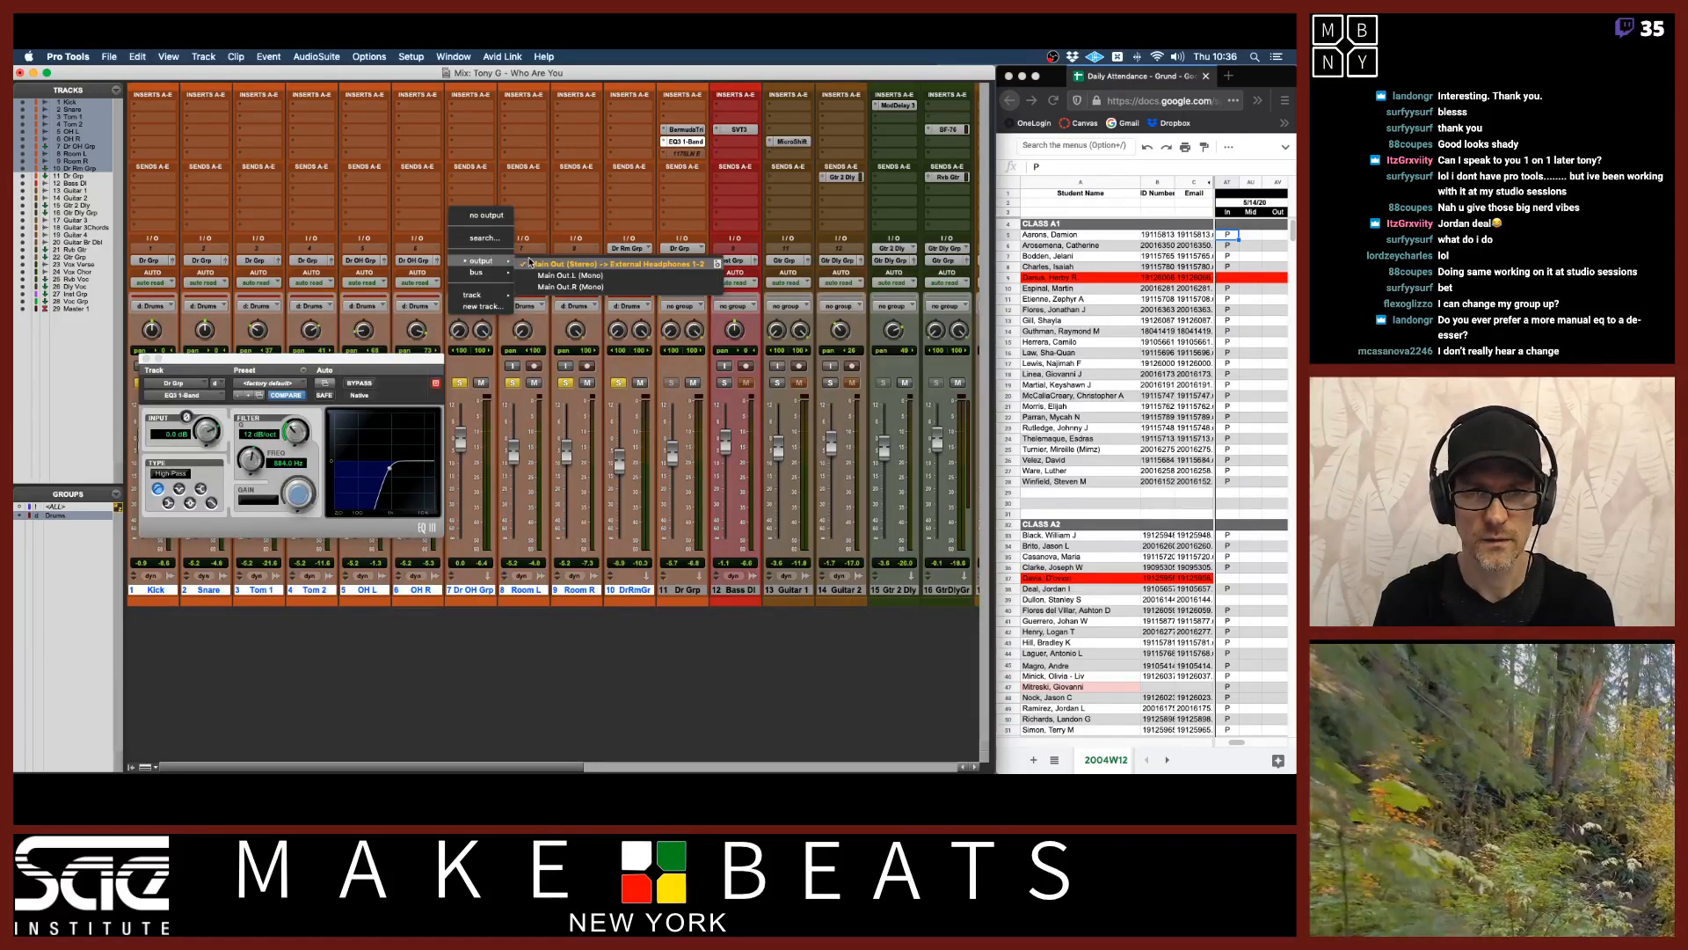
pyautogui.moveTo(484, 276)
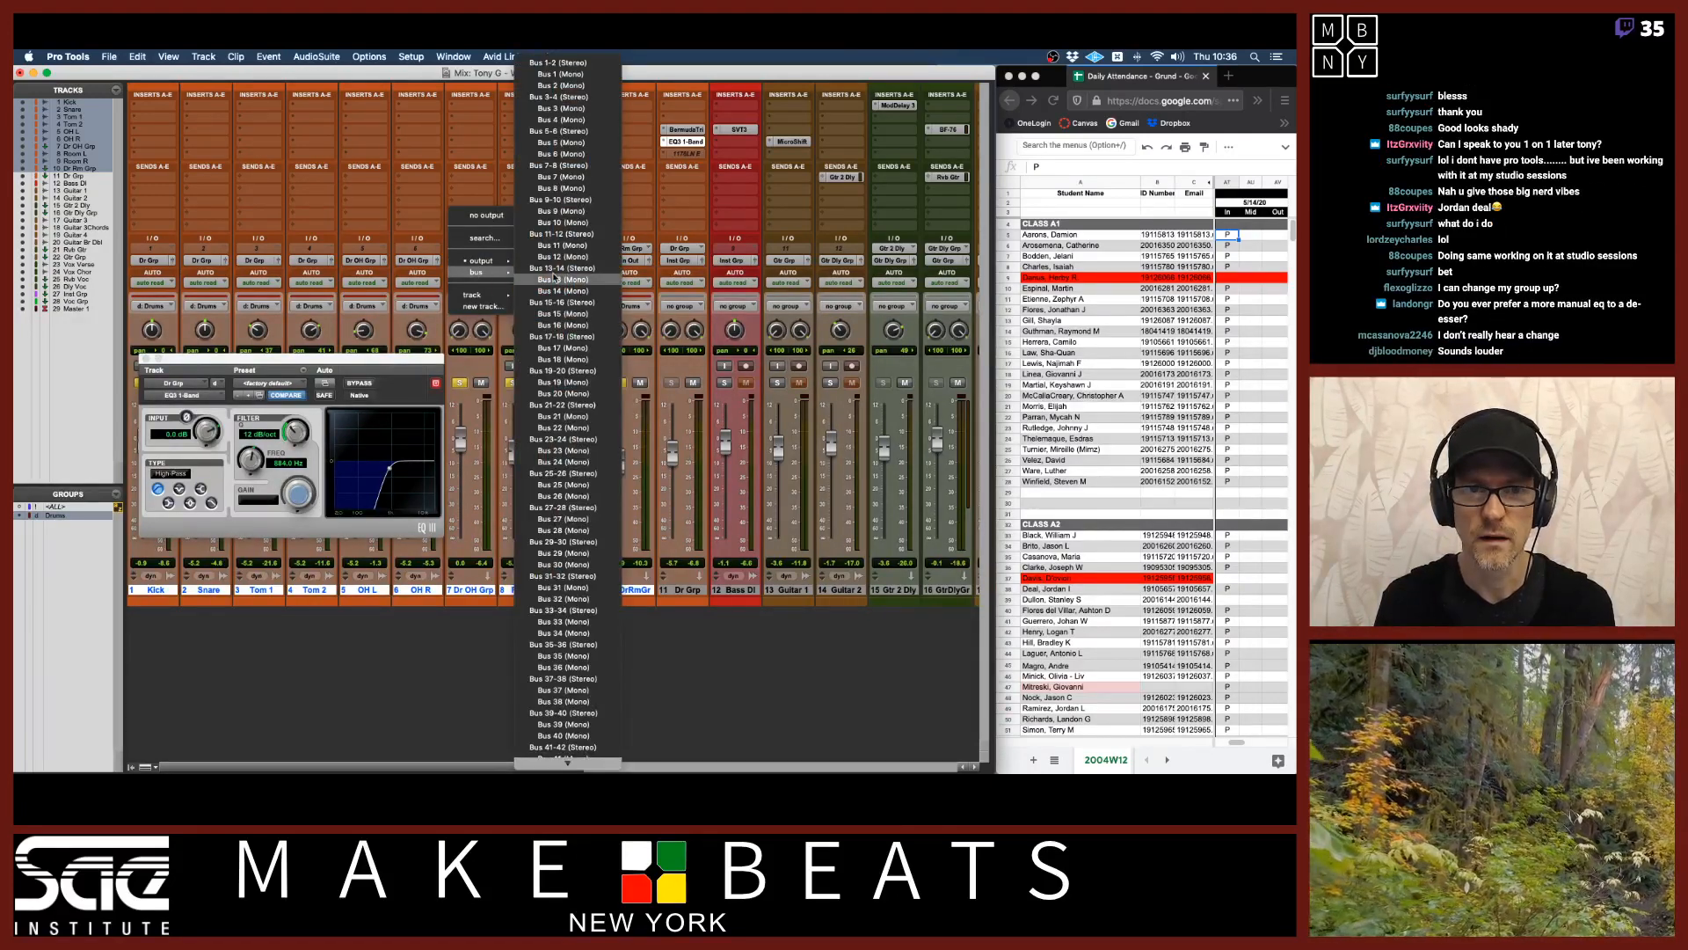
pyautogui.scroll(-15, 556, 278)
pyautogui.scroll(-5, 555, 277)
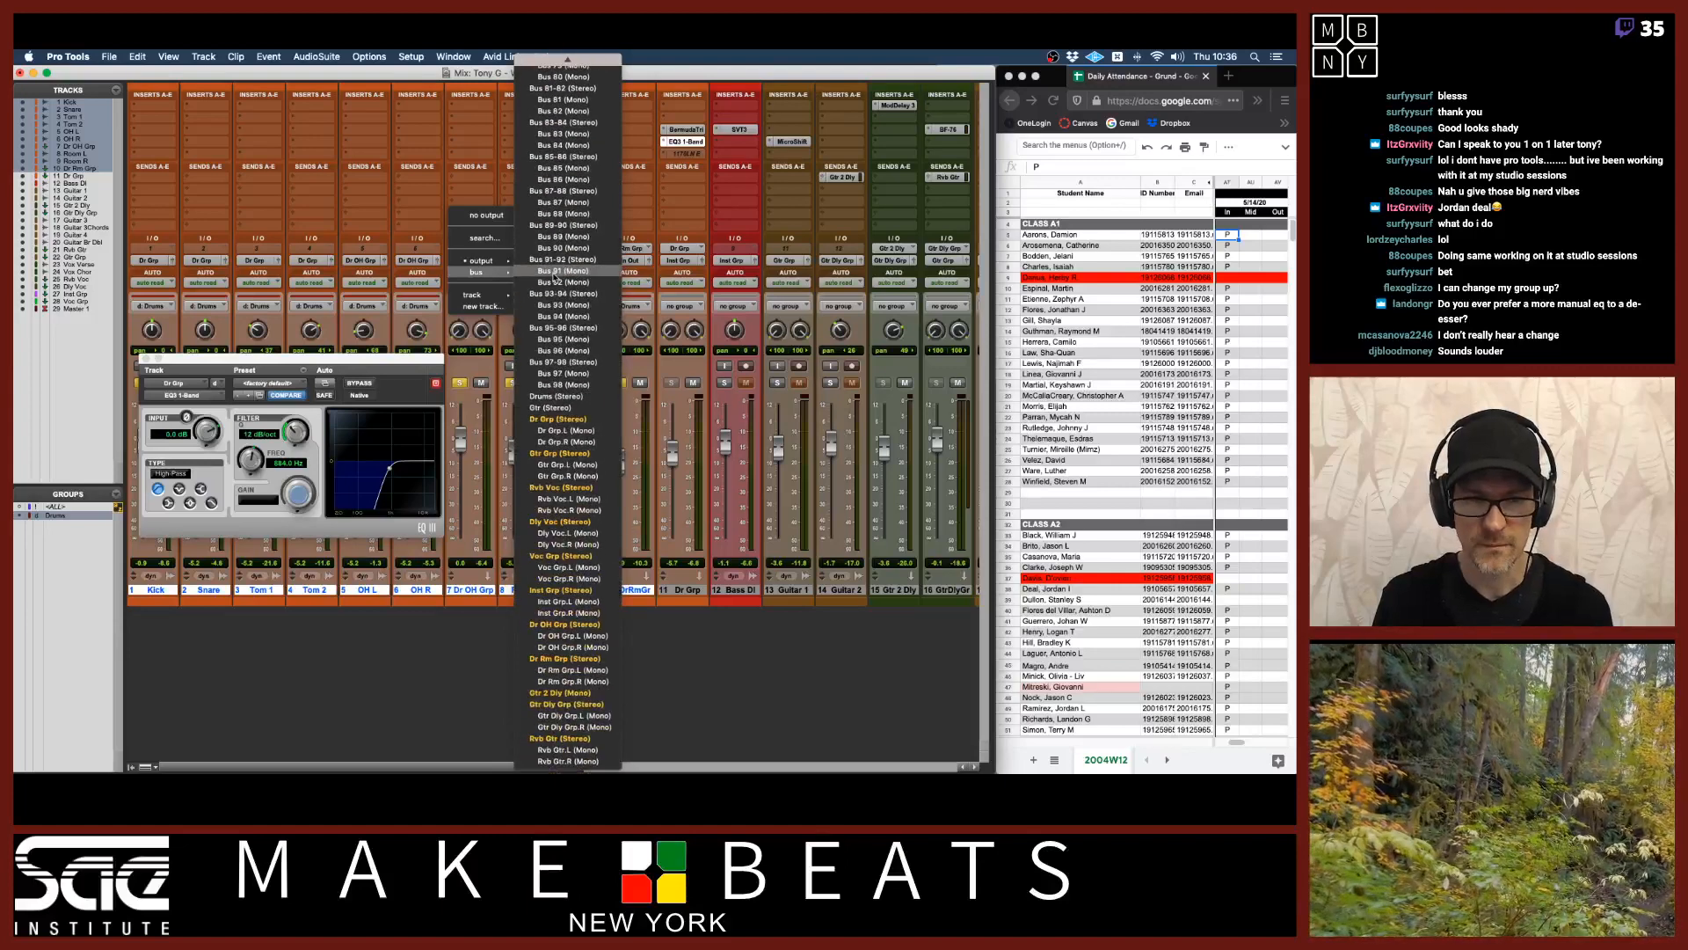
pyautogui.click(561, 419)
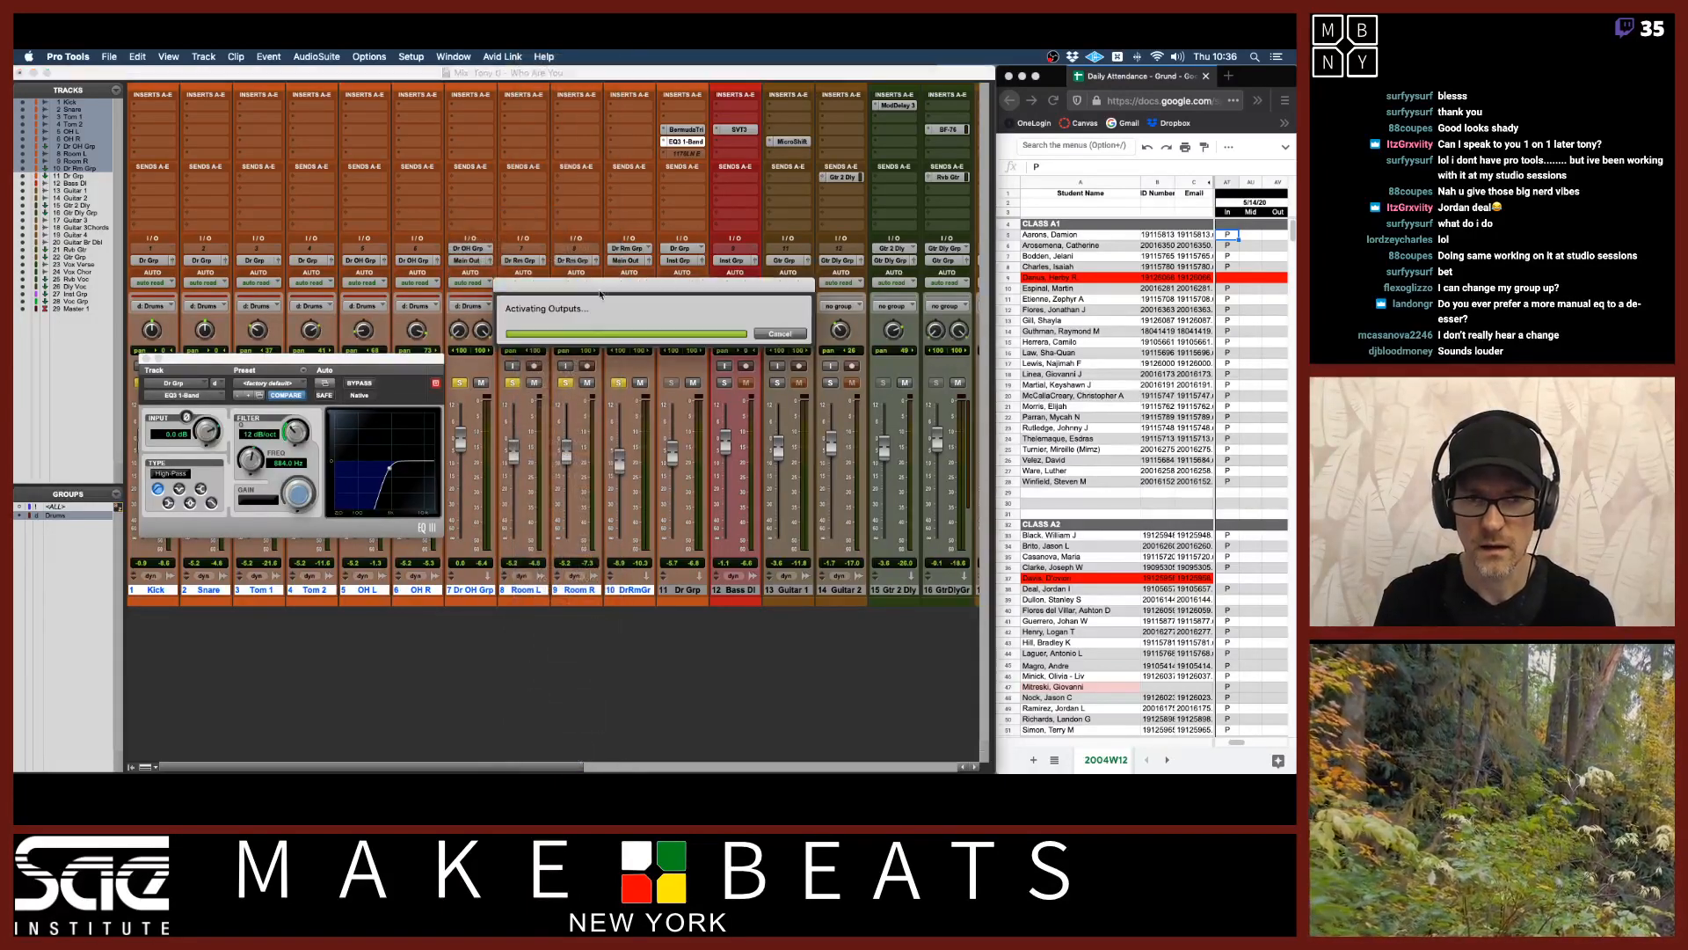
pyautogui.click(645, 264)
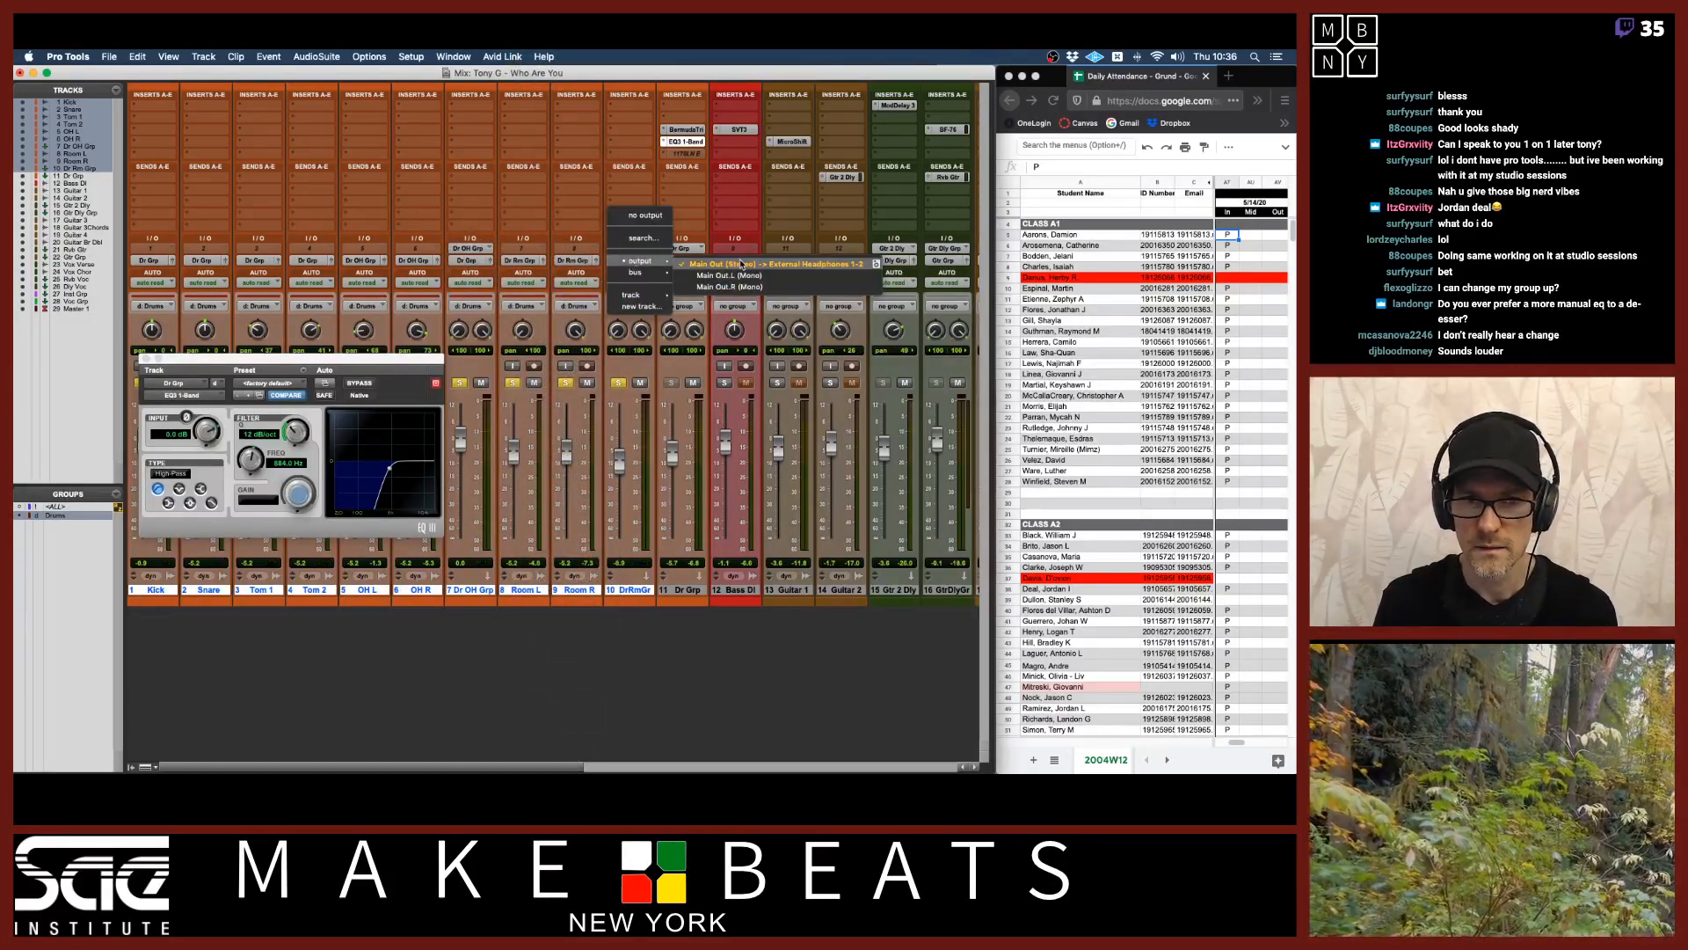
pyautogui.moveTo(645, 280)
pyautogui.scroll(-5, 725, 380)
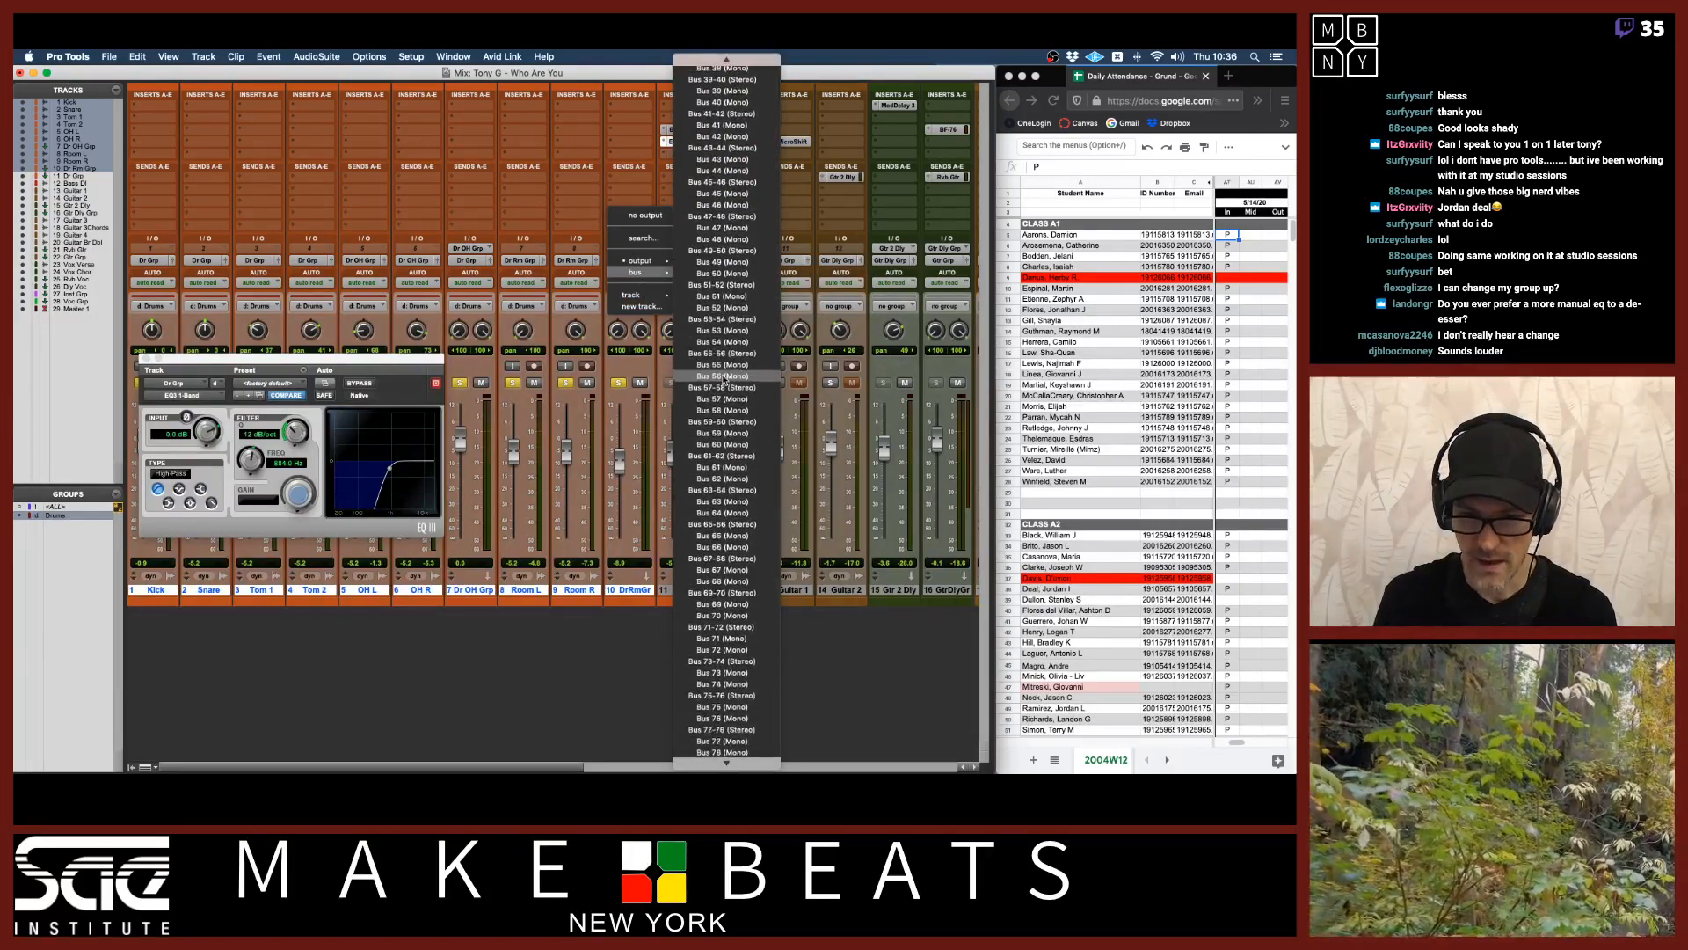
pyautogui.scroll(-5, 725, 379)
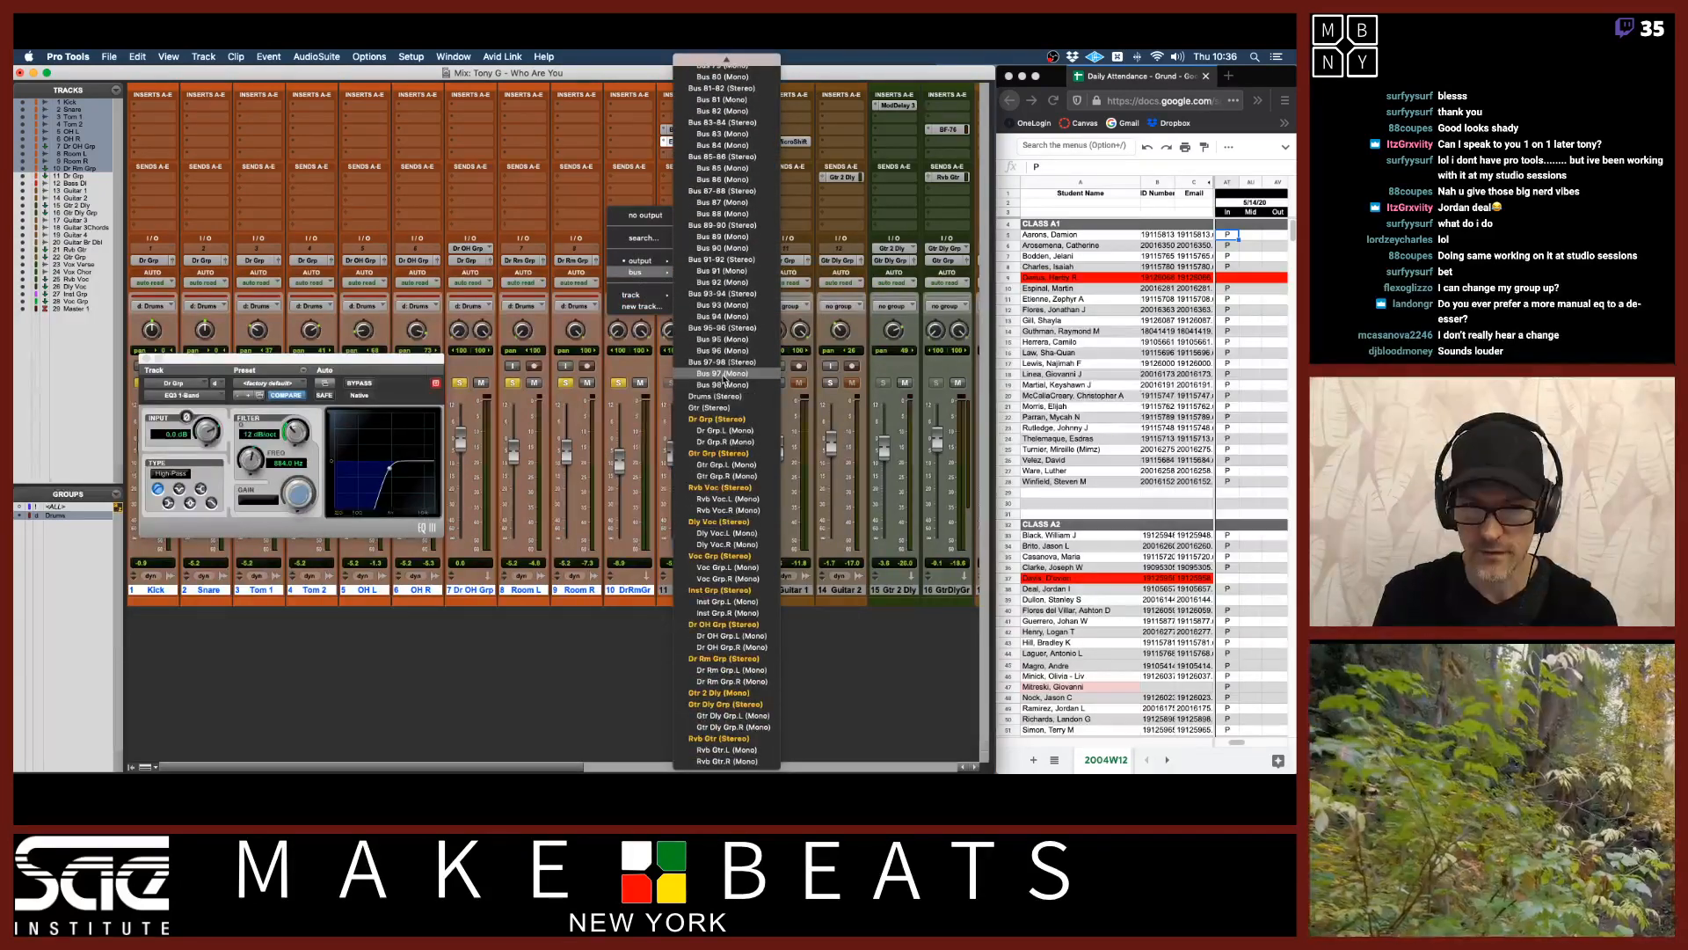
pyautogui.click(719, 420)
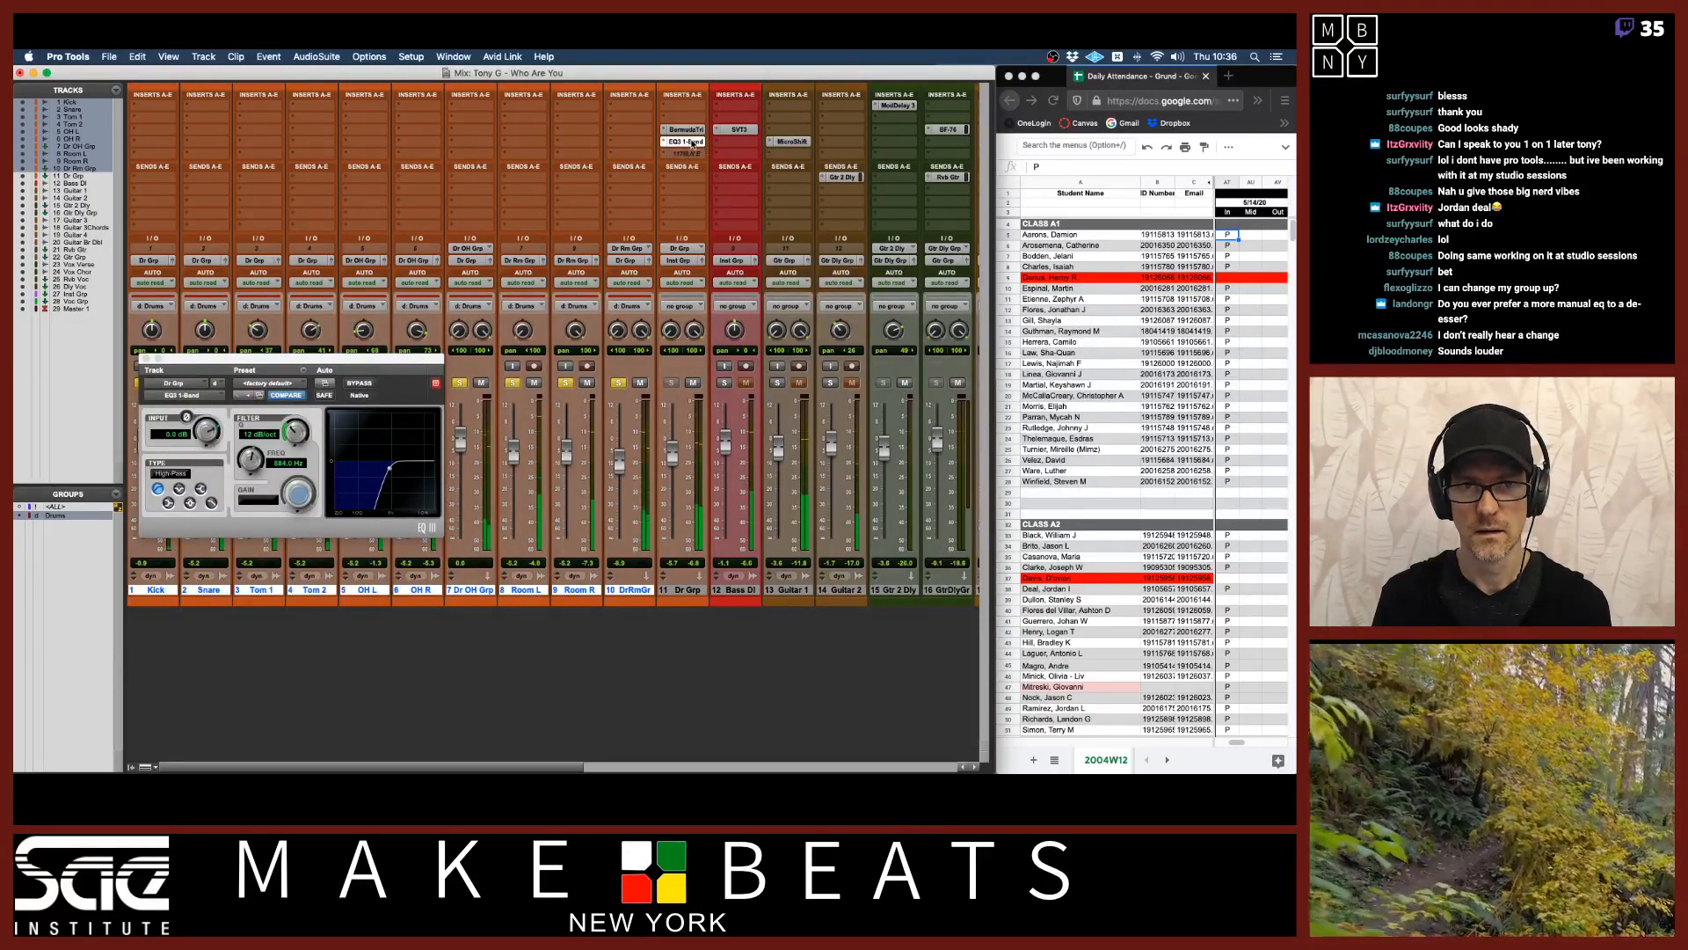
# Swap EQ3 1-Band above and below the Bermuda Triangle repeatedly to compare both insert orders.
pyautogui.moveTo(684, 140); pyautogui.dragTo(691, 121)
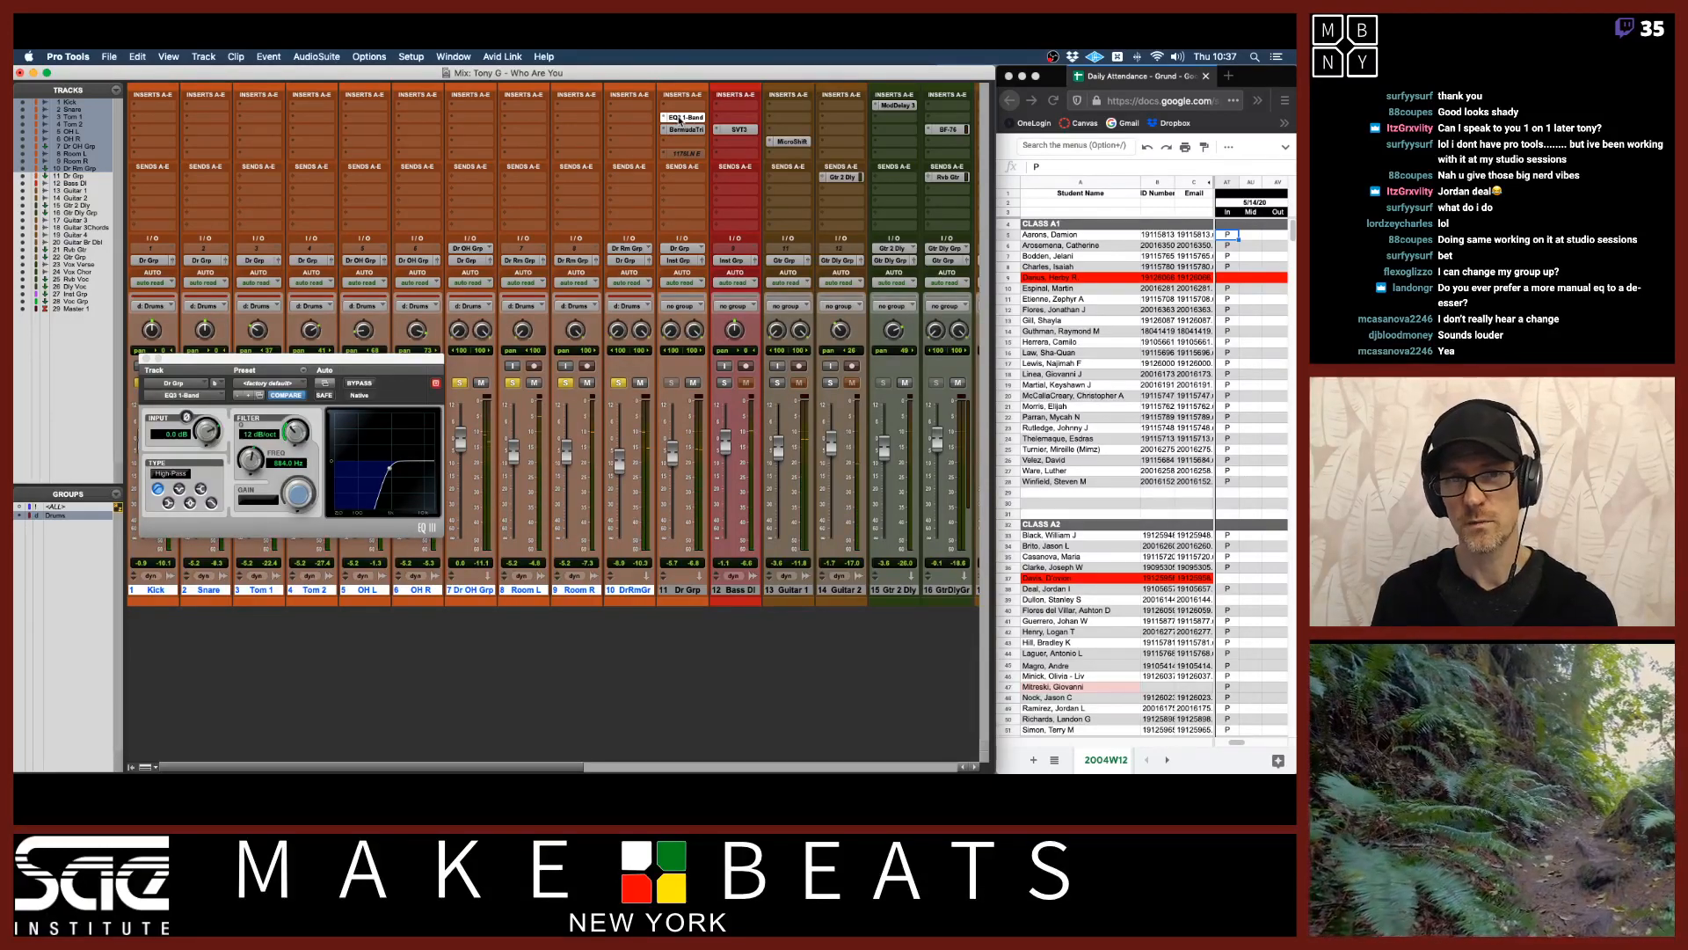
pyautogui.moveTo(679, 121); pyautogui.dragTo(680, 148)
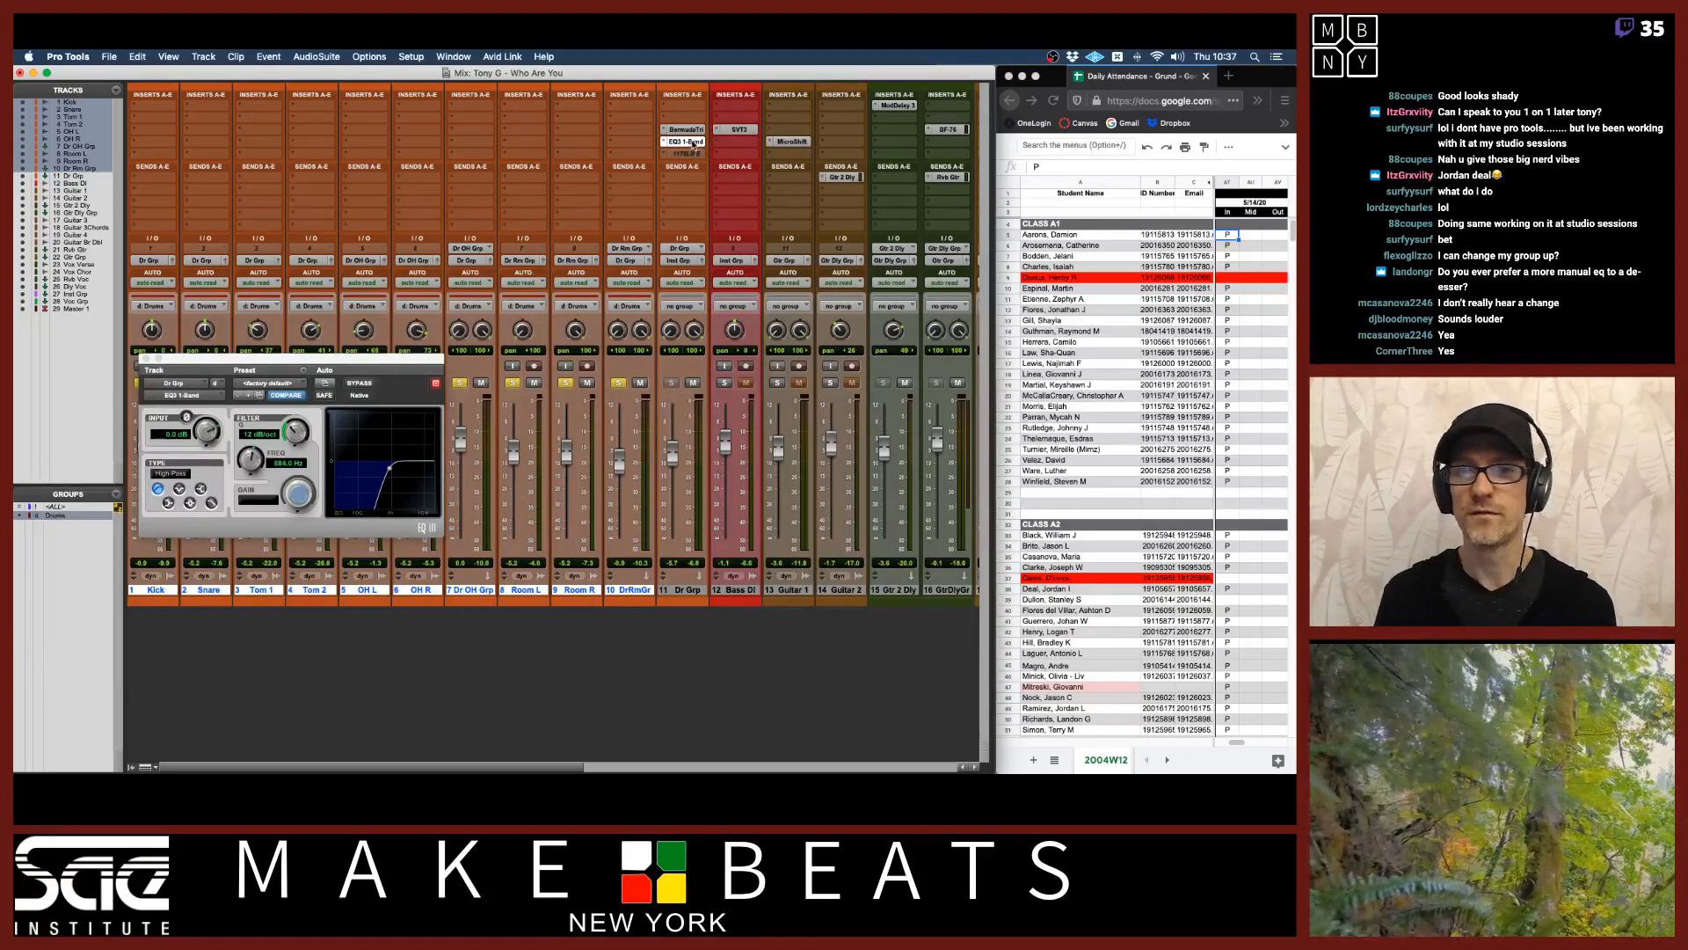
pyautogui.moveTo(693, 143); pyautogui.dragTo(685, 117)
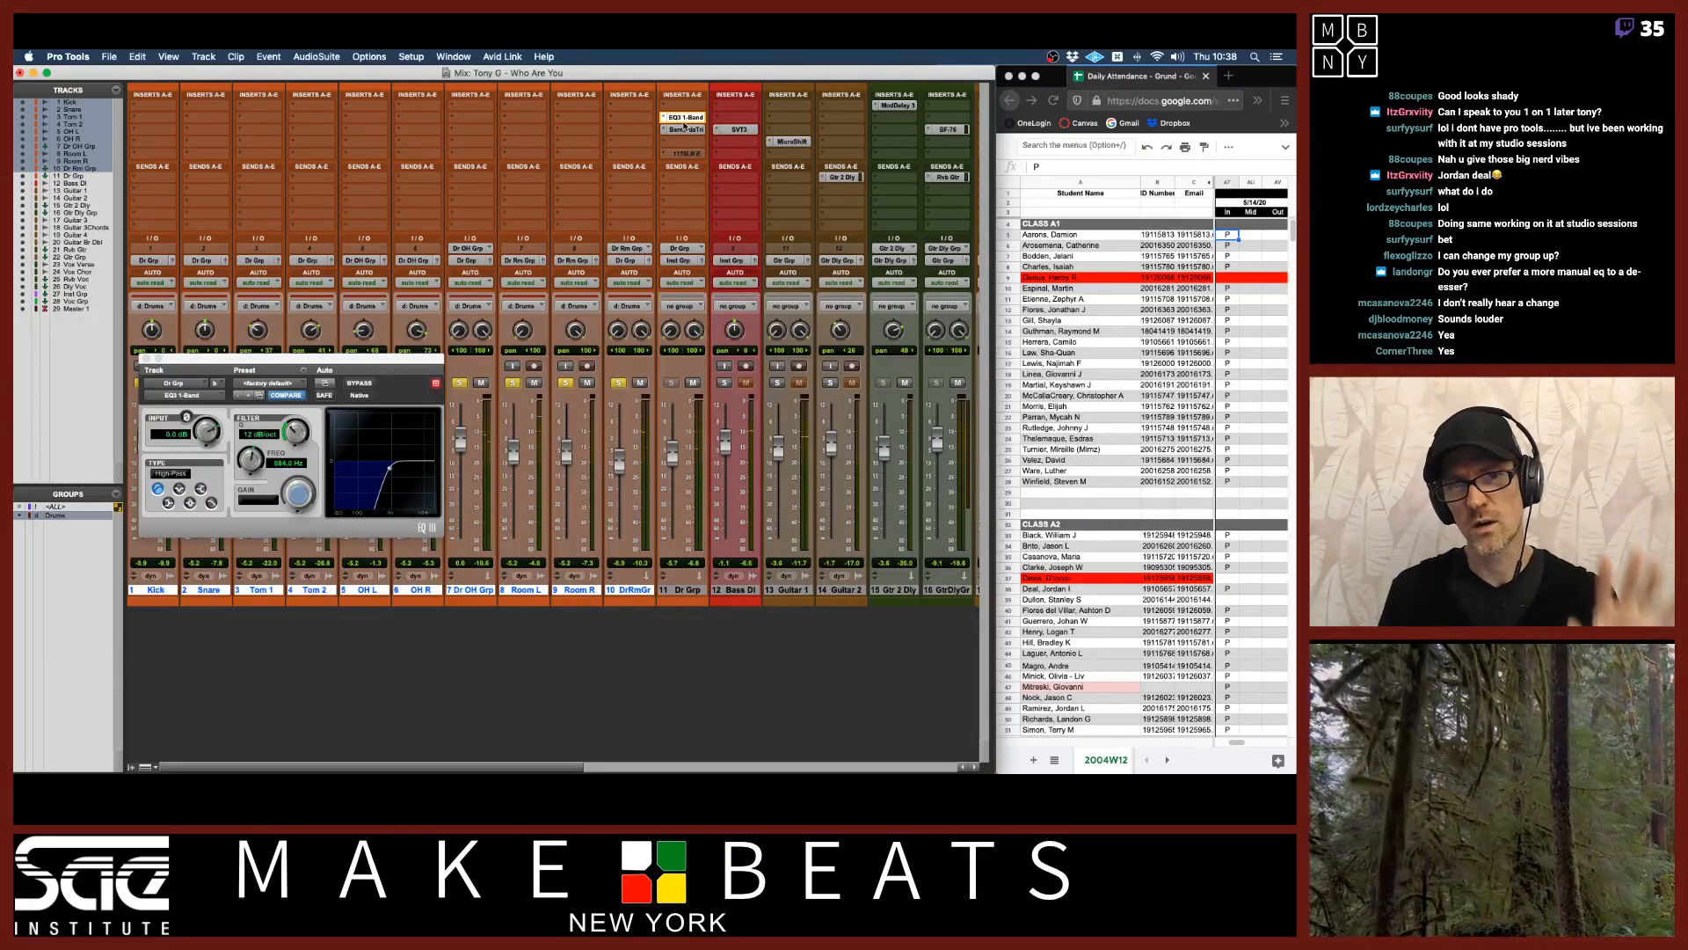
pyautogui.moveTo(685, 117); pyautogui.dragTo(688, 143)
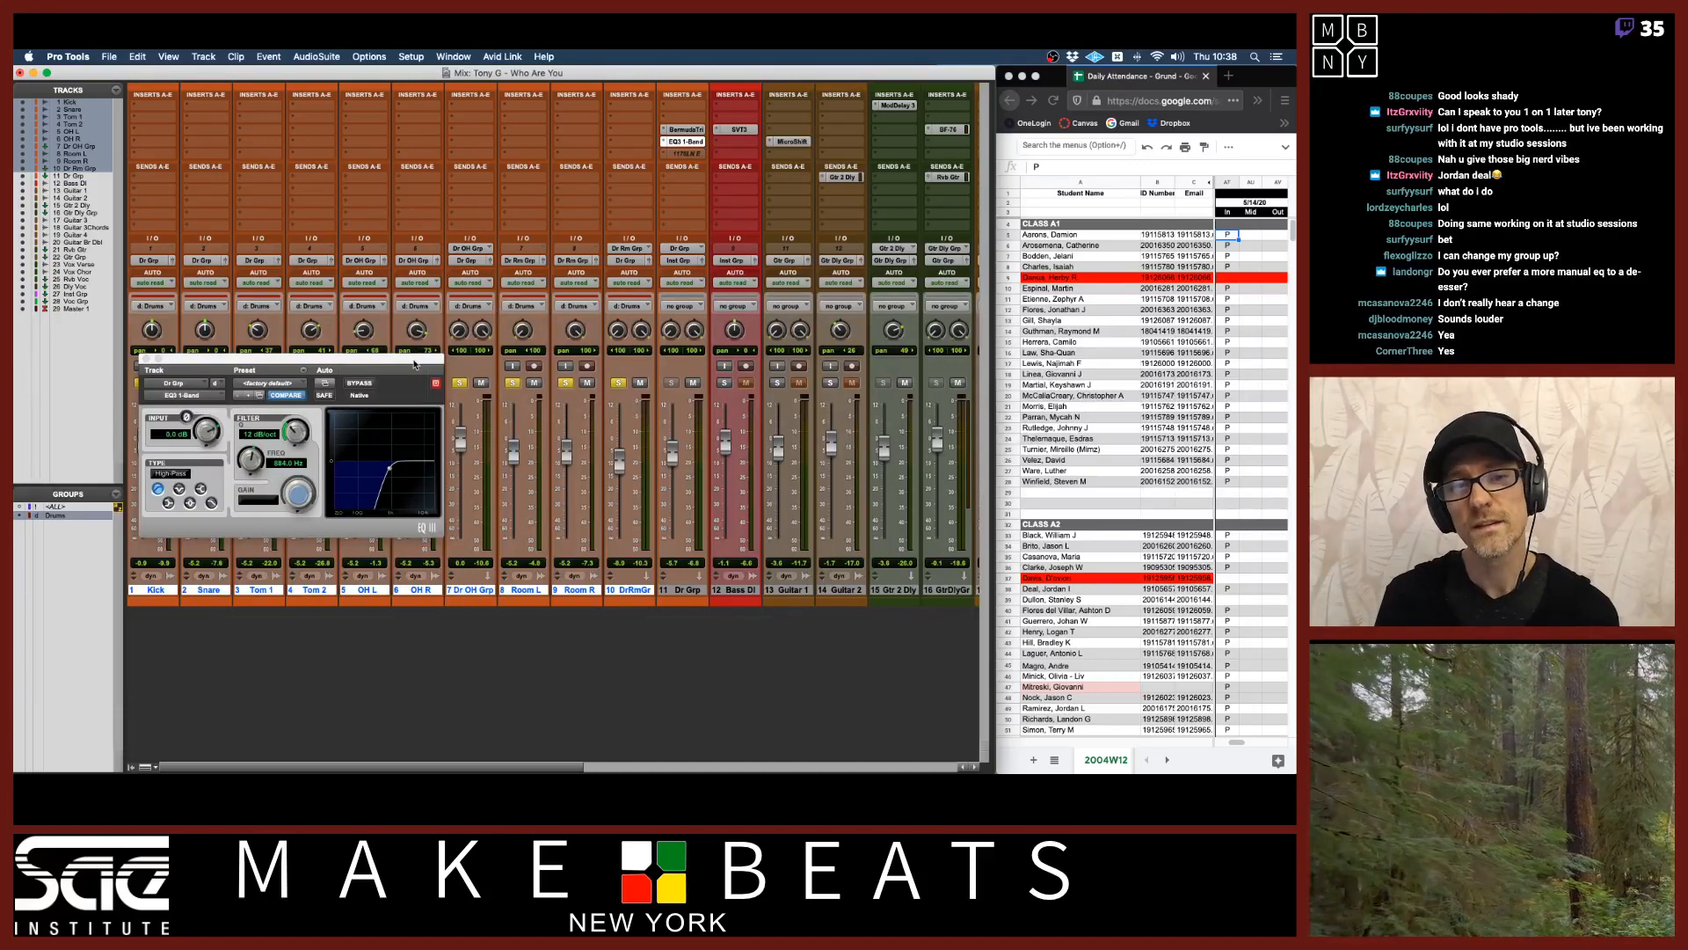
# Switch to Preview and page through the Effect Chain Signal Flow PDF slides.
pyautogui.moveTo(414, 363); pyautogui.dragTo(545, 268)
pyautogui.press('super+Tab')
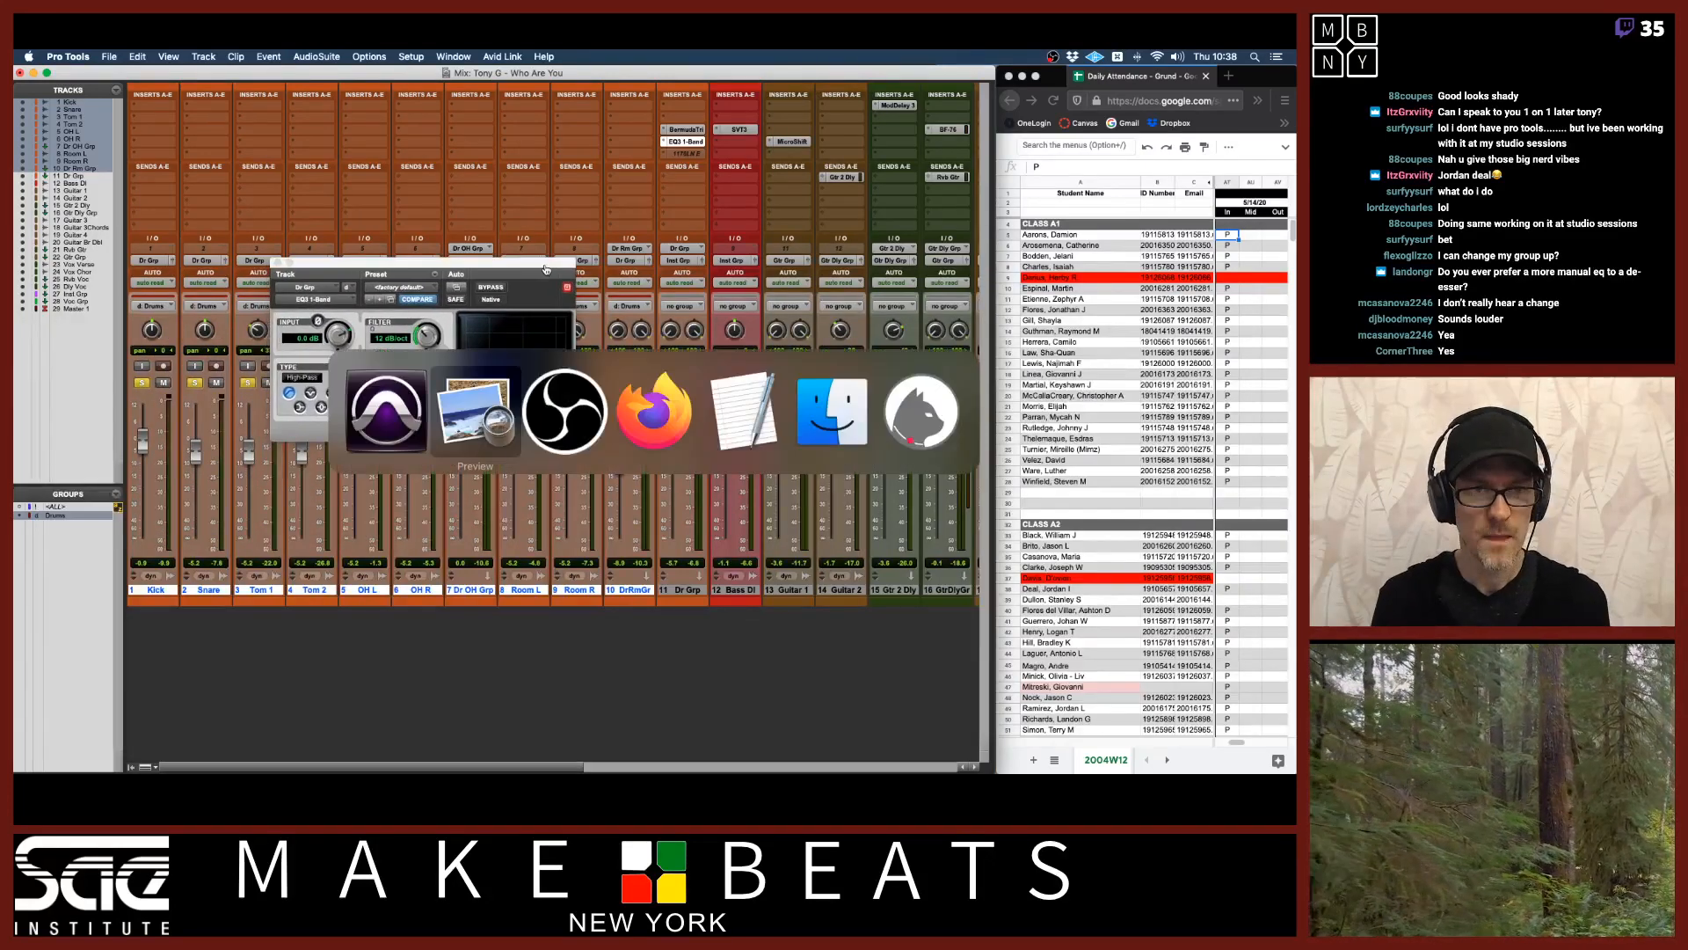
pyautogui.press('Down')
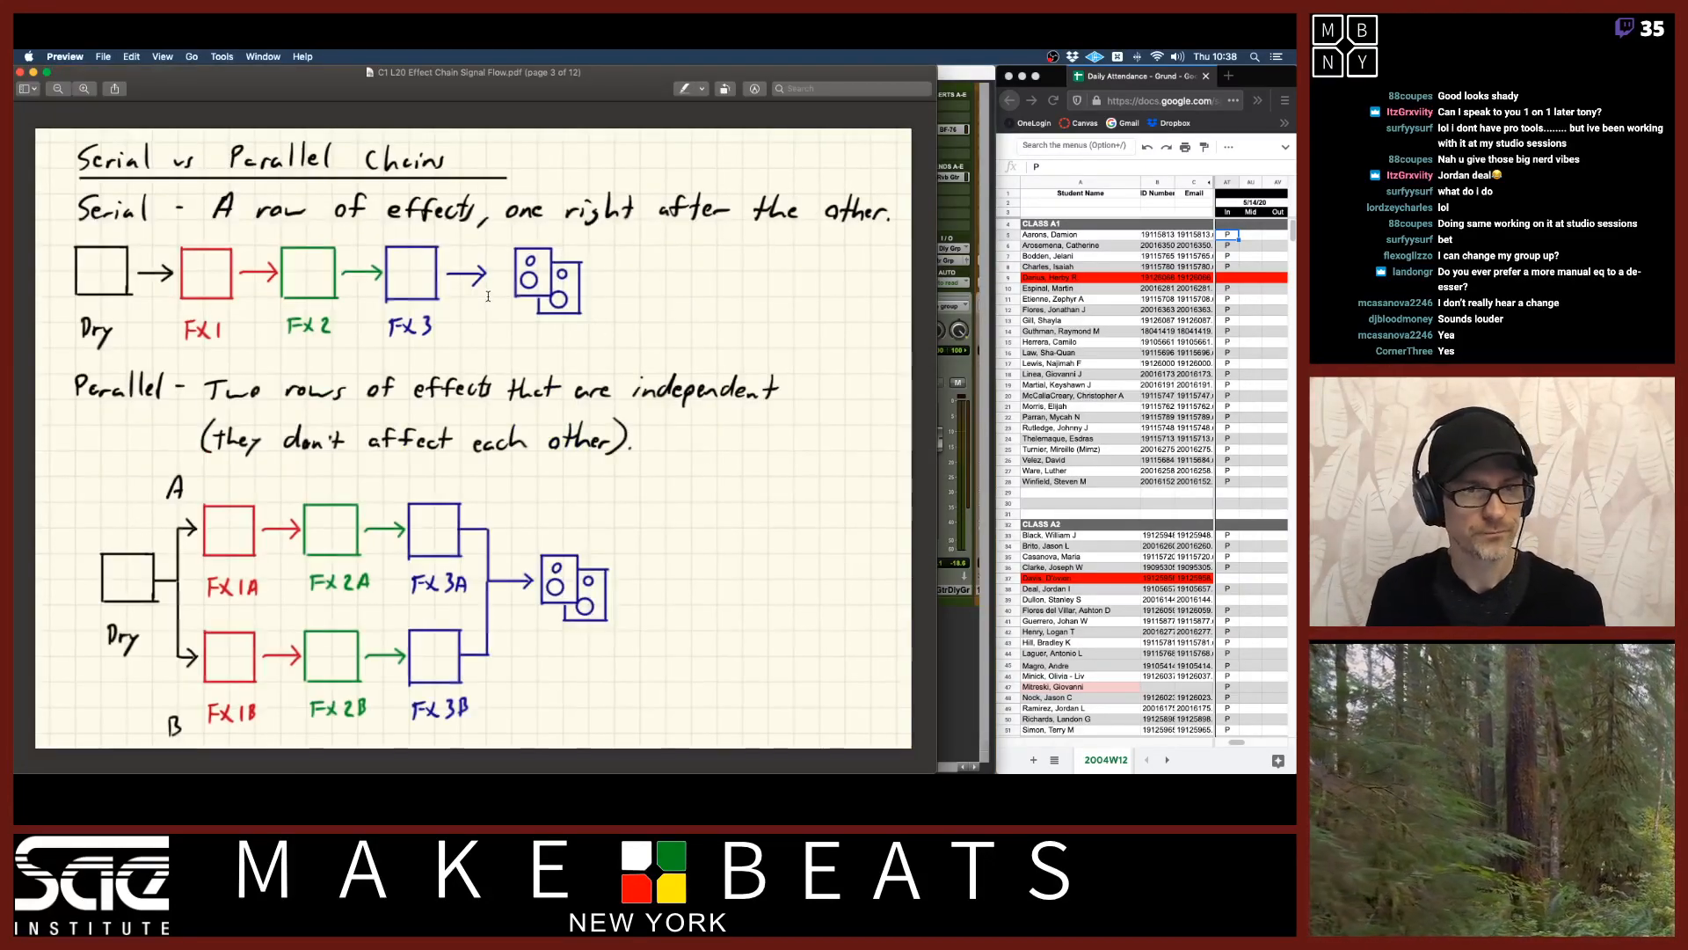
pyautogui.press('Down')
pyautogui.press('Down')
pyautogui.press('Down')
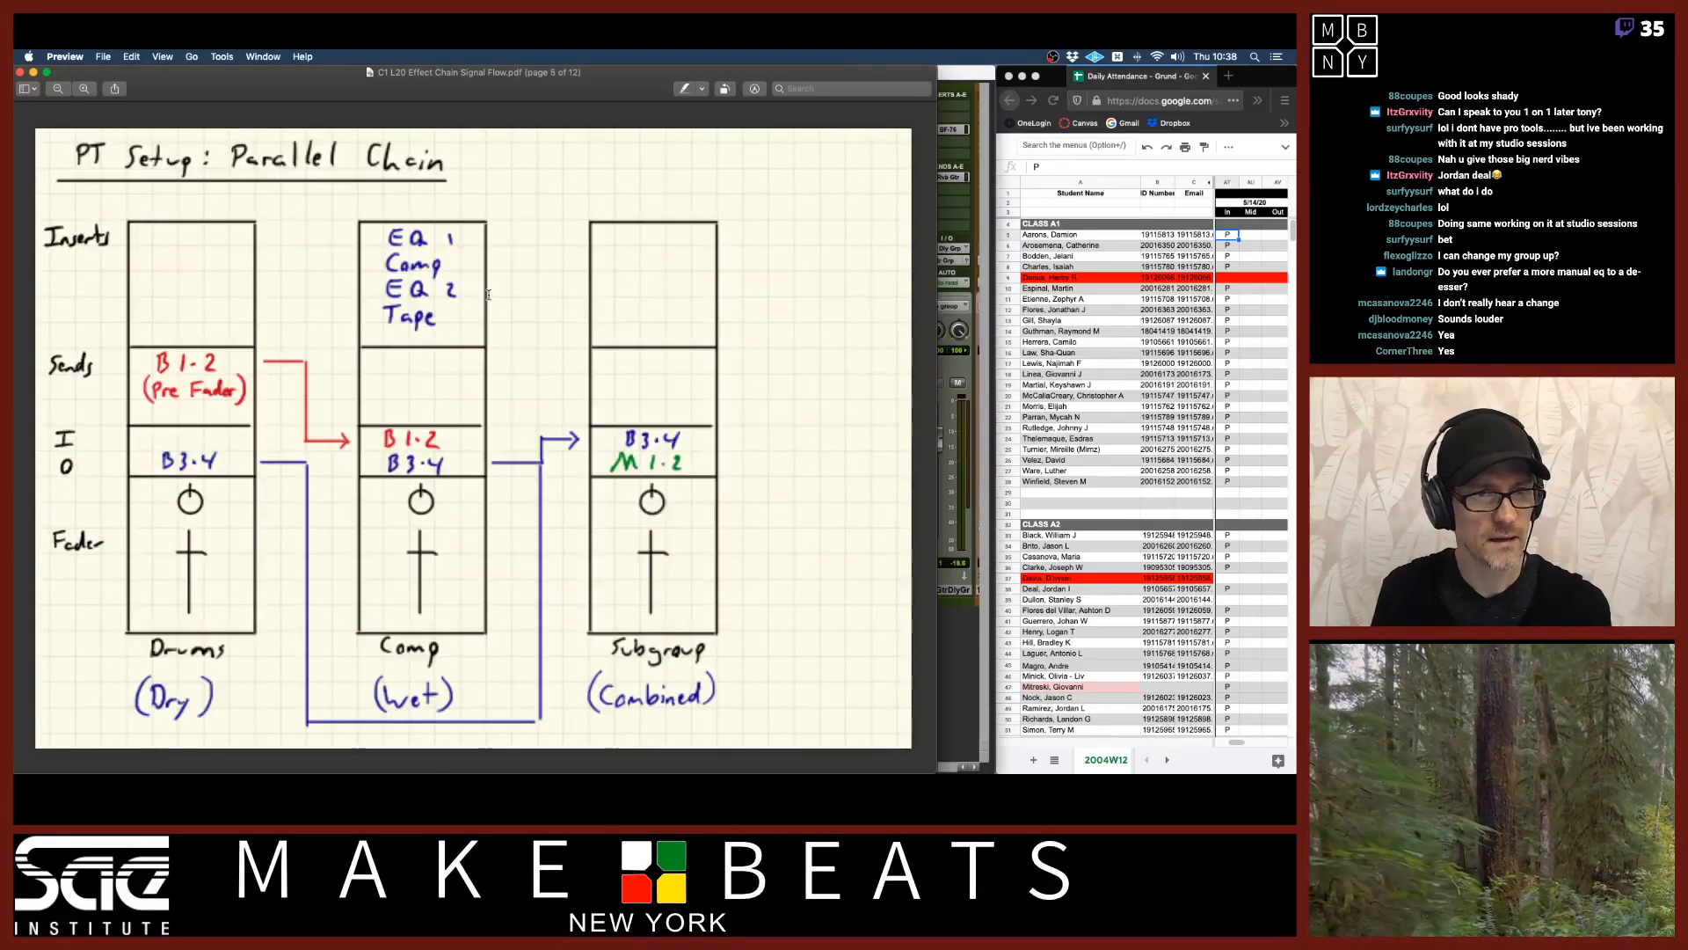
pyautogui.press('Up')
pyautogui.press('Up')
pyautogui.press('Up')
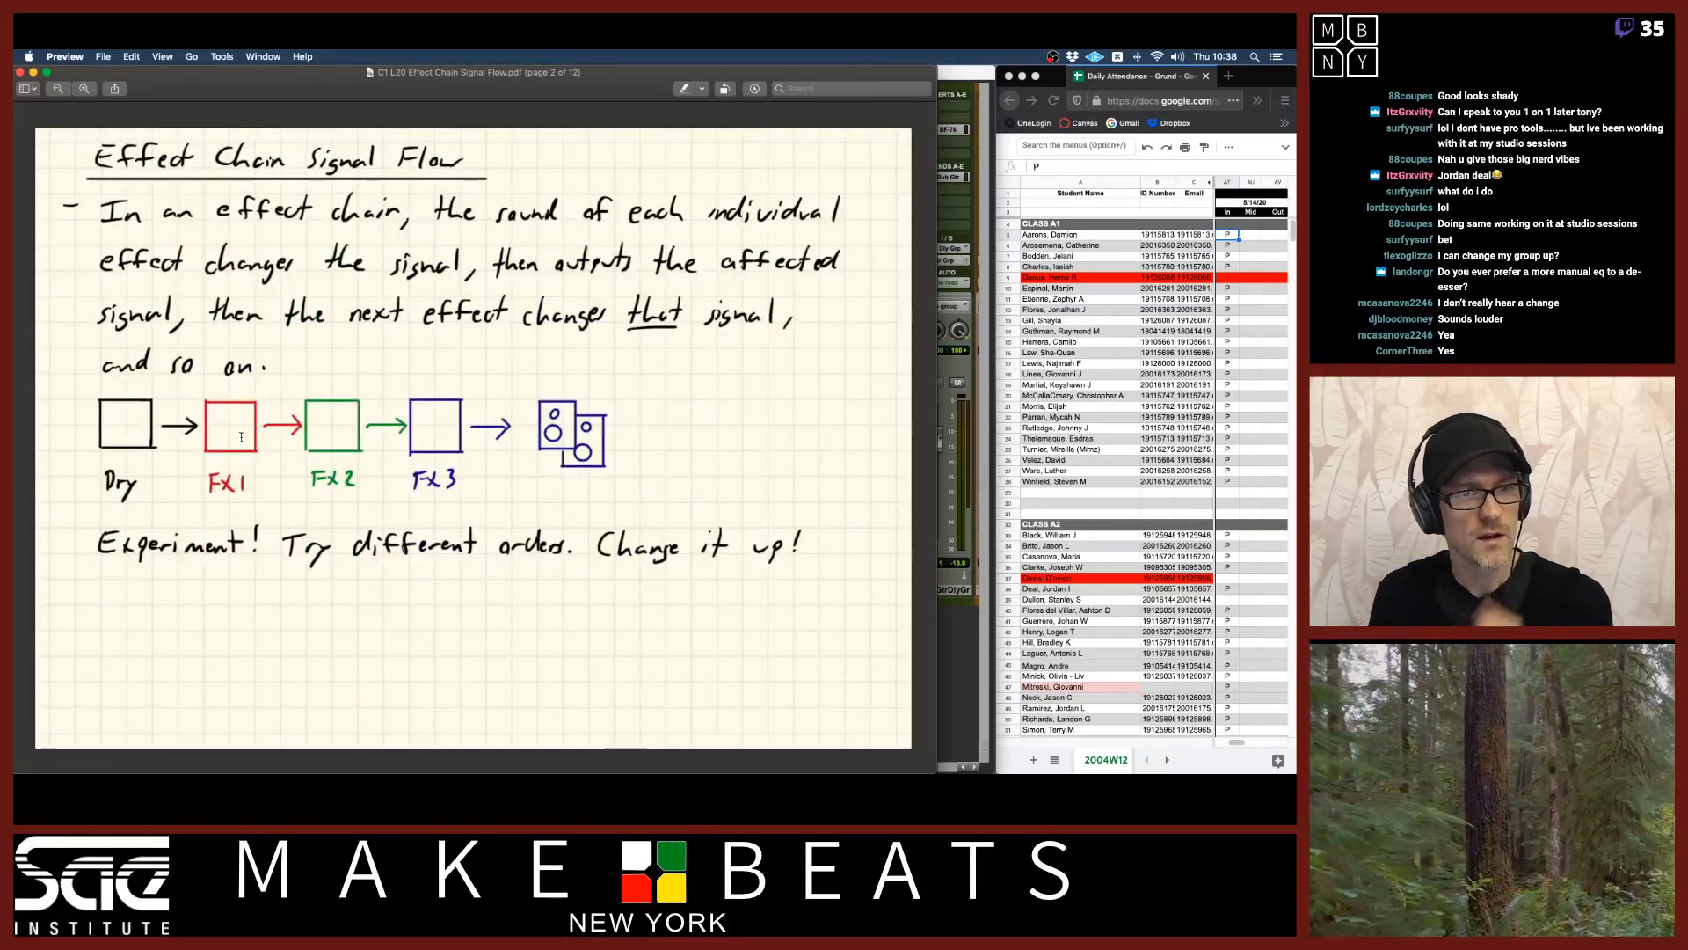
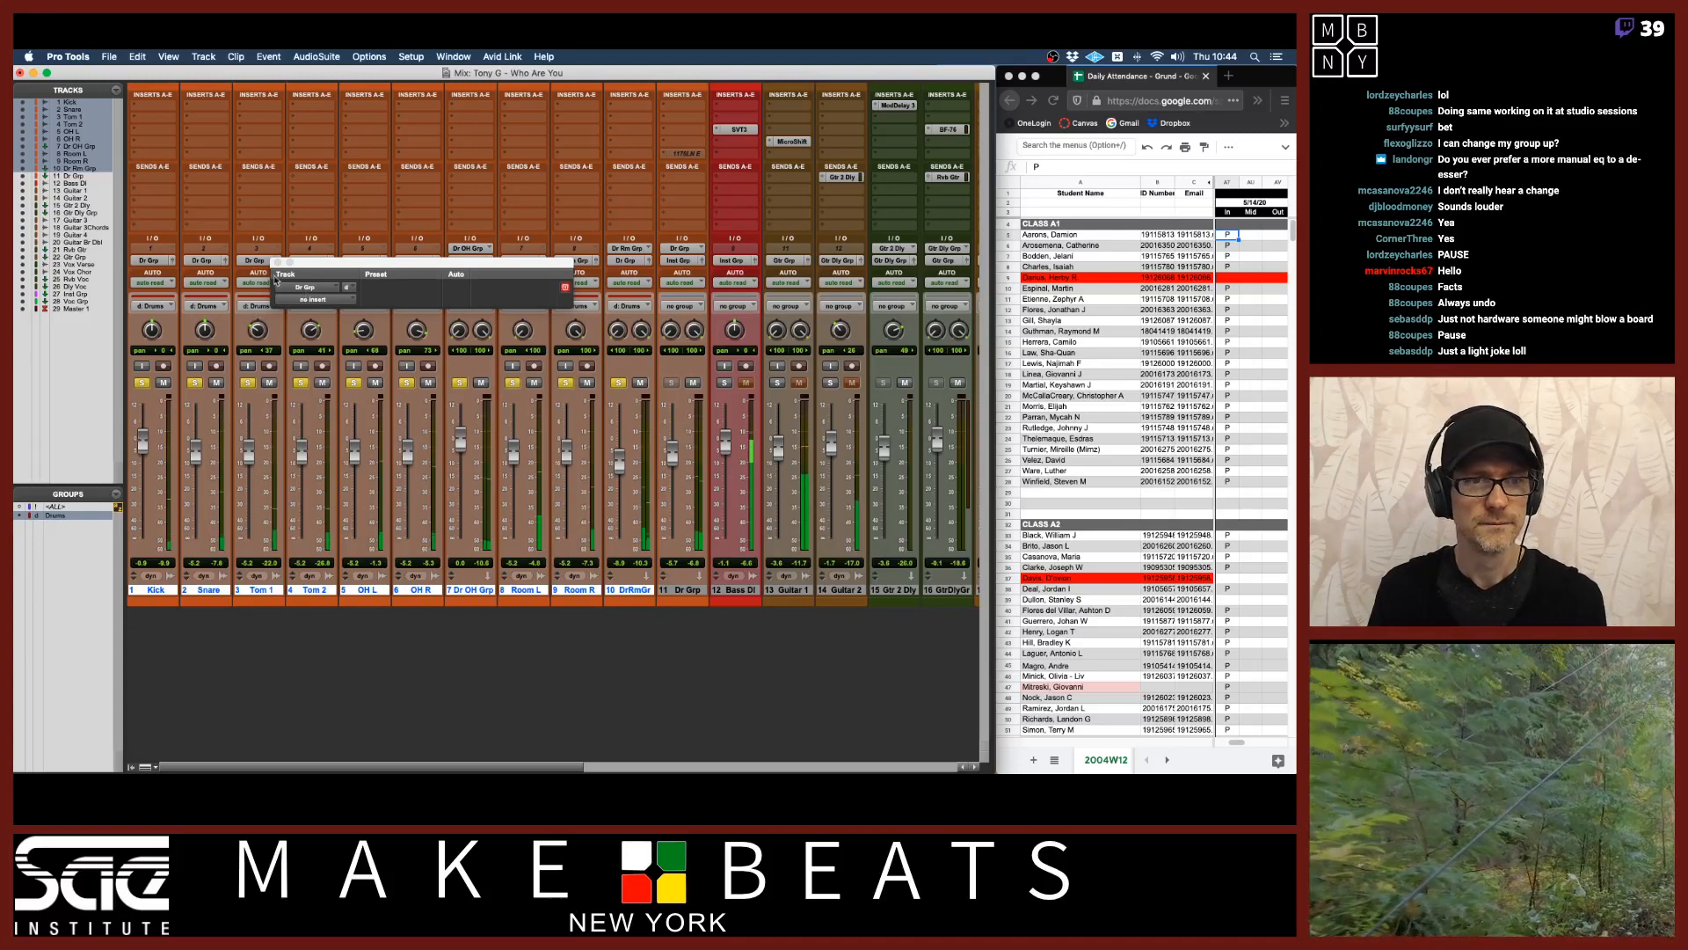
# Insert a Dyn3 Compressor/Limiter (stereo) plugin on the first insert of the Dr Grp track.
pyautogui.click(278, 262)
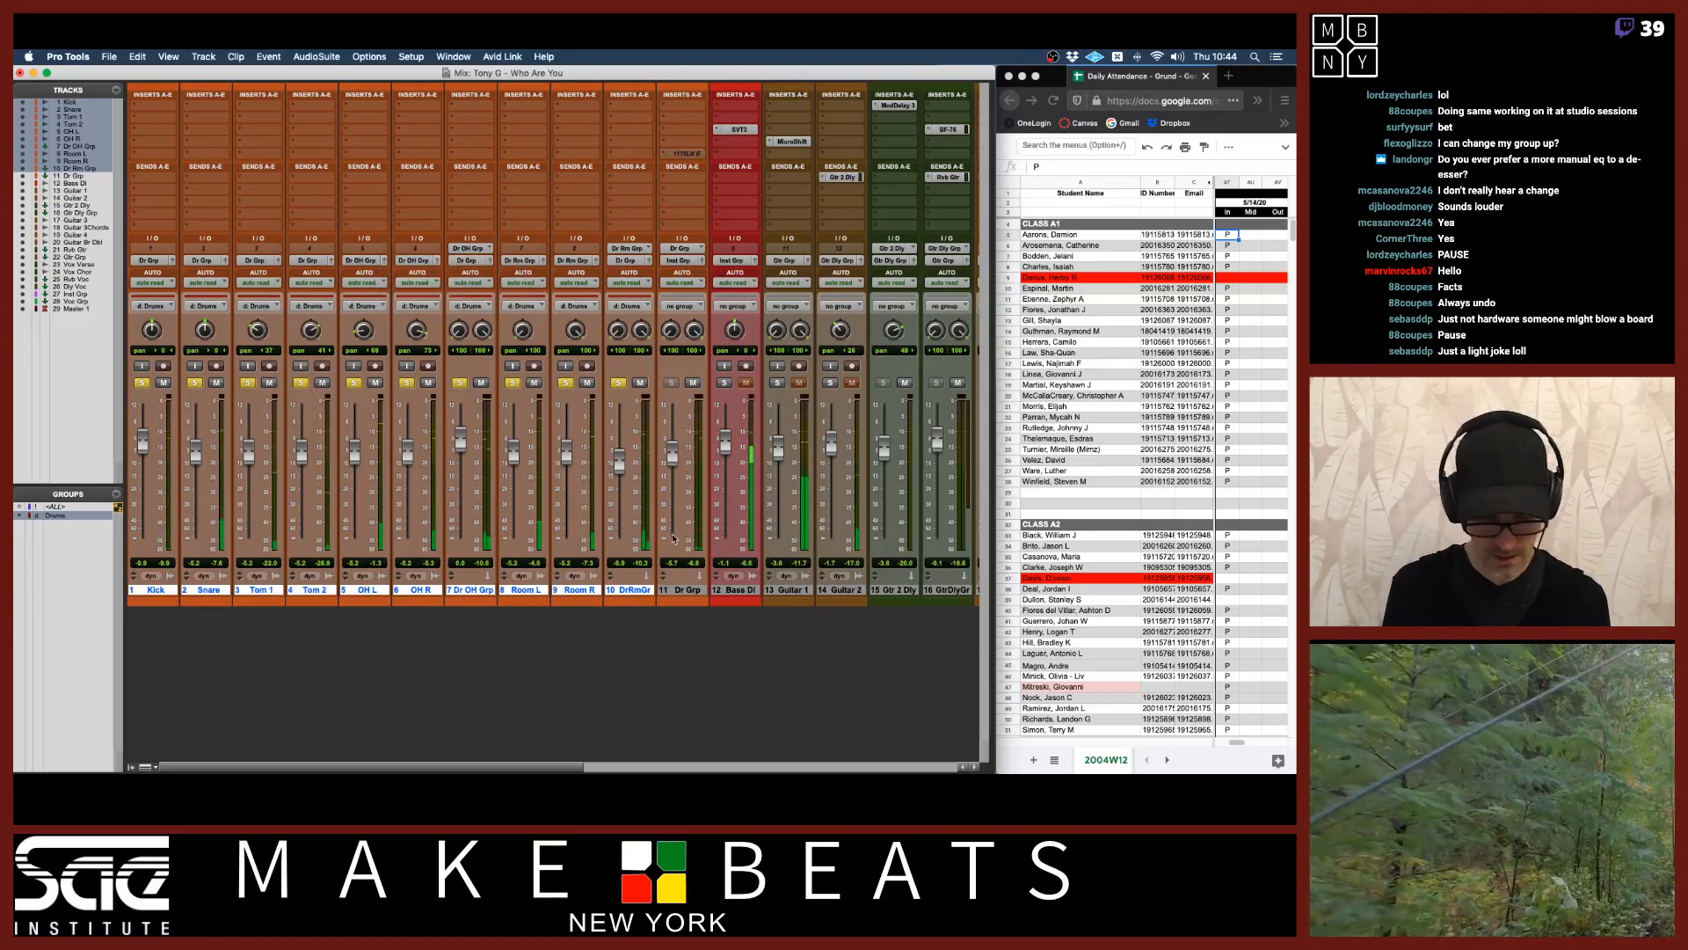
pyautogui.moveTo(678, 455); pyautogui.dragTo(673, 430)
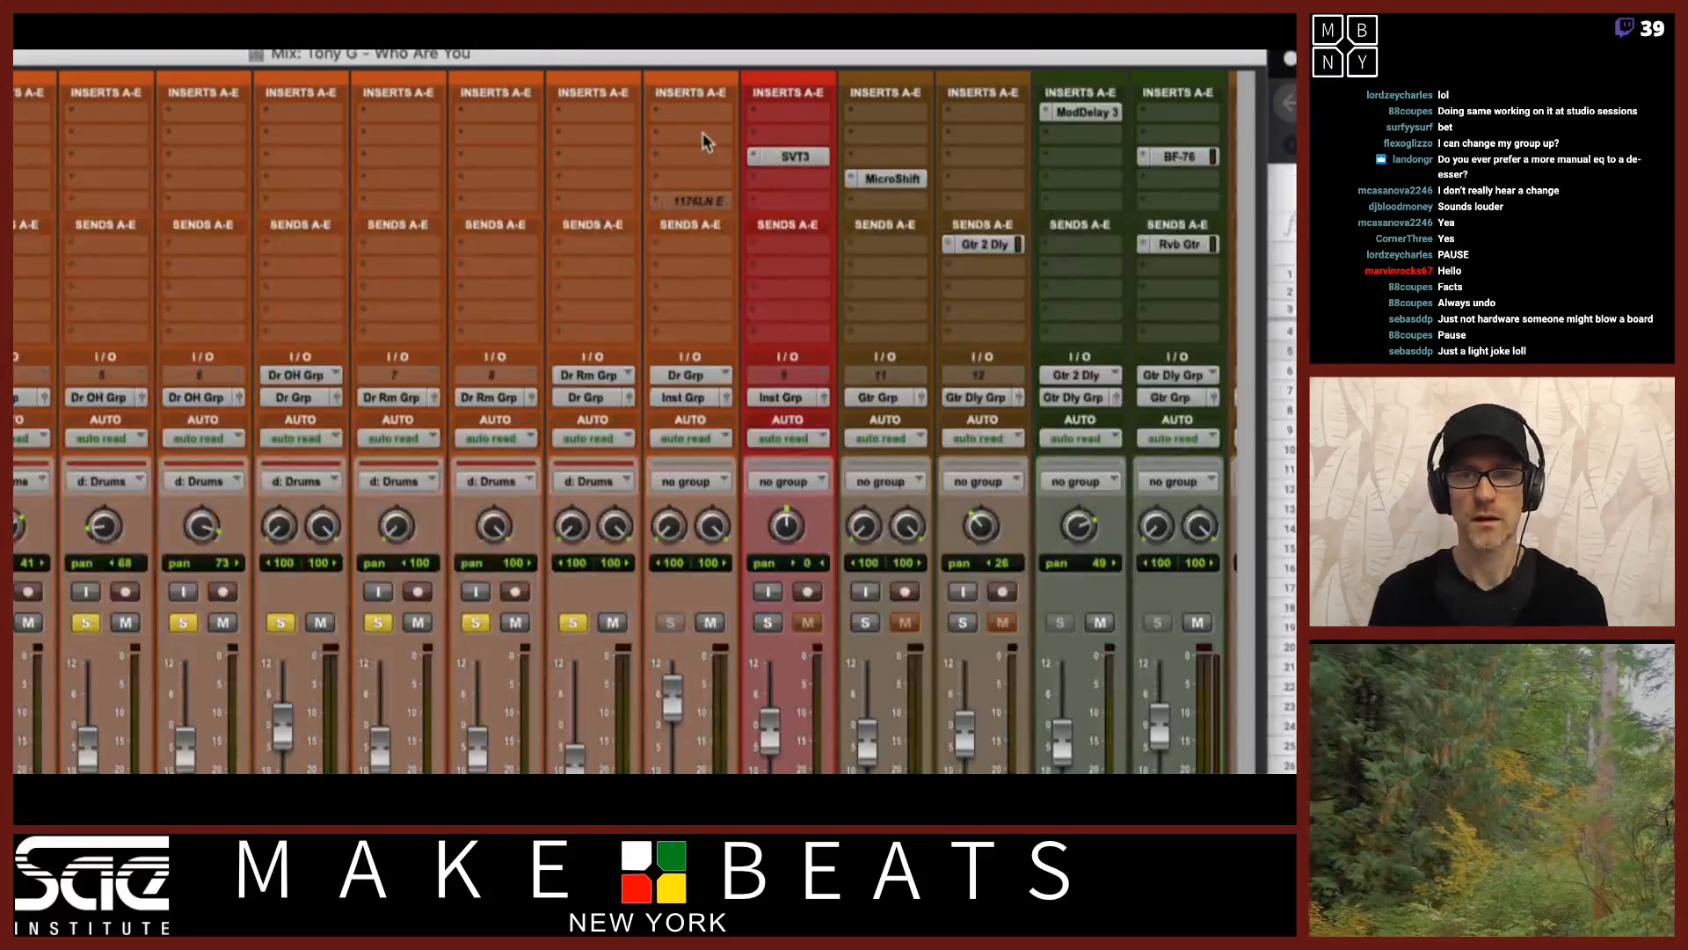
pyautogui.click(689, 127)
pyautogui.moveTo(718, 160)
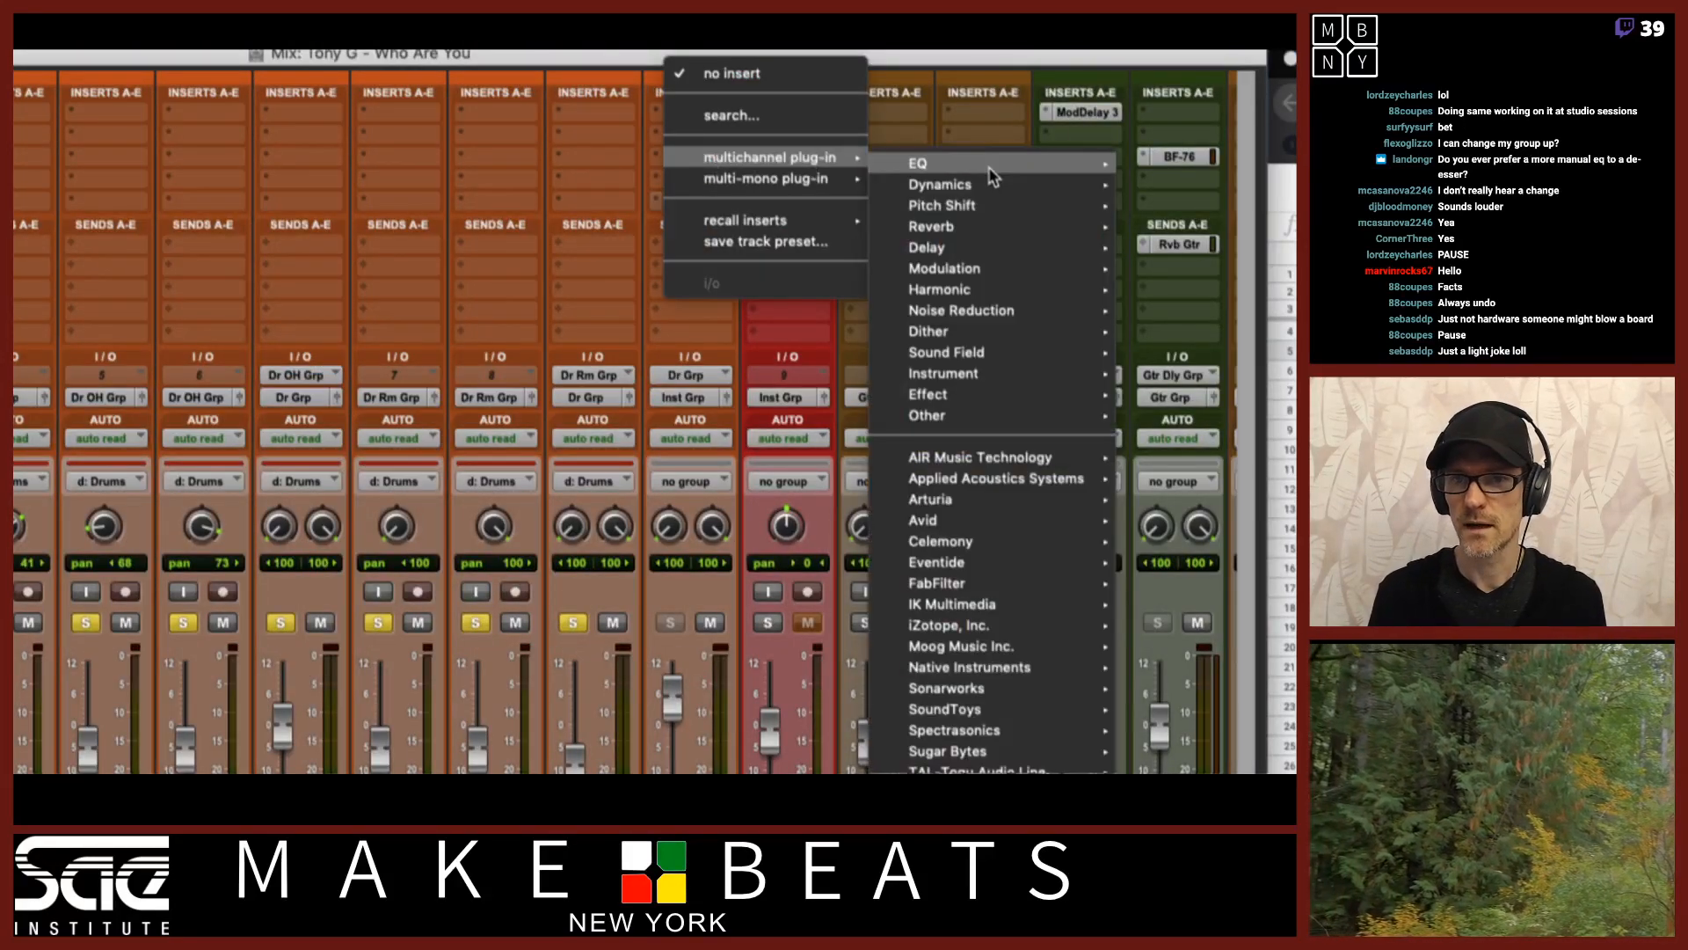
pyautogui.moveTo(976, 185)
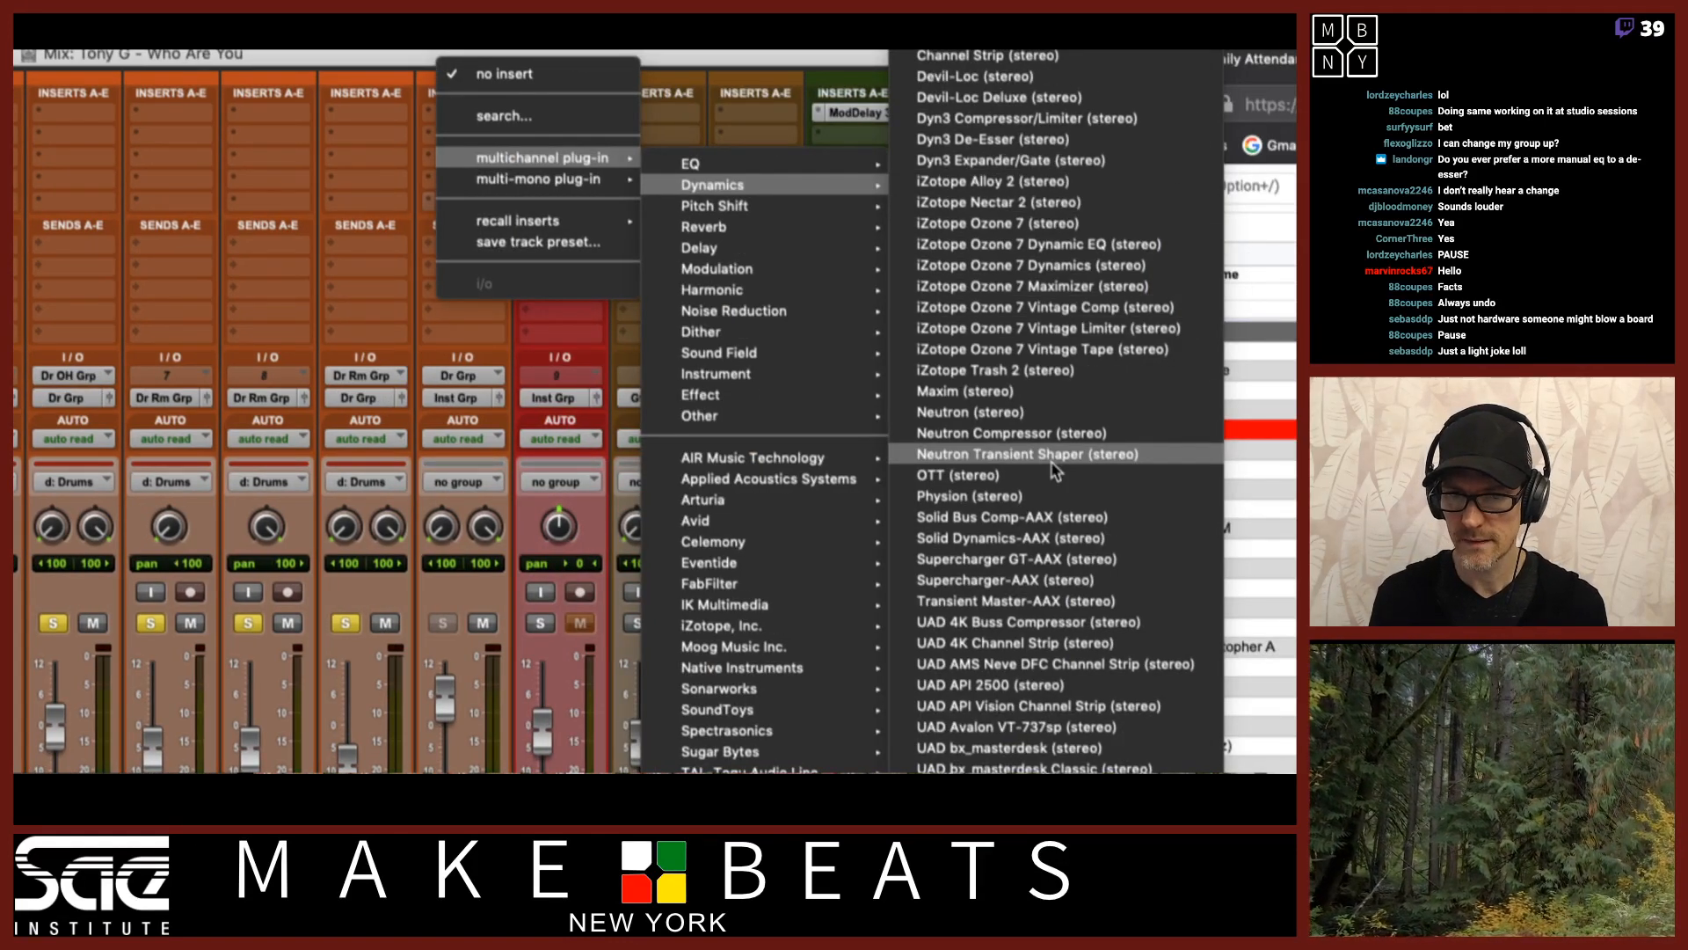
pyautogui.click(1046, 121)
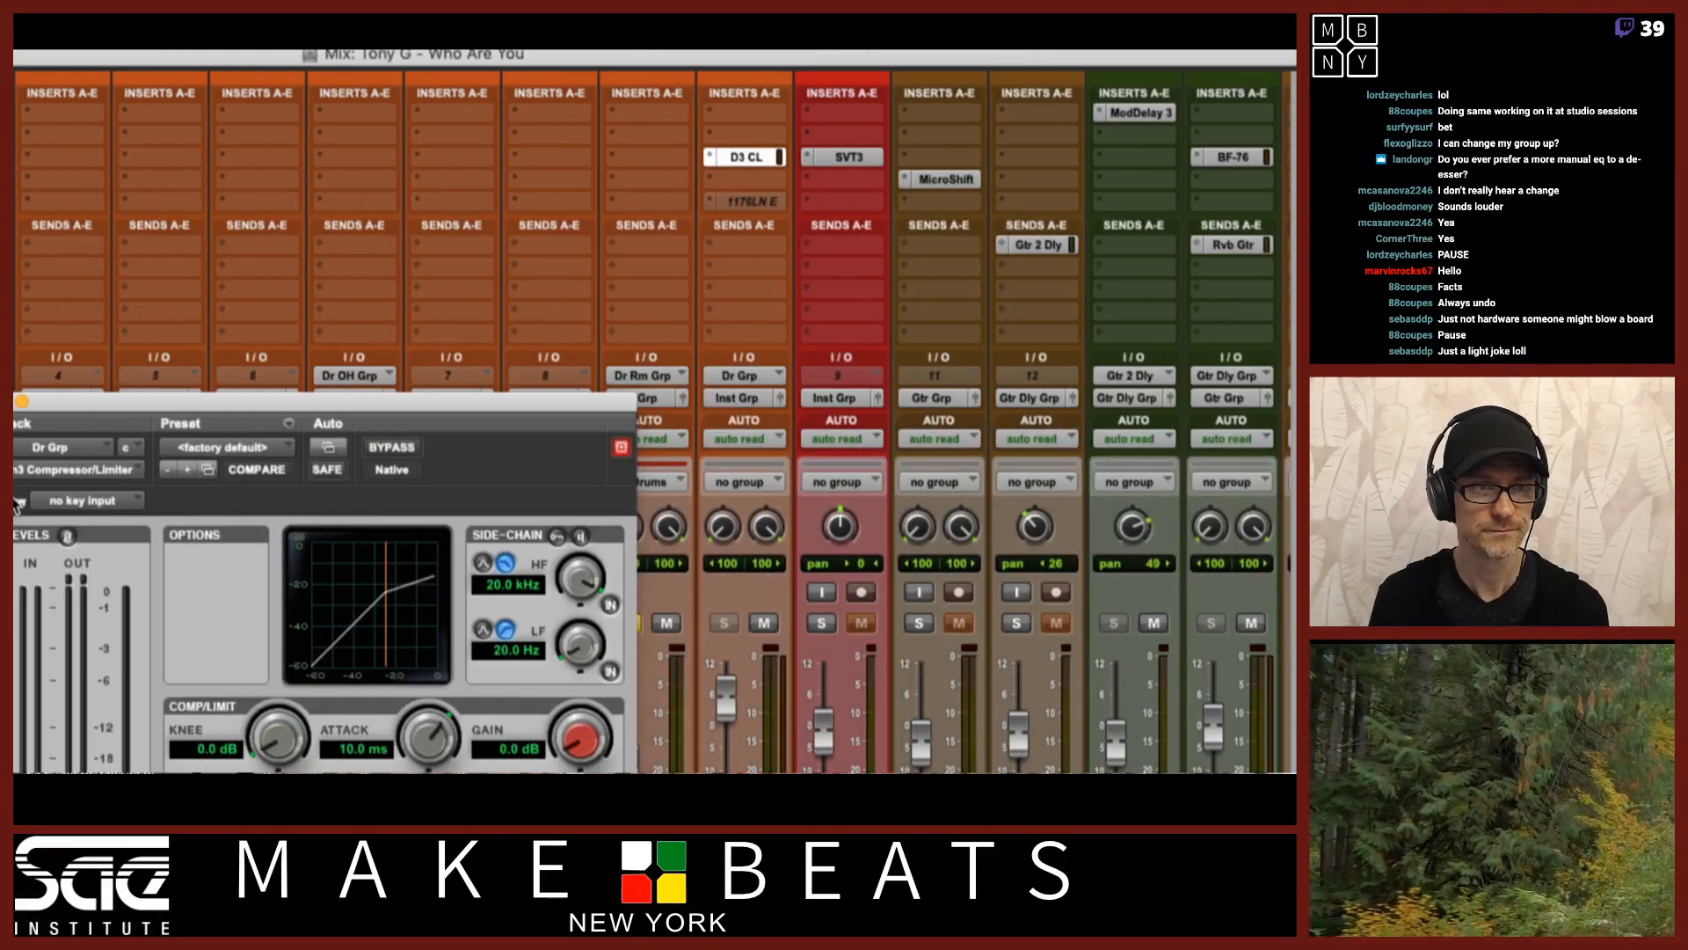
# Set the compressor threshold to -47.1 dB, ratio to 22.2:1, attack to 54.8 ms and release to 56.3 ms.
pyautogui.moveTo(221, 415); pyautogui.dragTo(529, 218)
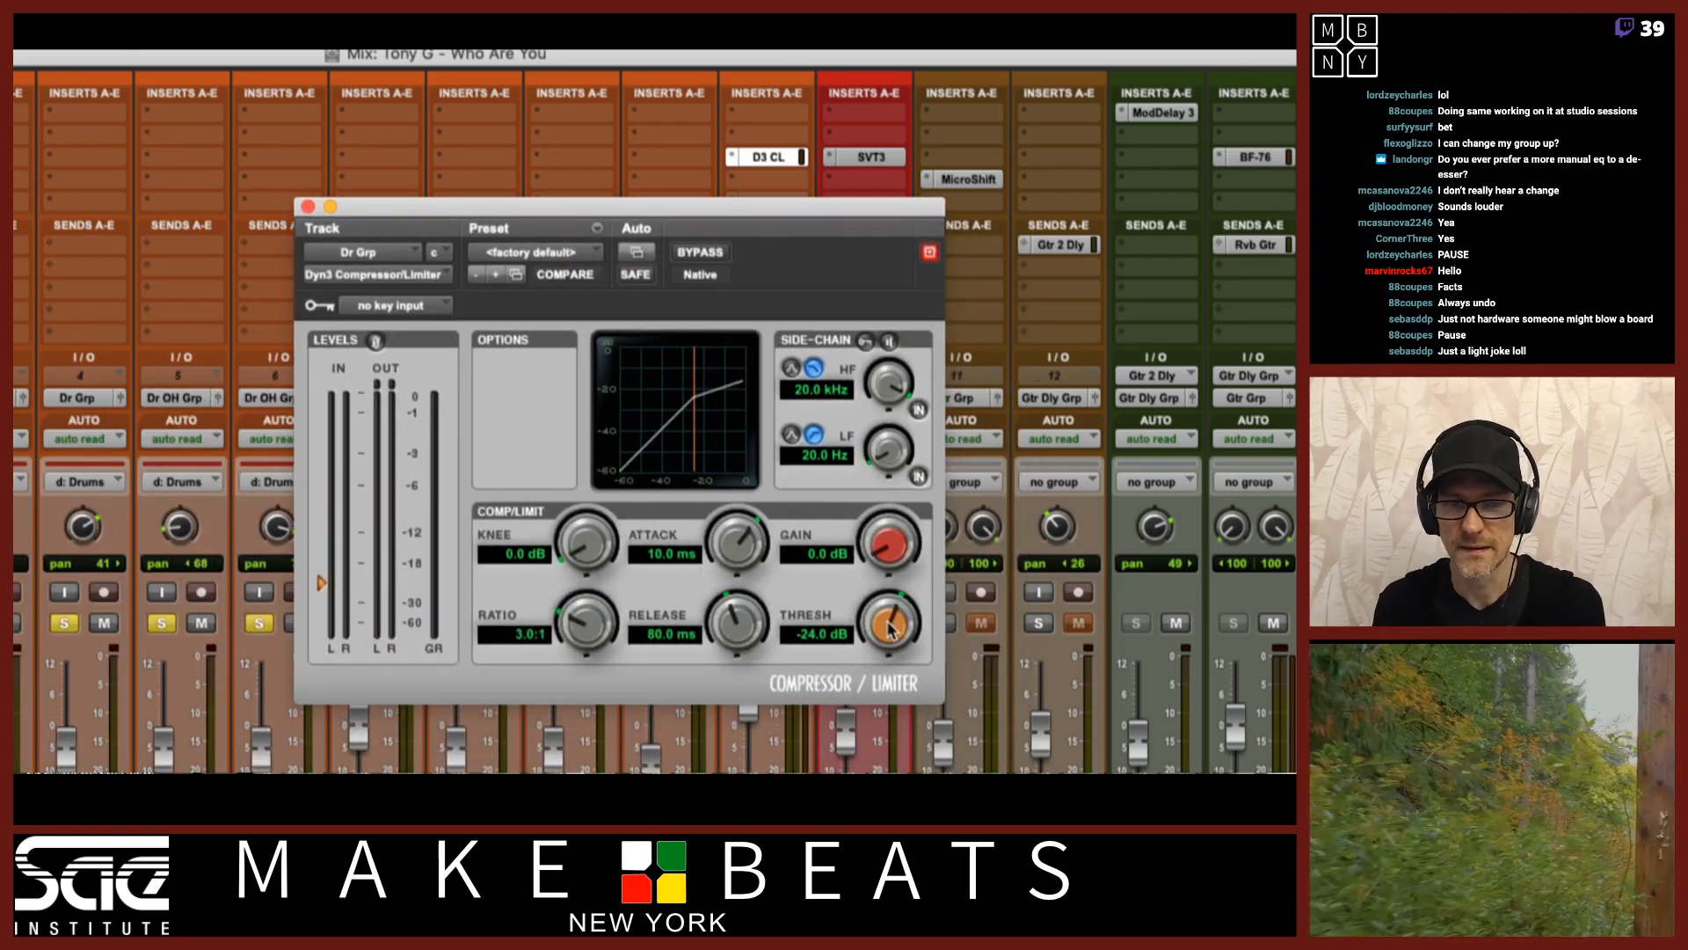
pyautogui.moveTo(889, 629); pyautogui.dragTo(886, 753)
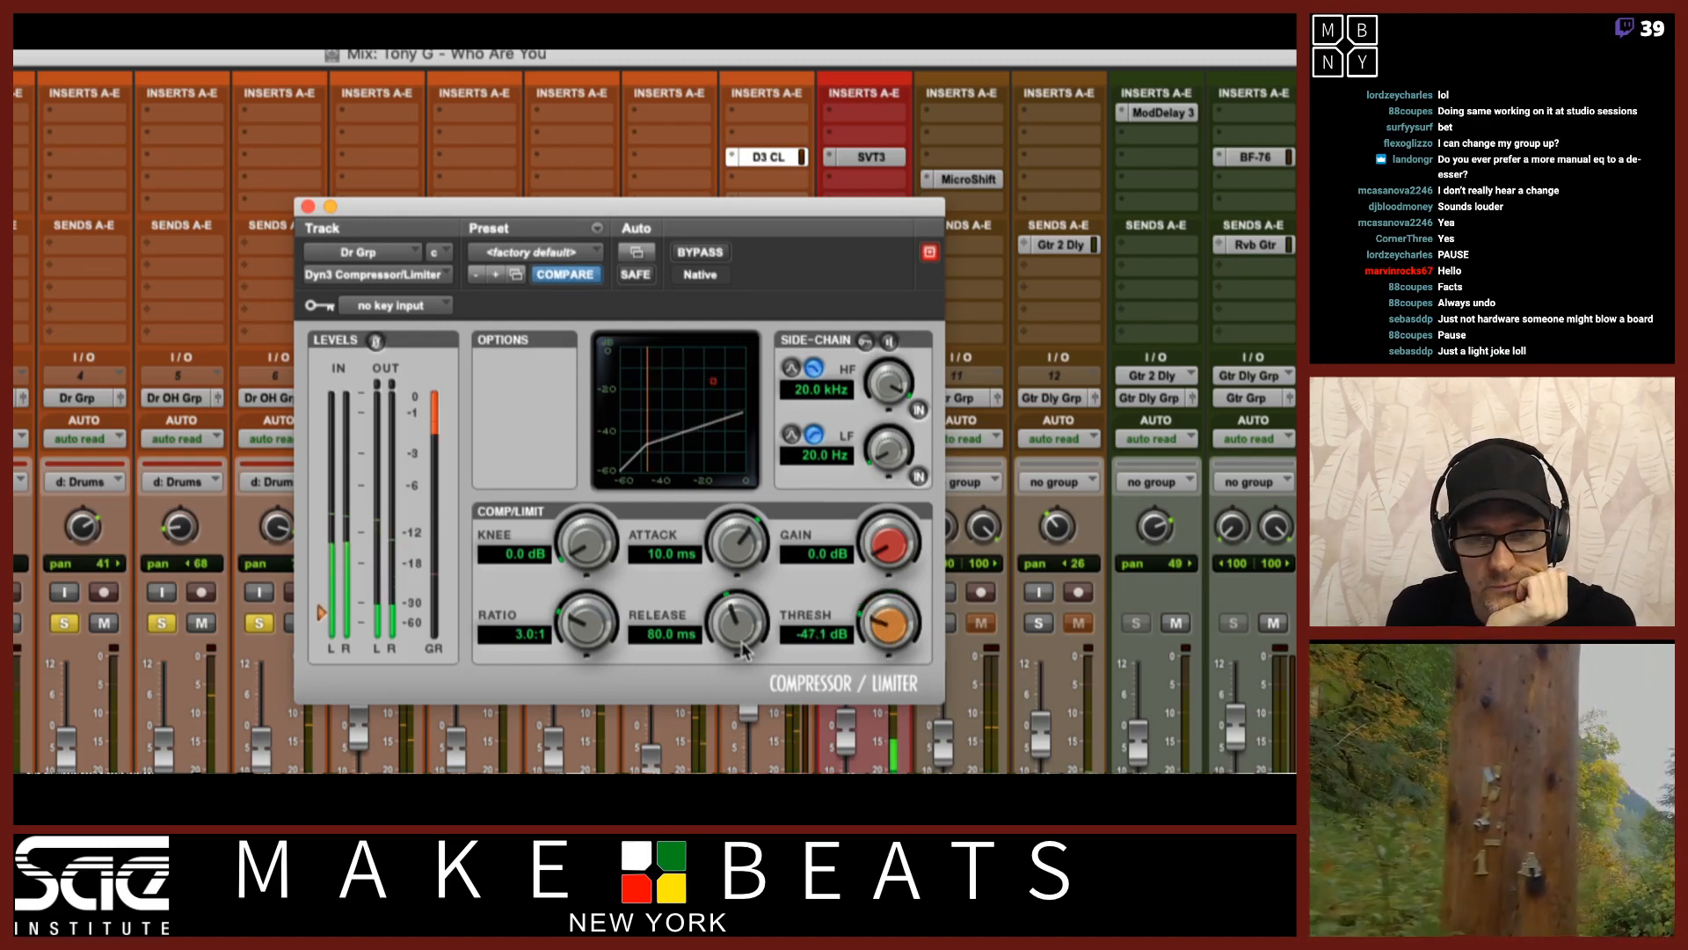
pyautogui.moveTo(743, 650); pyautogui.dragTo(735, 521)
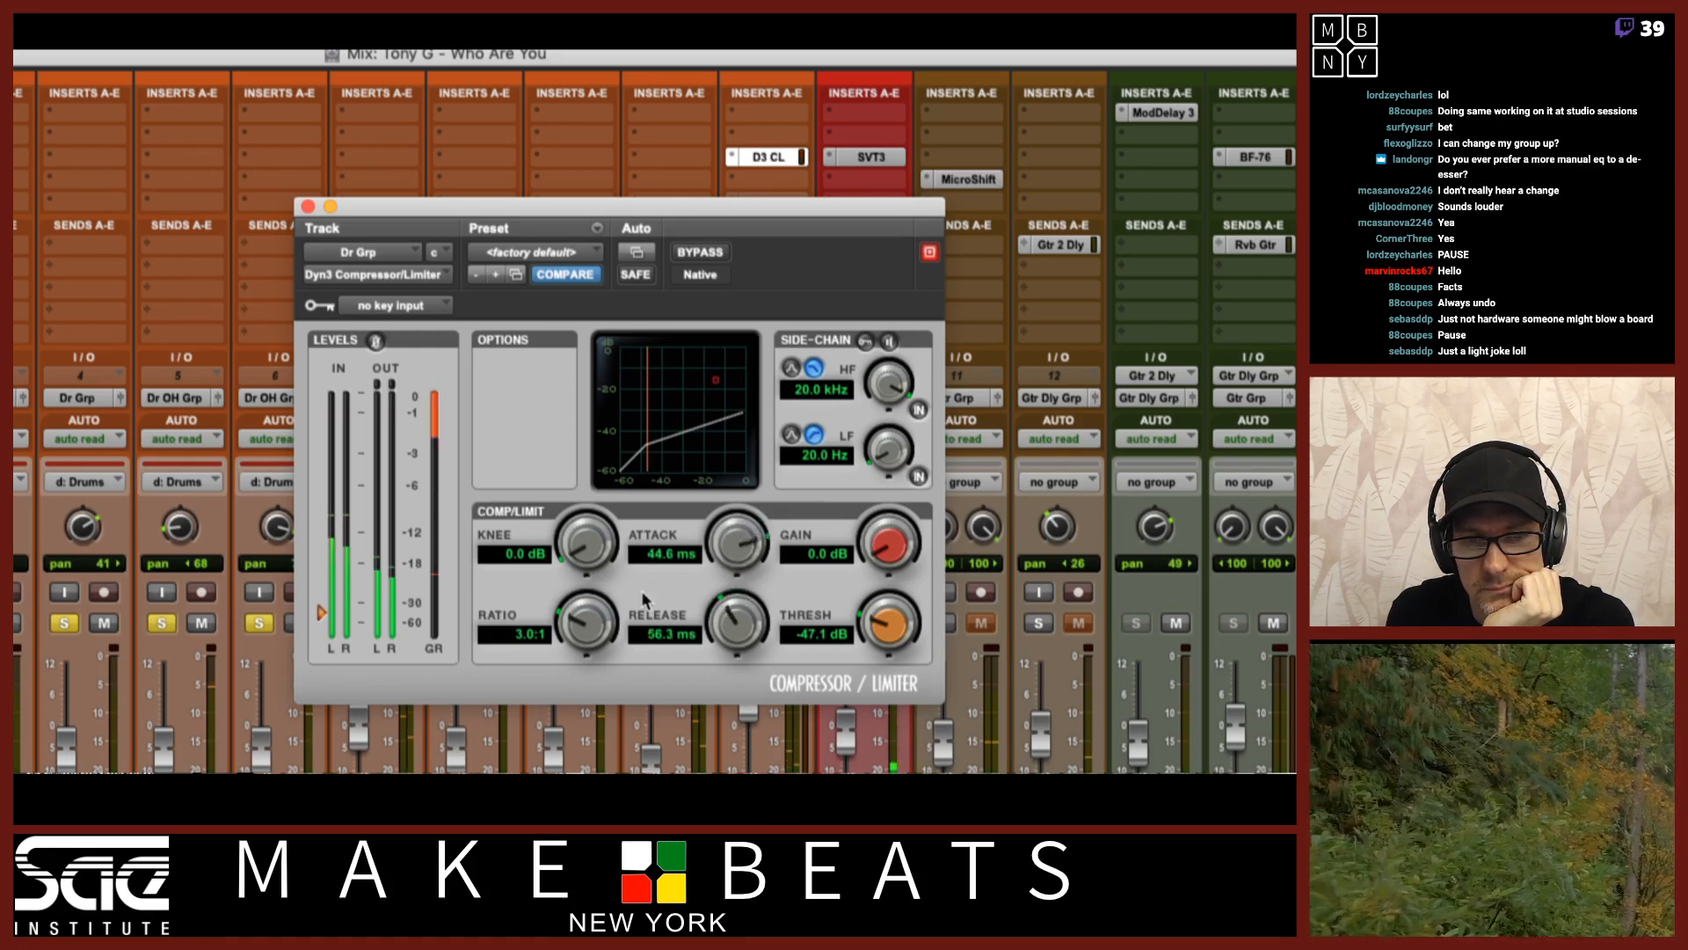
pyautogui.moveTo(568, 628); pyautogui.dragTo(573, 554)
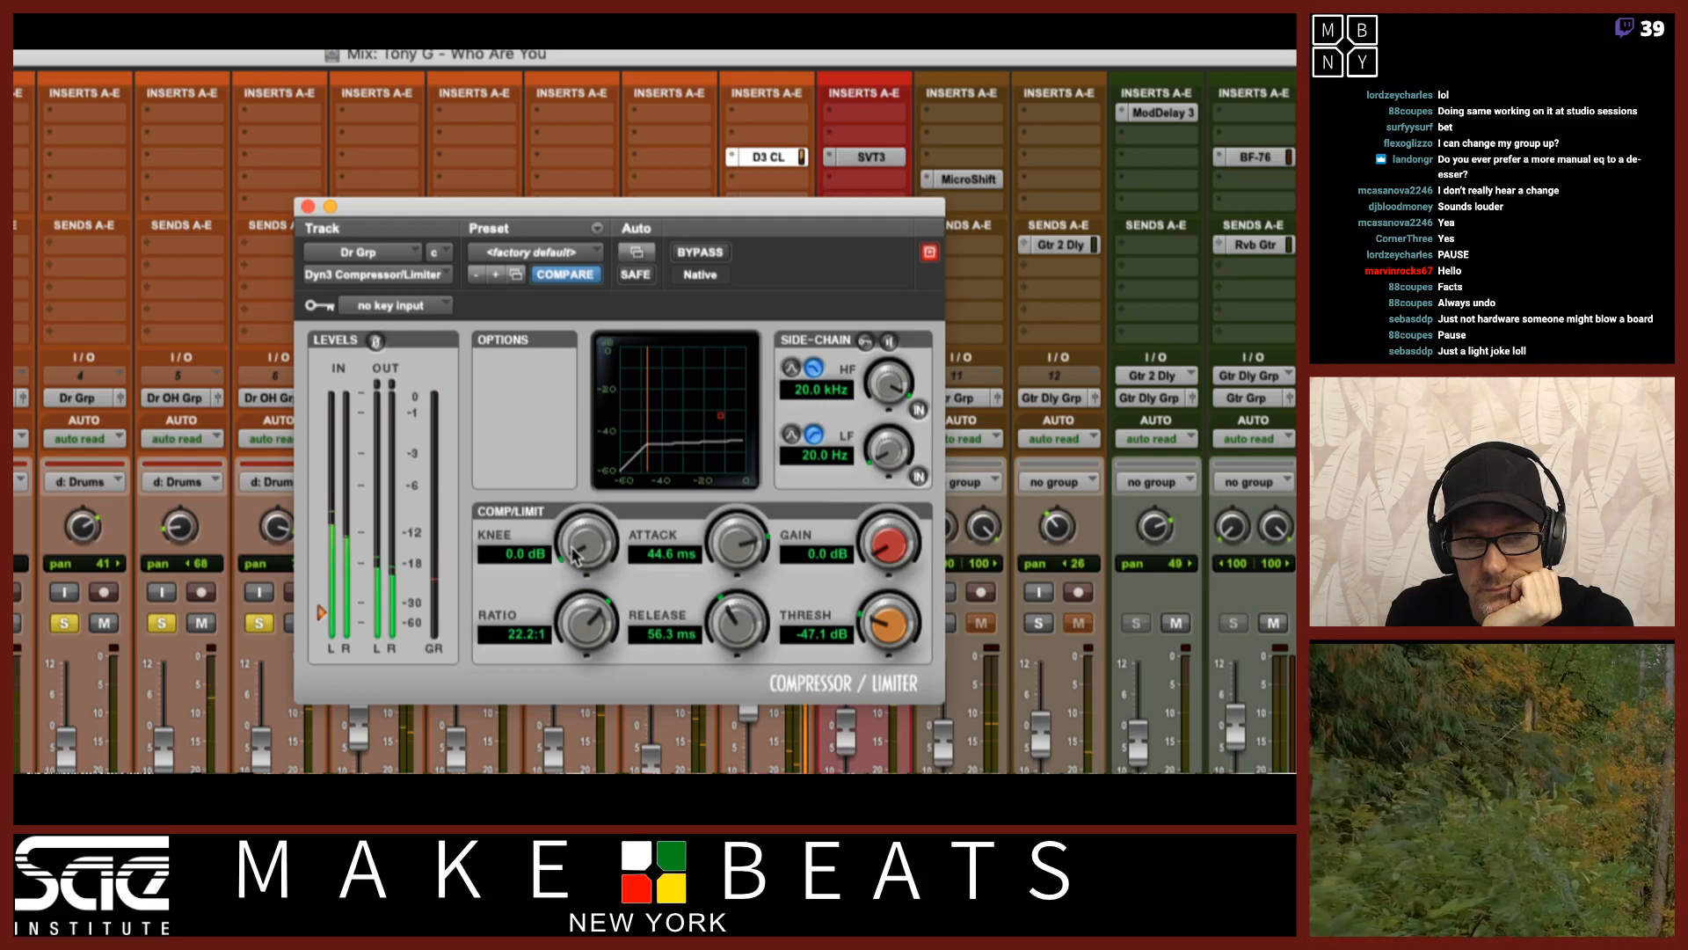
pyautogui.moveTo(737, 543); pyautogui.dragTo(739, 528)
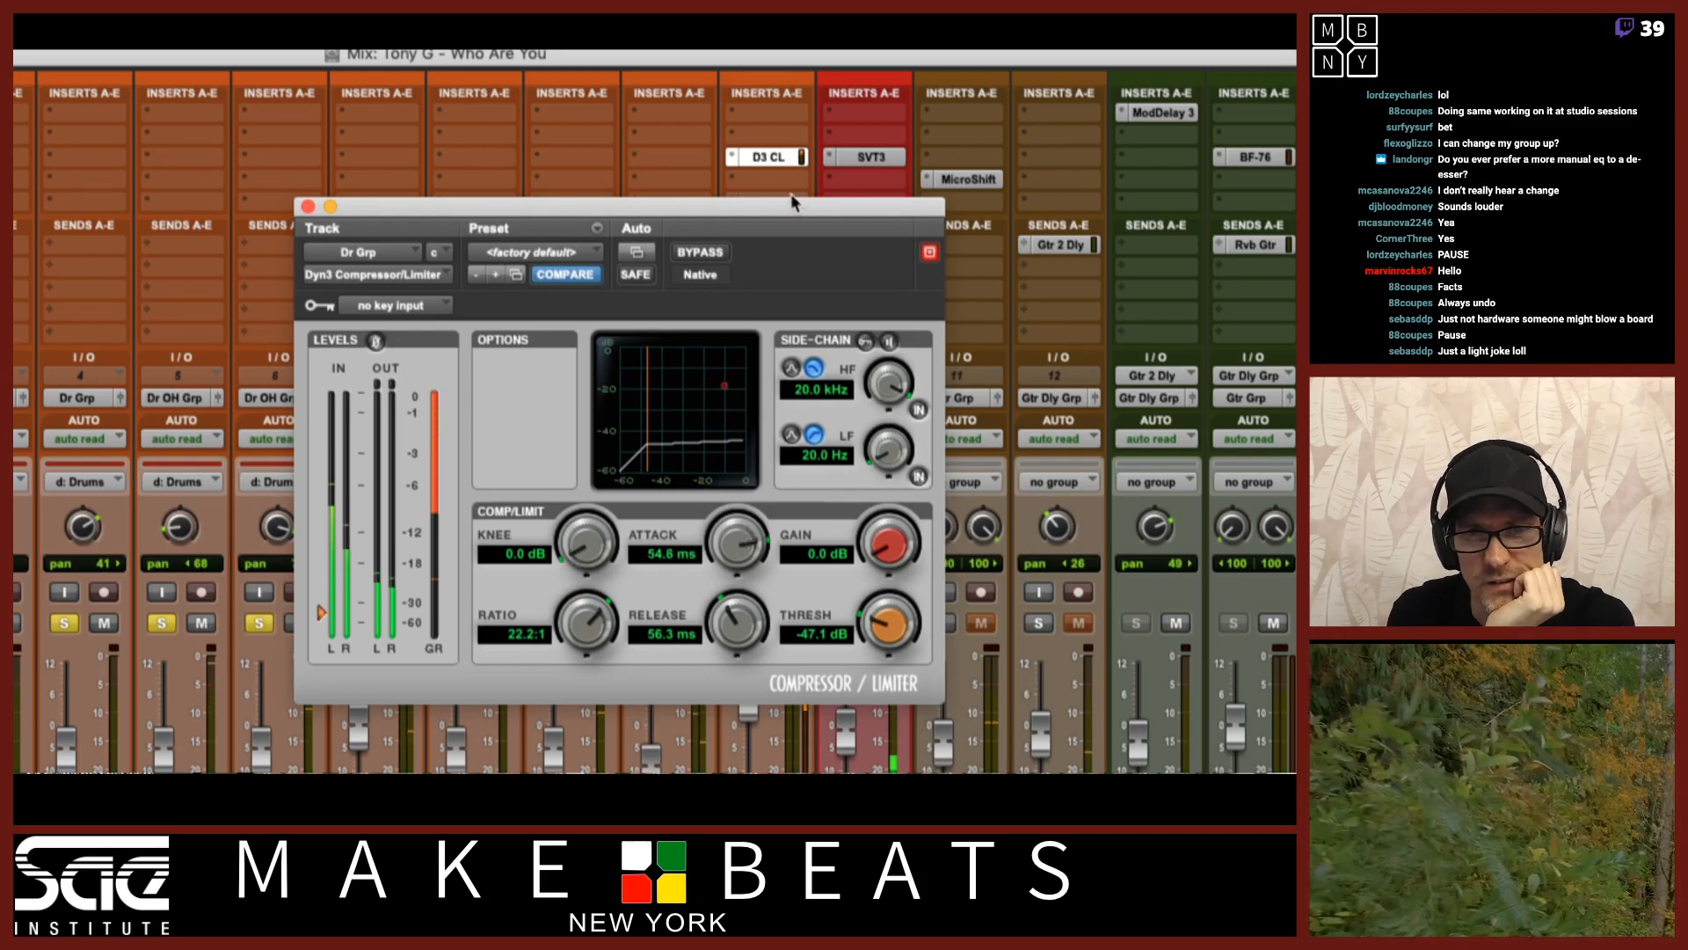
# Raise the compressor's makeup gain to 14.2 dB.
pyautogui.moveTo(791, 202); pyautogui.dragTo(541, 181)
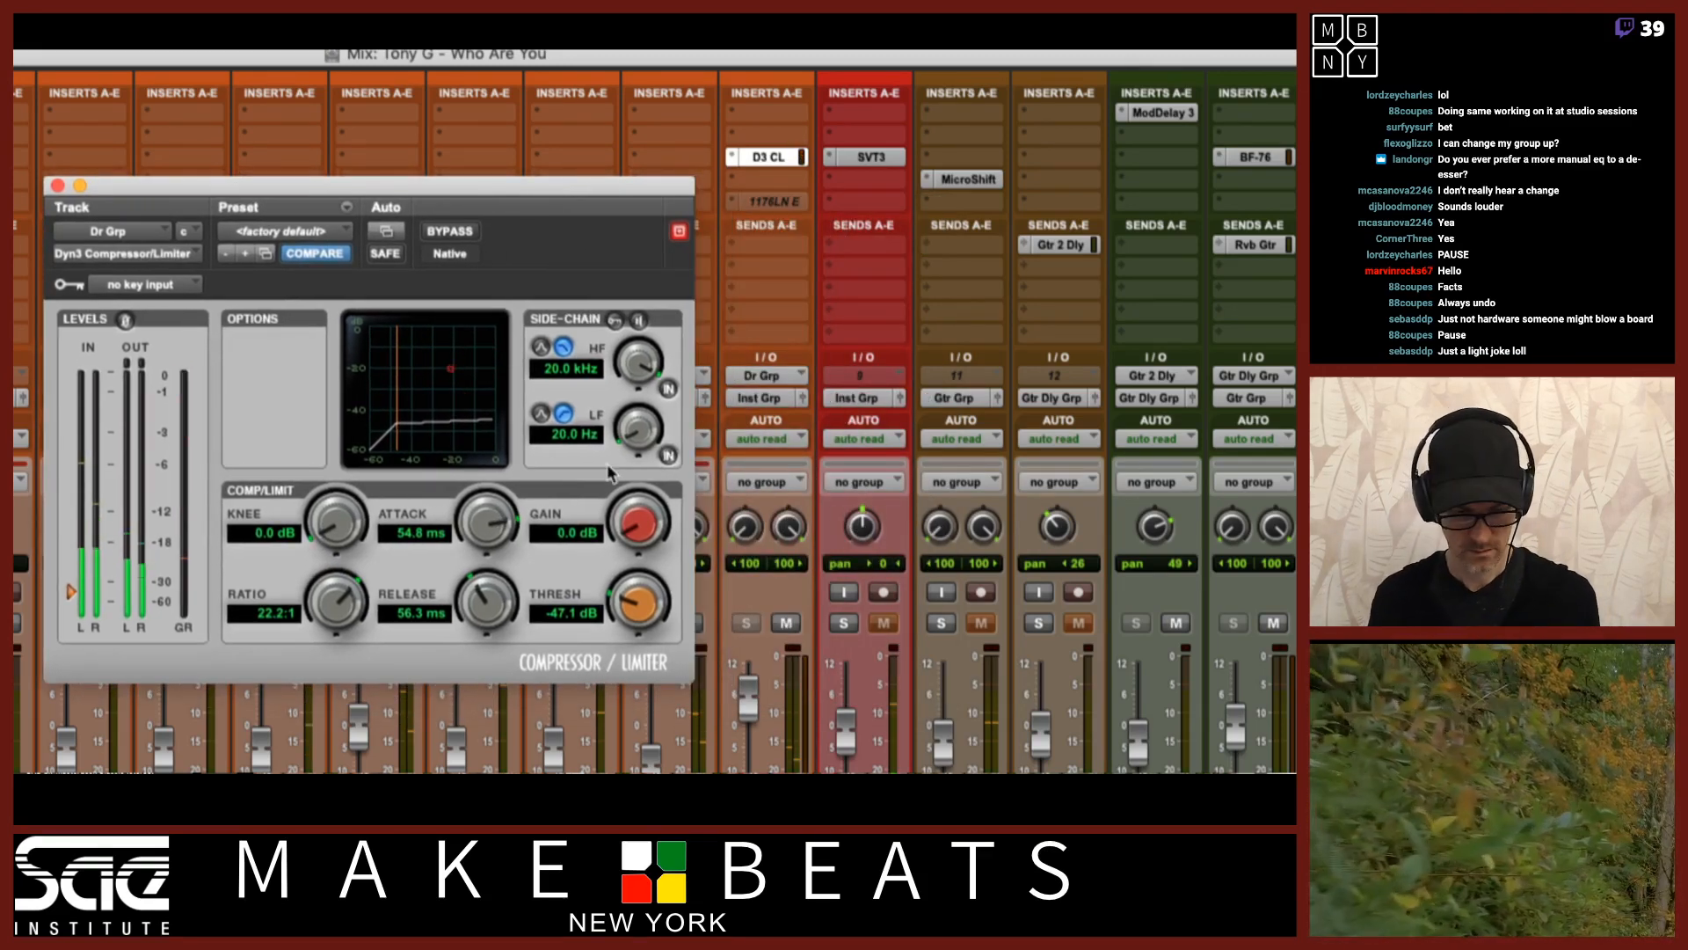
pyautogui.click(754, 706)
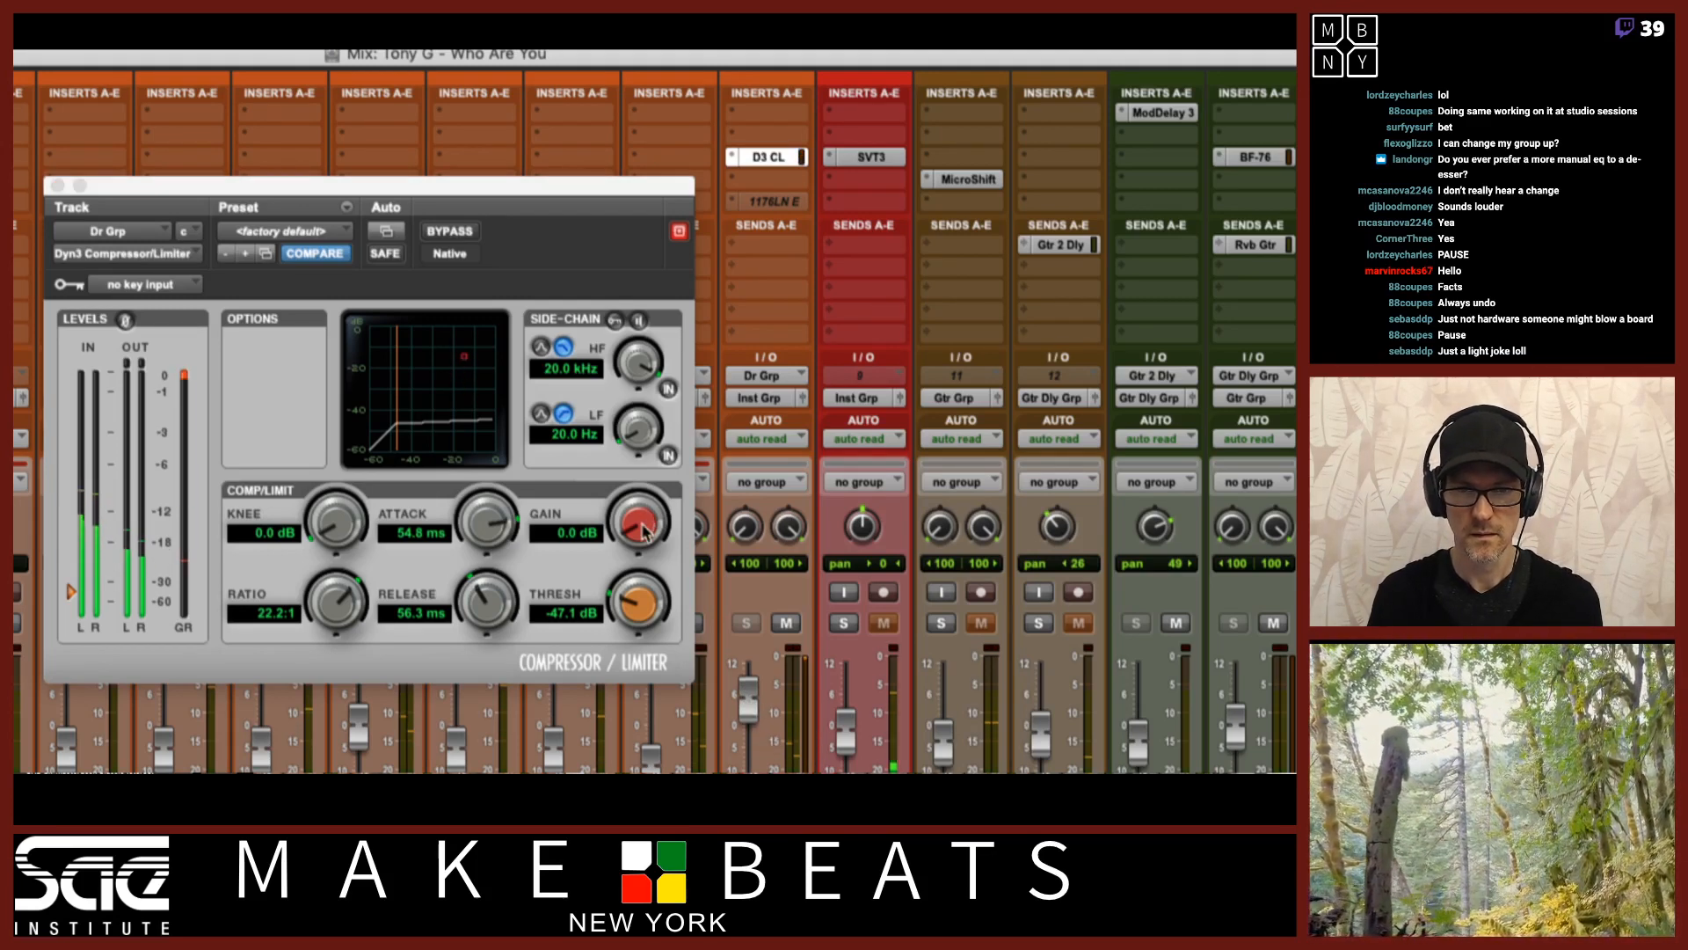
pyautogui.moveTo(645, 532); pyautogui.dragTo(649, 412)
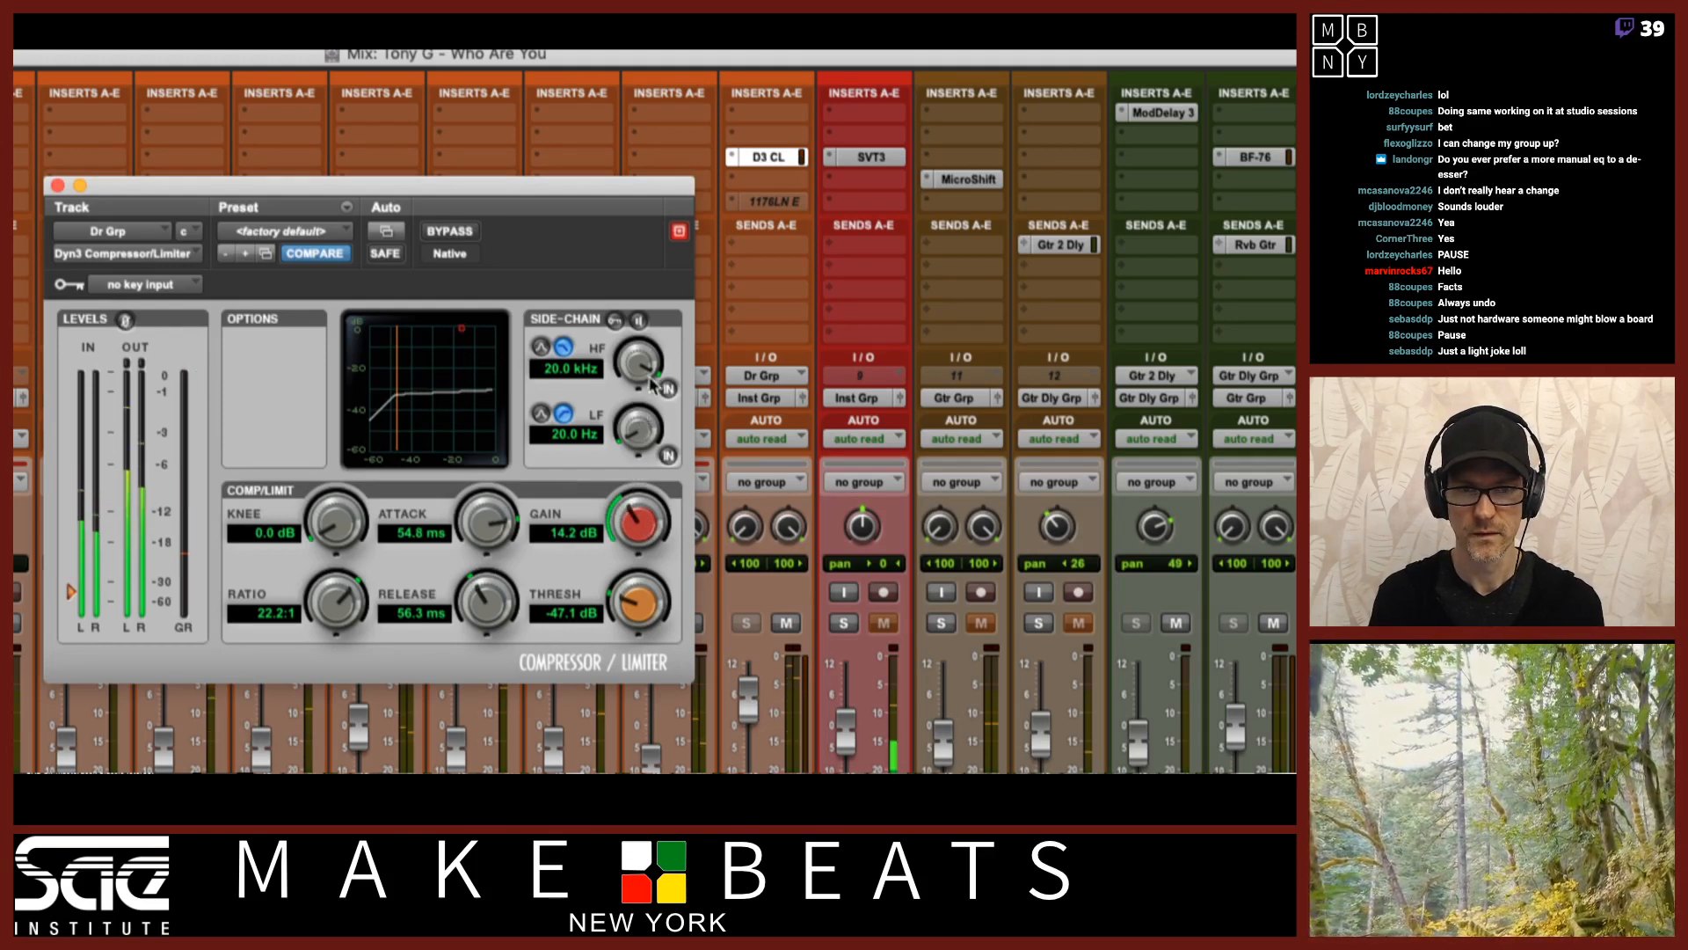
# Compare the compressor bypassed and active during playback while settling the makeup gain at 13.4 dB.
pyautogui.keyDown('super'); pyautogui.click(766, 158); pyautogui.keyUp('super')
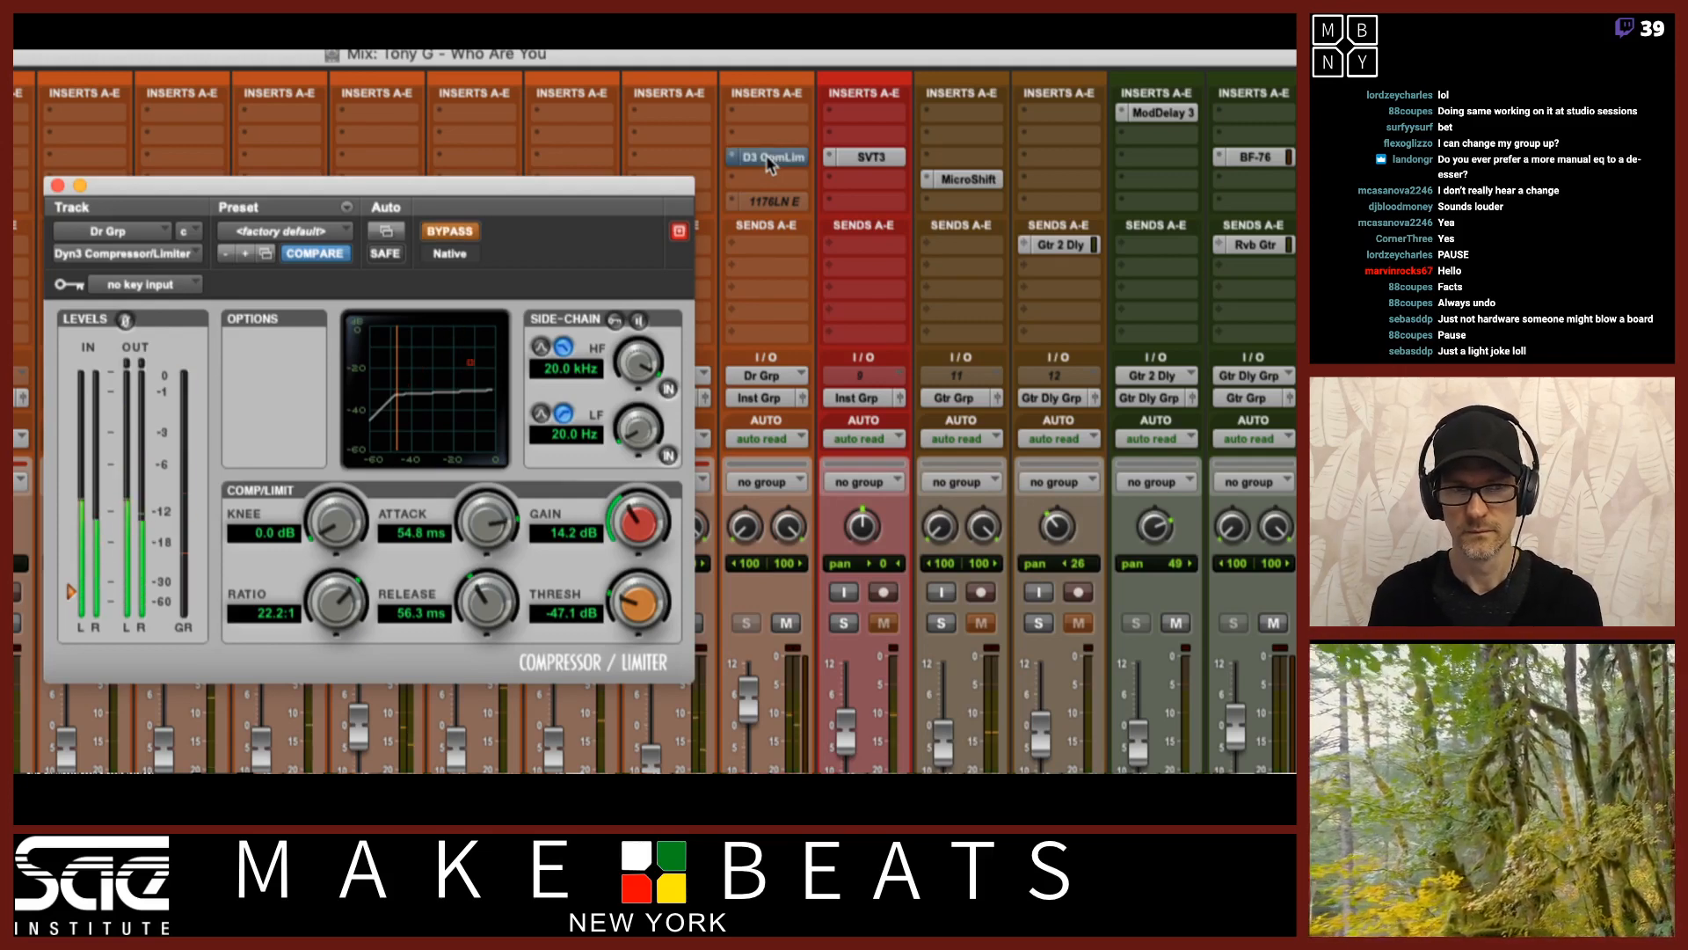
pyautogui.keyDown('super'); pyautogui.click(767, 154); pyautogui.keyUp('super')
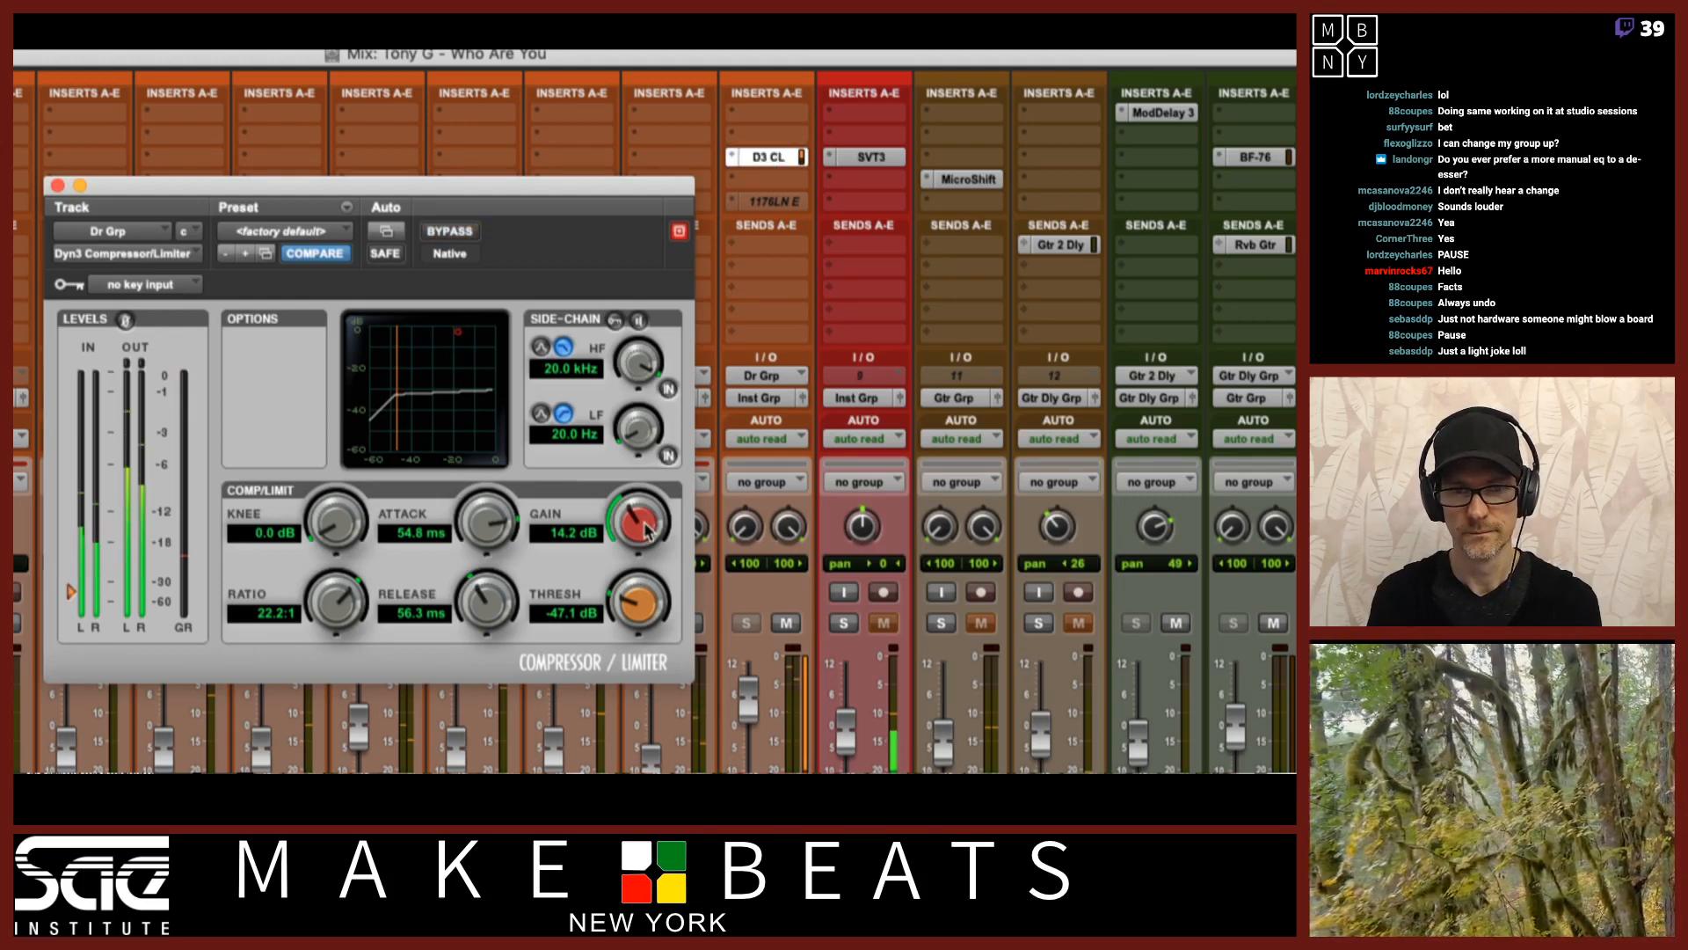
pyautogui.moveTo(646, 520); pyautogui.dragTo(642, 518)
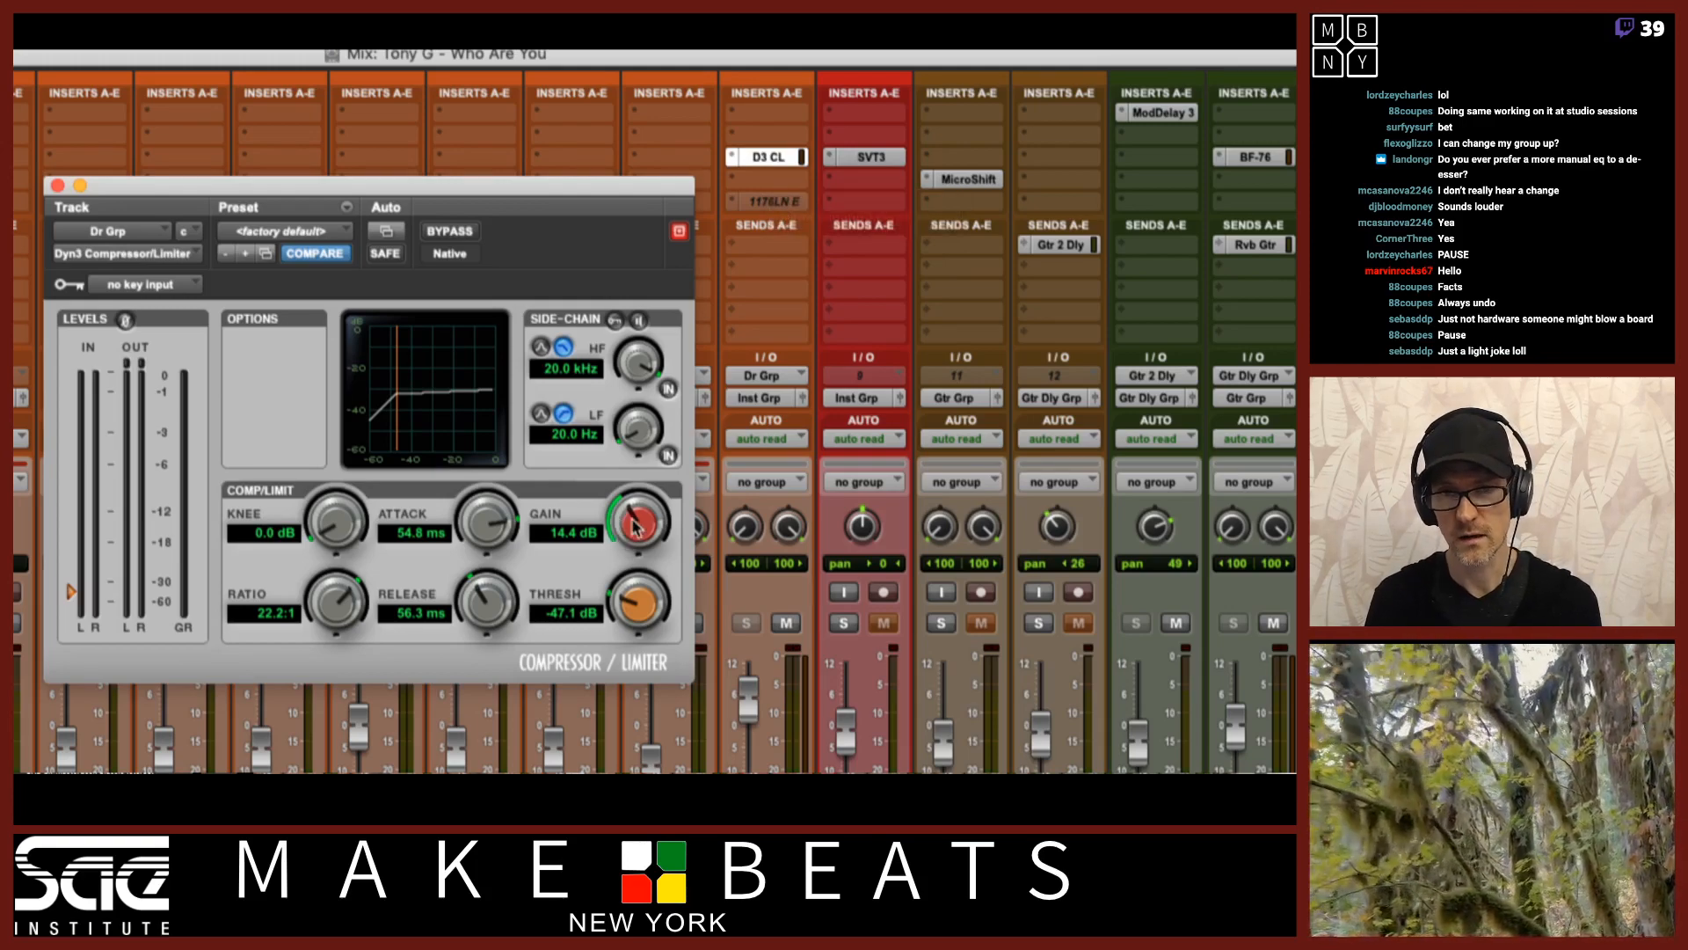
pyautogui.keyDown('super'); pyautogui.click(766, 159); pyautogui.keyUp('super')
pyautogui.press('space')
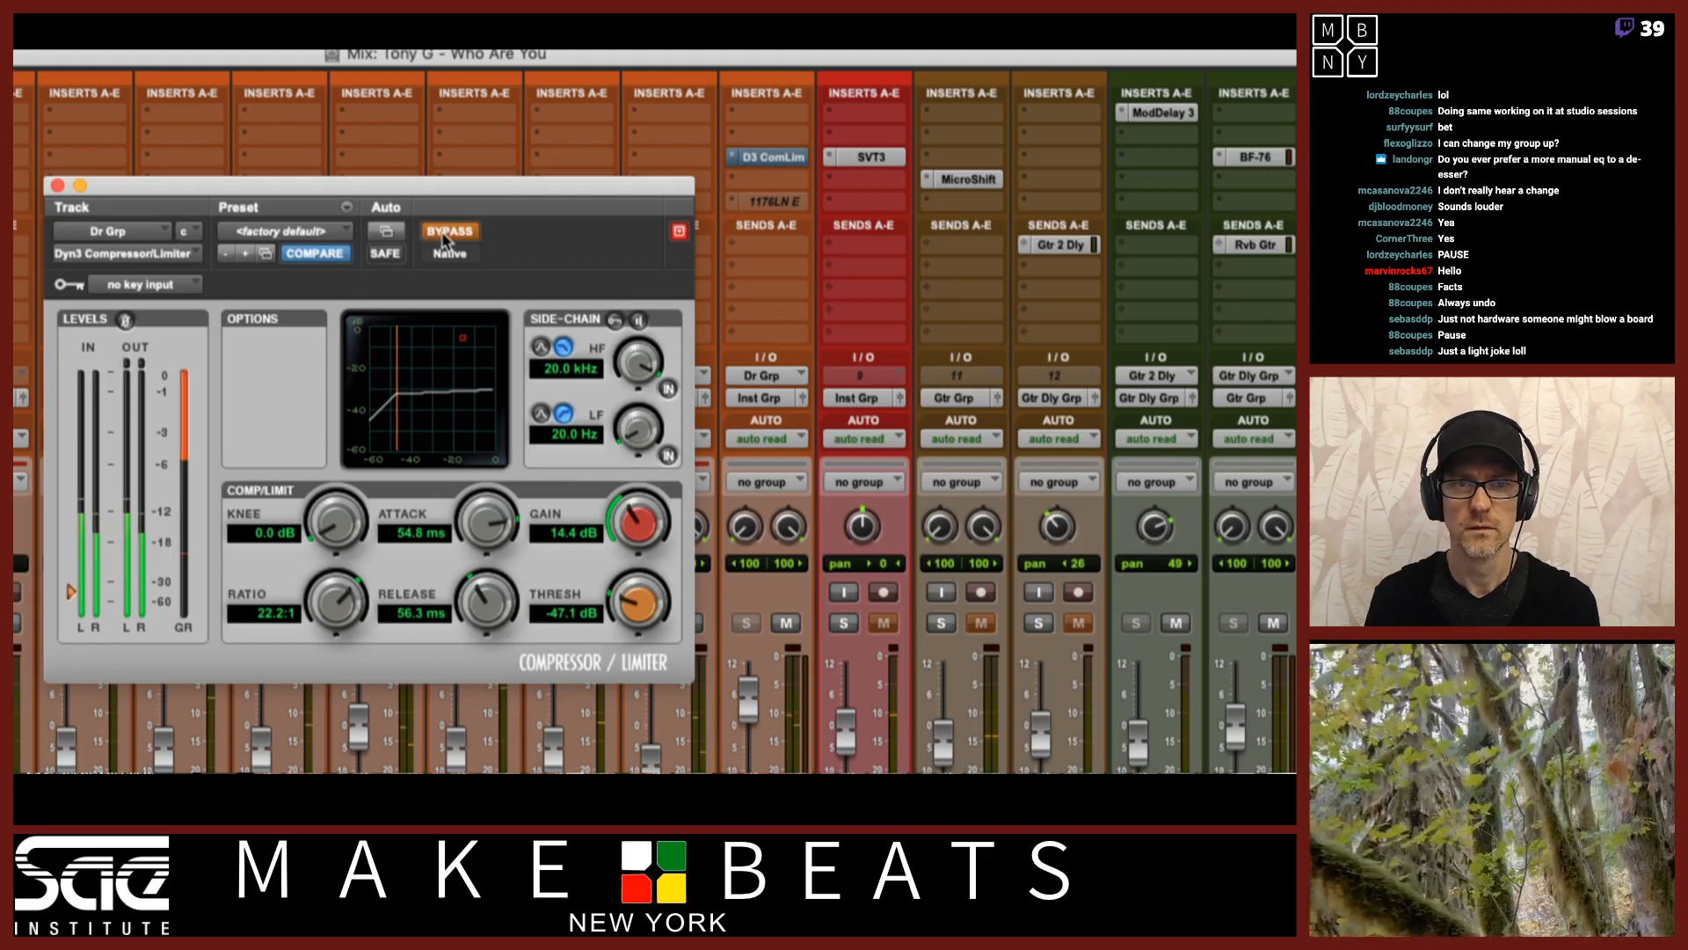
pyautogui.click(466, 232)
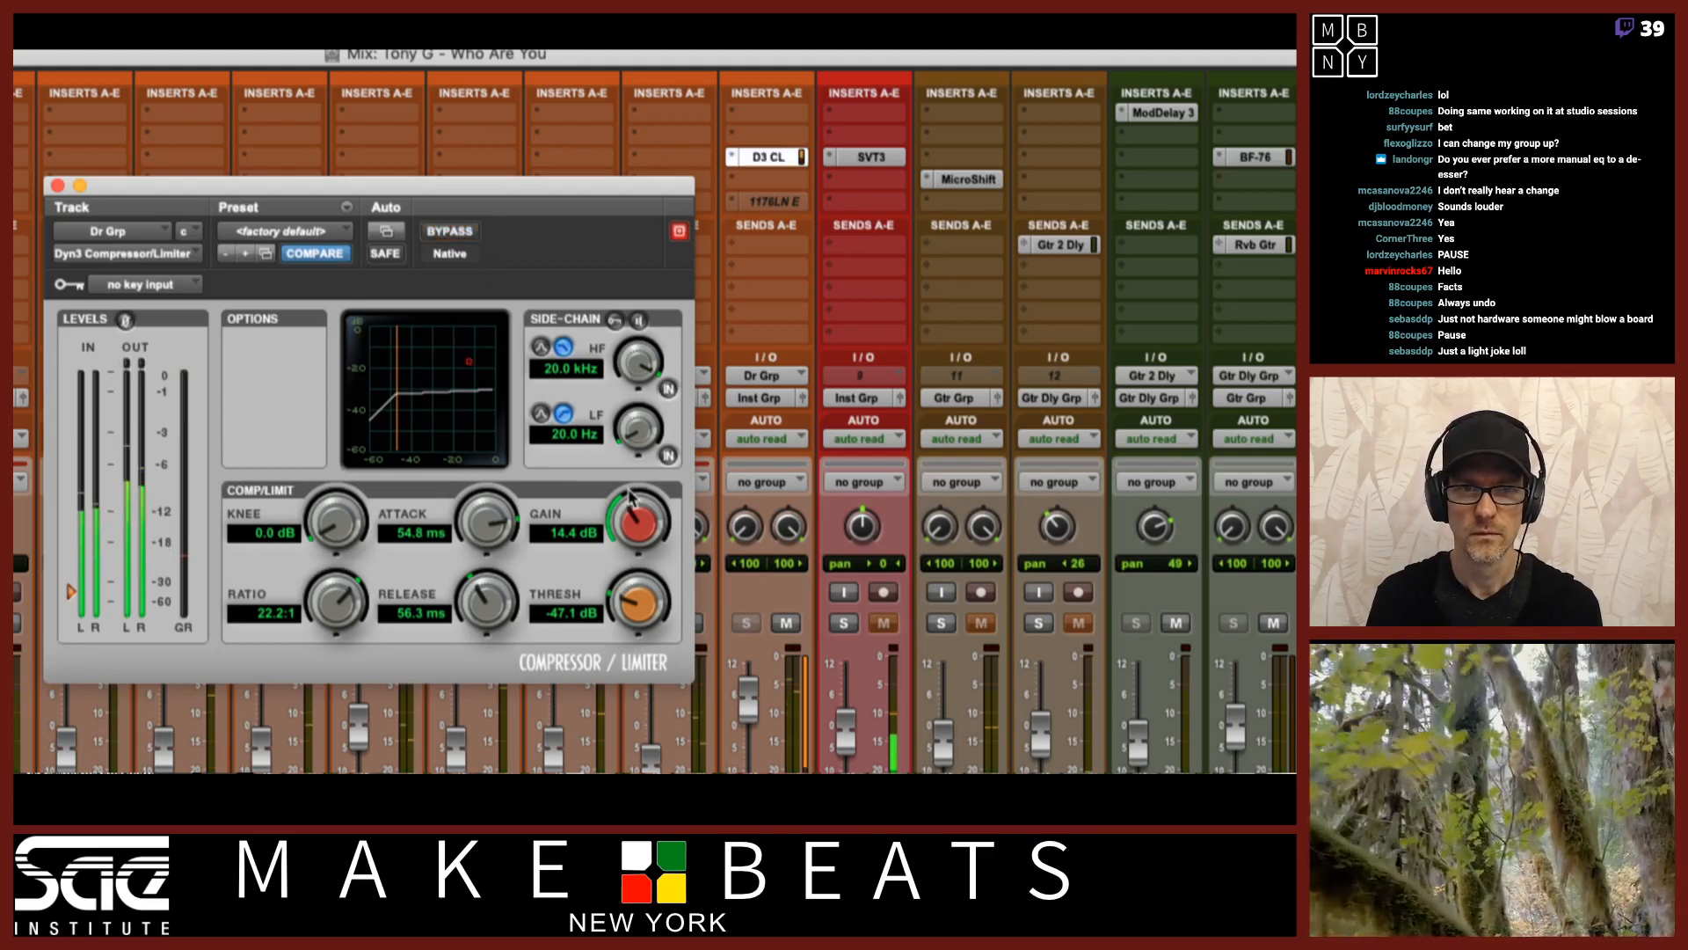
pyautogui.moveTo(631, 498); pyautogui.dragTo(640, 510)
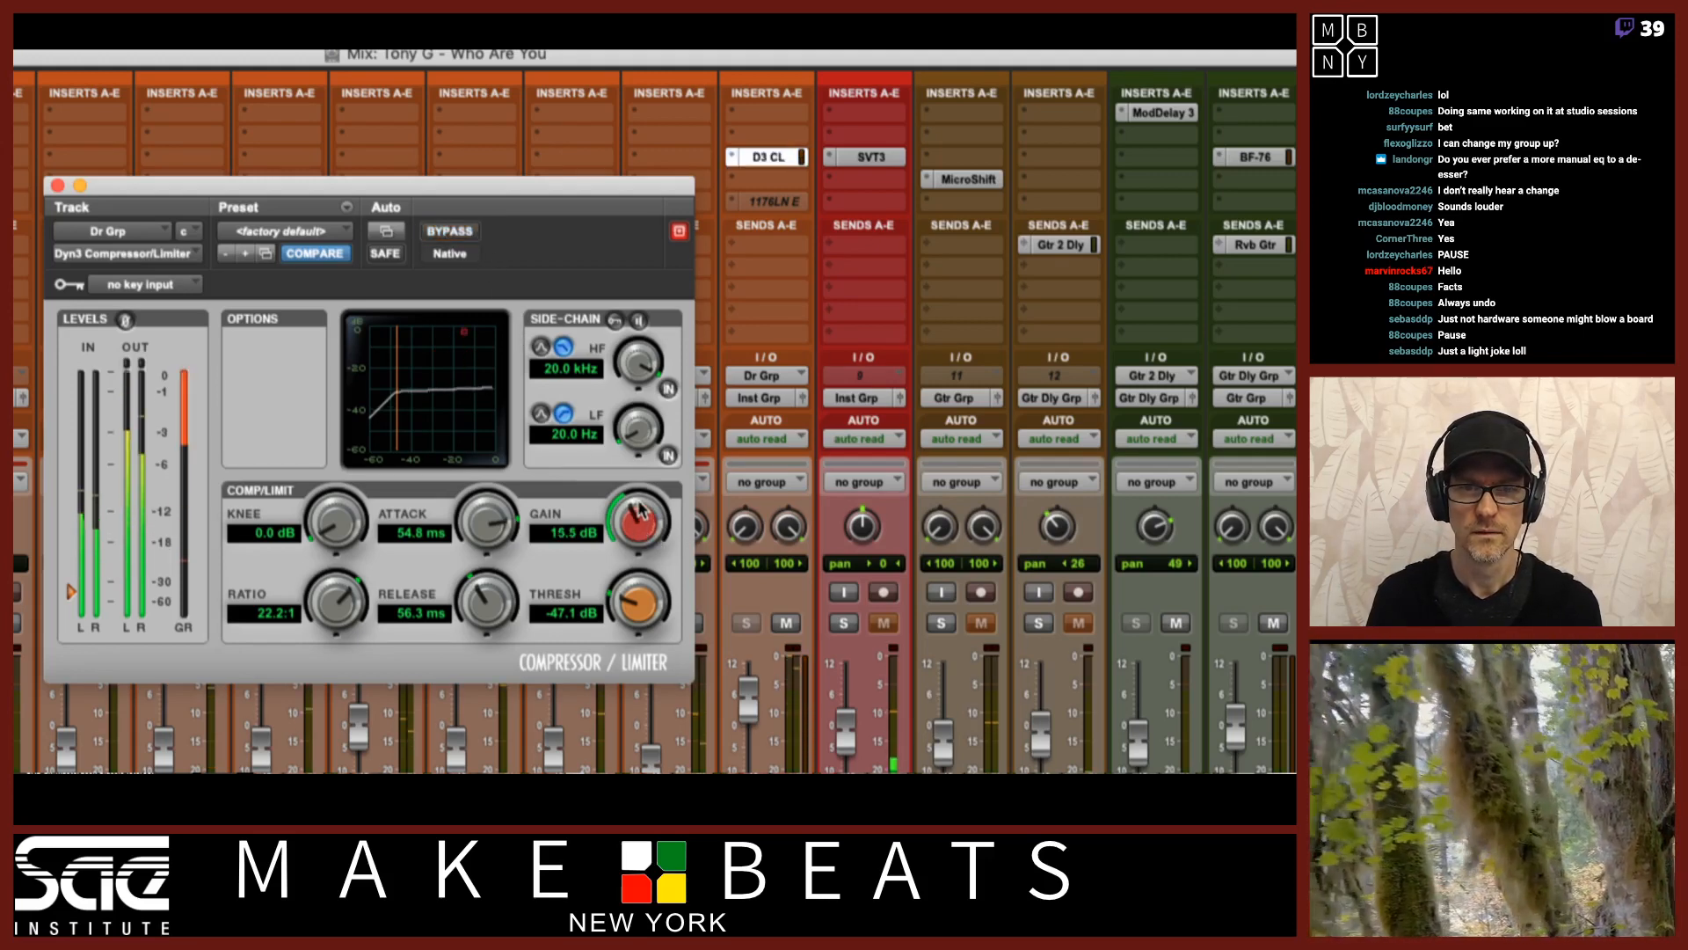
pyautogui.click(461, 233)
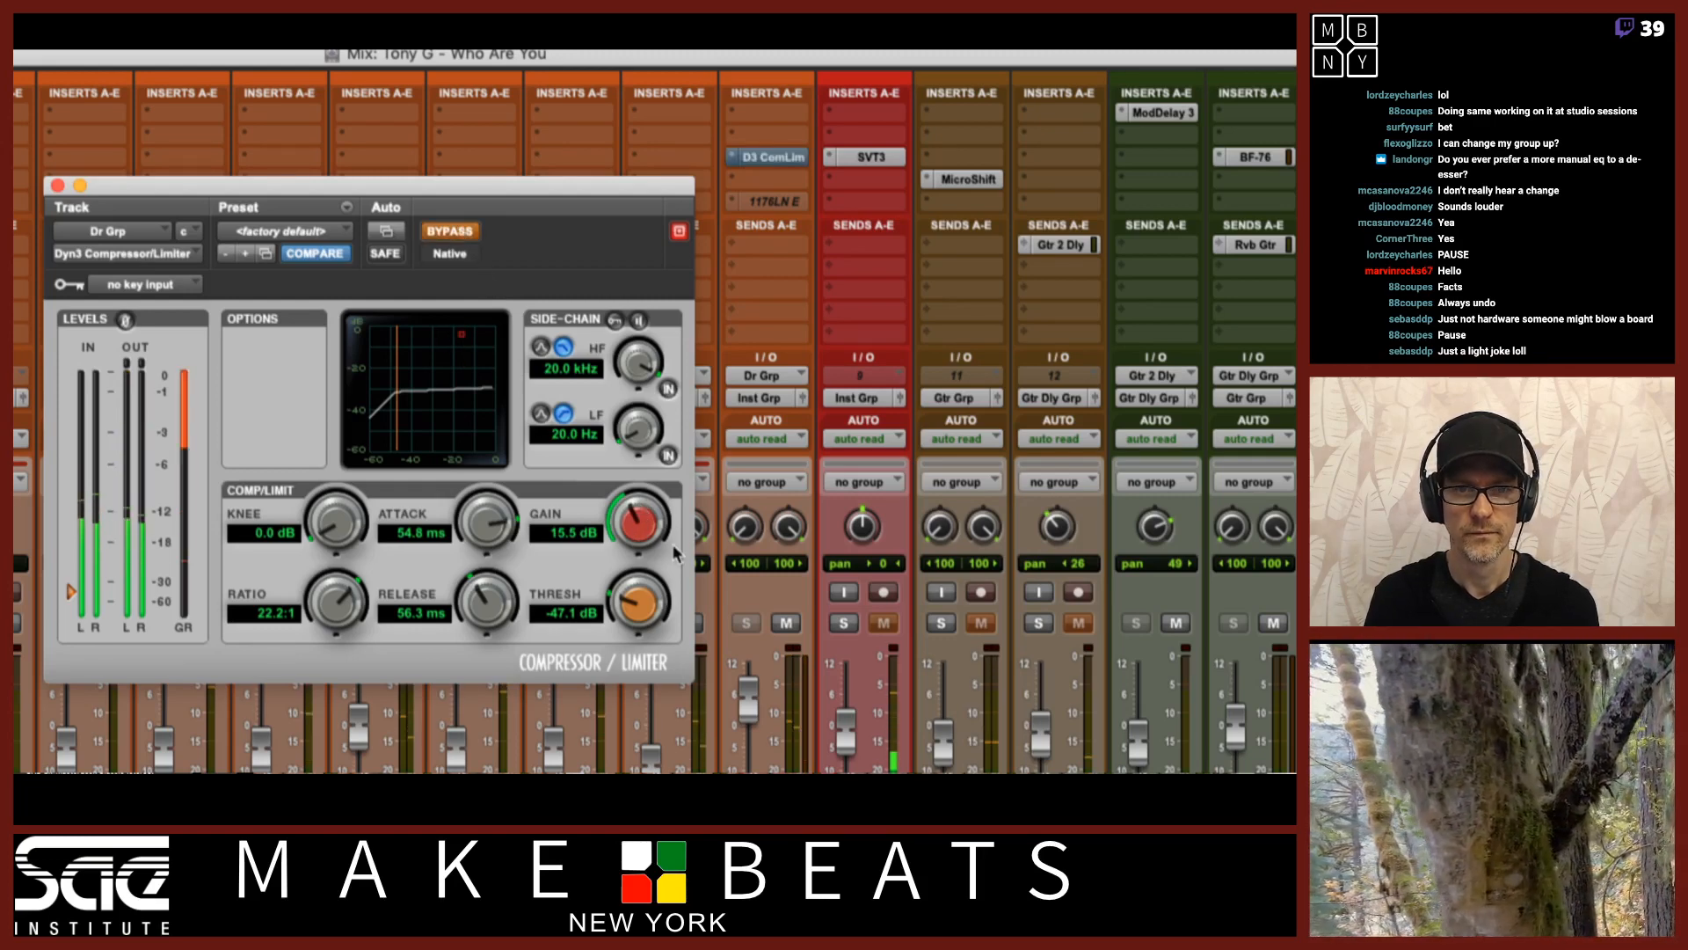
pyautogui.moveTo(639, 517); pyautogui.dragTo(637, 545)
pyautogui.click(450, 231)
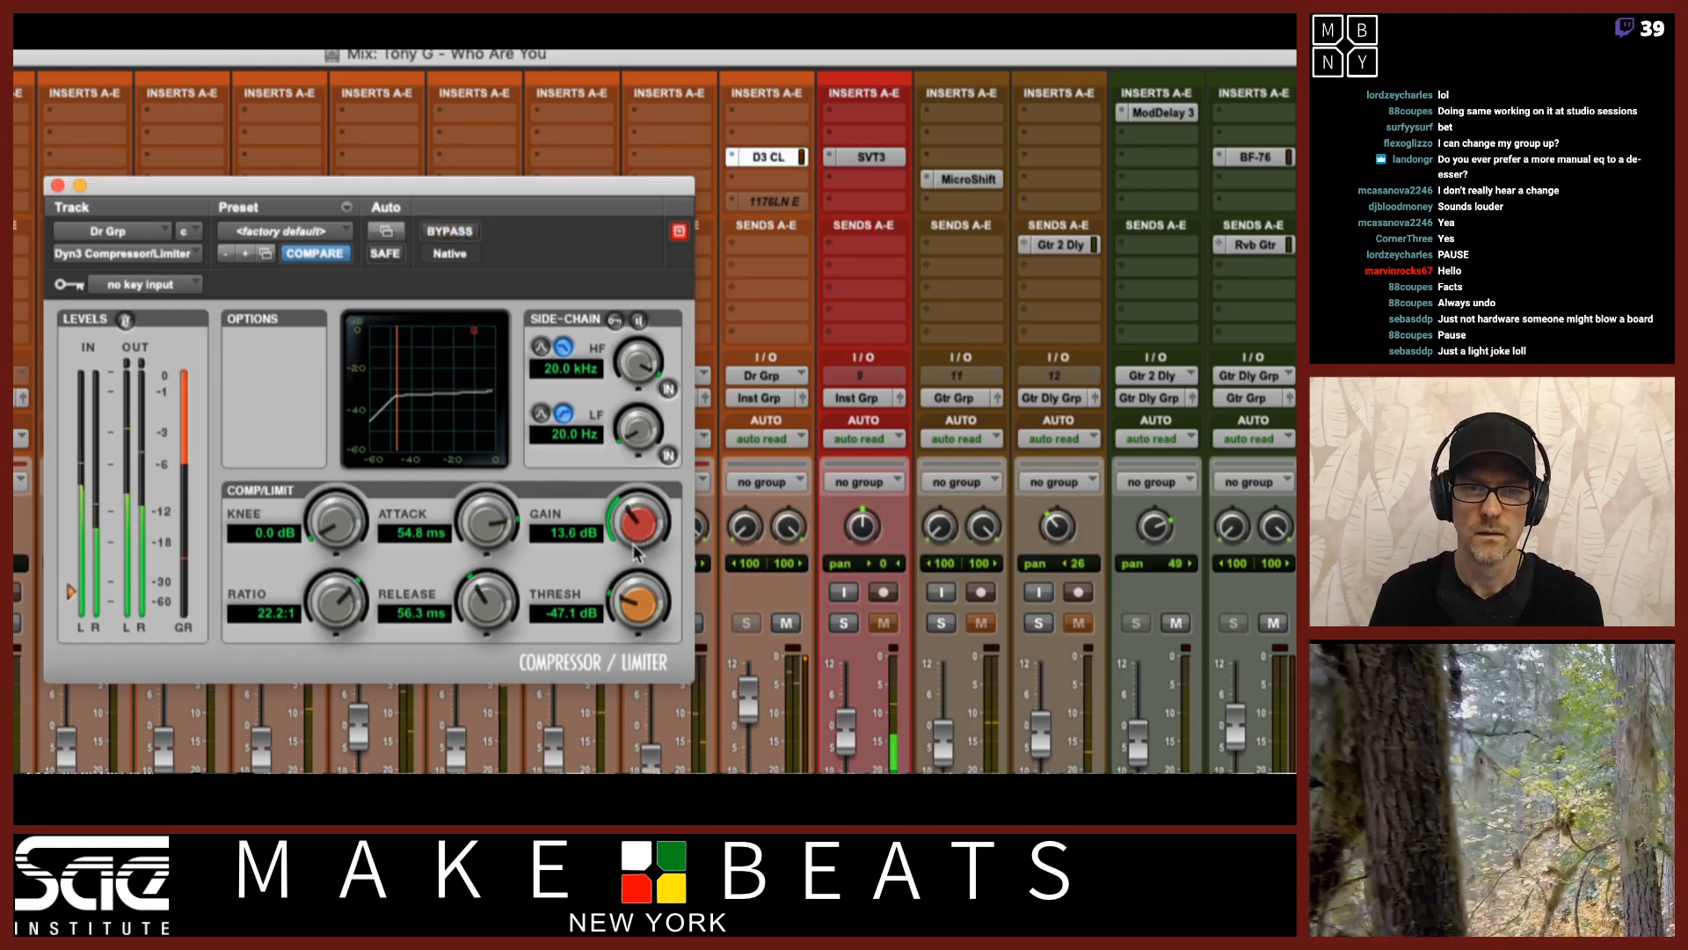
pyautogui.click(456, 234)
pyautogui.click(456, 234)
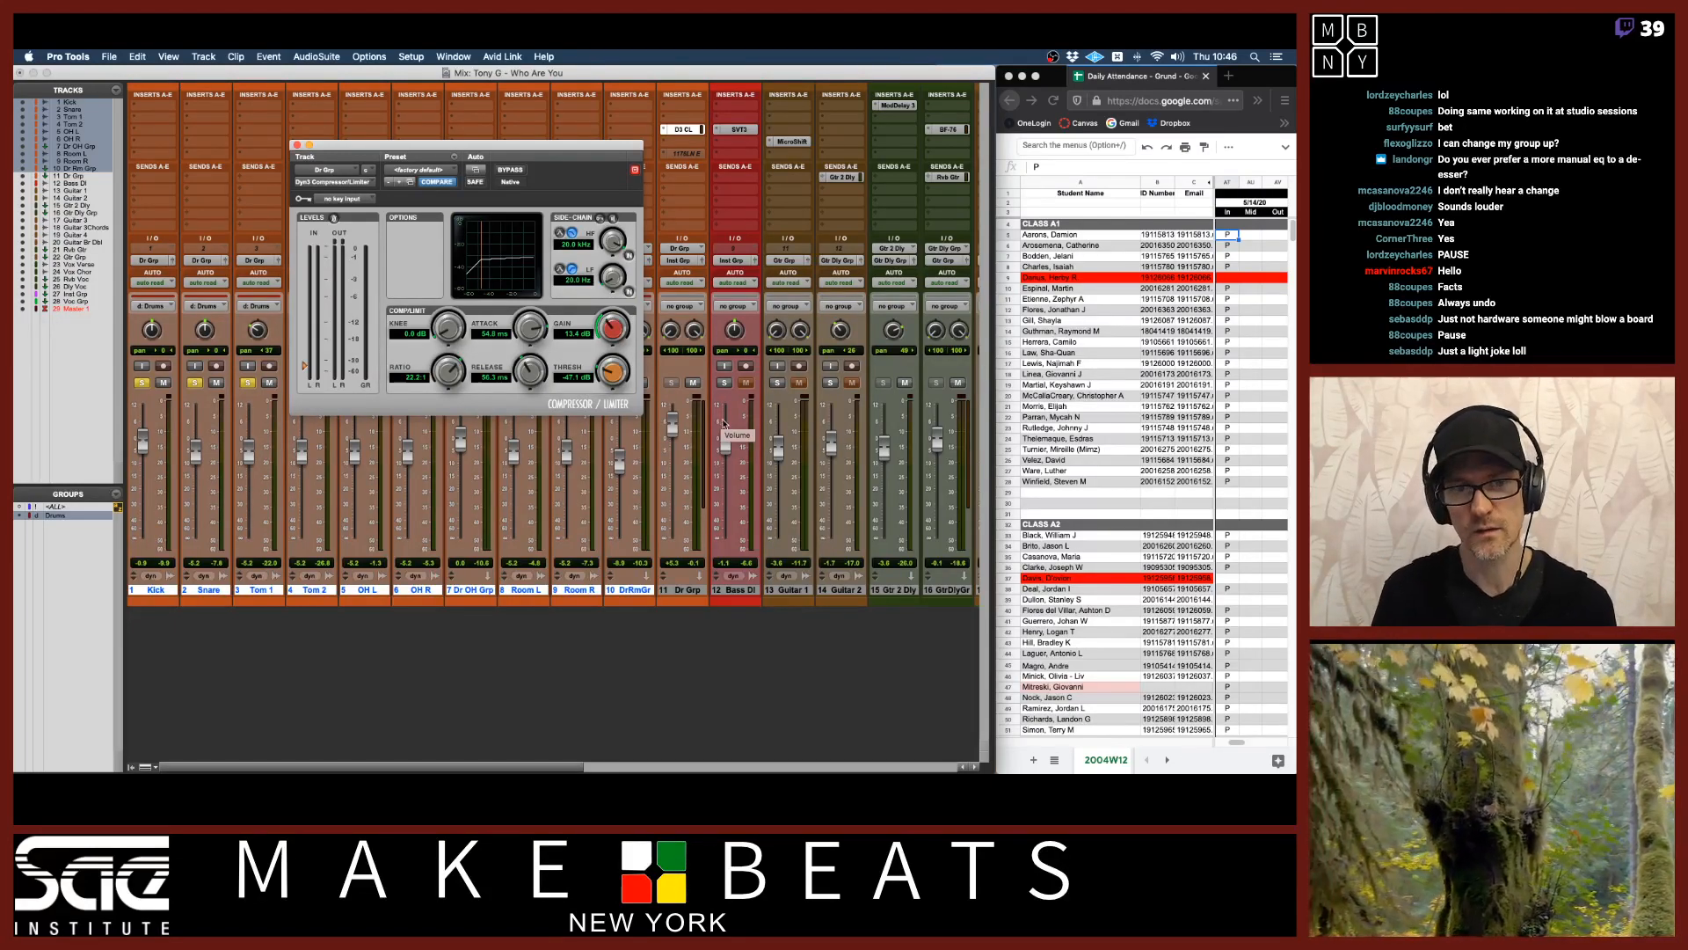
# Create a new stereo Aux Input track after Dr Grp and move the Dyn3 Compressor/Limiter insert onto it.
pyautogui.click(682, 589)
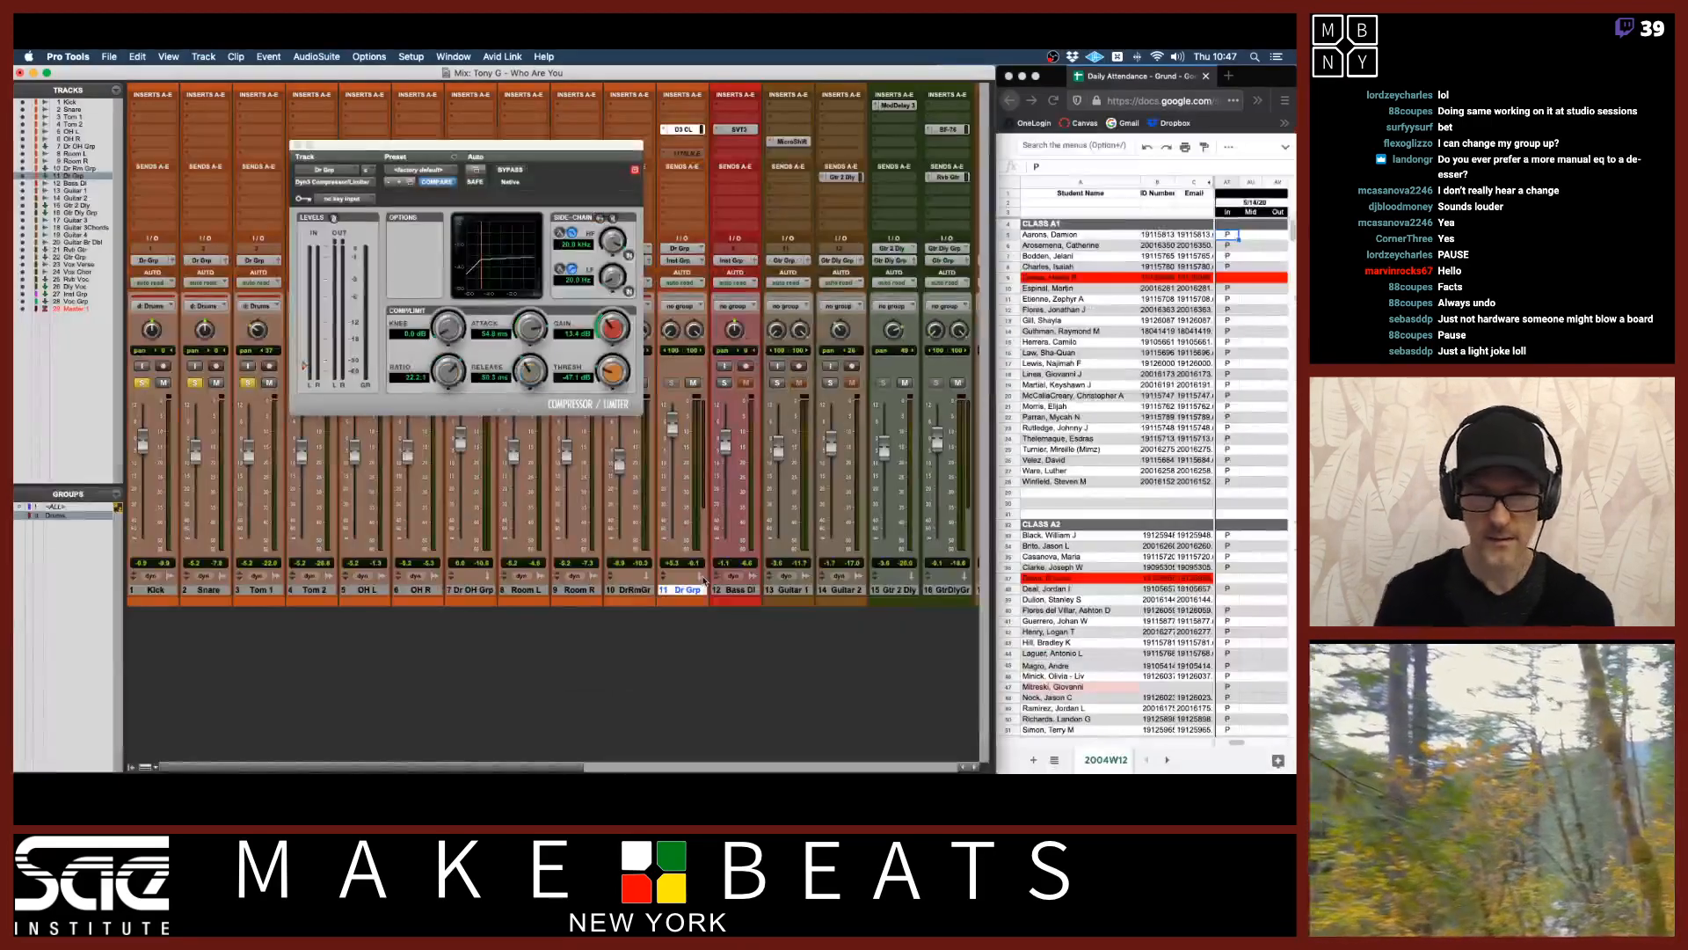
pyautogui.press('shift+super+n')
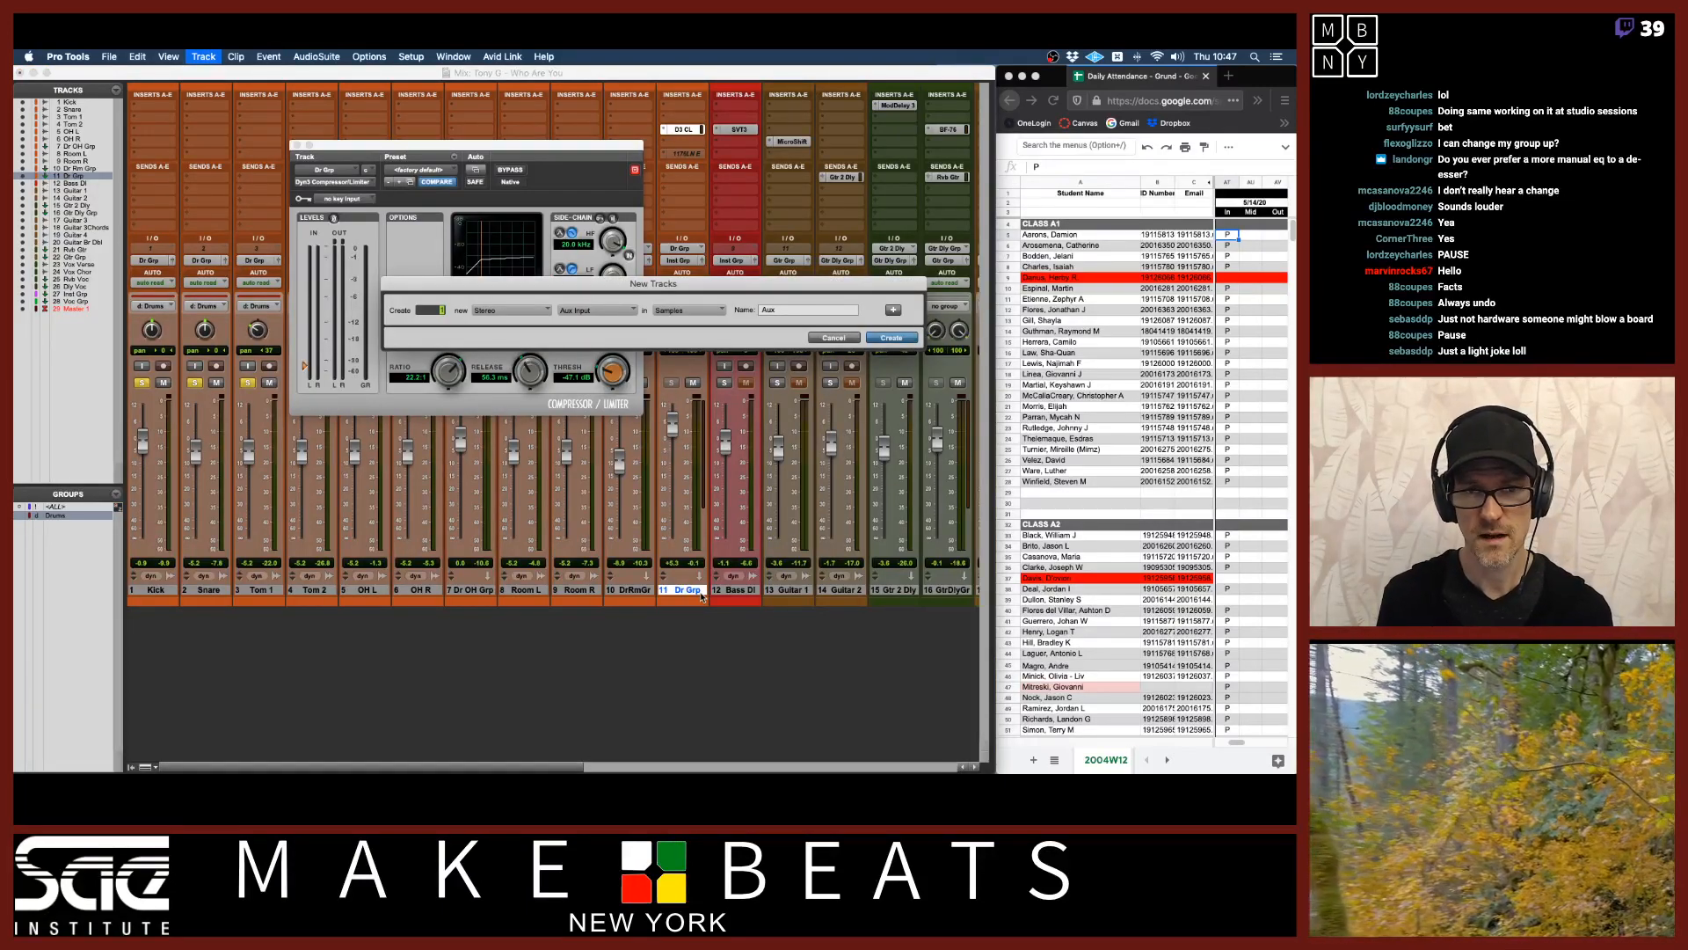
pyautogui.press('Return')
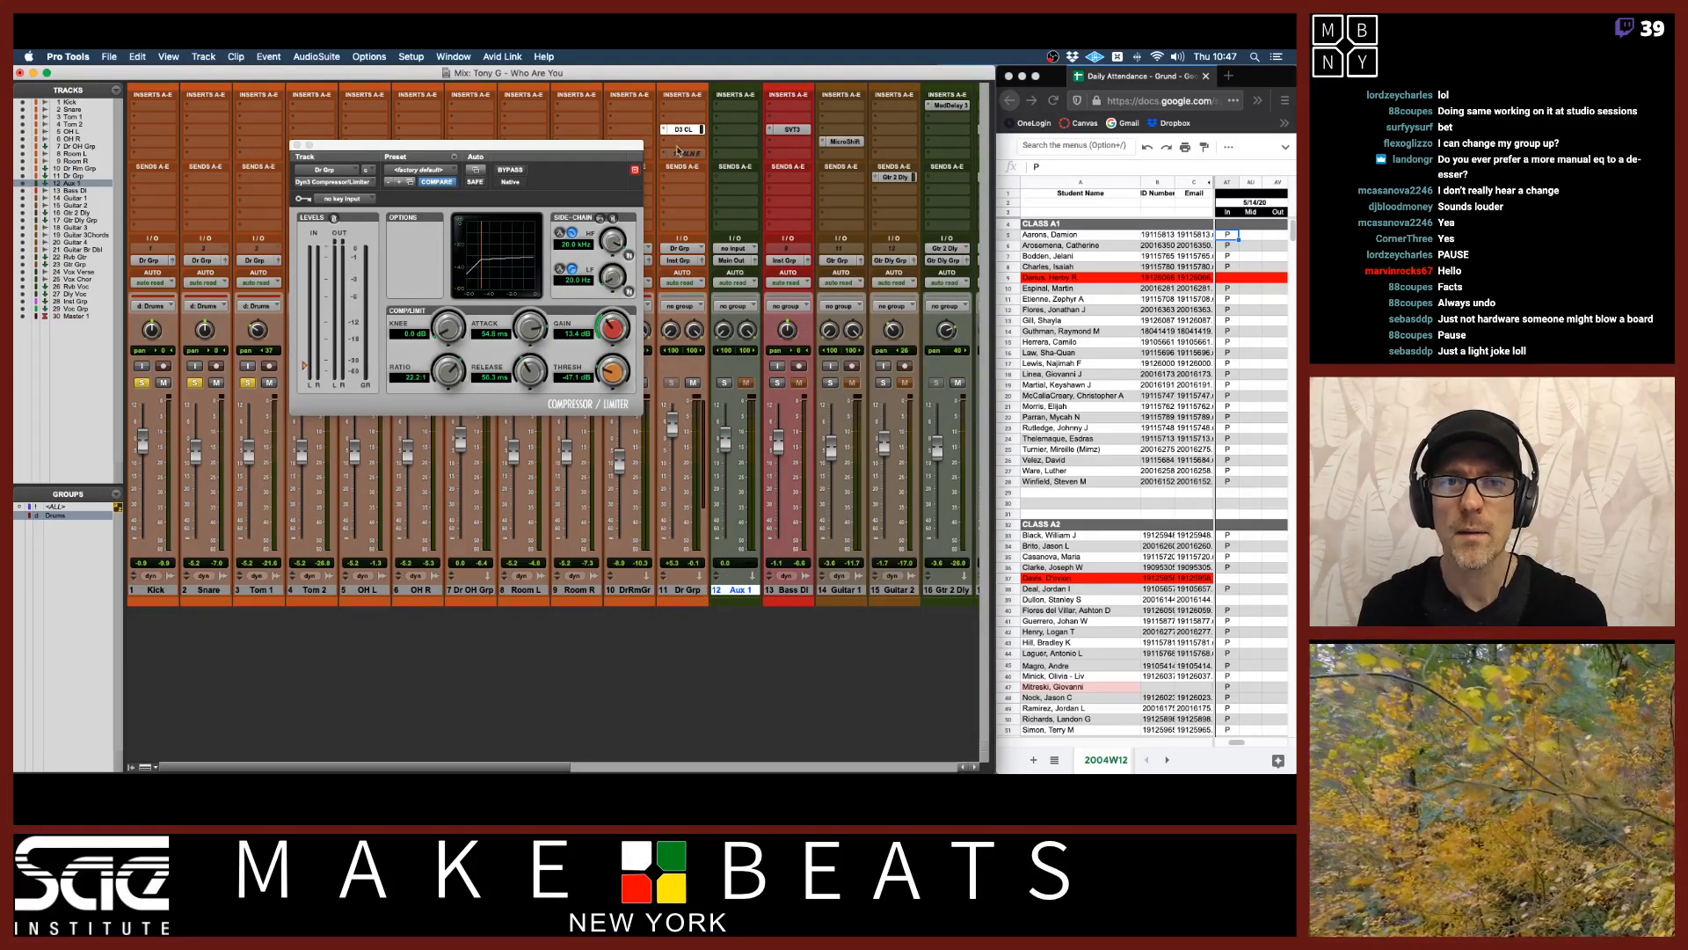
pyautogui.moveTo(683, 131); pyautogui.dragTo(736, 130)
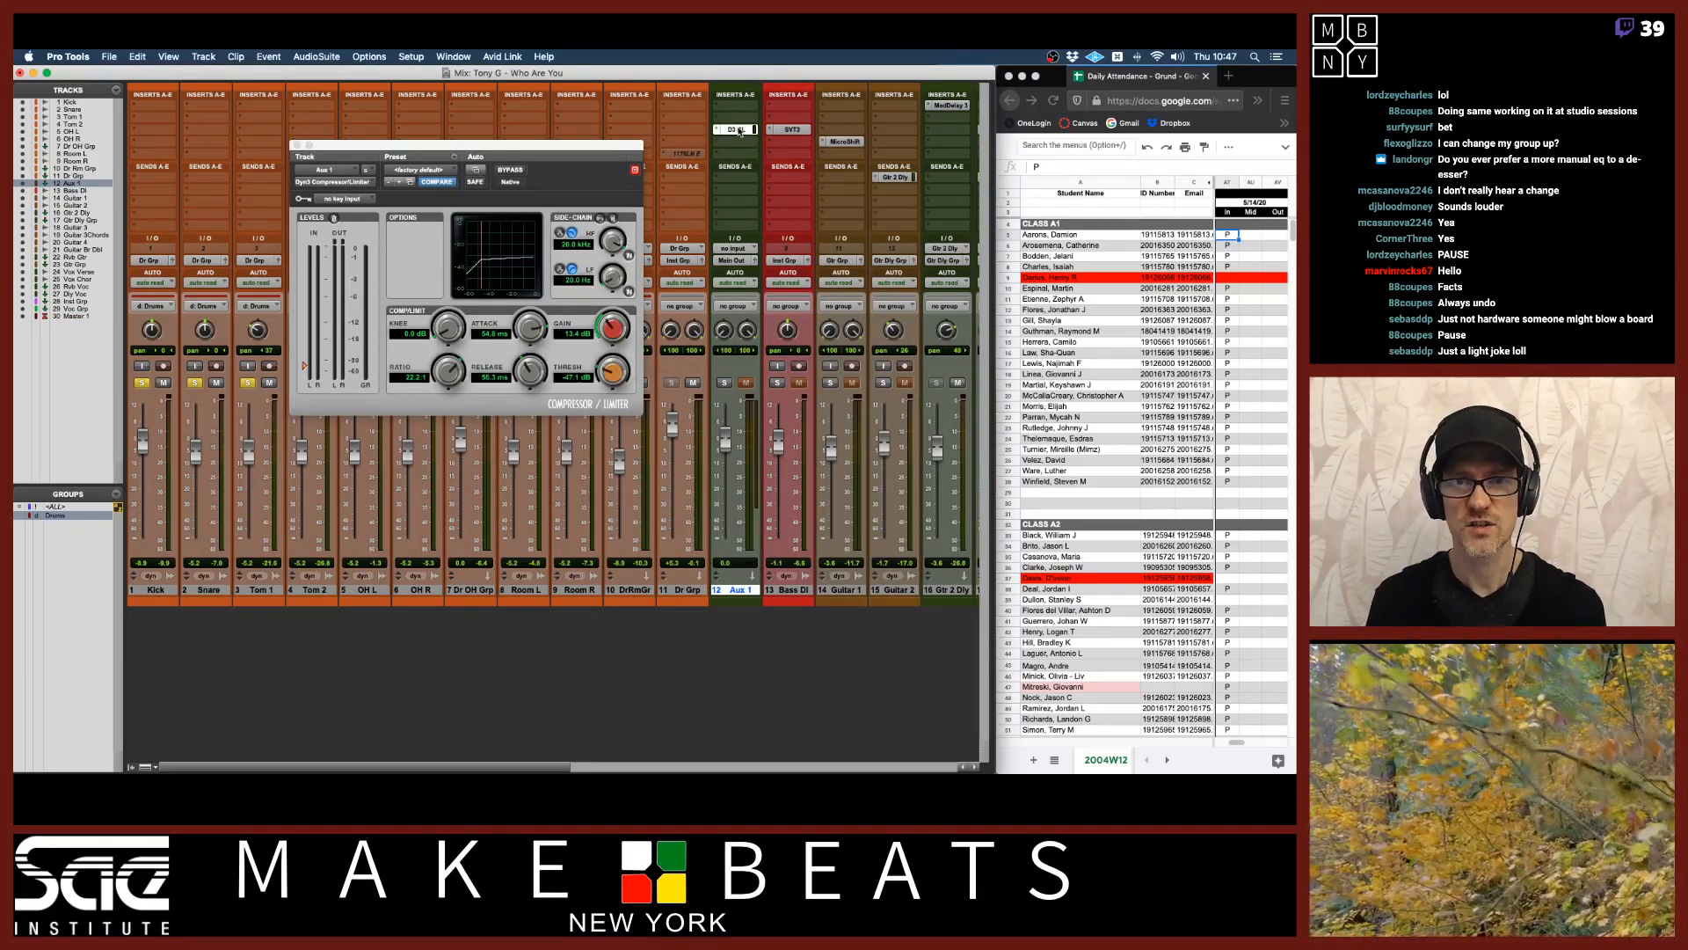
# Switch to Preview to review the parallel chain setup slides and return to Pro Tools.
pyautogui.press('super+Tab')
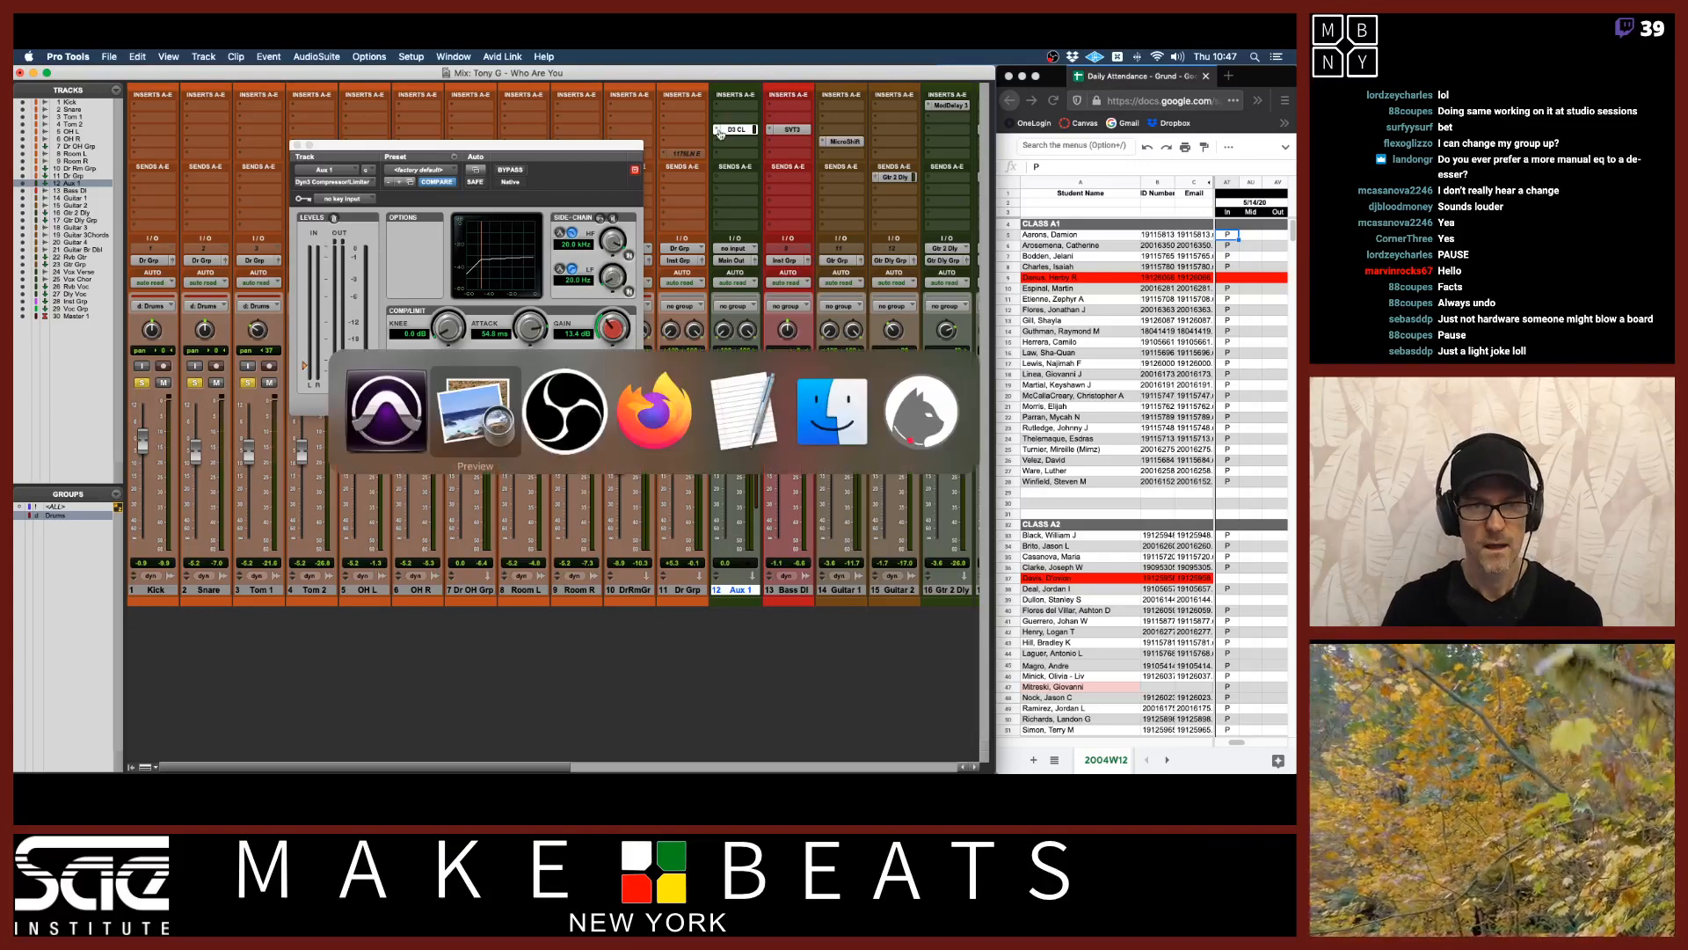
pyautogui.press('Right')
pyautogui.press('Right')
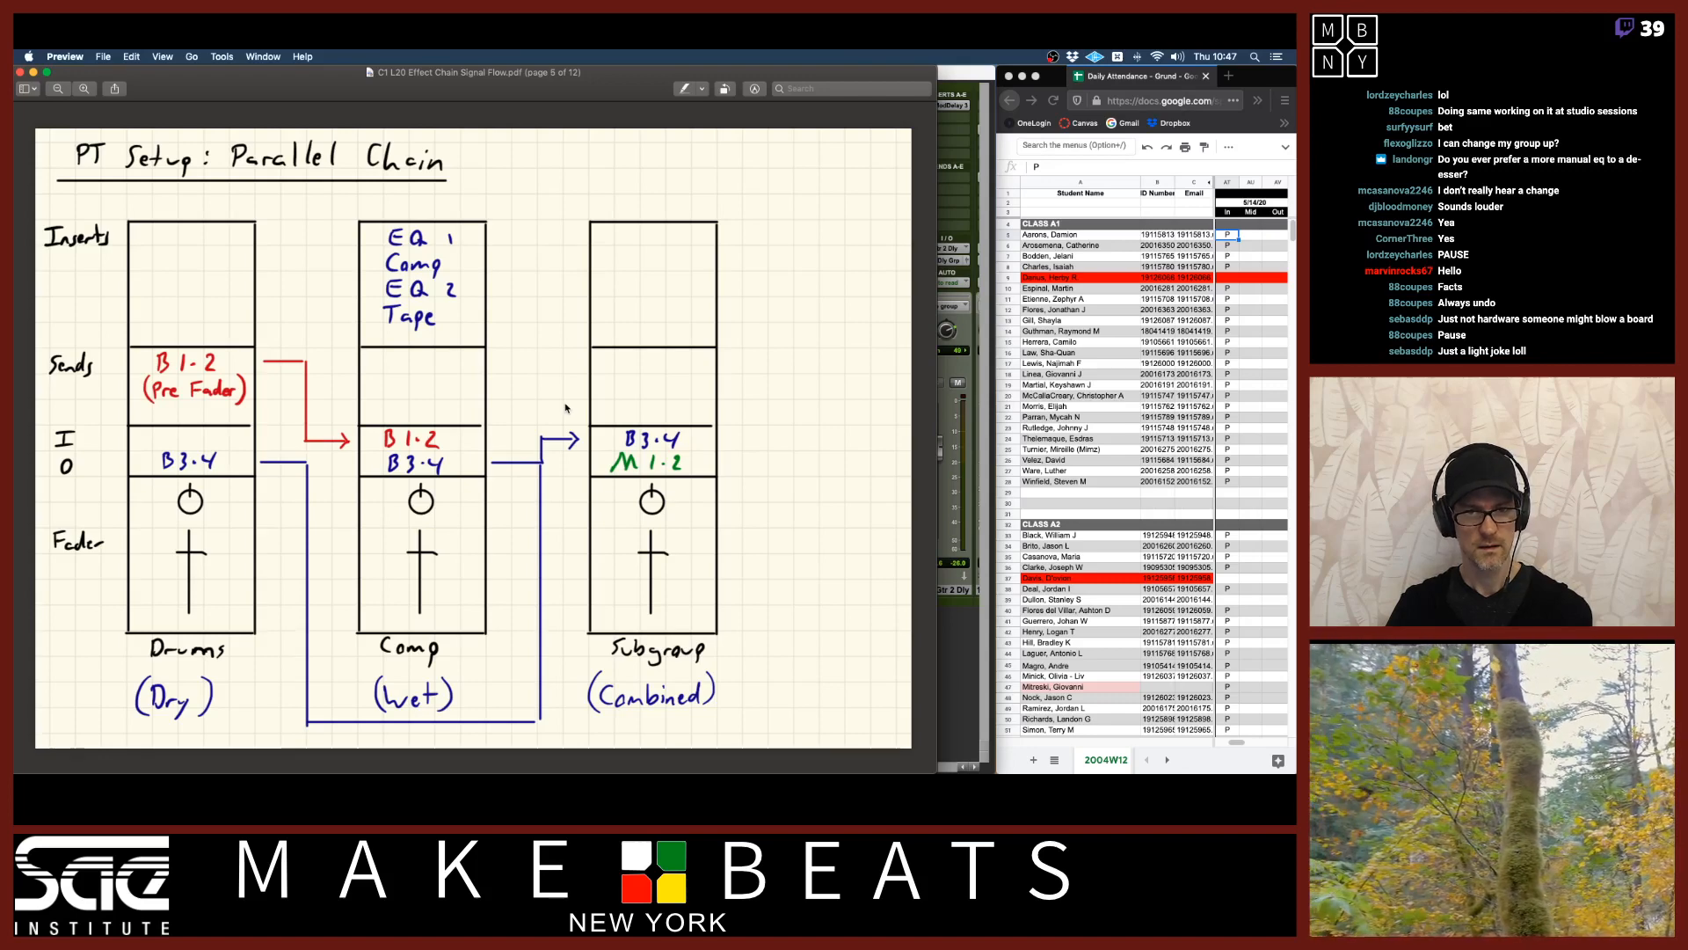
pyautogui.press('Right')
pyautogui.press('Right')
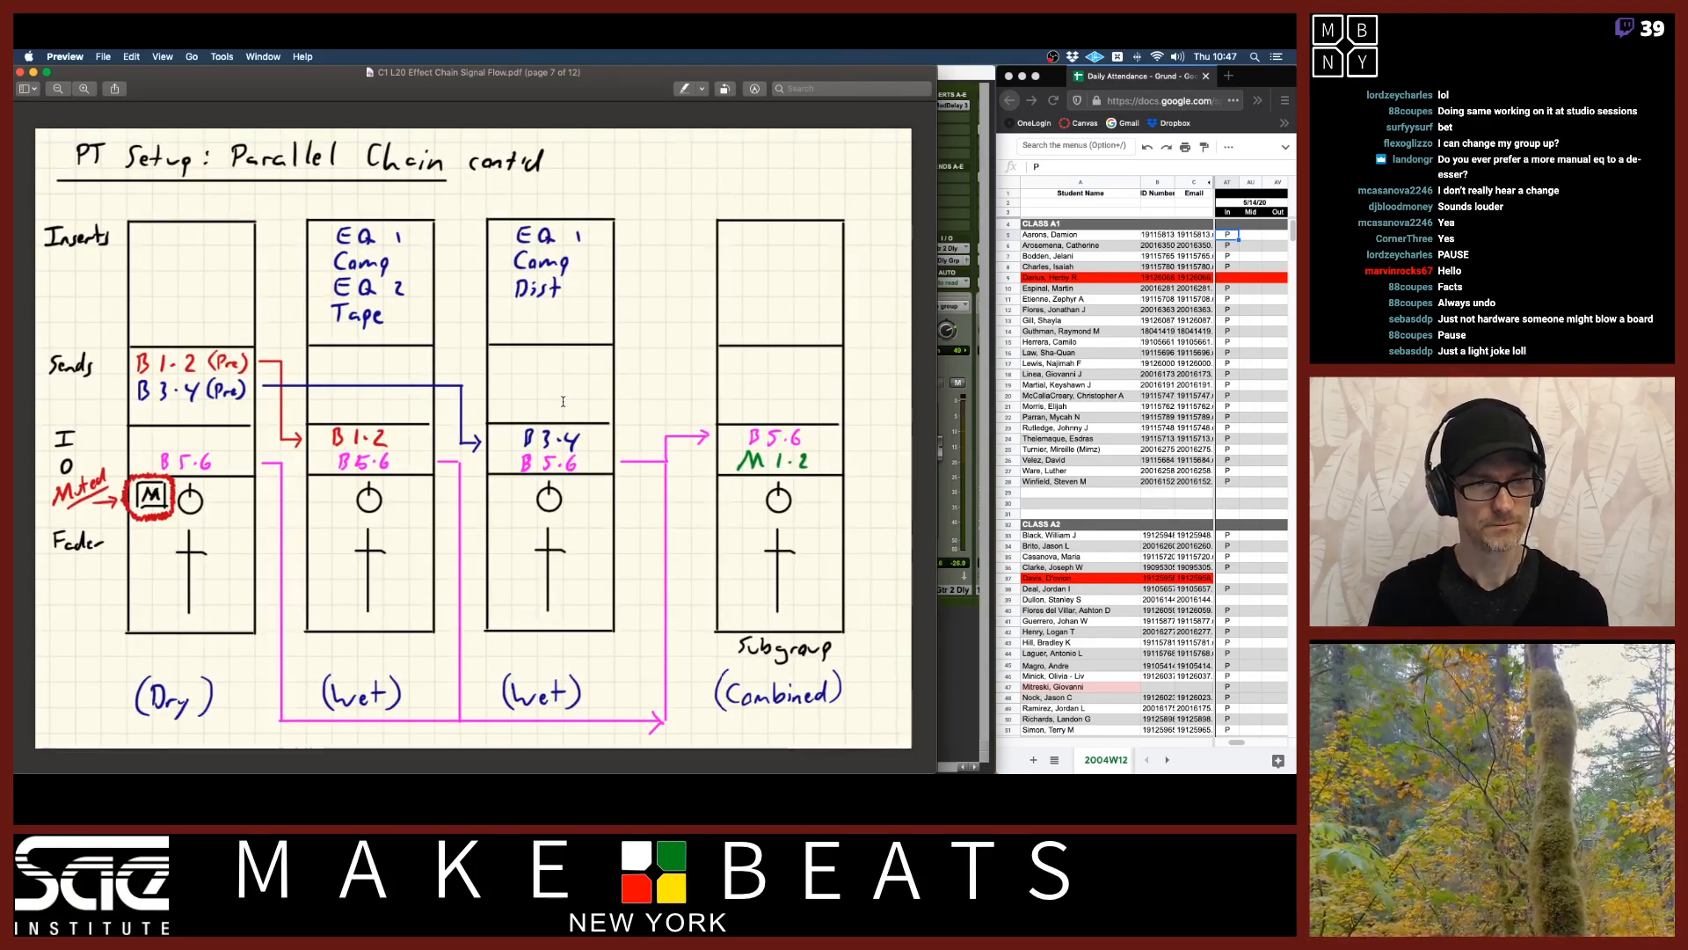
pyautogui.press('Left')
pyautogui.press('Left')
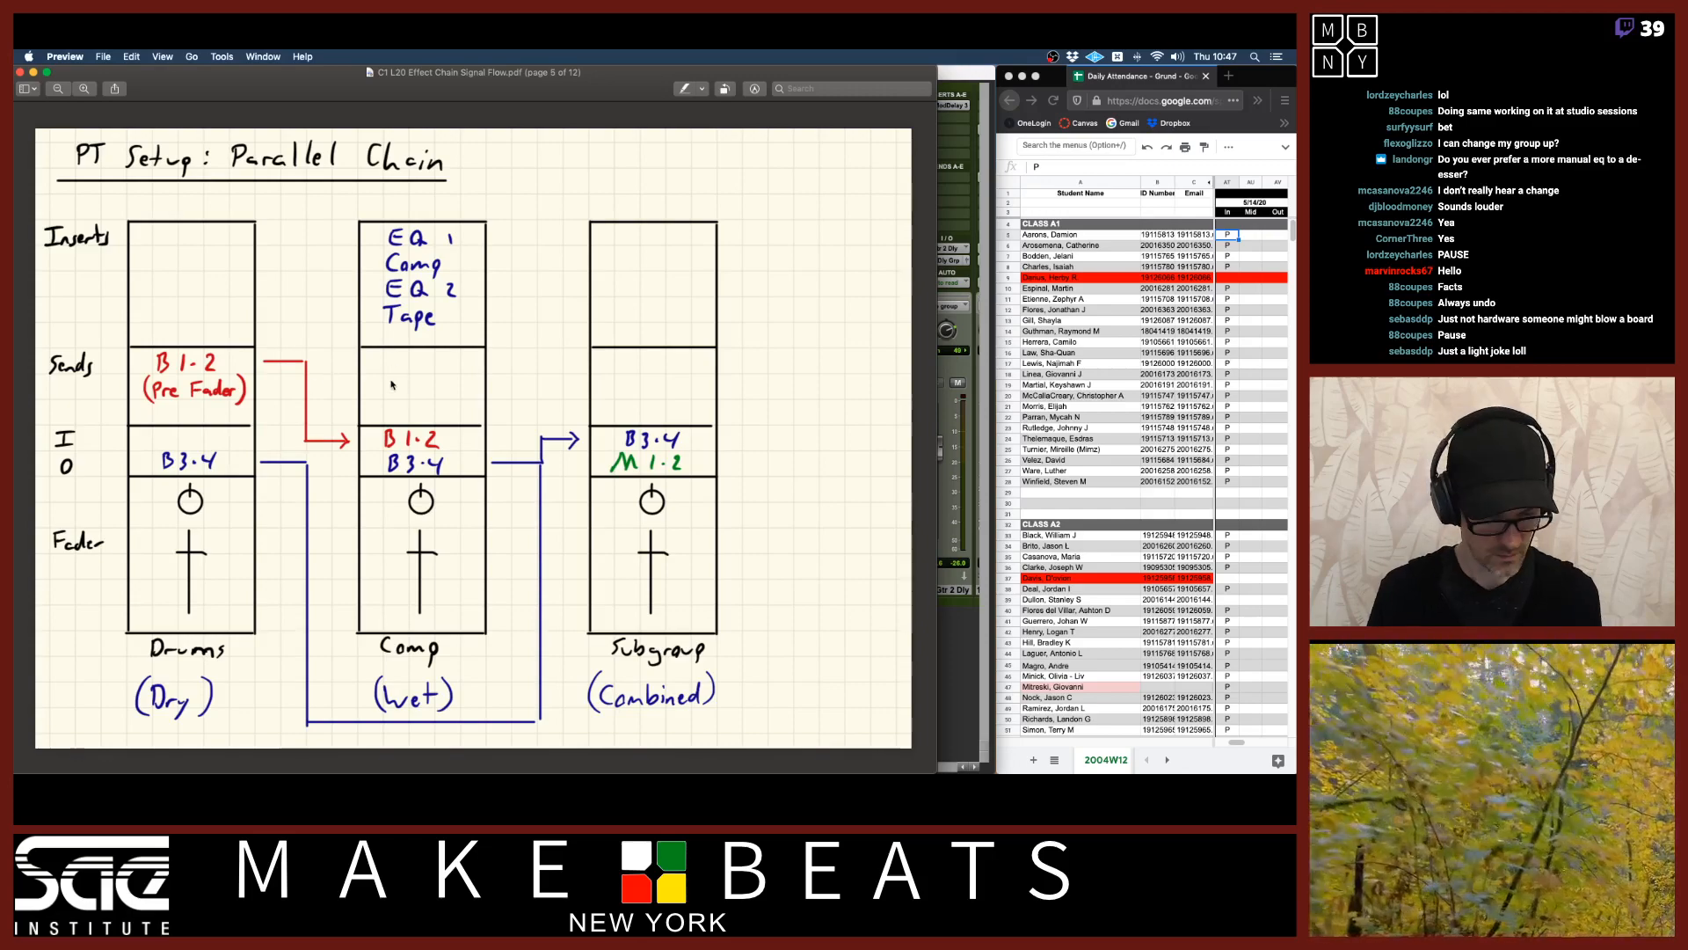
pyautogui.press('super+Tab')
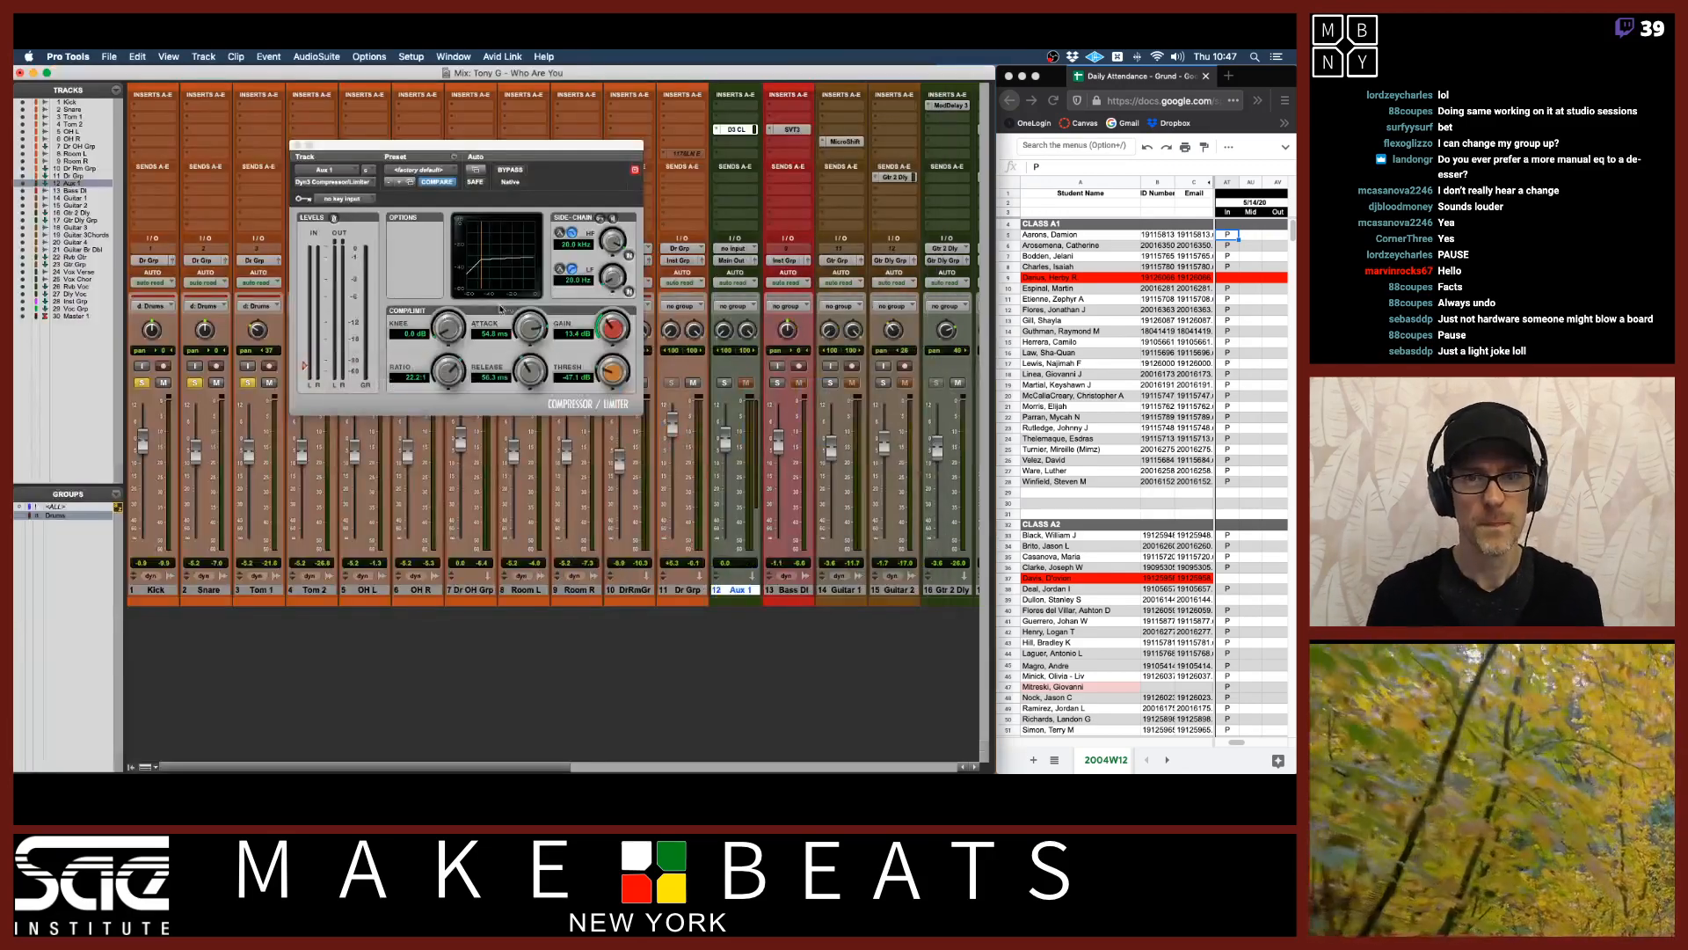
# Rename the Aux 1 track to Dr Comp.
pyautogui.moveTo(595, 149); pyautogui.dragTo(449, 169)
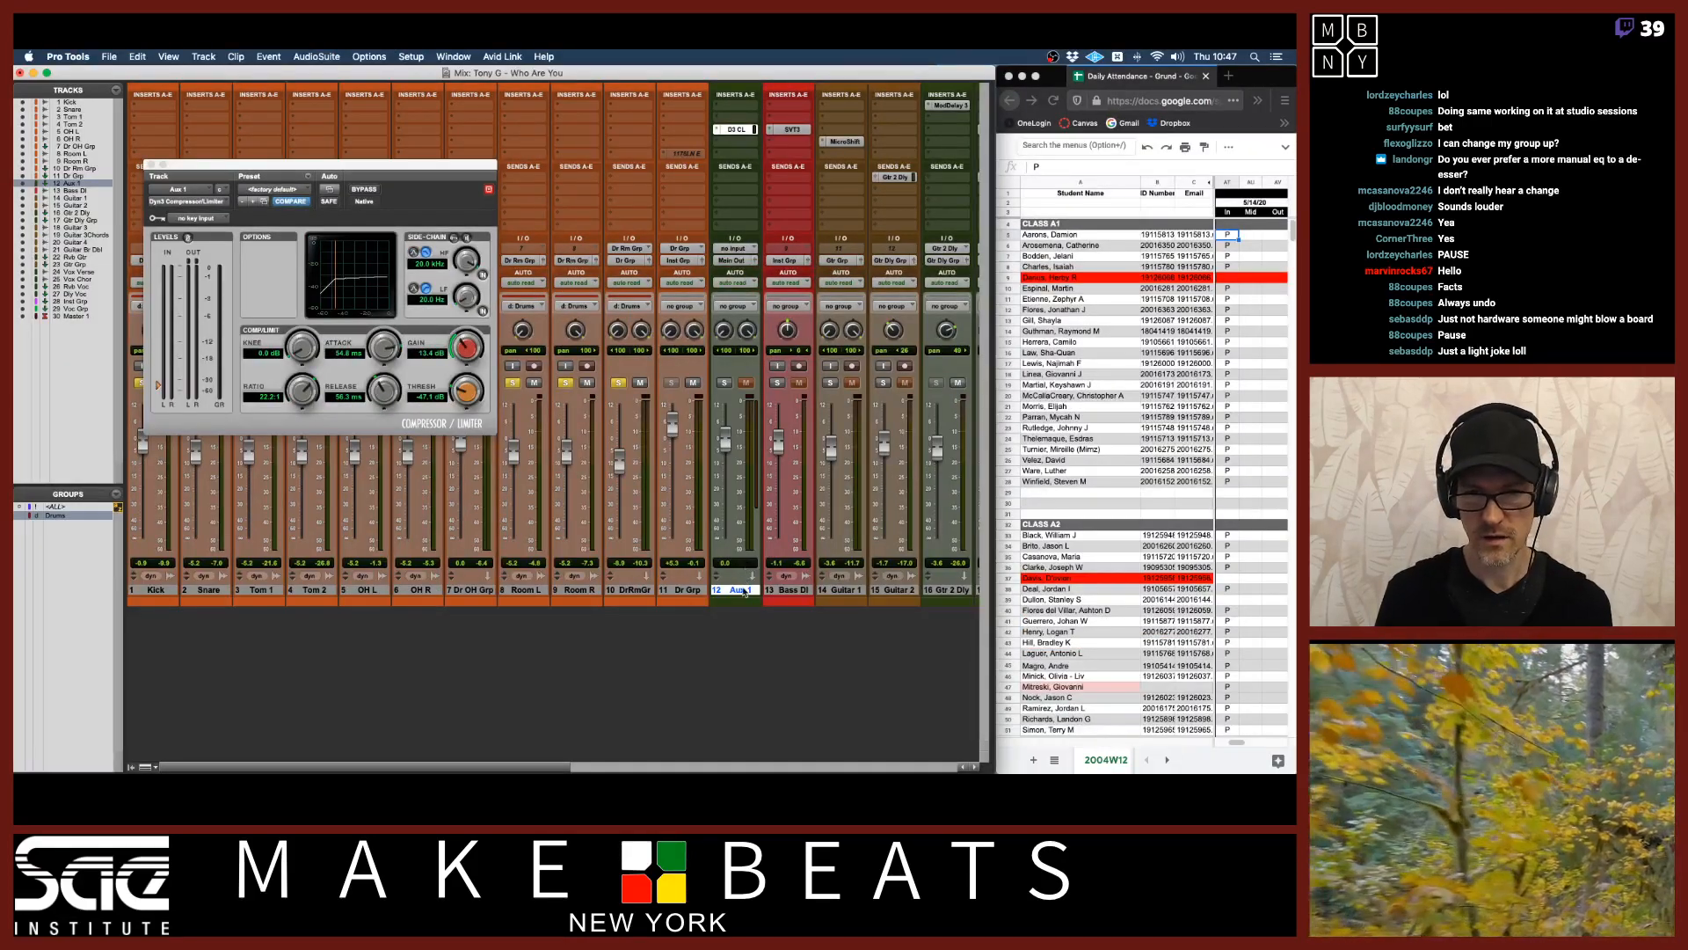
pyautogui.doubleClick(744, 591)
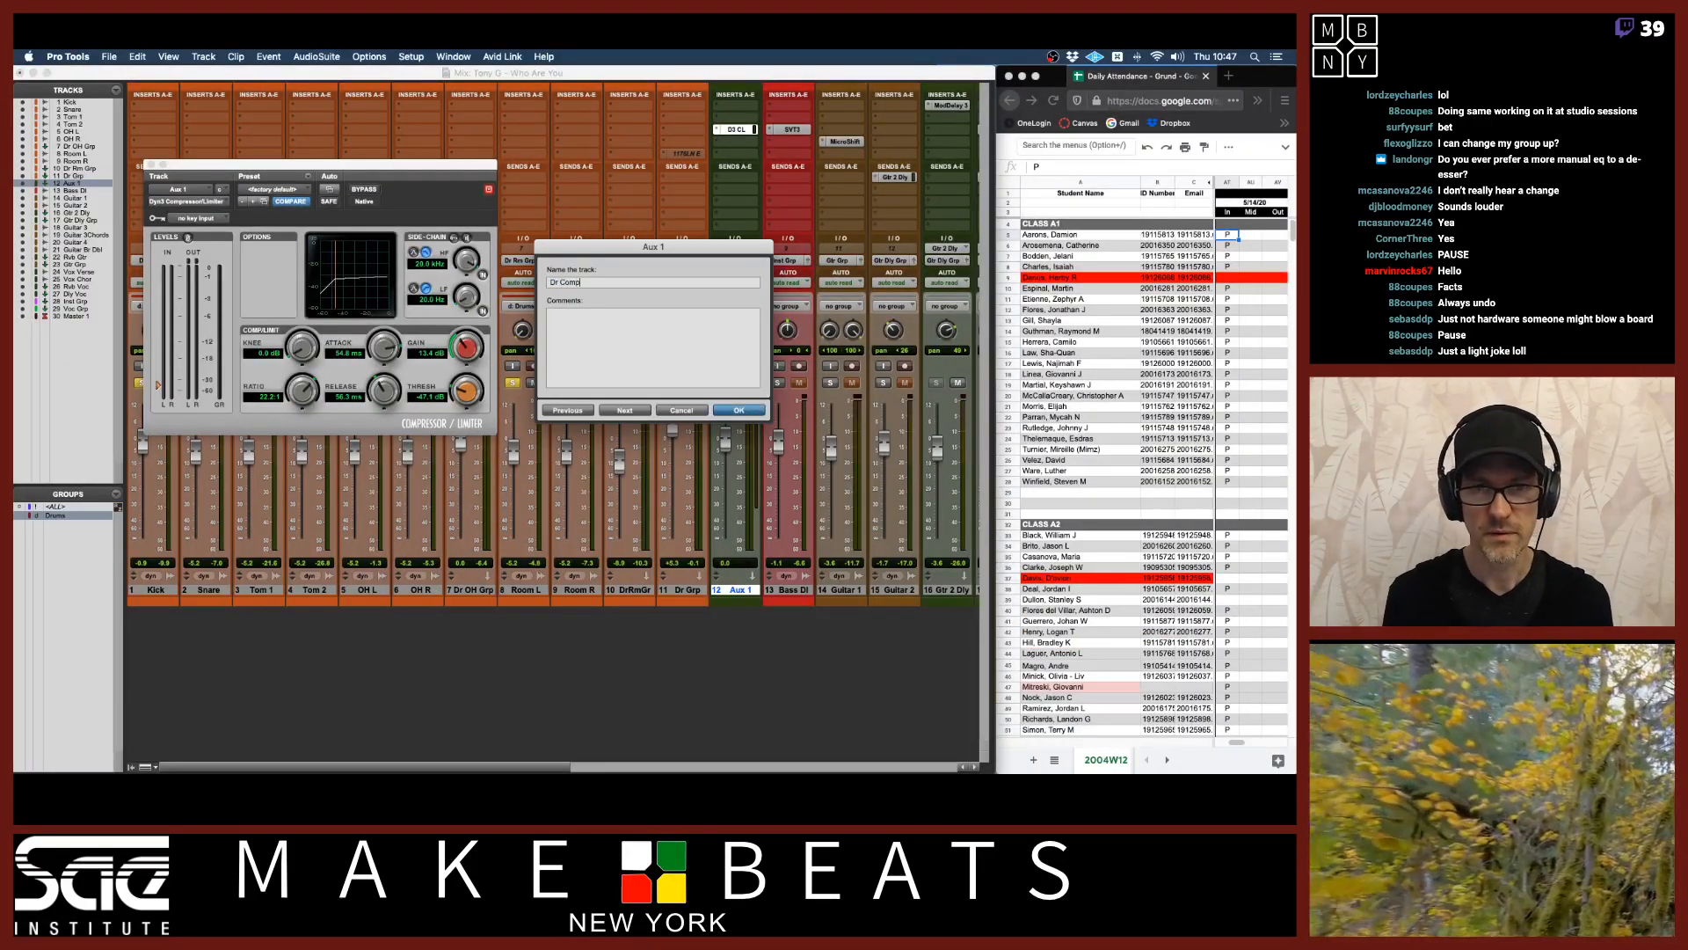
pyautogui.press('Return')
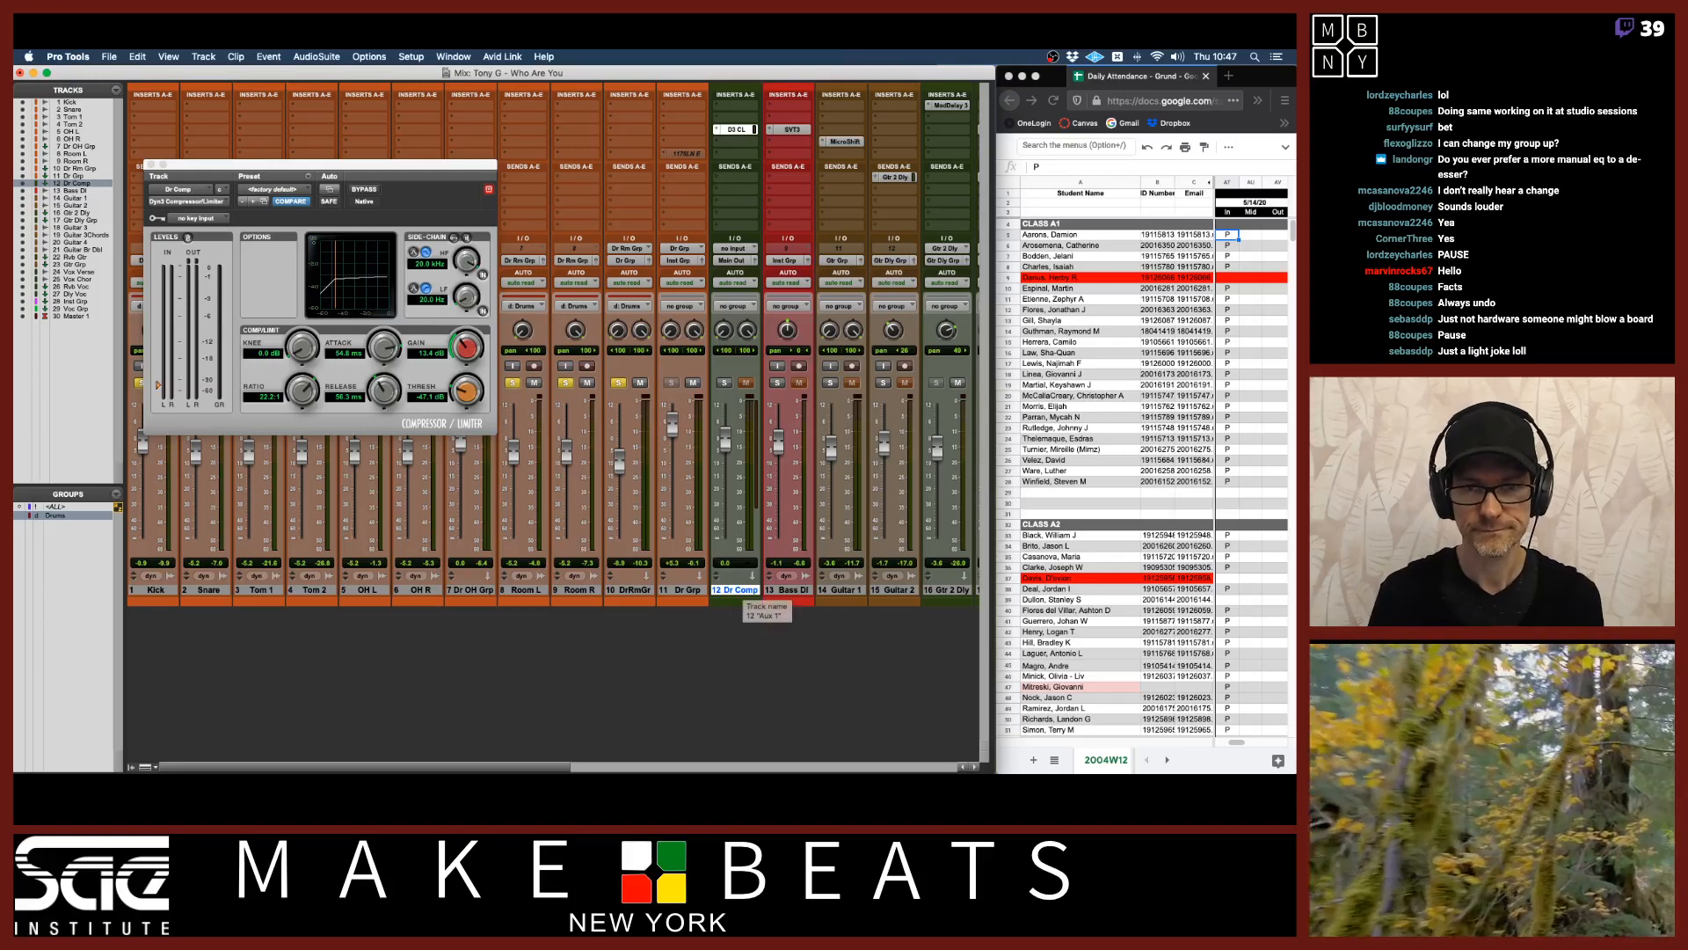
# Add a send from the Dr Grp track to the Dr Comp aux, set to 0 dB and pre-fader.
pyautogui.click(678, 182)
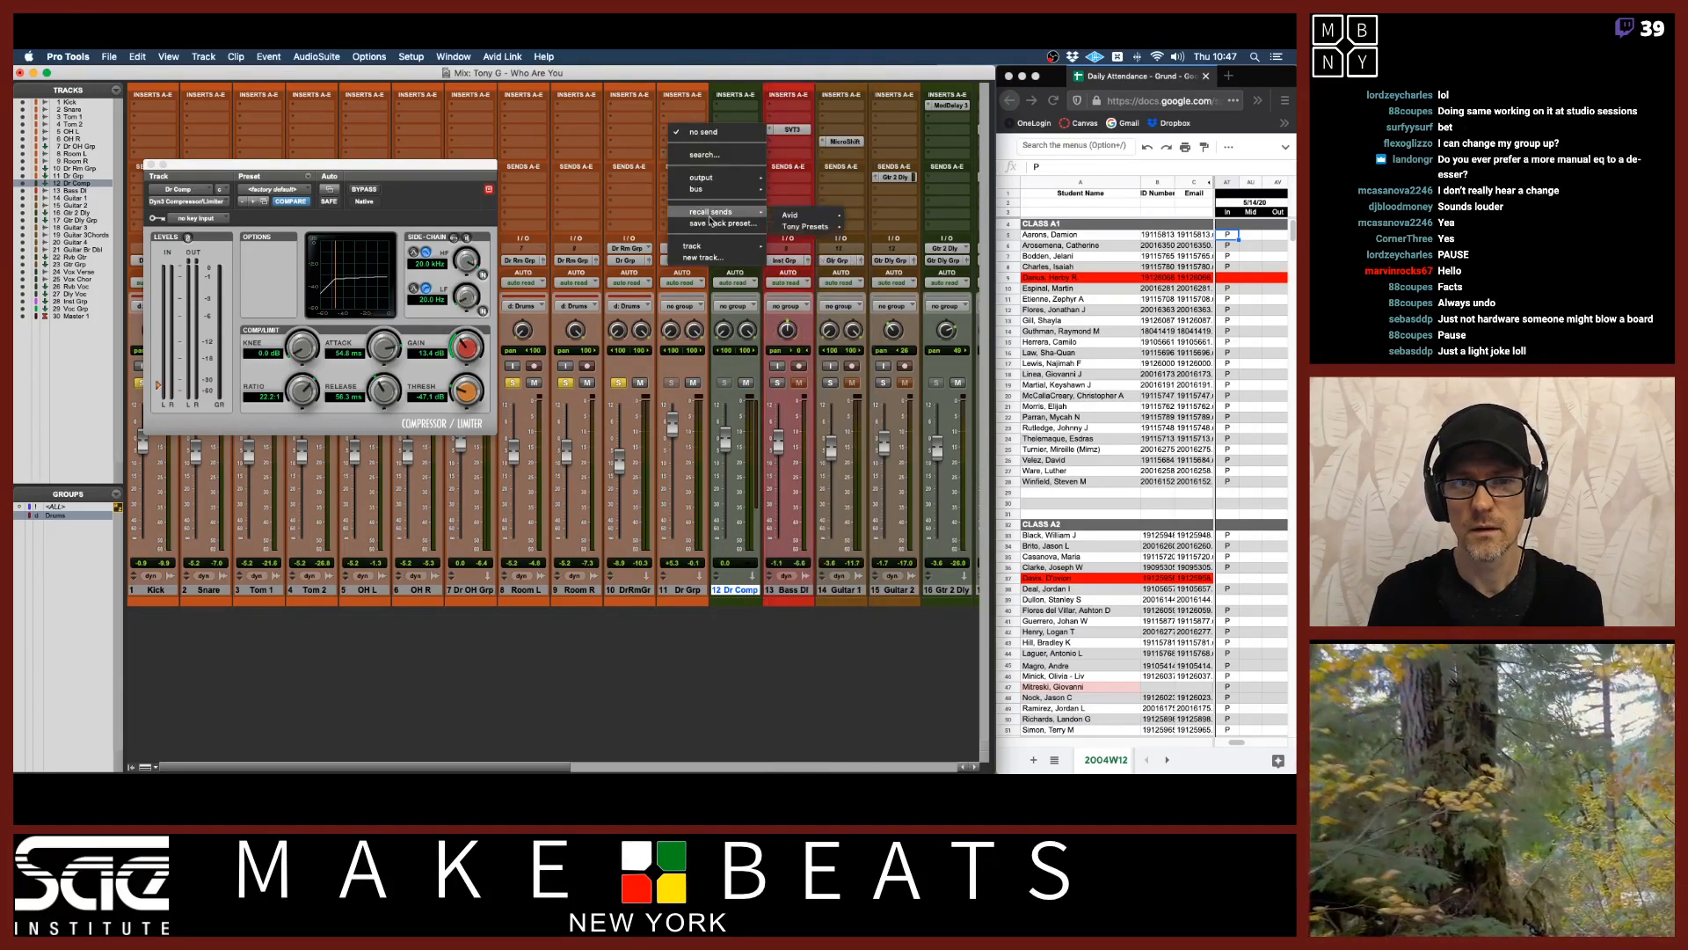
pyautogui.moveTo(710, 250)
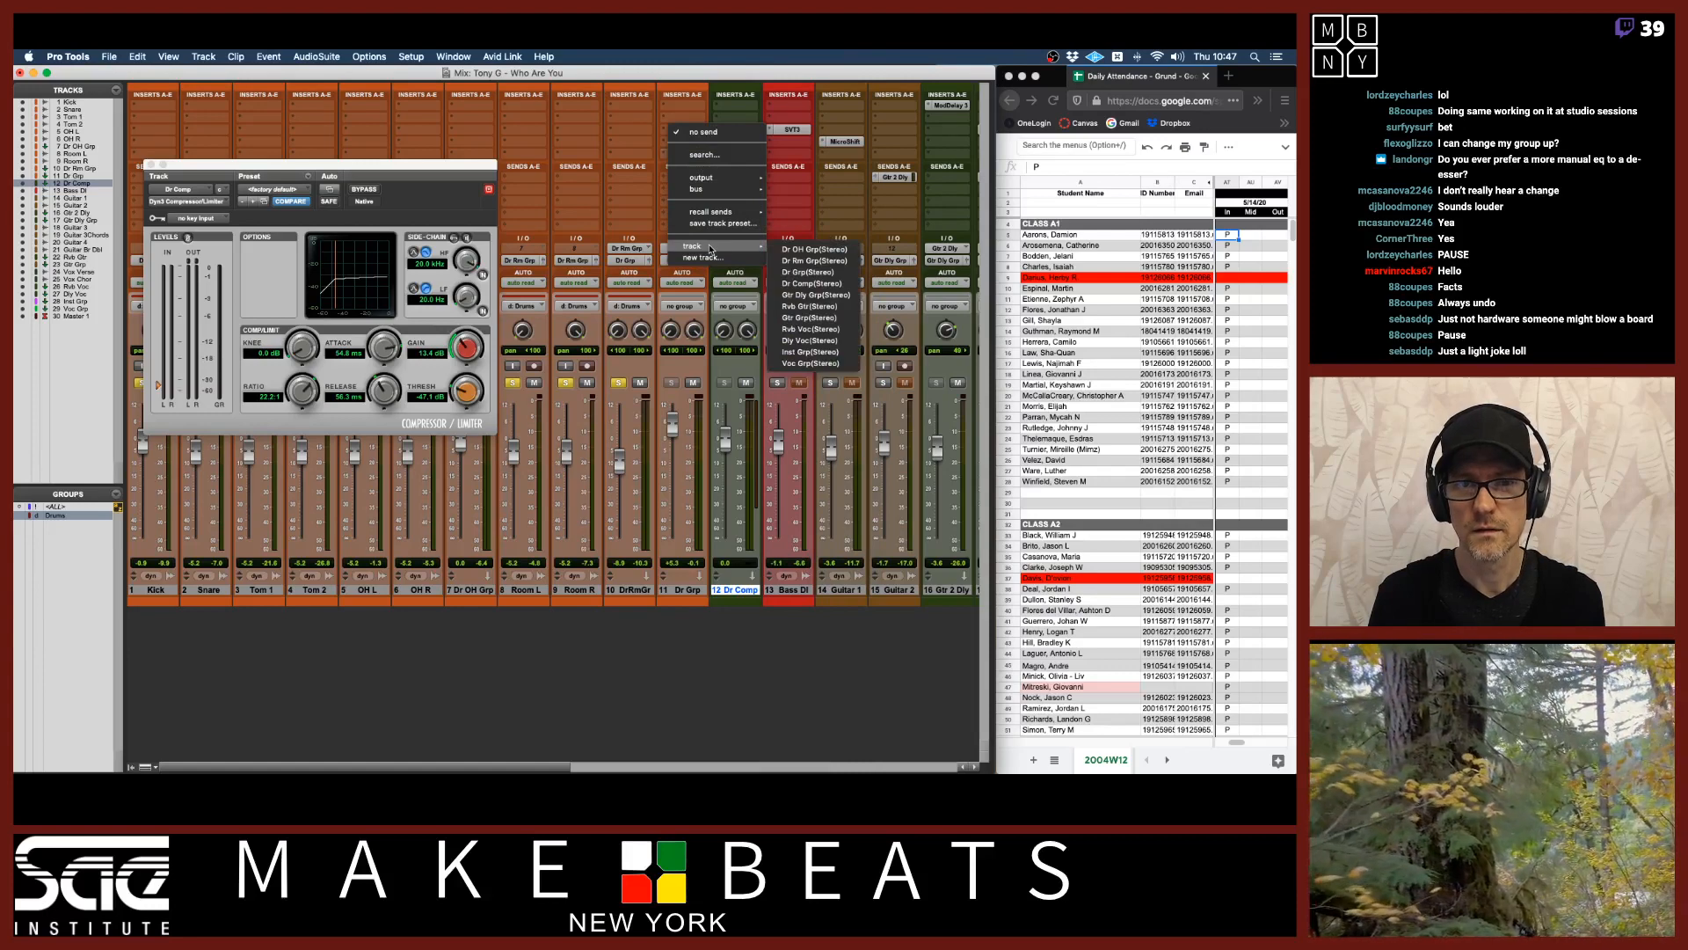
pyautogui.click(806, 284)
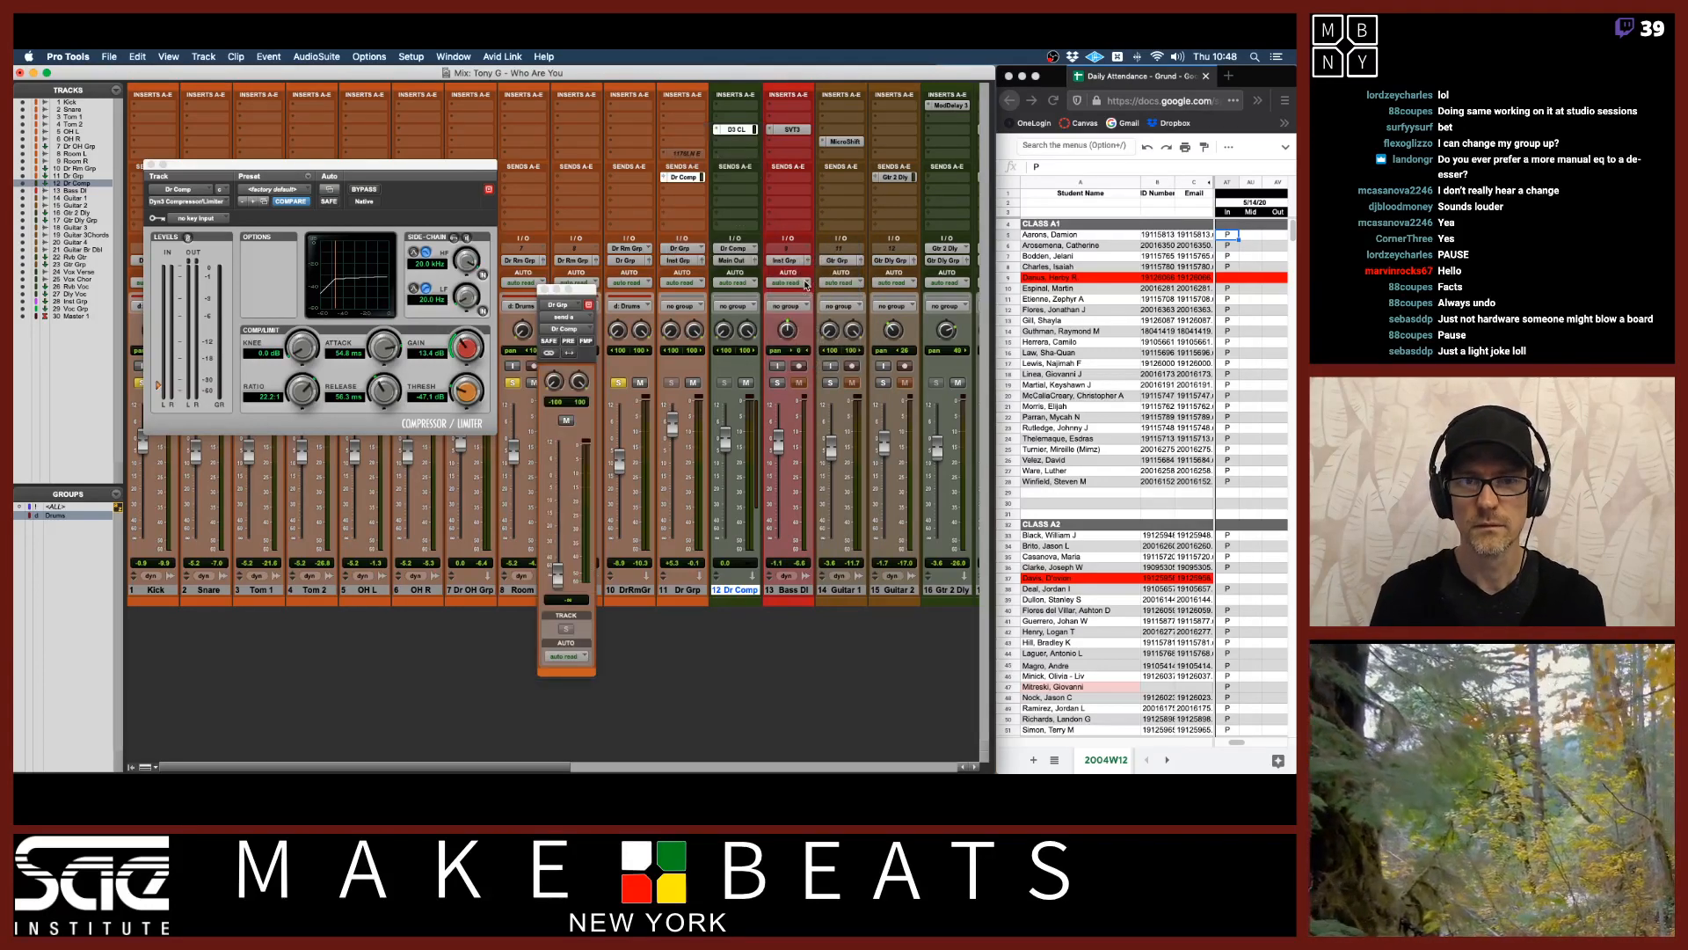
pyautogui.keyDown('alt'); pyautogui.click(558, 576); pyautogui.keyUp('alt')
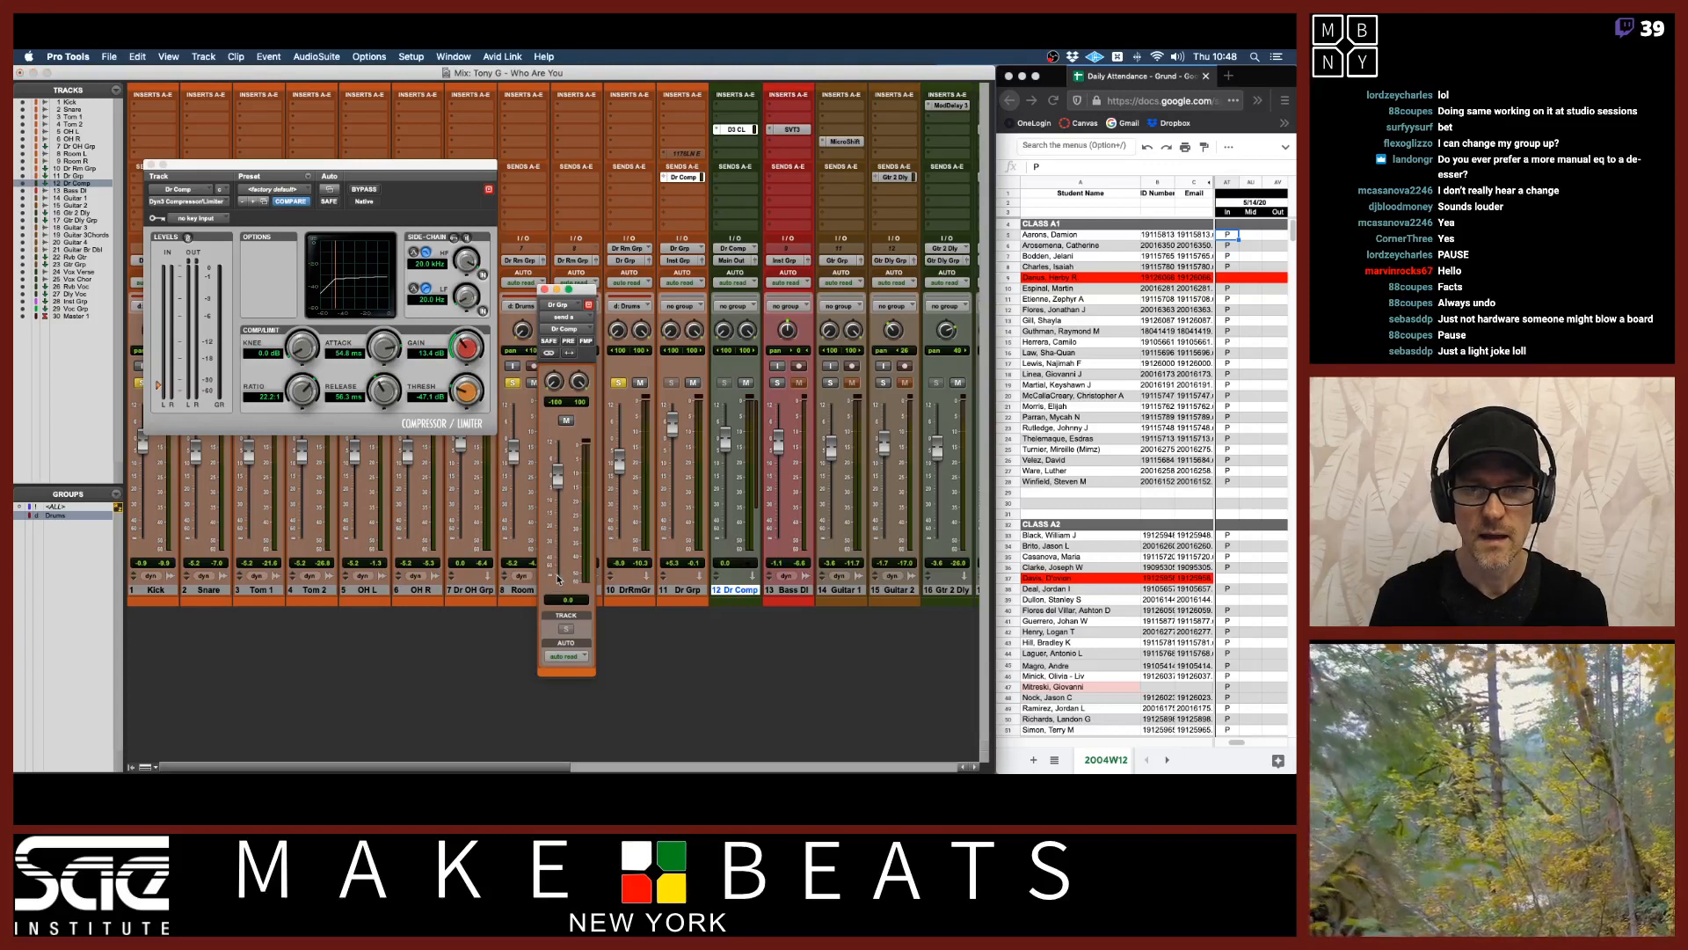
pyautogui.click(568, 342)
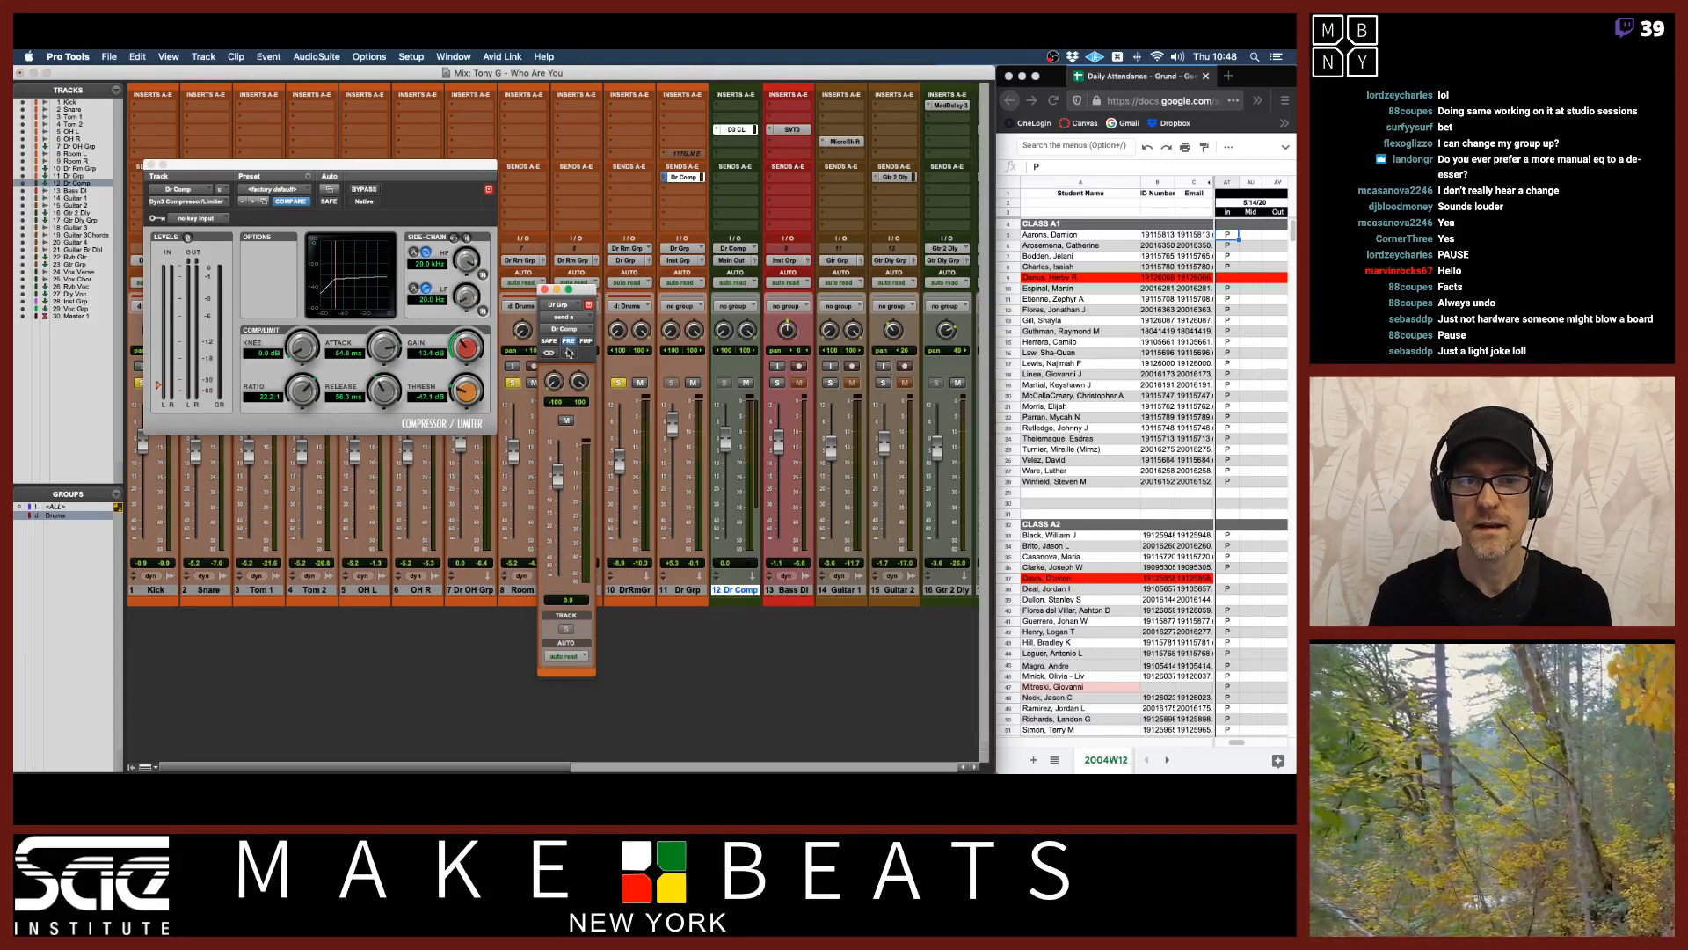
pyautogui.moveTo(558, 476); pyautogui.dragTo(556, 479)
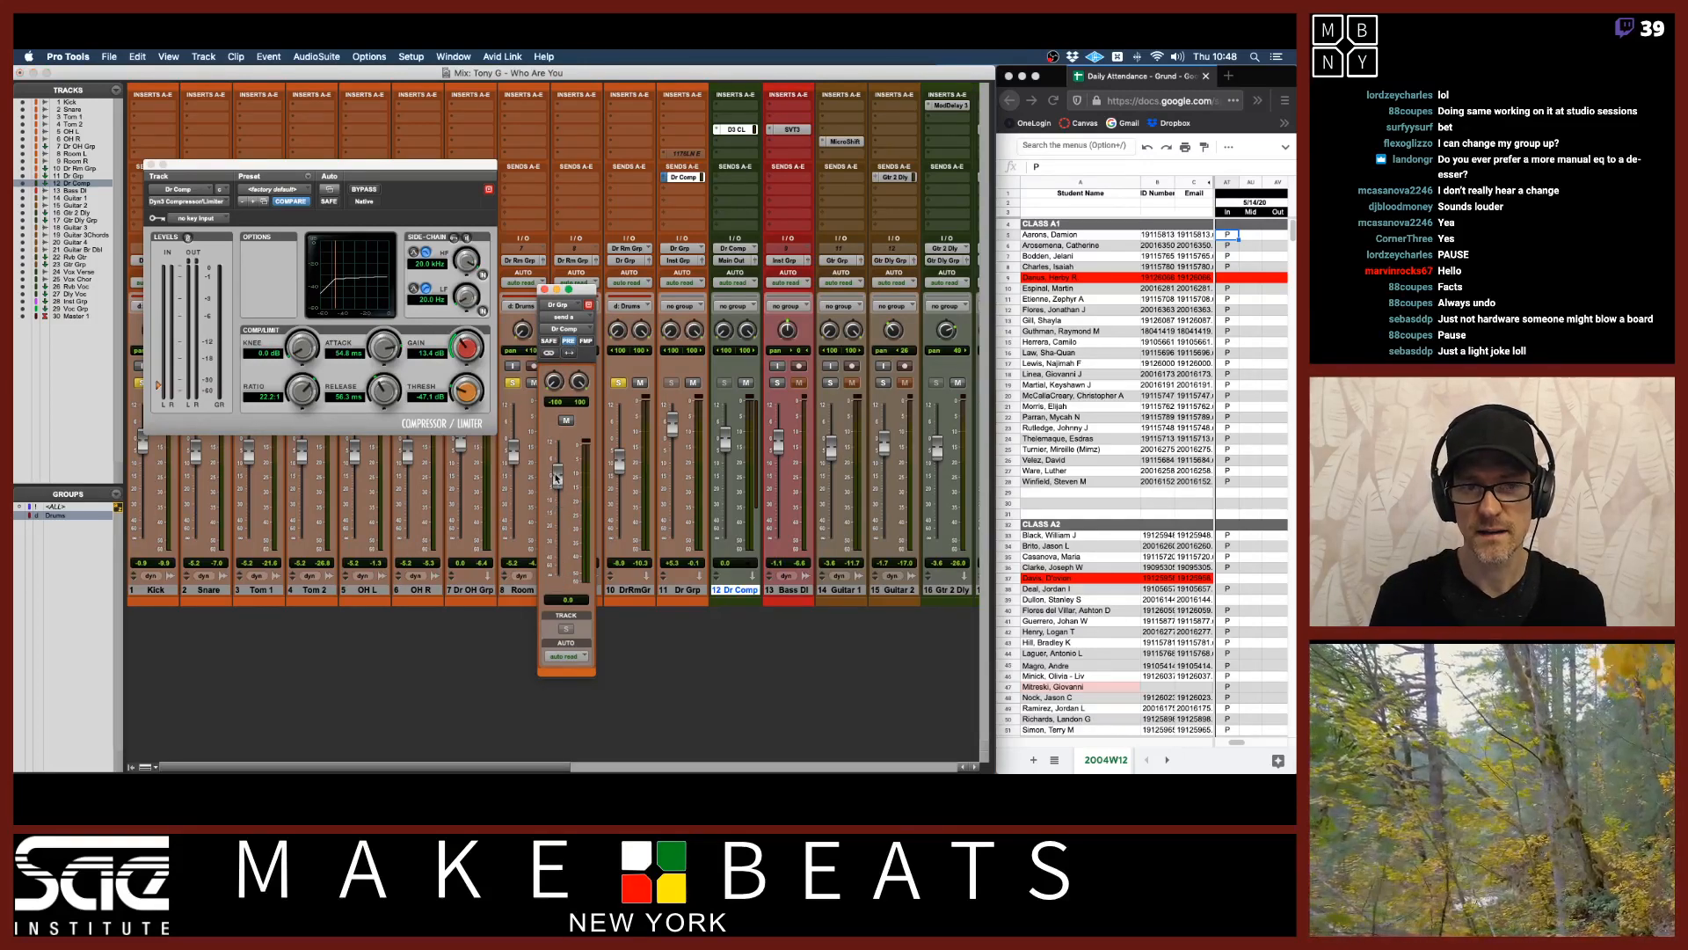
# Pull the Dr Grp and Dr Comp faders fully down to audition the pre-fader send.
pyautogui.keyDown('alt'); pyautogui.click(670, 435); pyautogui.keyUp('alt')
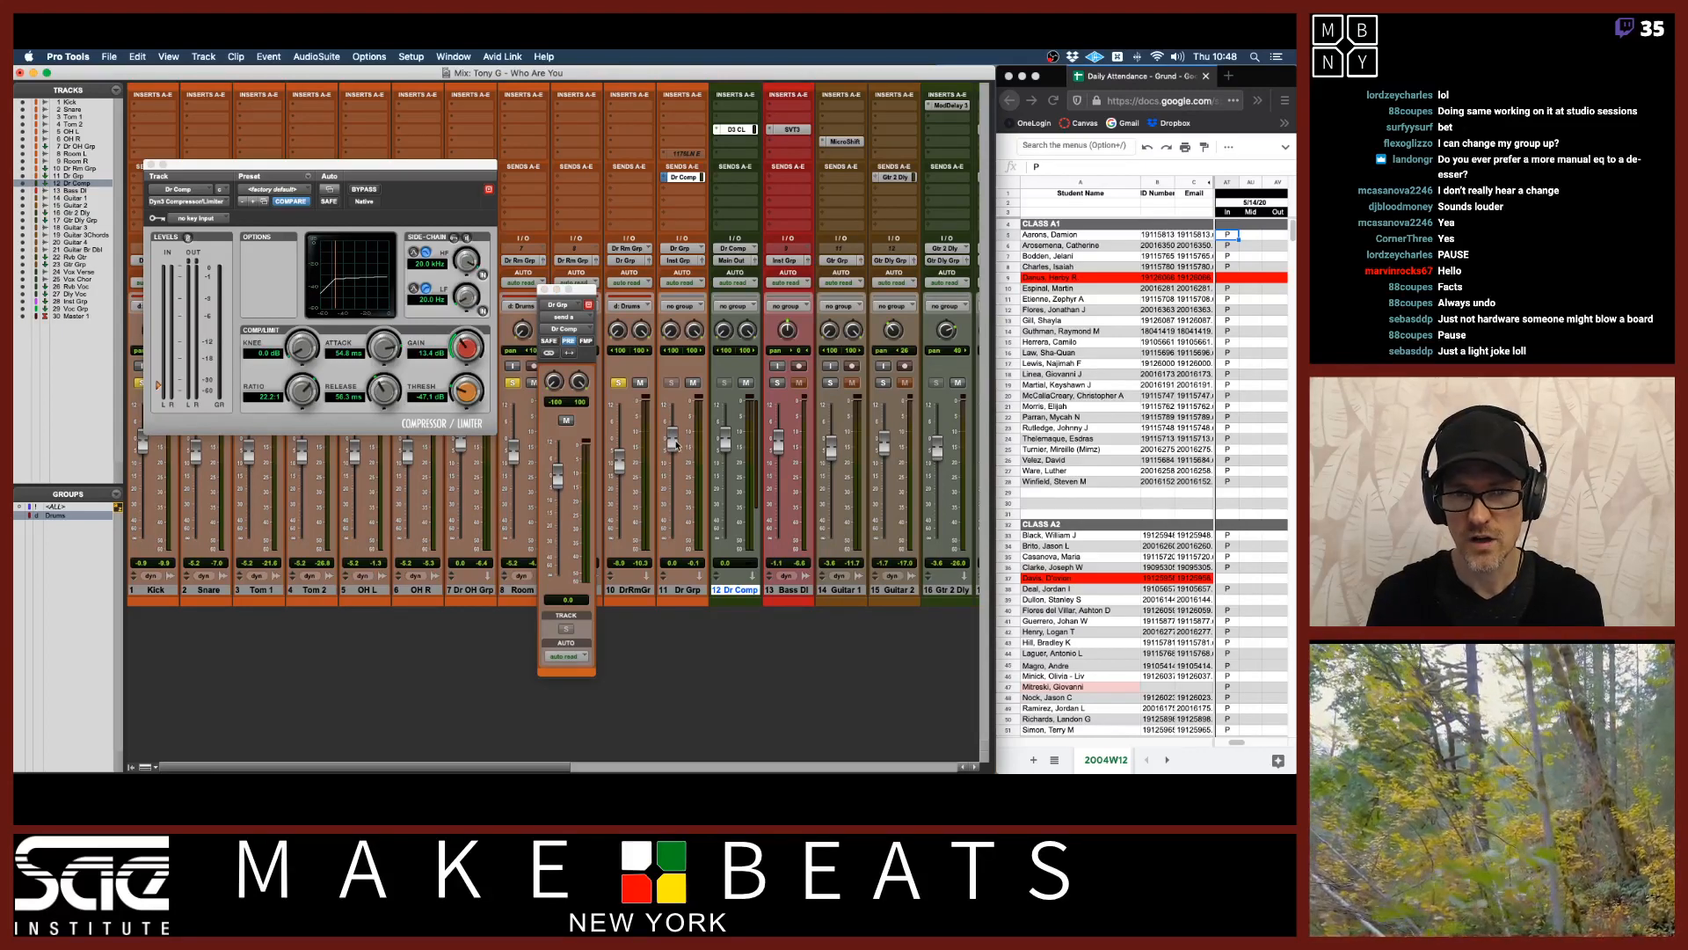
pyautogui.moveTo(677, 446); pyautogui.dragTo(675, 544)
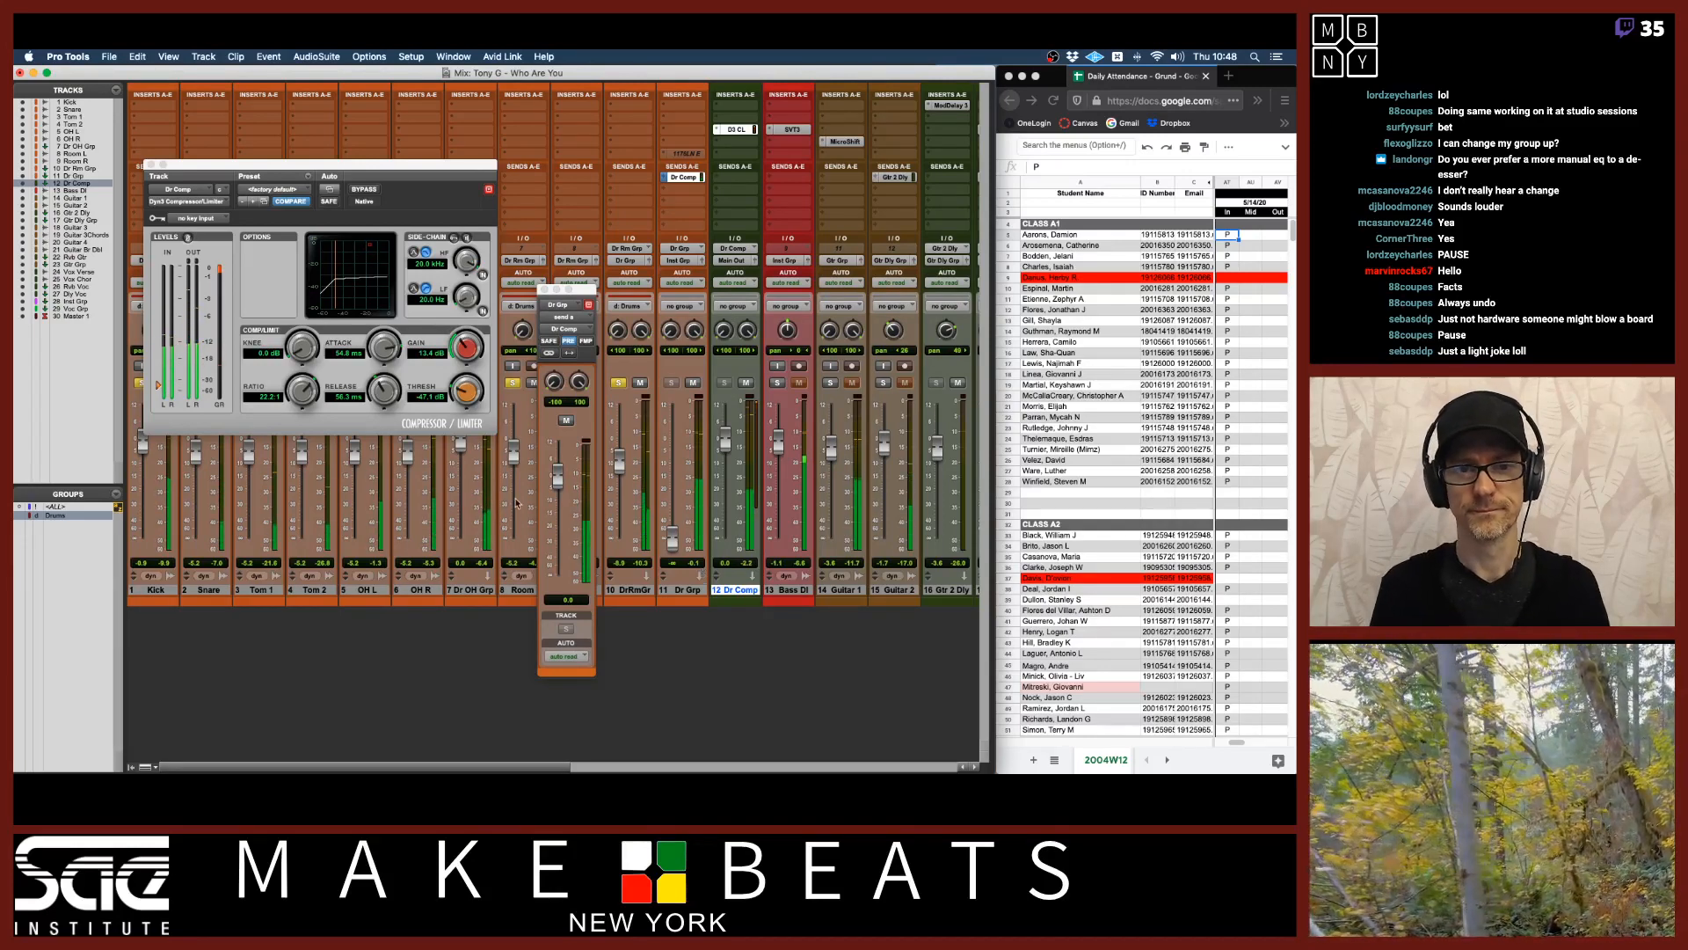
pyautogui.moveTo(557, 475)
pyautogui.mouseDown()
pyautogui.moveTo(557, 450)
pyautogui.moveTo(558, 476)
pyautogui.mouseUp()
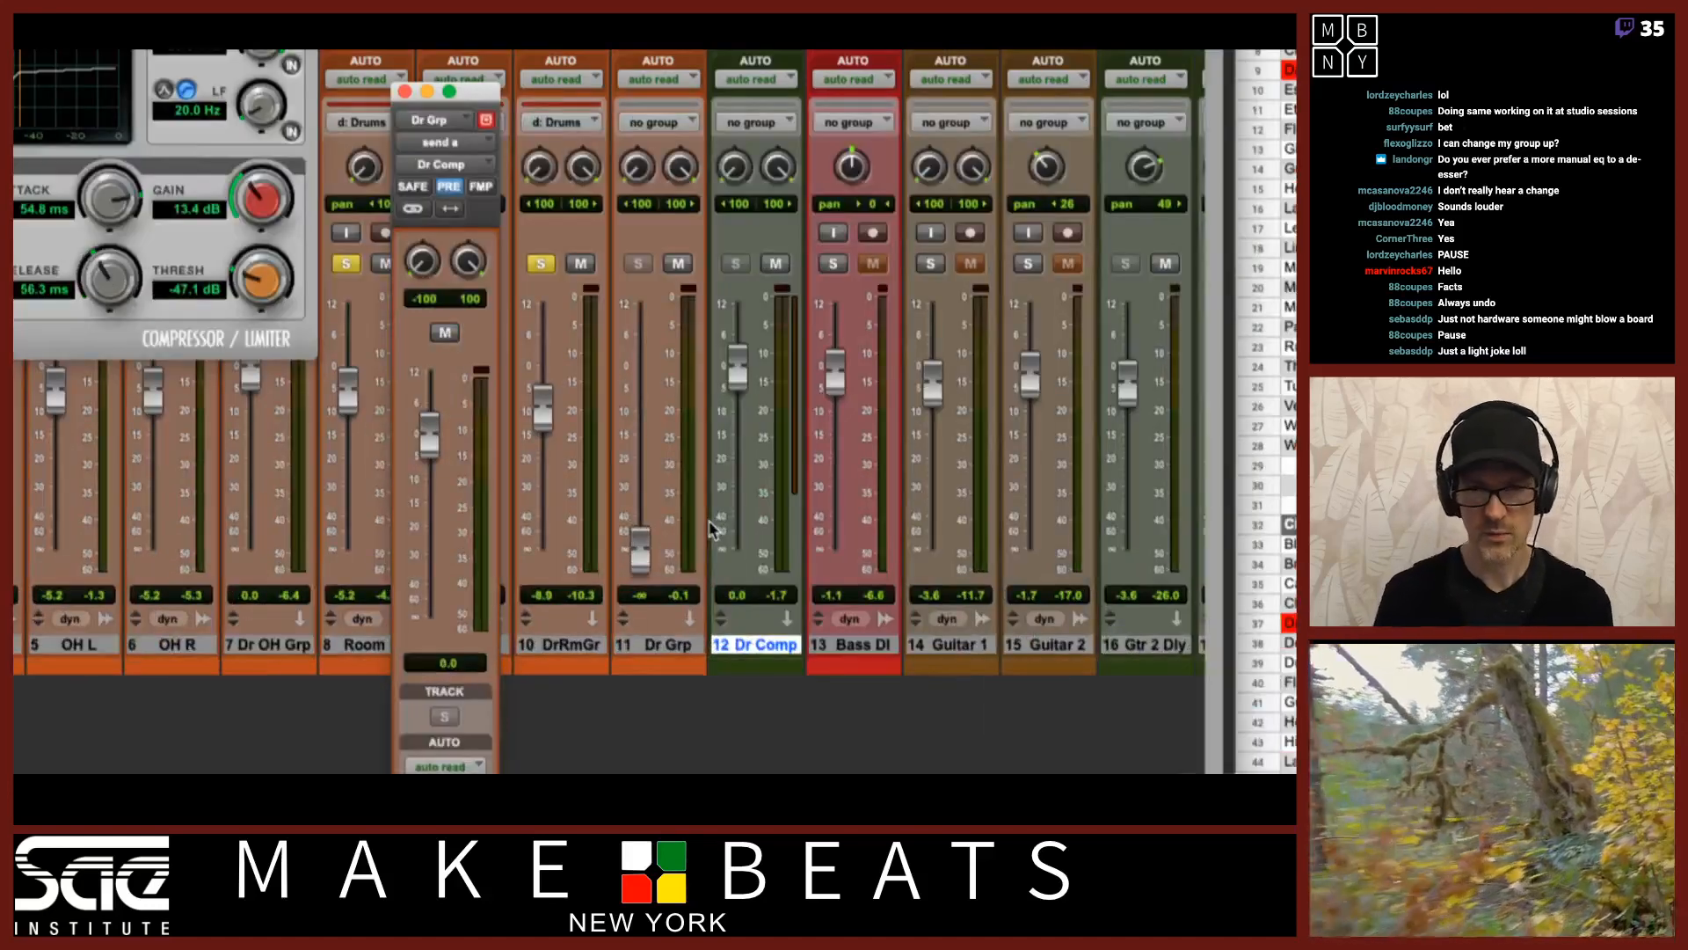
pyautogui.moveTo(736, 374); pyautogui.dragTo(763, 673)
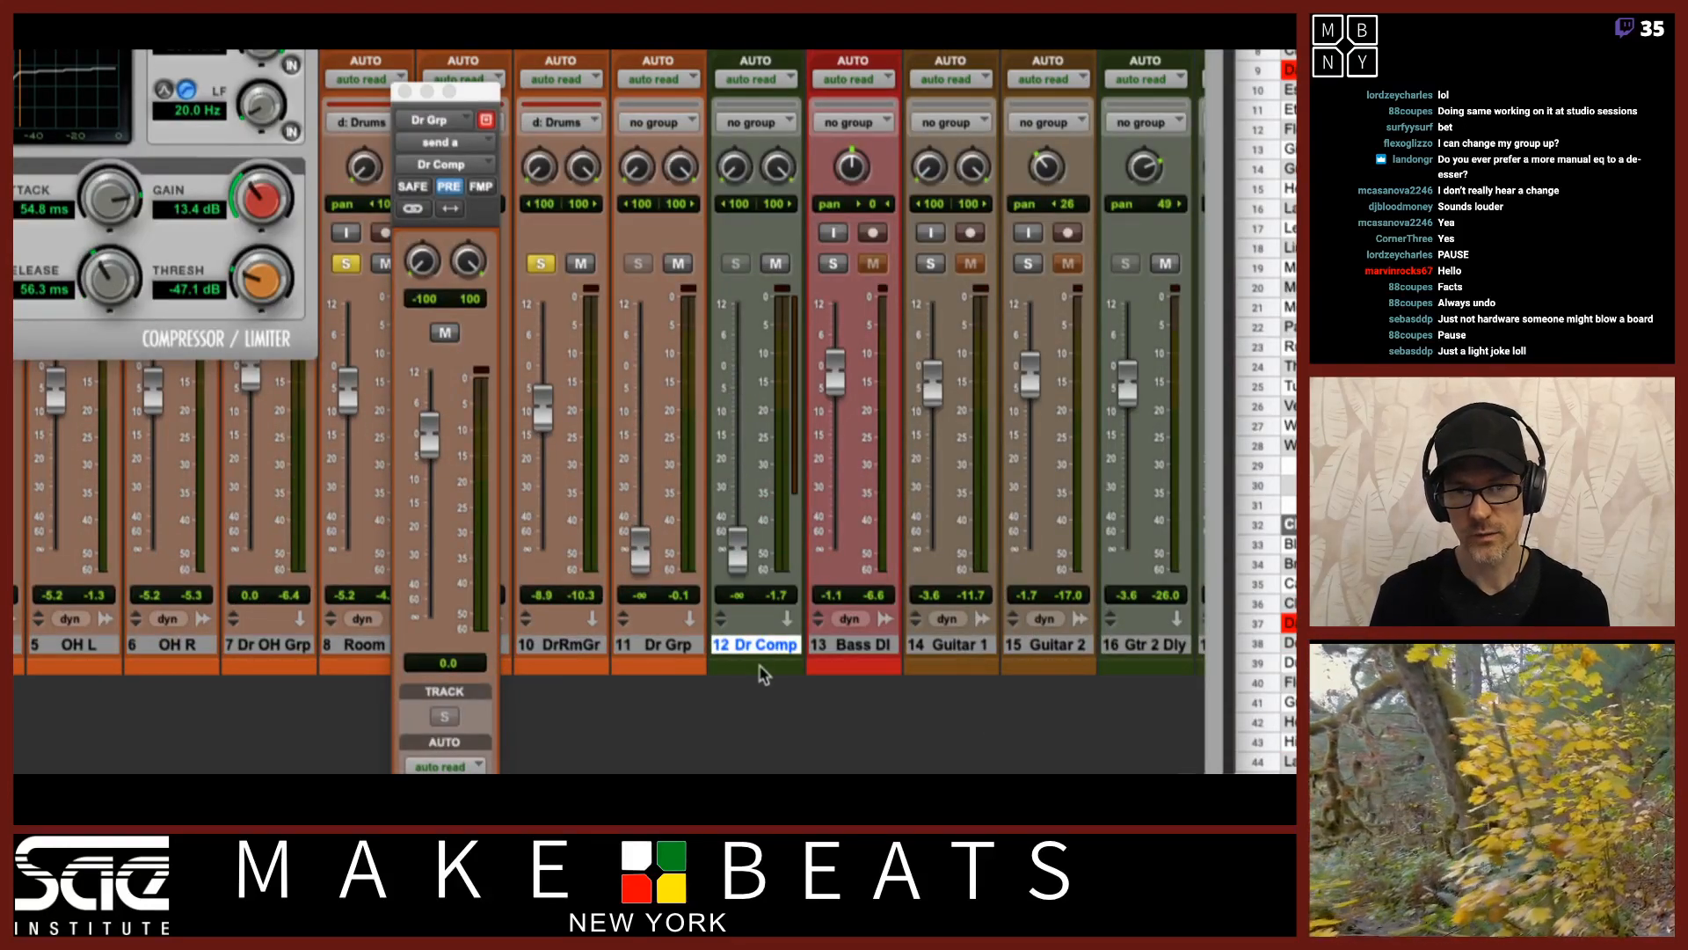
# Reset the Dr Grp fader and rebalance it against the Dr Comp fader, bringing Dr Comp up to about -9 dB.
pyautogui.keyDown('alt'); pyautogui.click(643, 560); pyautogui.keyUp('alt')
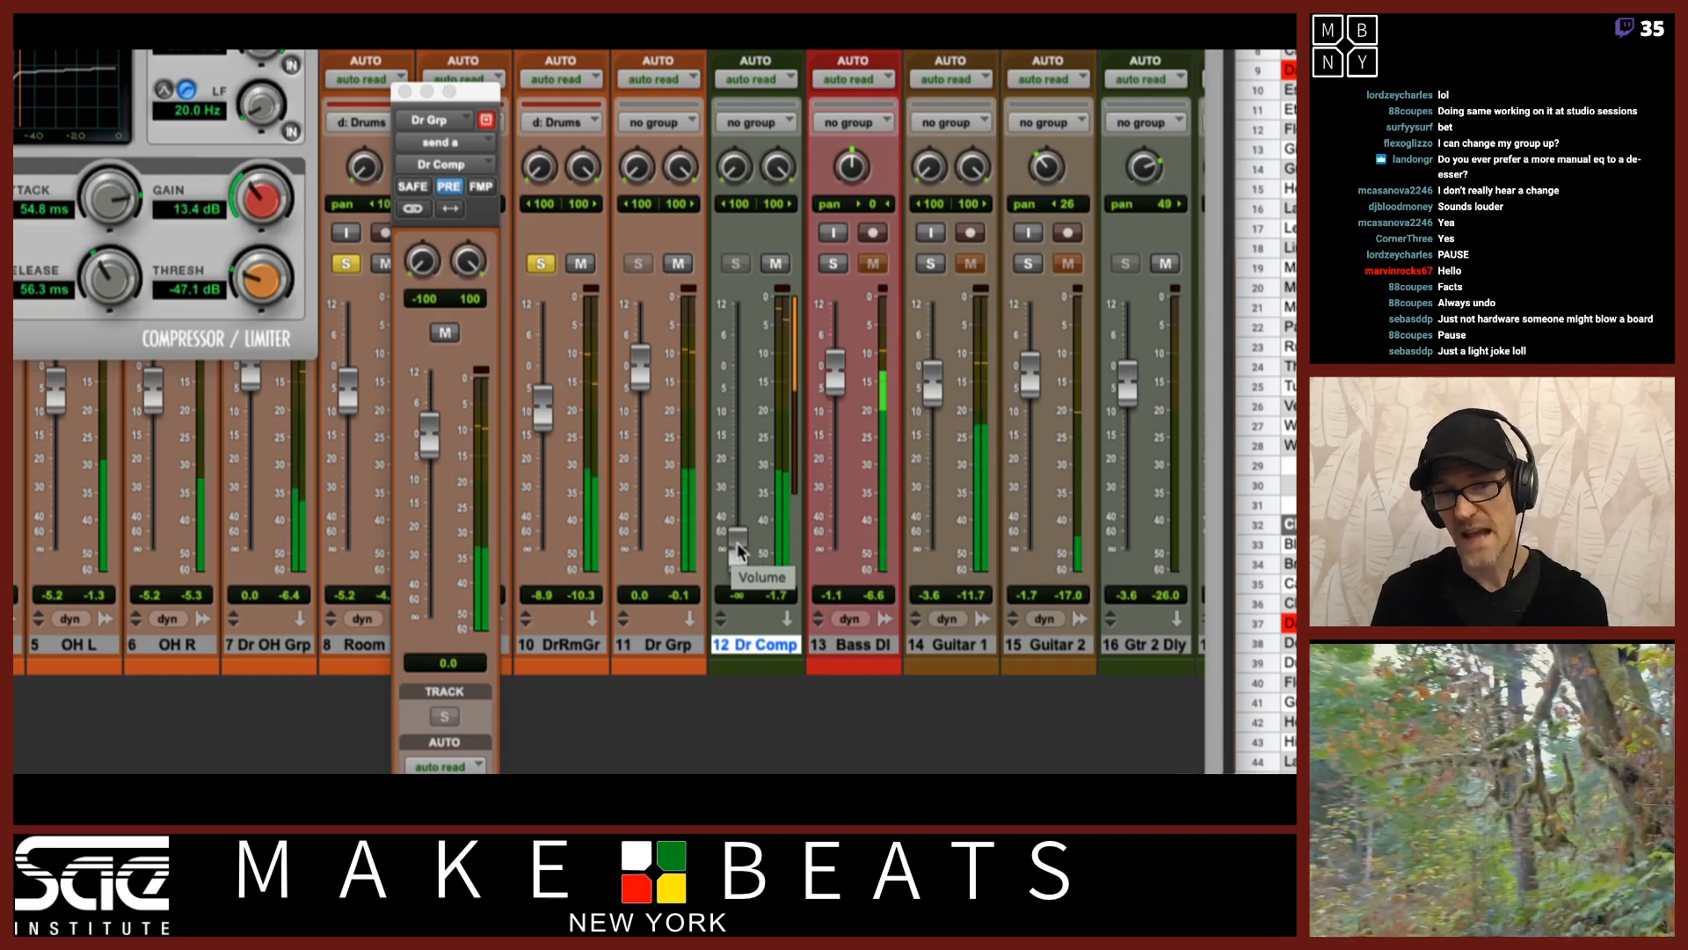
pyautogui.moveTo(739, 549); pyautogui.dragTo(733, 397)
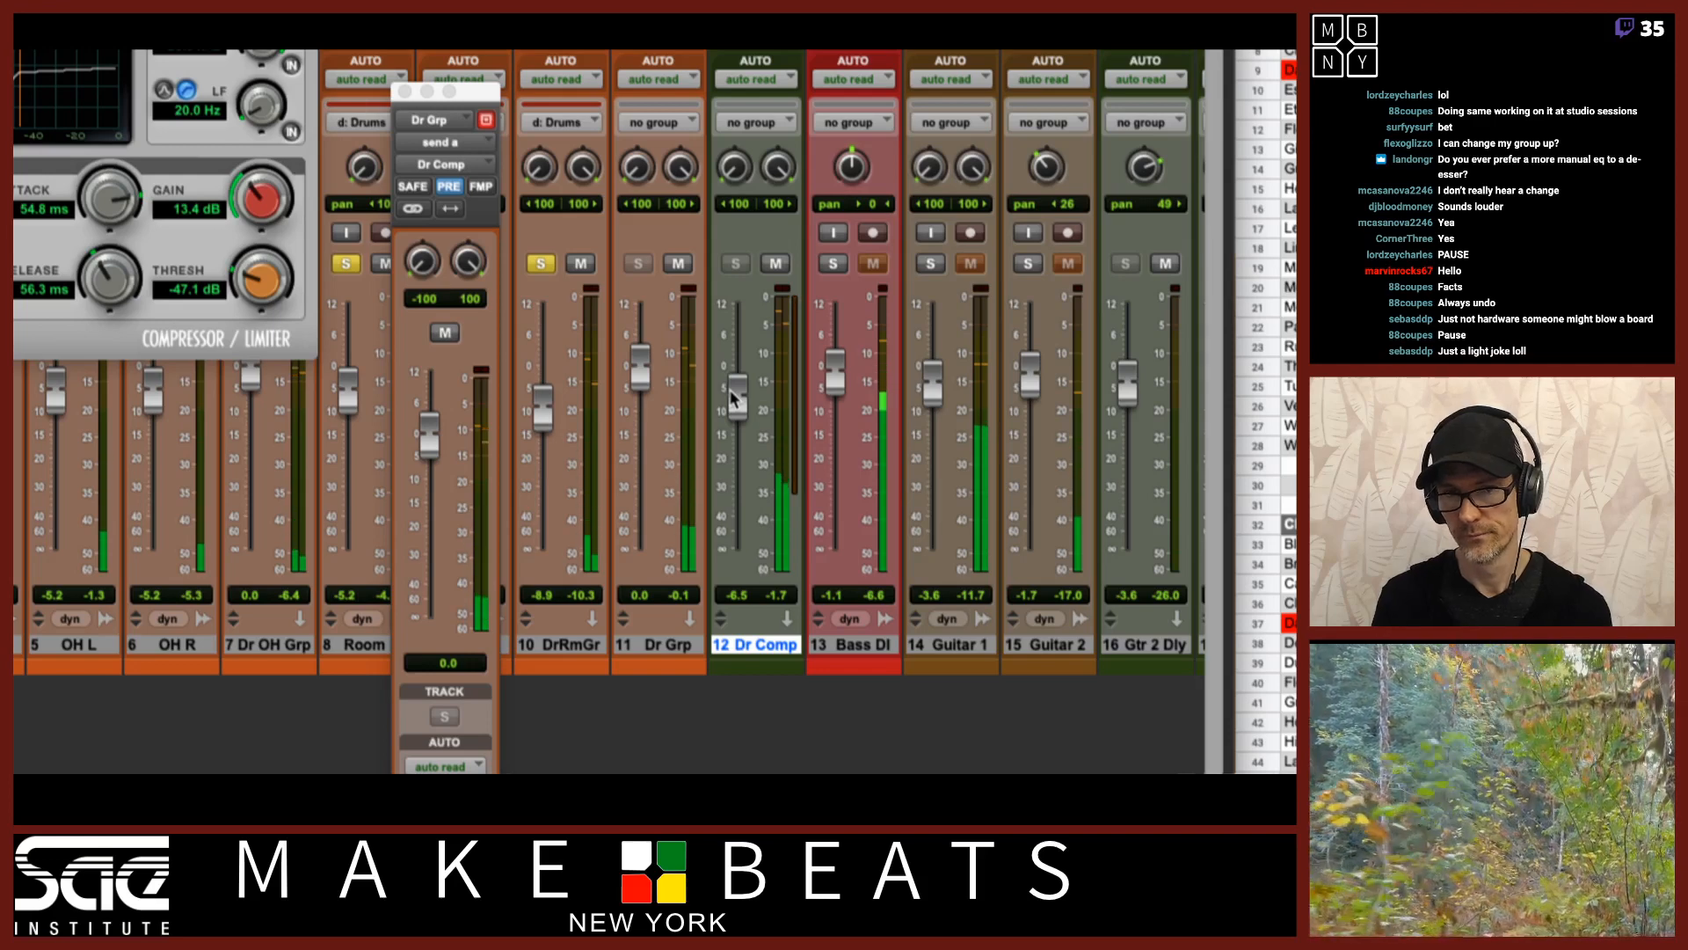
pyautogui.moveTo(732, 399)
pyautogui.mouseDown()
pyautogui.moveTo(730, 369)
pyautogui.moveTo(635, 429)
pyautogui.moveTo(648, 585)
pyautogui.moveTo(641, 404)
pyautogui.moveTo(746, 398)
pyautogui.moveTo(747, 422)
pyautogui.mouseUp()
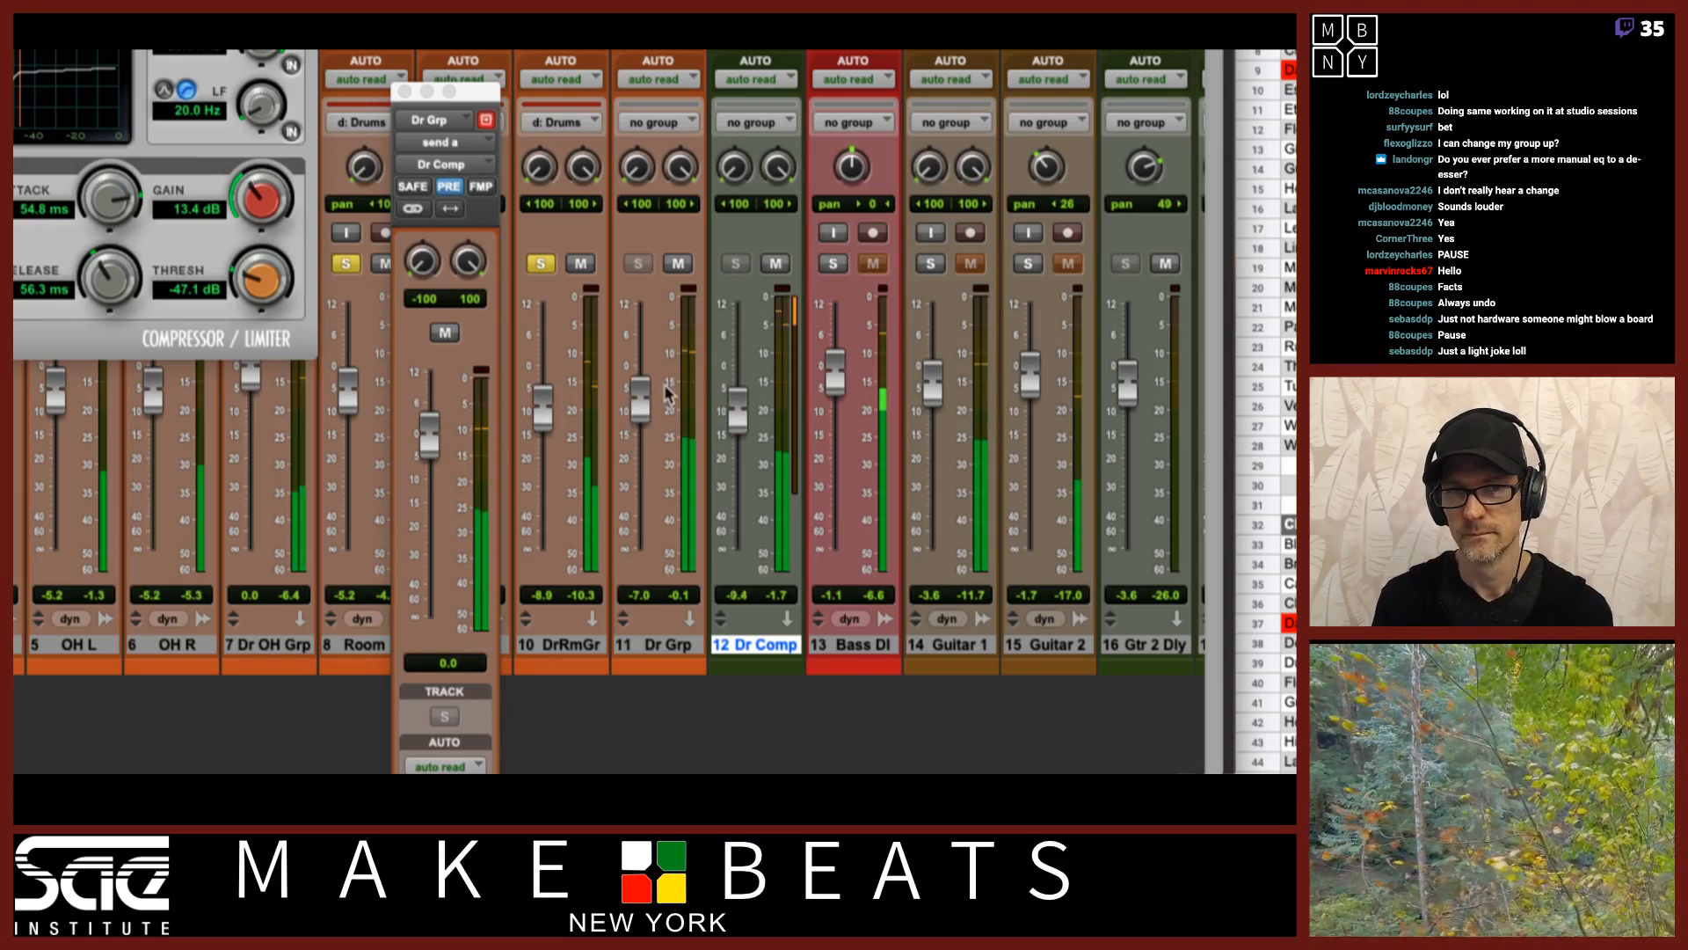
pyautogui.moveTo(642, 401)
pyautogui.mouseDown()
pyautogui.moveTo(643, 361)
pyautogui.moveTo(653, 373)
pyautogui.mouseUp()
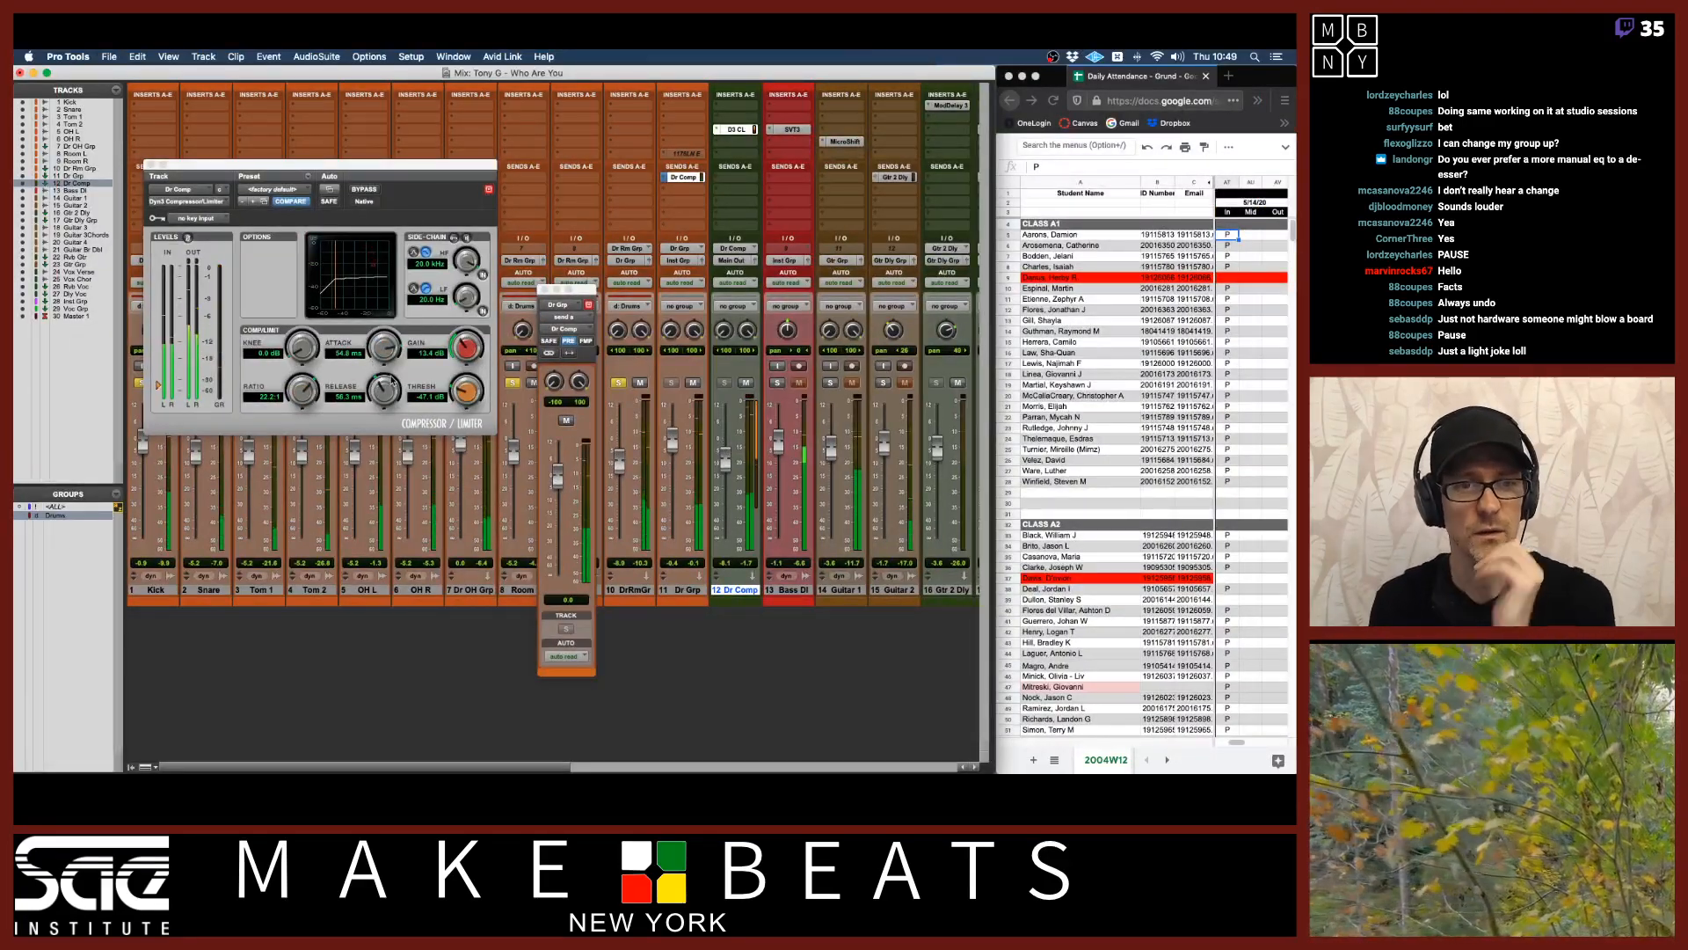
# Set the compressor's release time to 87.0 ms.
pyautogui.moveTo(380, 395); pyautogui.dragTo(383, 432)
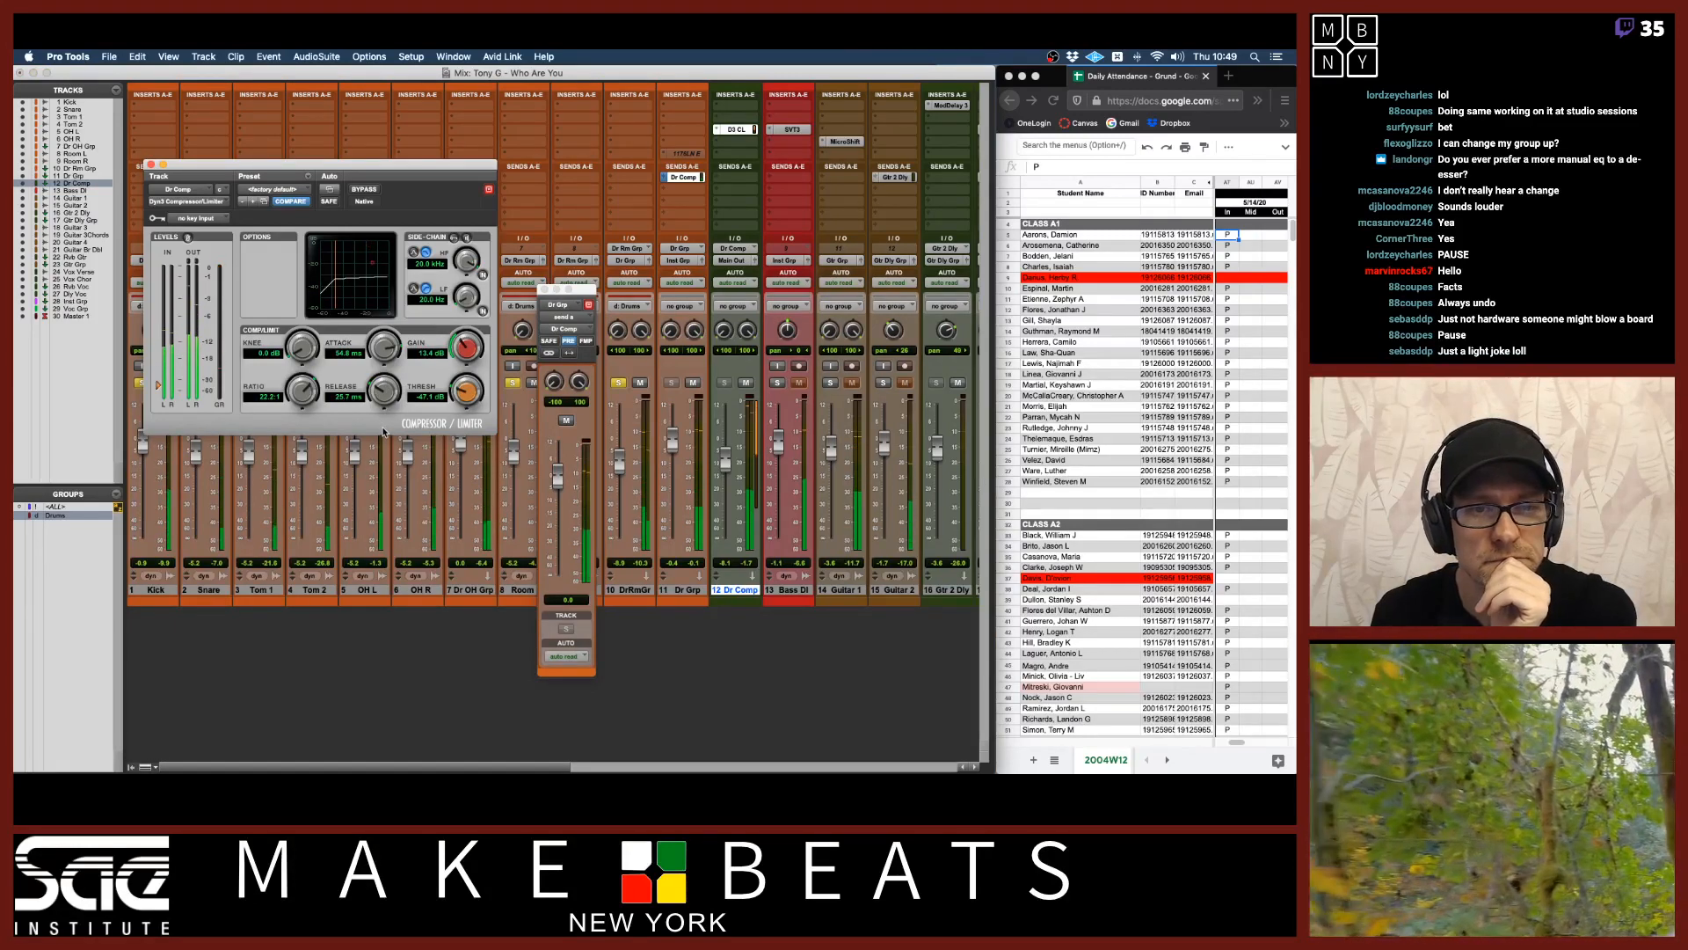
pyautogui.moveTo(387, 399); pyautogui.dragTo(393, 361)
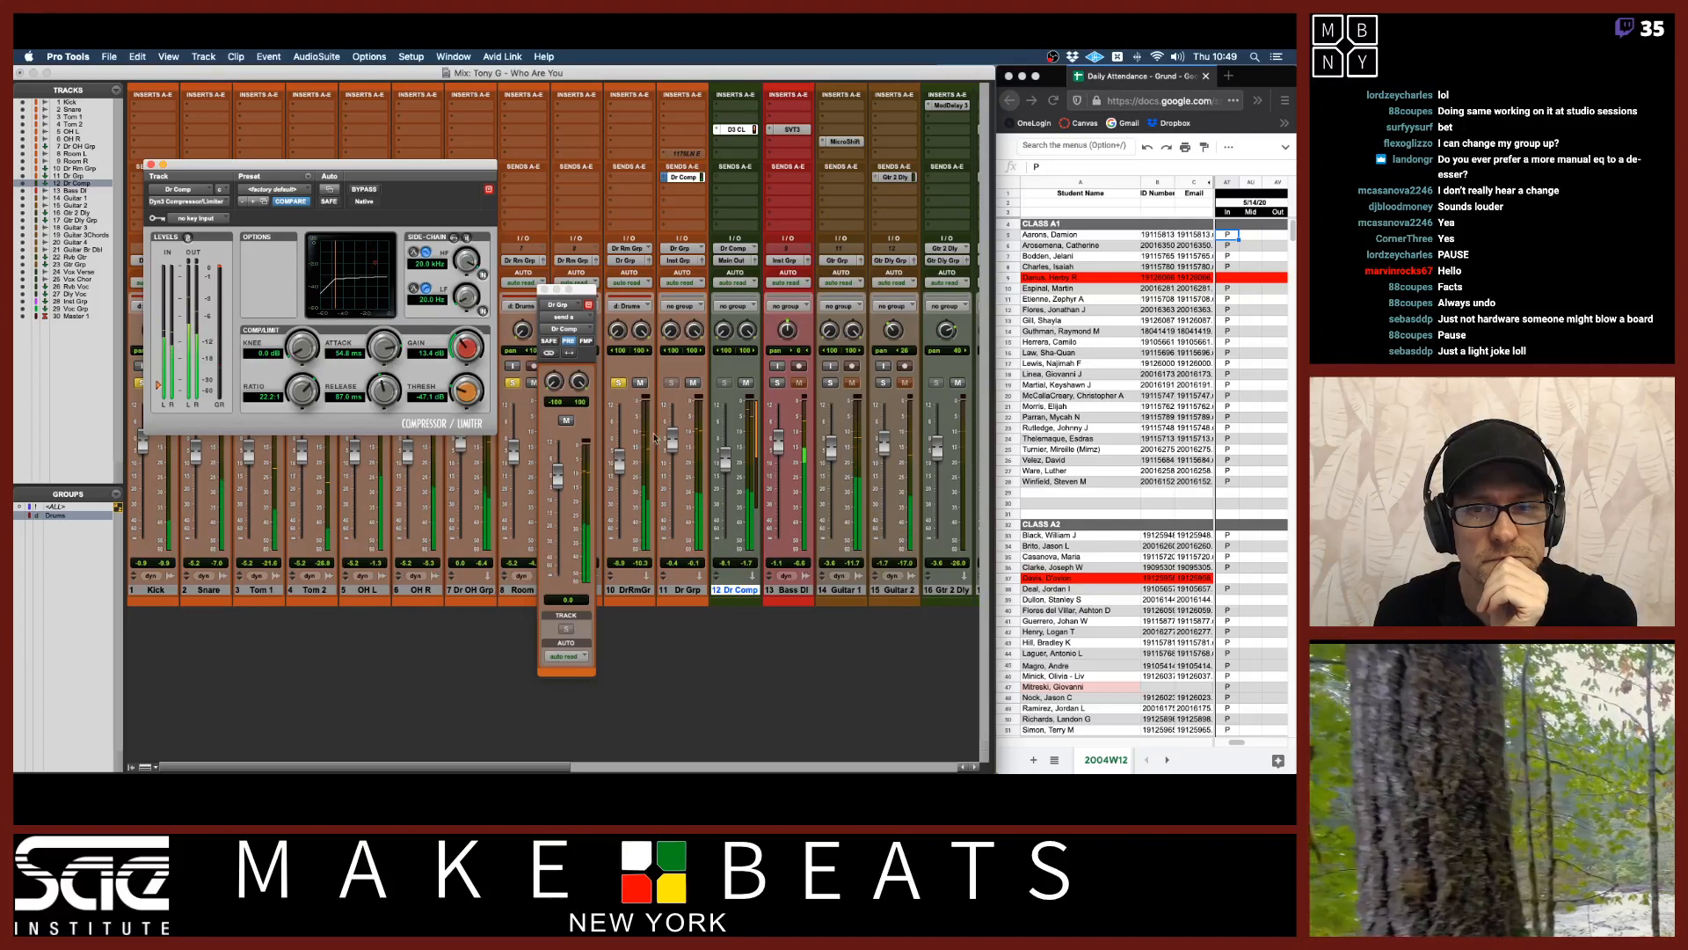
# Ride the Dr Comp fader down and back up to about -8.6 dB.
pyautogui.moveTo(726, 464); pyautogui.dragTo(673, 538)
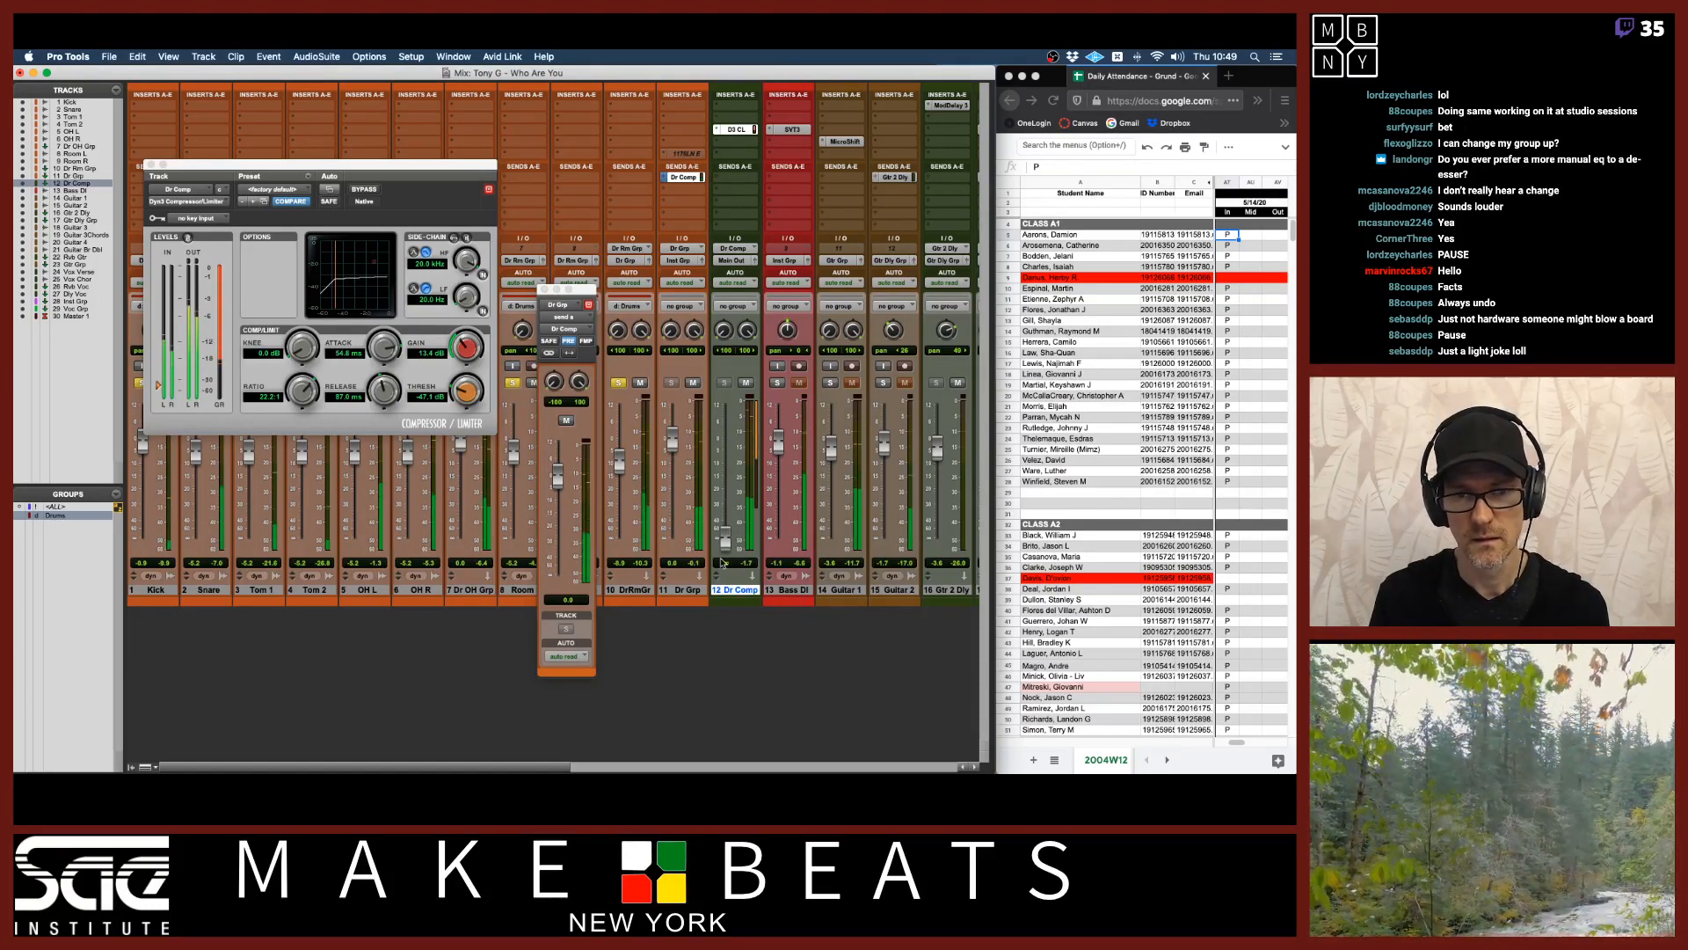
pyautogui.moveTo(727, 542); pyautogui.dragTo(725, 468)
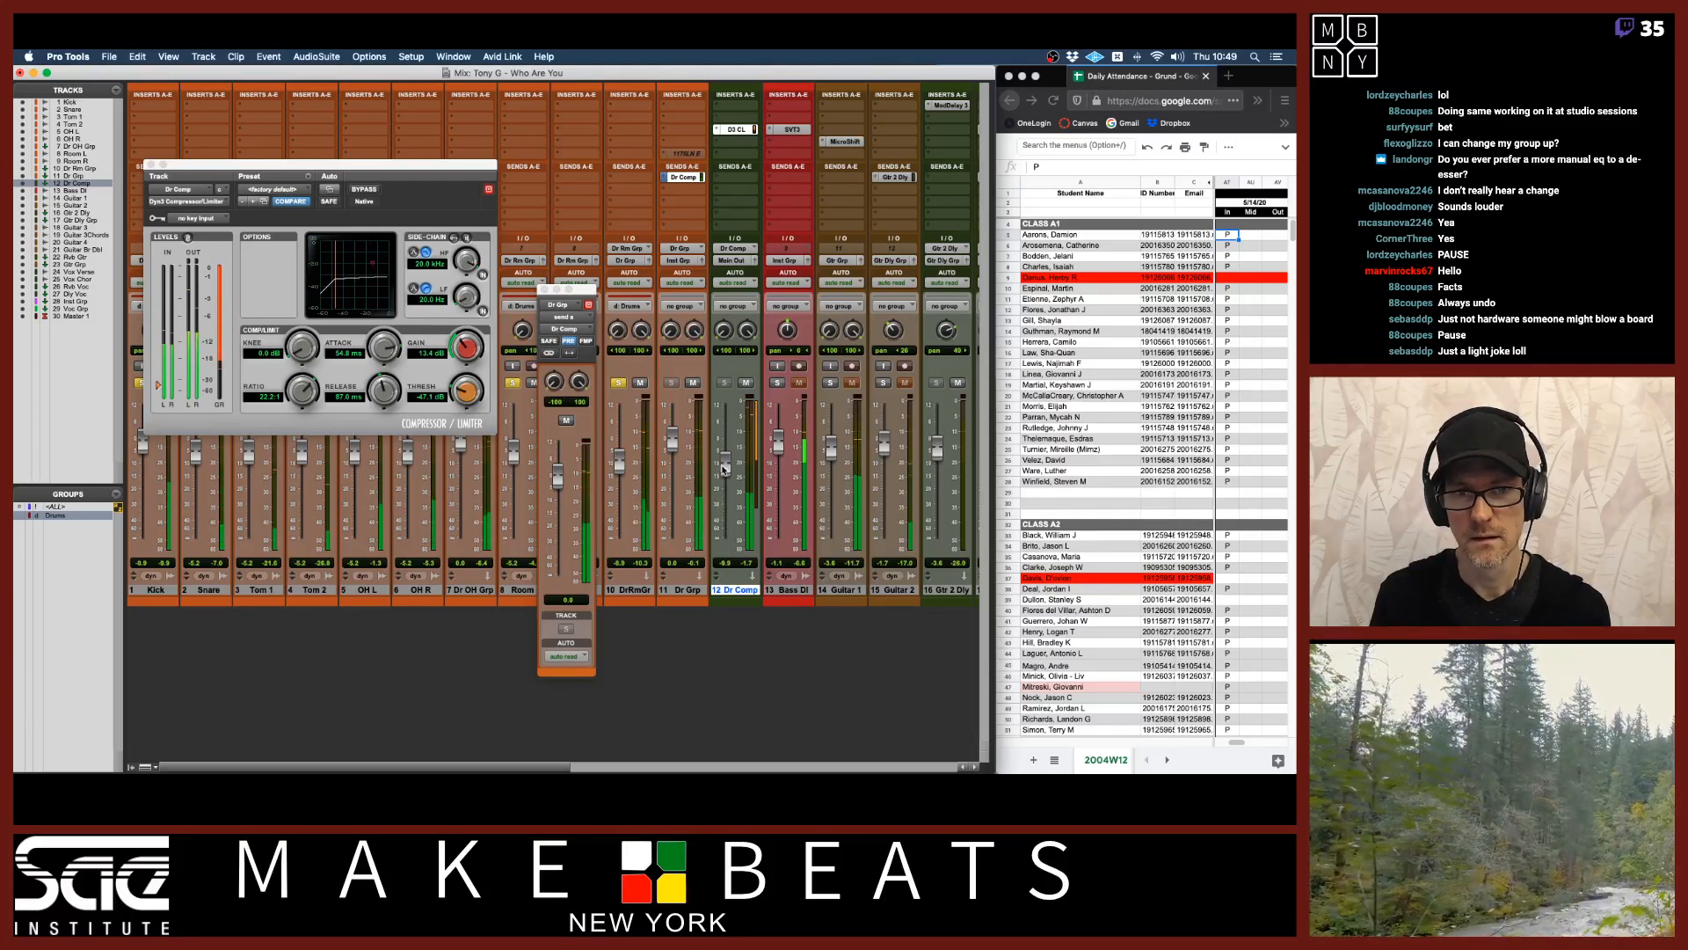
pyautogui.moveTo(724, 469); pyautogui.dragTo(724, 466)
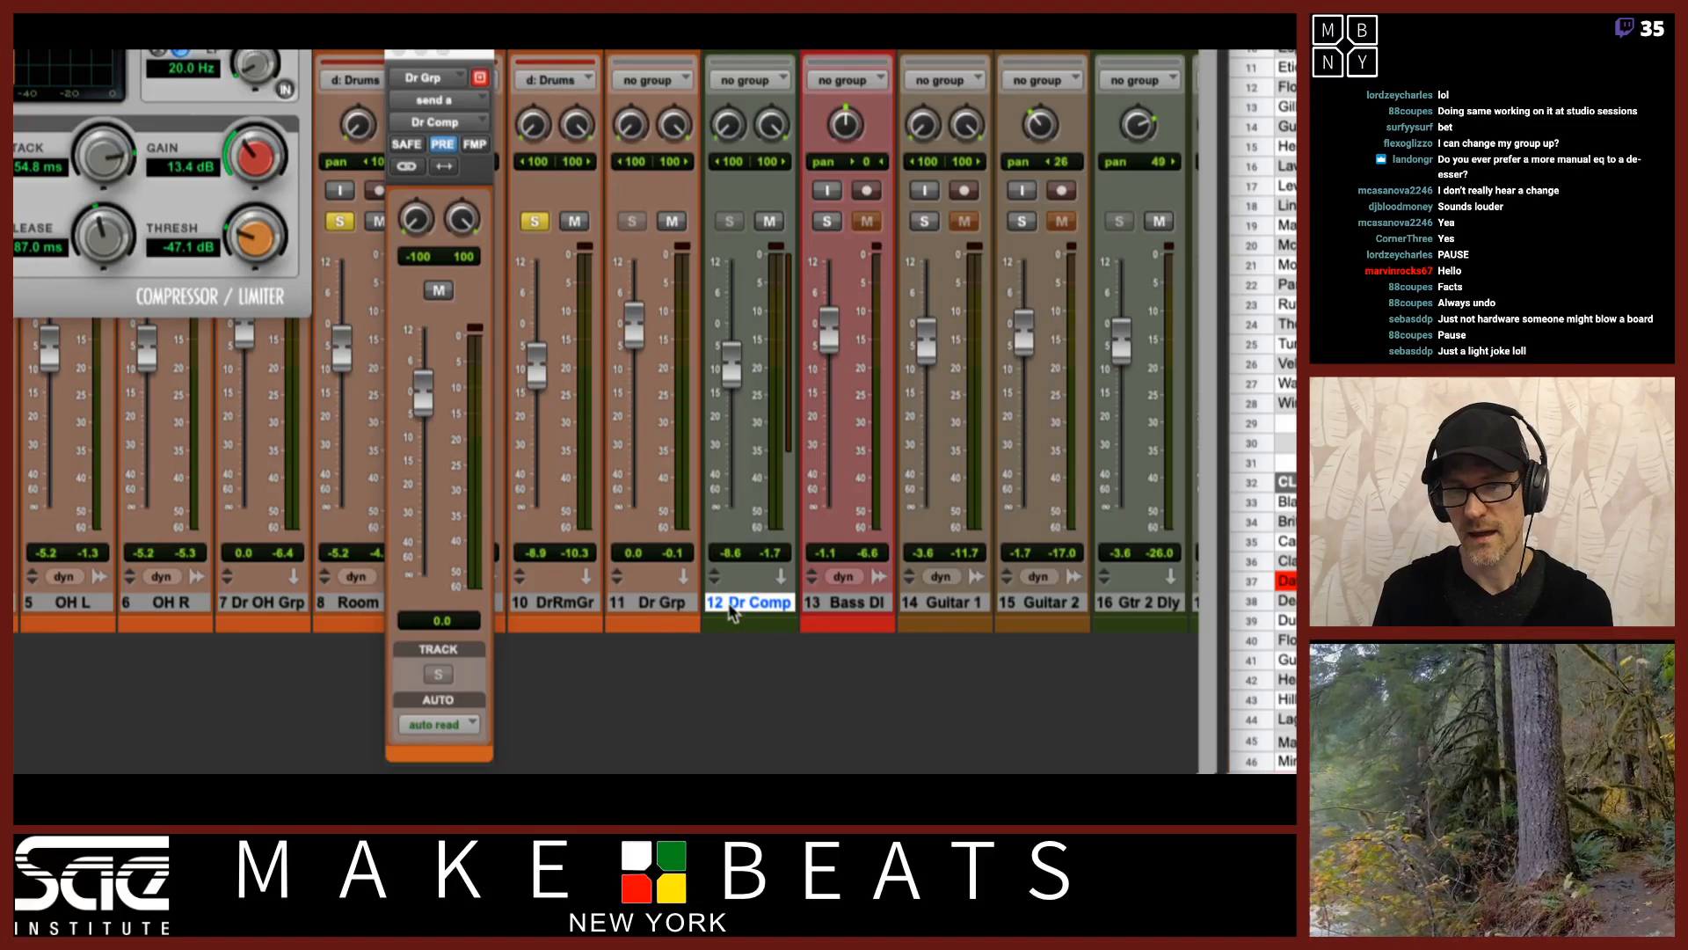
# Route the Dr Grp and Dr Comp outputs to a new stereo Aux Input track named Dr CompGrp.
pyautogui.keyDown('shift'); pyautogui.click(691, 605); pyautogui.keyUp('shift')
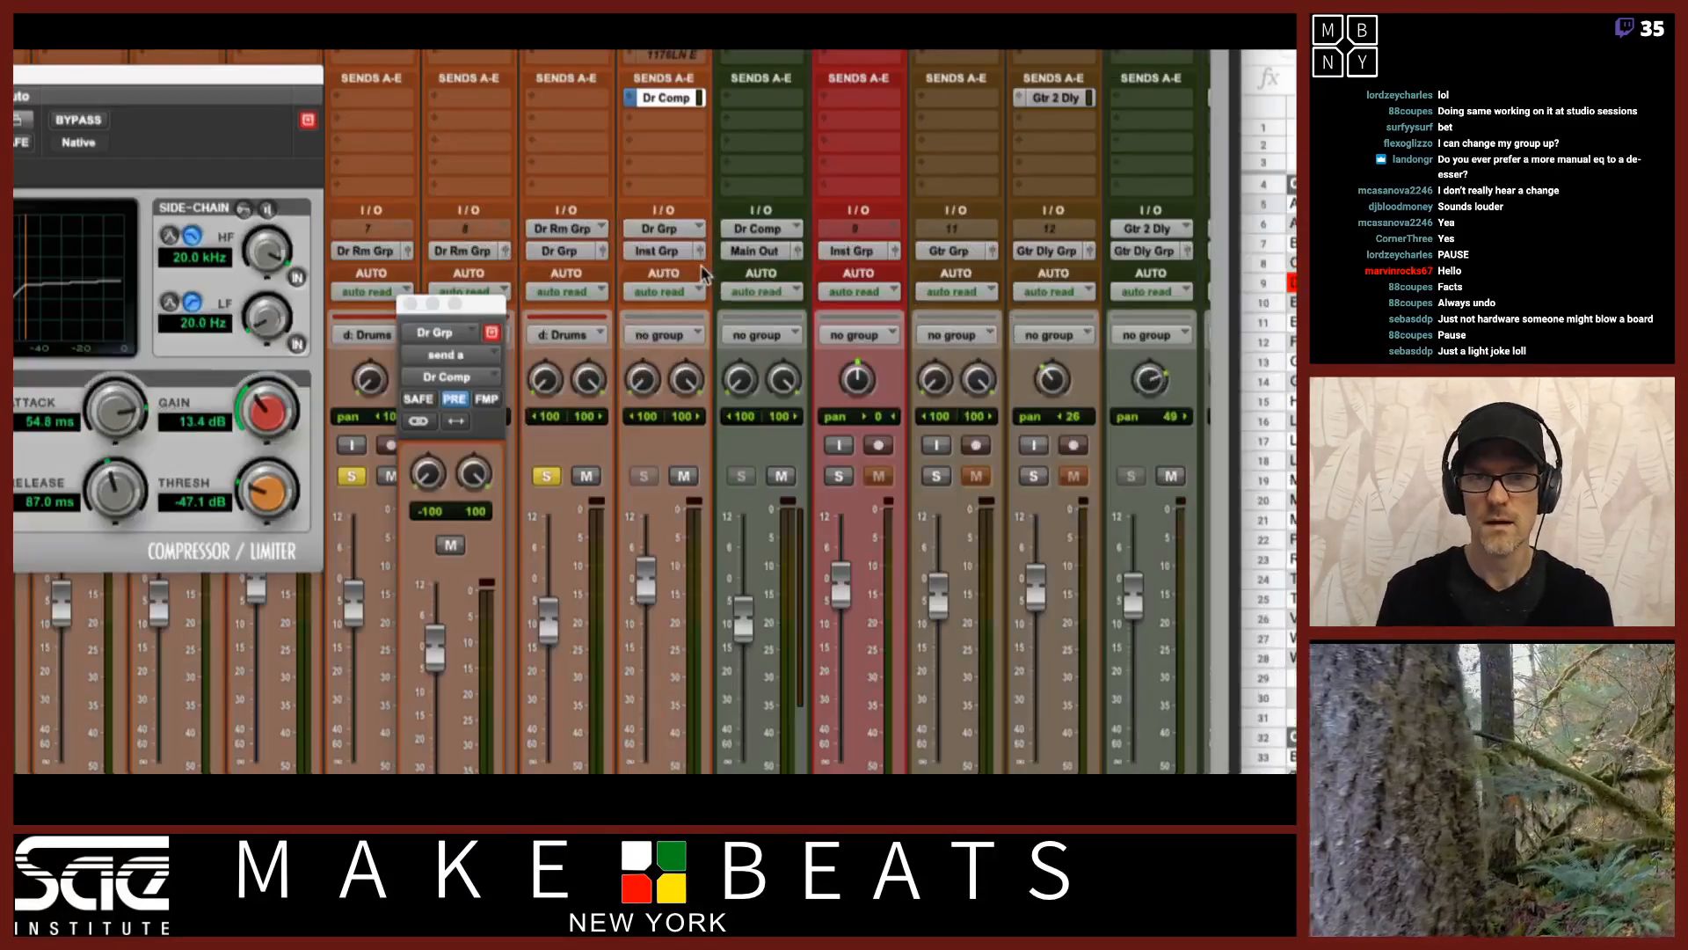
pyautogui.click(670, 255)
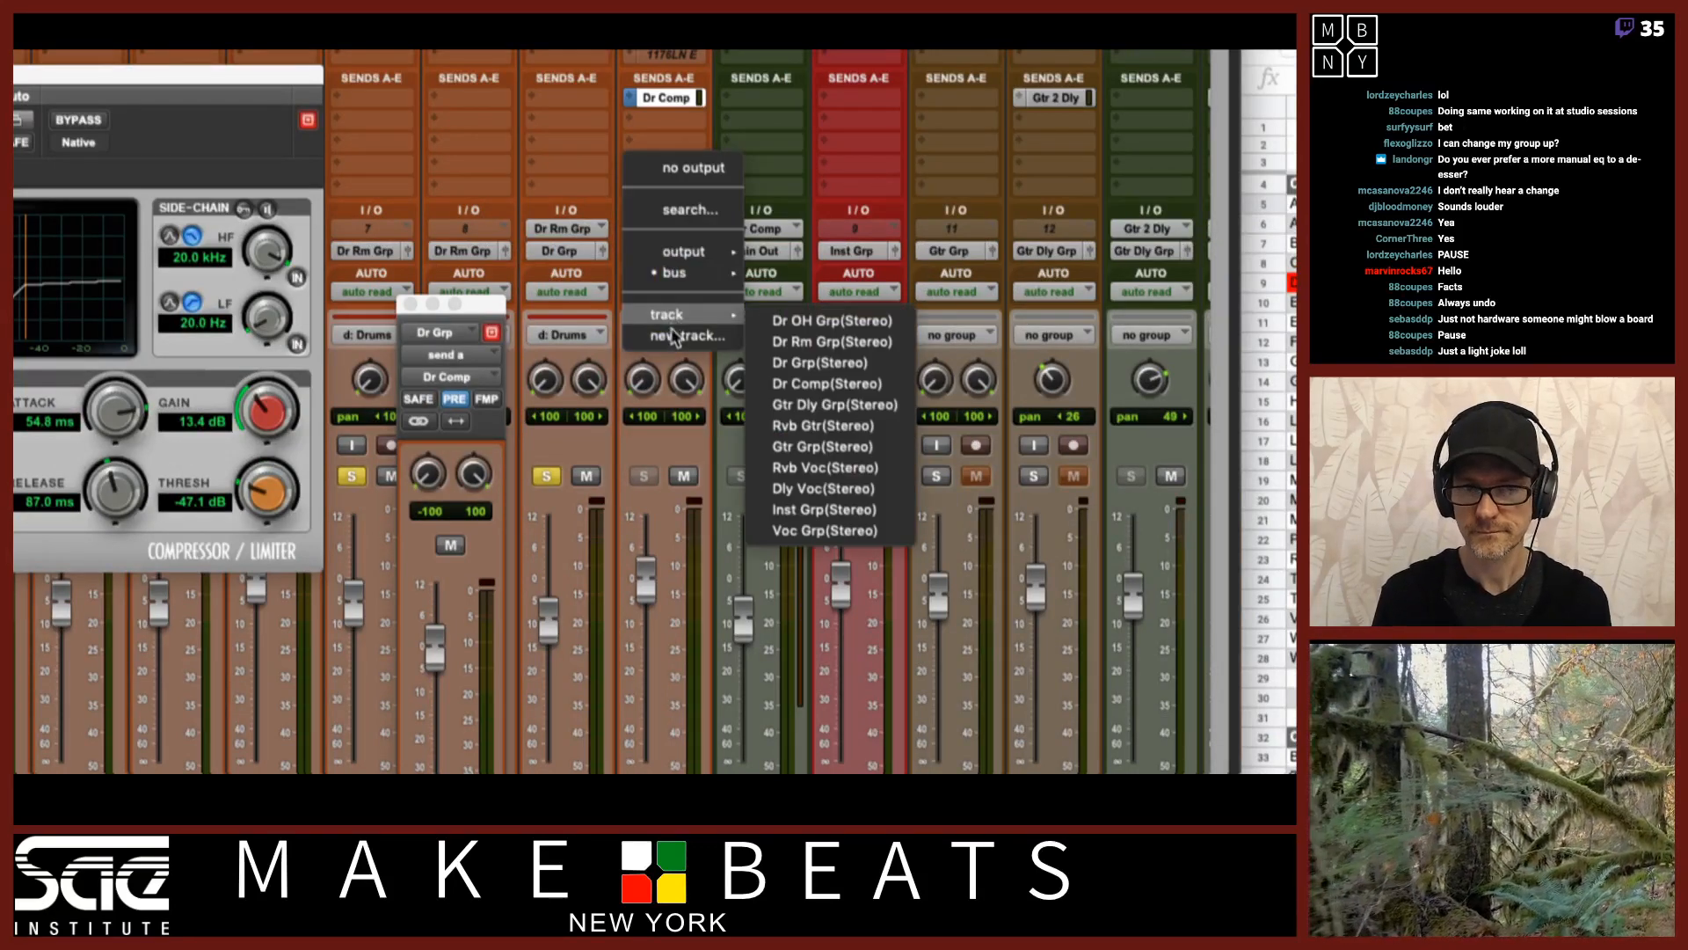
pyautogui.click(673, 335)
pyautogui.write('Dr Comp Grp')
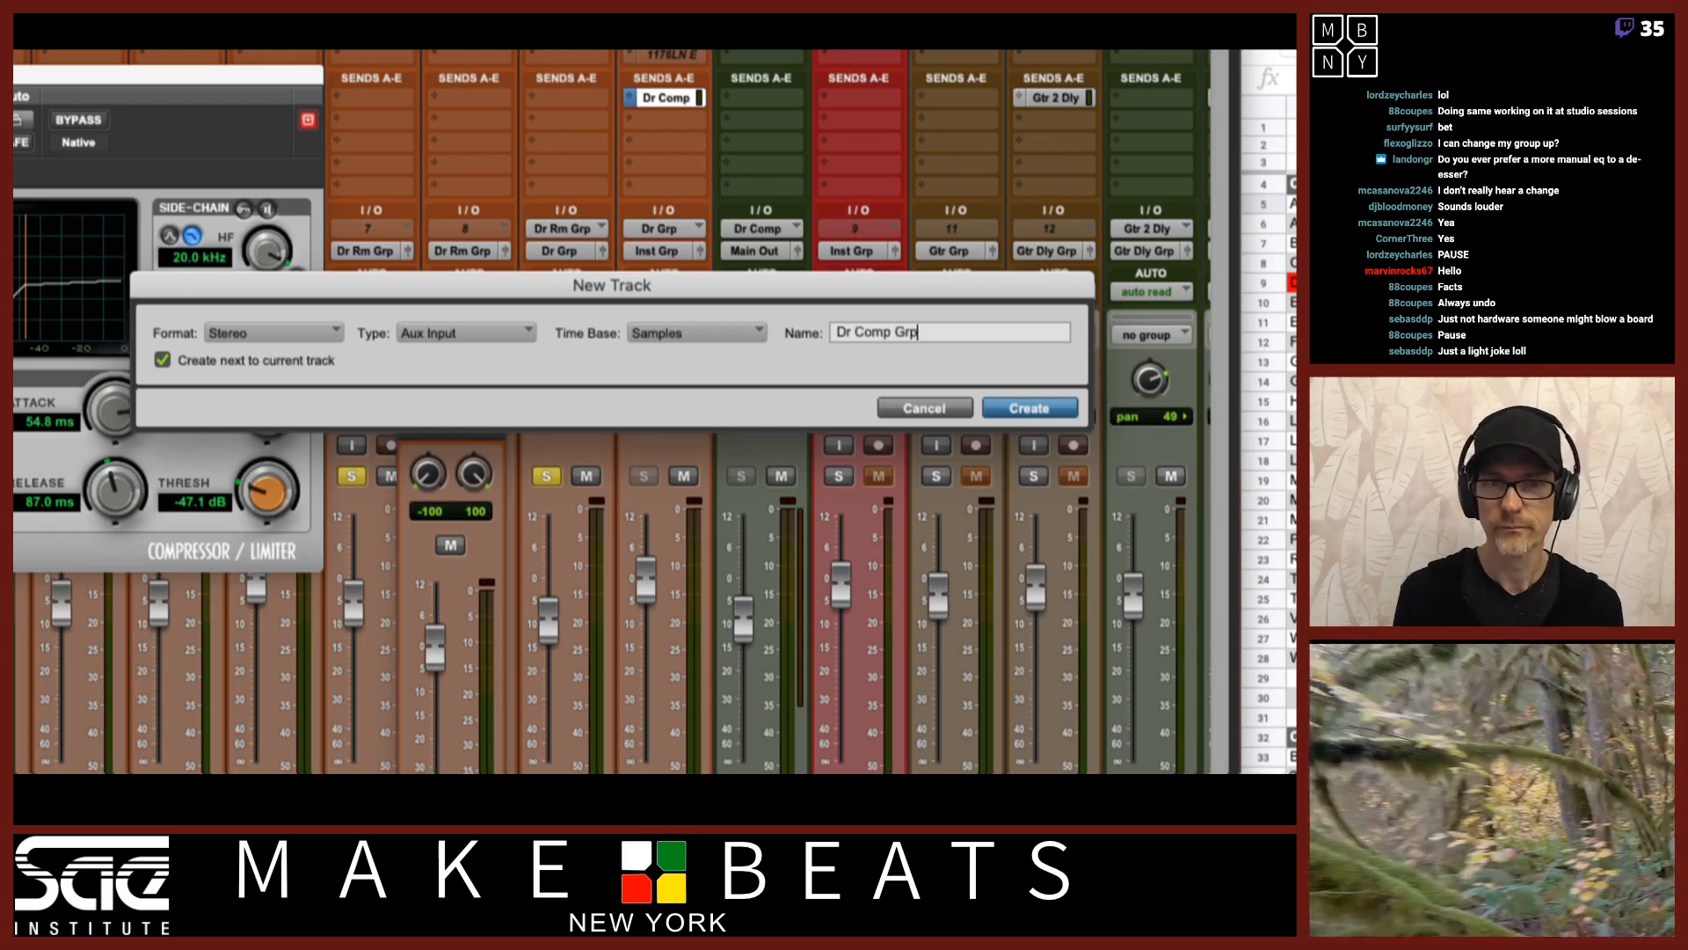
pyautogui.press('Return')
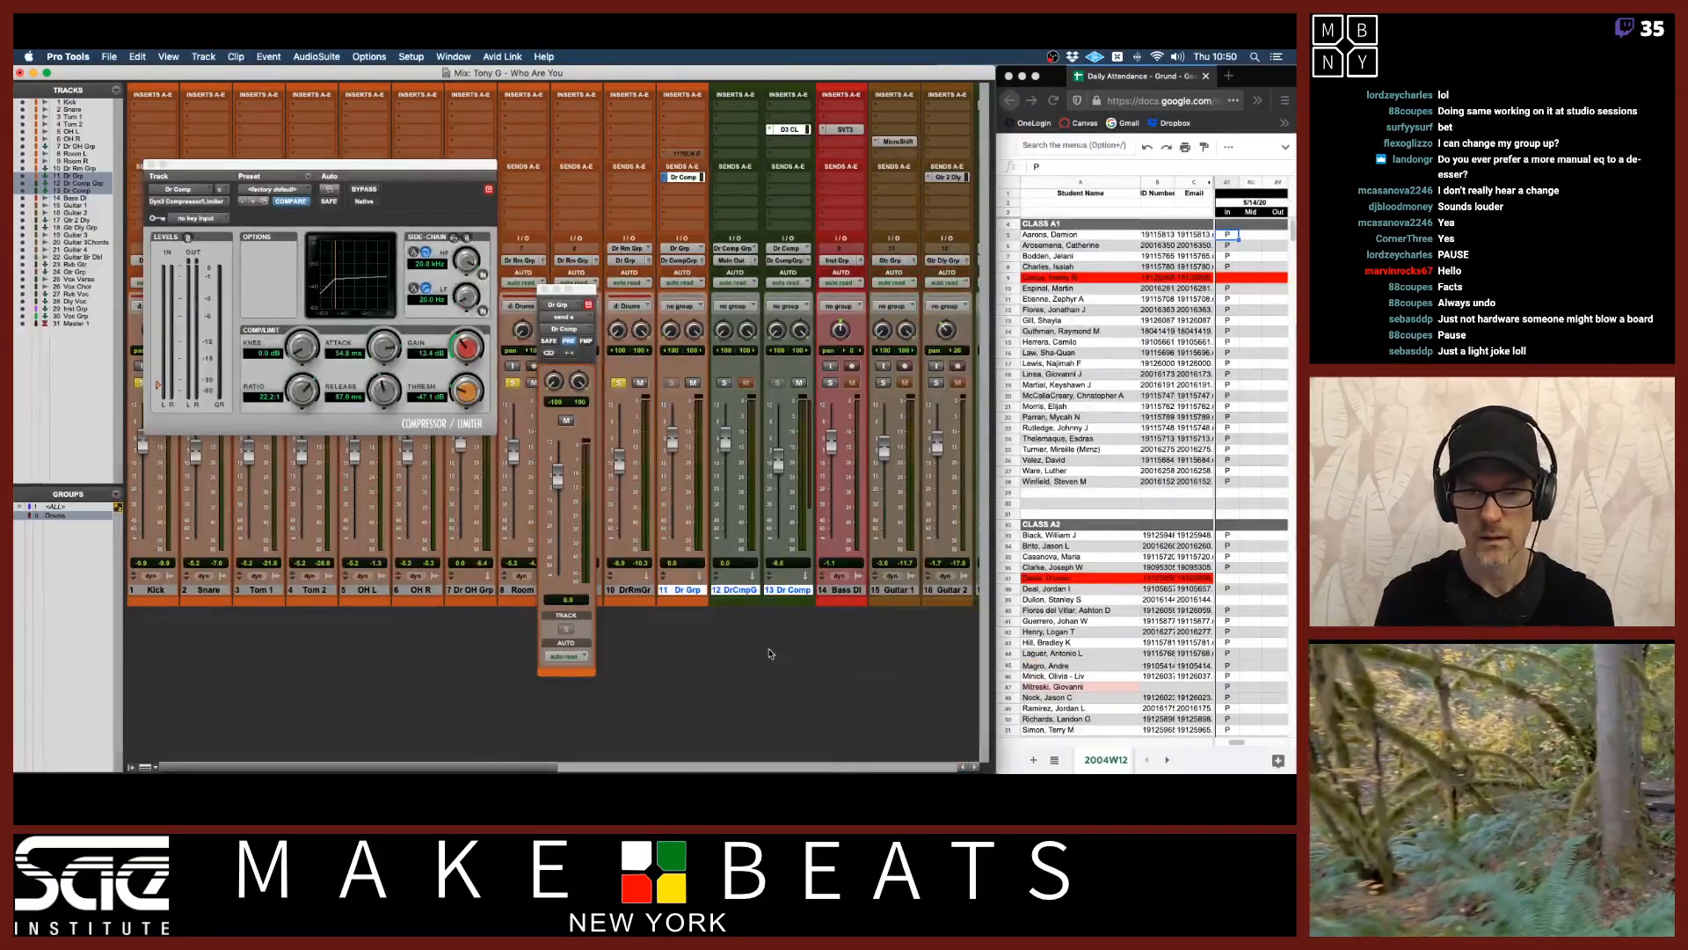
# Place the Dr CompGrp track after Dr Comp and route its output to Inst Grp.
pyautogui.click(738, 594)
pyautogui.moveTo(738, 593); pyautogui.dragTo(788, 592)
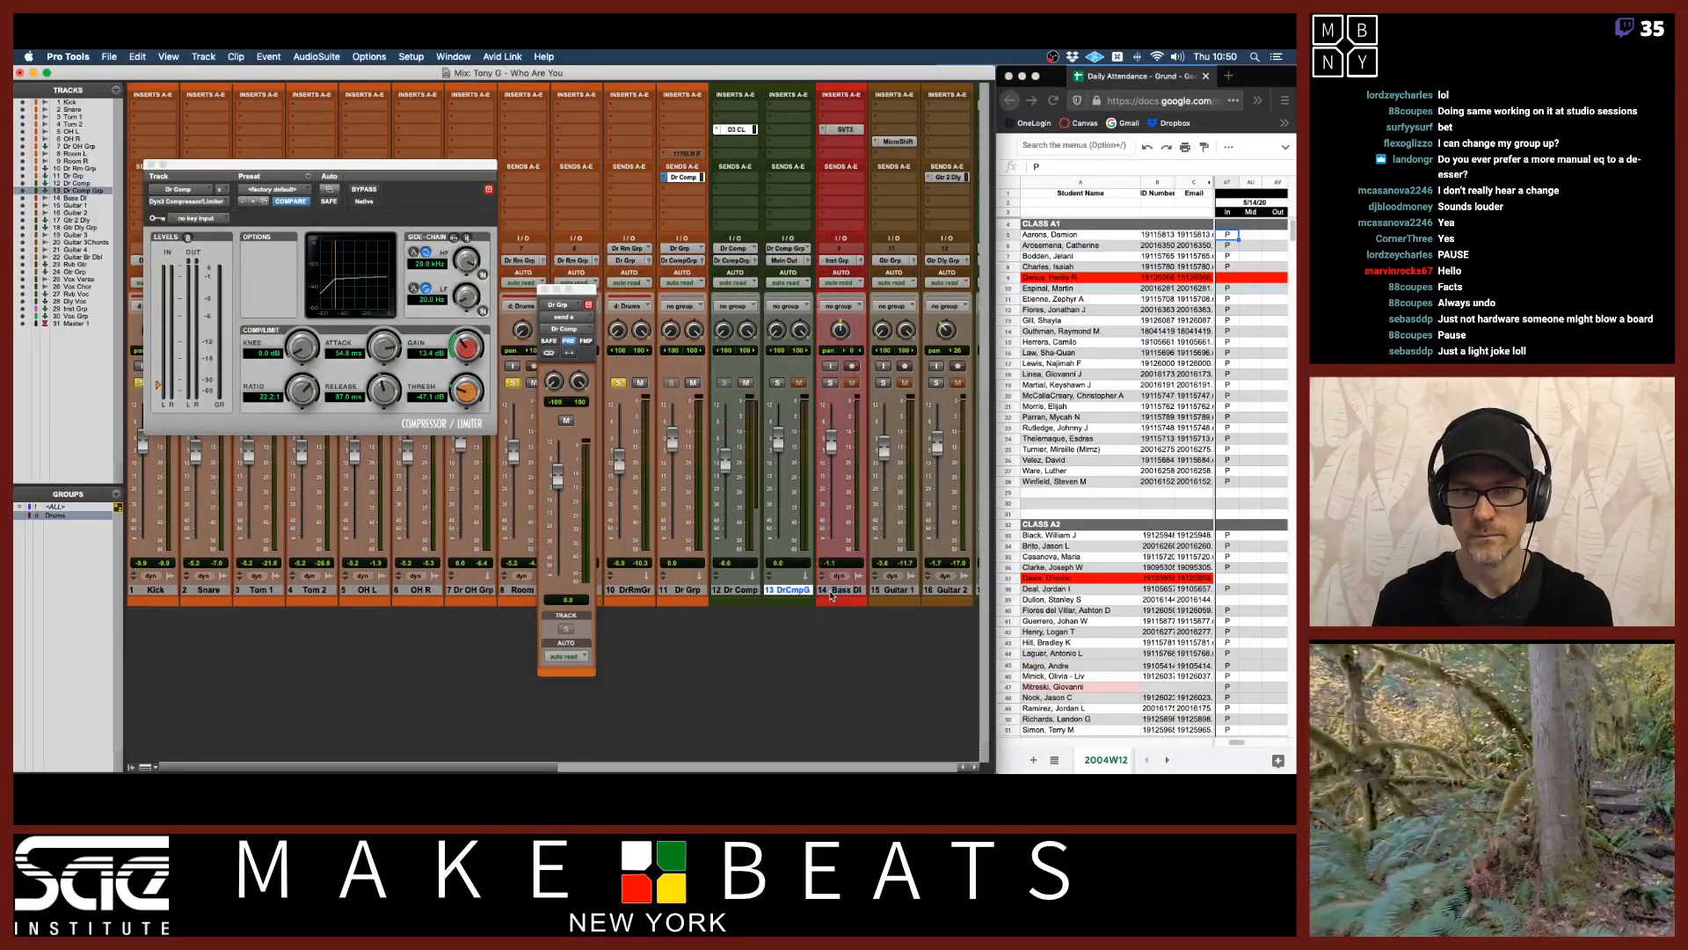
pyautogui.click(786, 259)
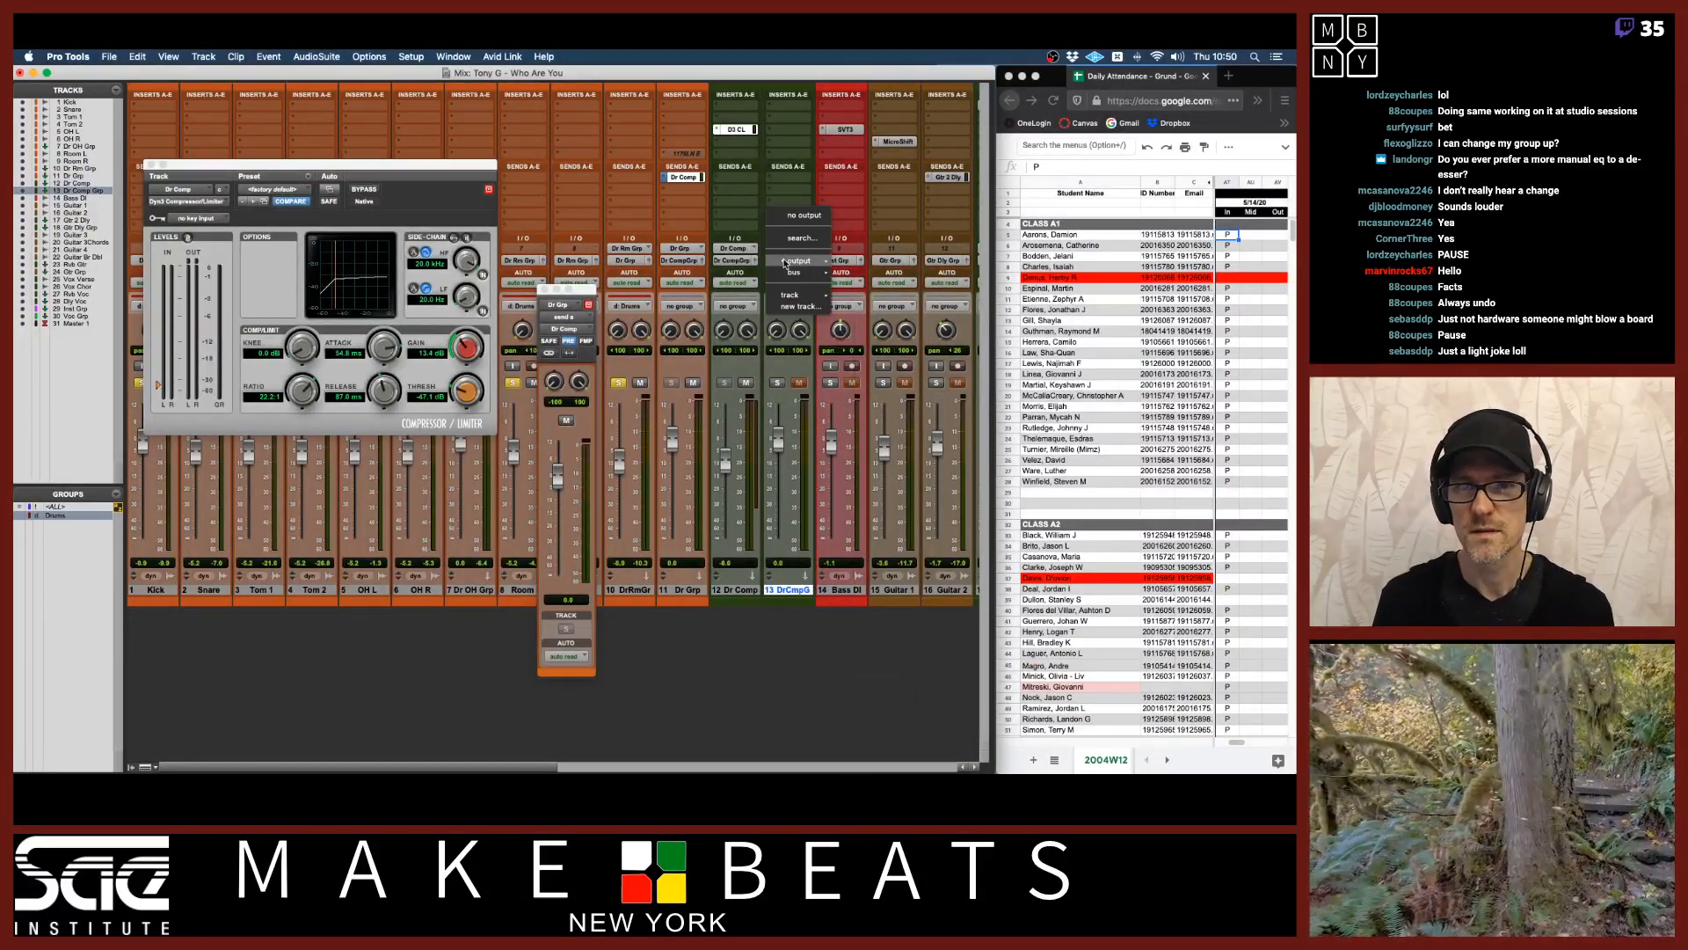
pyautogui.moveTo(791, 295)
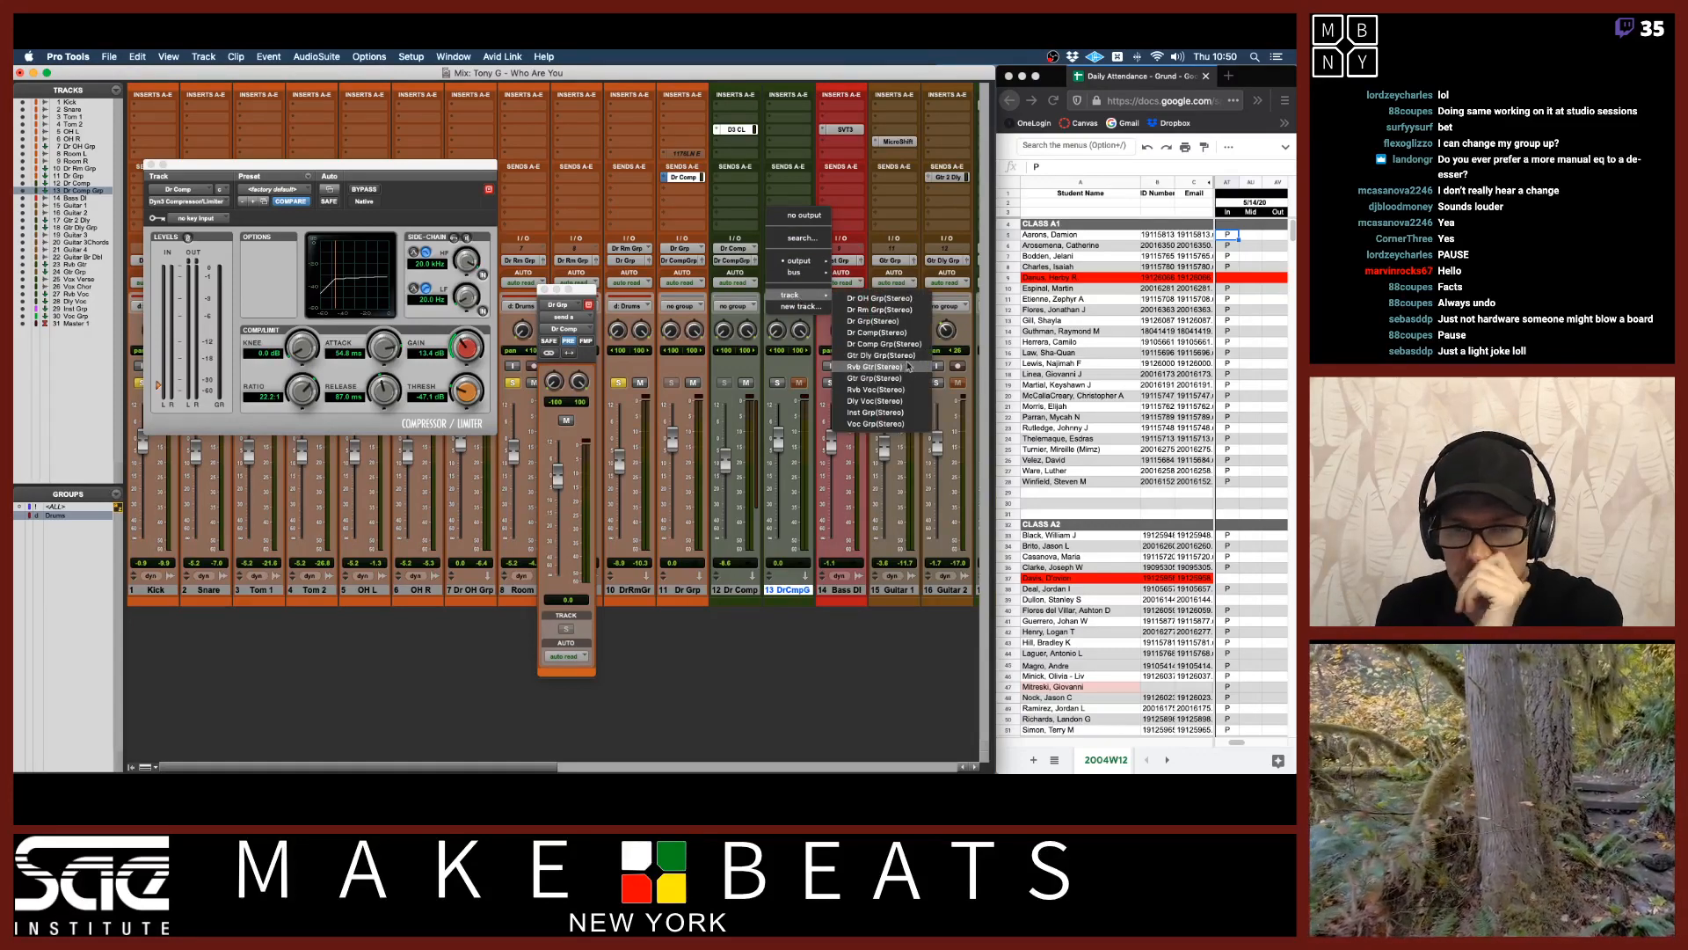
pyautogui.click(878, 413)
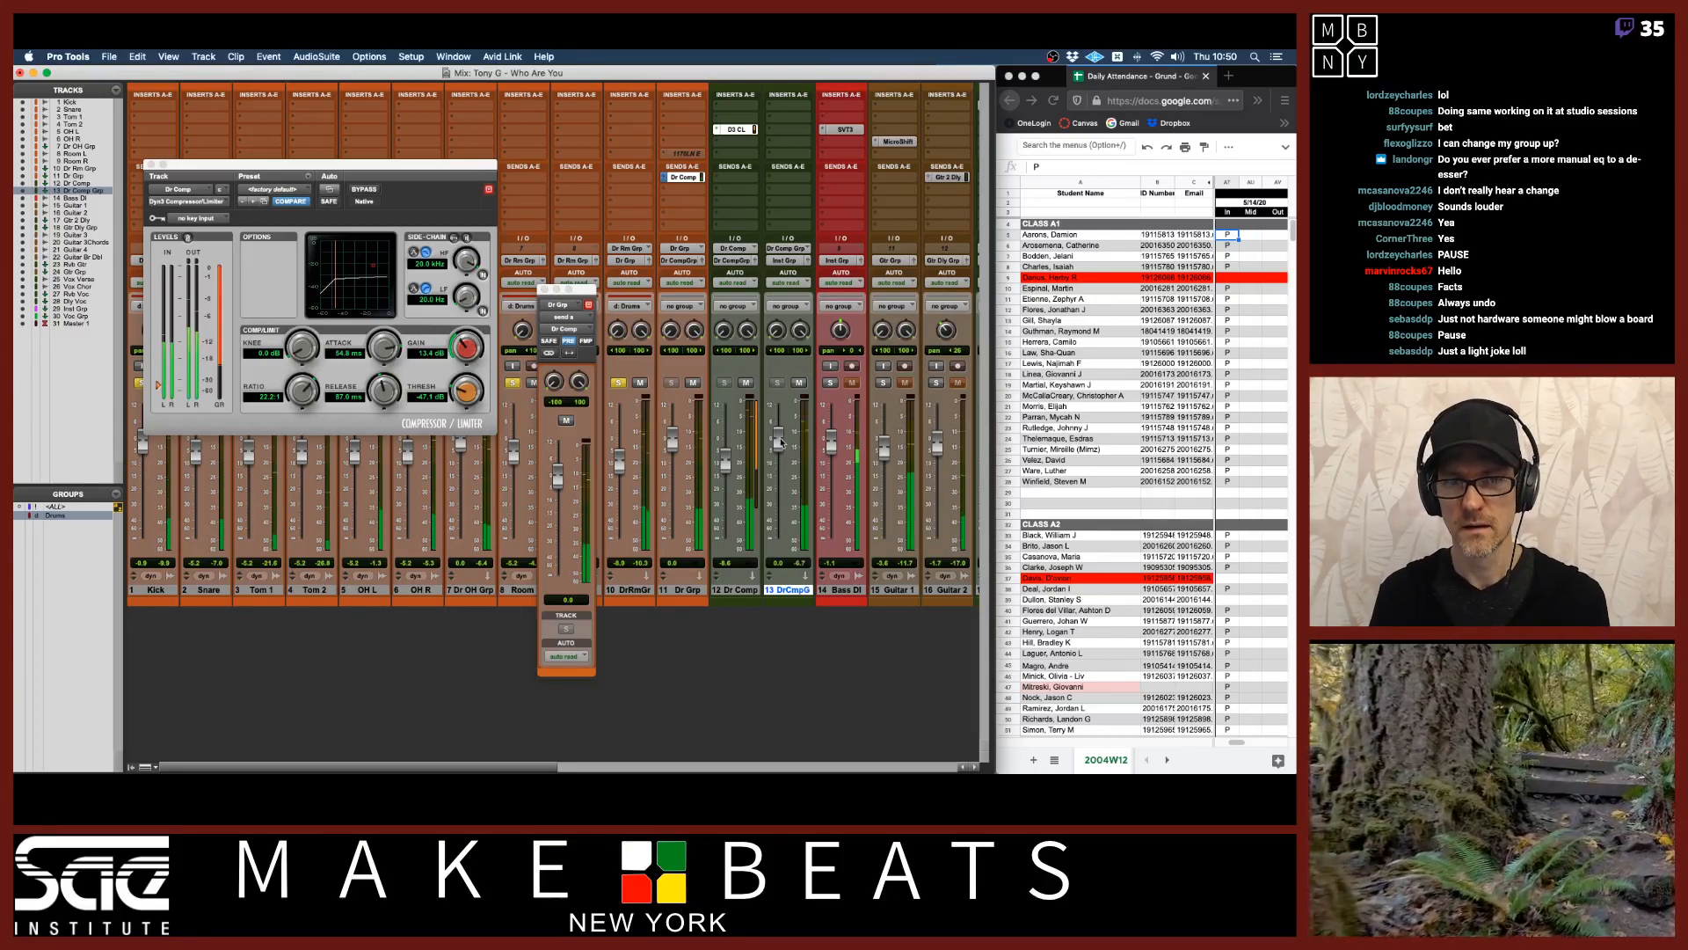
pyautogui.moveTo(778, 439); pyautogui.dragTo(779, 554)
pyautogui.keyDown('alt'); pyautogui.click(777, 545); pyautogui.keyUp('alt')
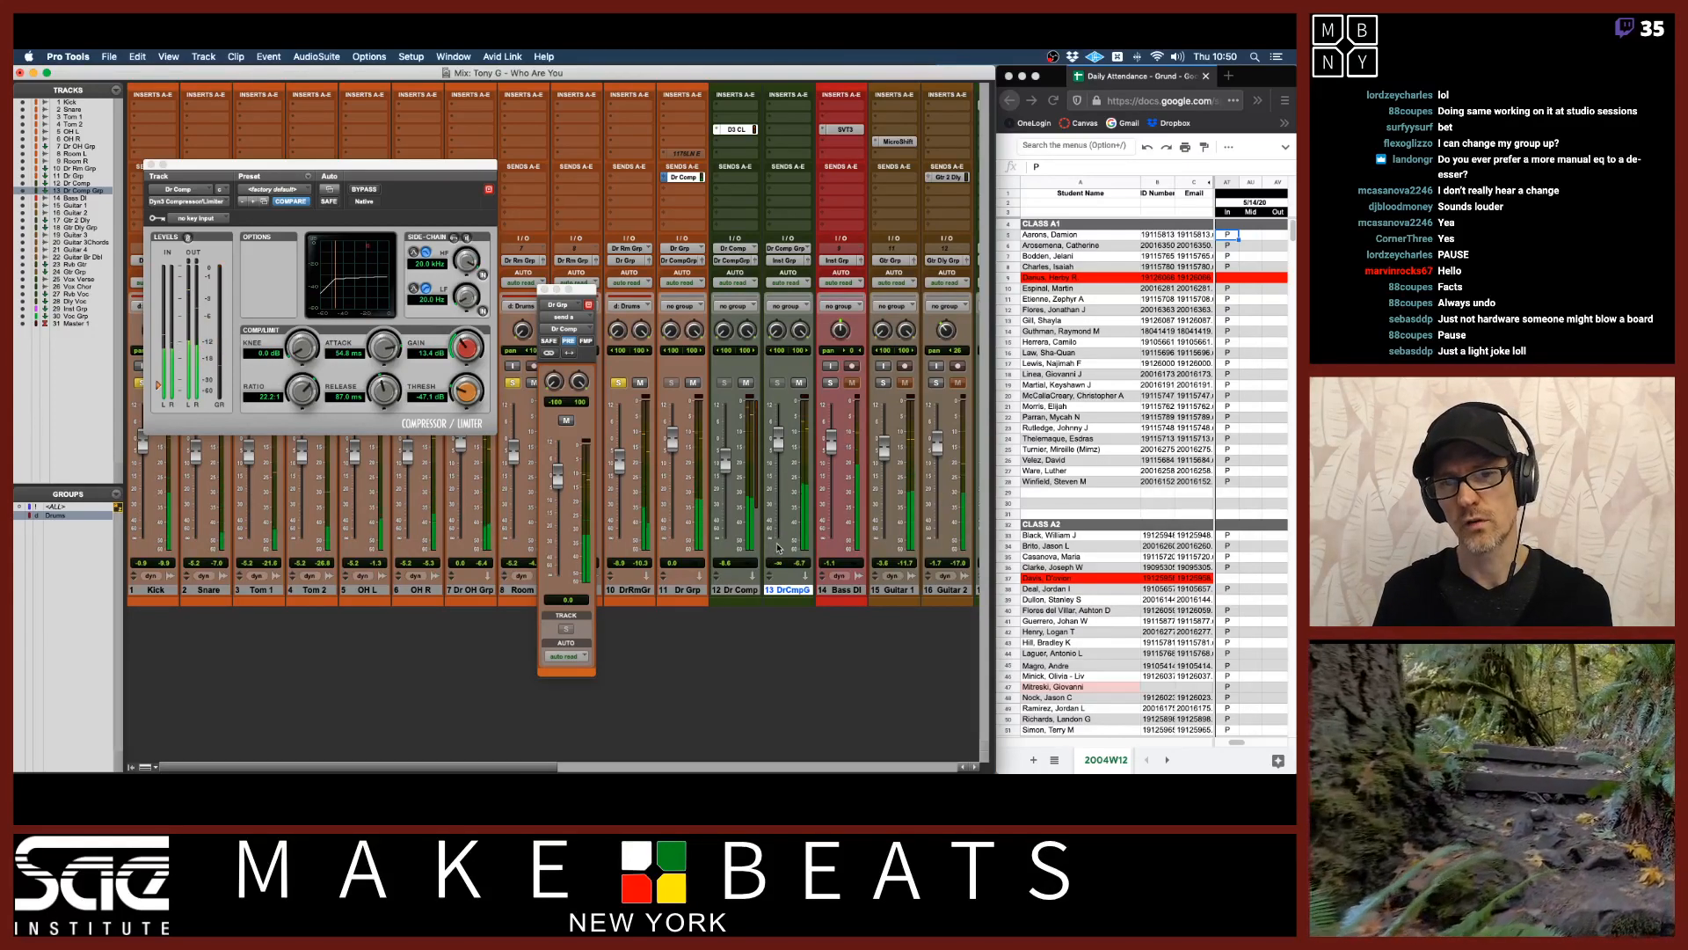
# Move the 1176LN insert from the Dr Grp track onto the Dr CompGrp track.
pyautogui.moveTo(687, 153); pyautogui.dragTo(785, 158)
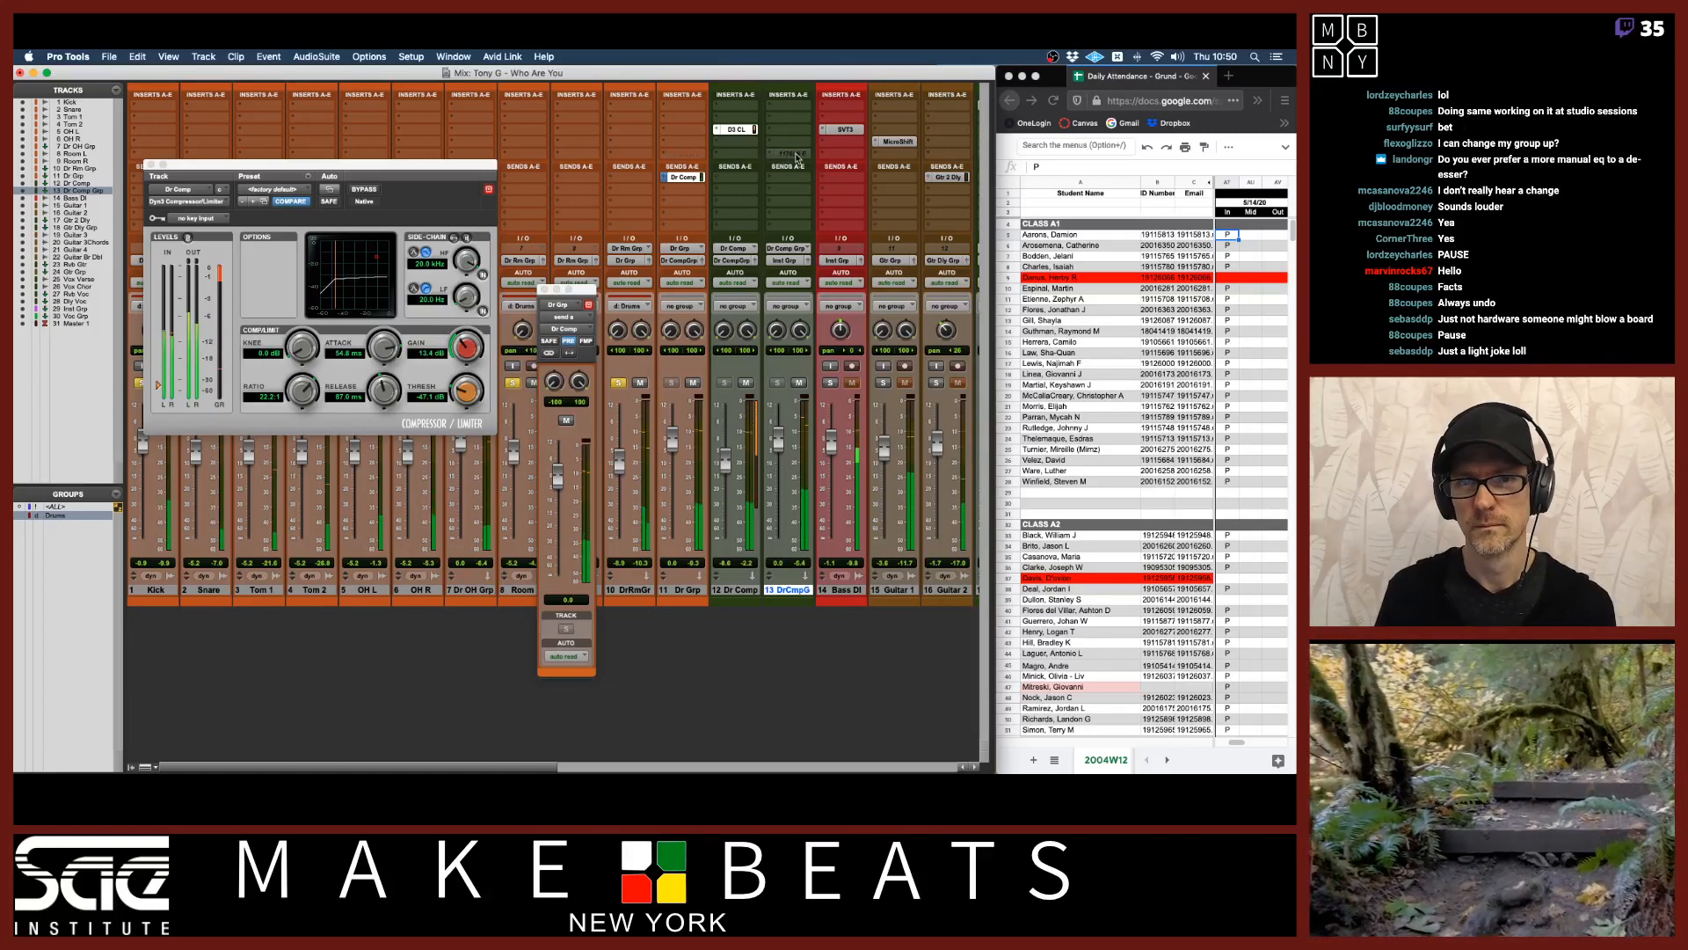
pyautogui.keyDown('ctrl'); pyautogui.keyDown('super'); pyautogui.click(798, 158); pyautogui.keyUp('super'); pyautogui.keyUp('ctrl')
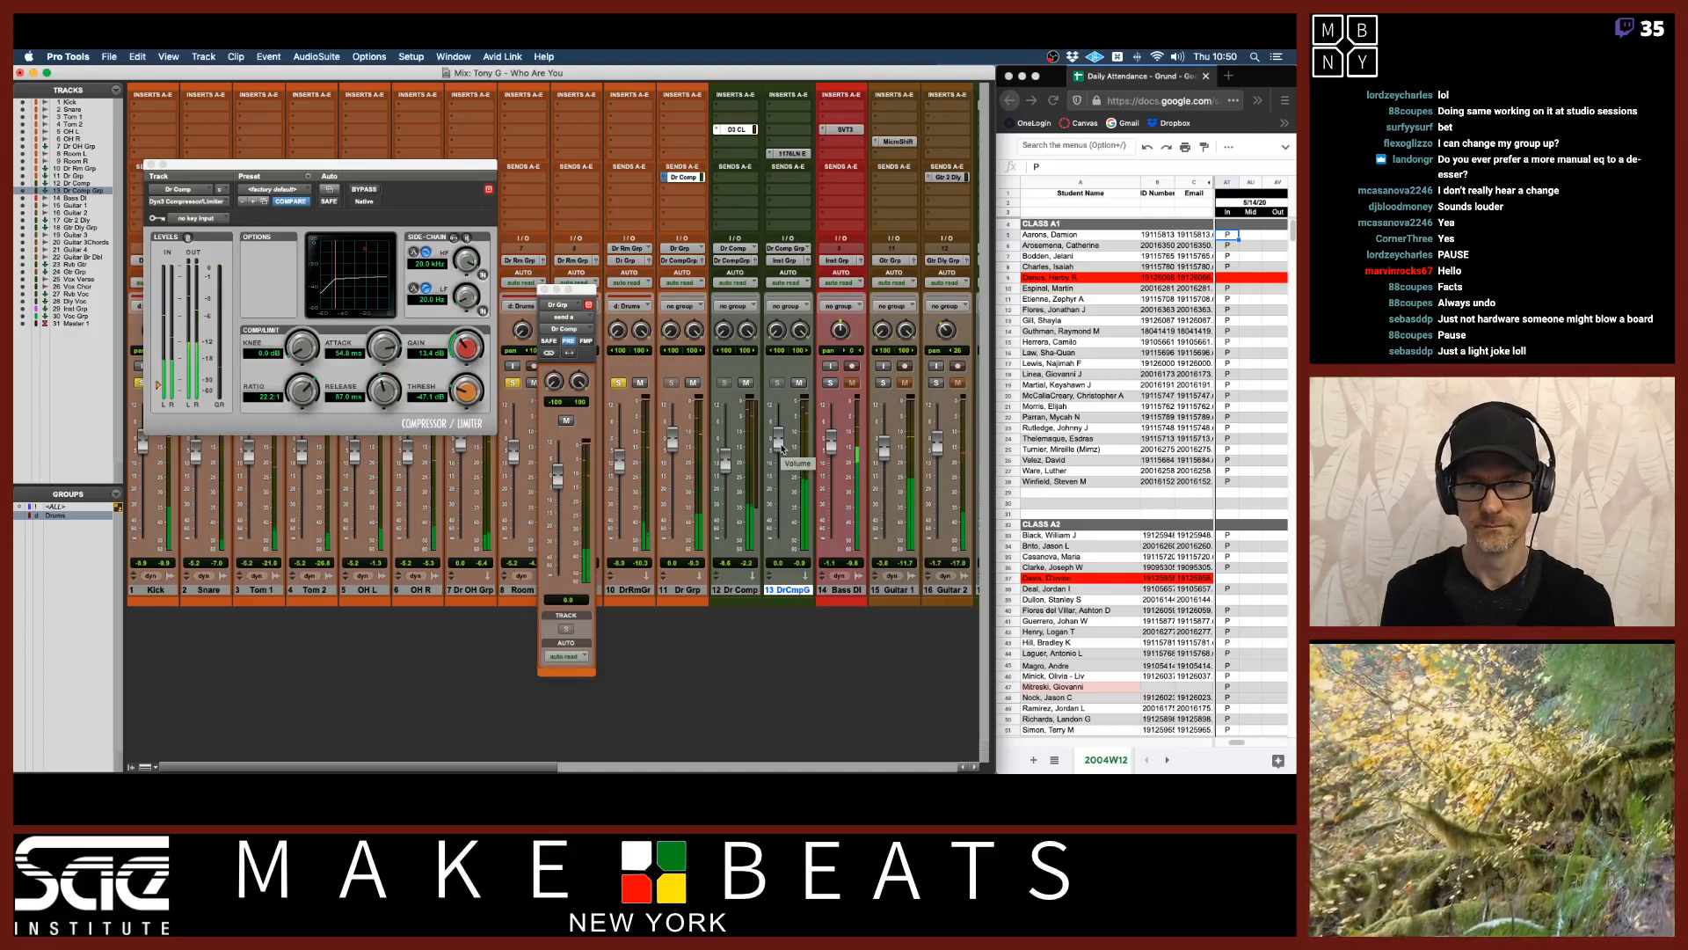
# Toggle mutes on the Dr Comp and Dr Grp tracks to compare the compressed and dry drum signals.
pyautogui.click(747, 383)
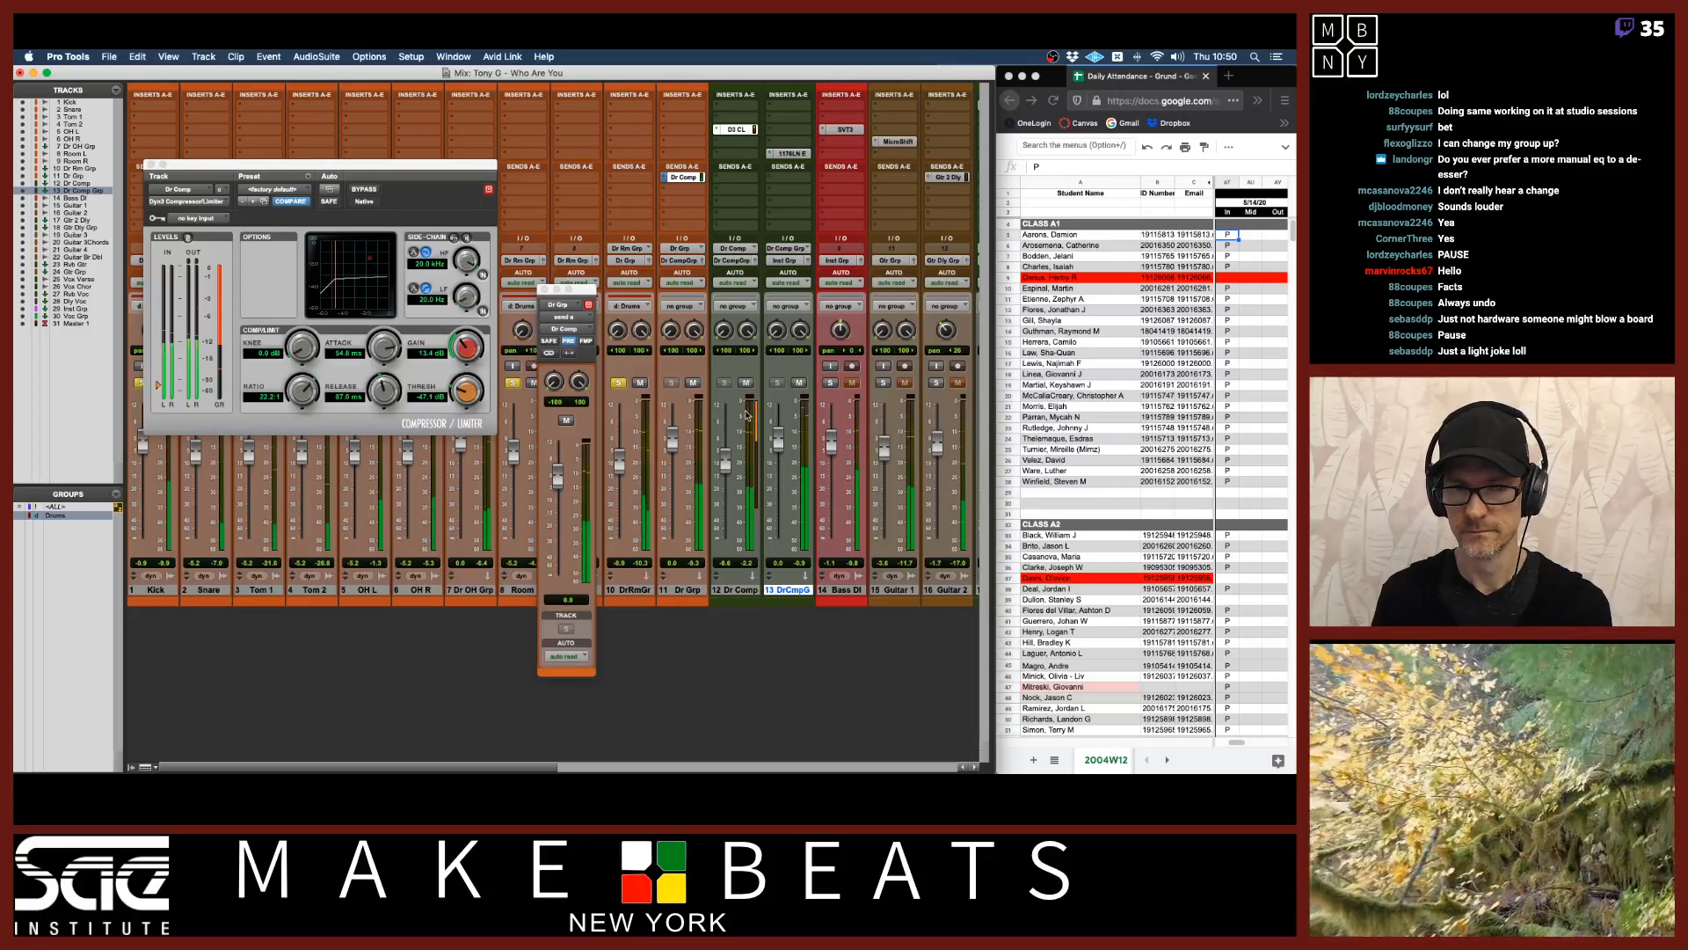
pyautogui.click(756, 356)
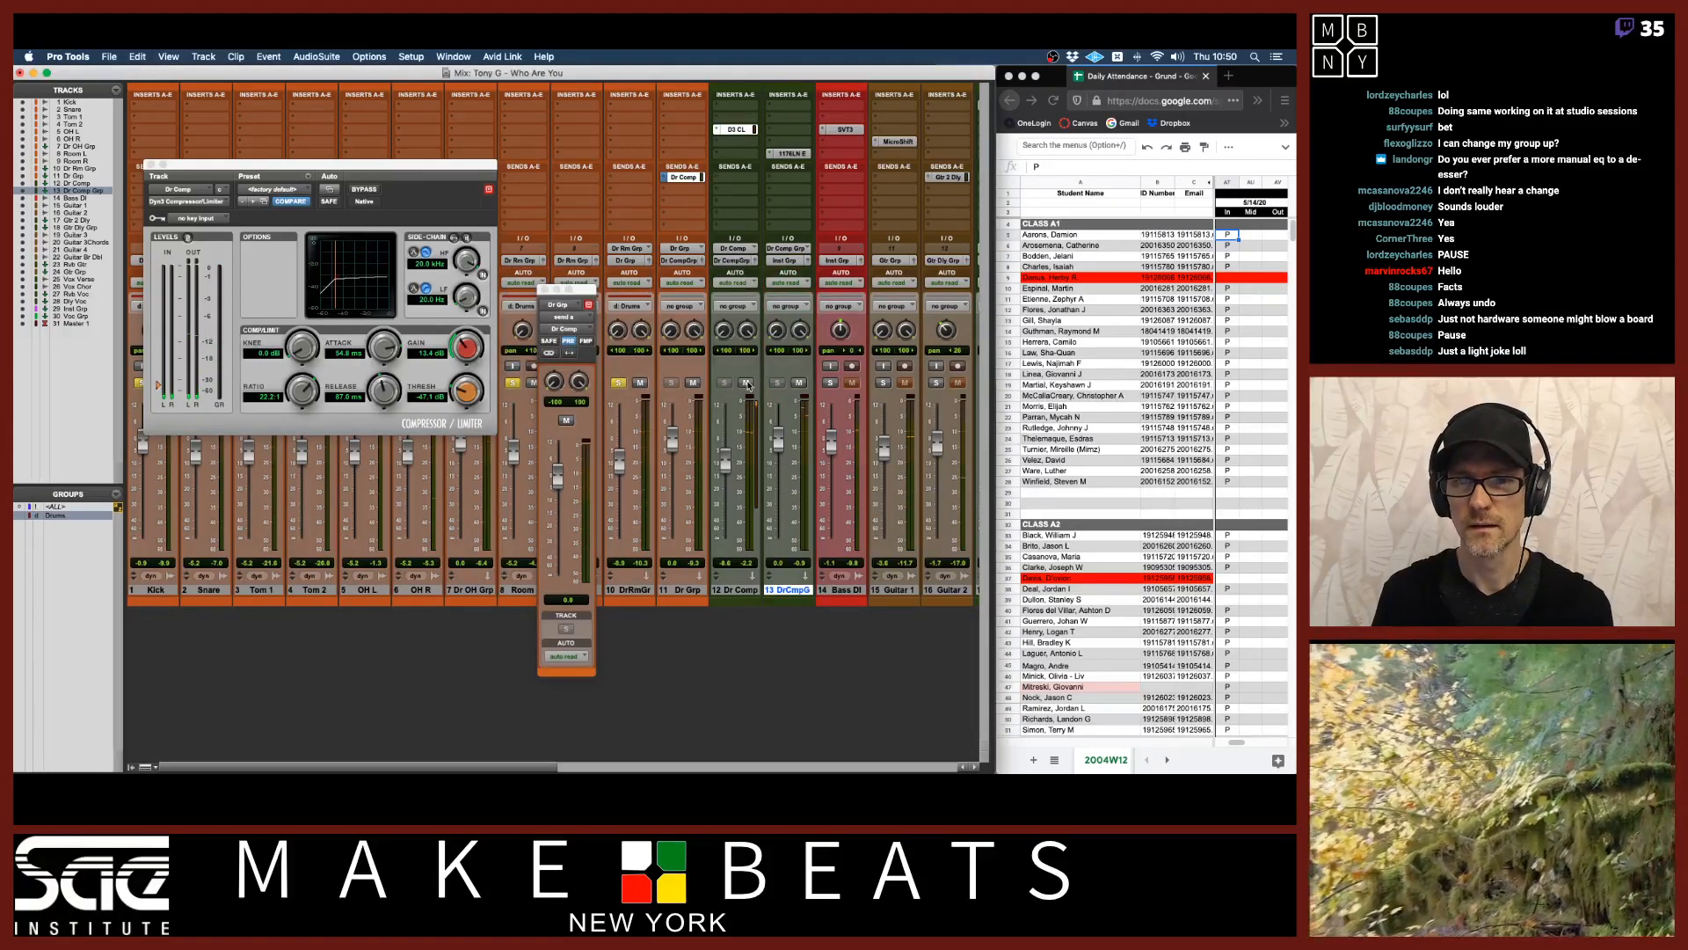
pyautogui.click(747, 383)
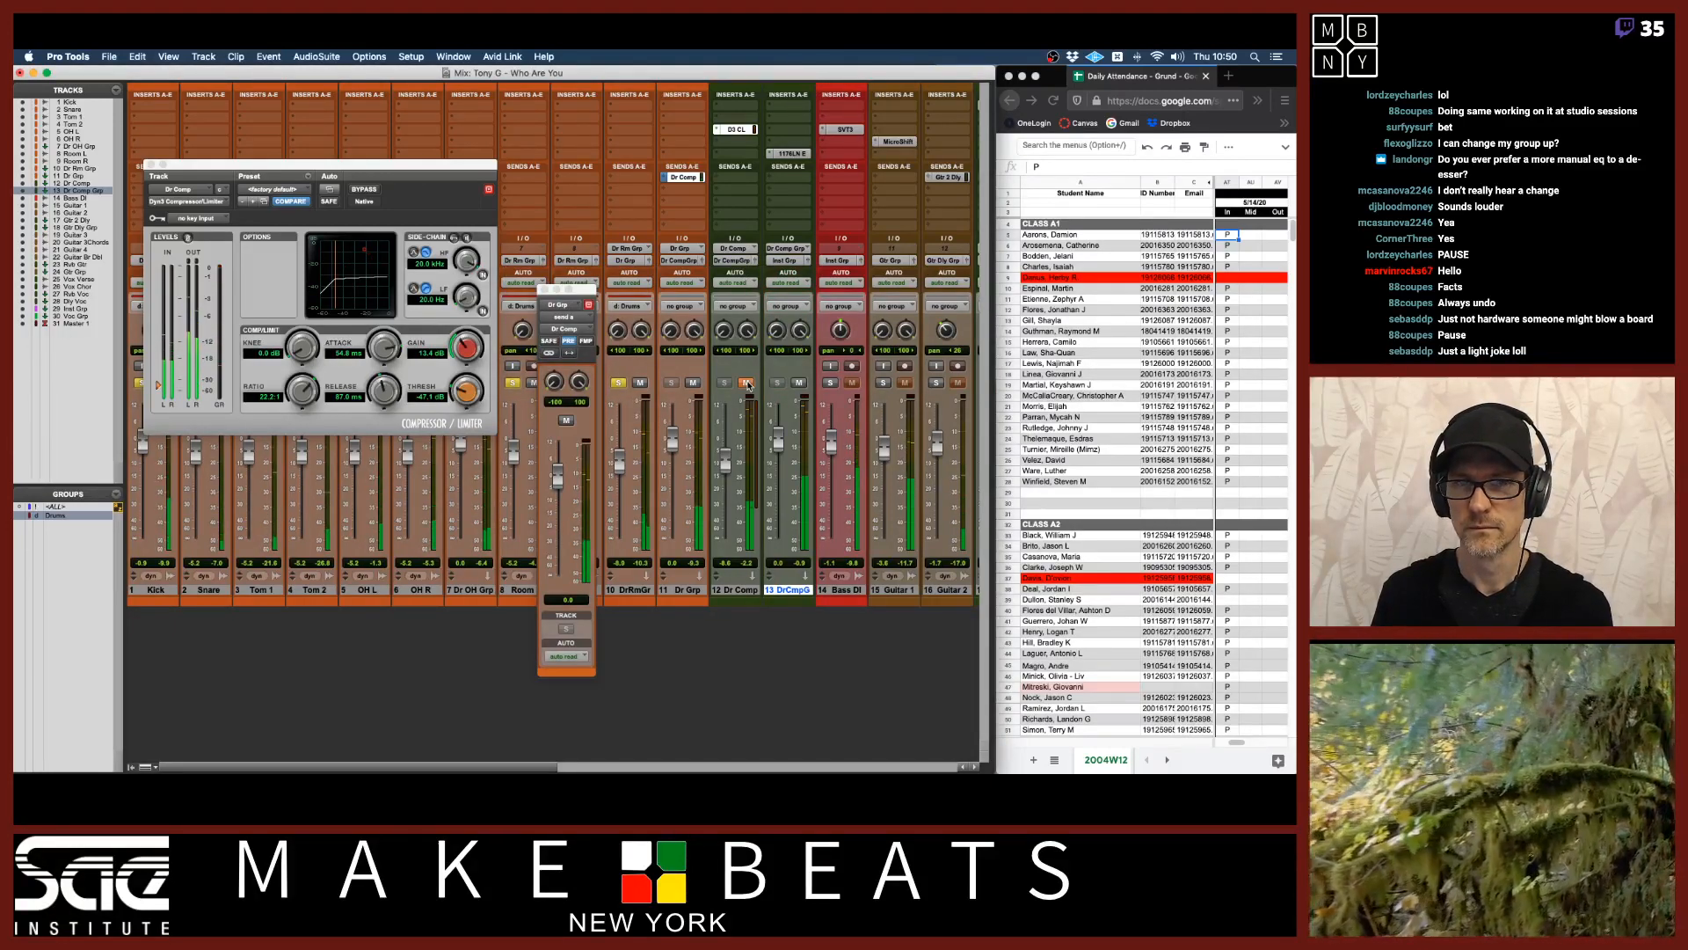
pyautogui.click(748, 384)
pyautogui.click(694, 384)
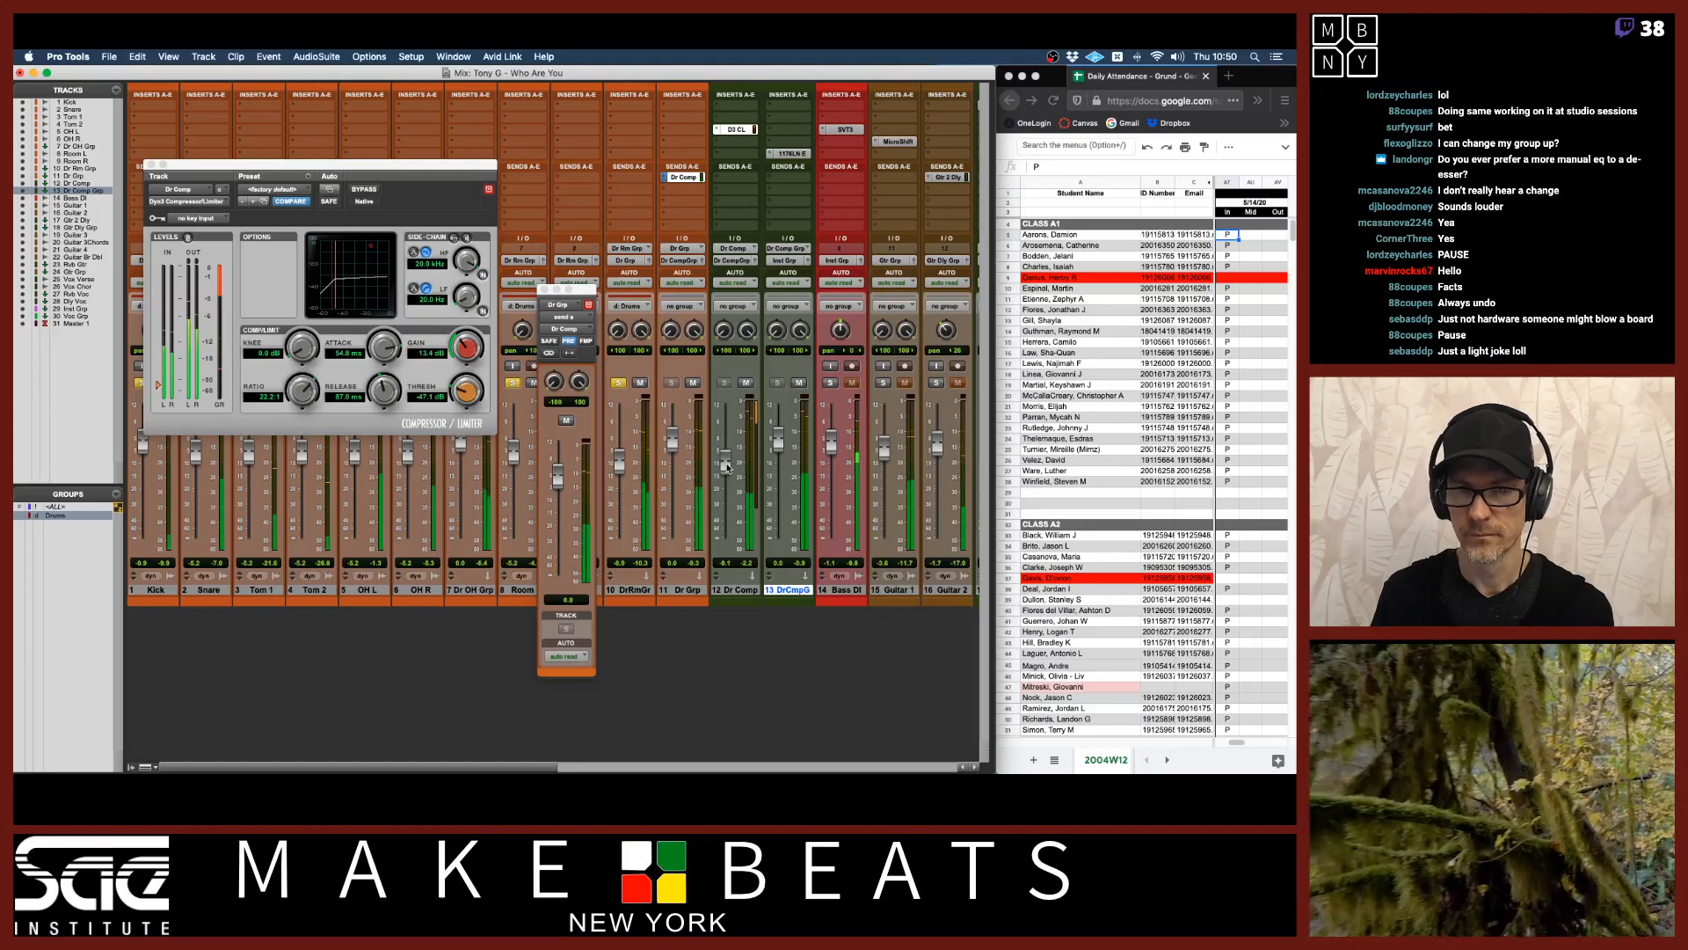
pyautogui.moveTo(727, 467); pyautogui.dragTo(727, 471)
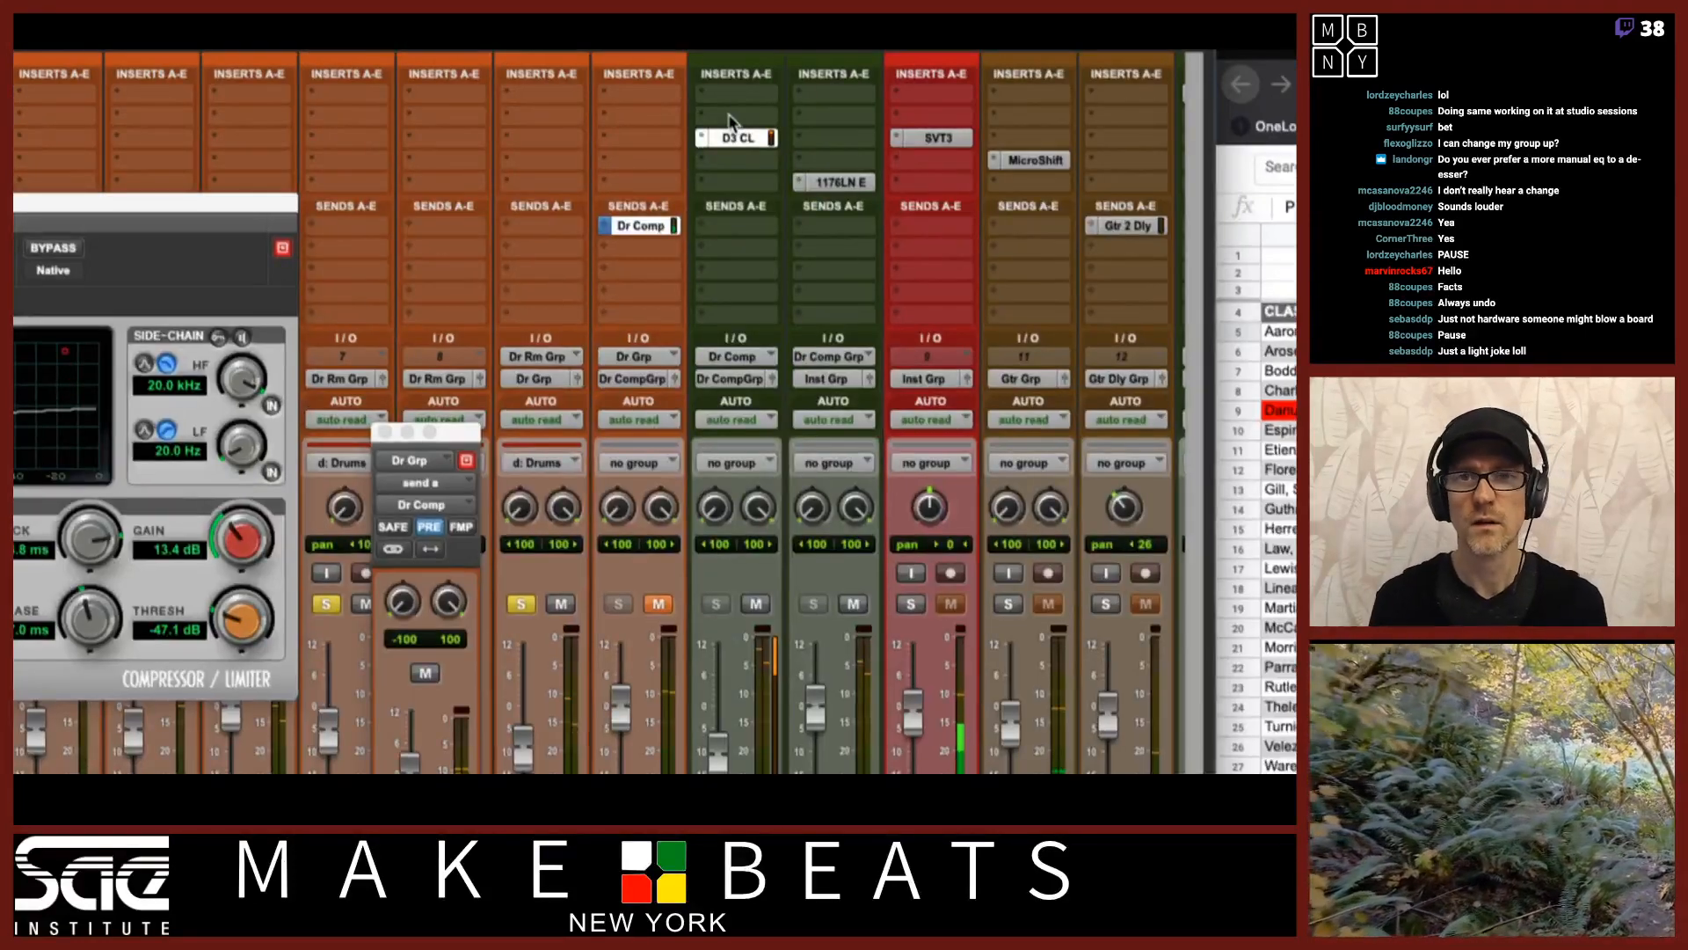
# Insert an EQ3 1-Band above the D3 CL on the Dr Comp track and set it to High-Pass at about 638 Hz.
pyautogui.click(729, 115)
pyautogui.moveTo(816, 116)
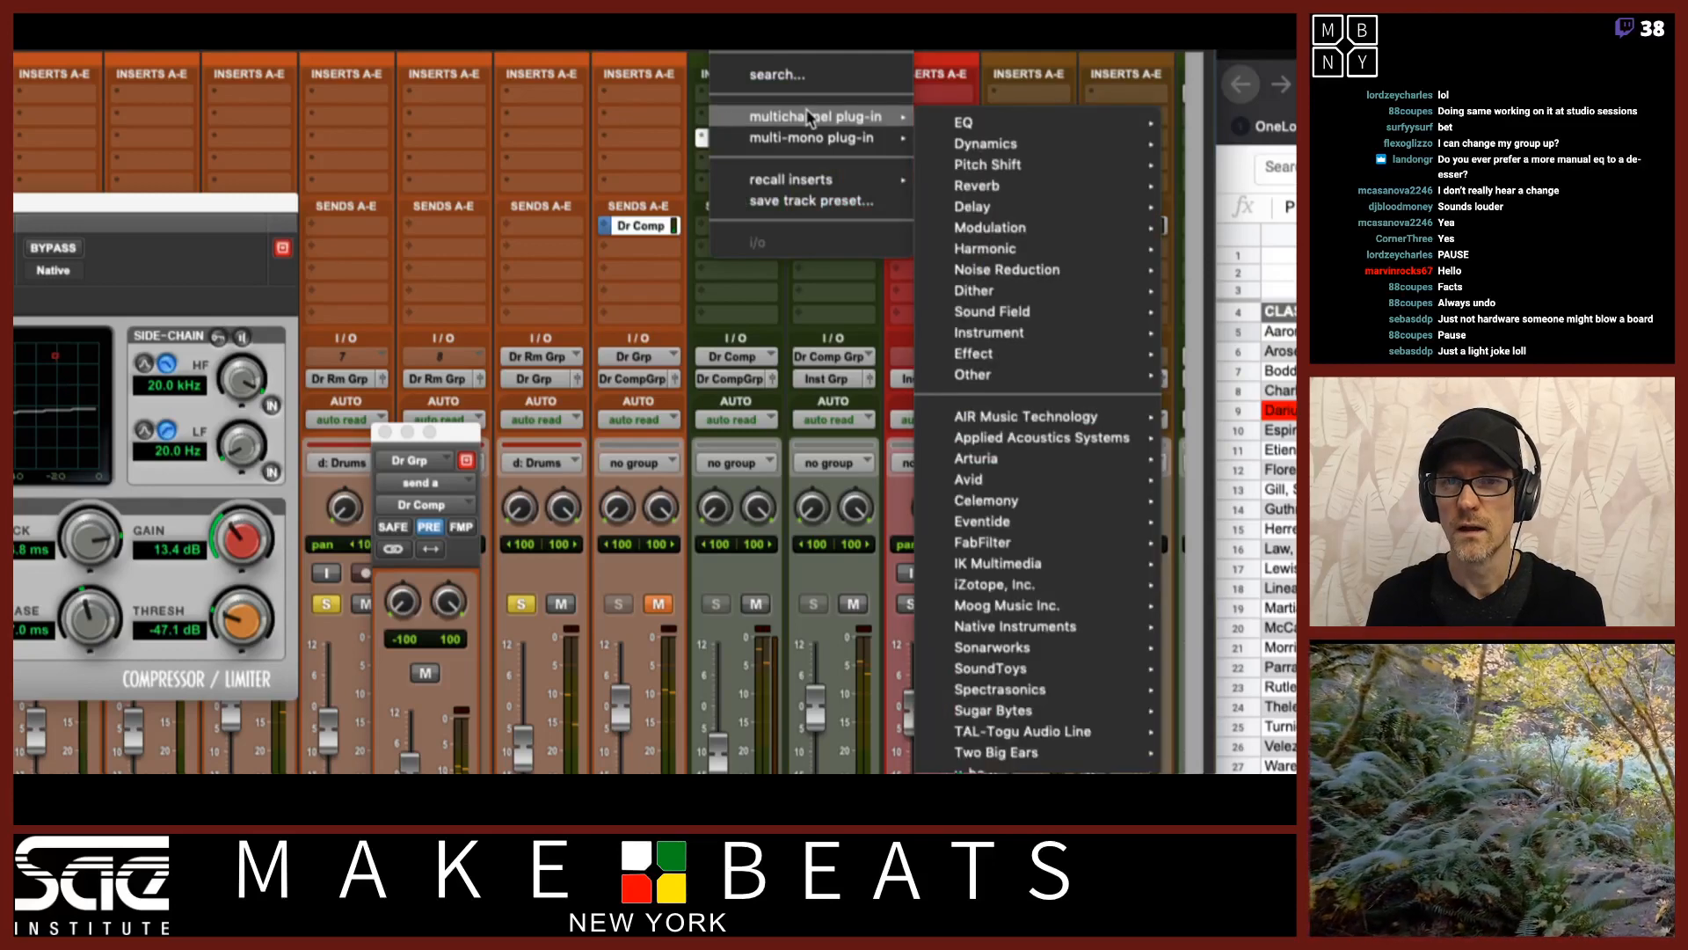
pyautogui.moveTo(1115, 118)
pyautogui.click(1240, 78)
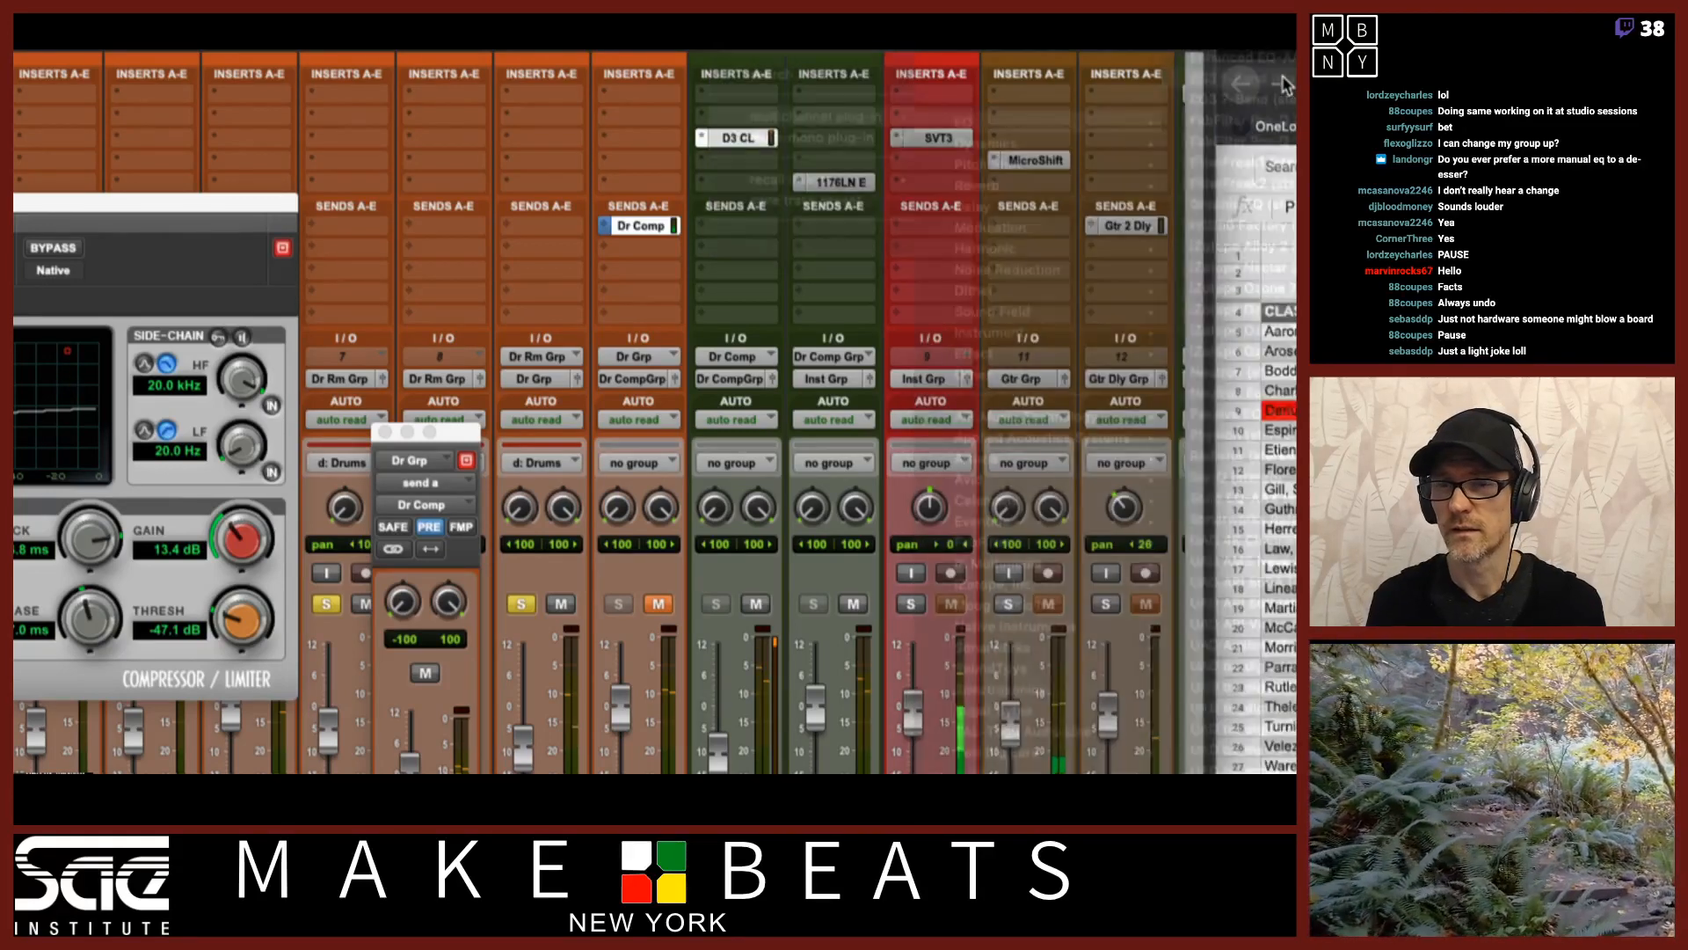
pyautogui.moveTo(172, 206); pyautogui.dragTo(582, 187)
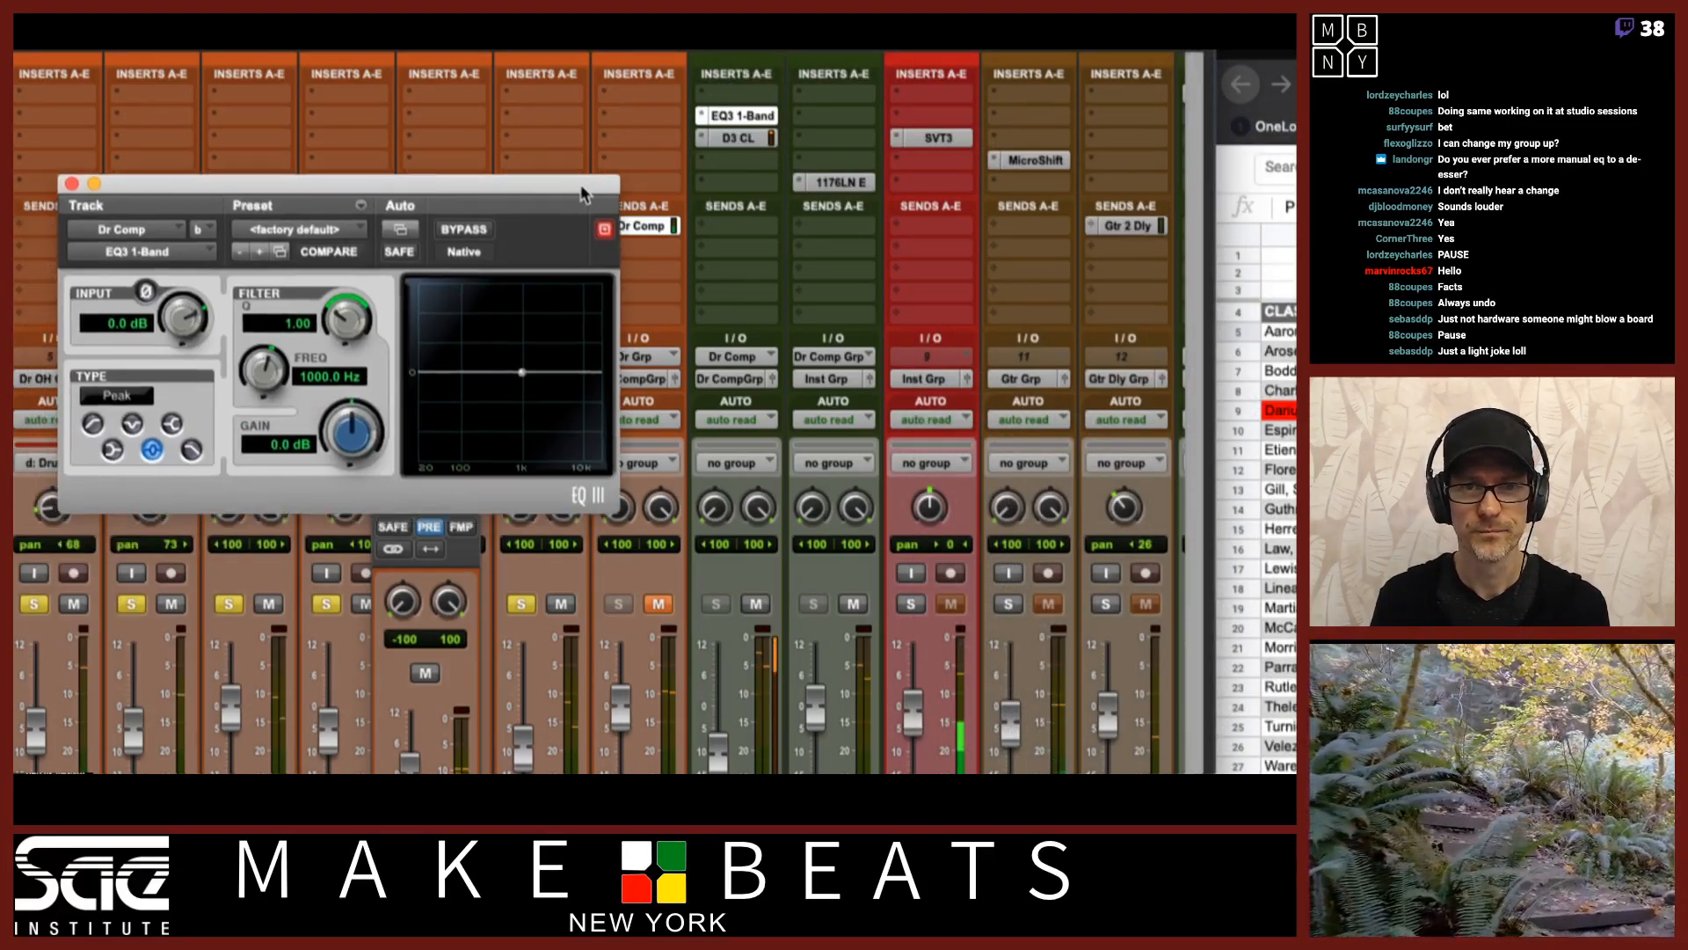
pyautogui.click(93, 423)
pyautogui.moveTo(266, 370); pyautogui.dragTo(270, 432)
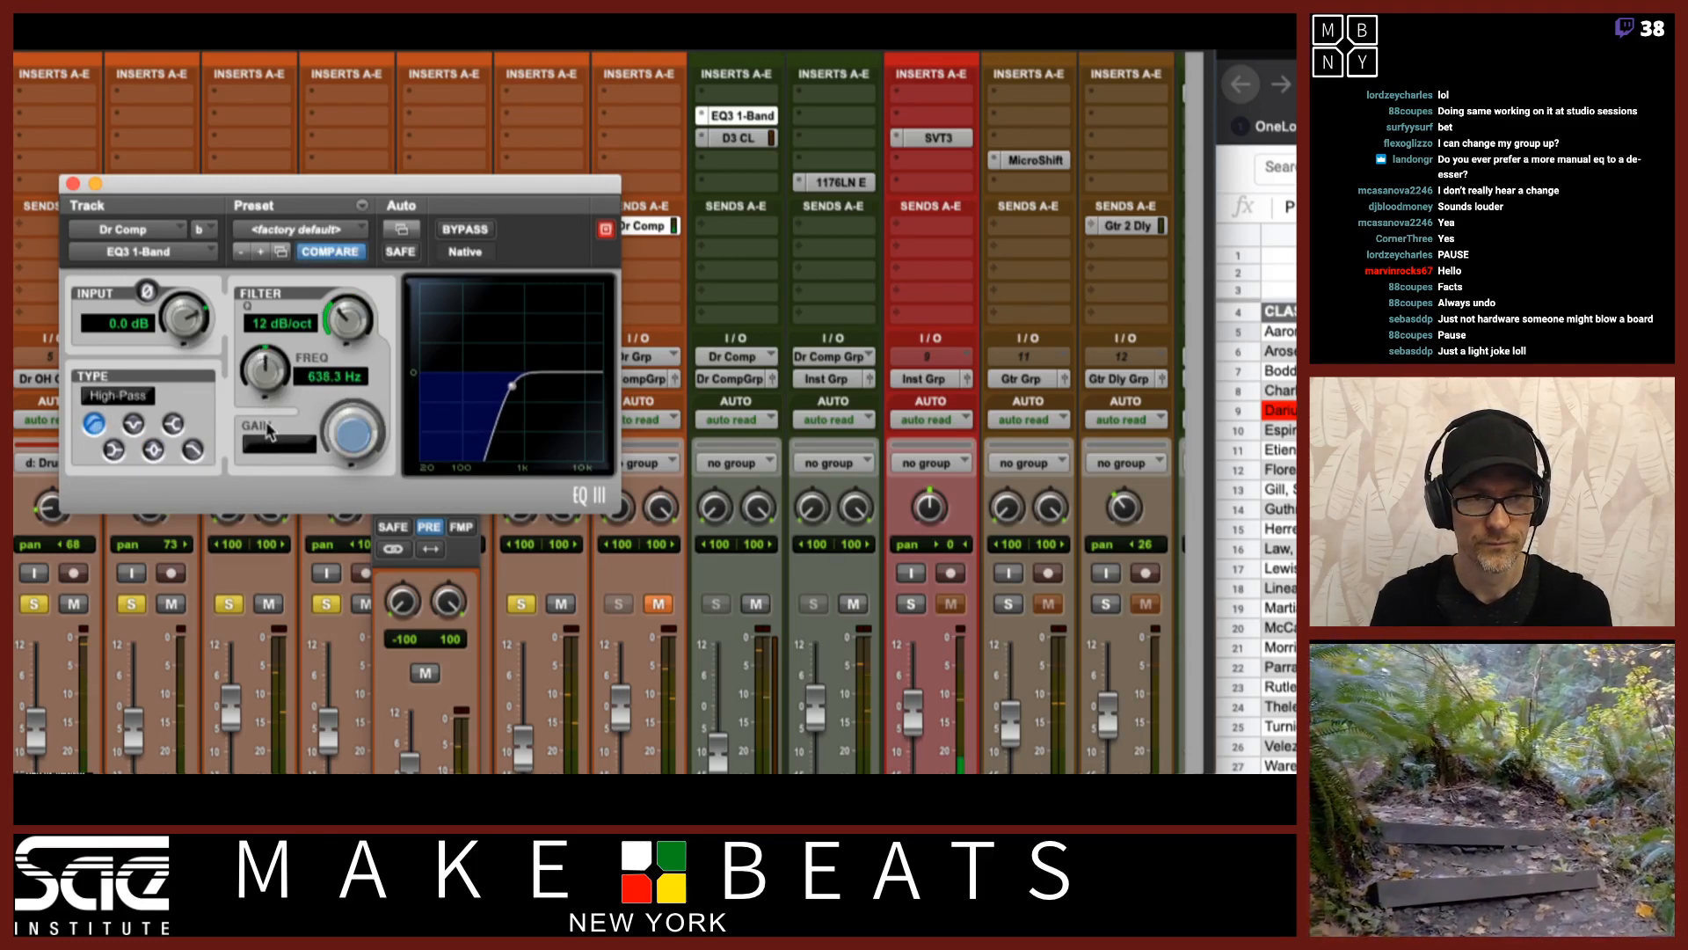
# Swap the EQ3 1-Band and D3 CL insert order on Dr Comp back and forth to compare EQ before and after compression.
pyautogui.click(744, 123)
pyautogui.moveTo(744, 123); pyautogui.dragTo(745, 168)
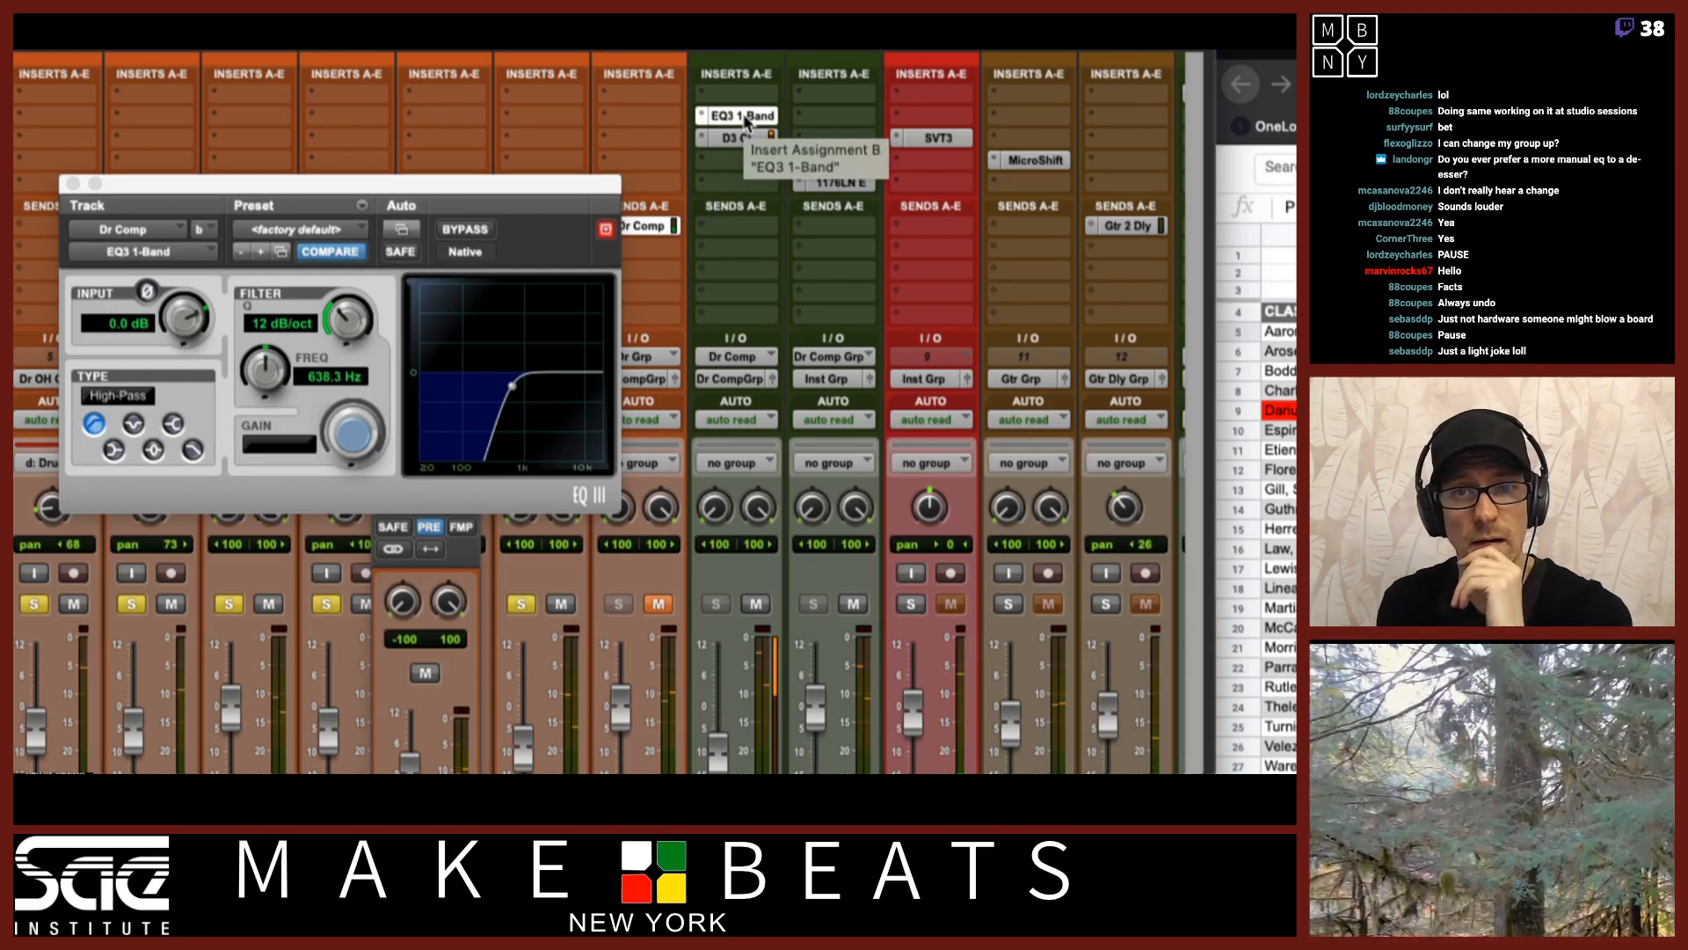
pyautogui.moveTo(746, 121); pyautogui.dragTo(764, 170)
pyautogui.moveTo(761, 169); pyautogui.dragTo(761, 168)
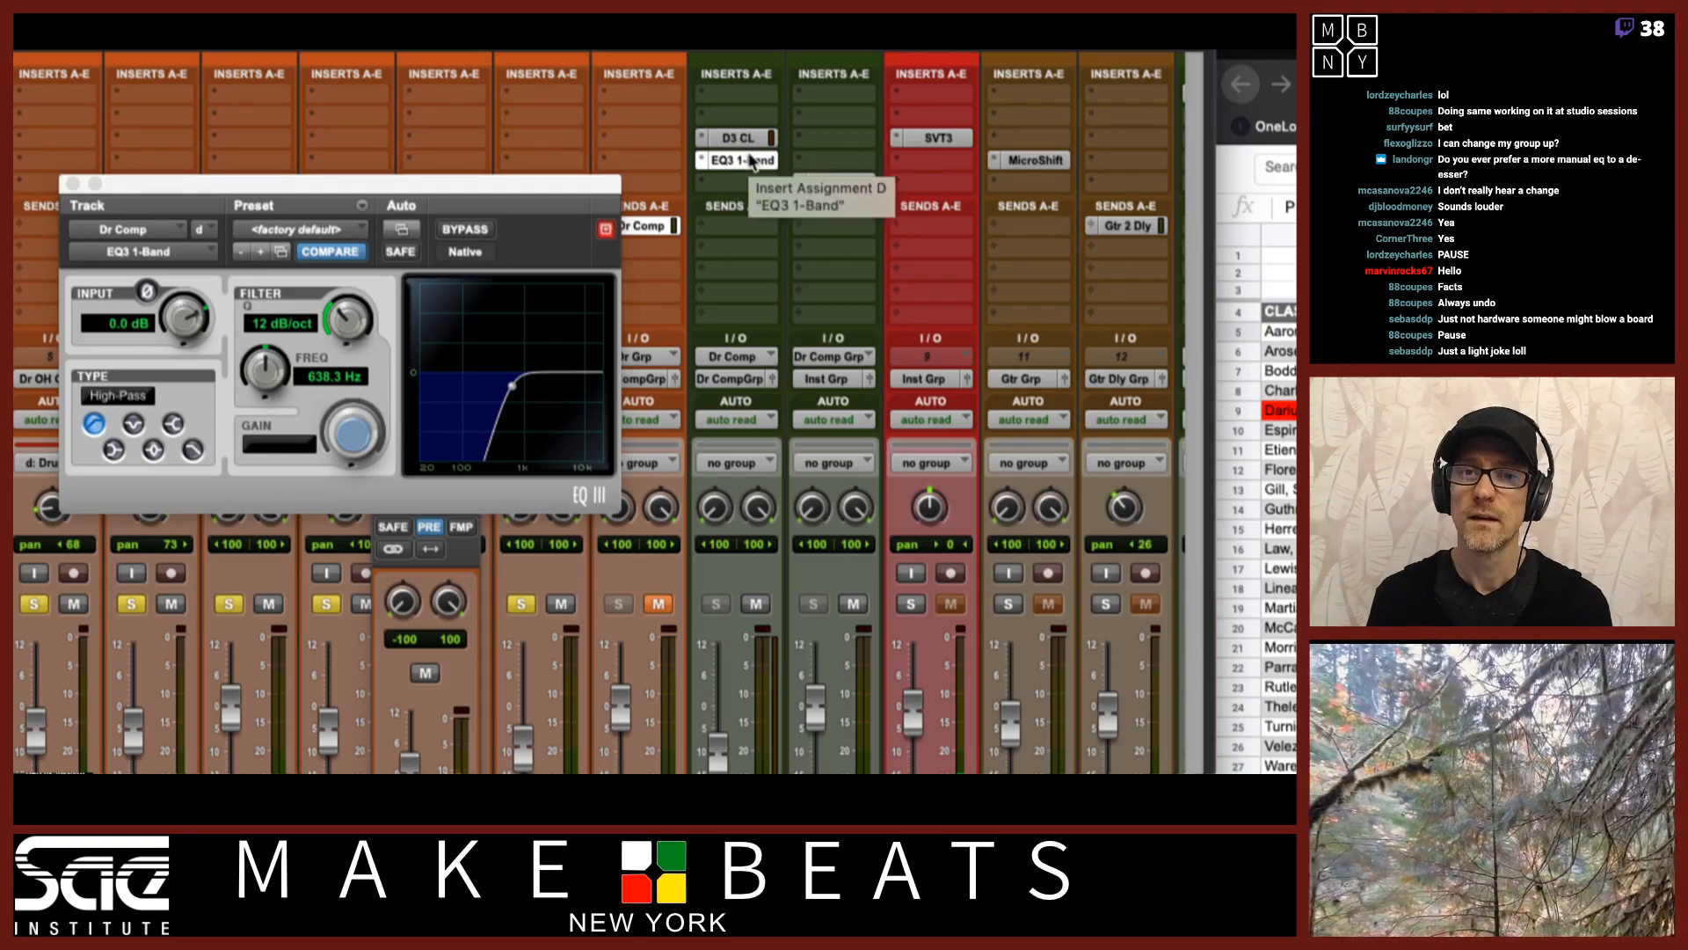
pyautogui.moveTo(749, 159); pyautogui.dragTo(746, 115)
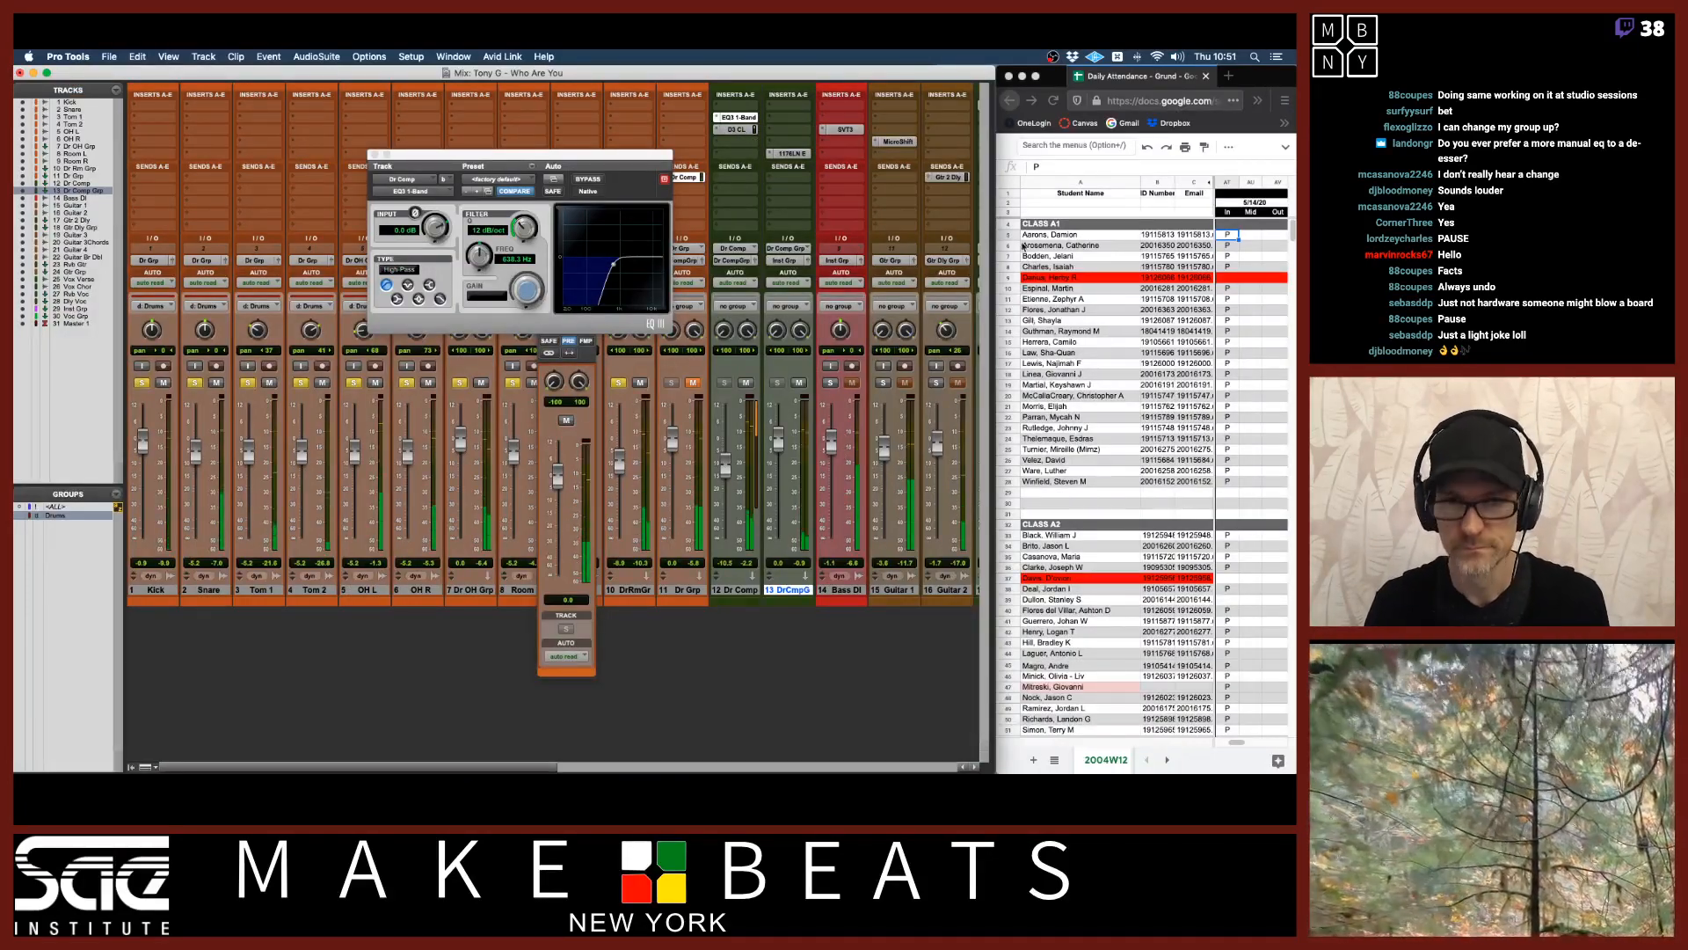
pyautogui.click(691, 384)
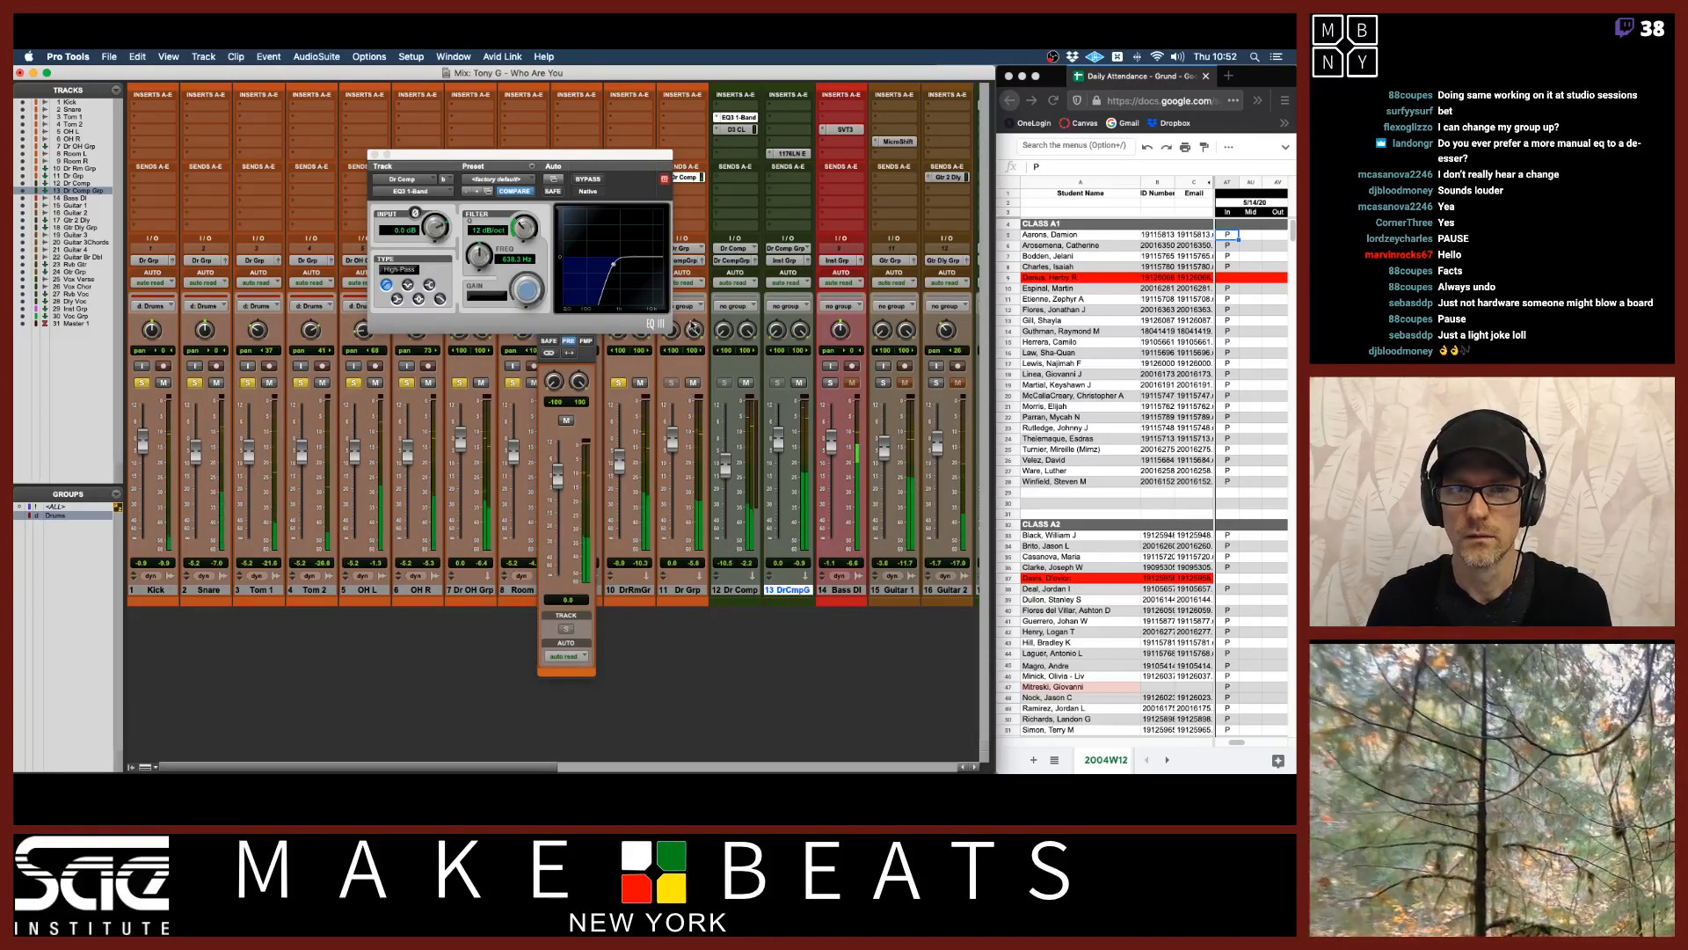
pyautogui.moveTo(741, 121); pyautogui.dragTo(742, 145)
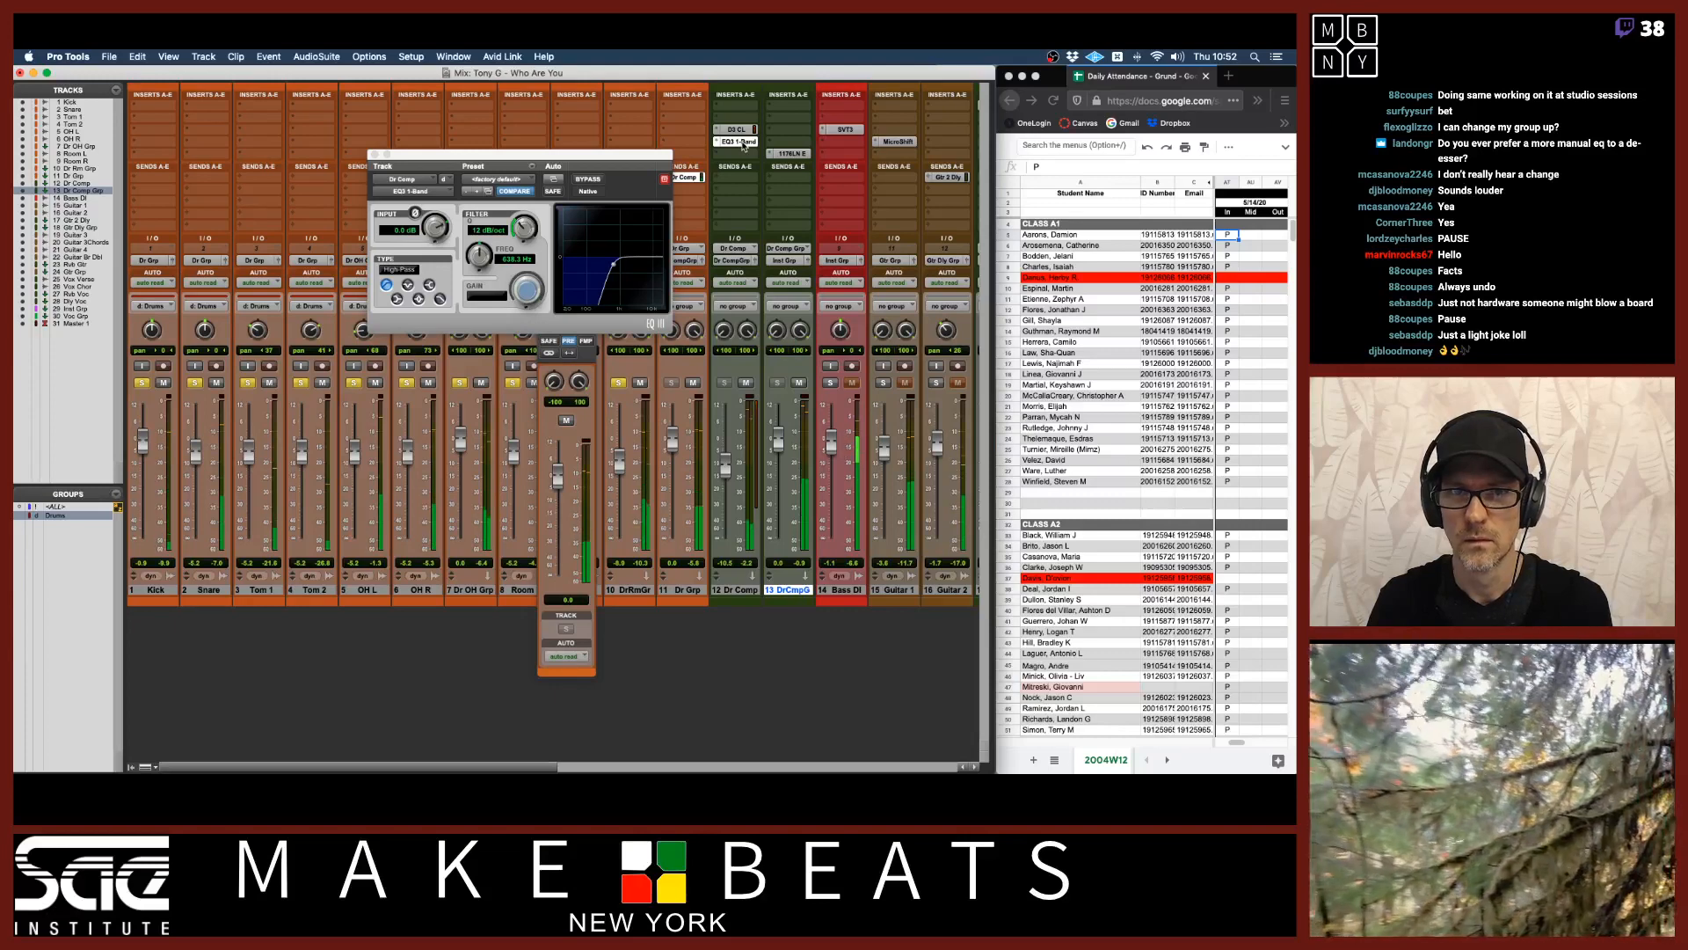
pyautogui.moveTo(725, 471); pyautogui.dragTo(725, 459)
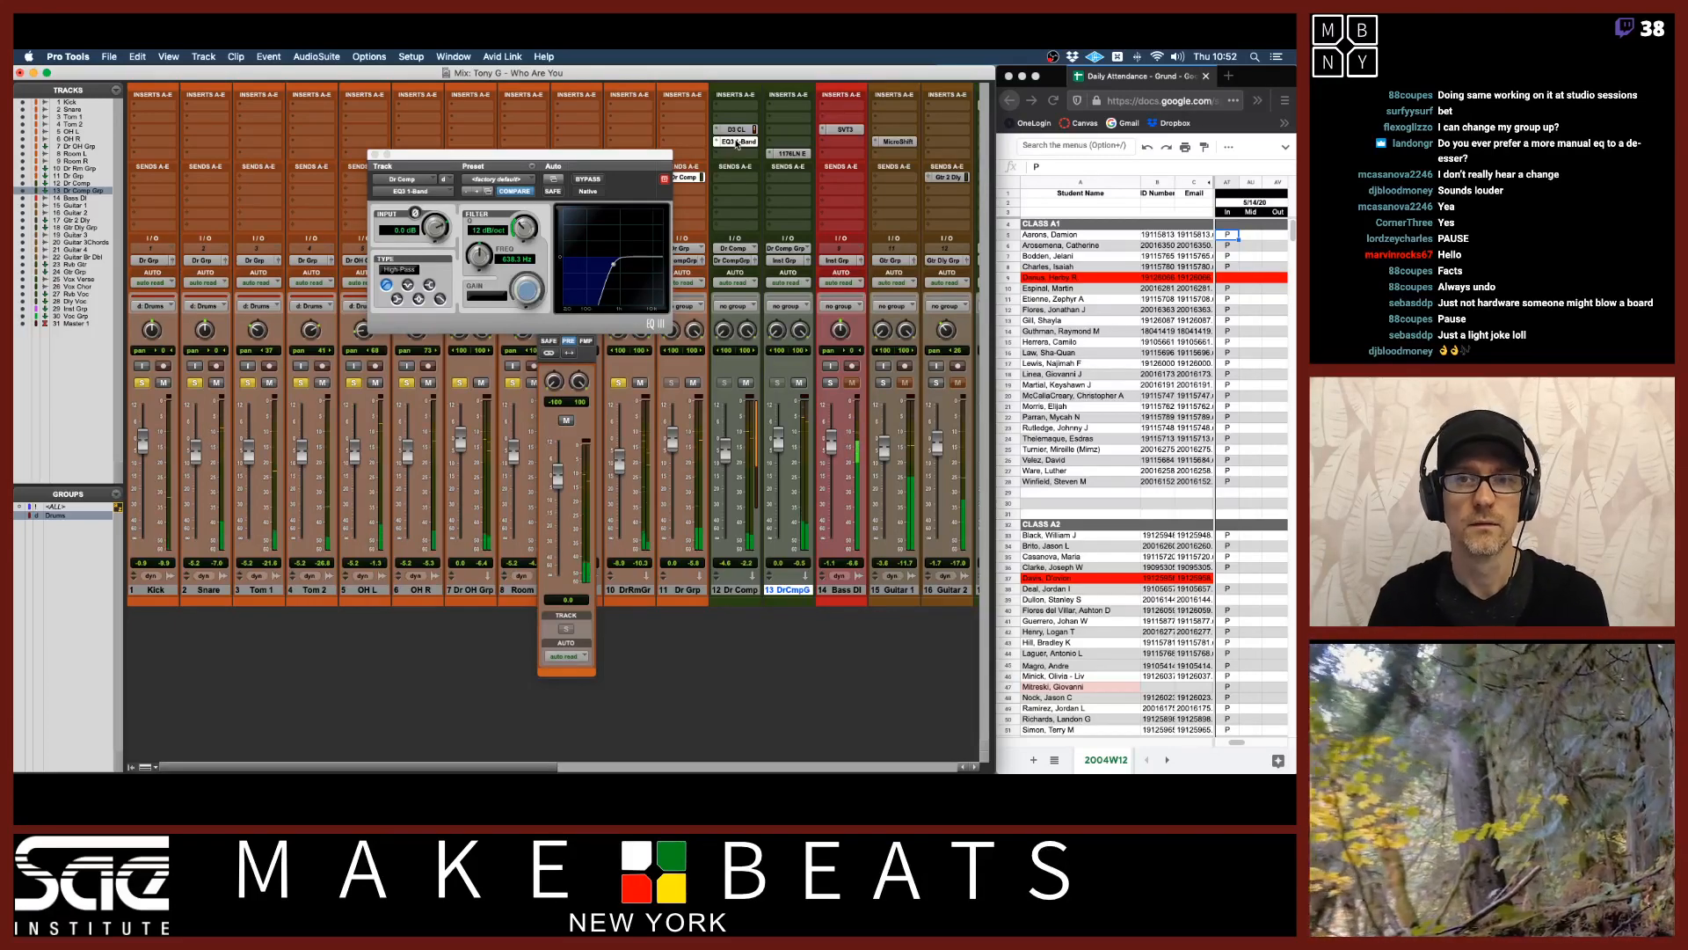
pyautogui.moveTo(737, 143); pyautogui.dragTo(735, 121)
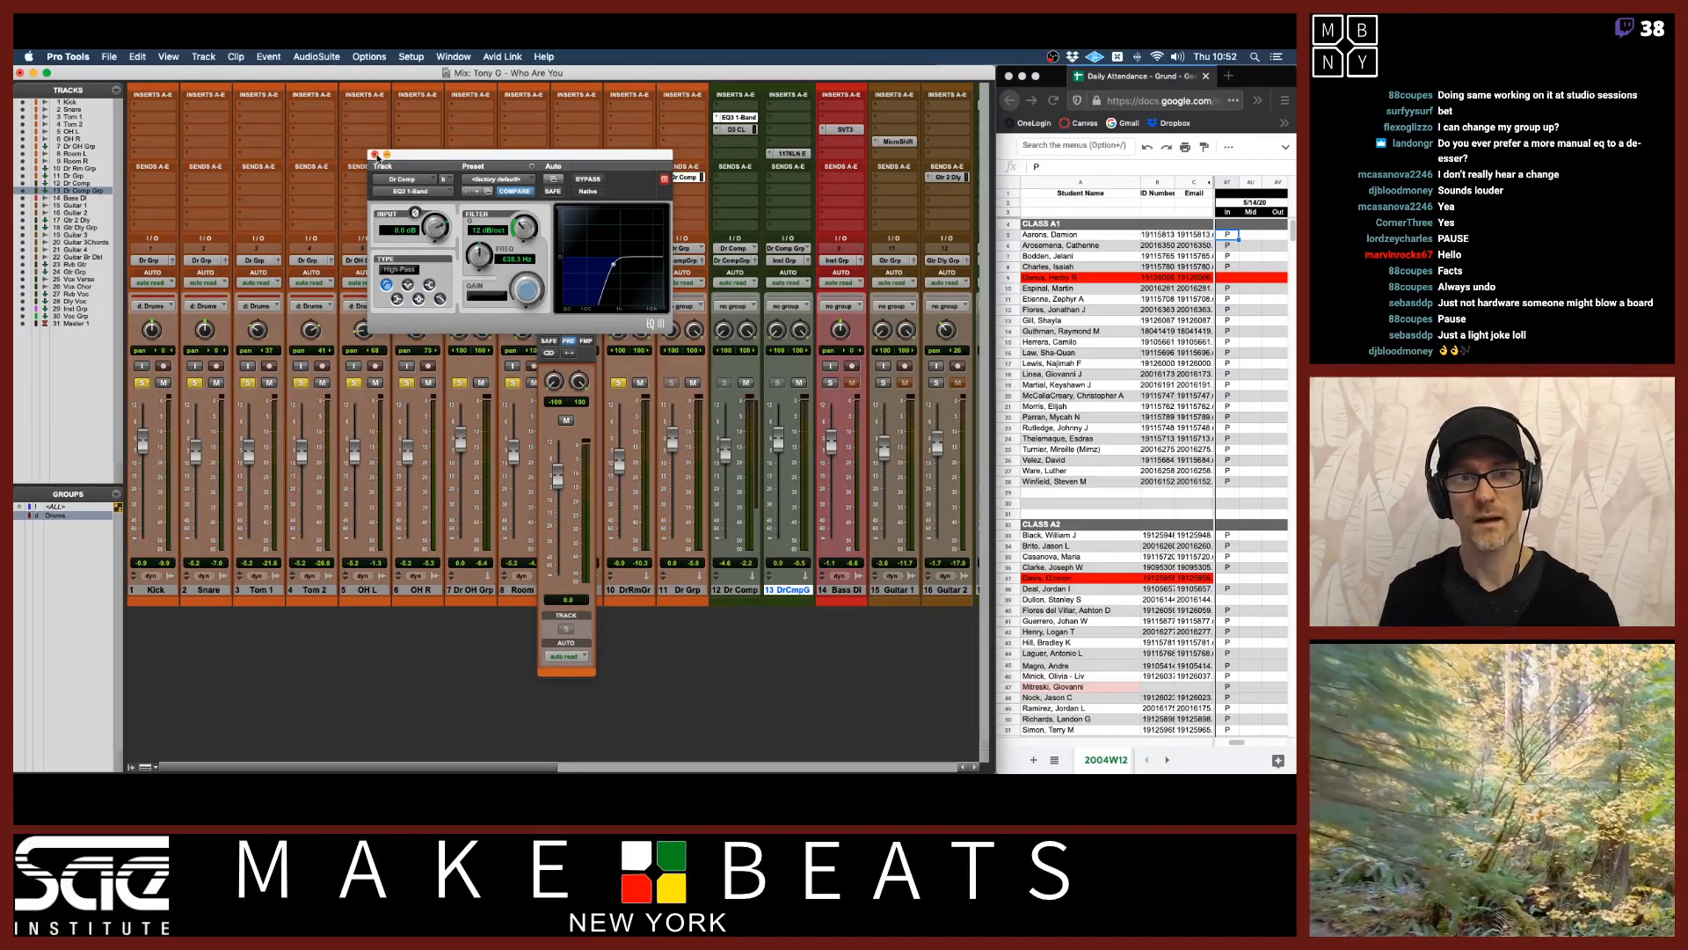
# Close the EQ window, toggle the Dr Comp track's mute and start playback.
pyautogui.click(376, 154)
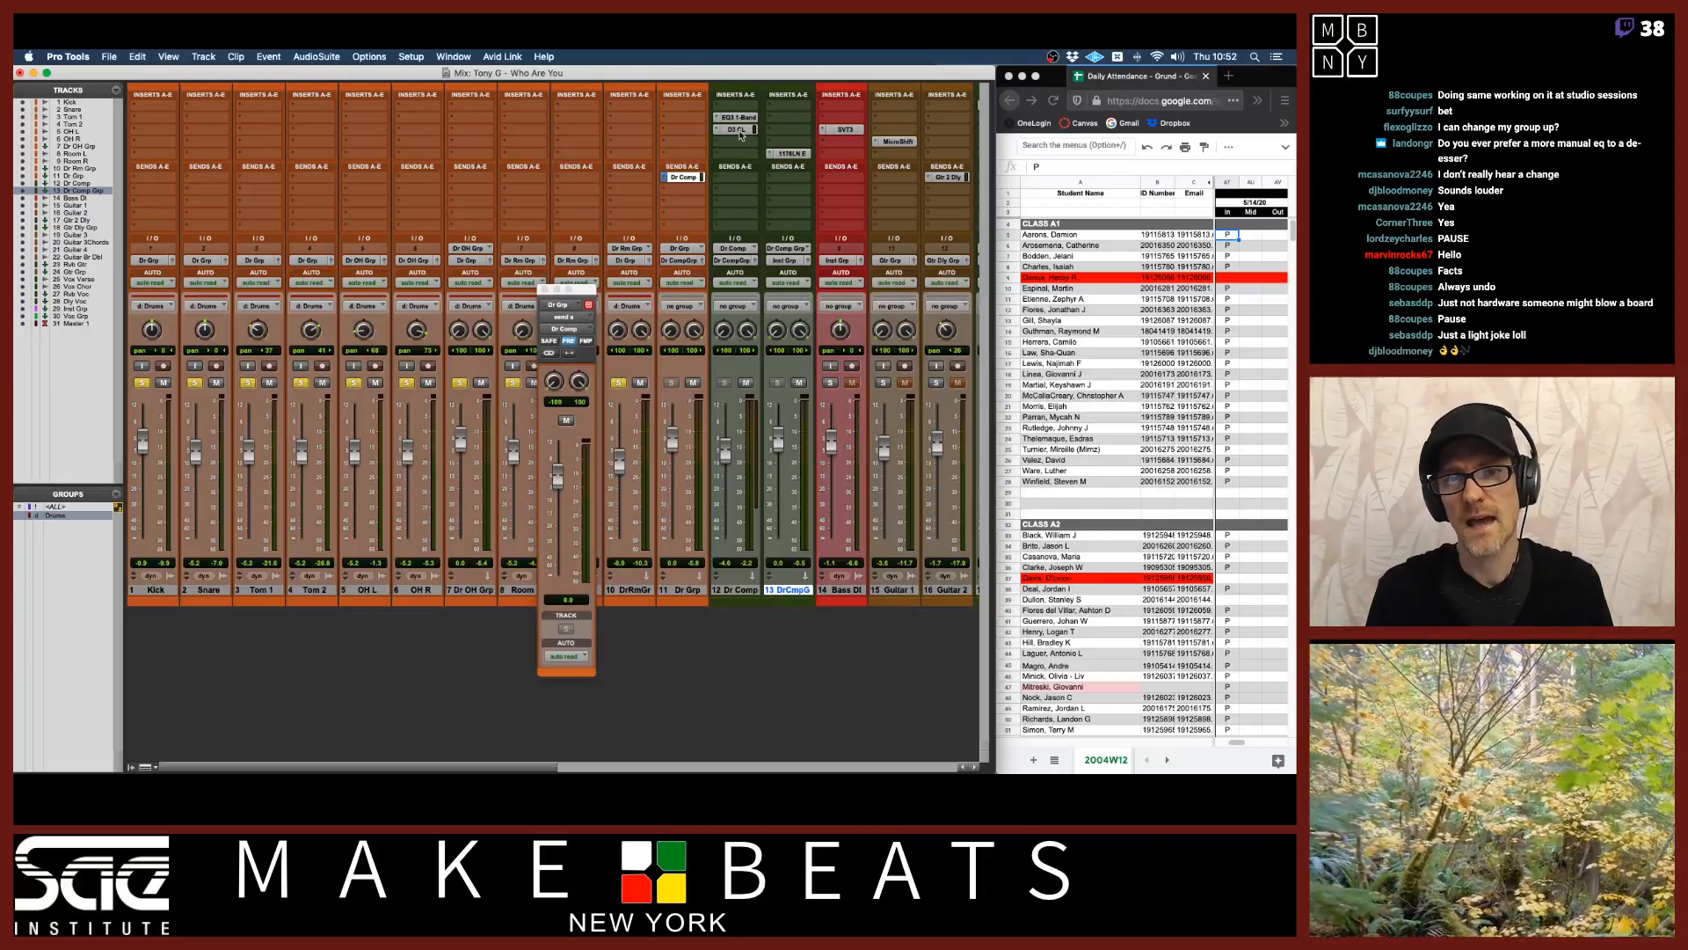
pyautogui.click(692, 382)
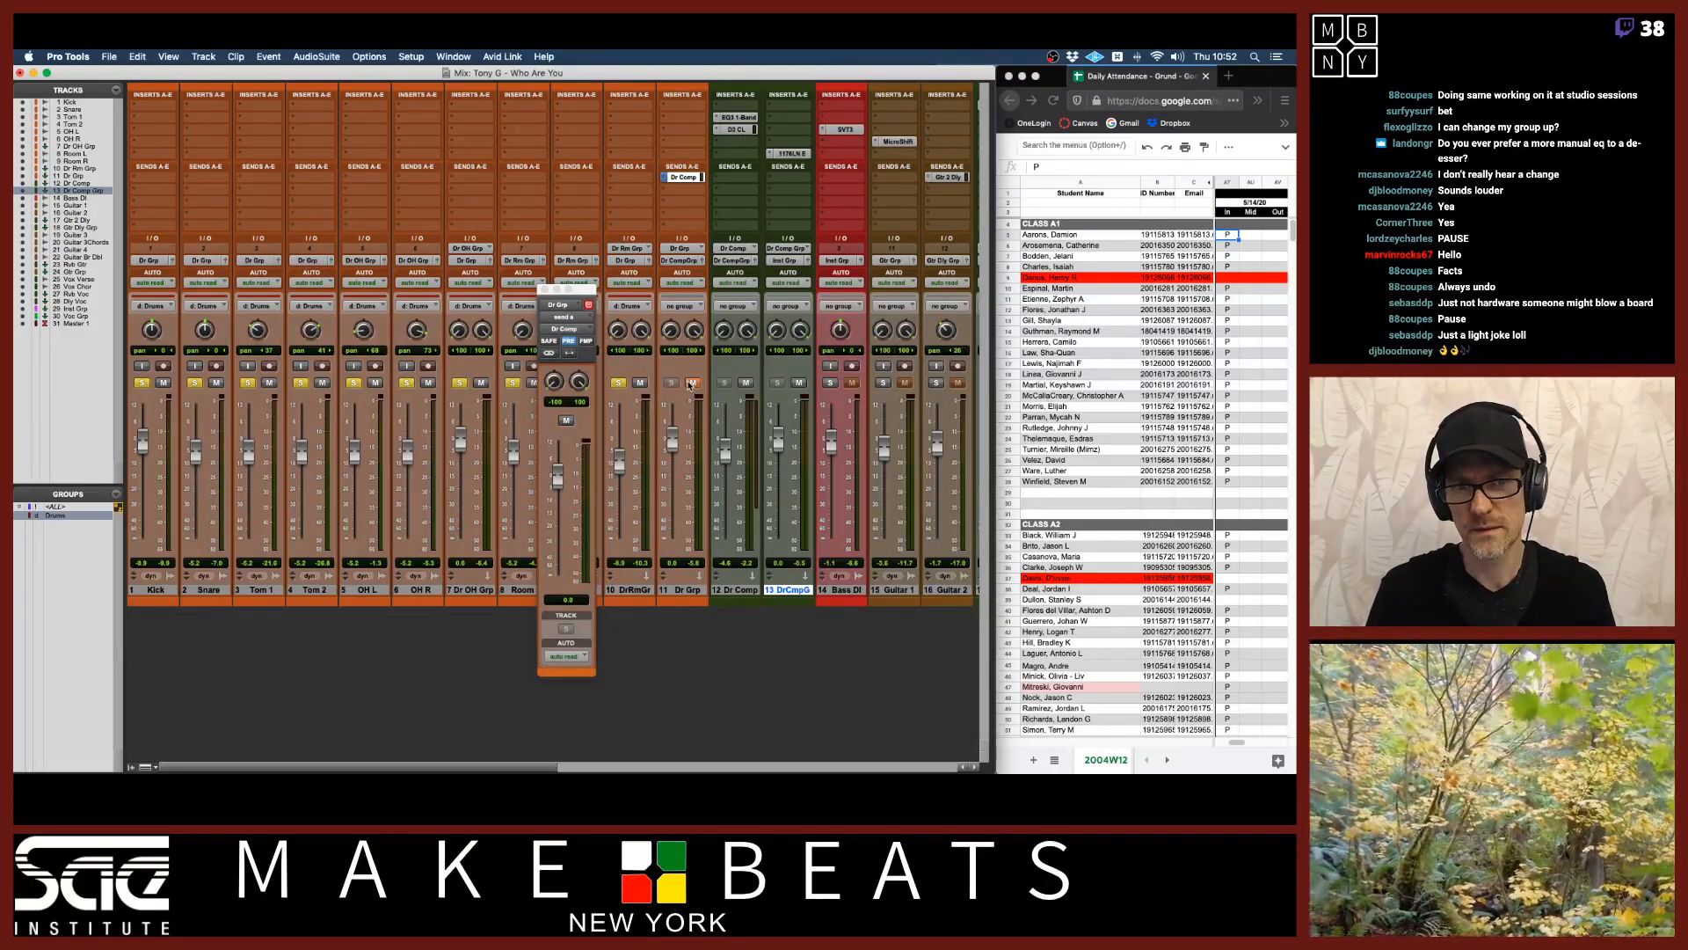
pyautogui.press('space')
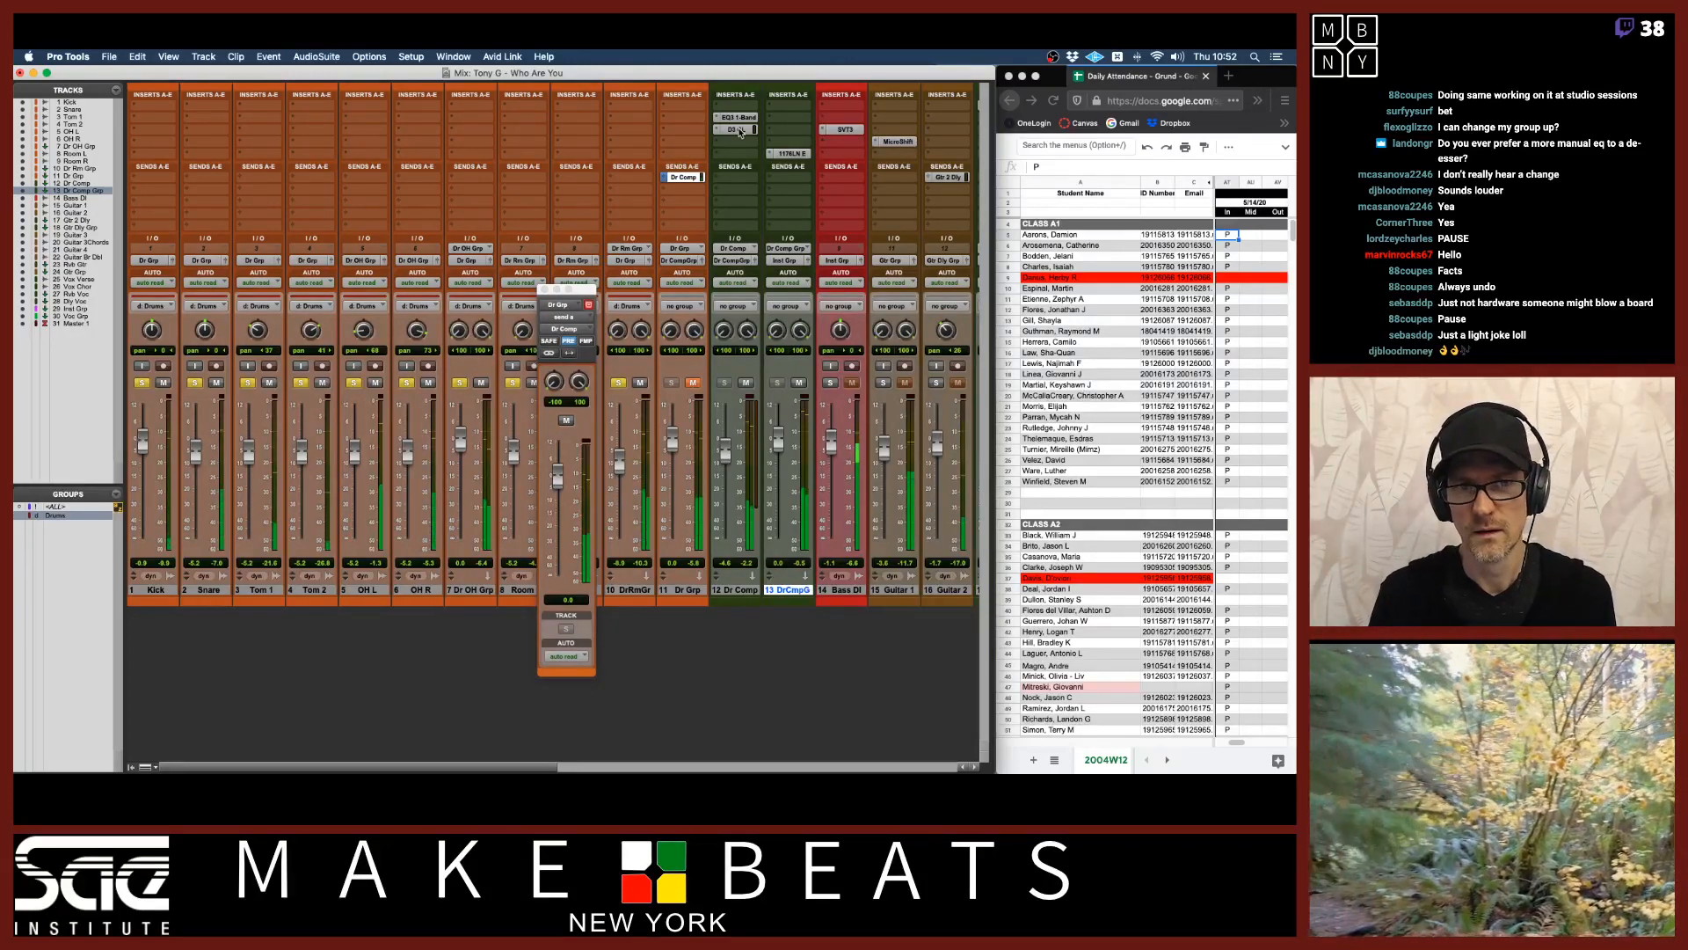
# Open the D3 CL compressor on Dr Comp and adjust its threshold.
pyautogui.click(740, 129)
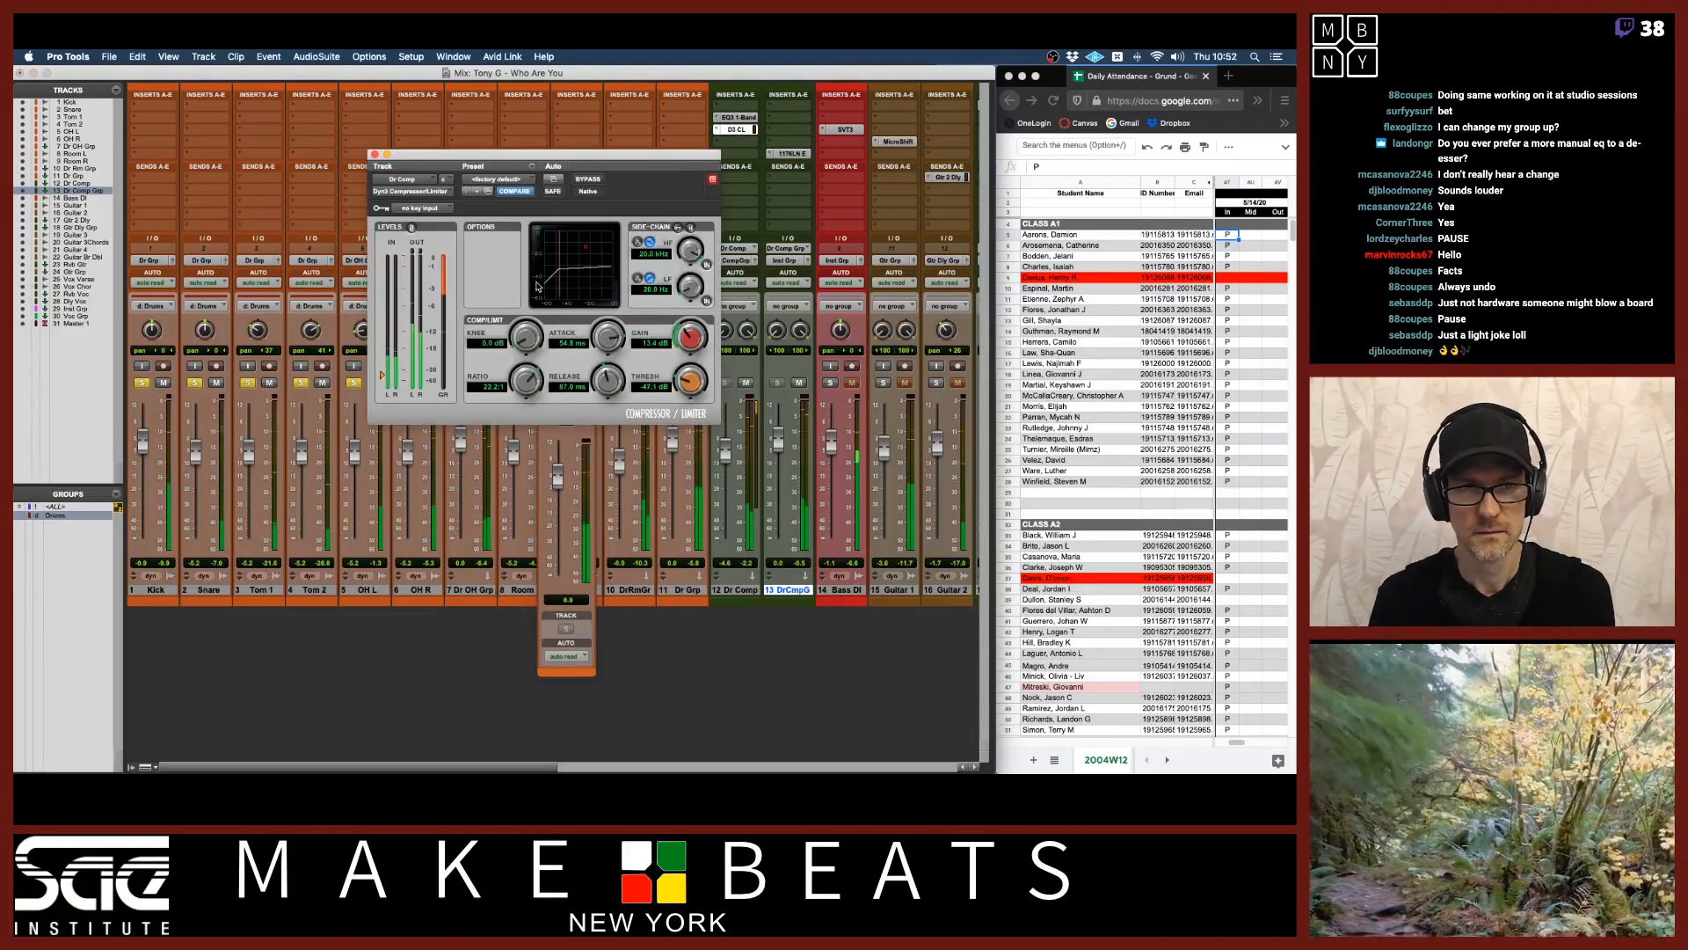
pyautogui.moveTo(695, 391); pyautogui.dragTo(699, 462)
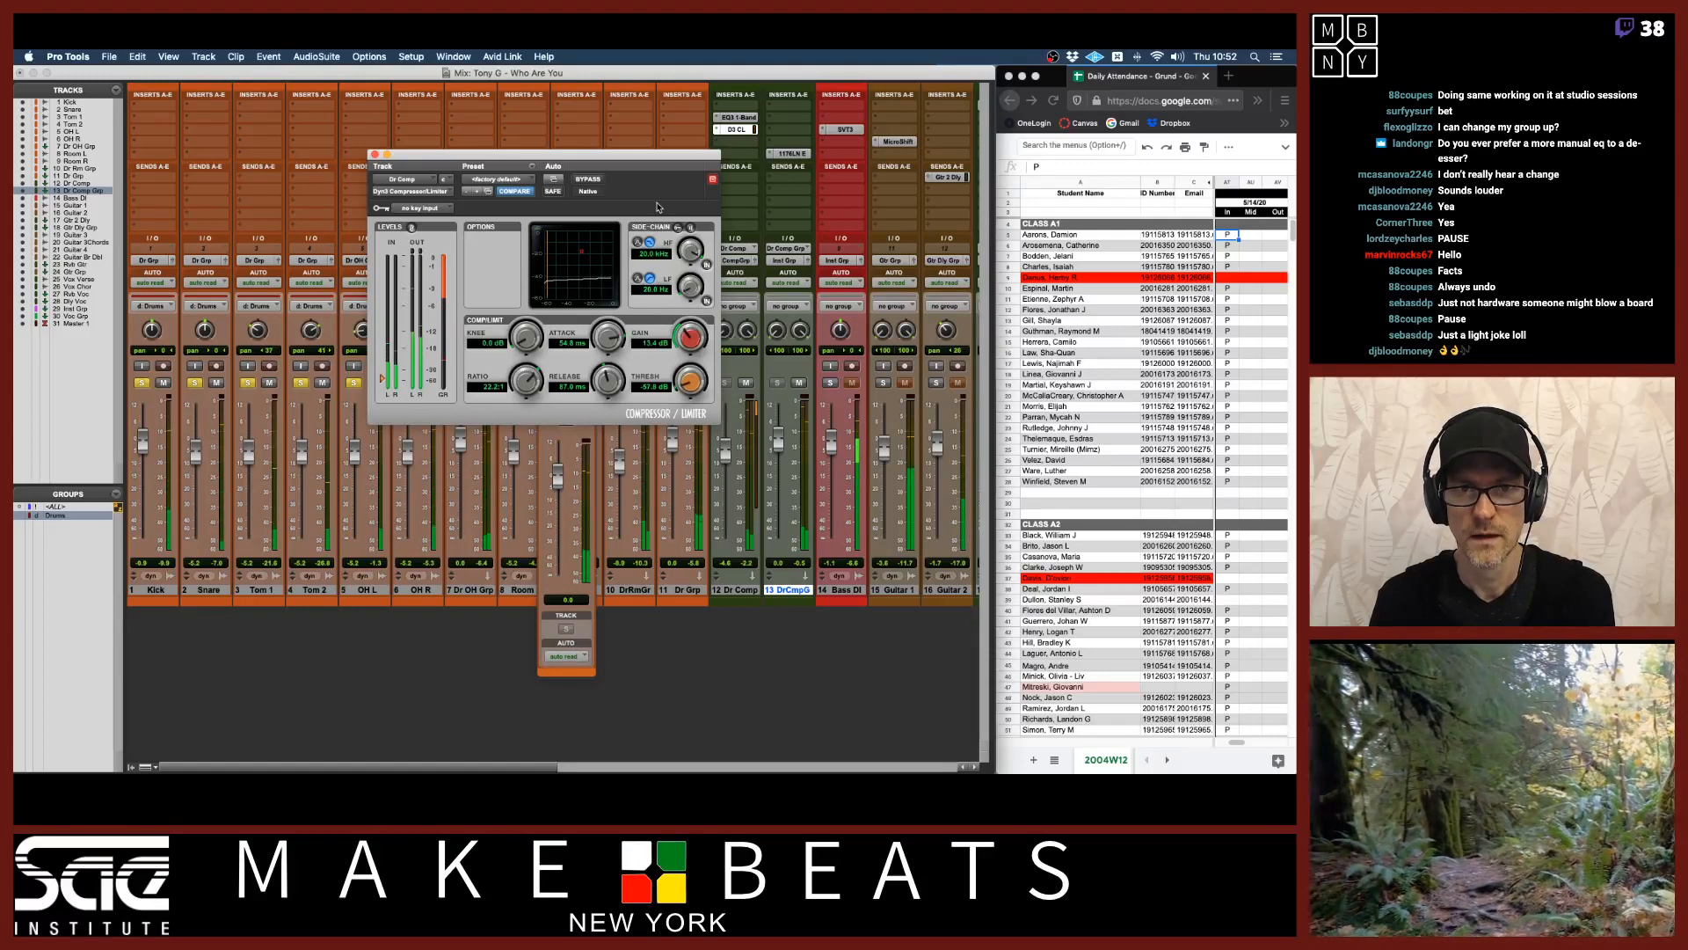
pyautogui.moveTo(670, 155); pyautogui.dragTo(550, 157)
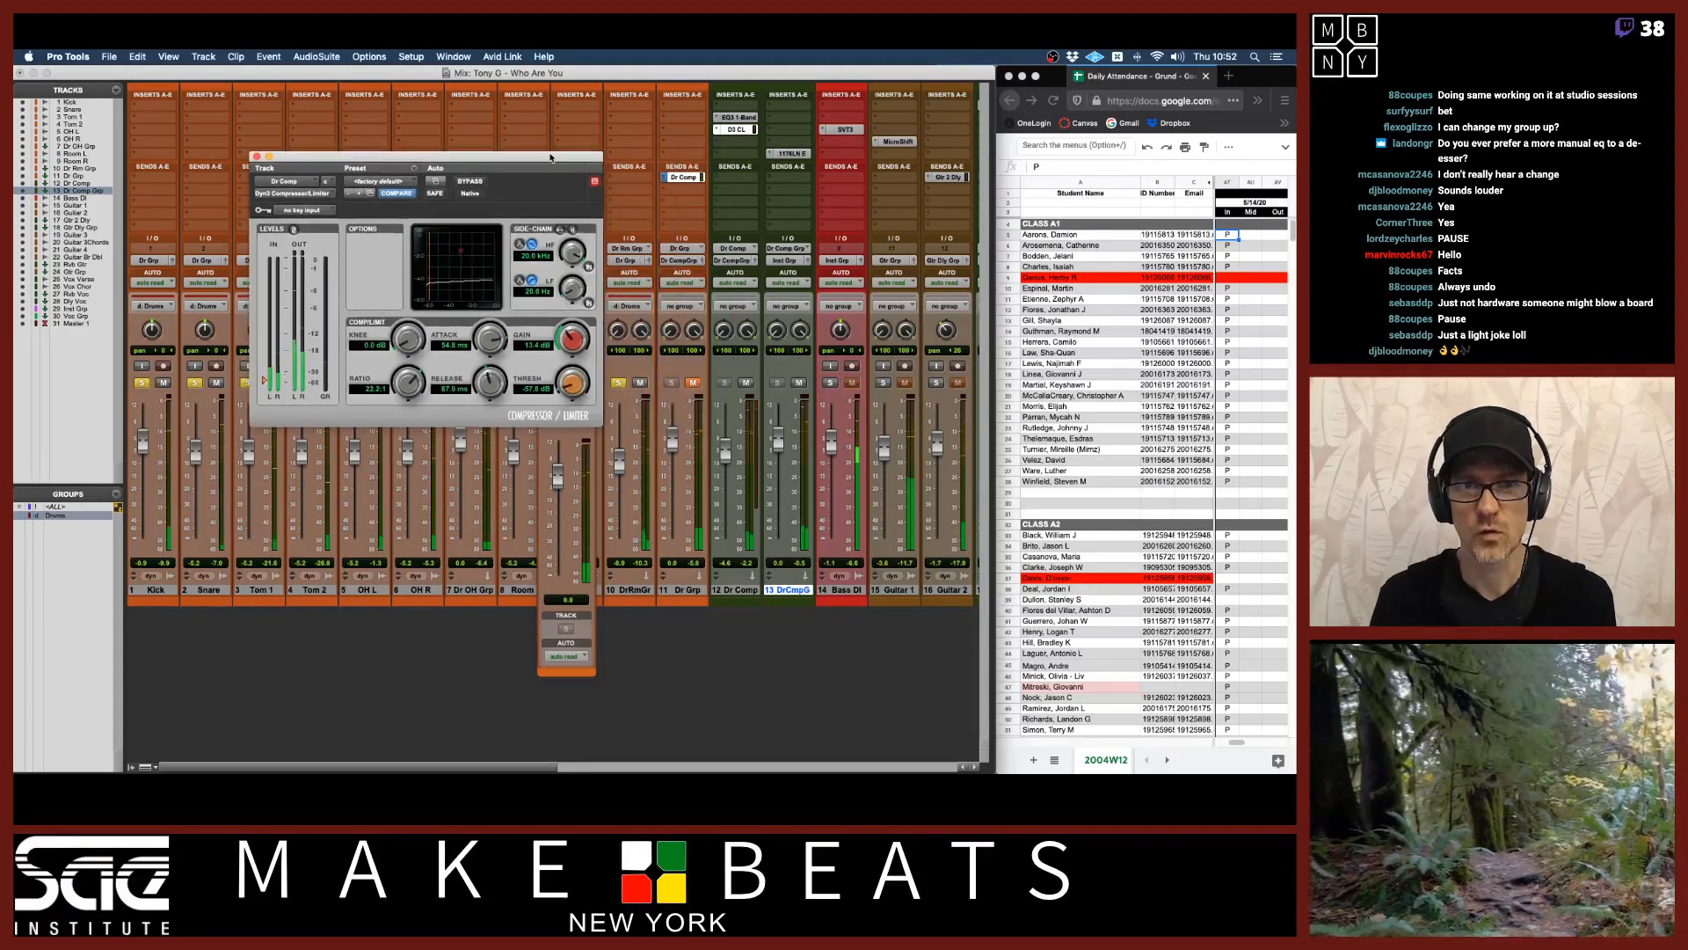
# Move the EQ3 1-Band below the D3 CL on Dr Comp and raise the compressor's threshold.
pyautogui.click(694, 385)
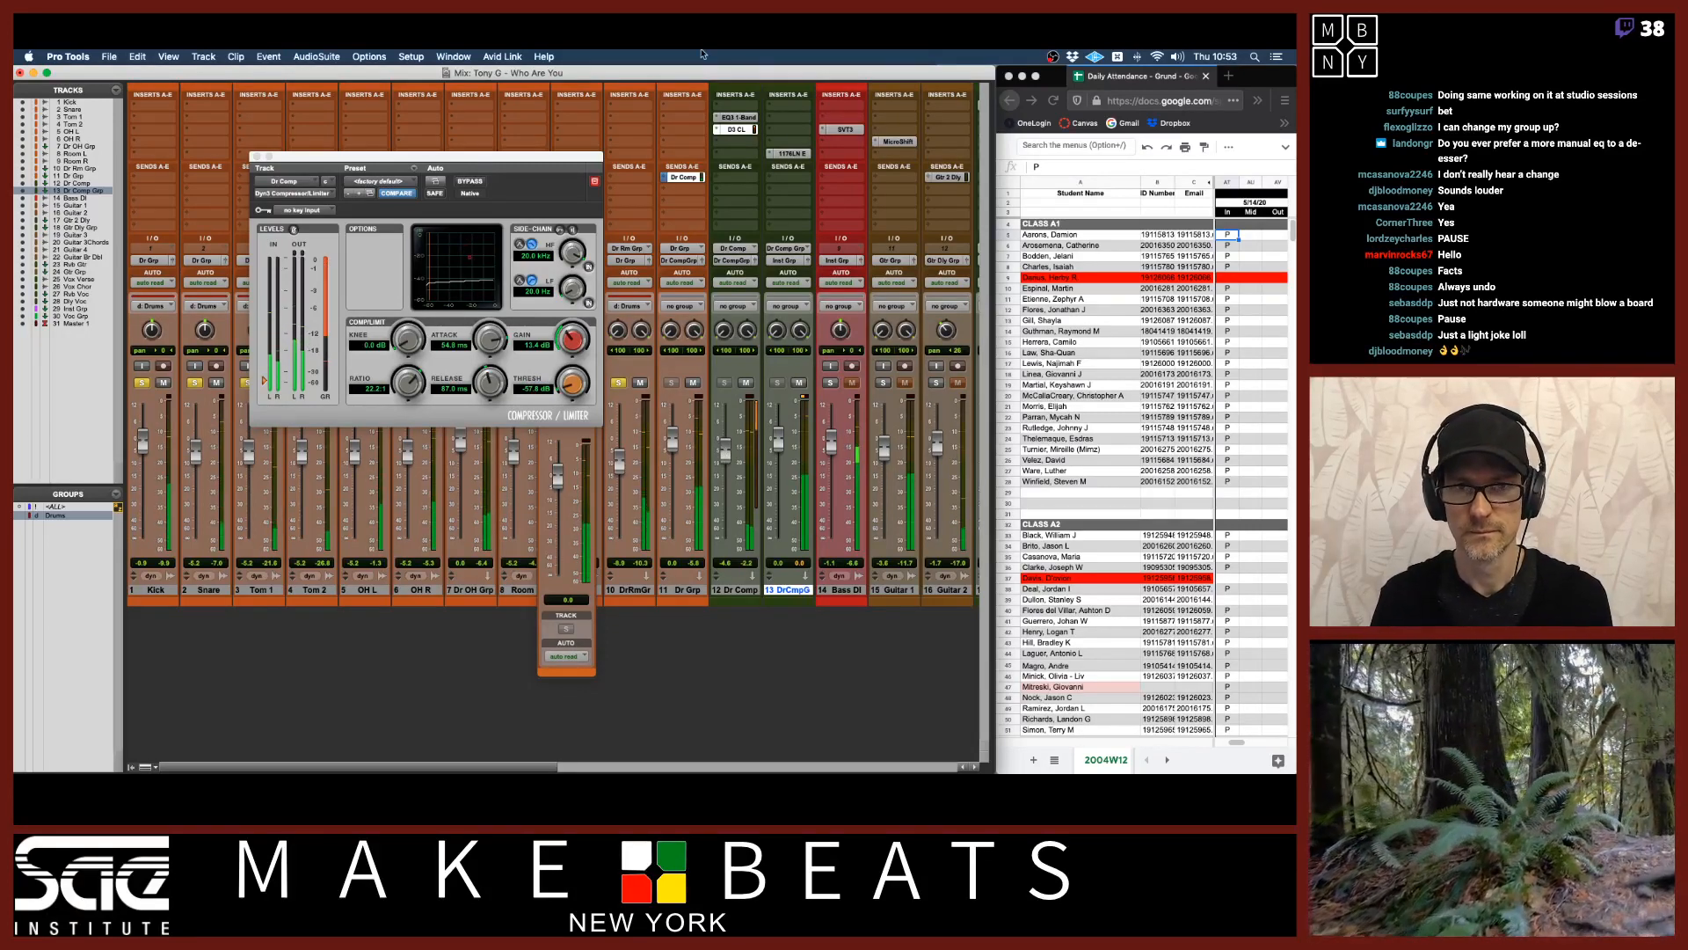
pyautogui.moveTo(737, 117); pyautogui.dragTo(746, 143)
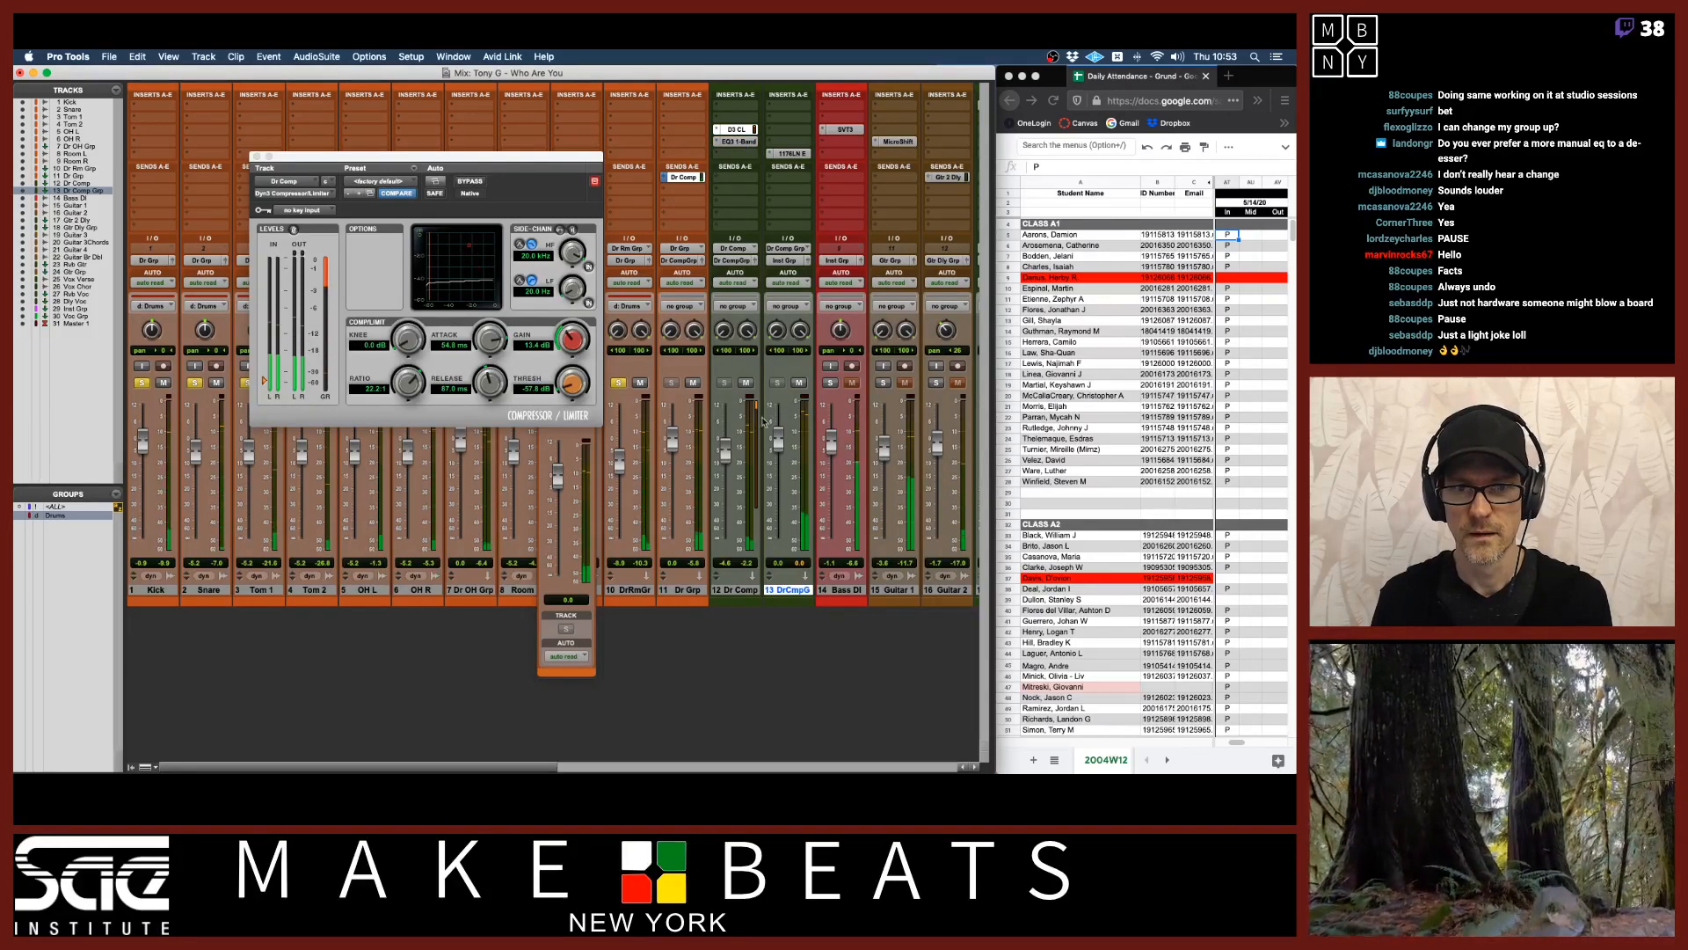
pyautogui.moveTo(566, 390); pyautogui.dragTo(573, 363)
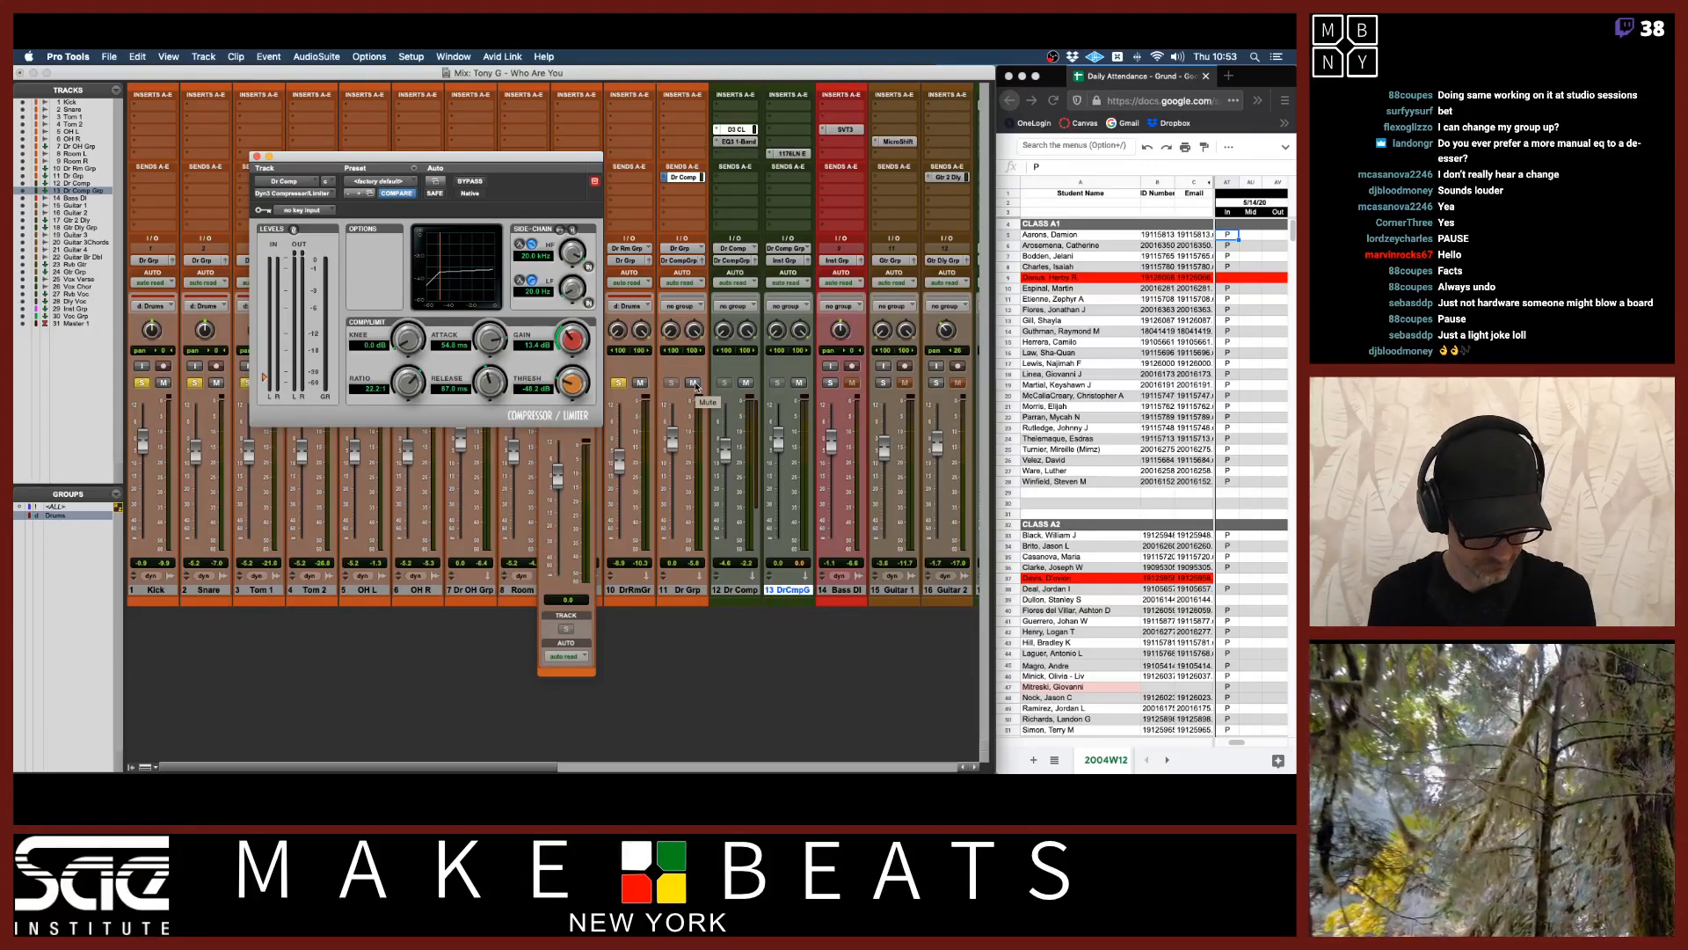
# Switch to the signal-flow PDF in Preview and flip between the Serial Chain and Parallel Chain pages.
pyautogui.press('super+Tab')
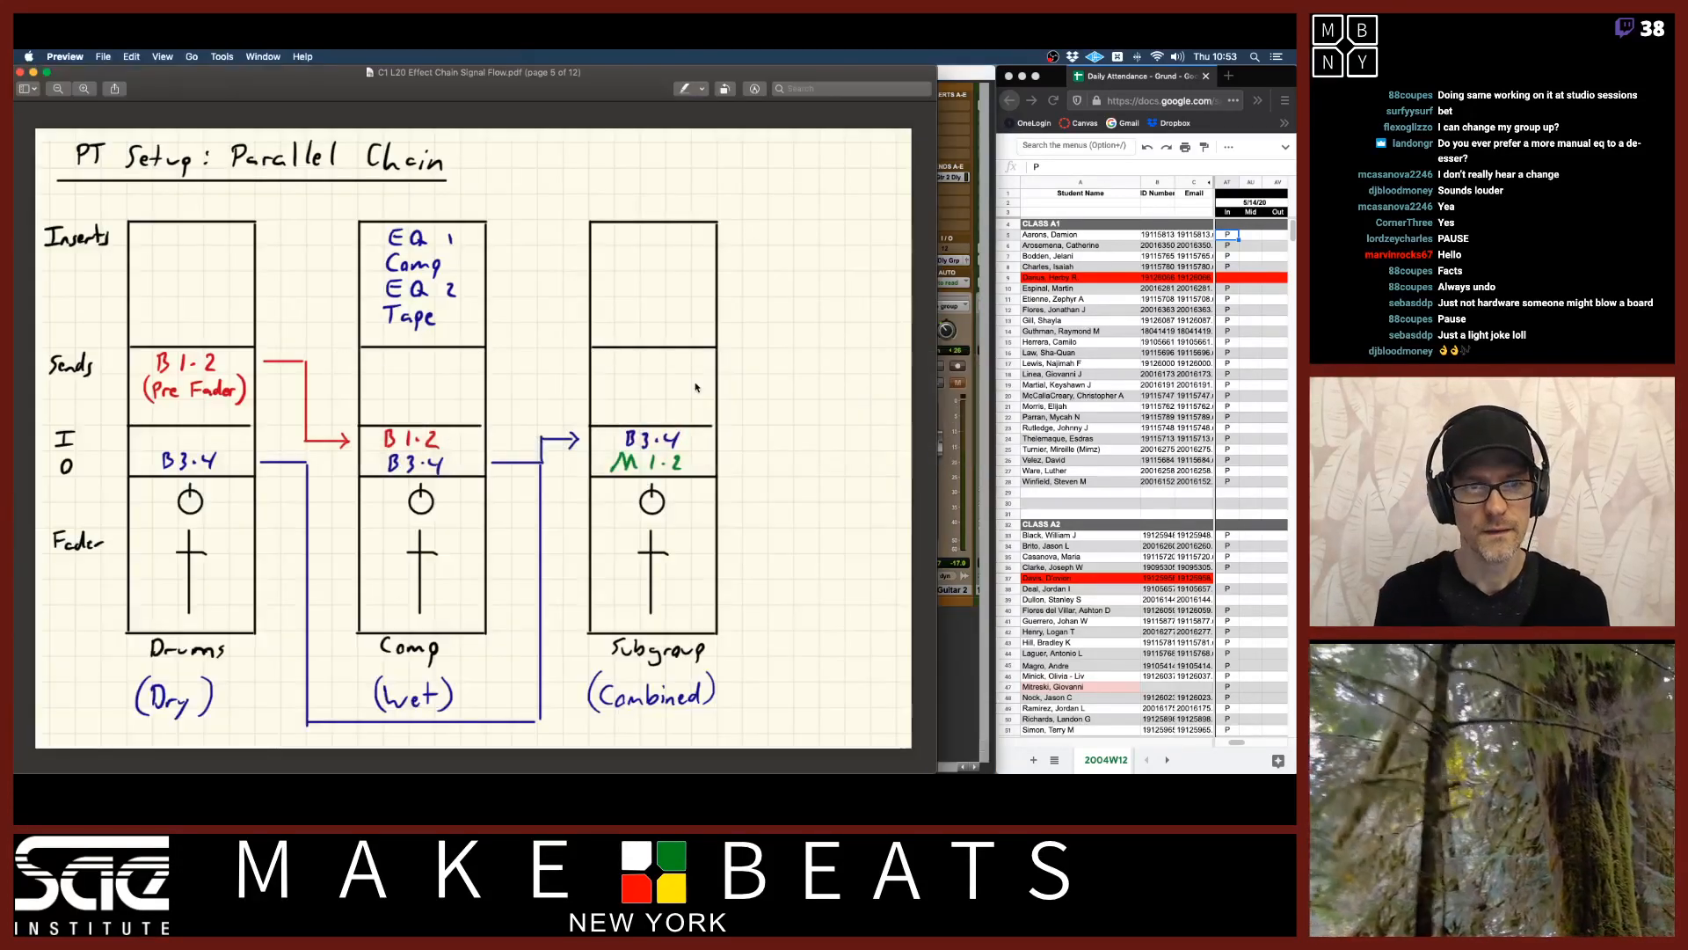
pyautogui.press('Left')
pyautogui.press('Left')
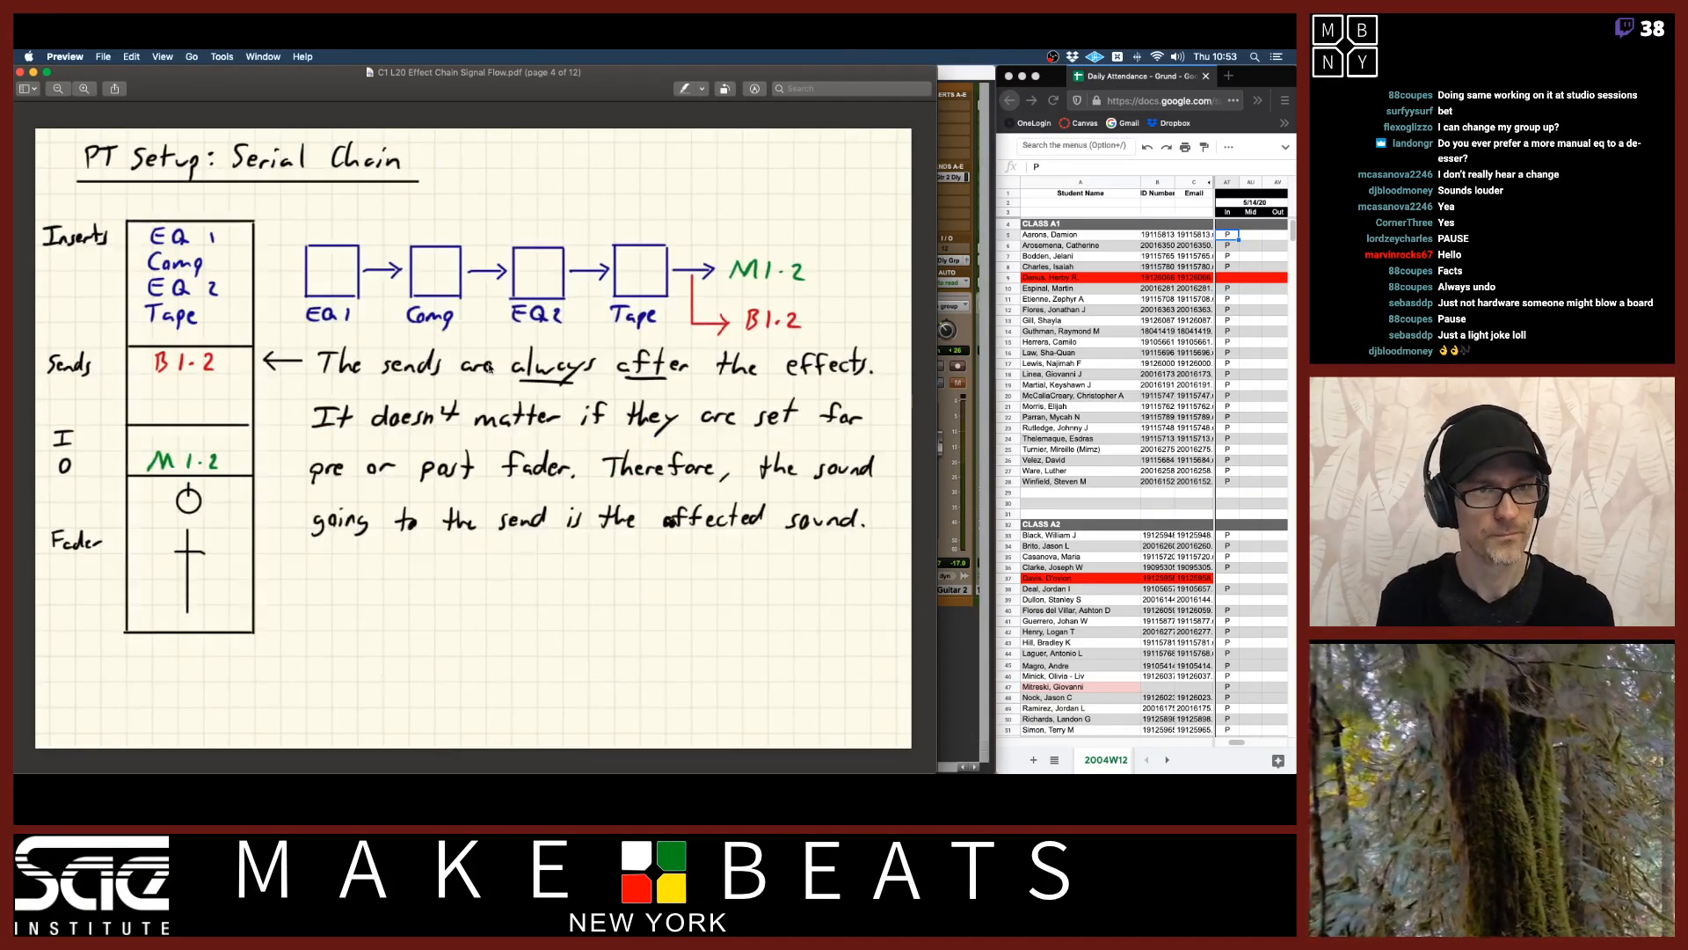
pyautogui.press('Right')
pyautogui.press('Right')
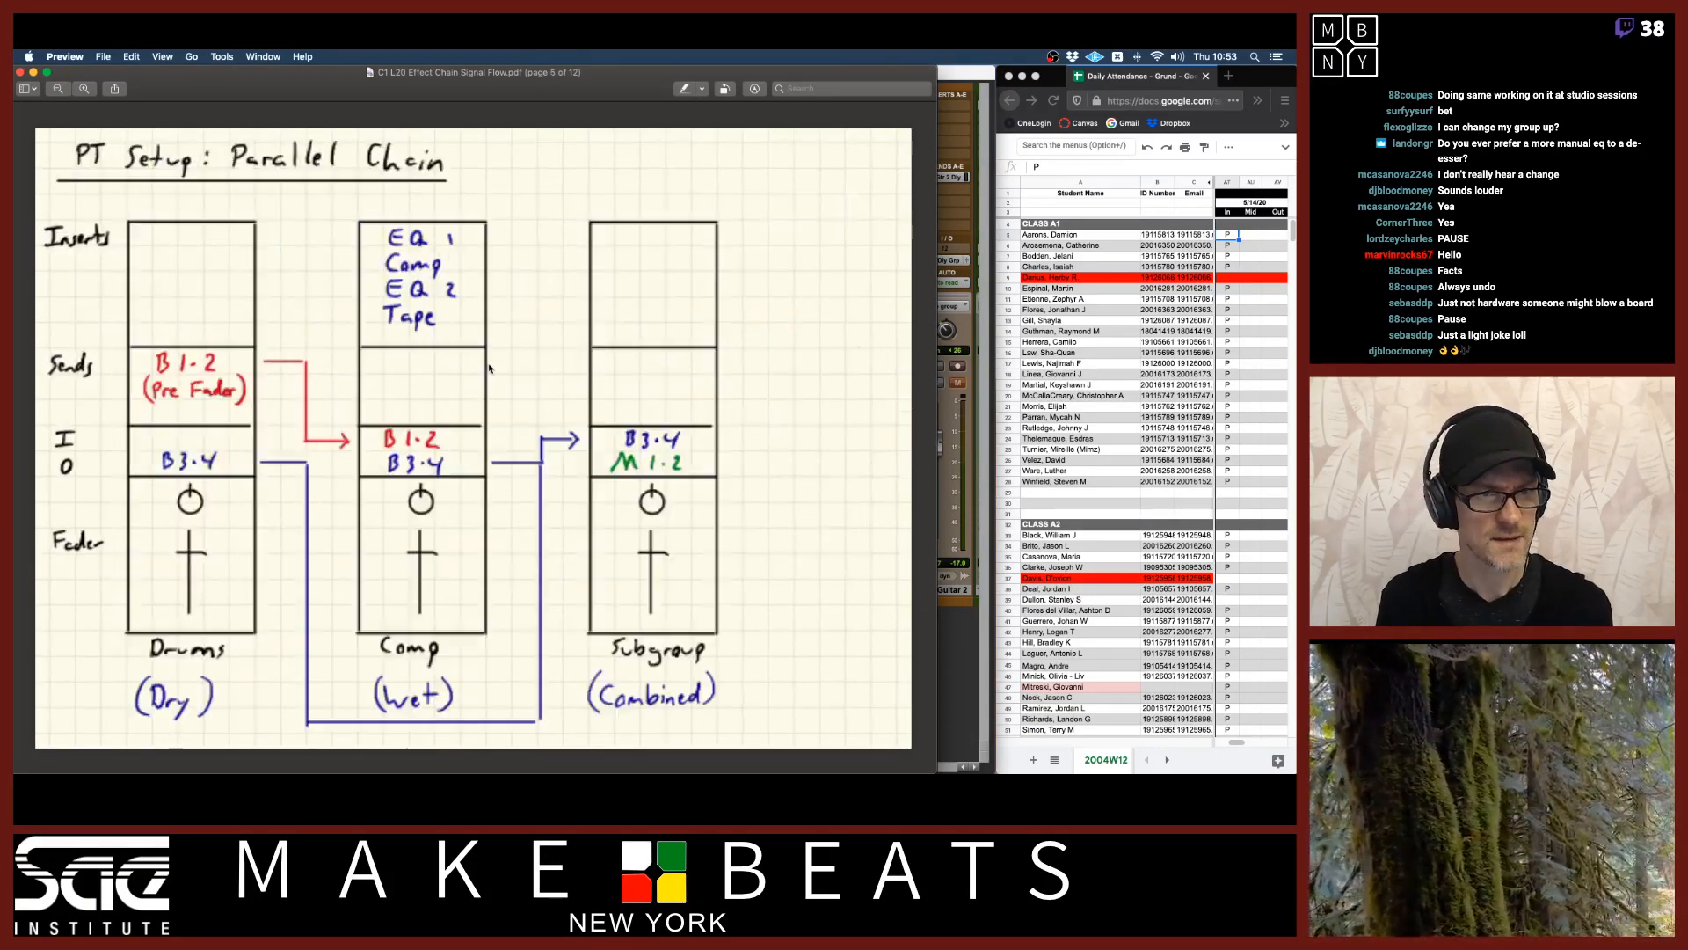
pyautogui.press('Left')
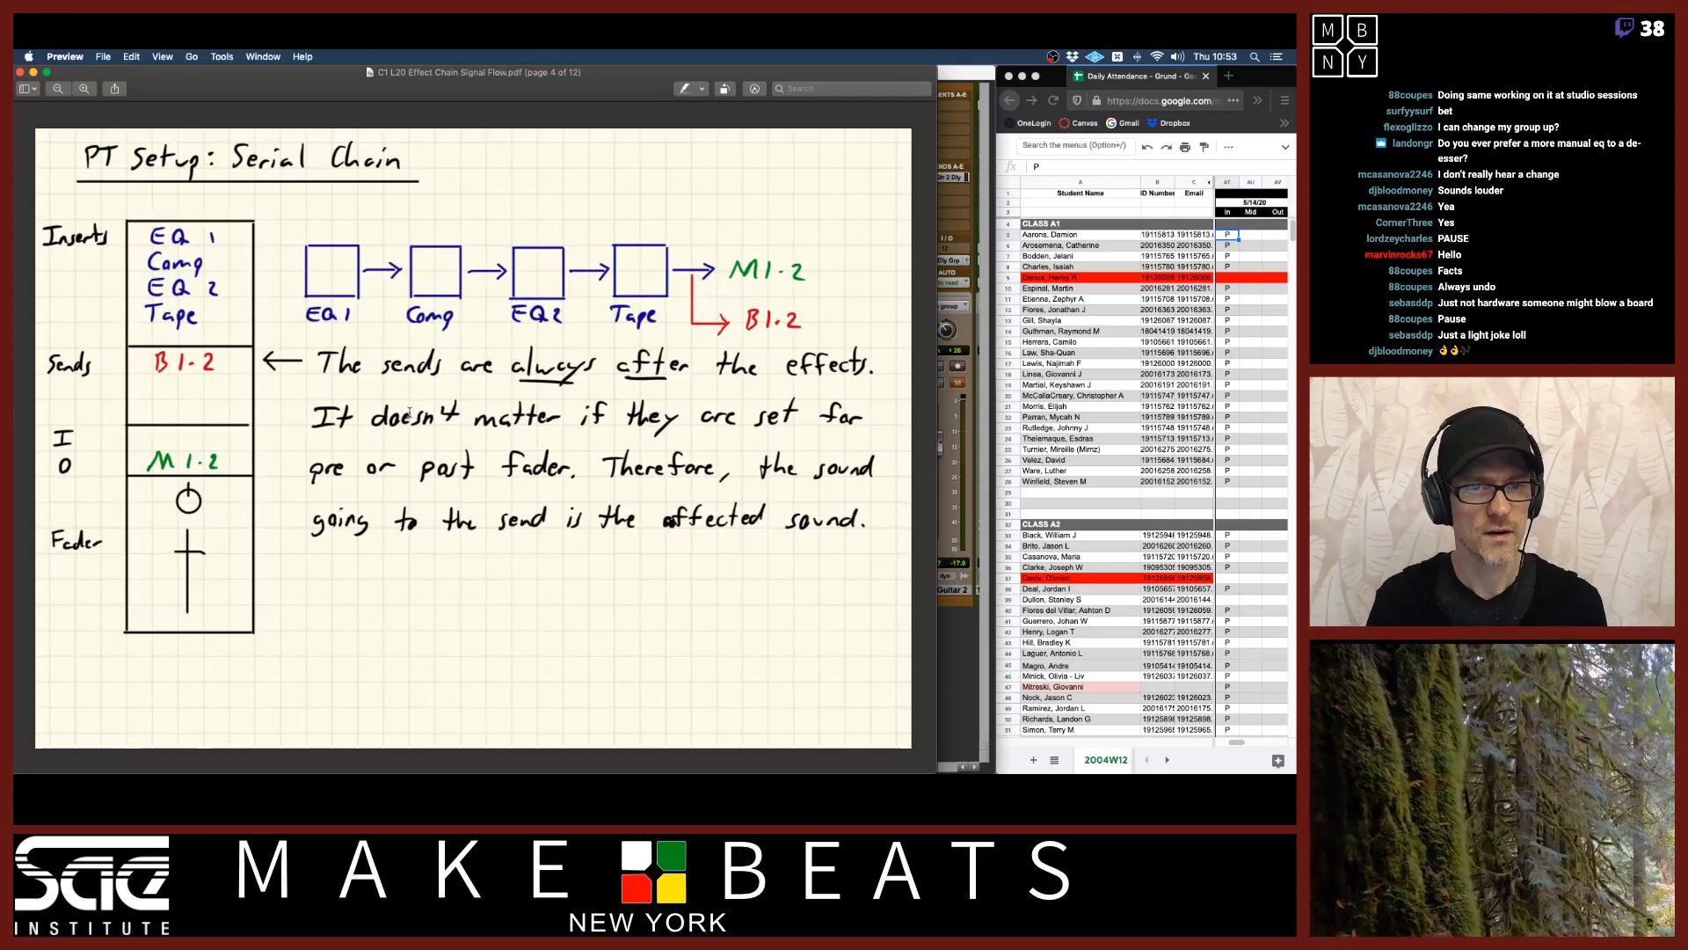
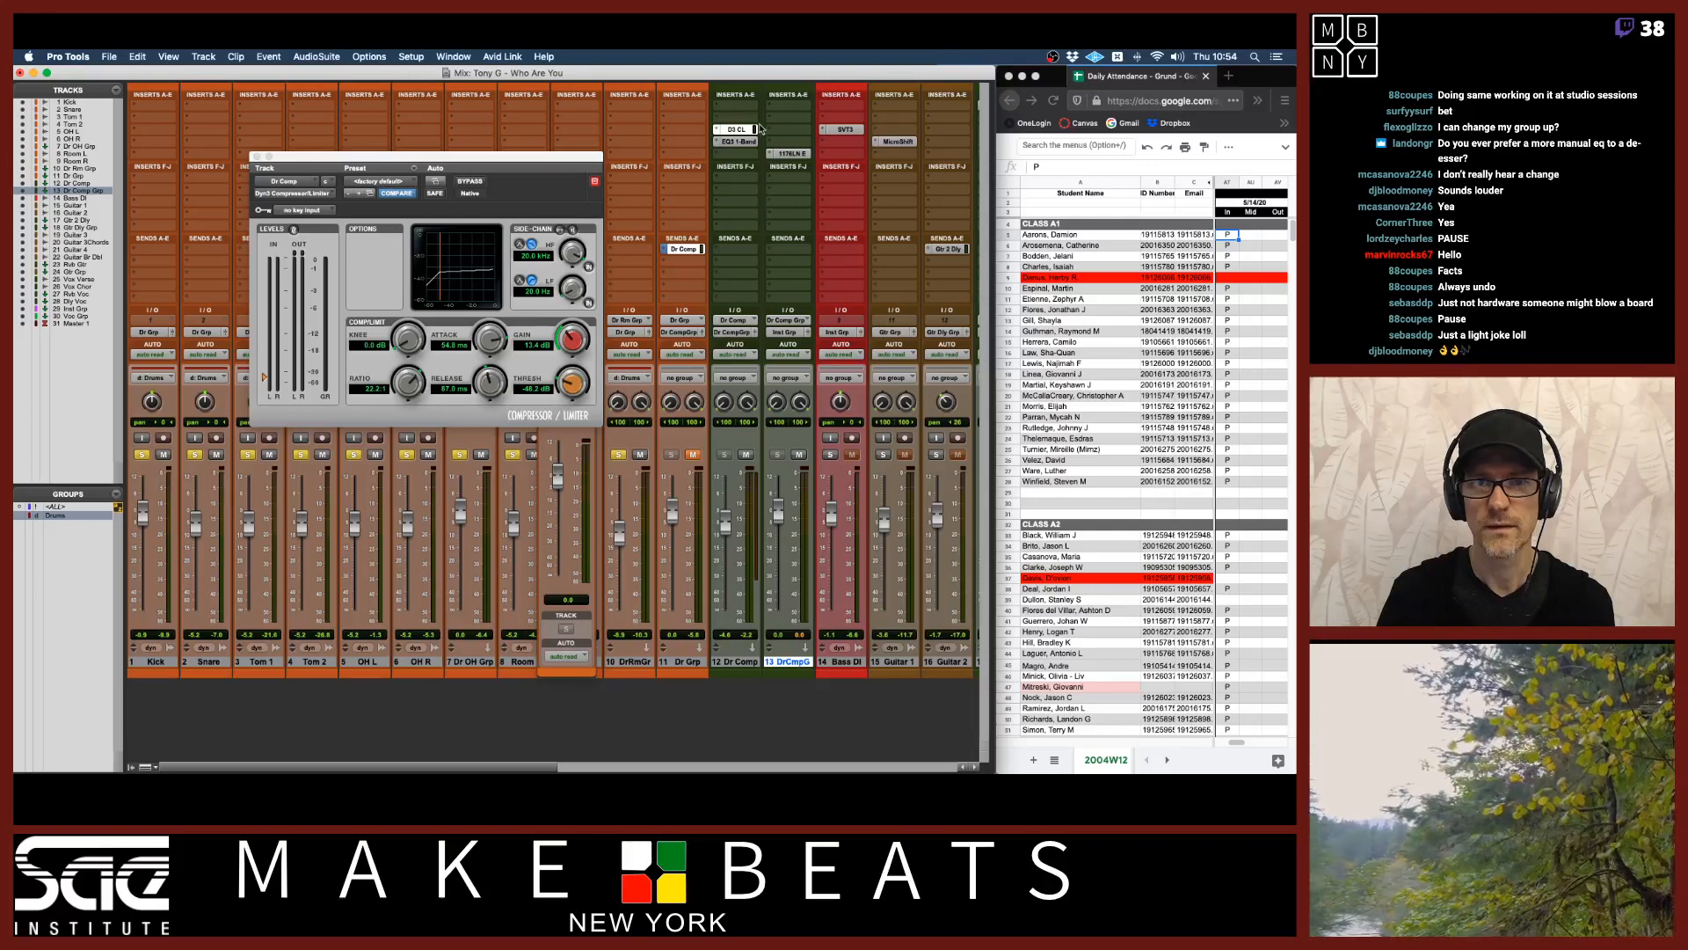
# Replace the D3 CL insert on Dr Comp with the UAD SSL G Bus Compressor (stereo).
pyautogui.keyDown('super'); pyautogui.click(746, 132); pyautogui.keyUp('super')
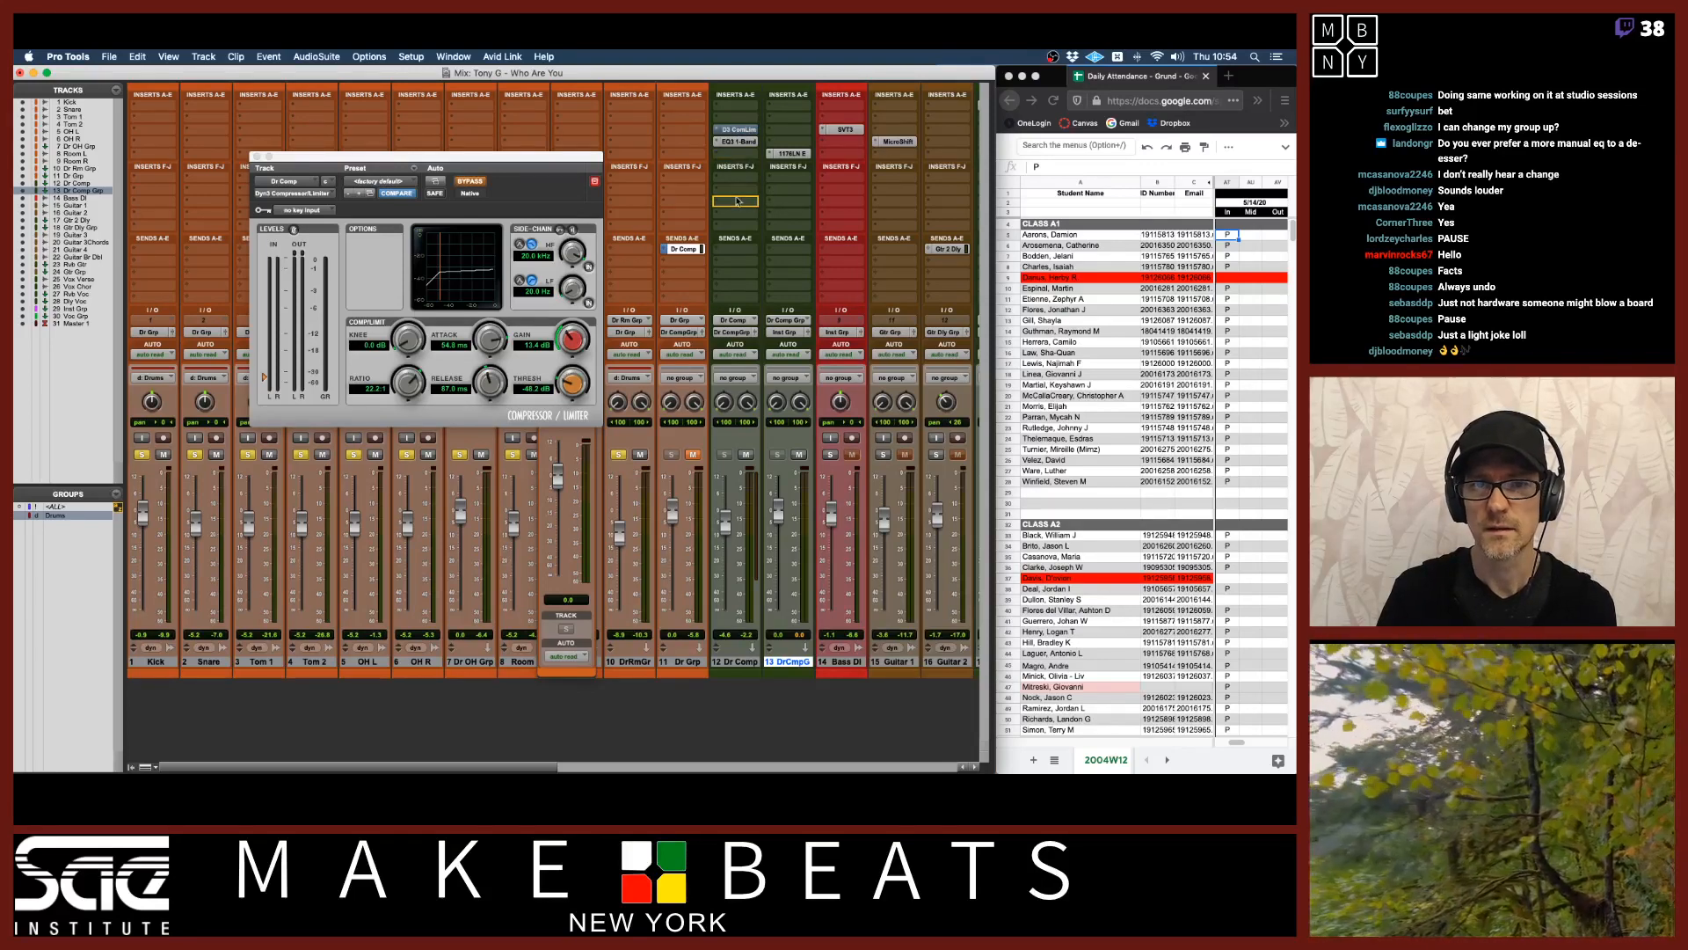
pyautogui.moveTo(739, 202); pyautogui.dragTo(738, 202)
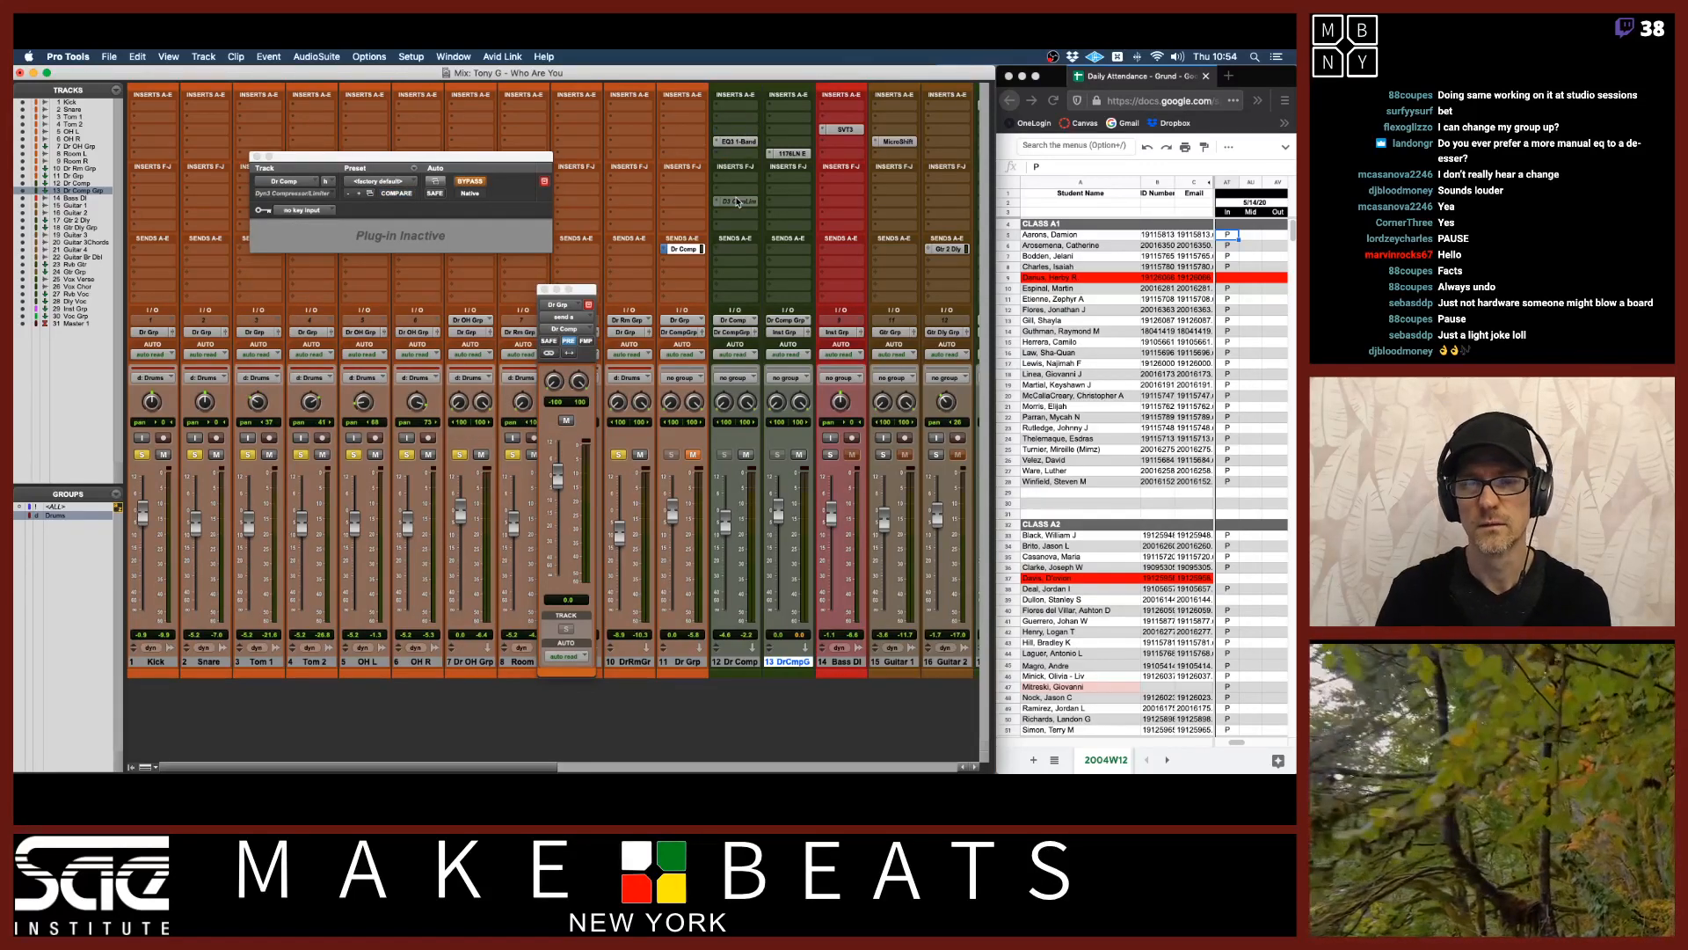
pyautogui.click(737, 130)
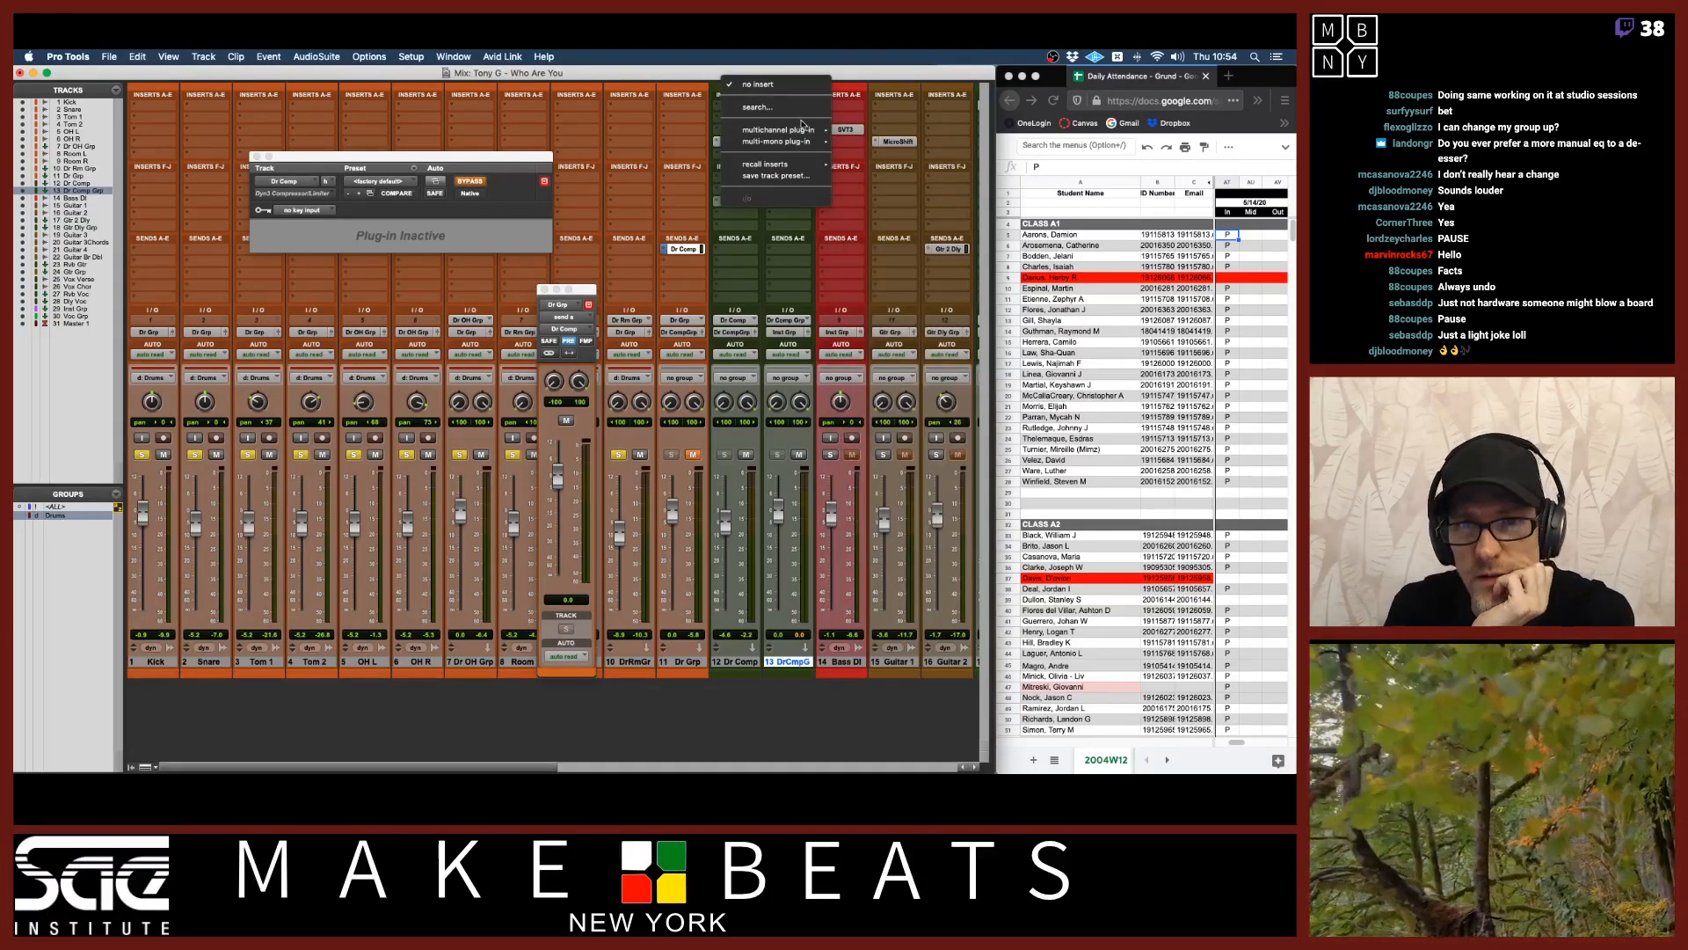
pyautogui.moveTo(798, 130)
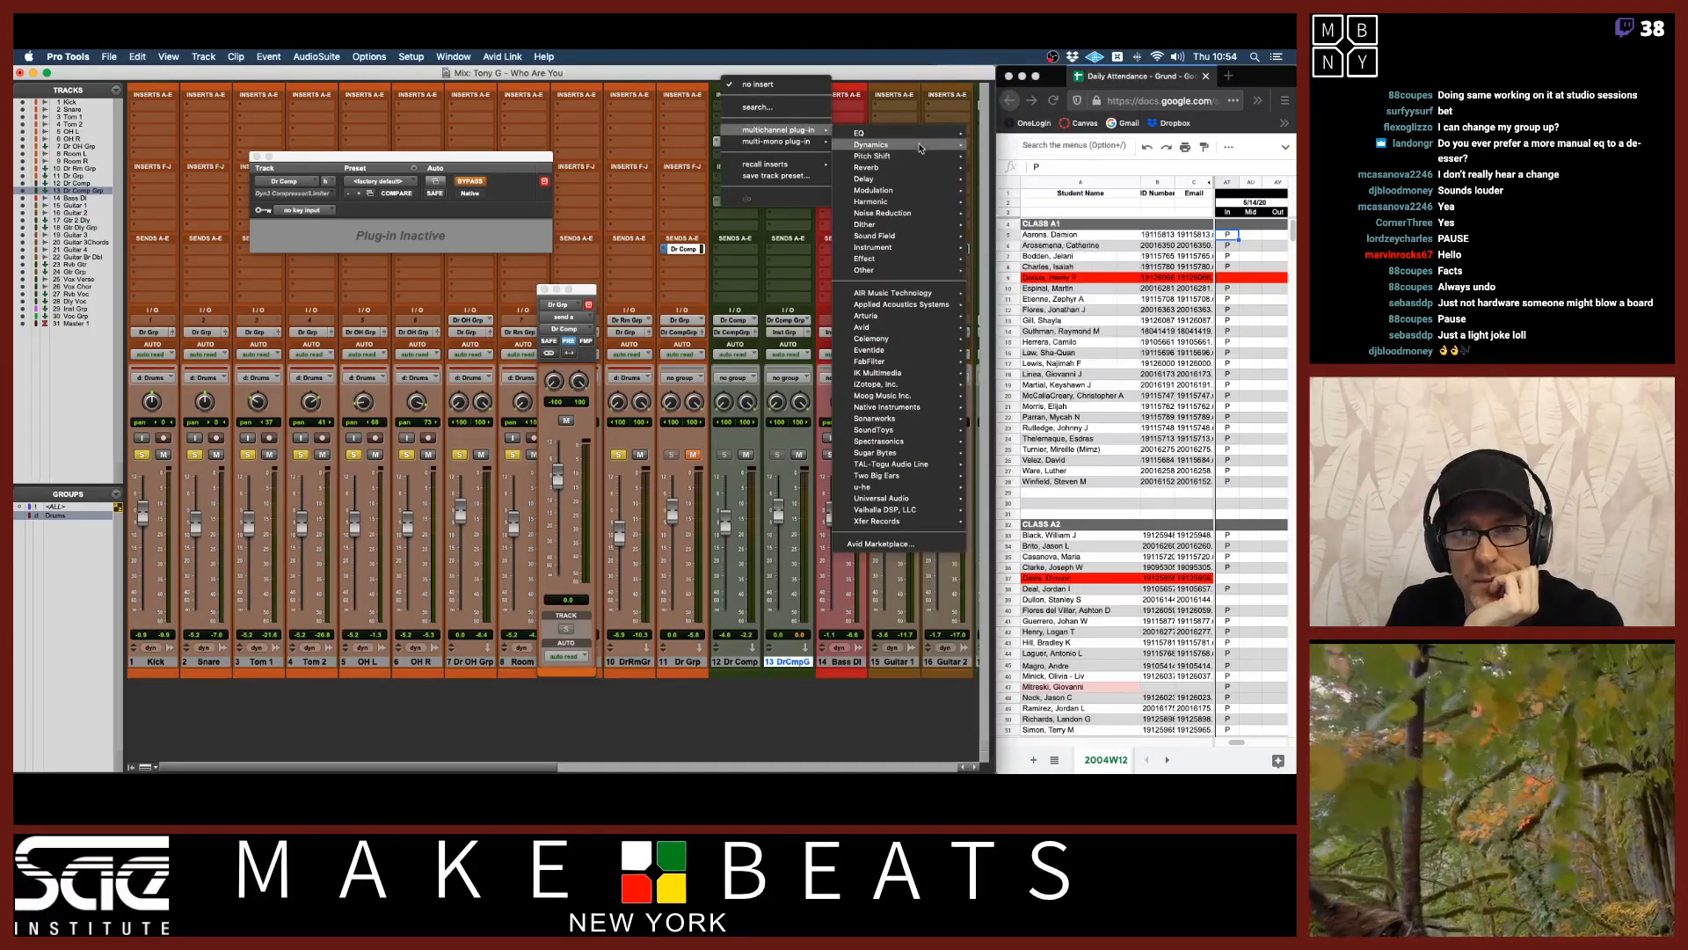
pyautogui.moveTo(919, 146)
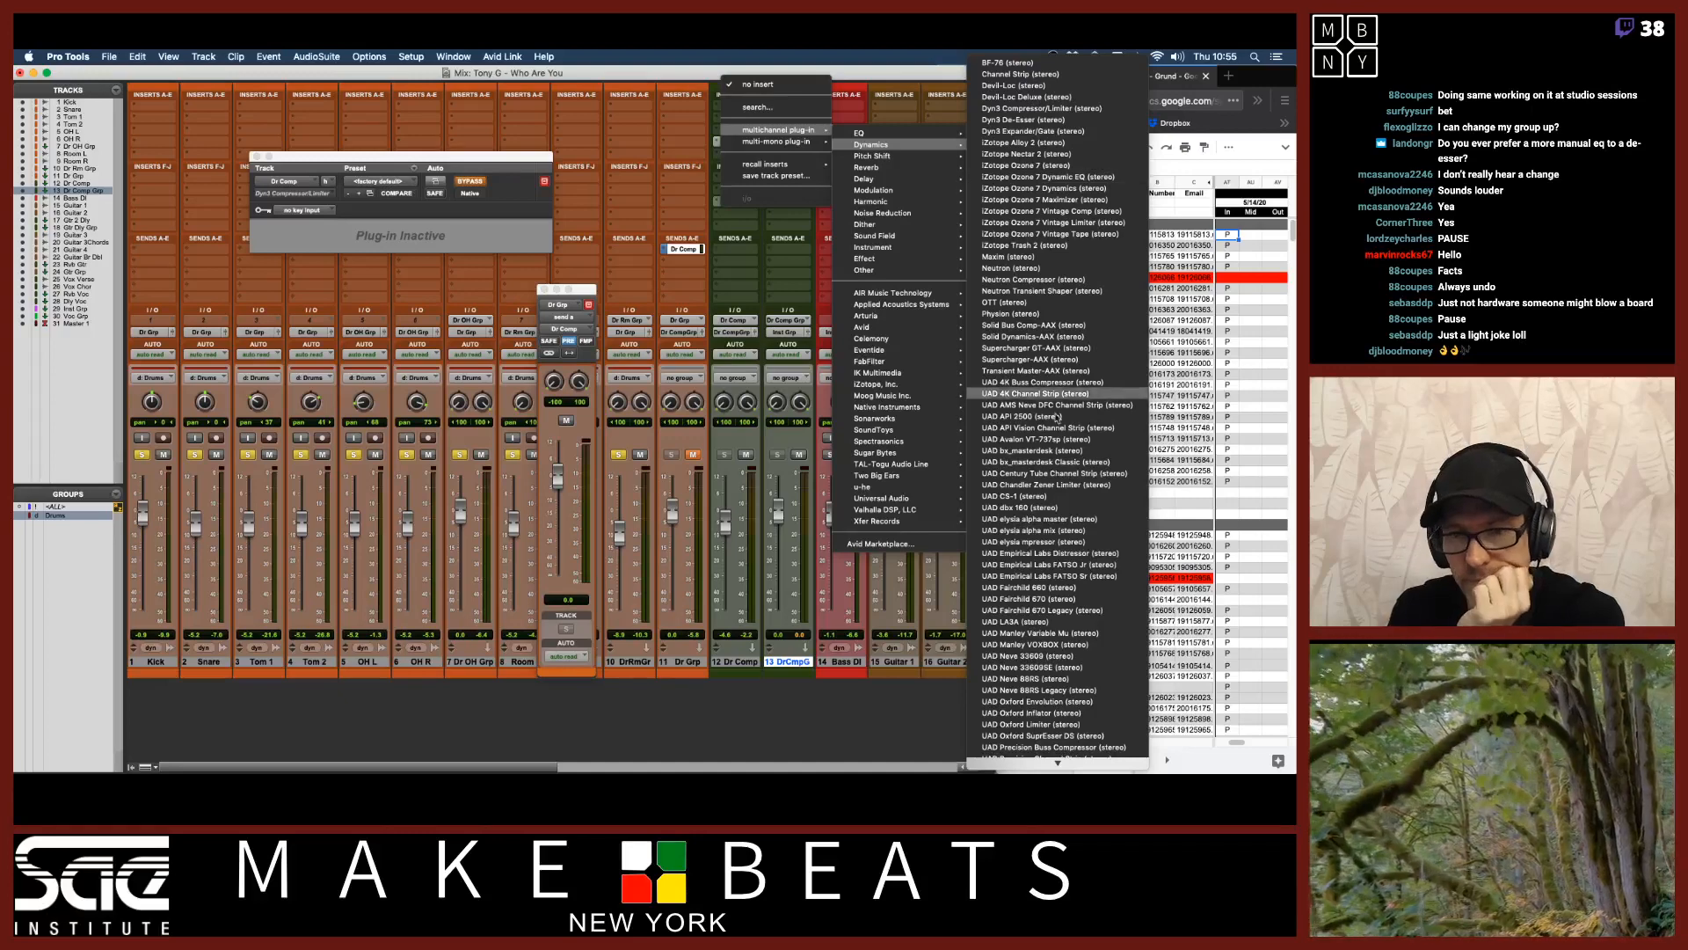
pyautogui.scroll(-4, 1074, 515)
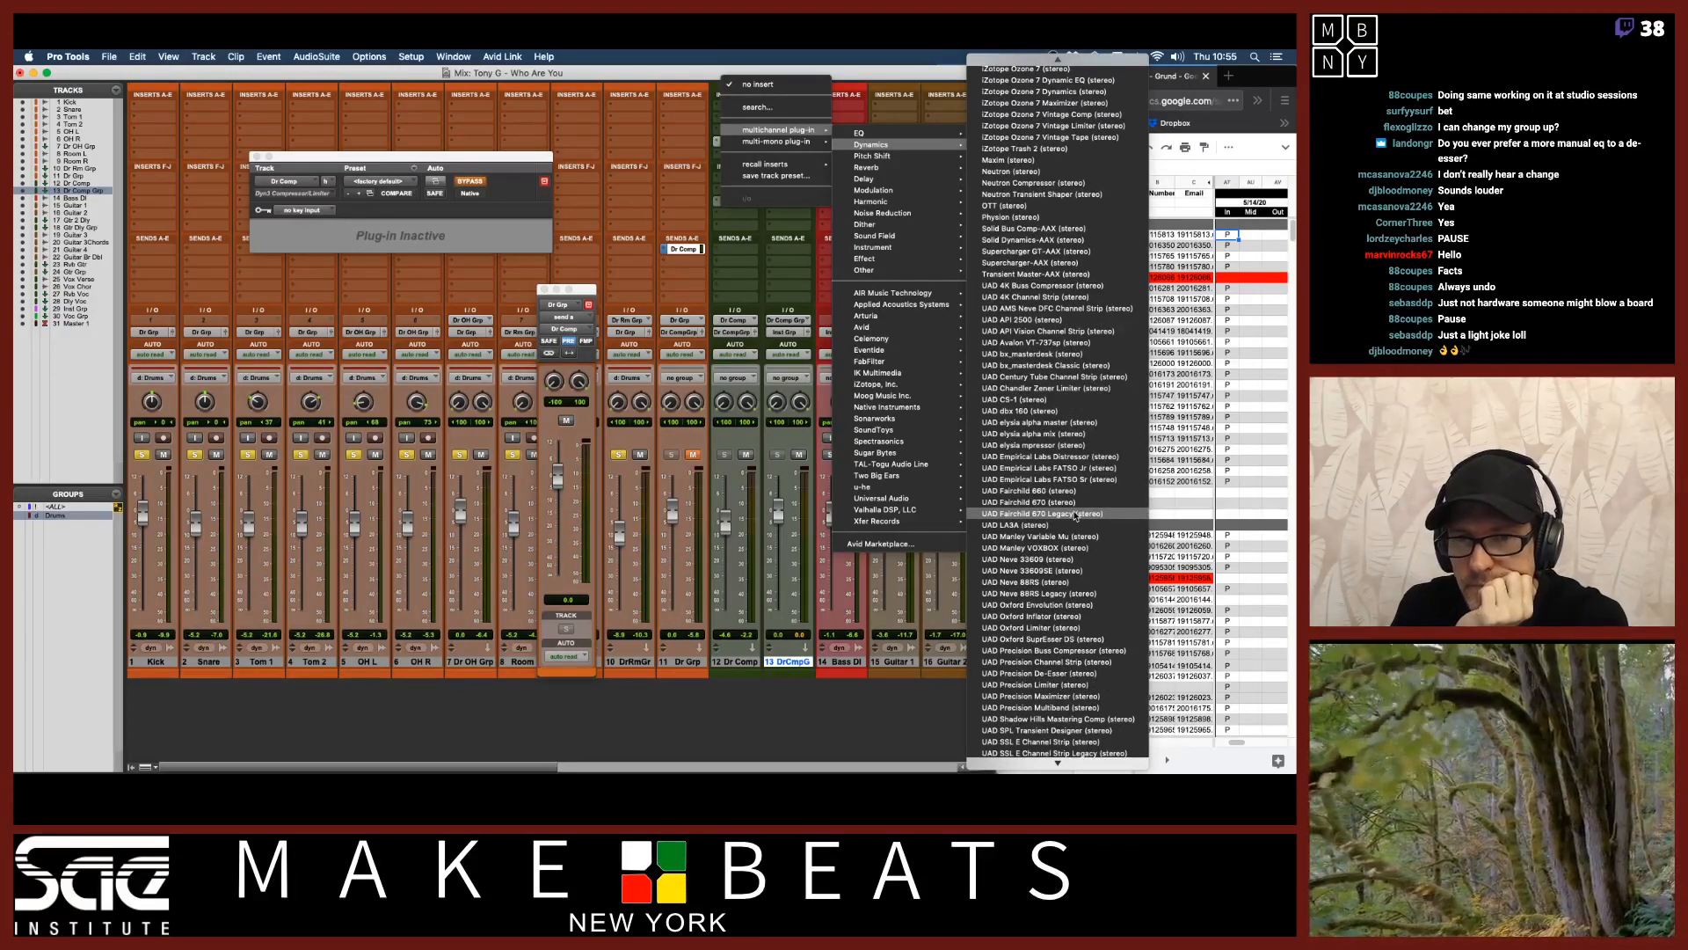
pyautogui.scroll(-10, 1075, 515)
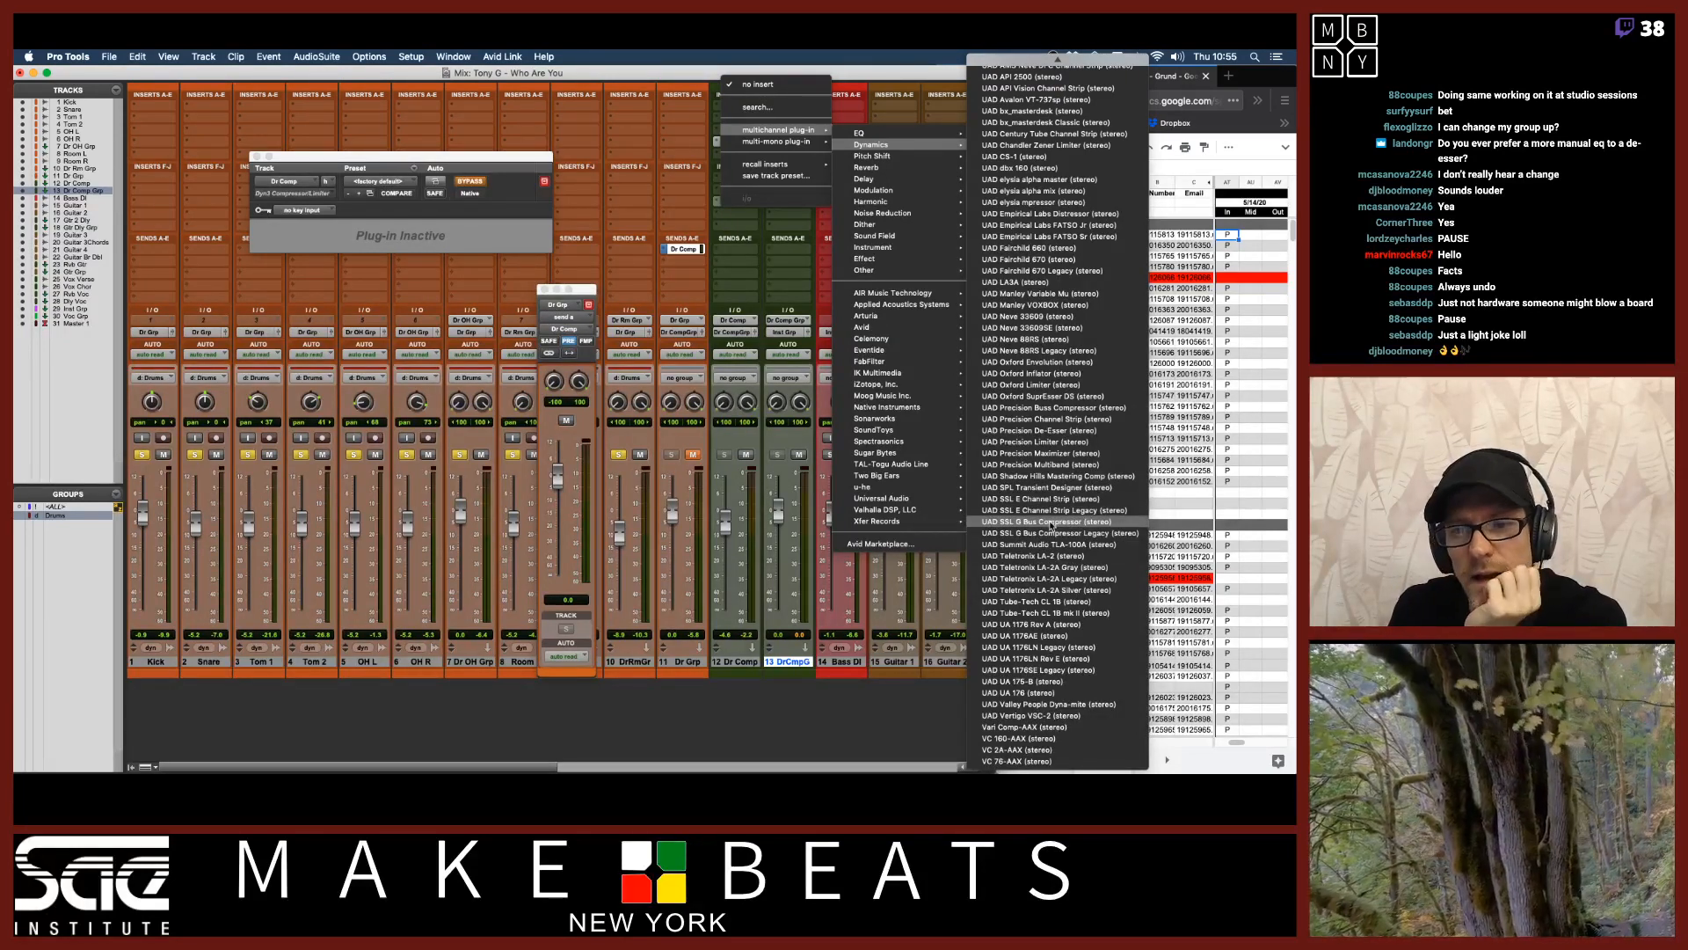
pyautogui.click(1052, 522)
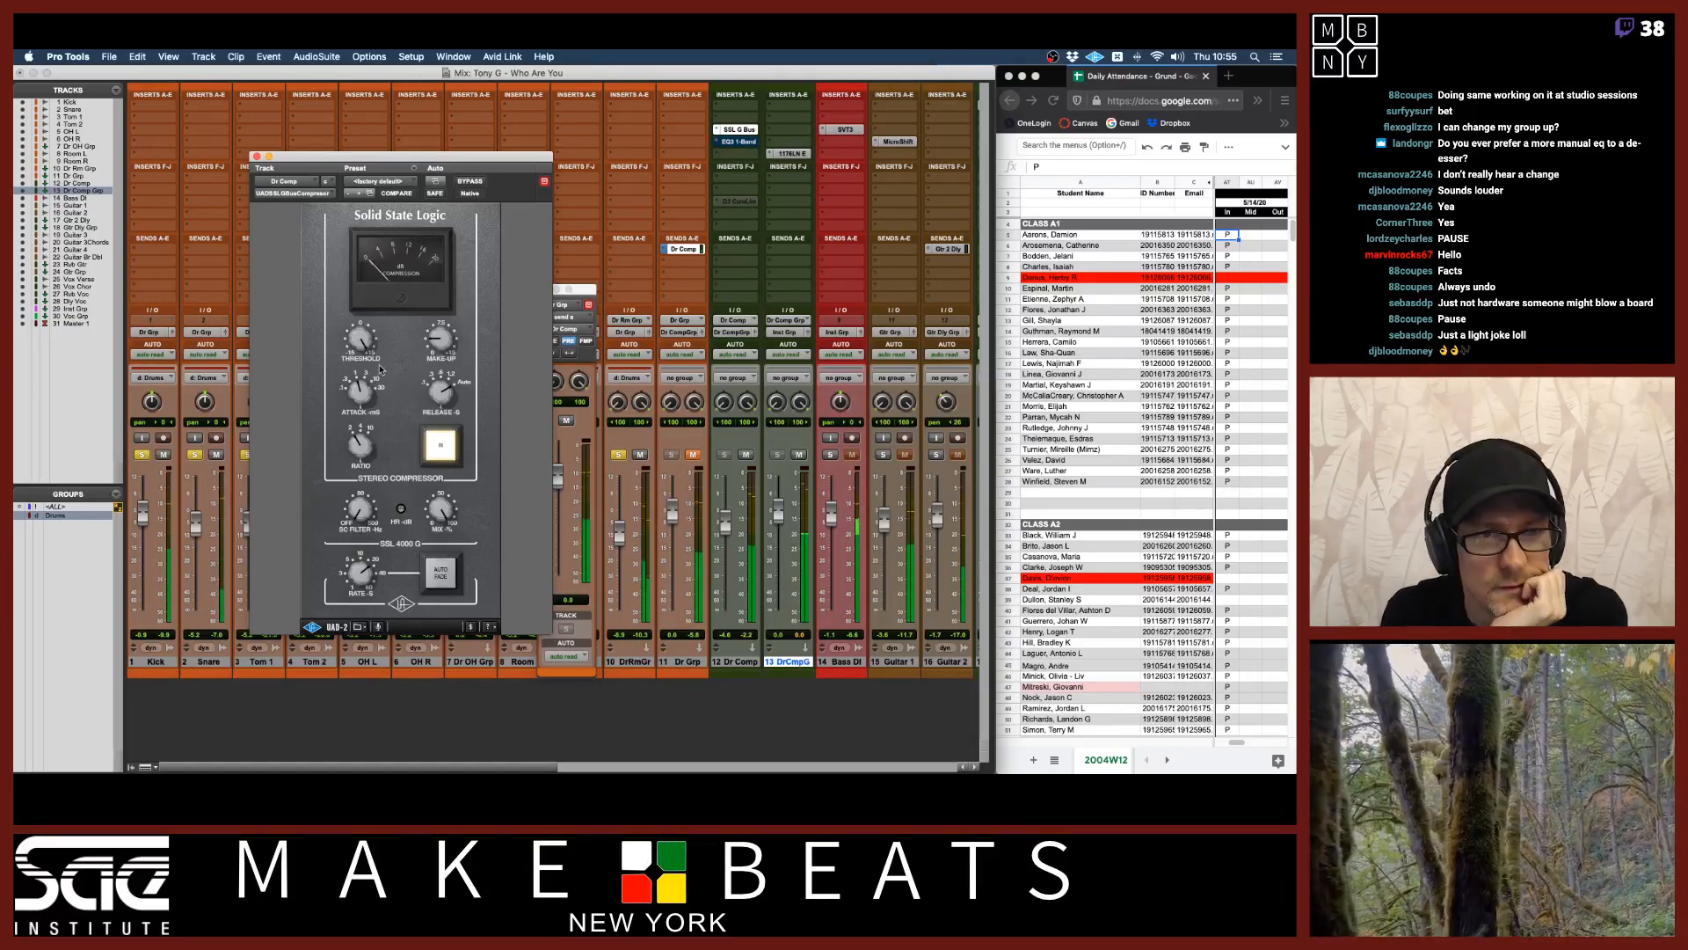
# Lower the G Bus compressor's threshold and attack, and raise the Dr Grp send level to Dr Comp.
pyautogui.moveTo(365, 341); pyautogui.dragTo(376, 464)
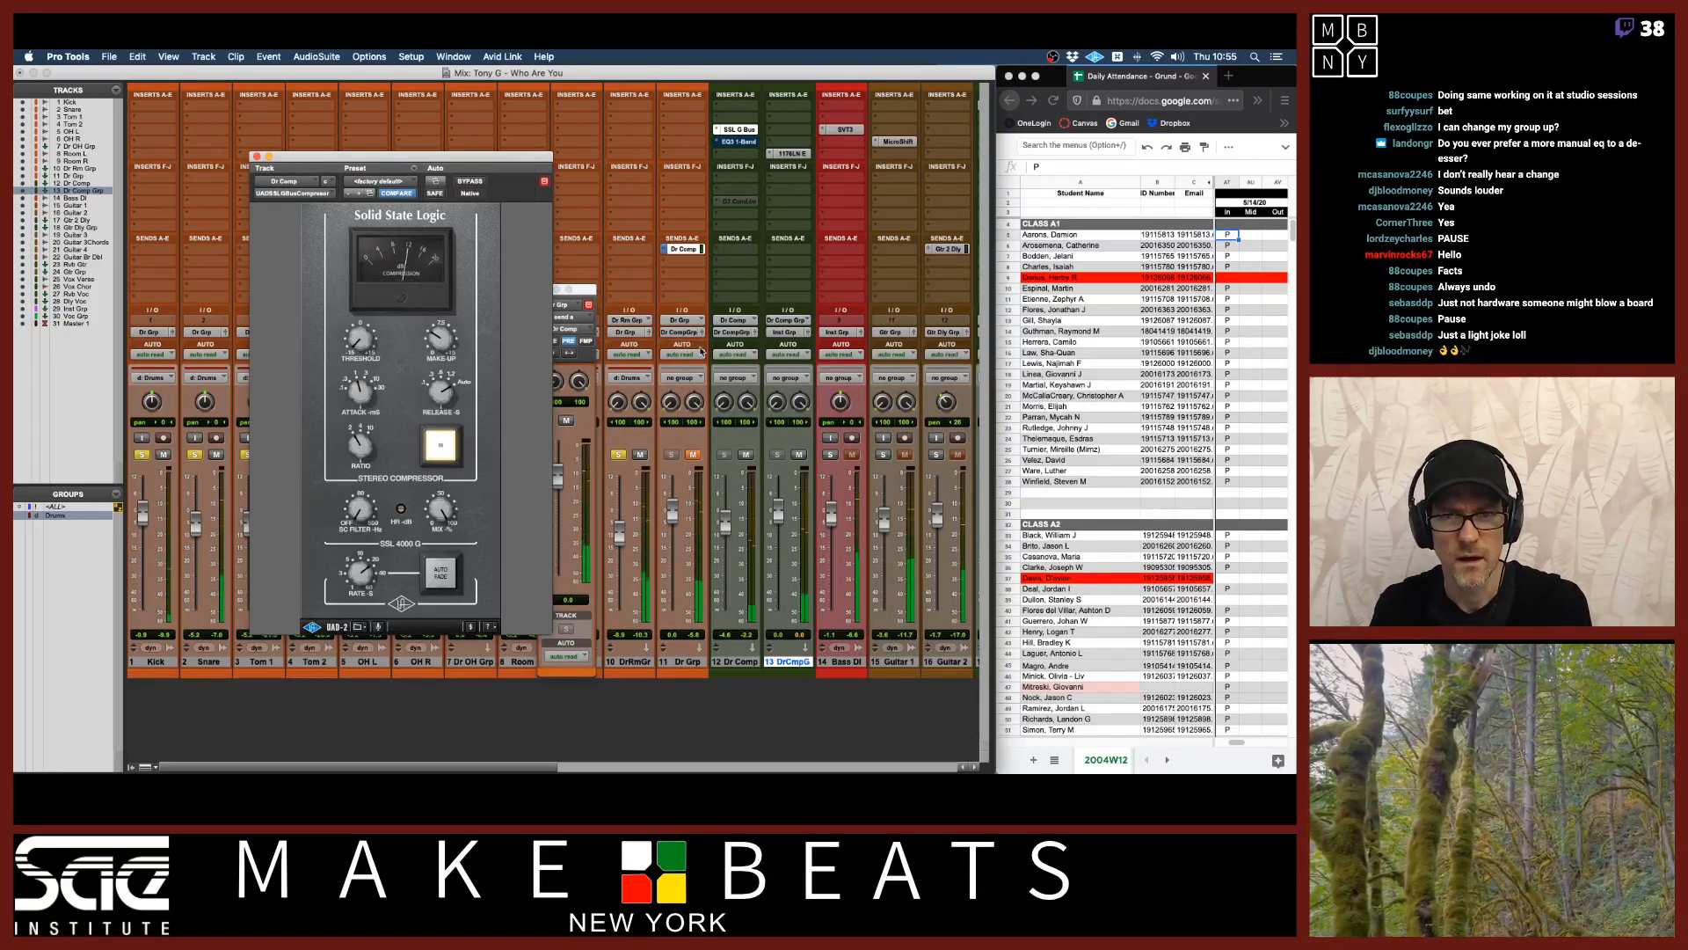
pyautogui.click(682, 249)
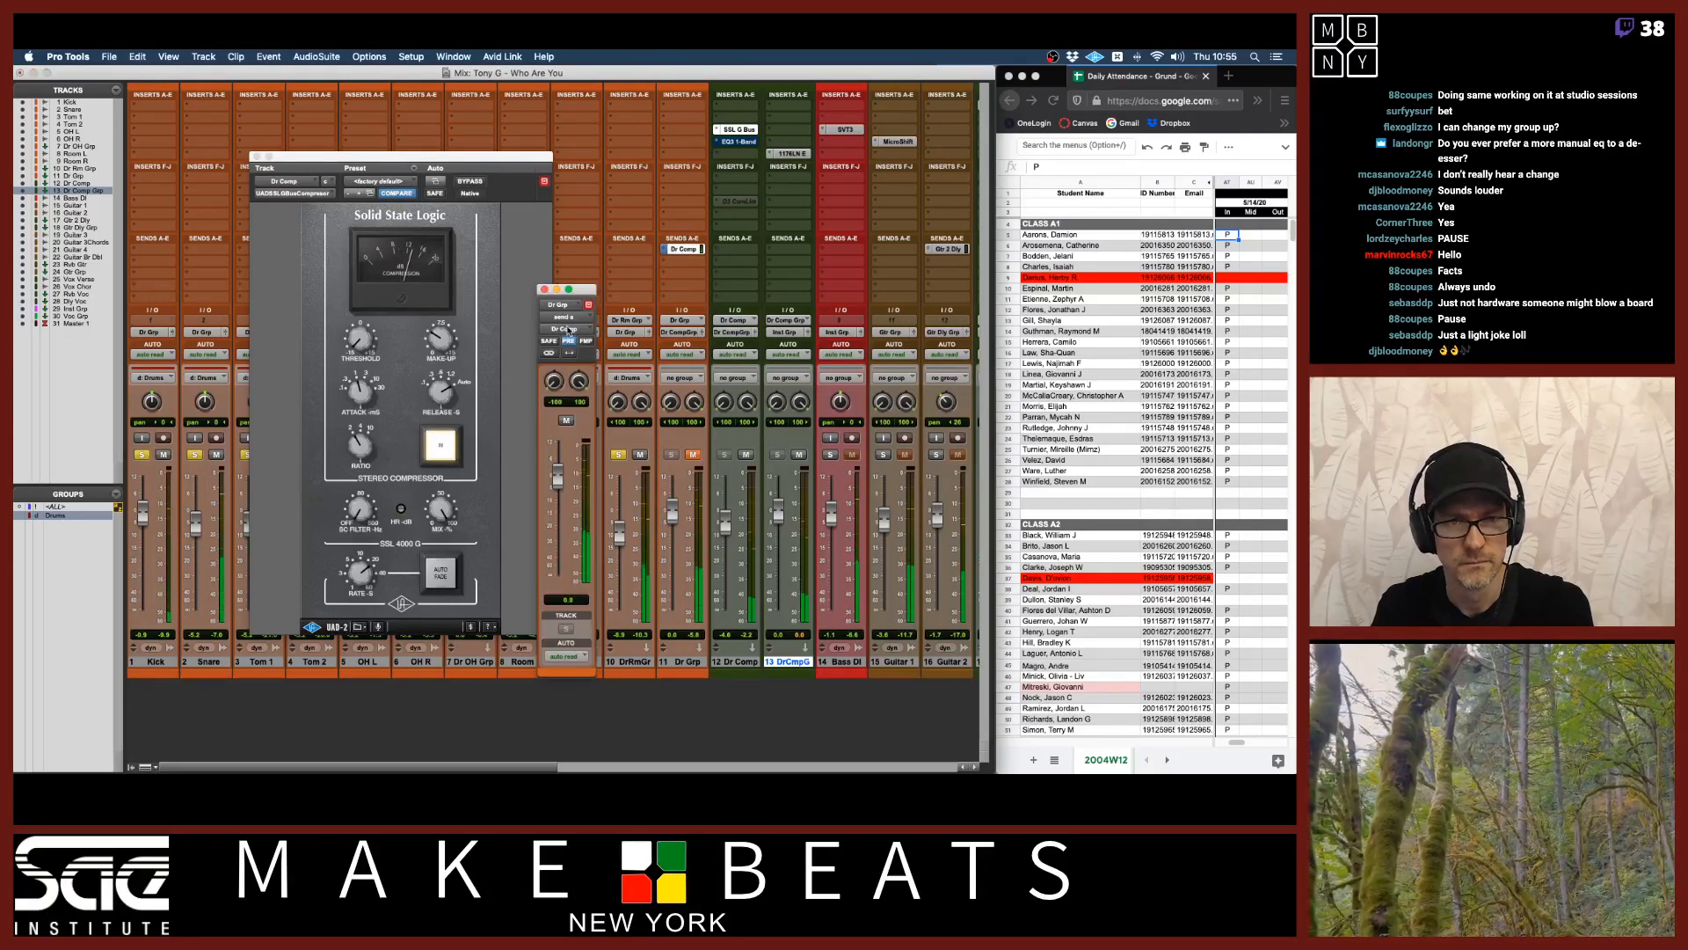
pyautogui.moveTo(563, 484); pyautogui.dragTo(559, 453)
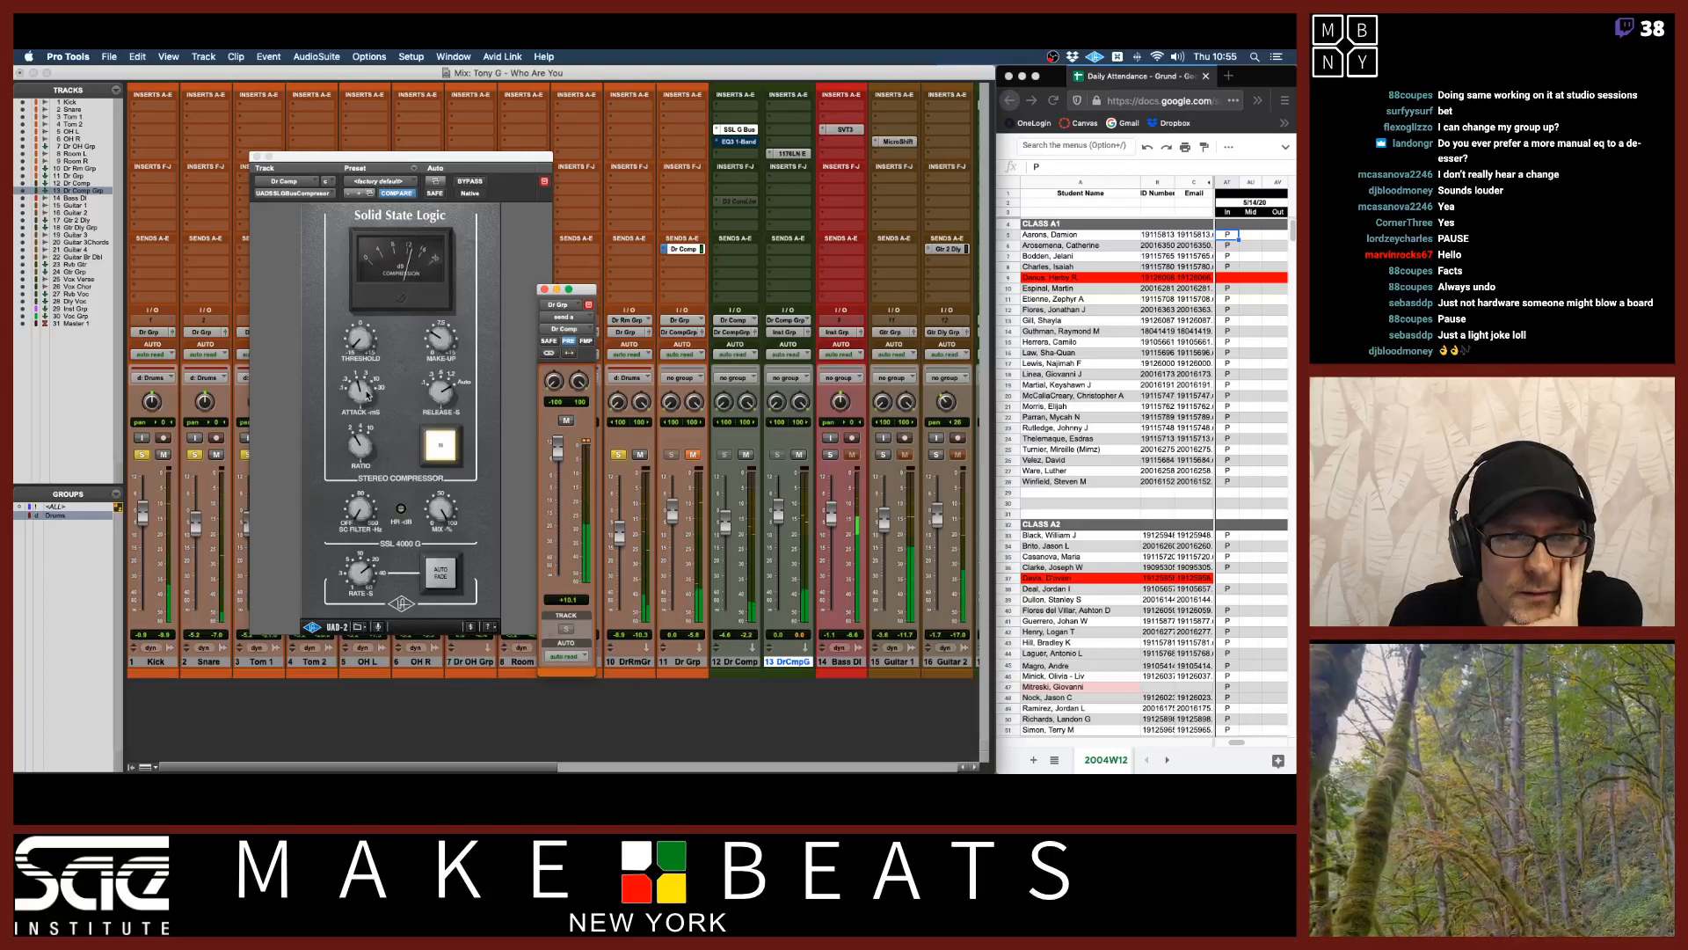
pyautogui.click(367, 382)
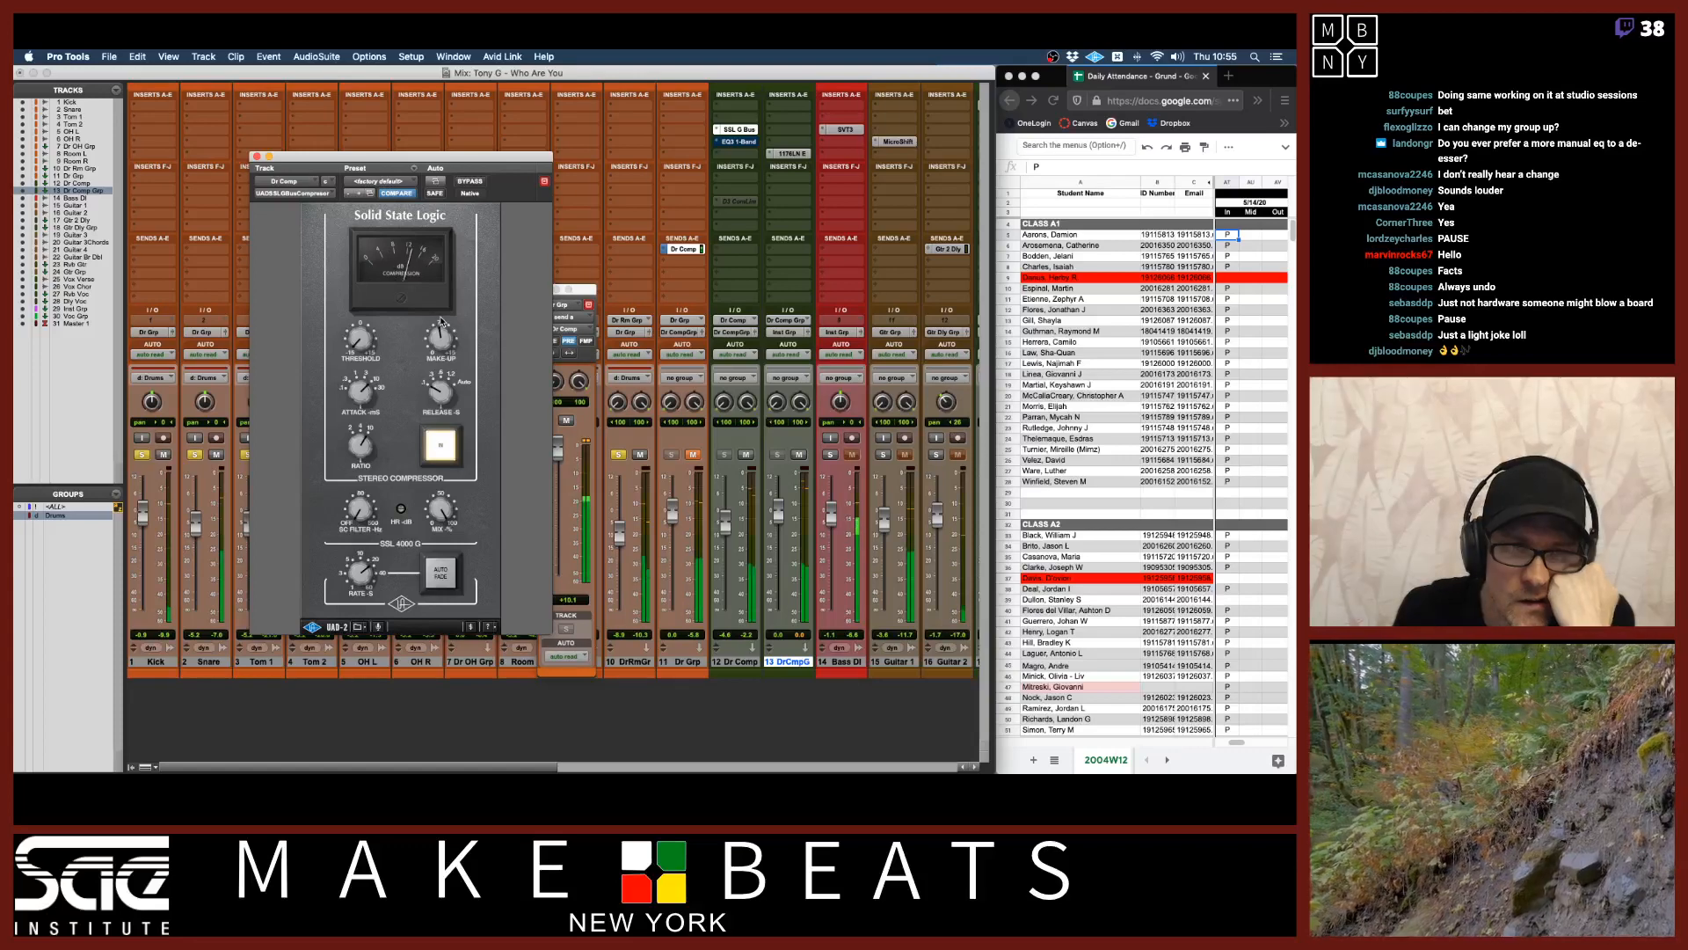
# Toggle the Dr Grp mute and raise the Dr Comp fader slightly.
pyautogui.click(693, 455)
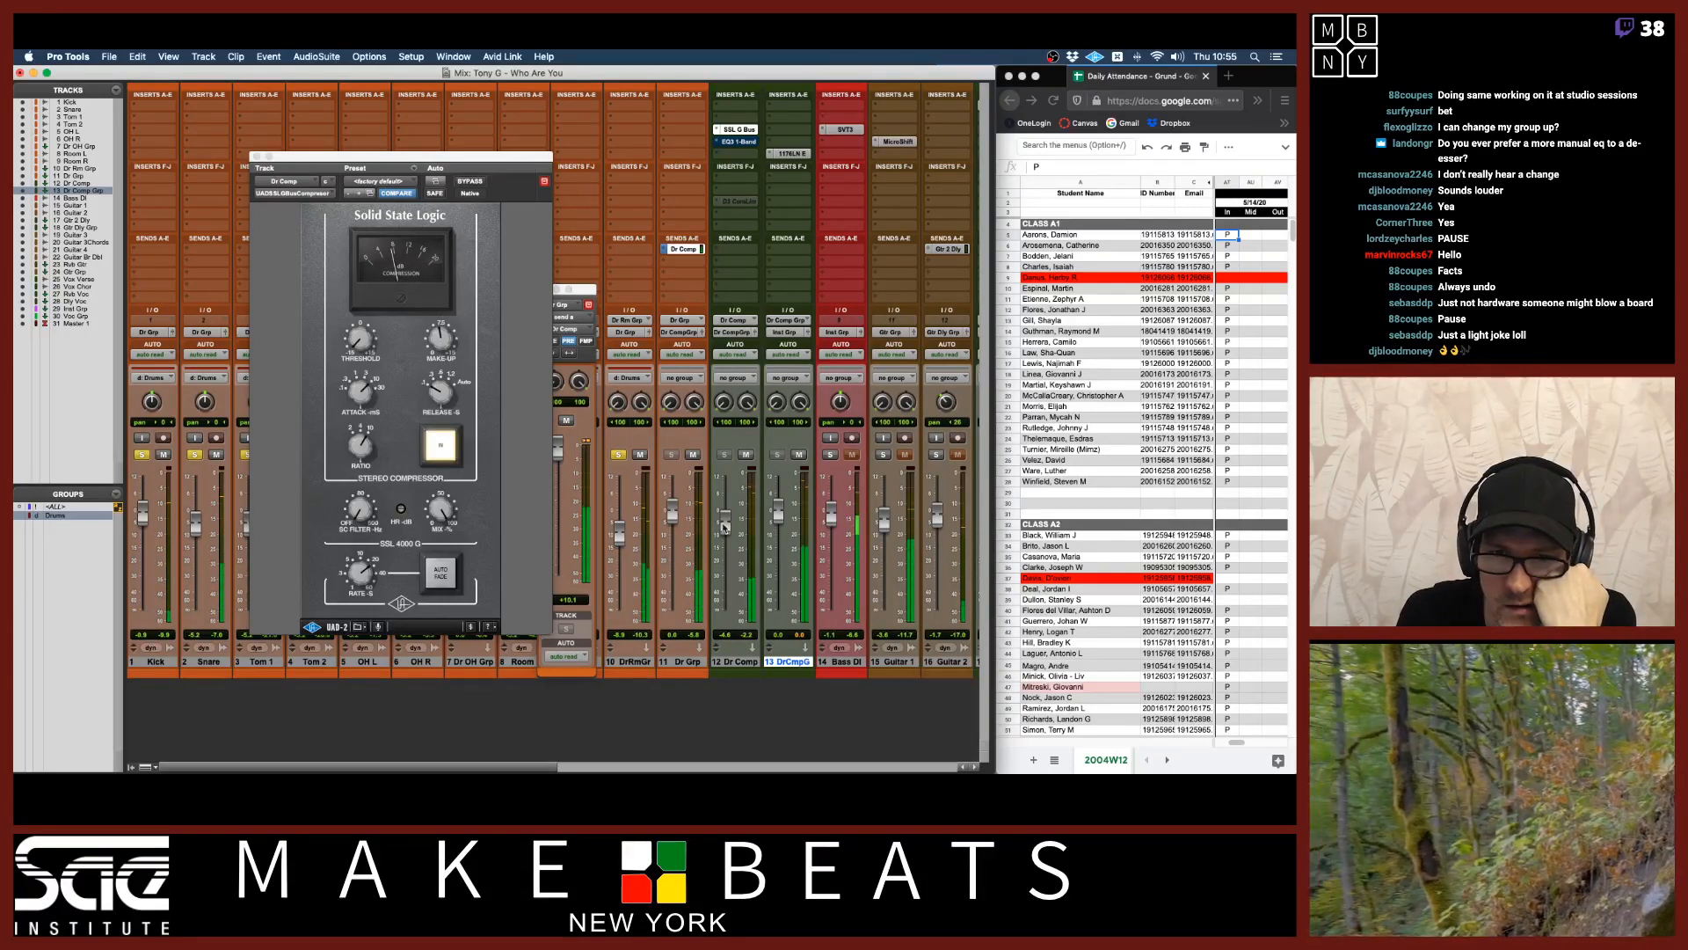
pyautogui.moveTo(725, 525); pyautogui.dragTo(723, 523)
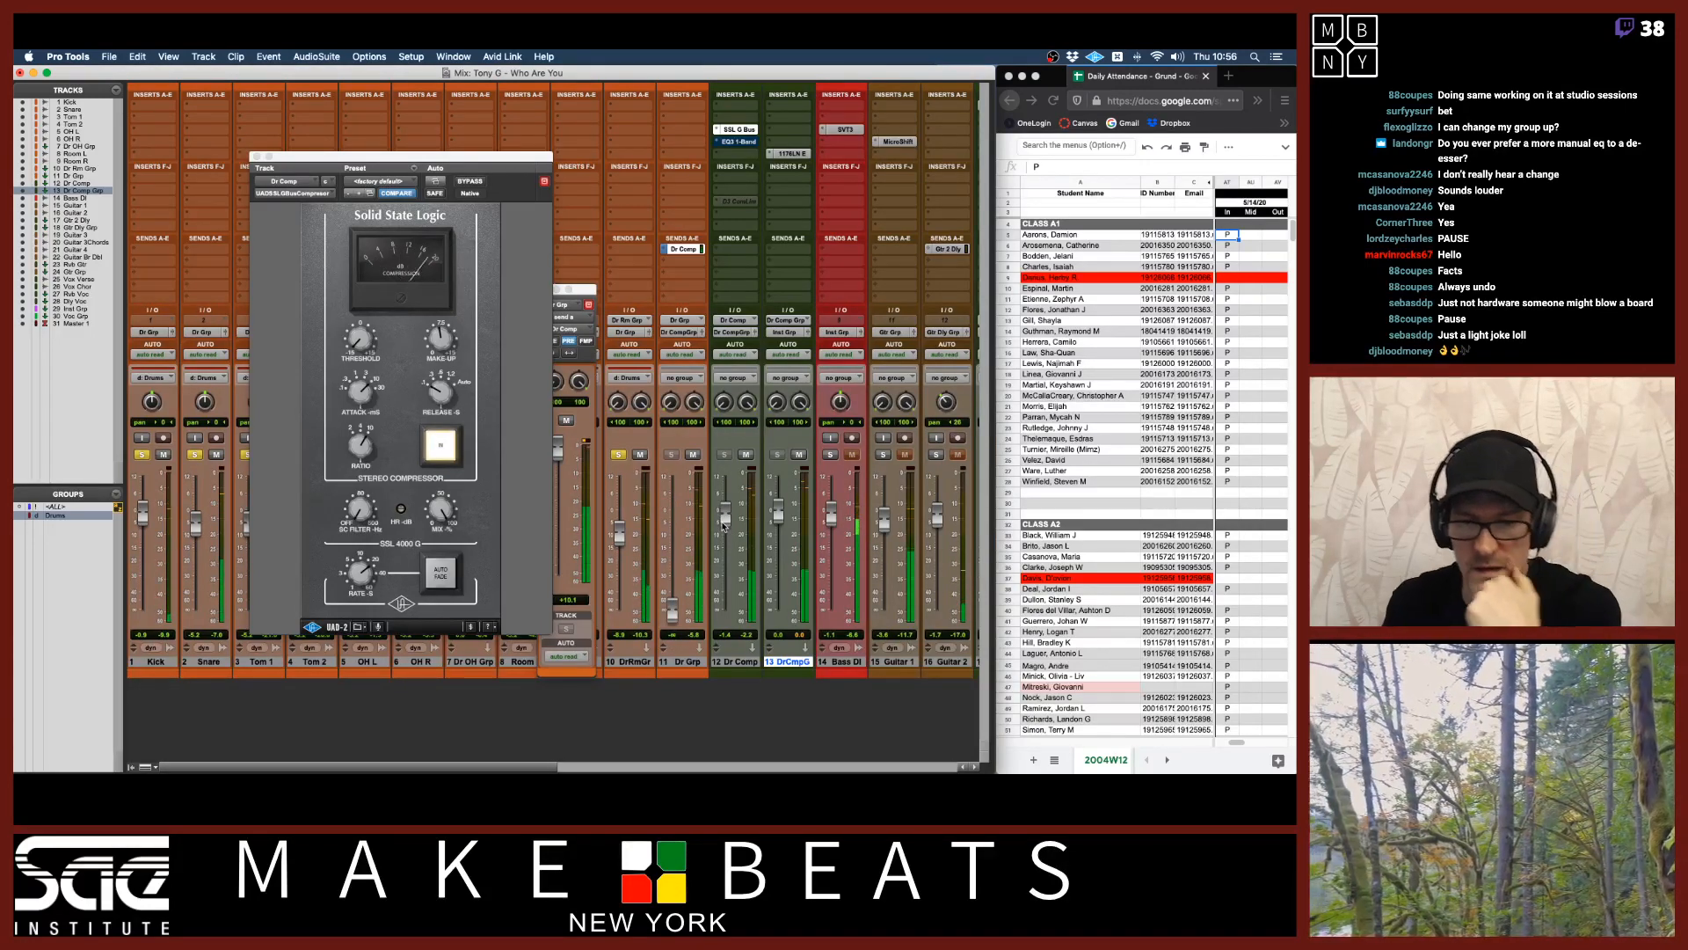
pyautogui.moveTo(672, 613); pyautogui.dragTo(726, 535)
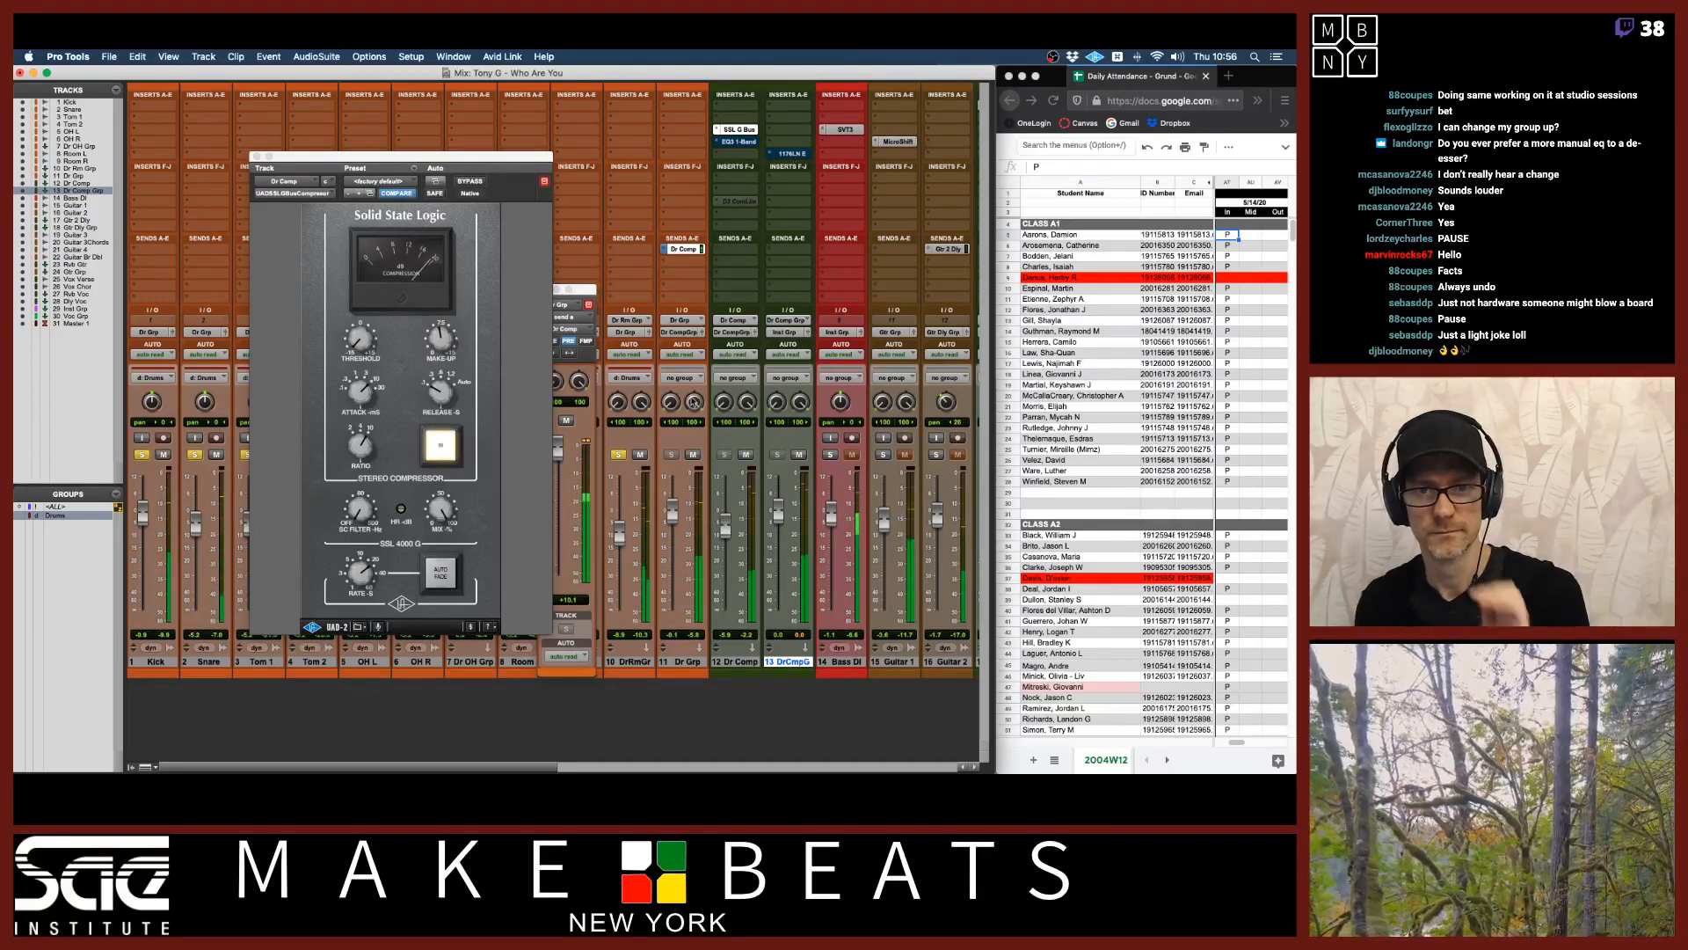
pyautogui.moveTo(725, 528); pyautogui.dragTo(725, 516)
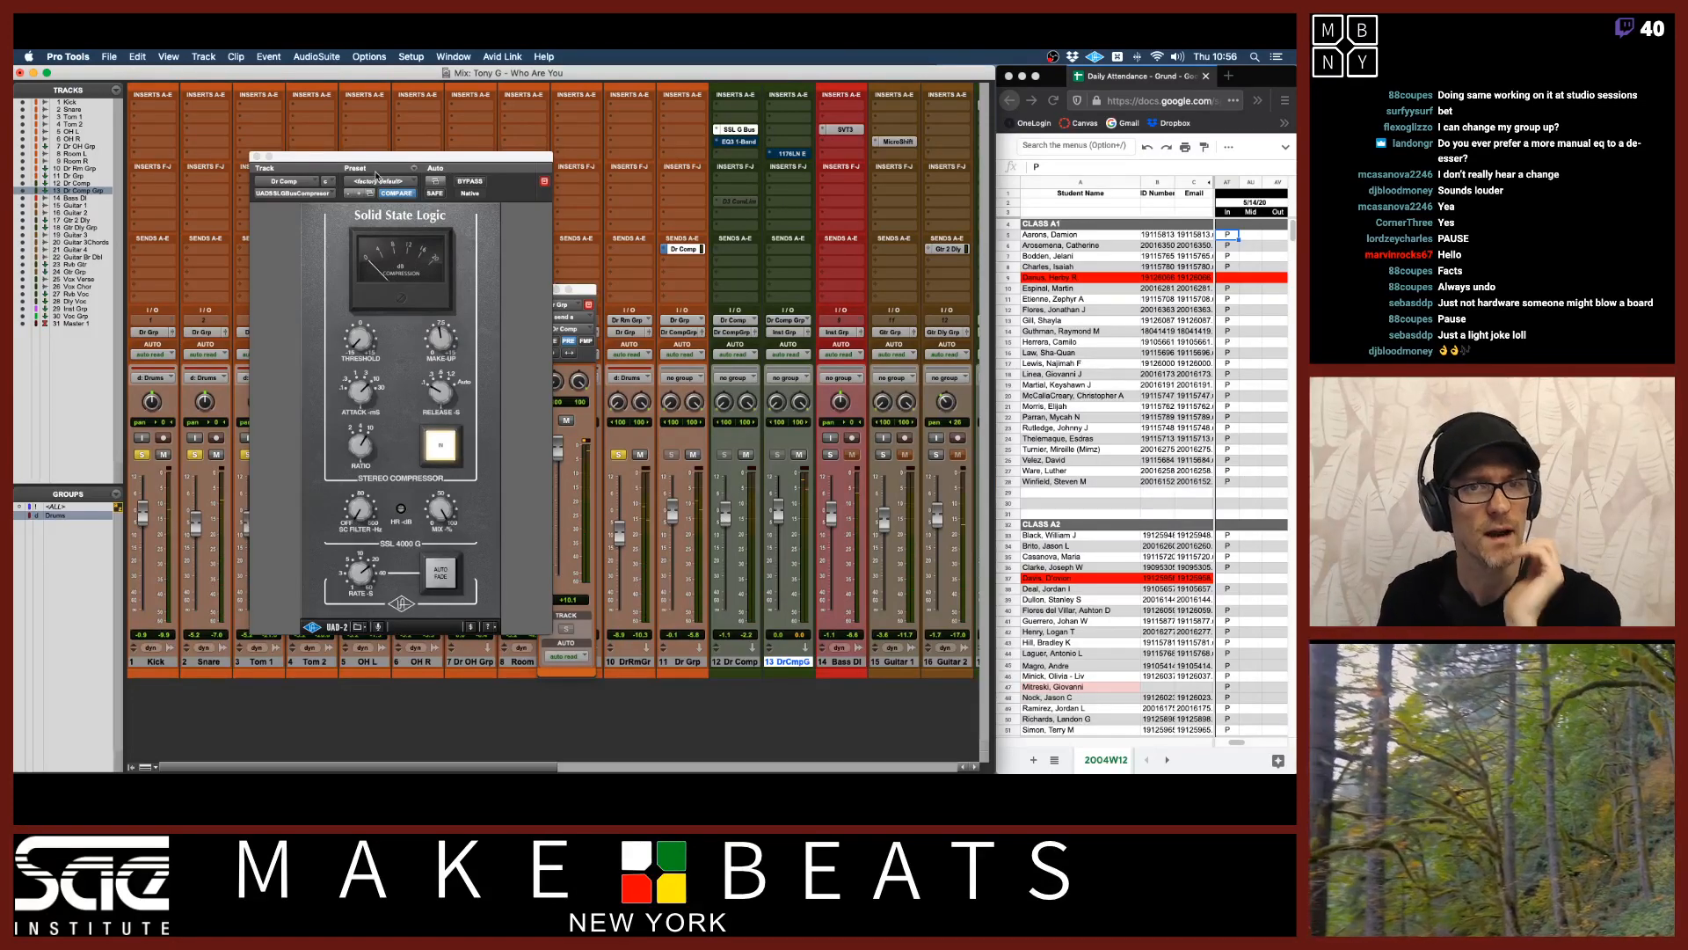
# Swap the G Bus compressor on Dr Comp for the UAD SSL E Channel Strip (stereo).
pyautogui.click(319, 195)
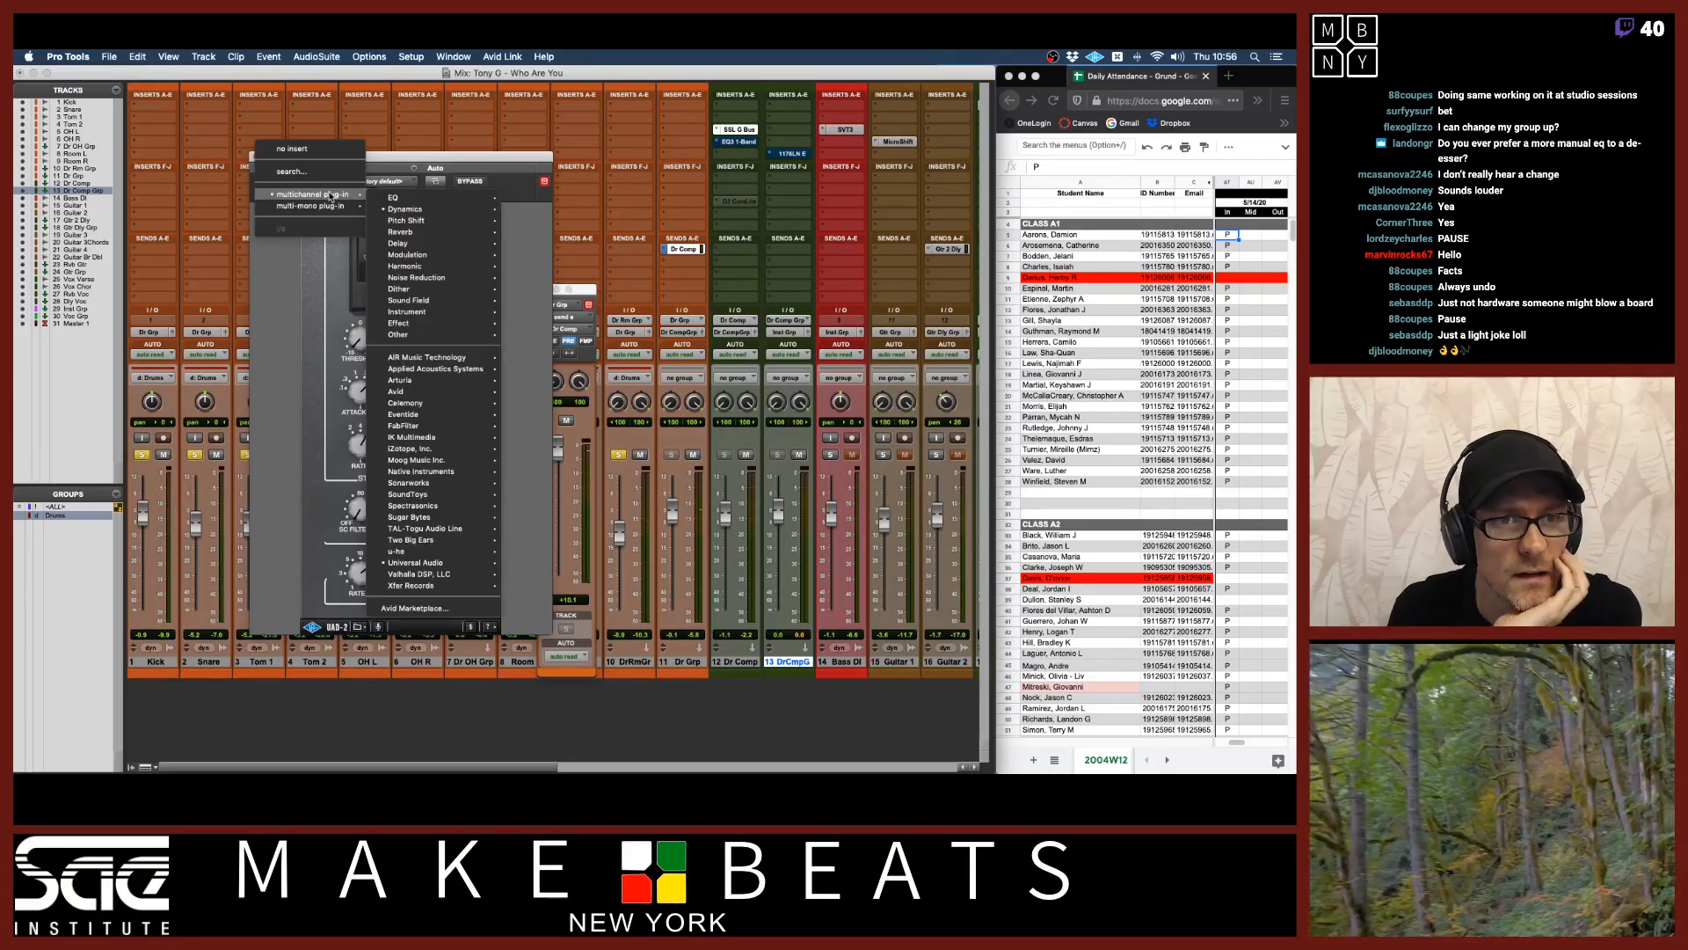
pyautogui.moveTo(307, 195)
pyautogui.moveTo(411, 211)
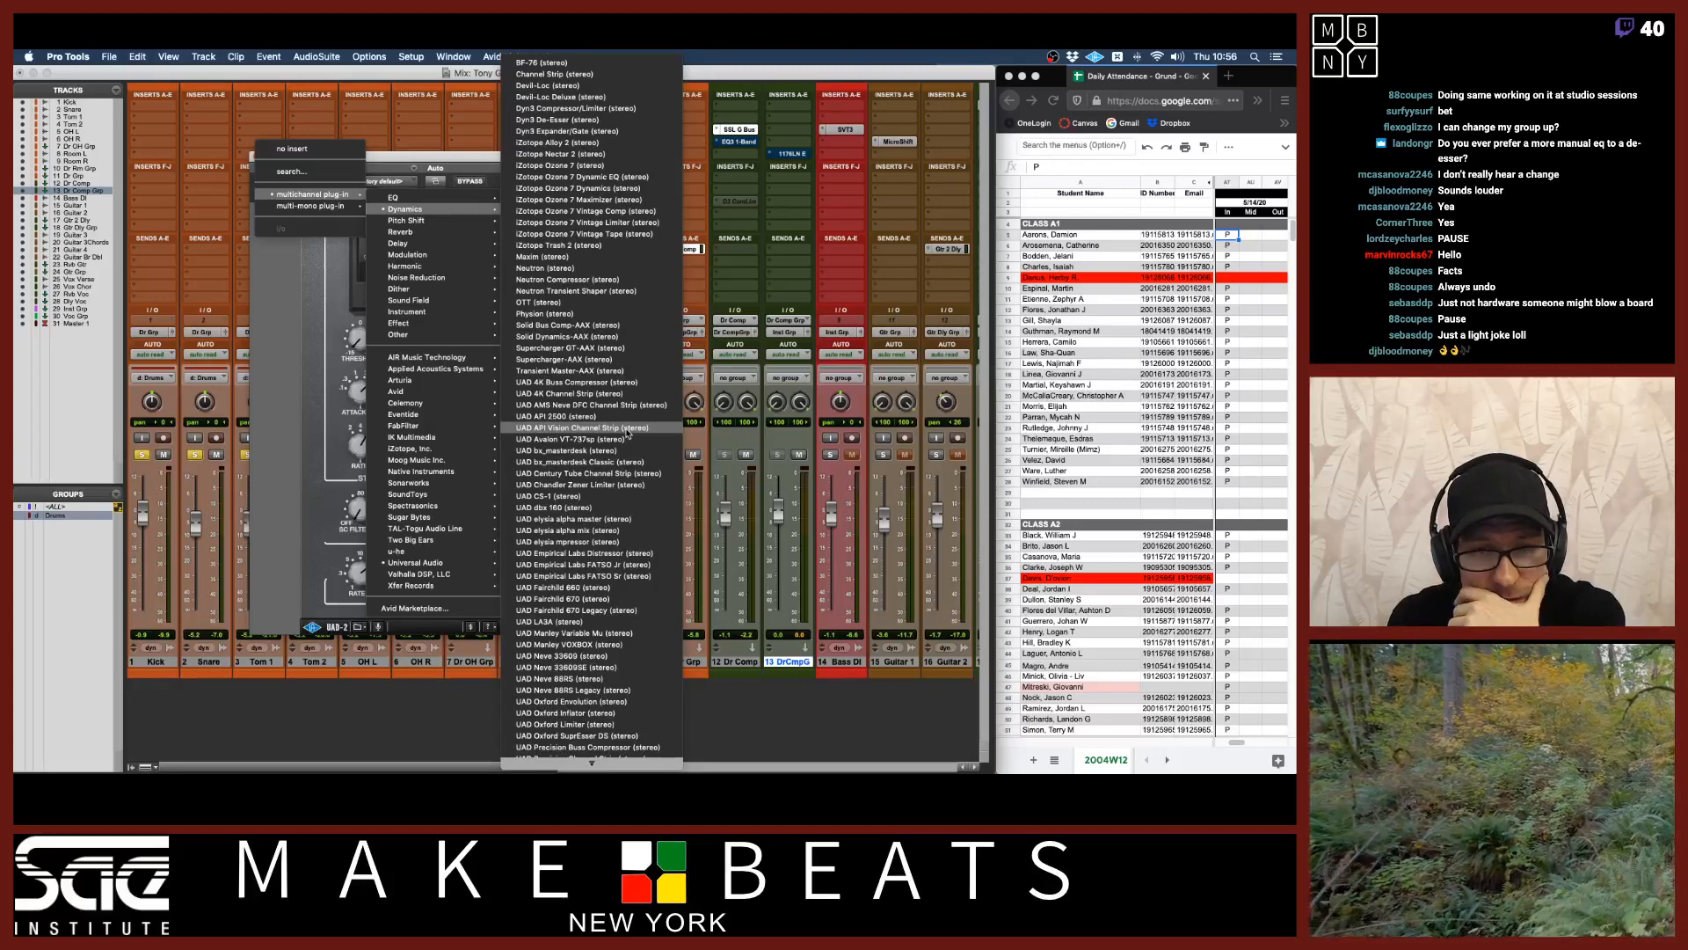
pyautogui.scroll(-5, 635, 584)
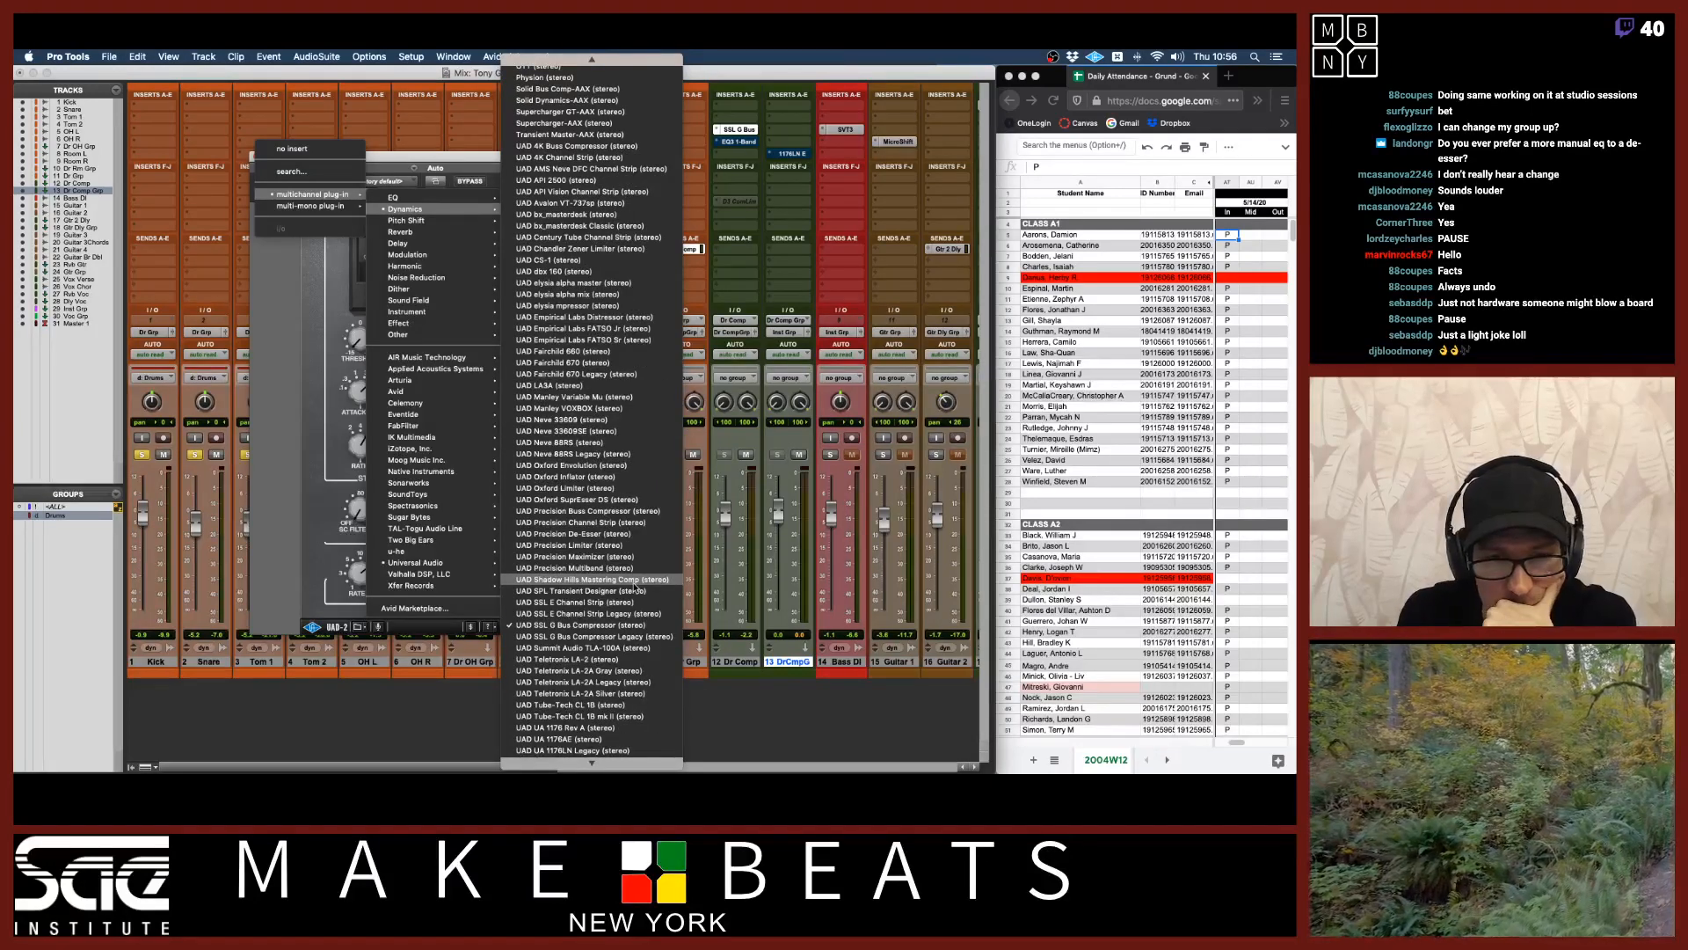
pyautogui.click(611, 601)
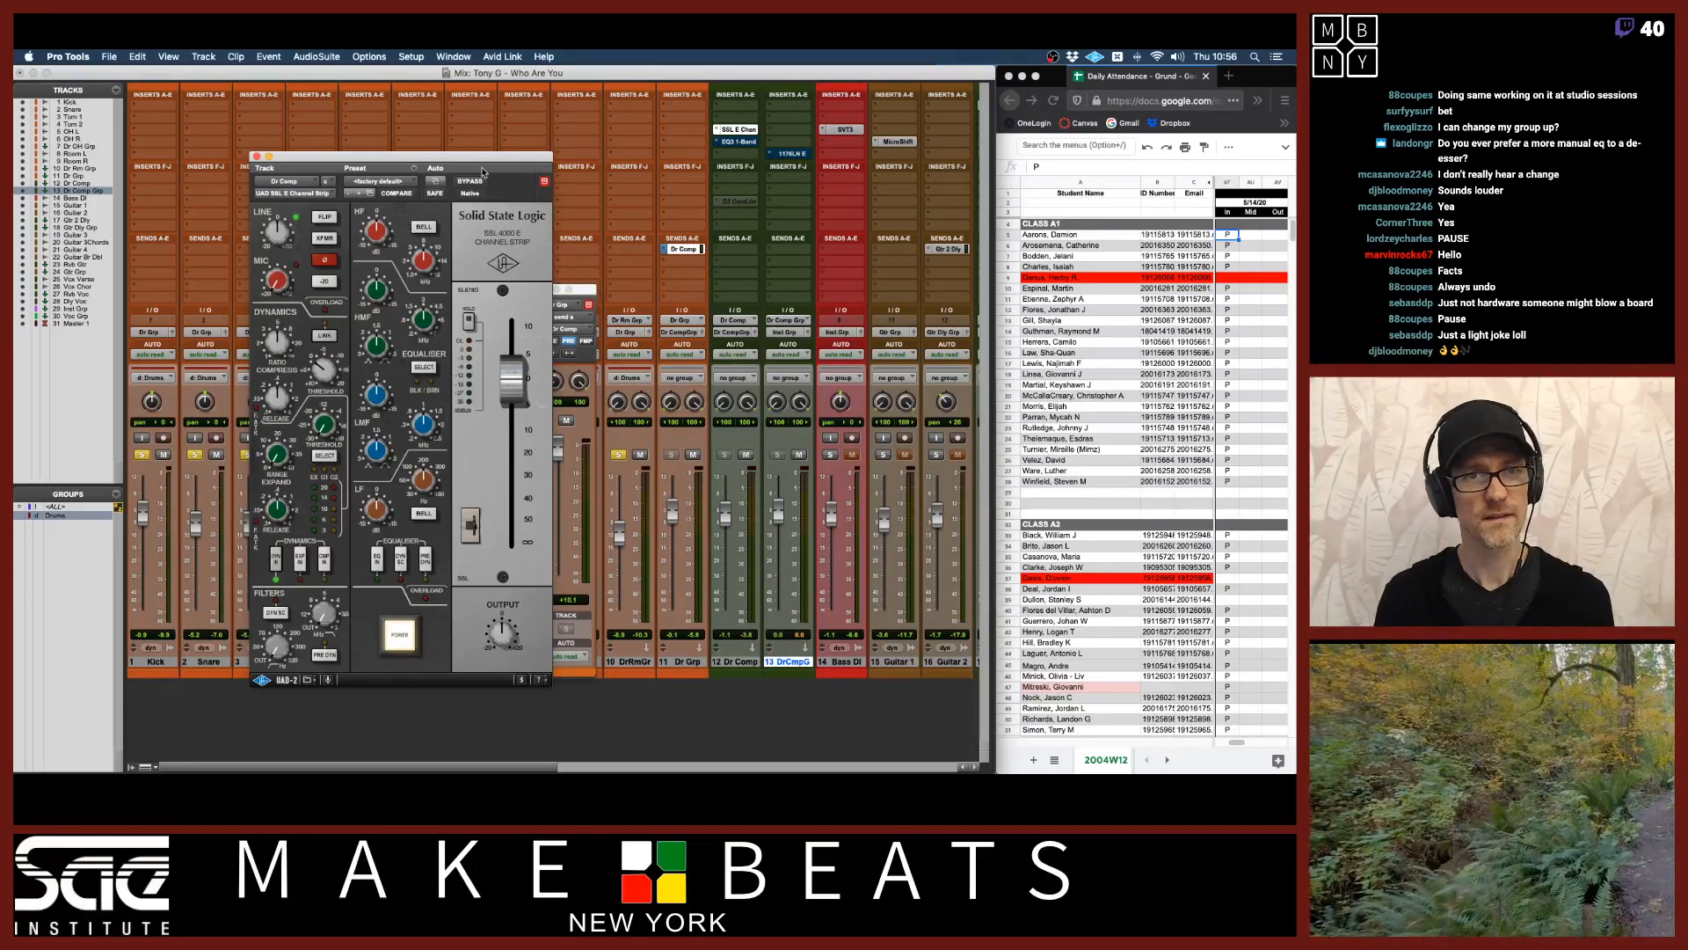
# Load the Wide Drum Buss preset on the SSL E Channel Strip.
pyautogui.moveTo(476, 160); pyautogui.dragTo(538, 143)
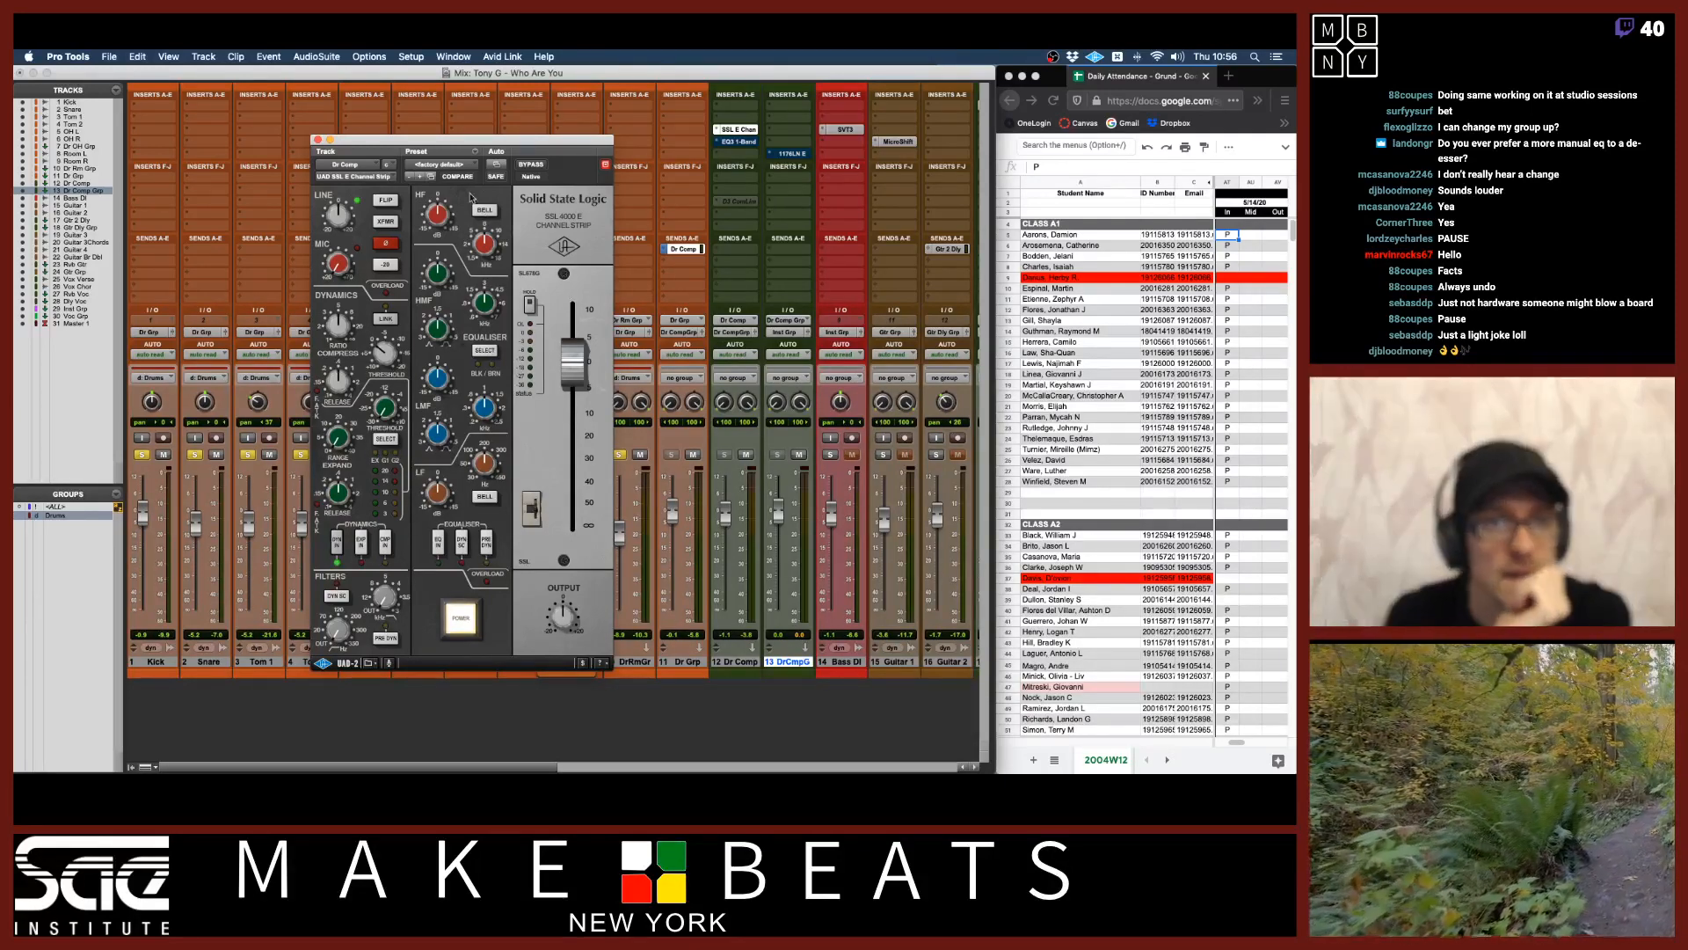
pyautogui.click(458, 166)
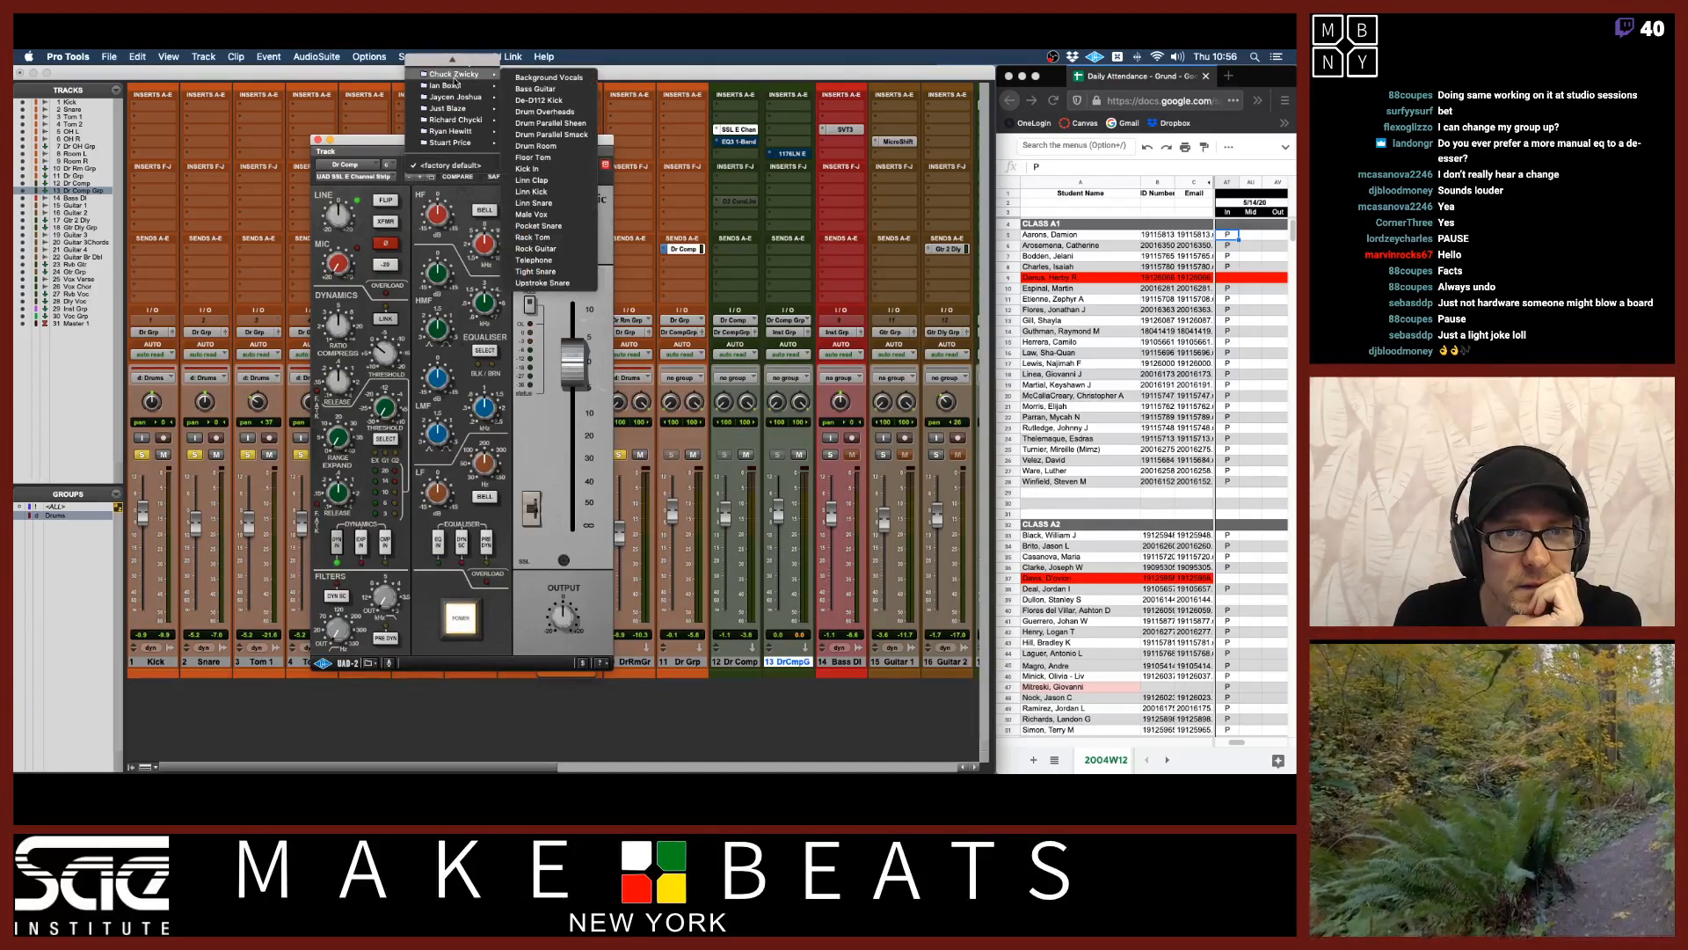
pyautogui.moveTo(465, 108)
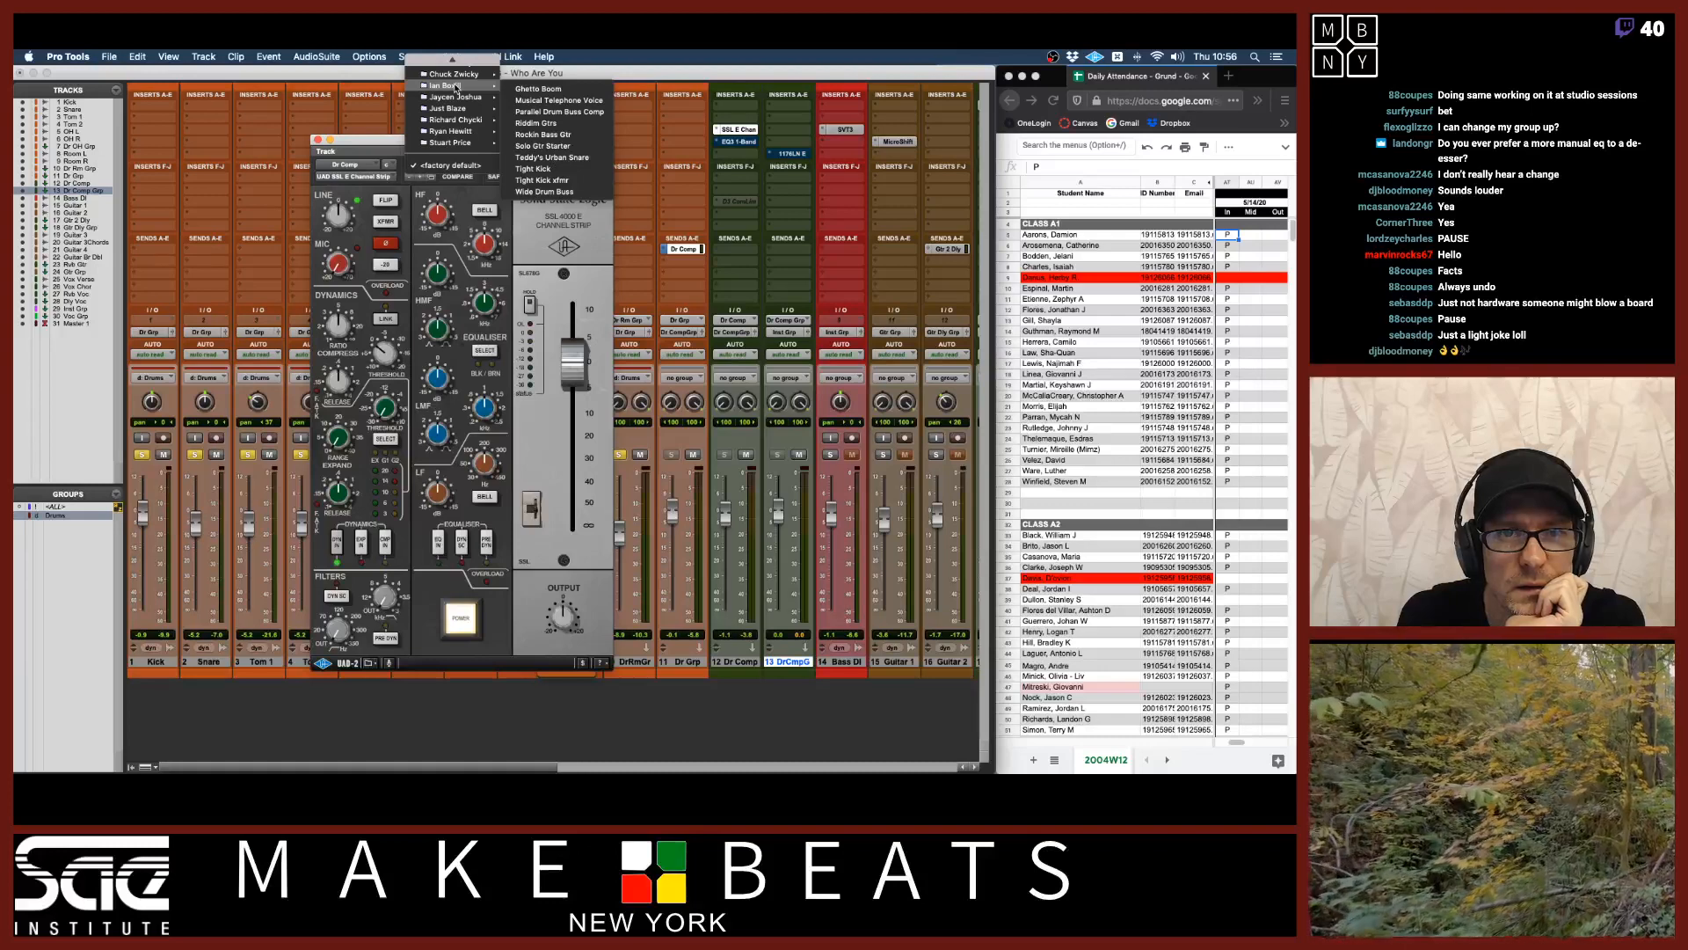
pyautogui.click(560, 192)
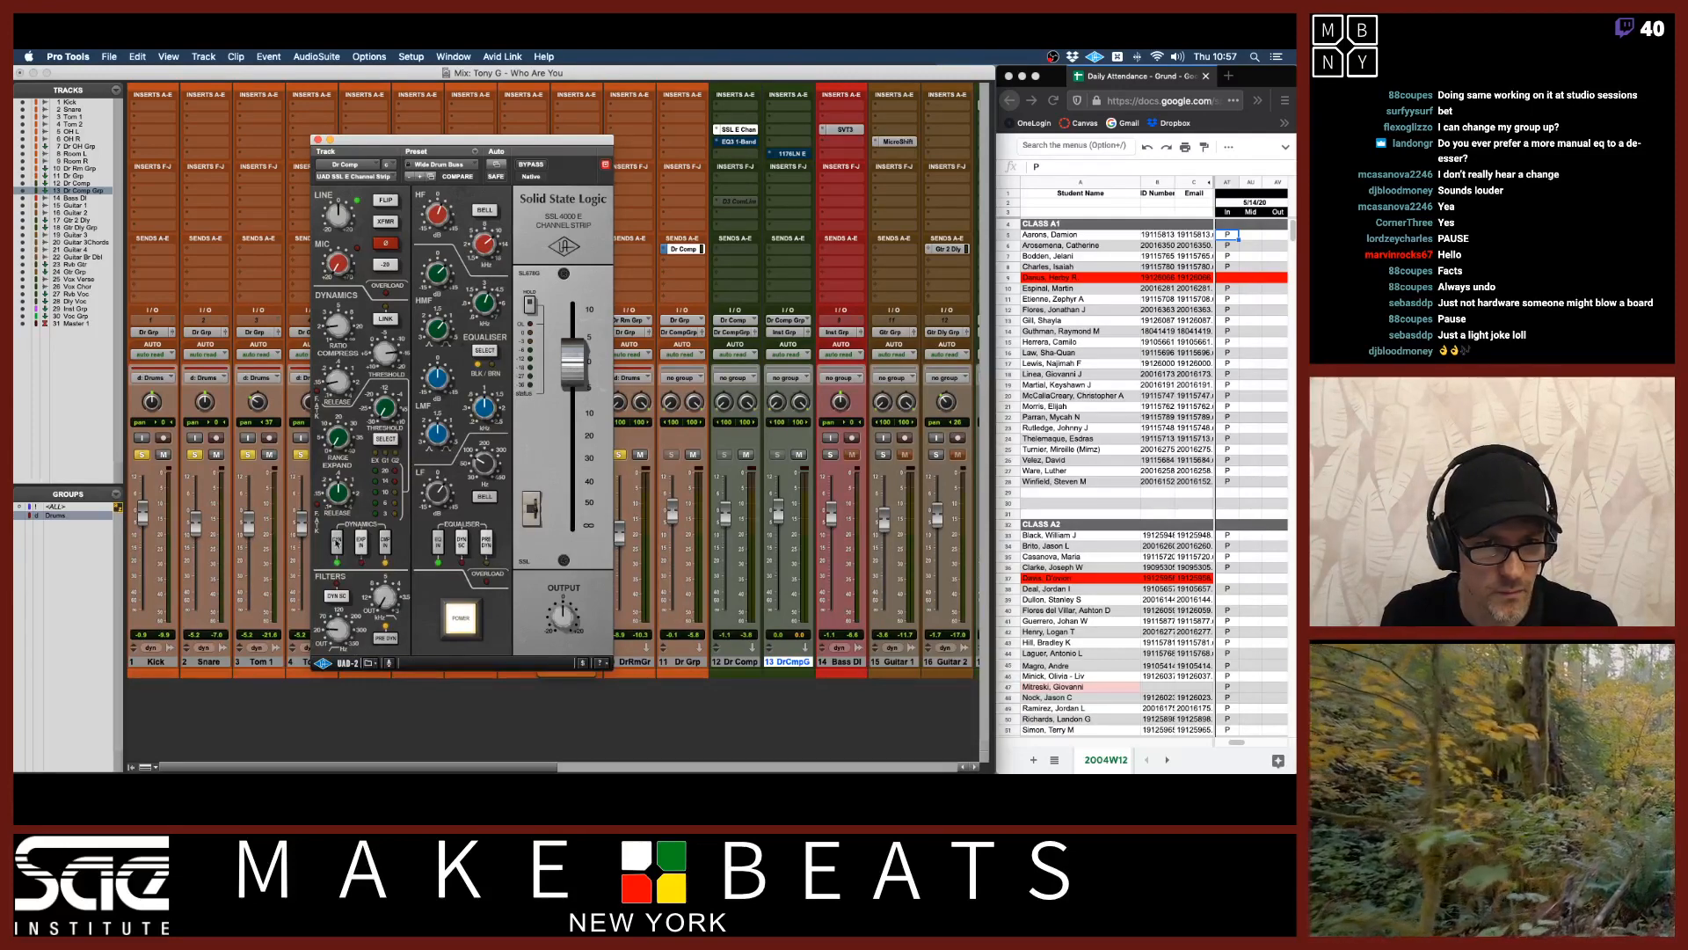
# Play the mix and adjust the channel strip's dynamics controls, toggling Dr Grp's mute to compare.
pyautogui.click(438, 557)
pyautogui.press('space')
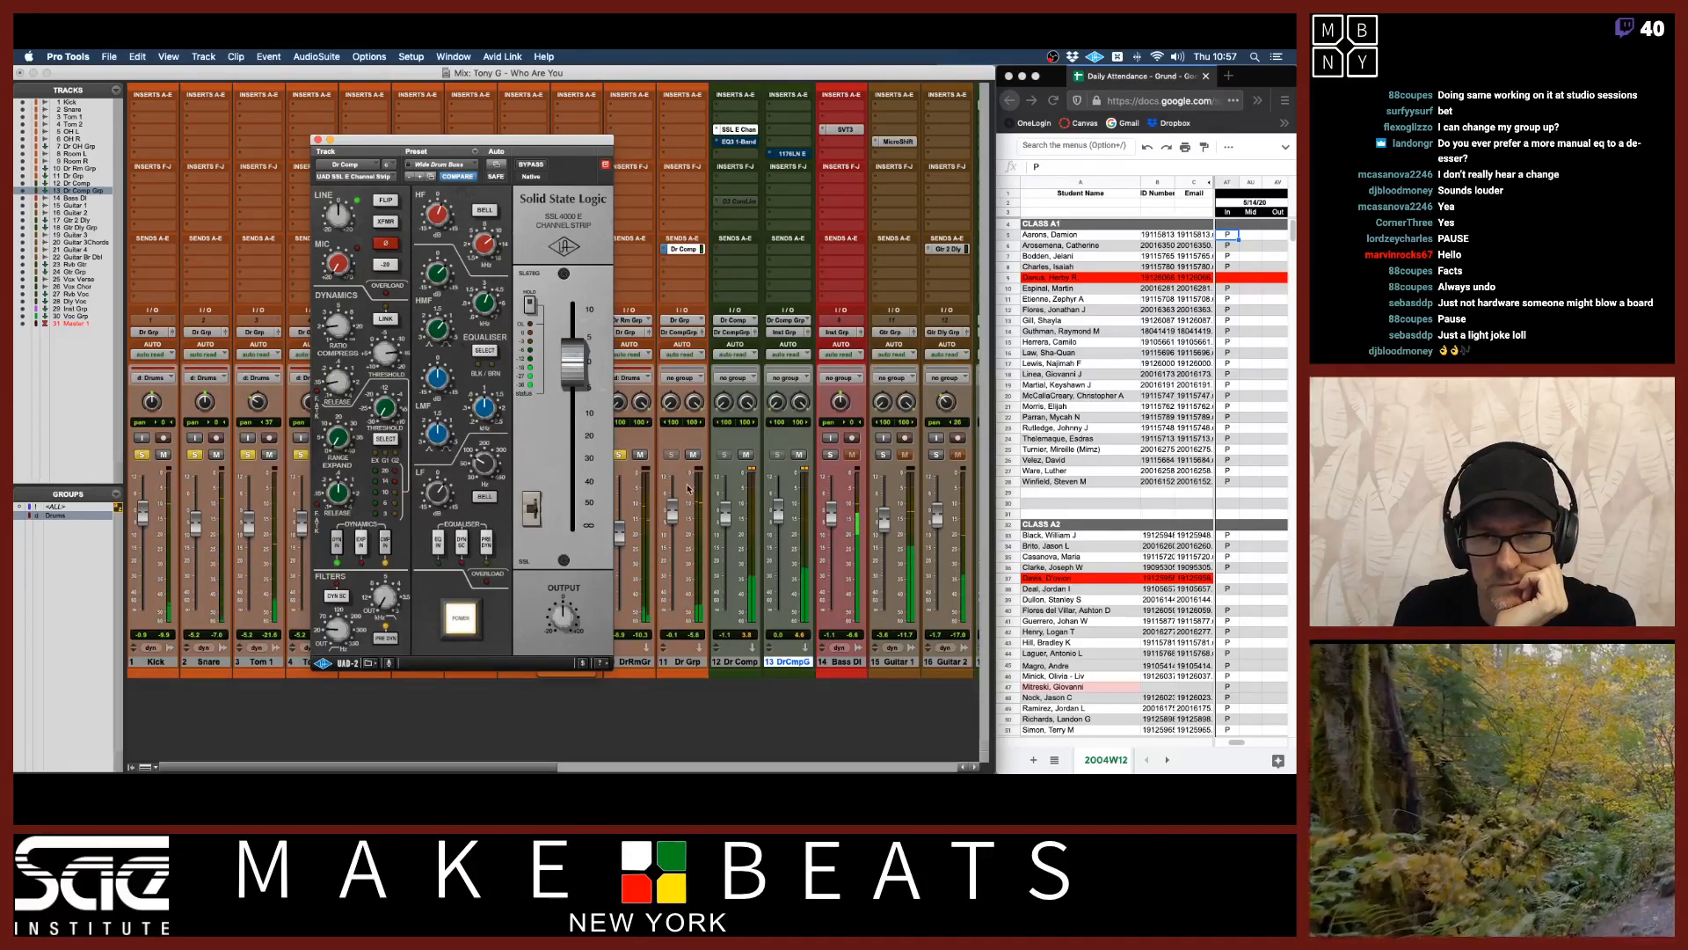
pyautogui.click(694, 454)
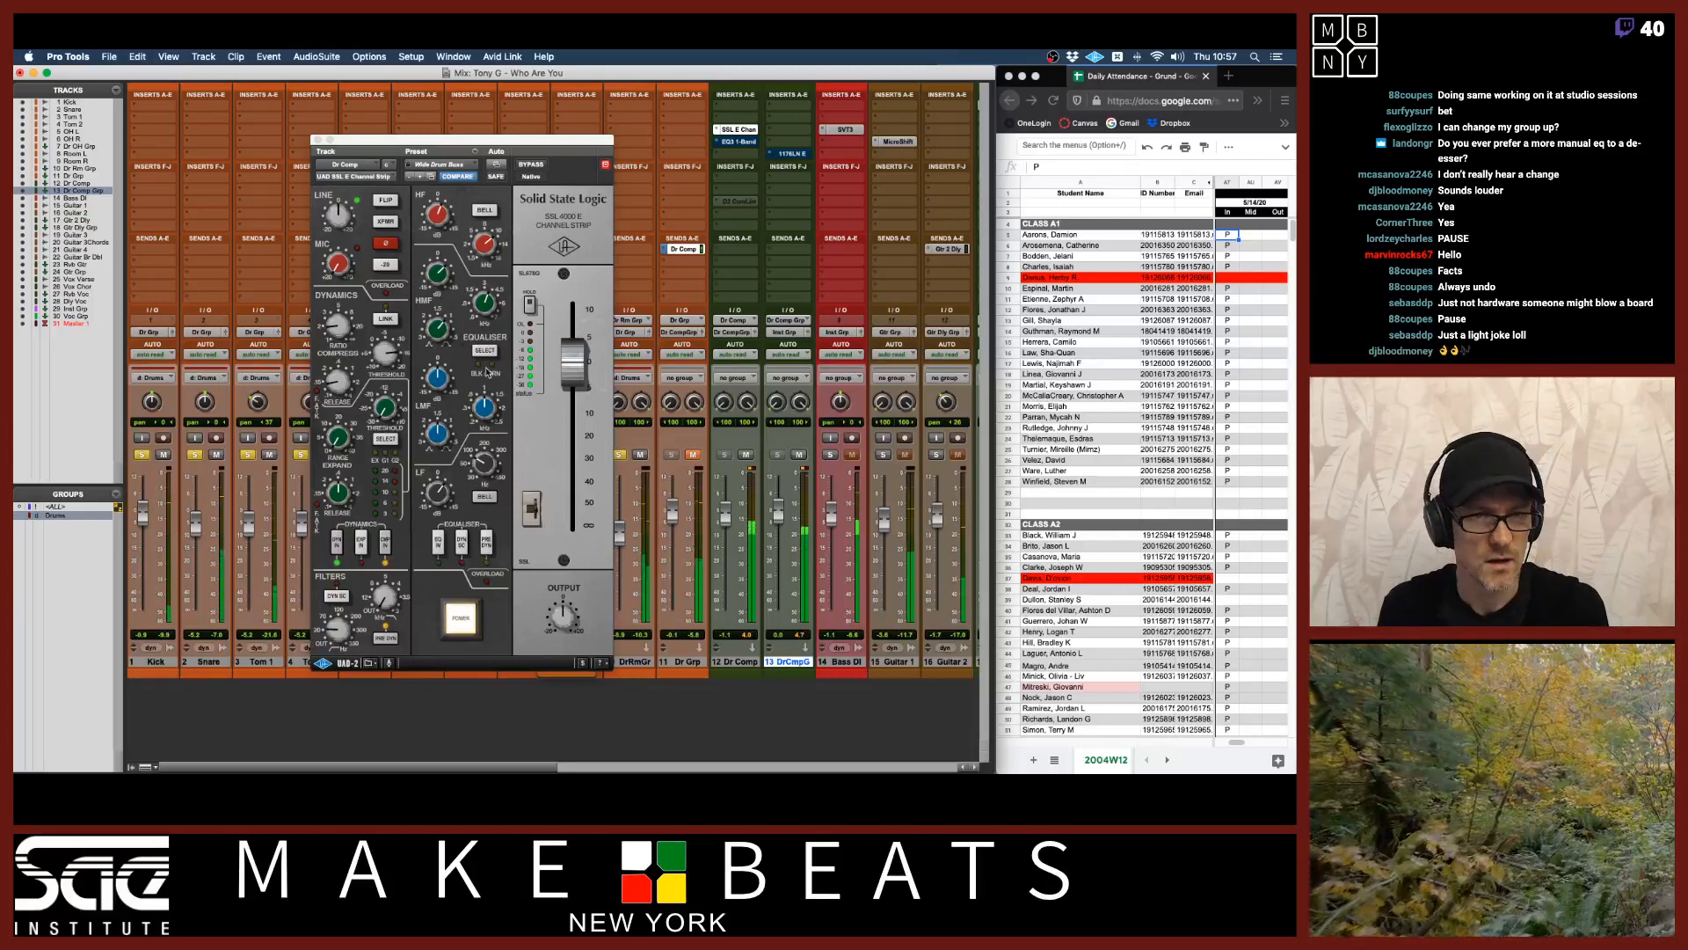
pyautogui.moveTo(335, 333); pyautogui.dragTo(338, 267)
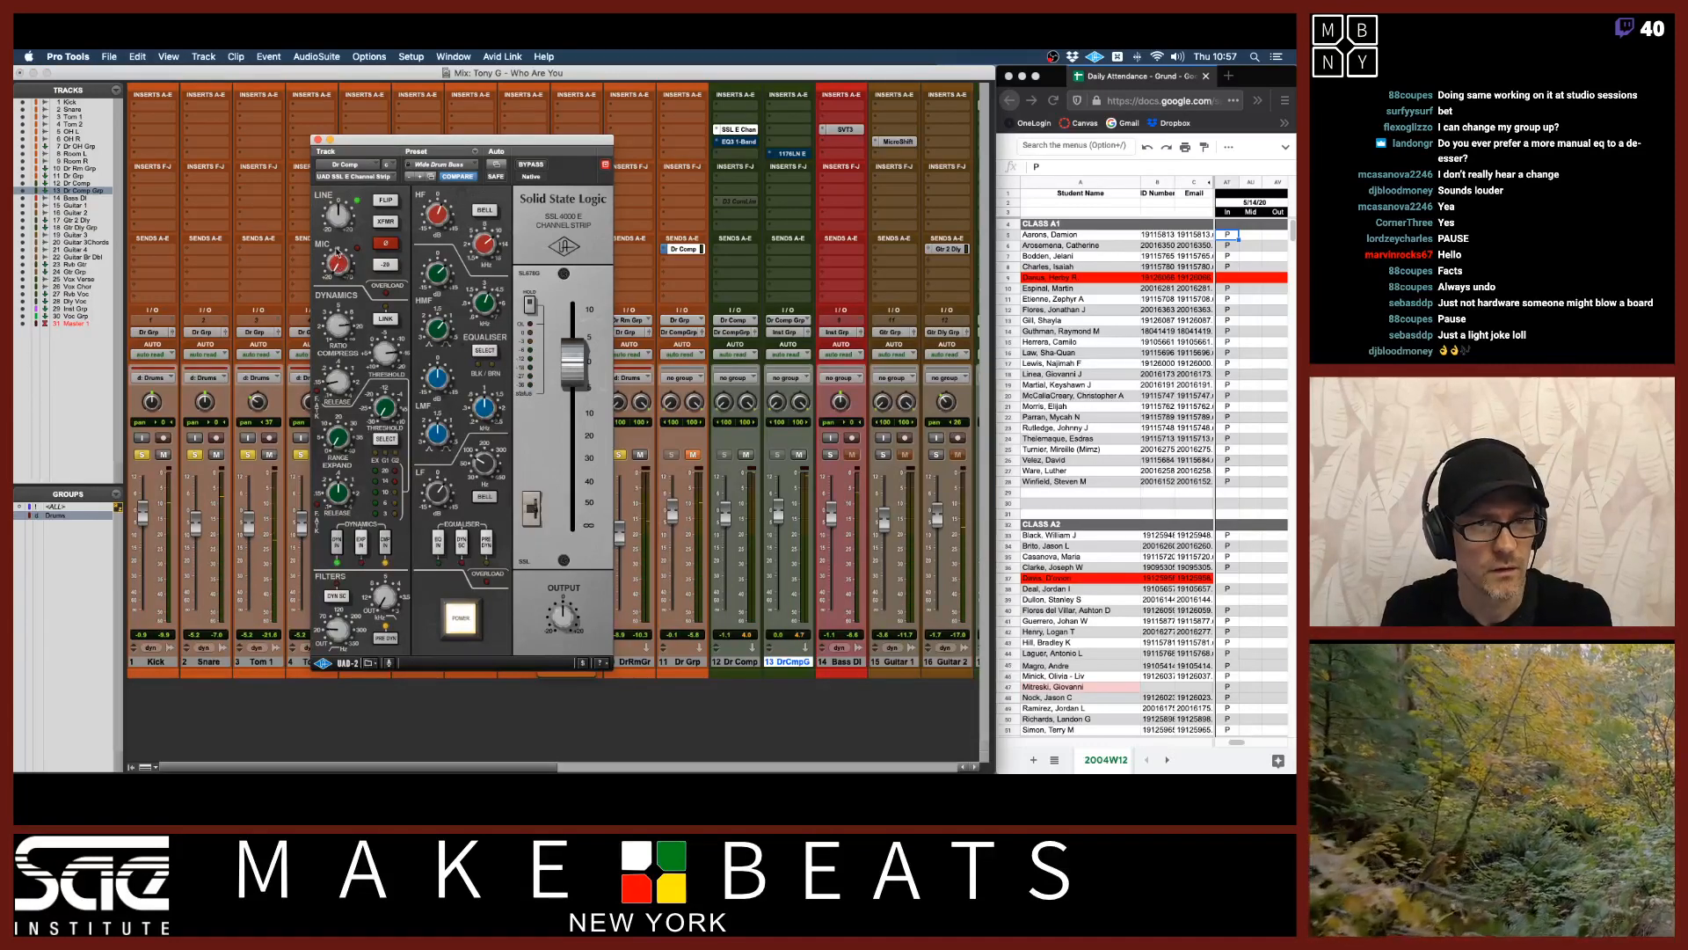
pyautogui.moveTo(381, 350); pyautogui.dragTo(390, 466)
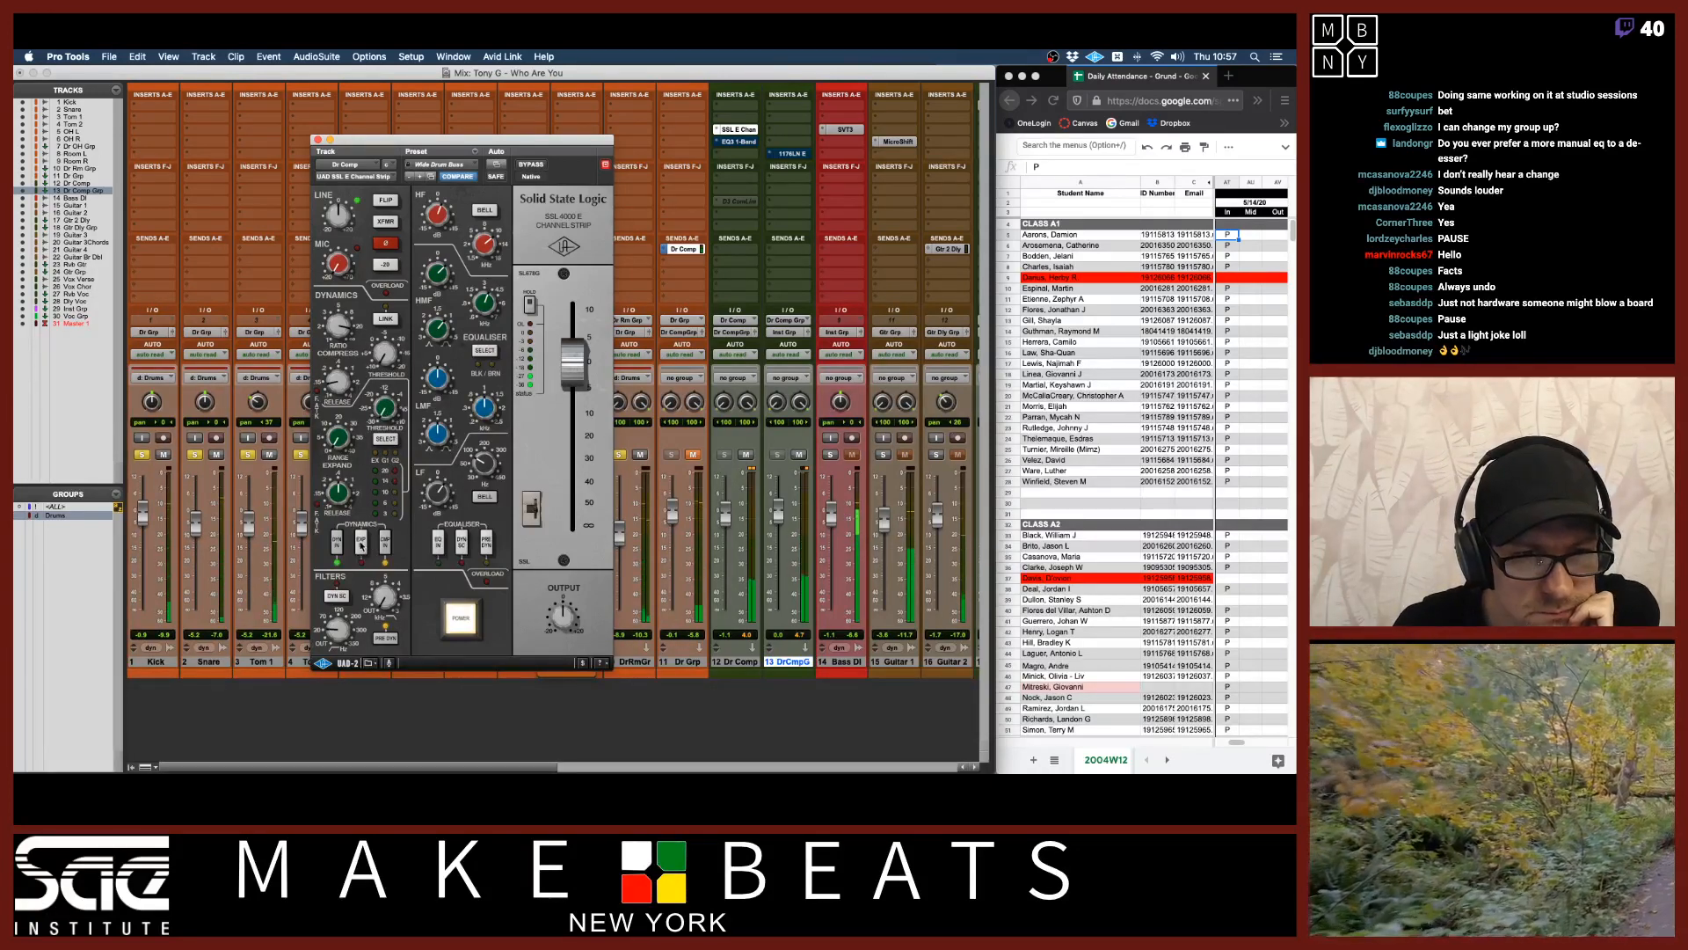
pyautogui.click(385, 541)
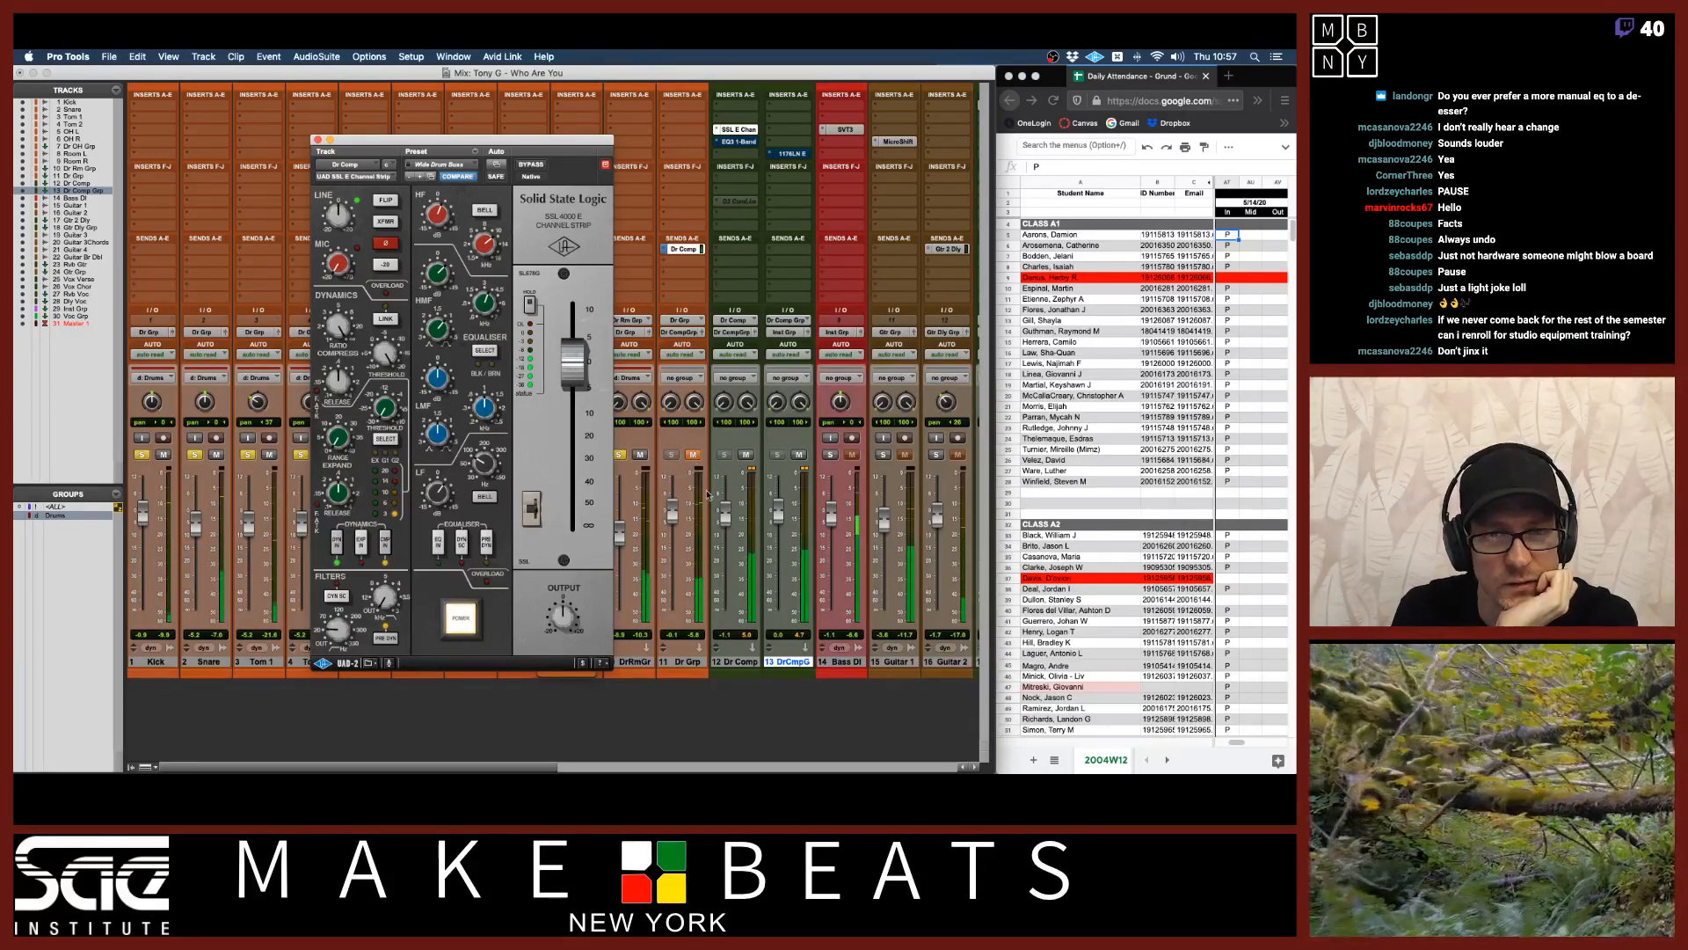
# Lower the Dr Comp fader slightly and toggle the Dr Grp mute.
pyautogui.moveTo(726, 513)
pyautogui.mouseDown()
pyautogui.moveTo(726, 538)
pyautogui.moveTo(726, 523)
pyautogui.mouseUp()
pyautogui.click(693, 455)
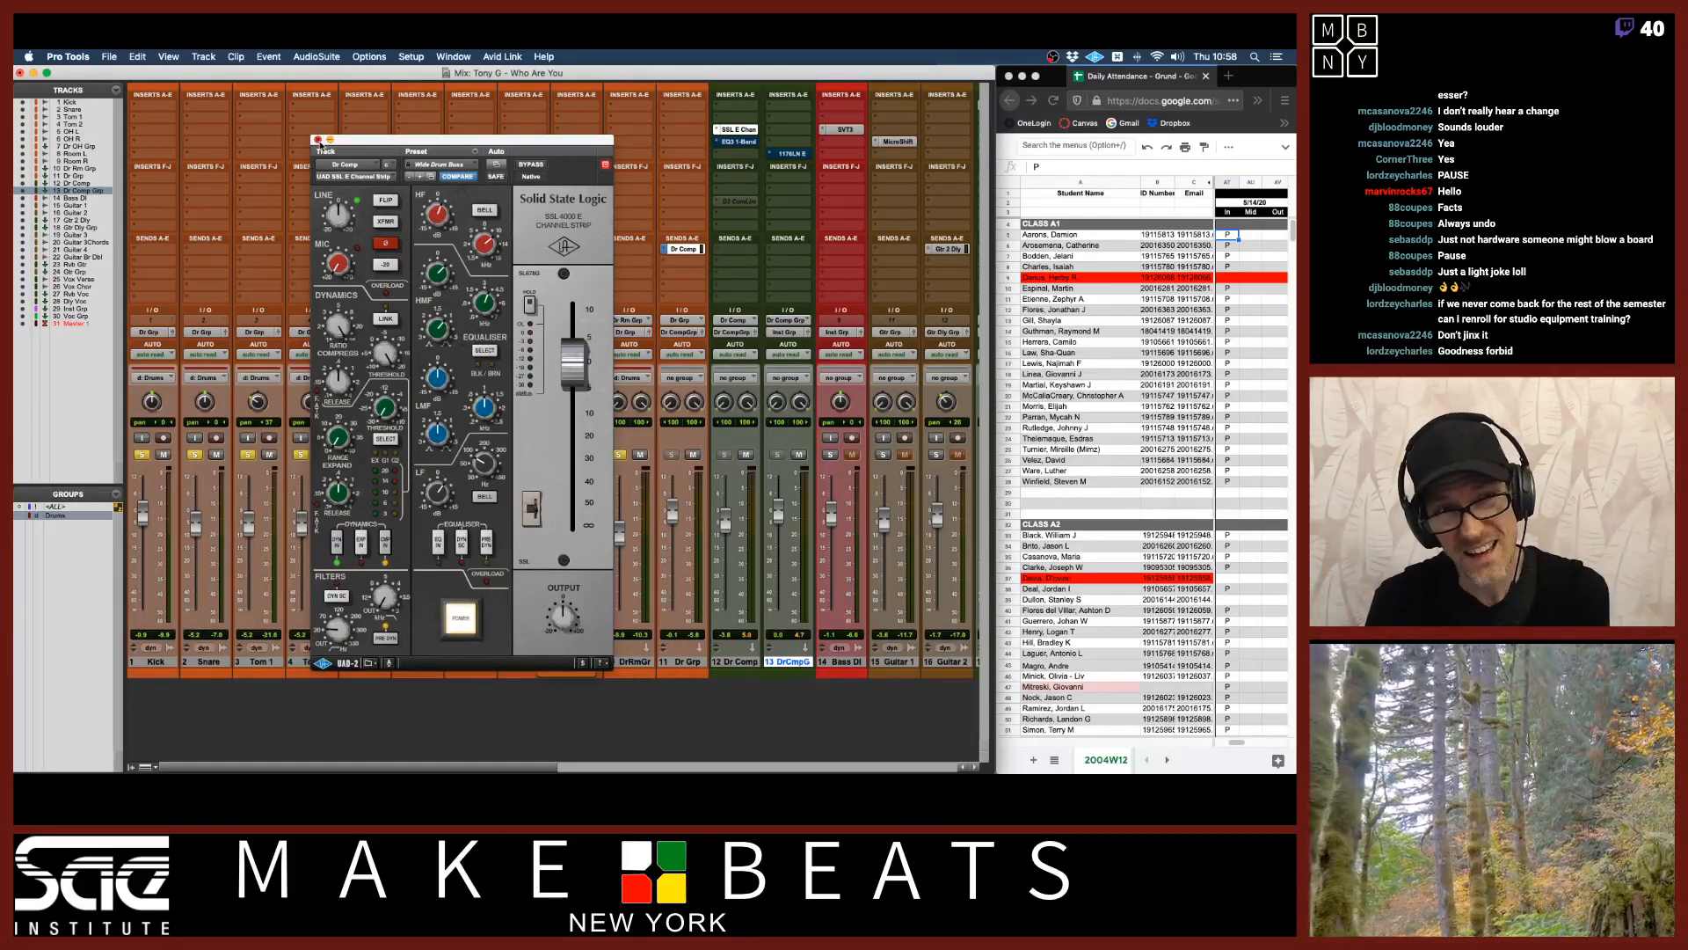
# Close and reopen the SSL E Channel Strip on Dr Comp, then rearrange the plugin and send windows.
pyautogui.click(318, 139)
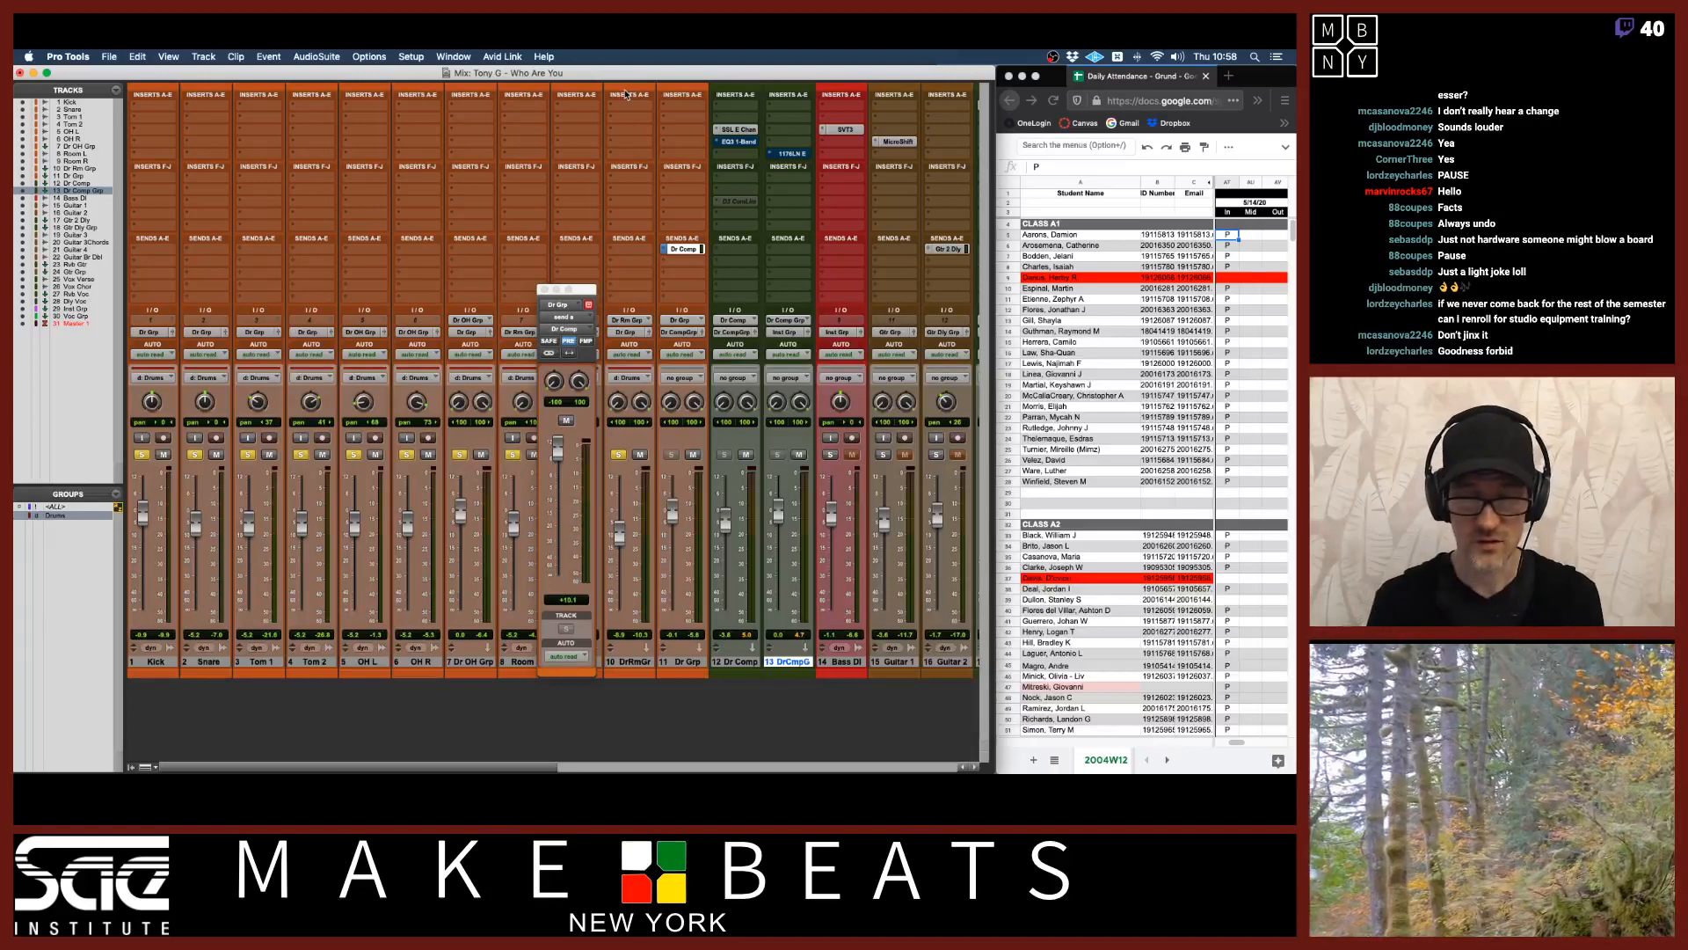
pyautogui.click(741, 134)
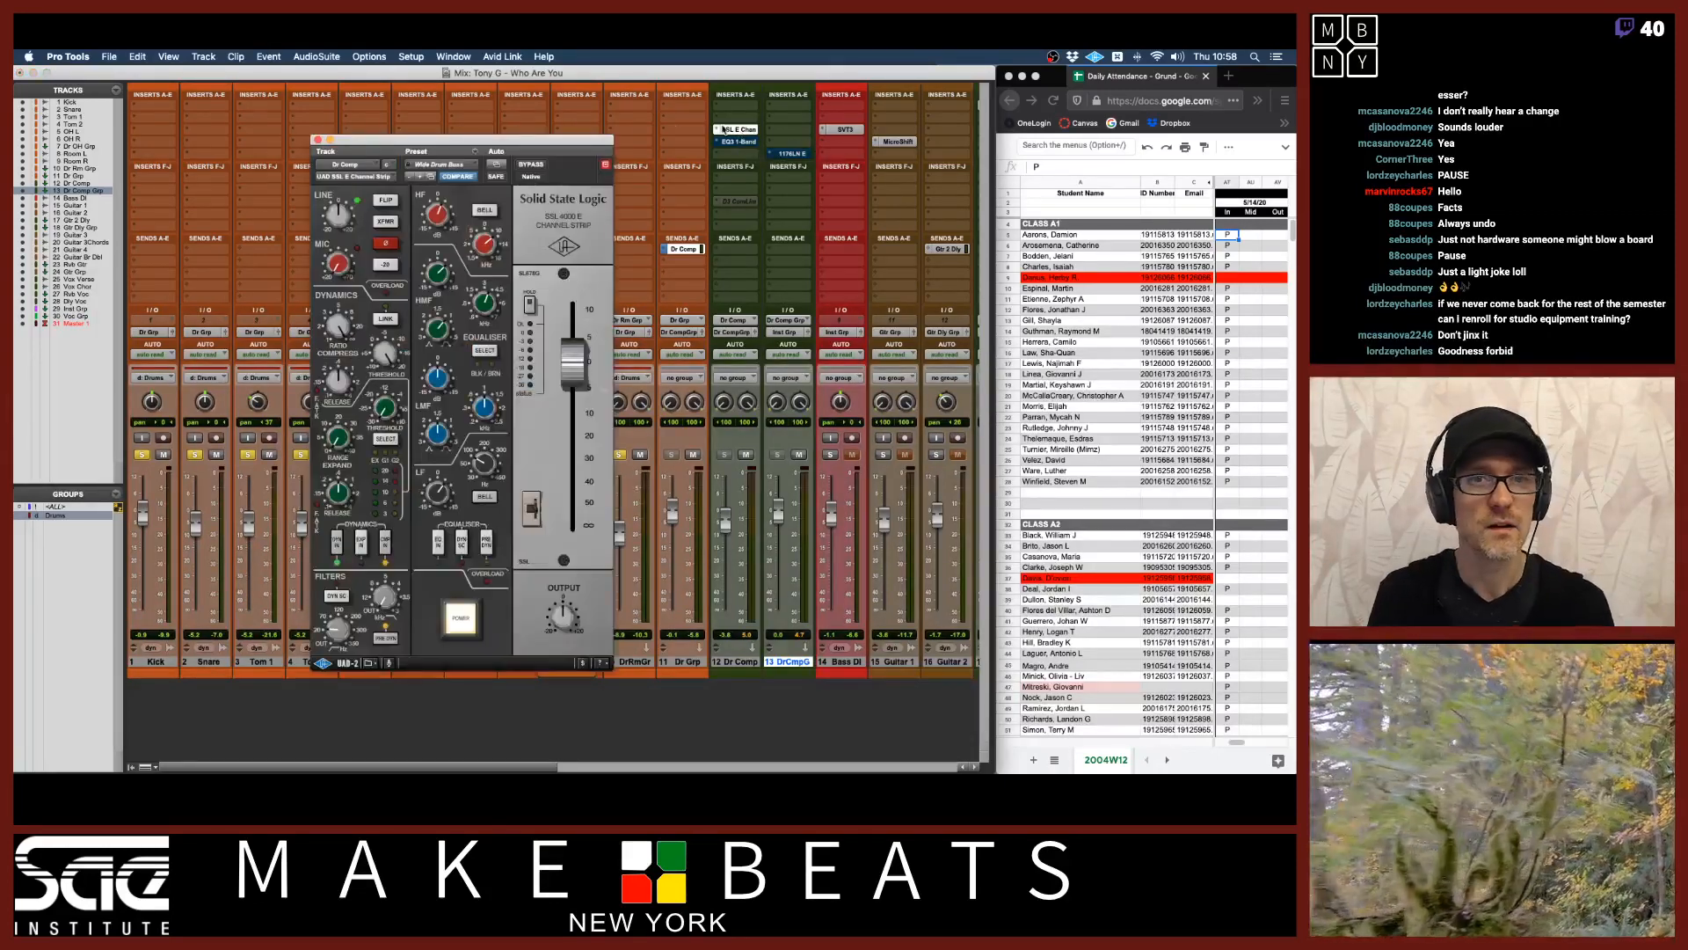
pyautogui.moveTo(592, 141); pyautogui.dragTo(510, 122)
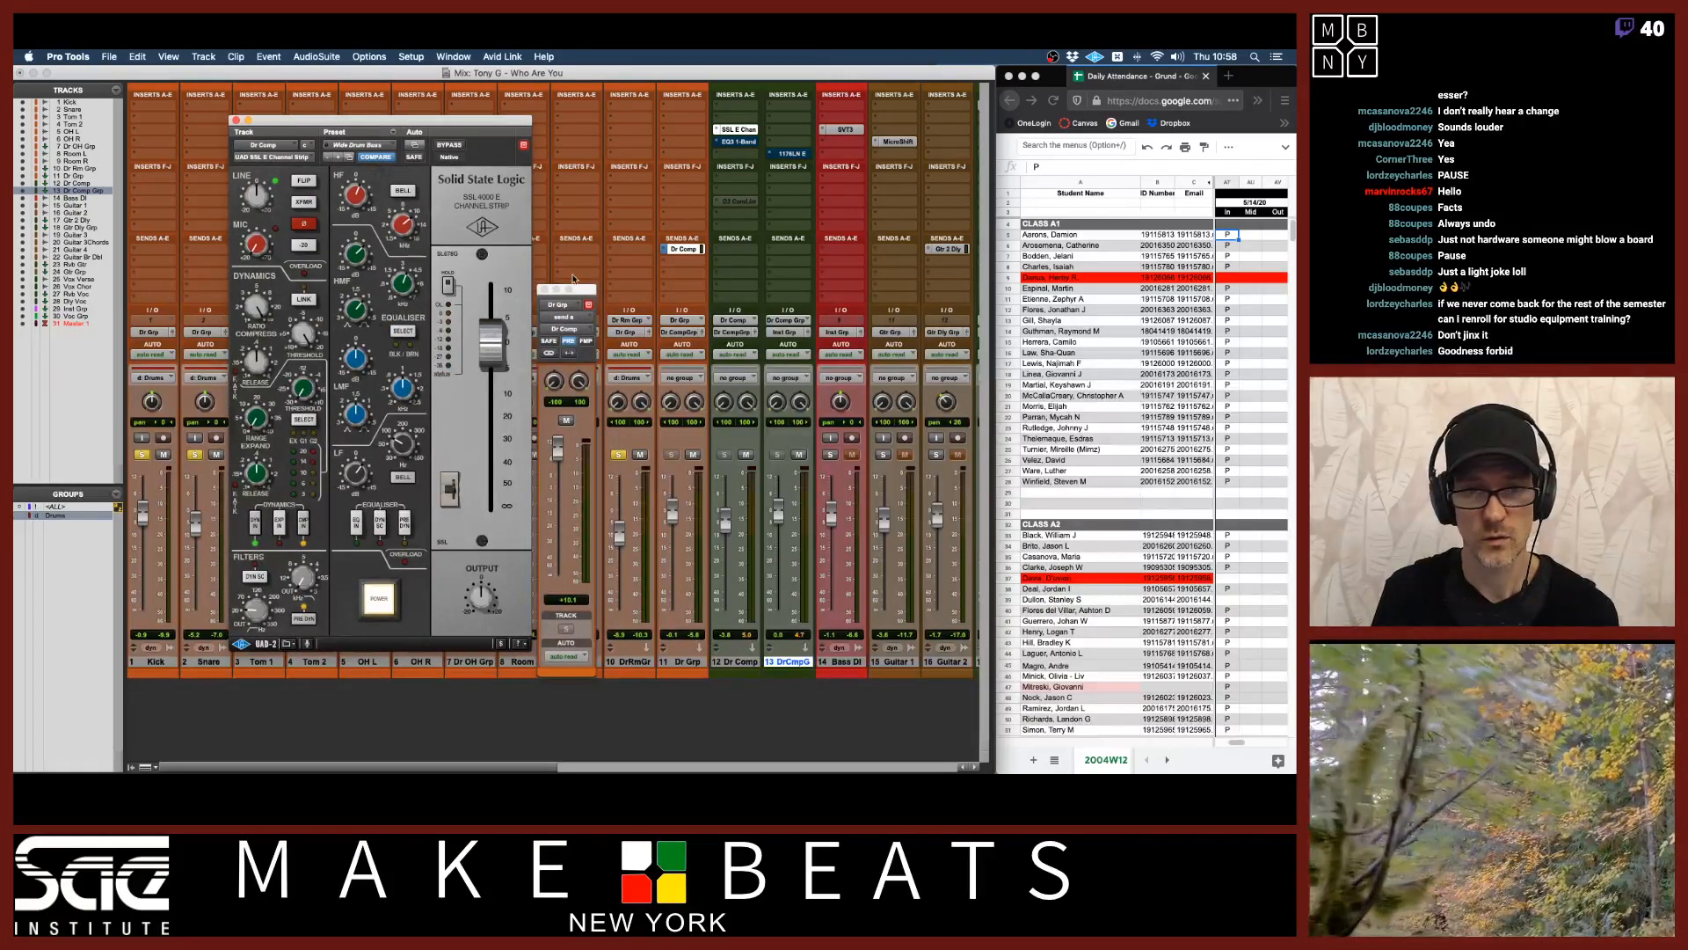
pyautogui.moveTo(585, 293); pyautogui.dragTo(631, 260)
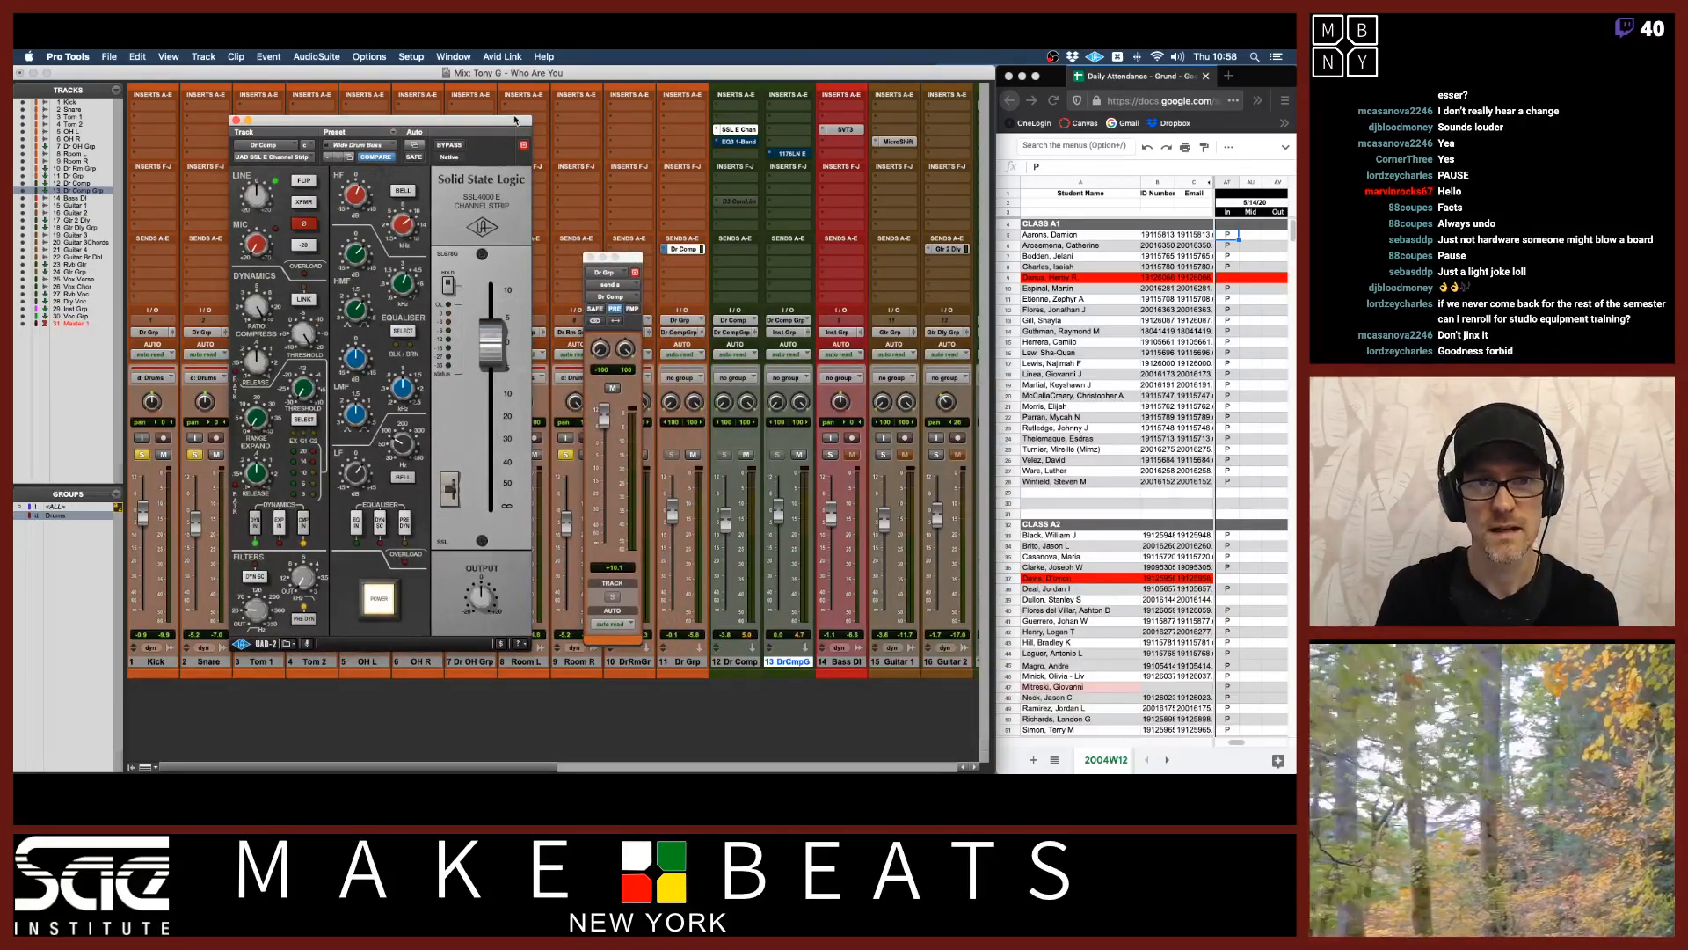
pyautogui.moveTo(515, 120); pyautogui.dragTo(568, 119)
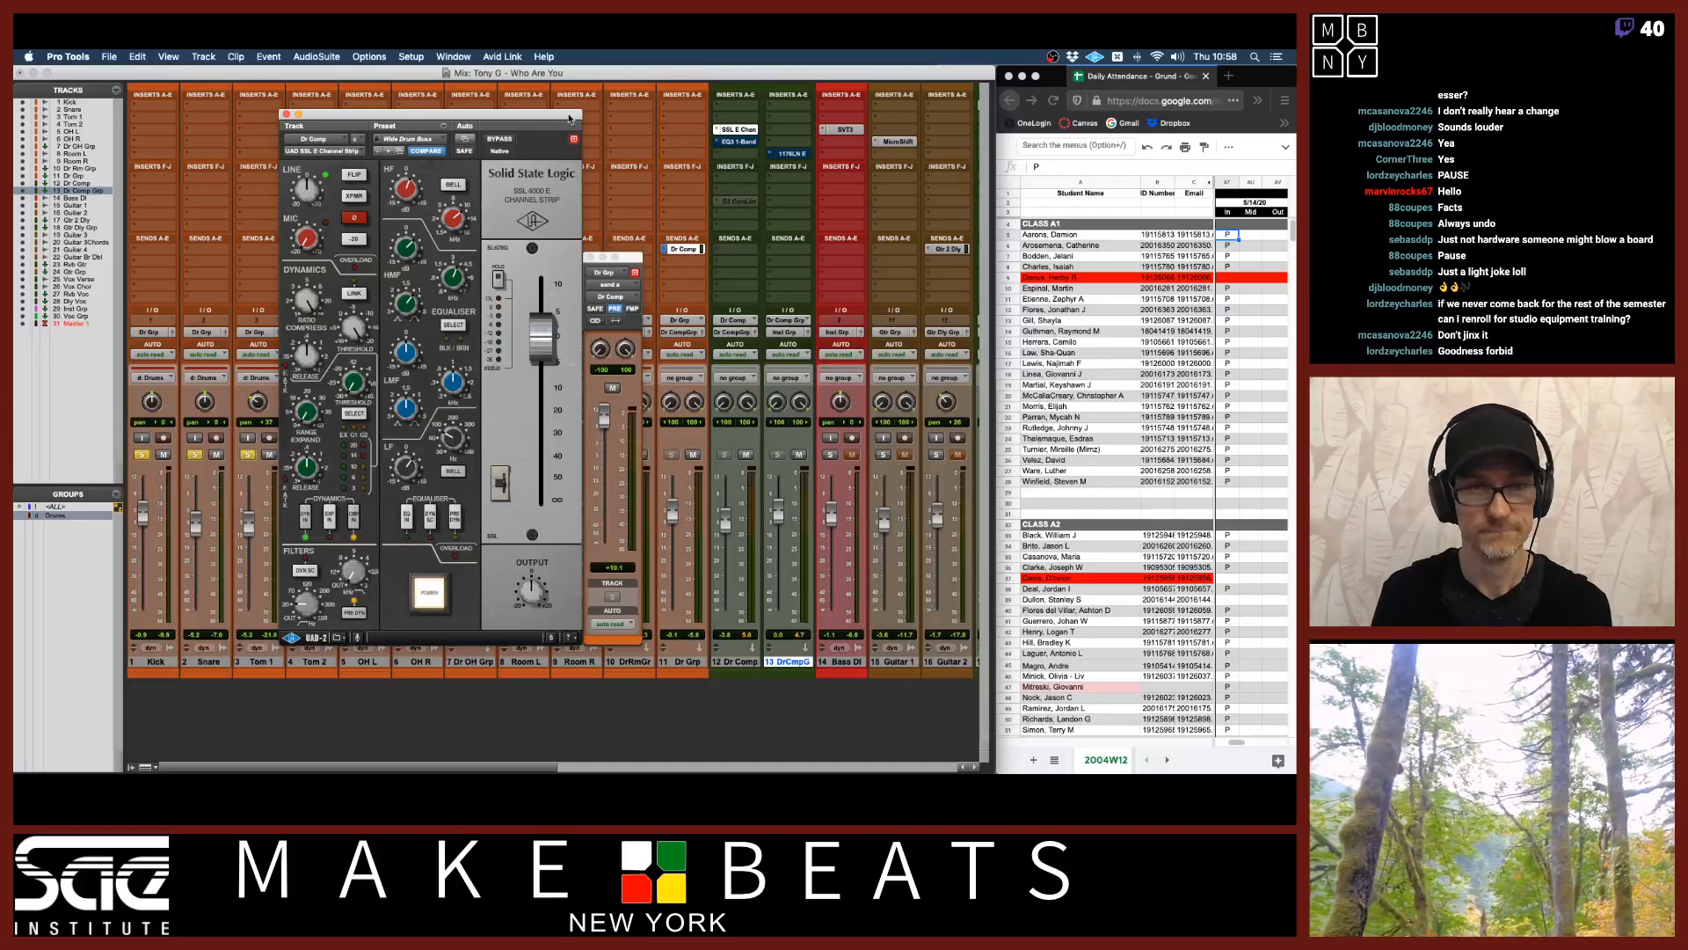
# Replace the SSL E Channel Strip insert on the Dr Comp aux with the UAD Fairchild 670.
pyautogui.click(368, 150)
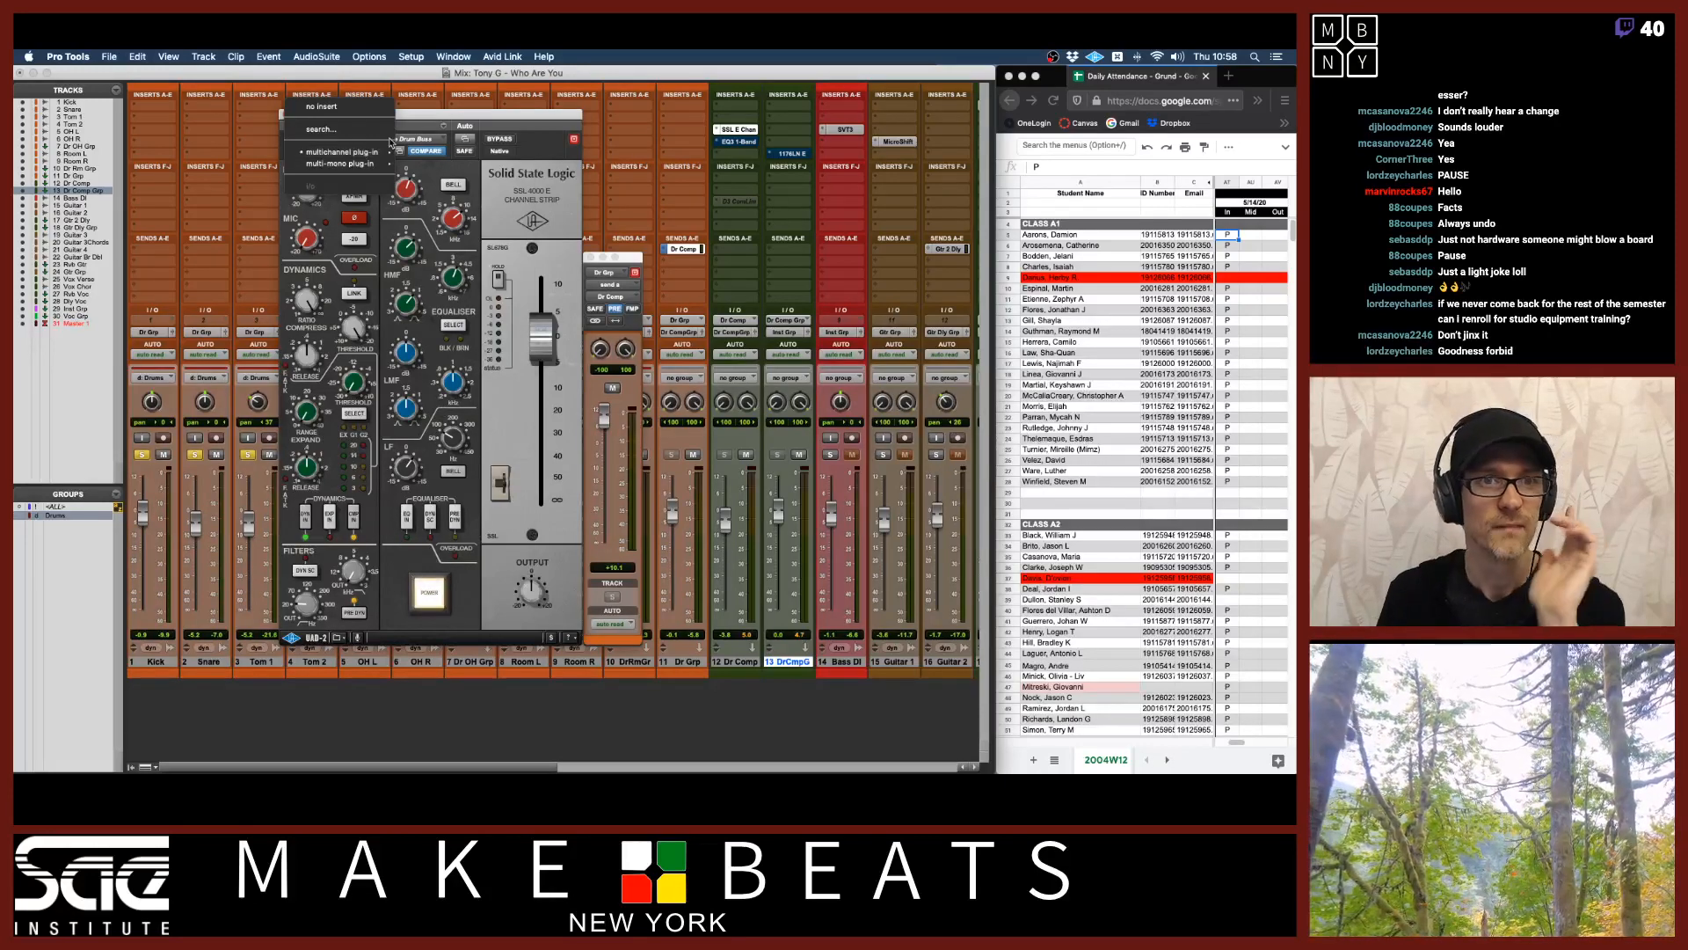
pyautogui.moveTo(374, 151)
pyautogui.moveTo(433, 167)
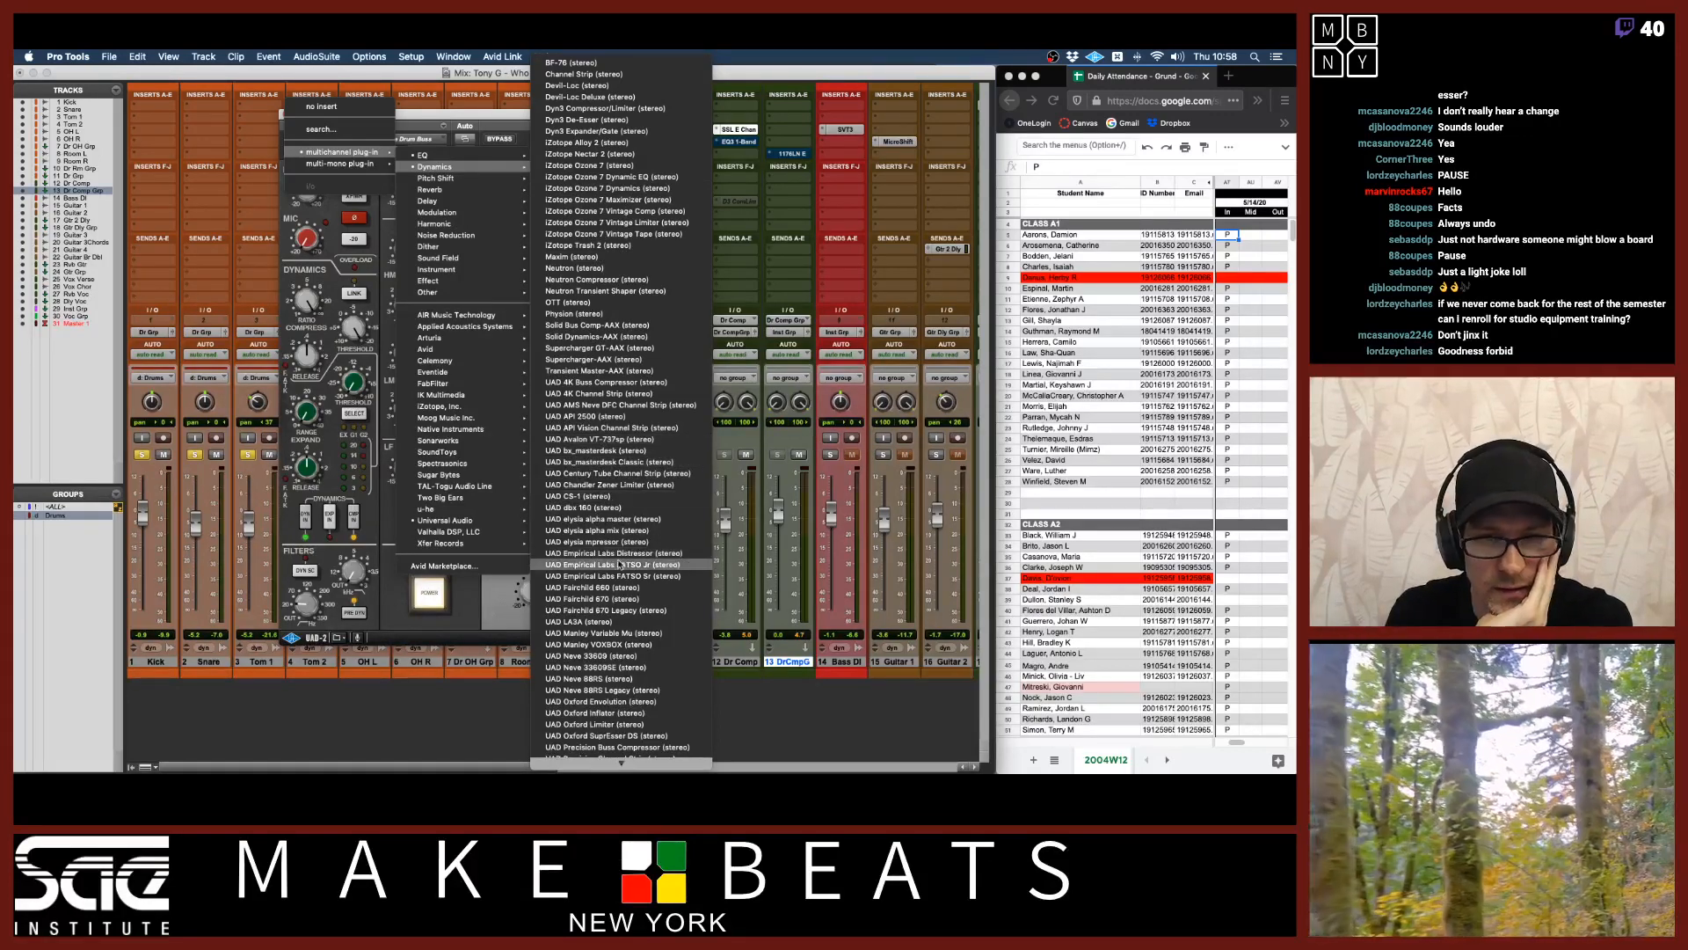
pyautogui.scroll(-10, 618, 563)
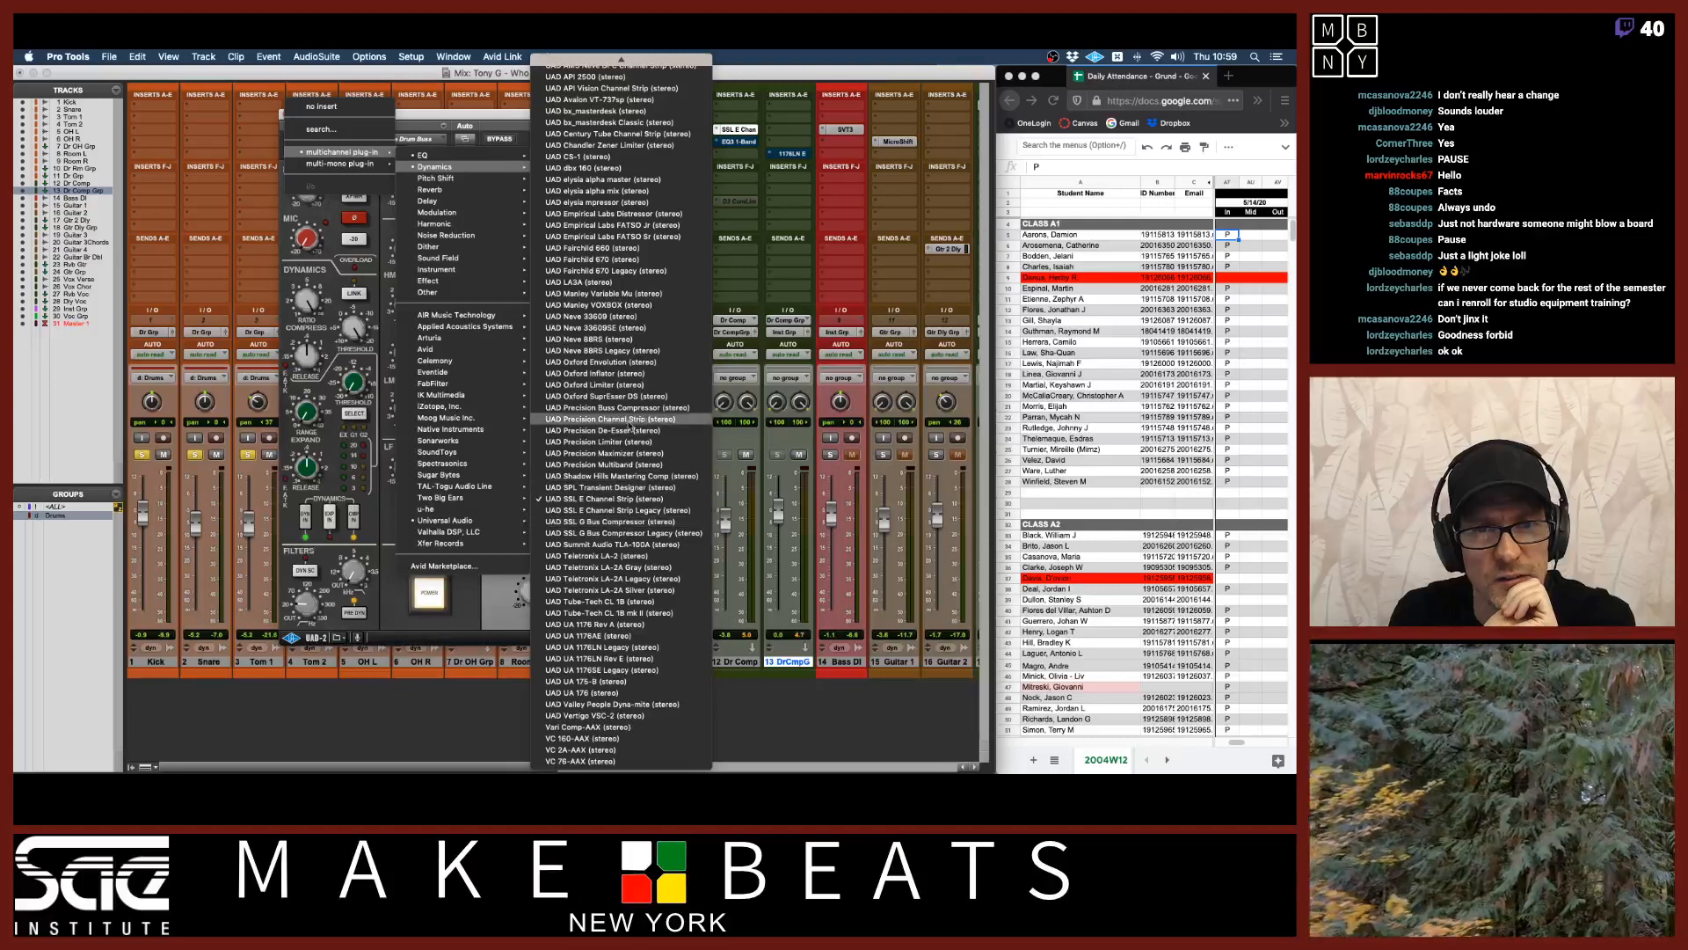
pyautogui.click(648, 261)
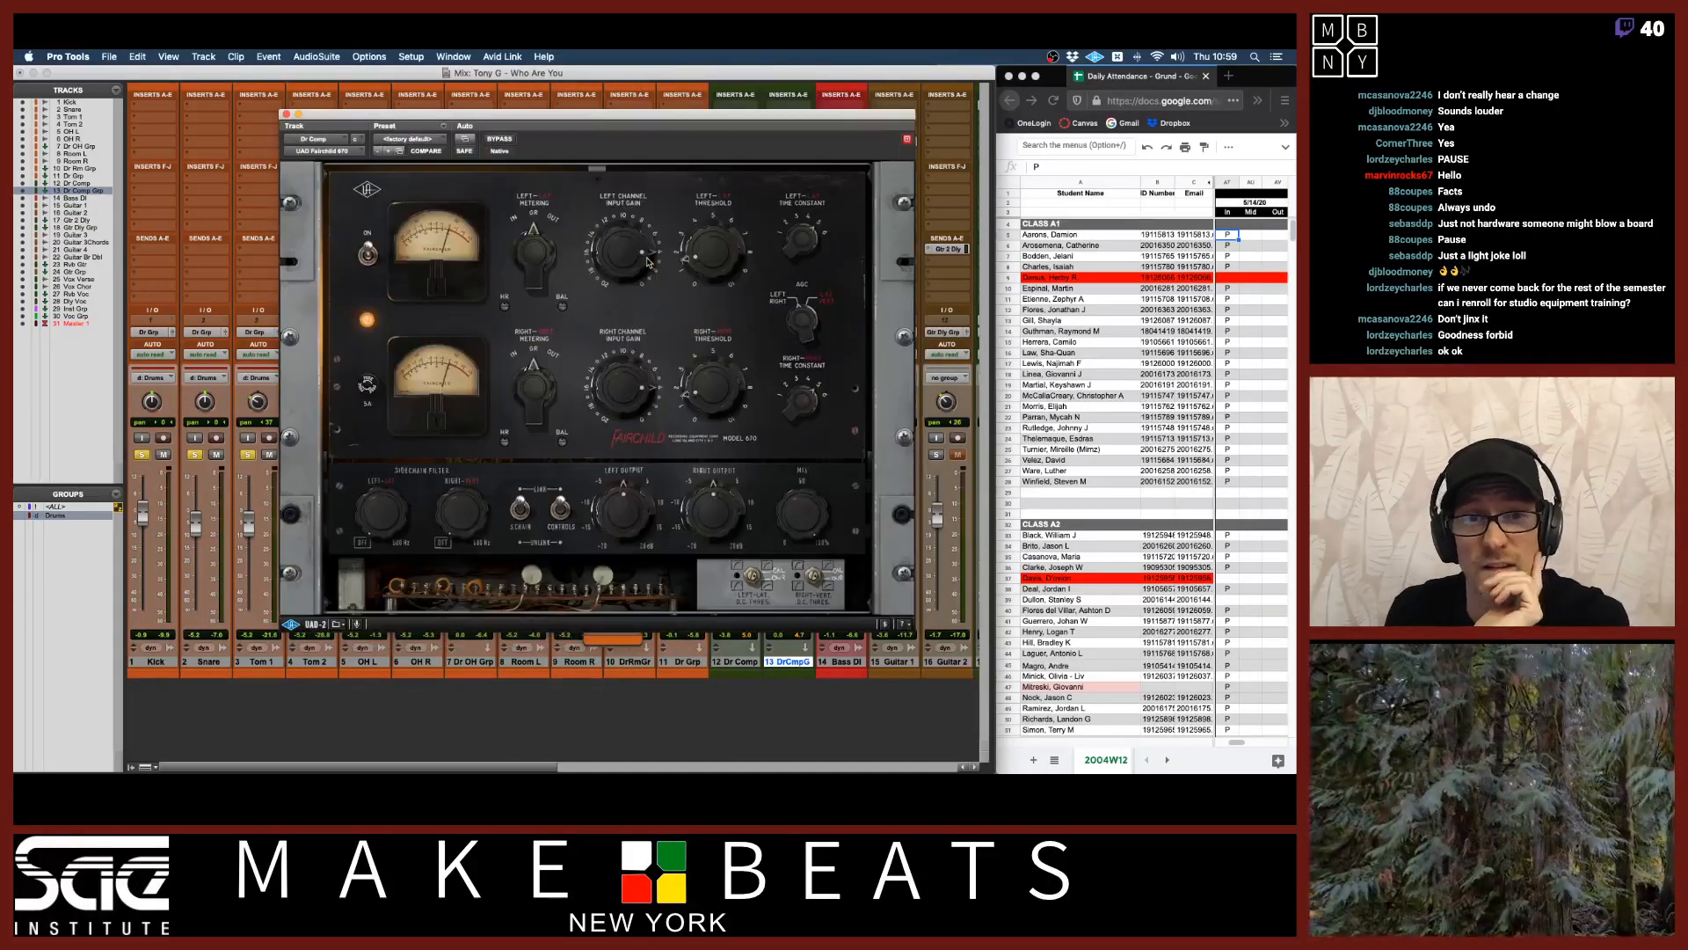
# Adjust the Fairchild 670's input threshold and time constant controls on the Dr Comp aux.
pyautogui.moveTo(664, 115); pyautogui.dragTo(428, 118)
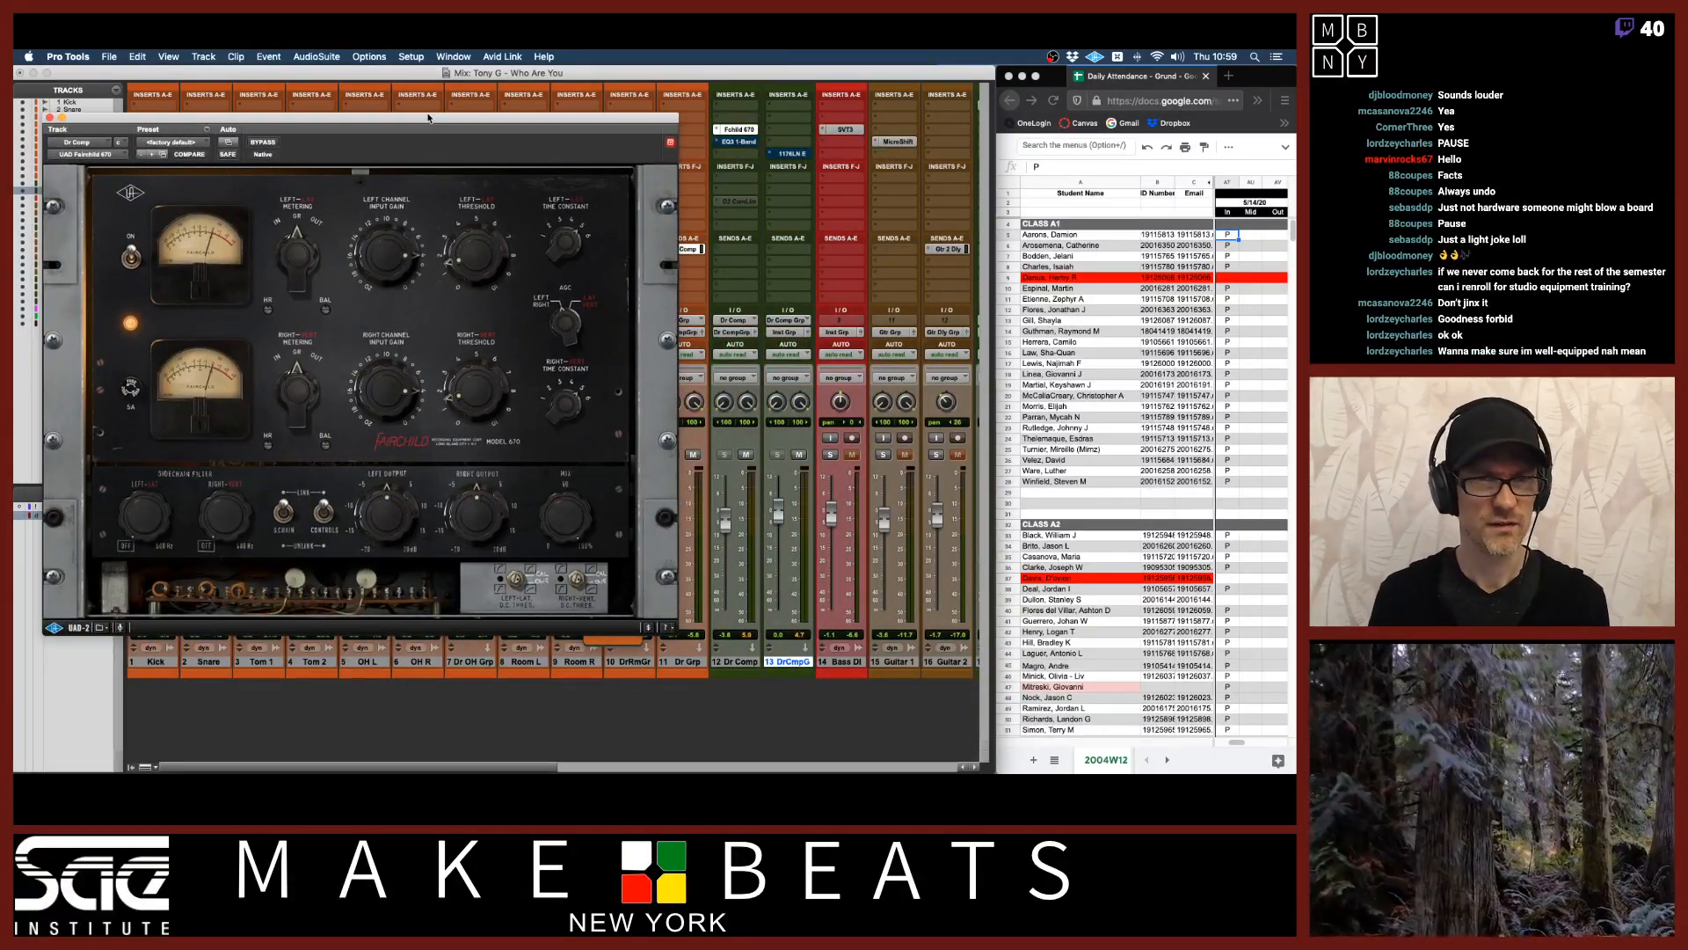
pyautogui.moveTo(428, 117); pyautogui.dragTo(448, 135)
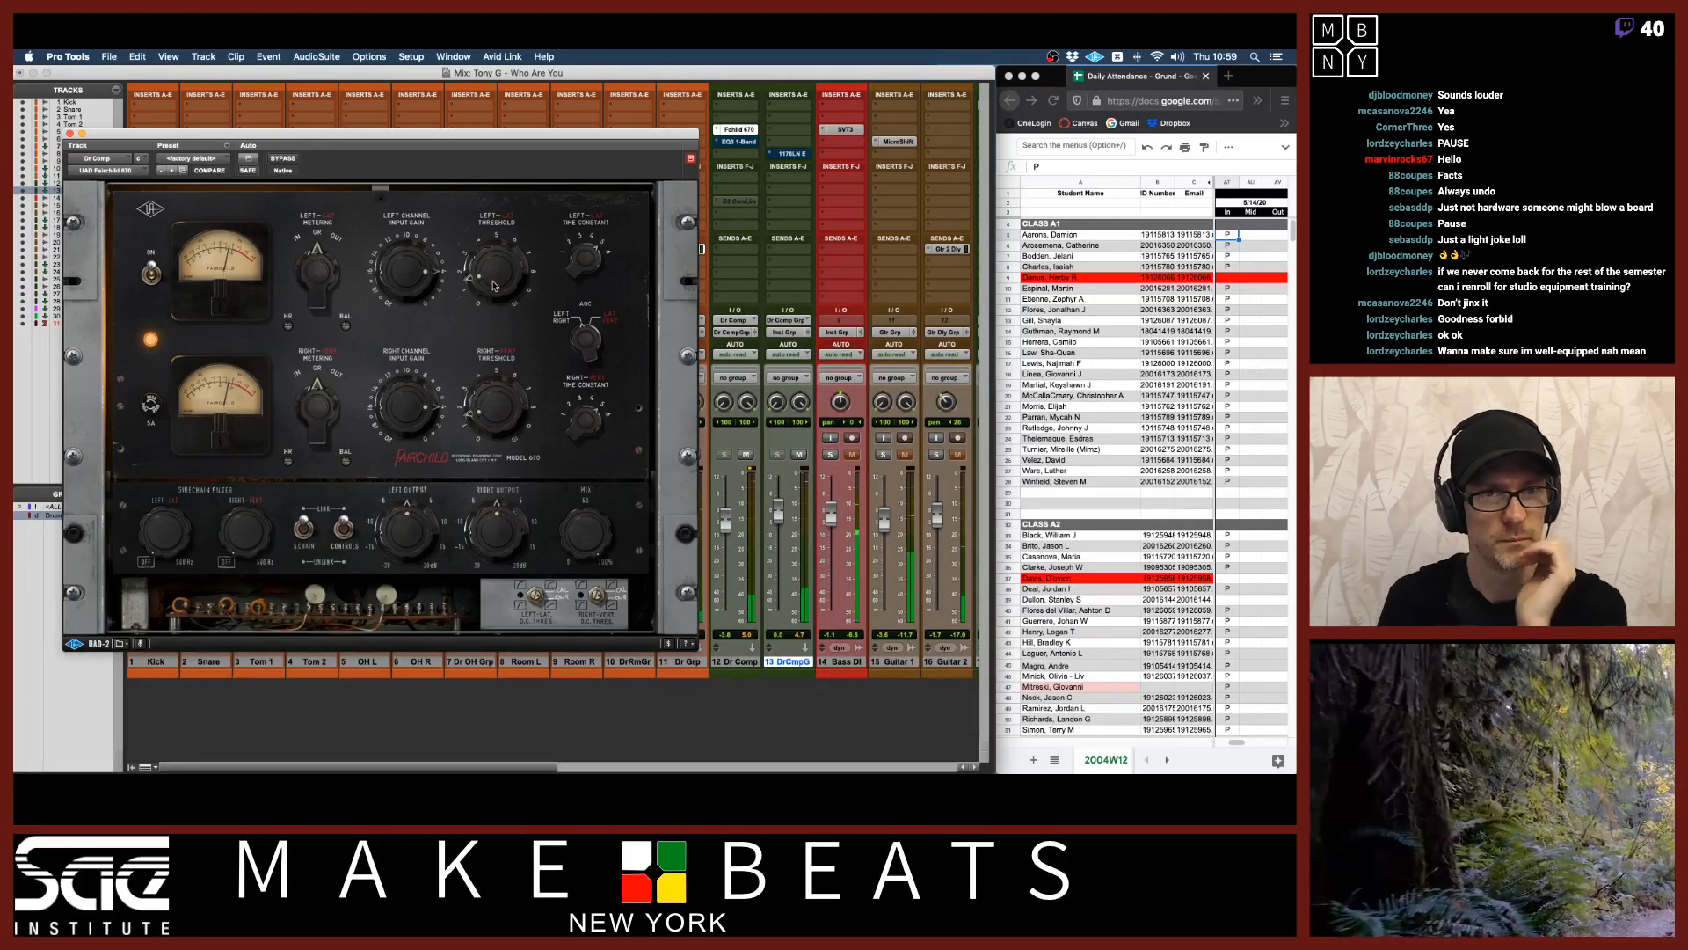
pyautogui.moveTo(492, 286); pyautogui.dragTo(494, 198)
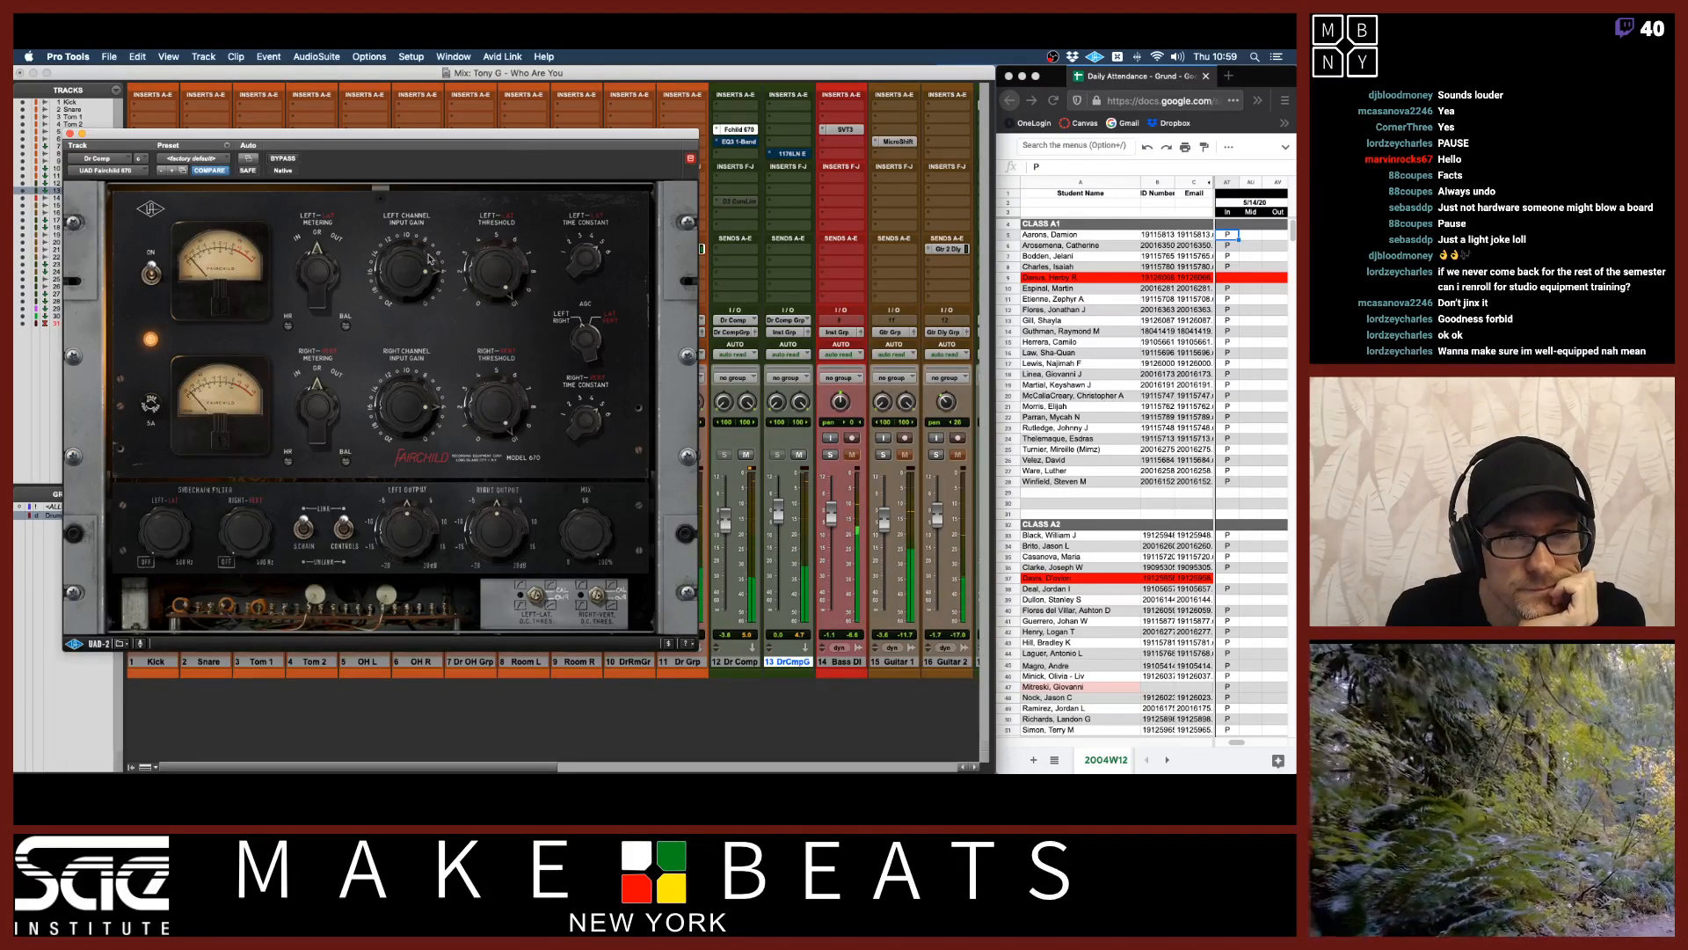
pyautogui.moveTo(584, 261)
pyautogui.mouseDown()
pyautogui.moveTo(582, 324)
pyautogui.moveTo(590, 258)
pyautogui.mouseUp()
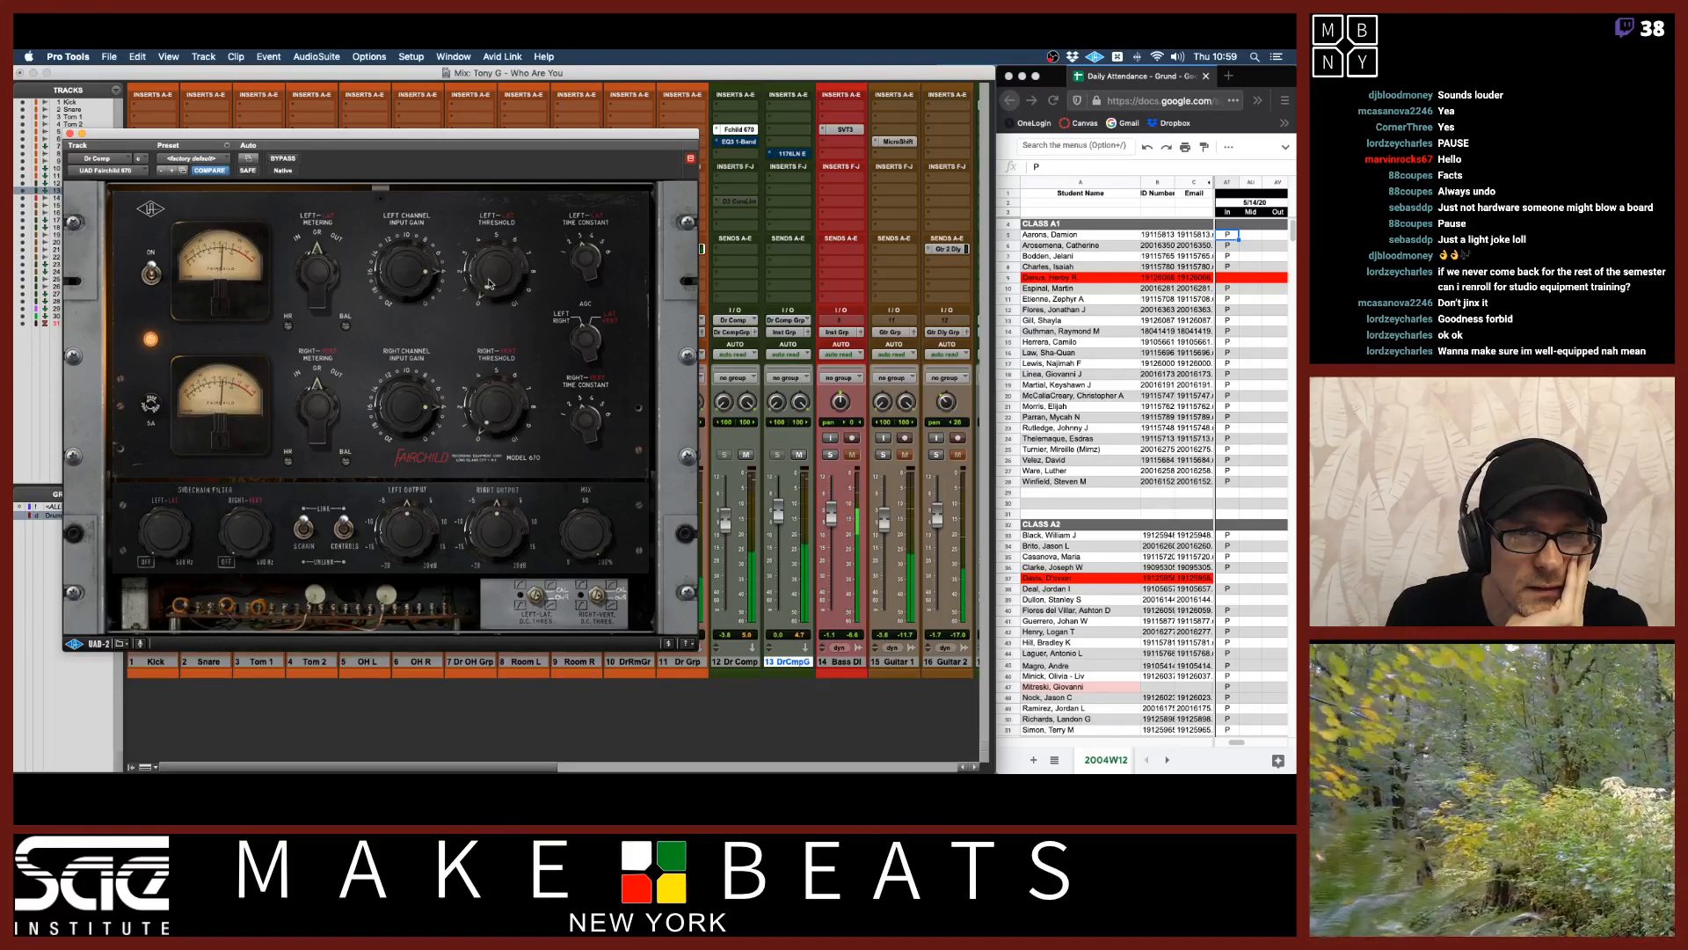
pyautogui.moveTo(489, 284); pyautogui.dragTo(493, 255)
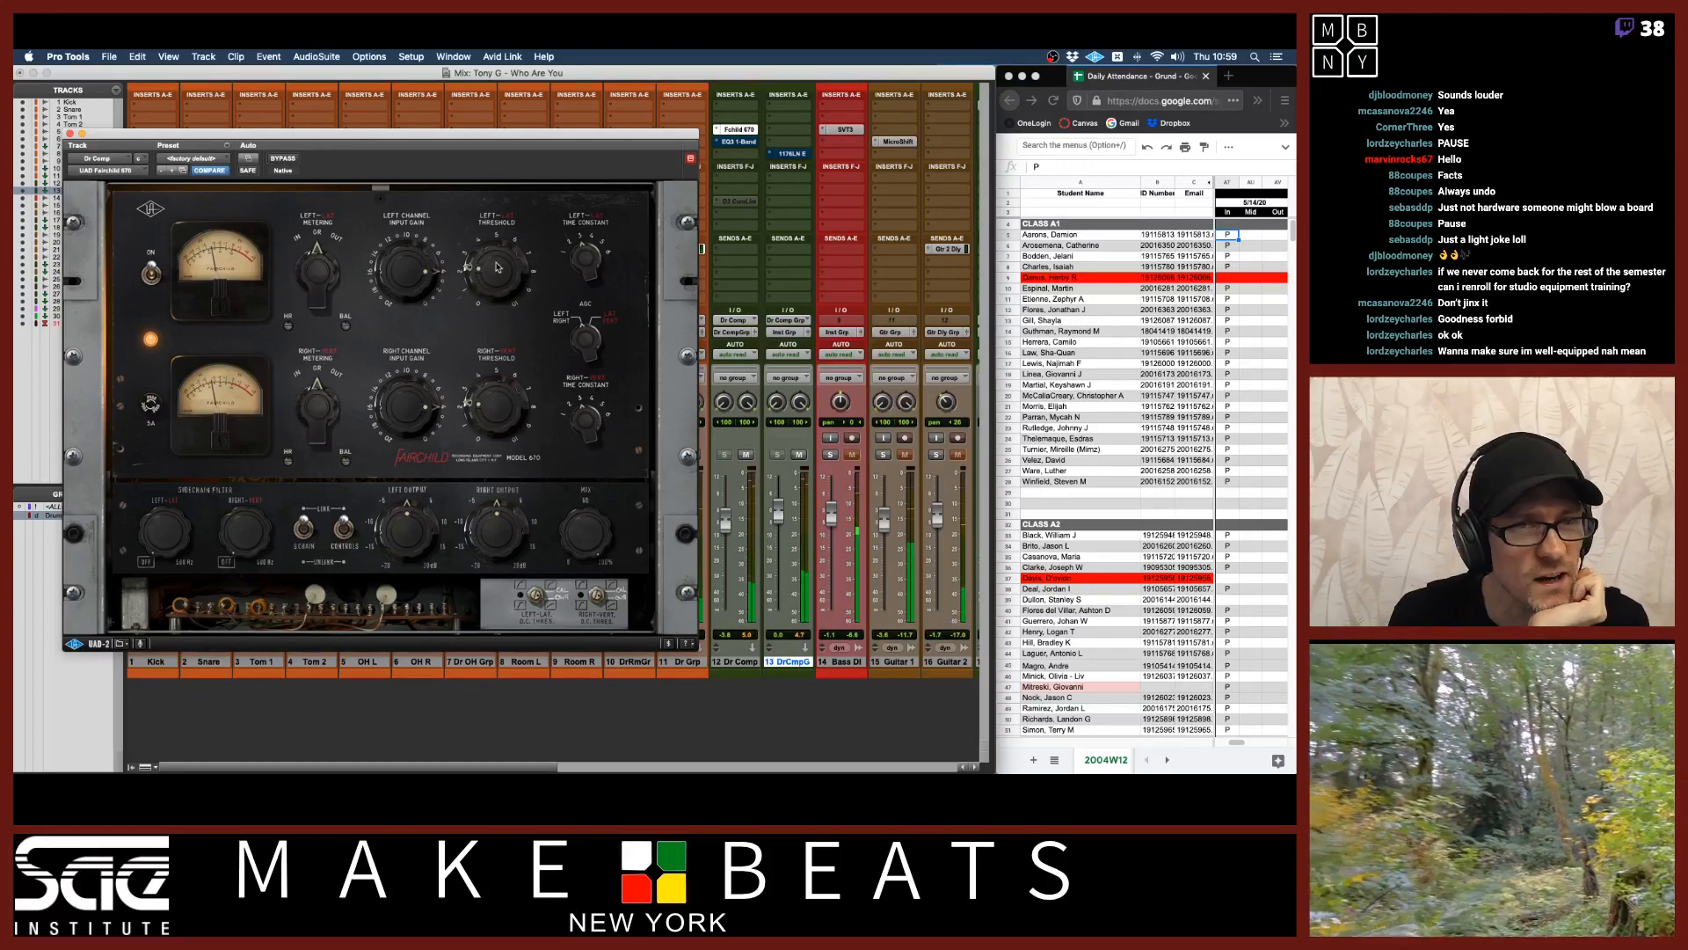
pyautogui.moveTo(581, 264); pyautogui.dragTo(590, 207)
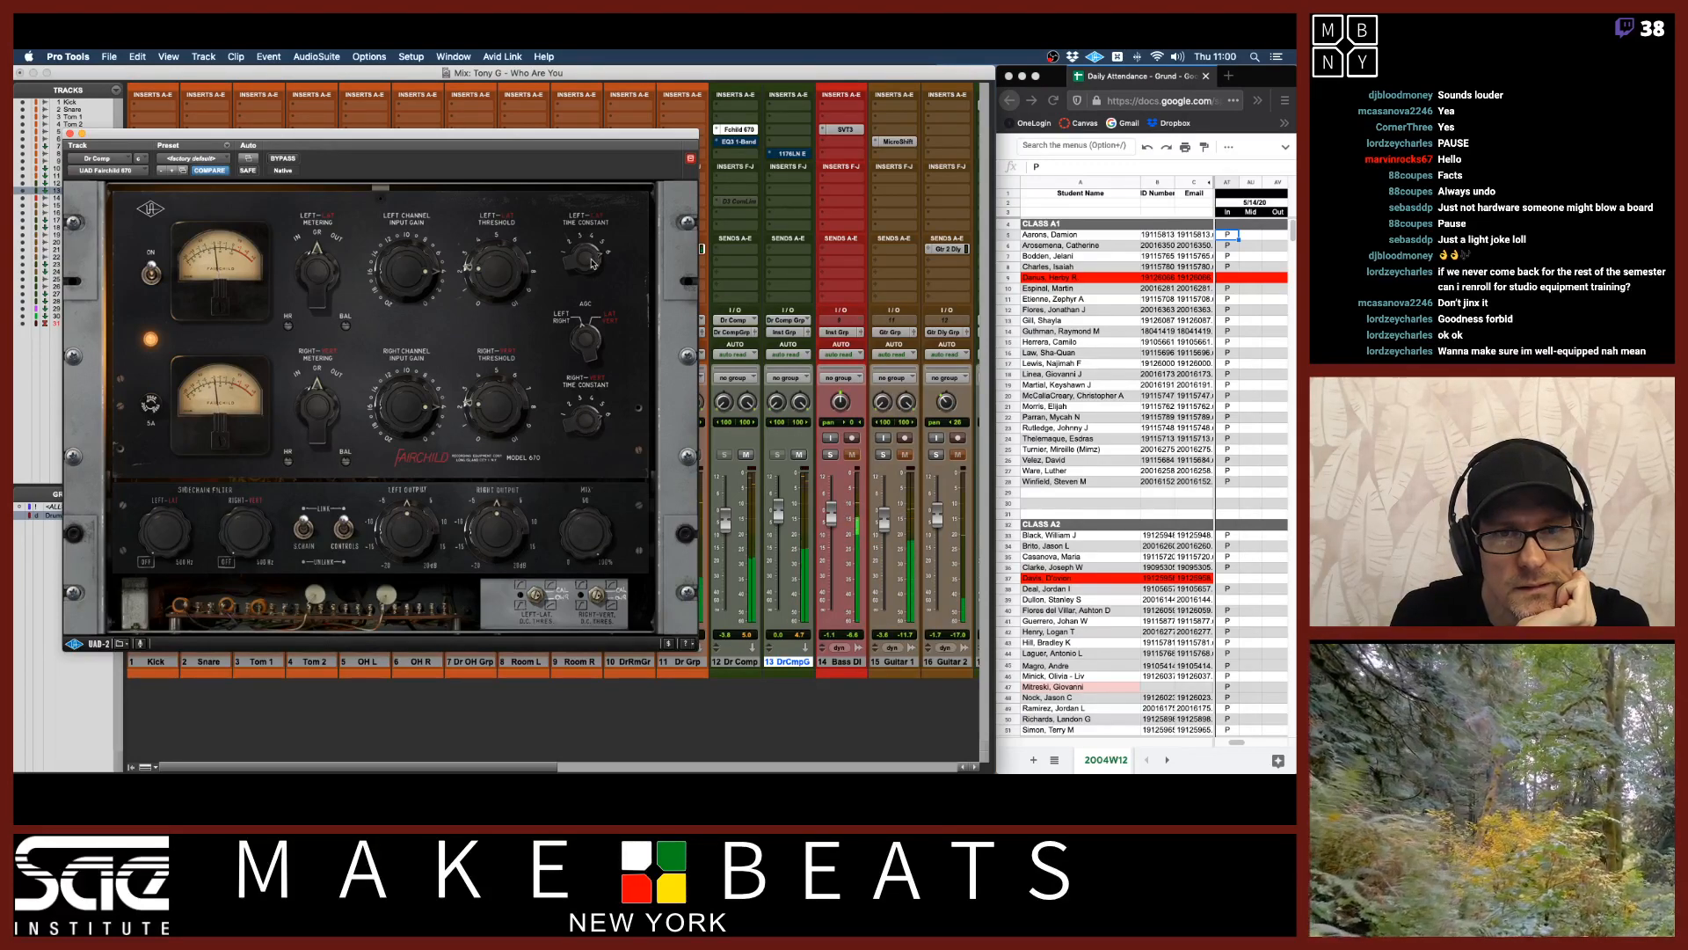
pyautogui.moveTo(592, 263); pyautogui.dragTo(582, 364)
pyautogui.moveTo(590, 270); pyautogui.dragTo(595, 344)
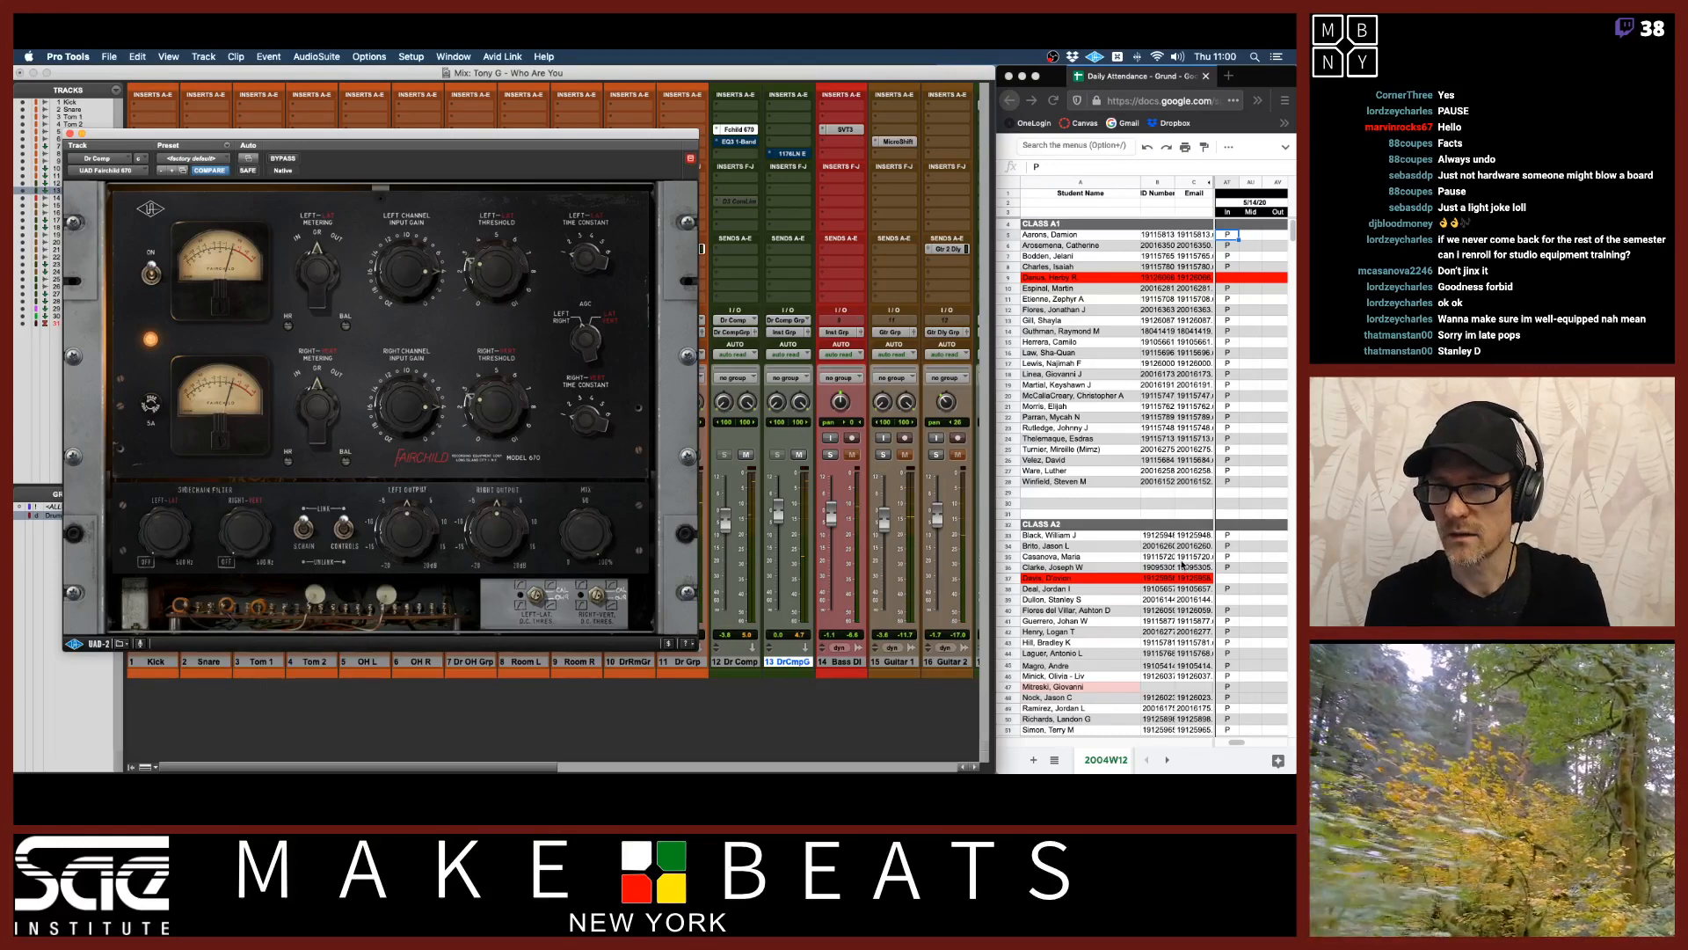
# Switch to the attendance spreadsheet, enter 75 in a student's attendance cell, and return to Pro Tools.
pyautogui.click(1227, 604)
pyautogui.click(1230, 601)
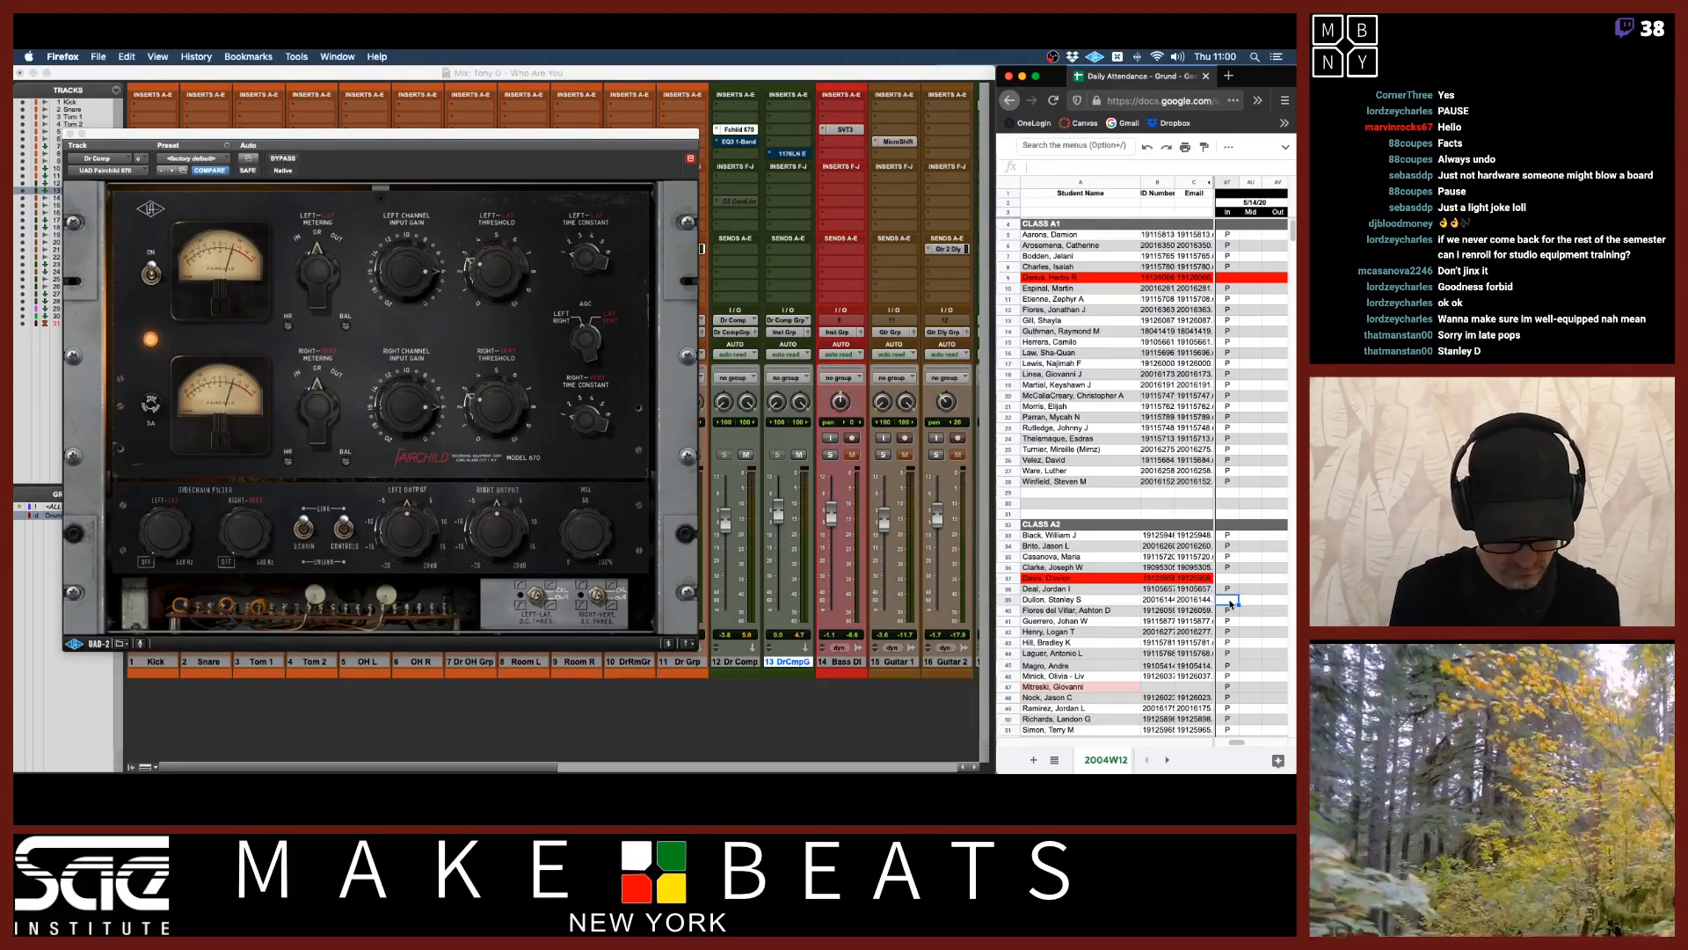
pyautogui.write('75')
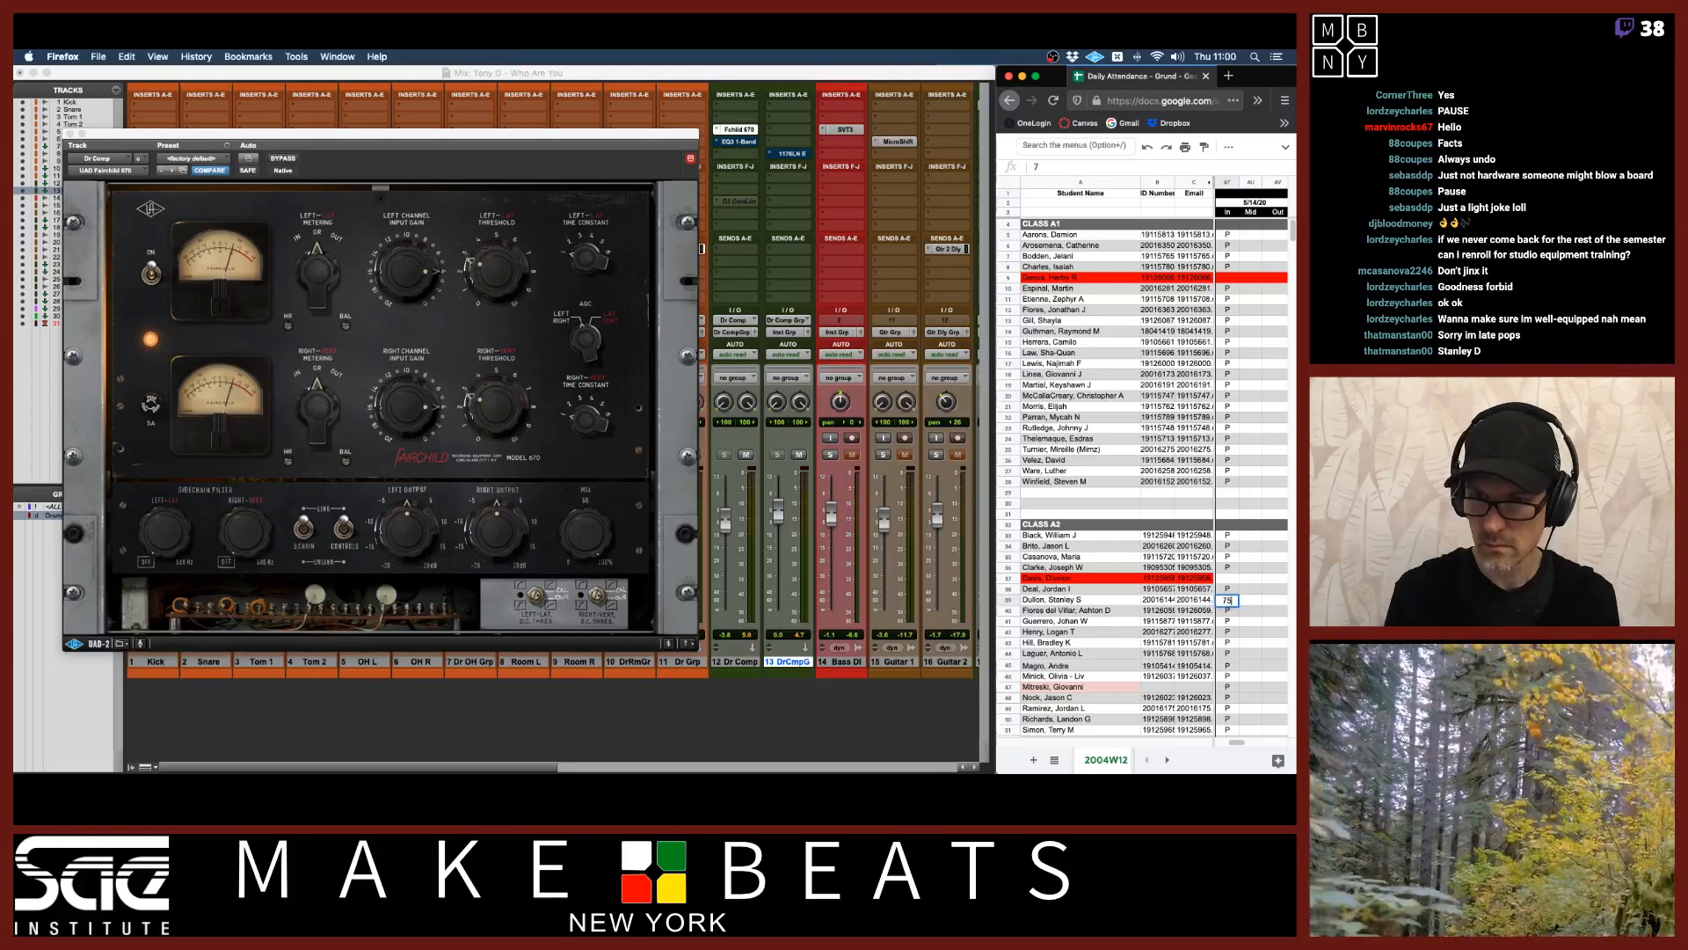
pyautogui.press('Return')
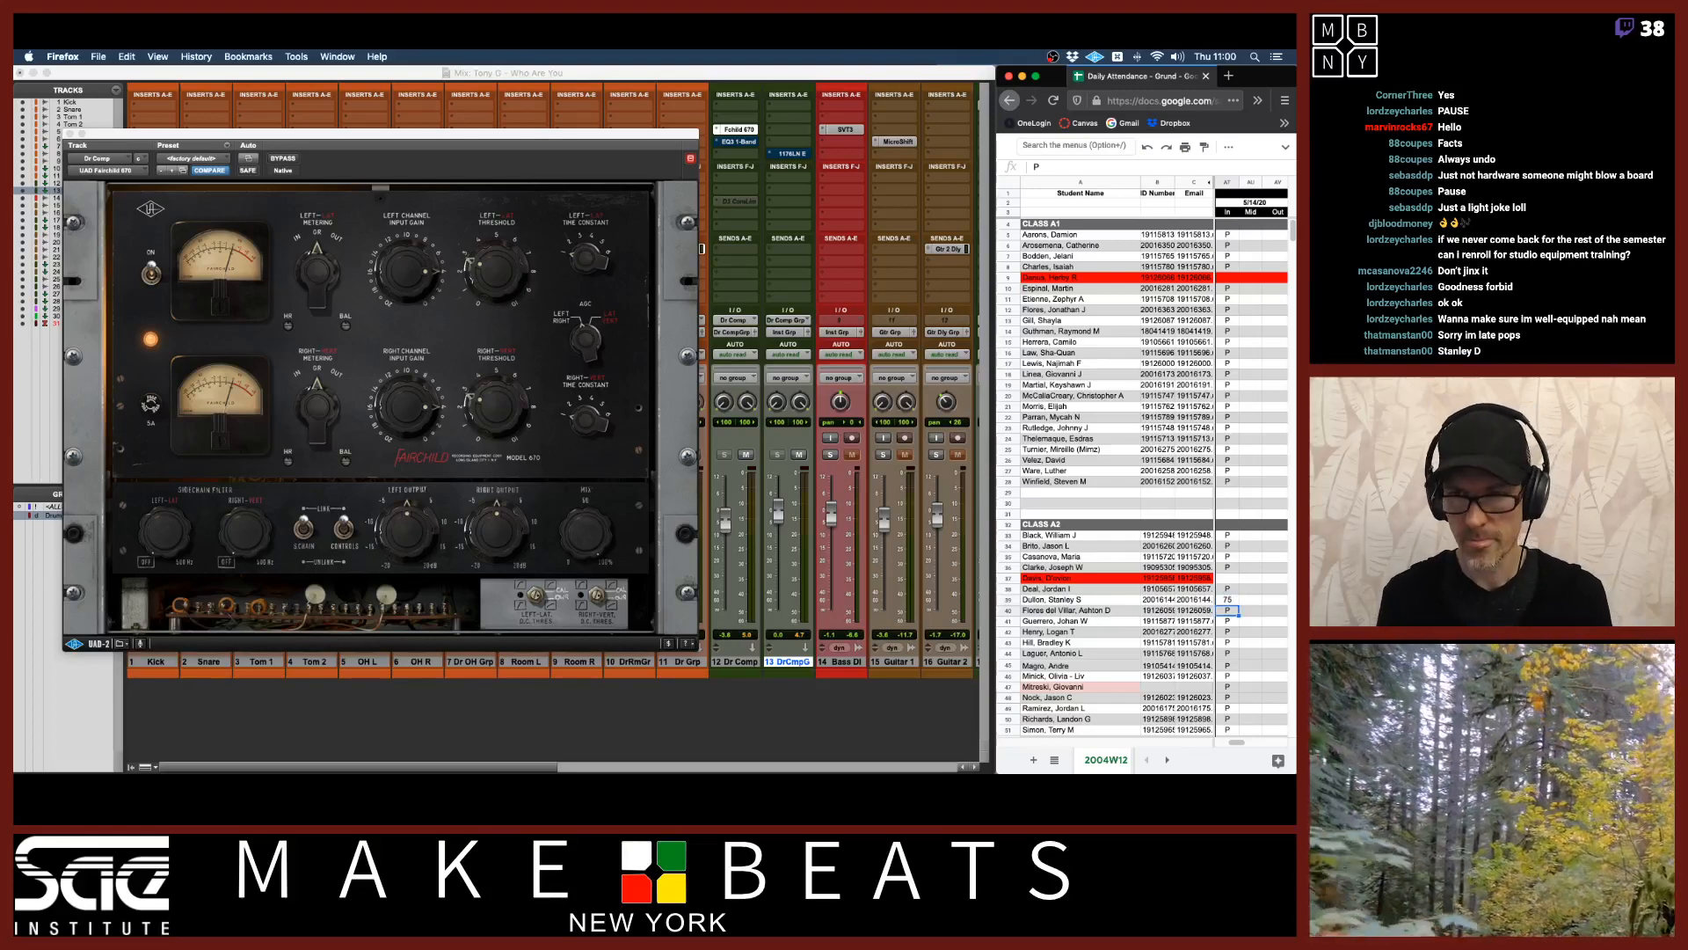
pyautogui.click(913, 75)
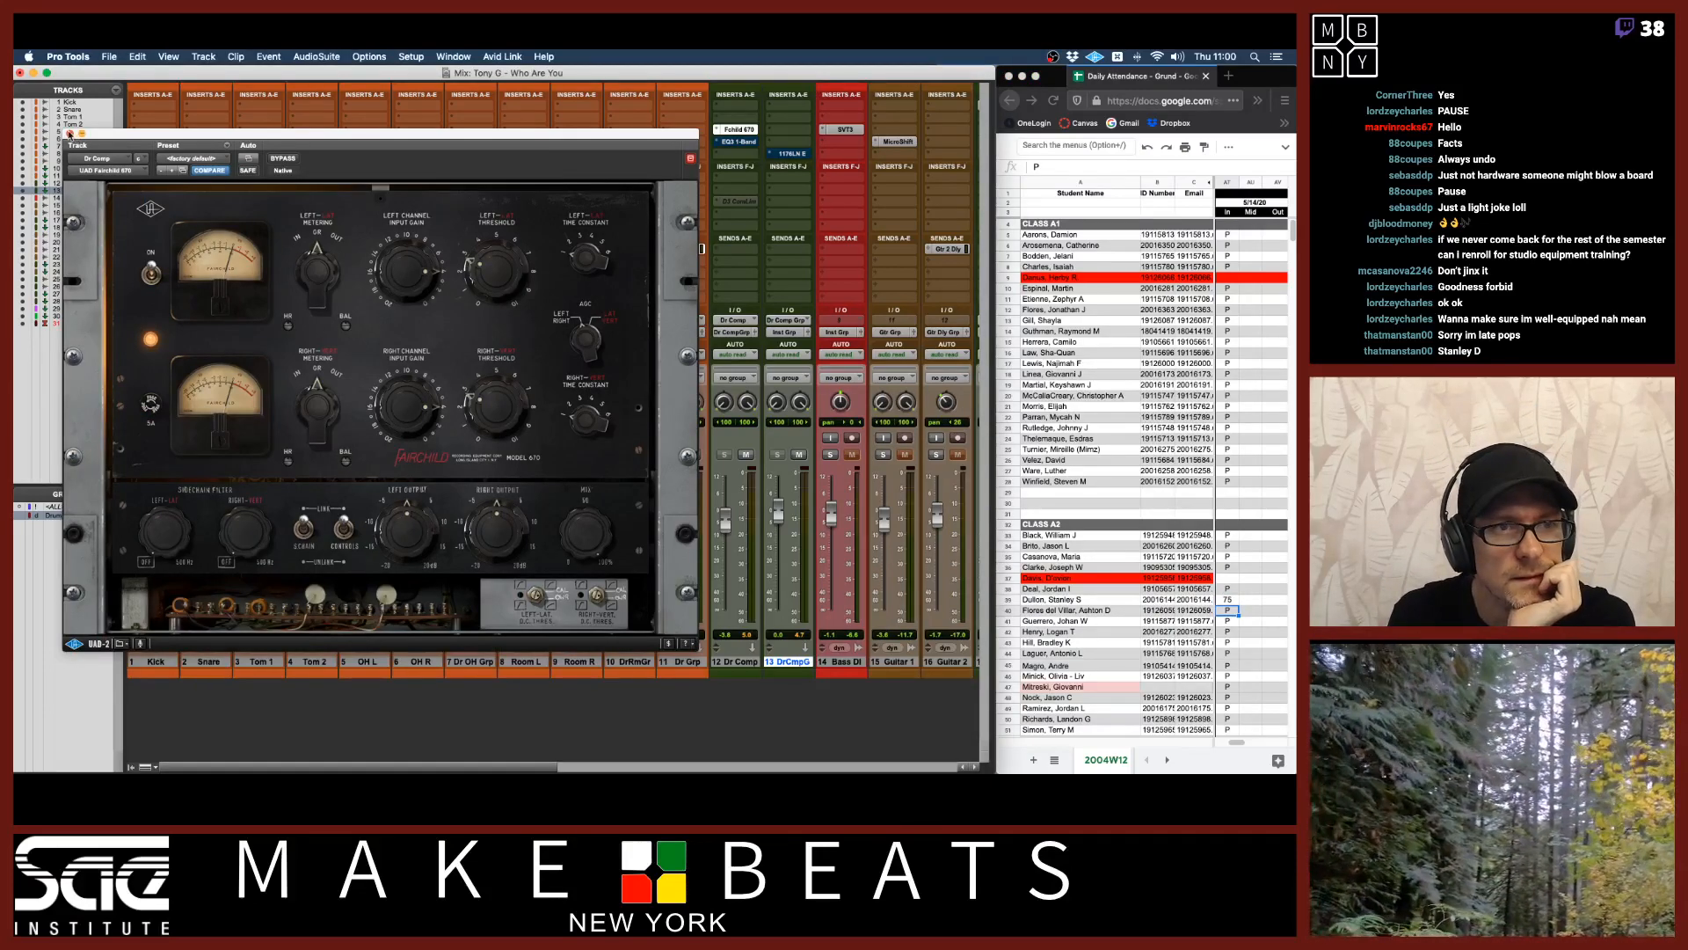
# Close the Fairchild window and replace the Dr Comp insert with the UAD Teletronix LA-2A Silver.
pyautogui.click(71, 133)
pyautogui.click(719, 133)
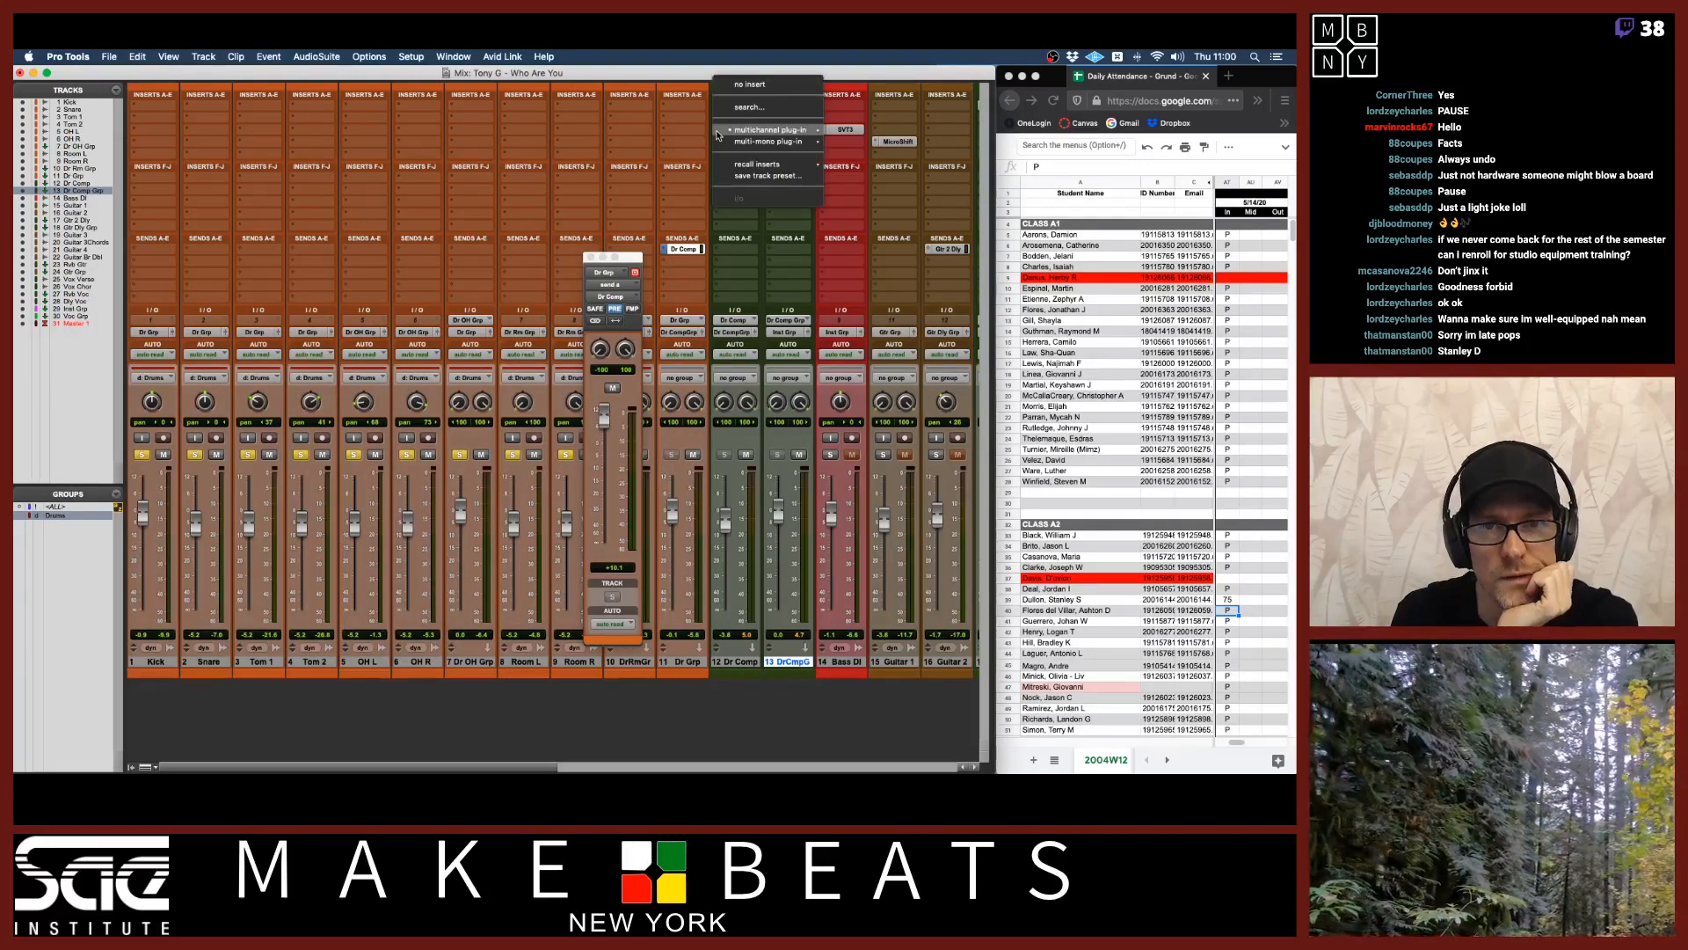
pyautogui.moveTo(816, 130)
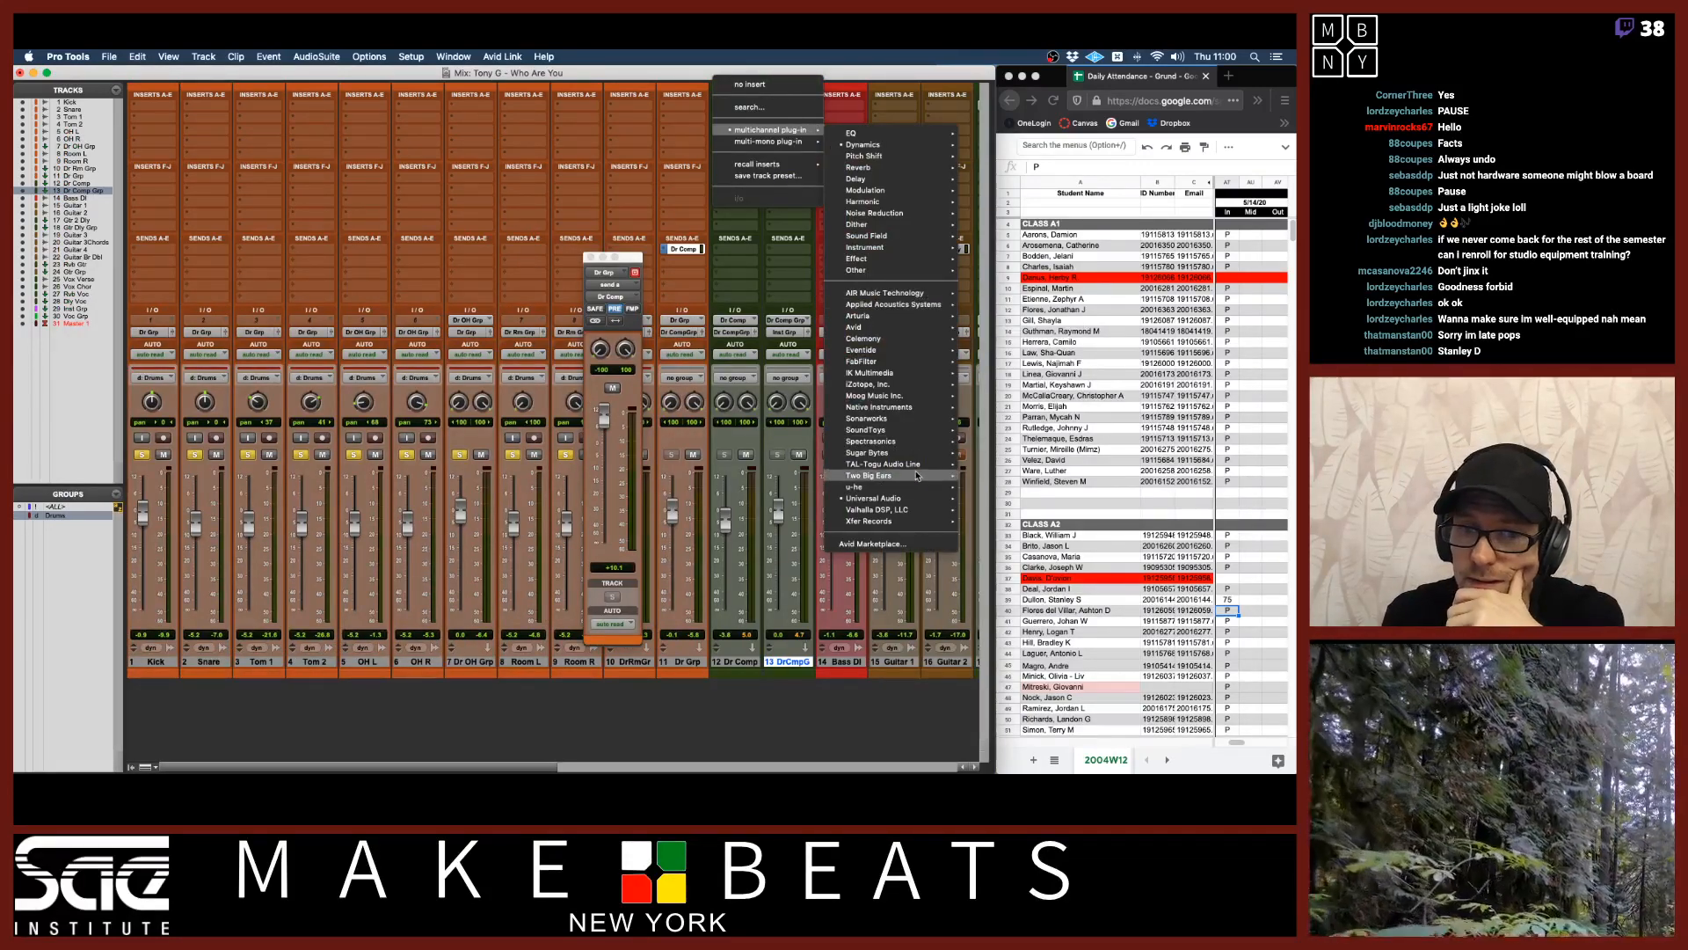
pyautogui.moveTo(866, 145)
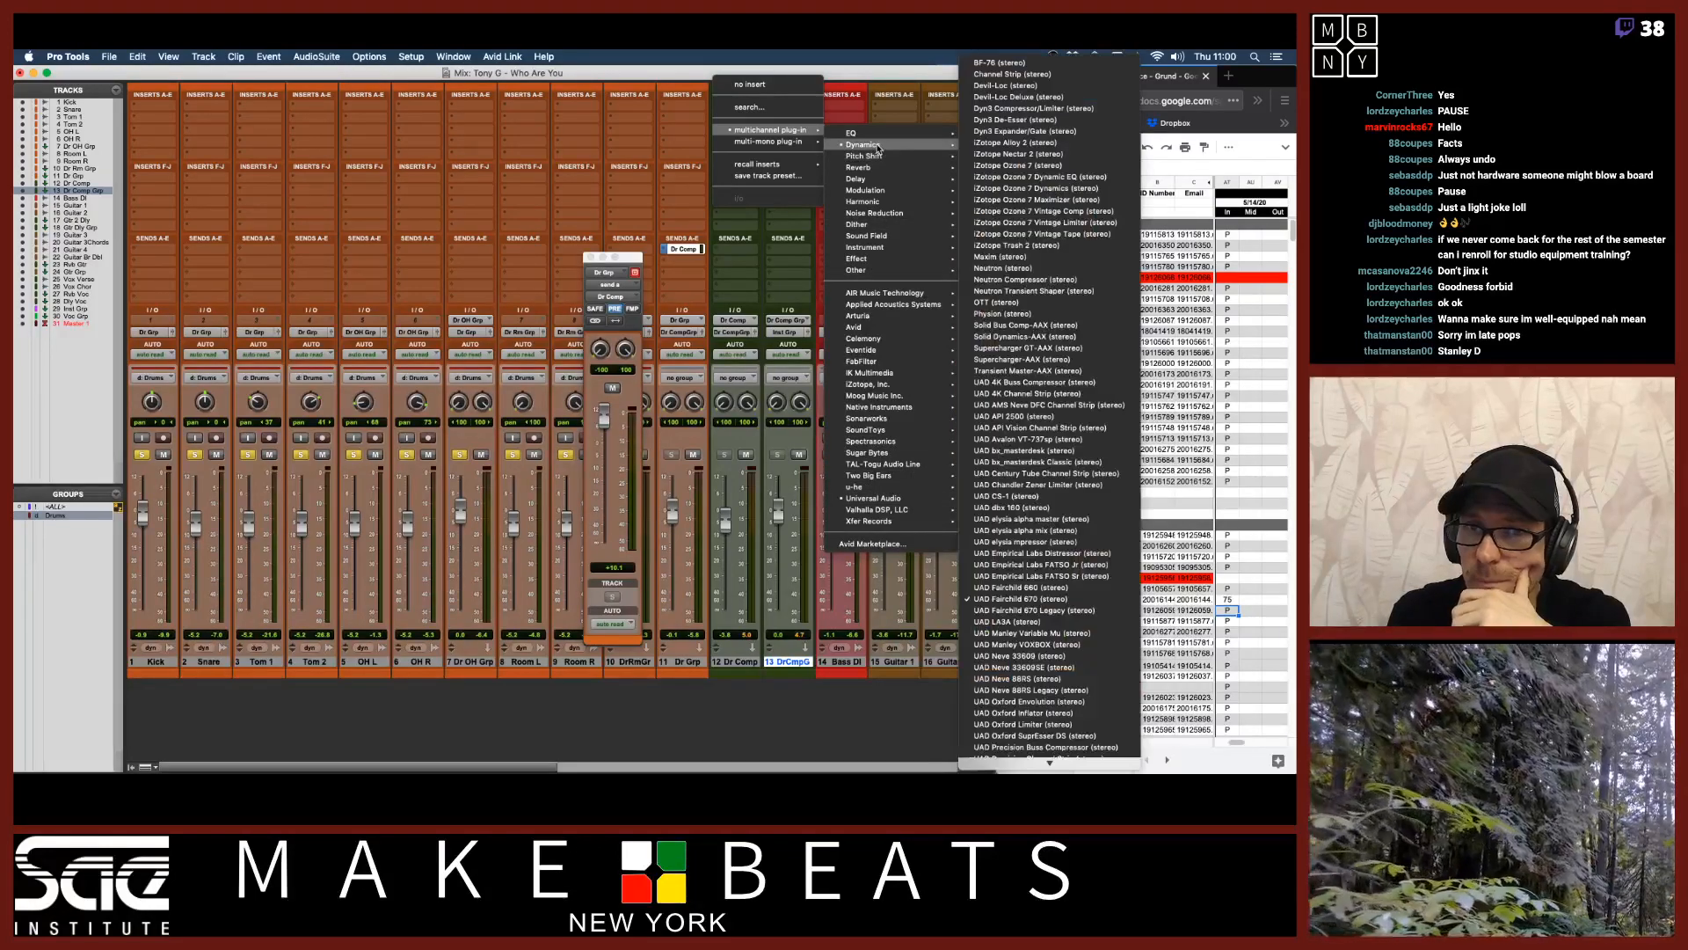
pyautogui.scroll(-3, 1093, 506)
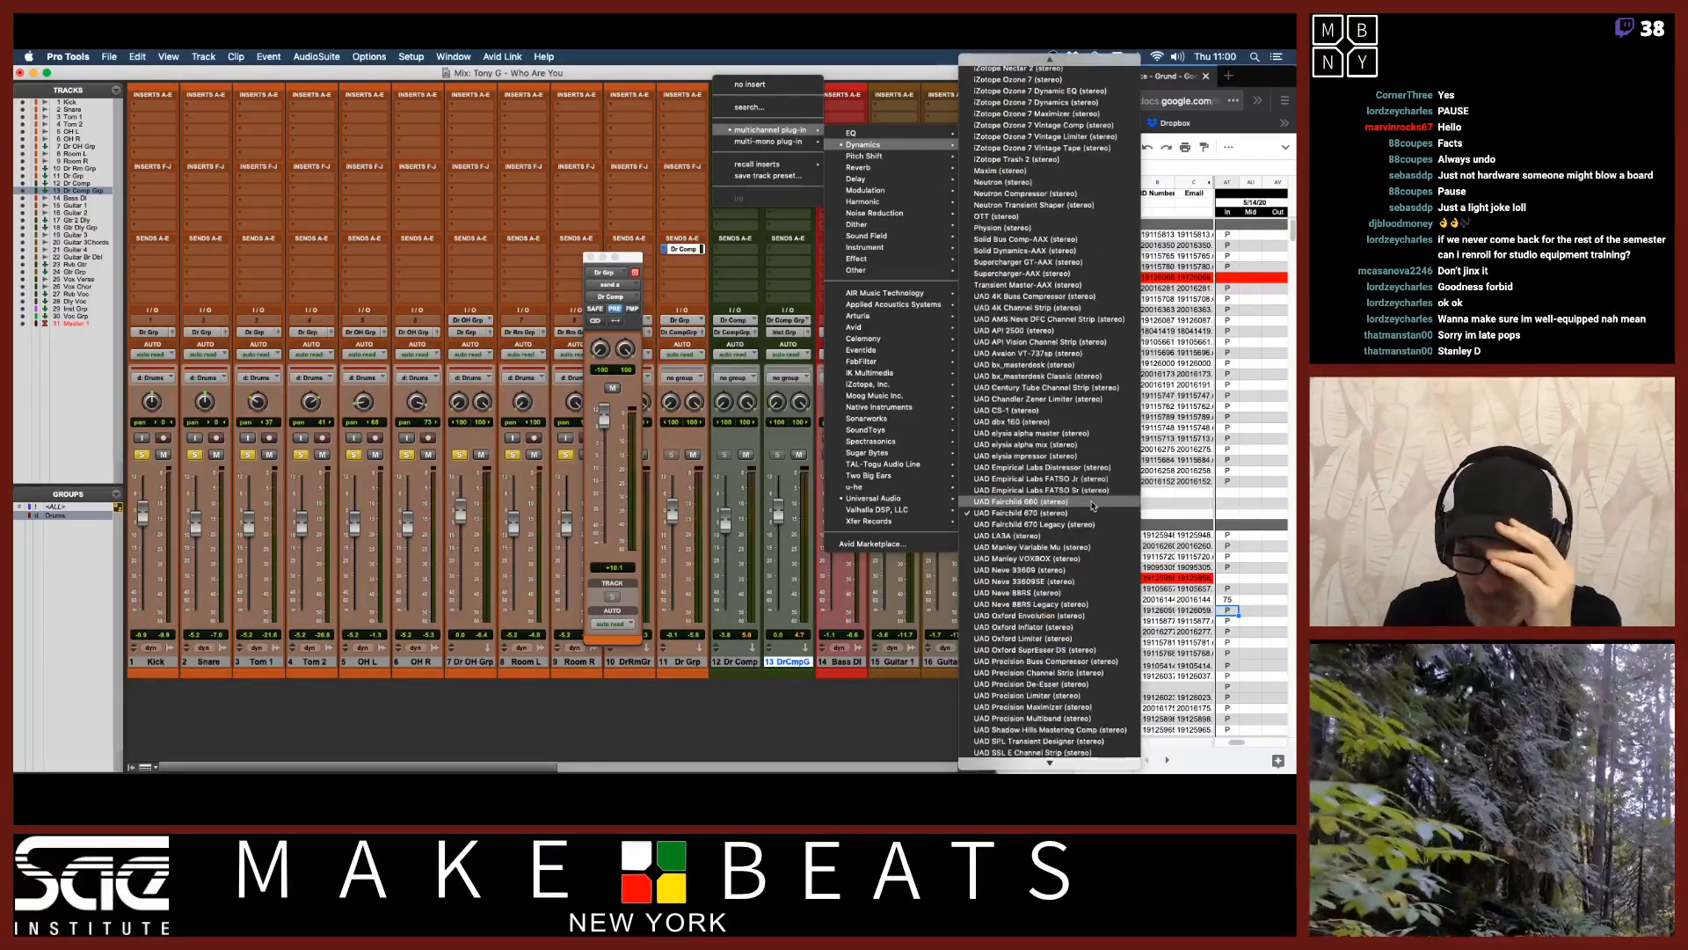
pyautogui.scroll(-1, 1093, 506)
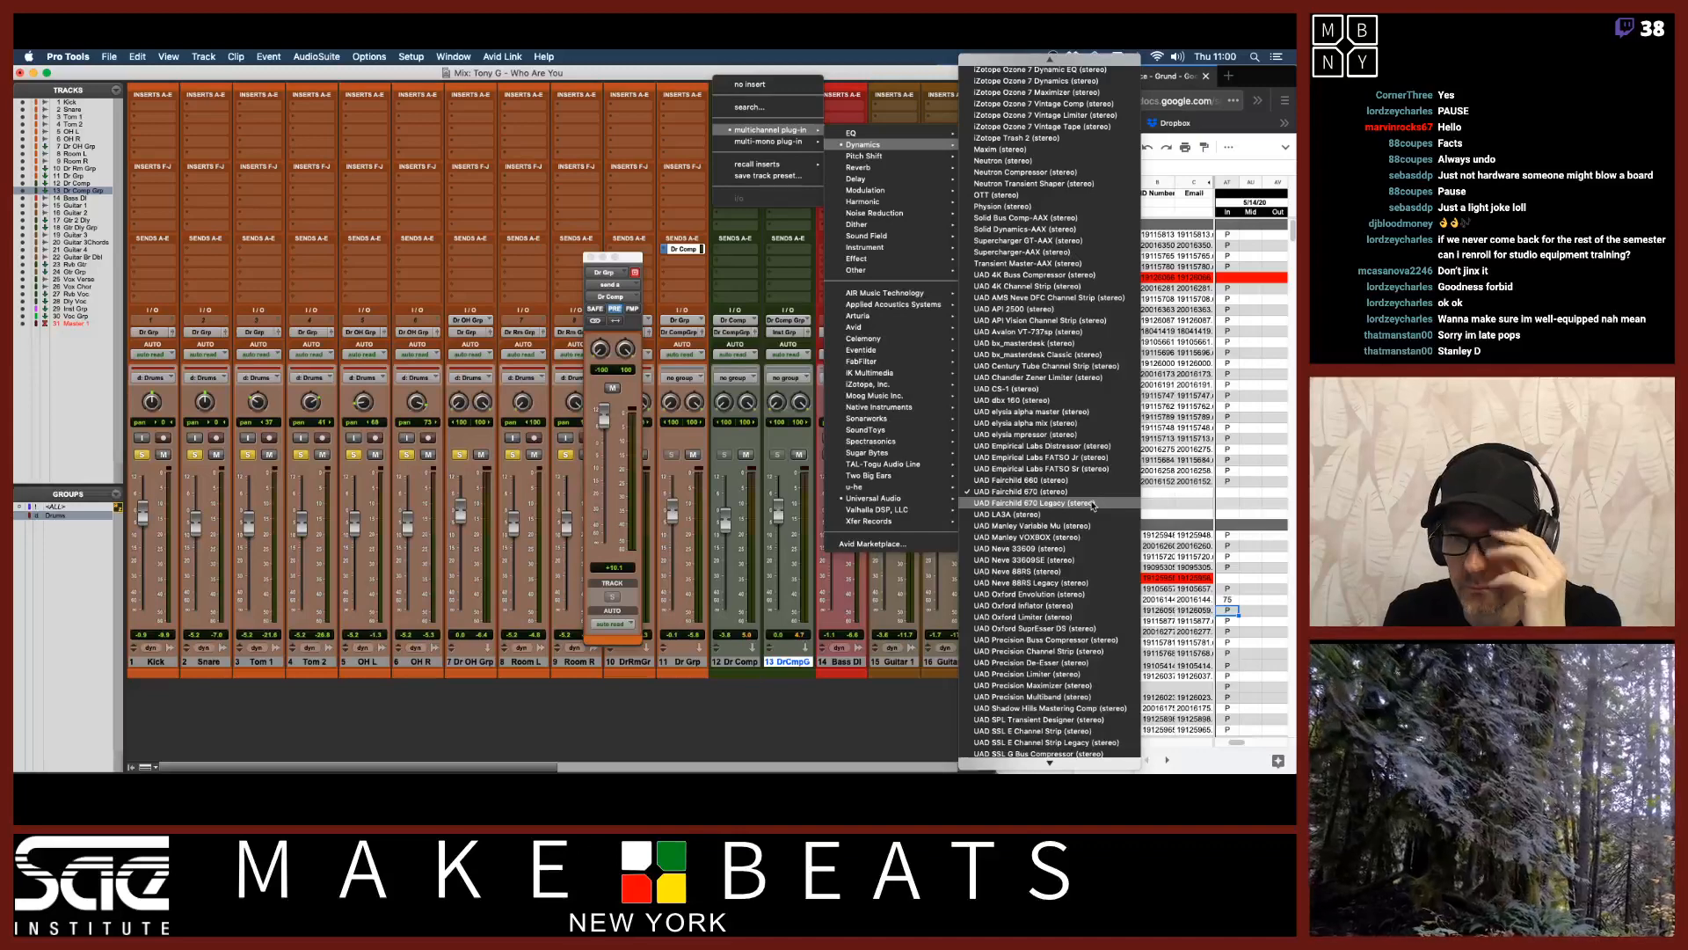
pyautogui.scroll(-2, 1093, 506)
pyautogui.scroll(-5, 1093, 505)
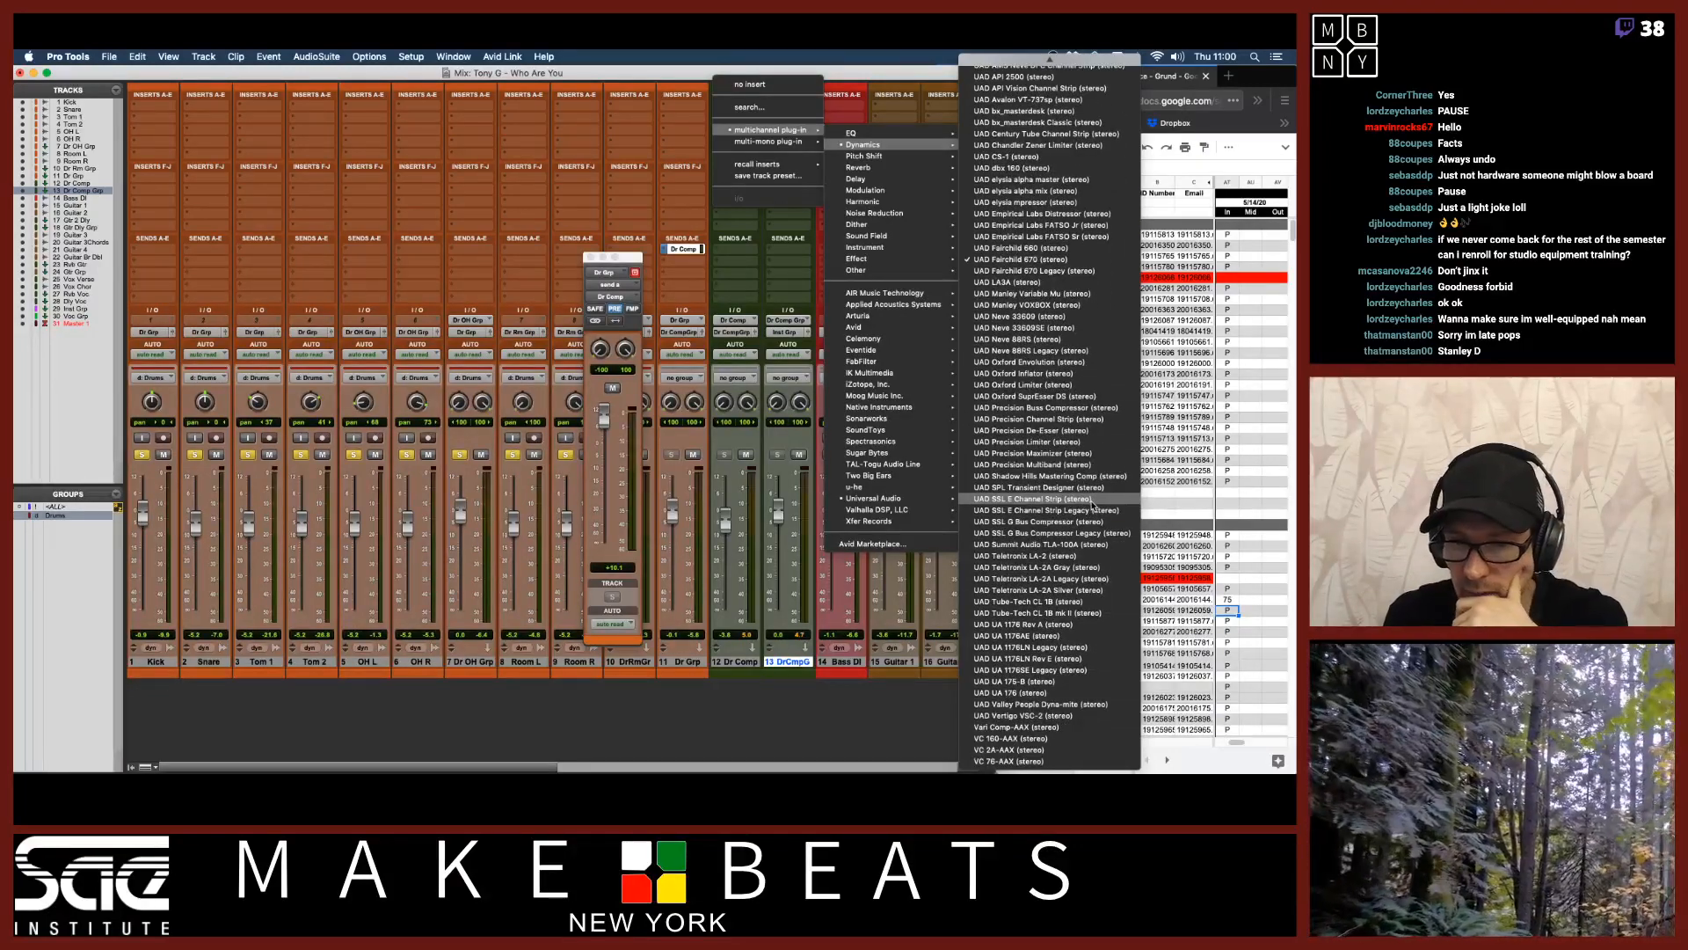
pyautogui.click(1055, 590)
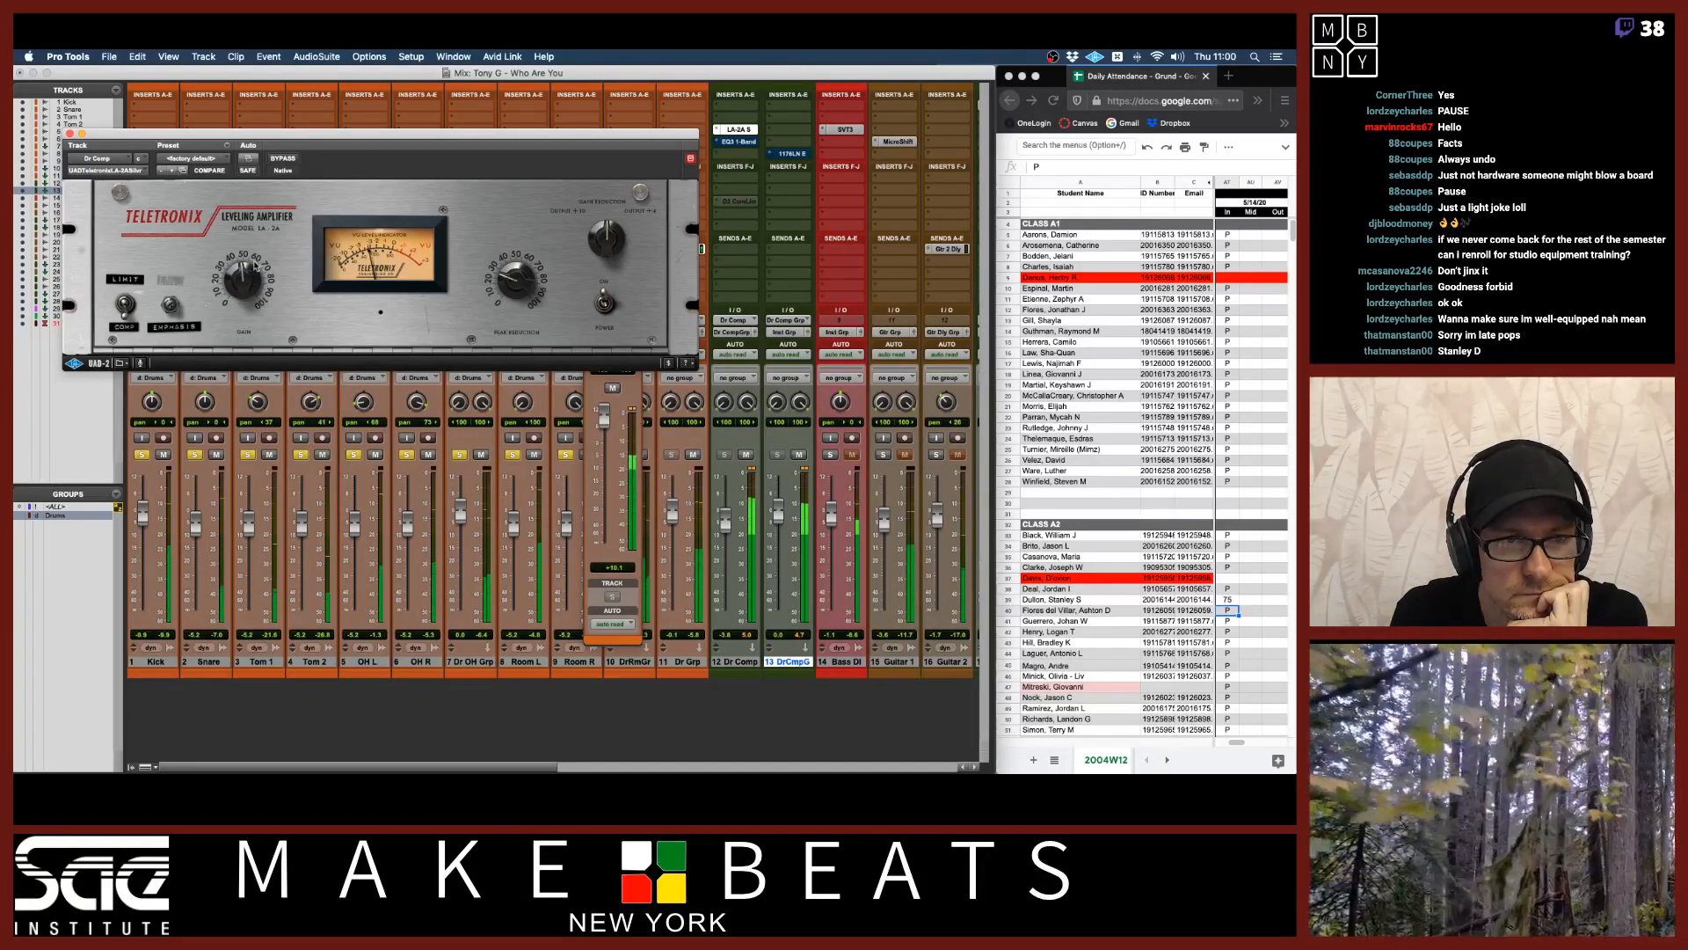
# Adjust the LA-2A's gain and peak reduction knobs, then close its plugin window.
pyautogui.moveTo(255, 267); pyautogui.dragTo(225, 274)
pyautogui.moveTo(505, 277); pyautogui.dragTo(517, 262)
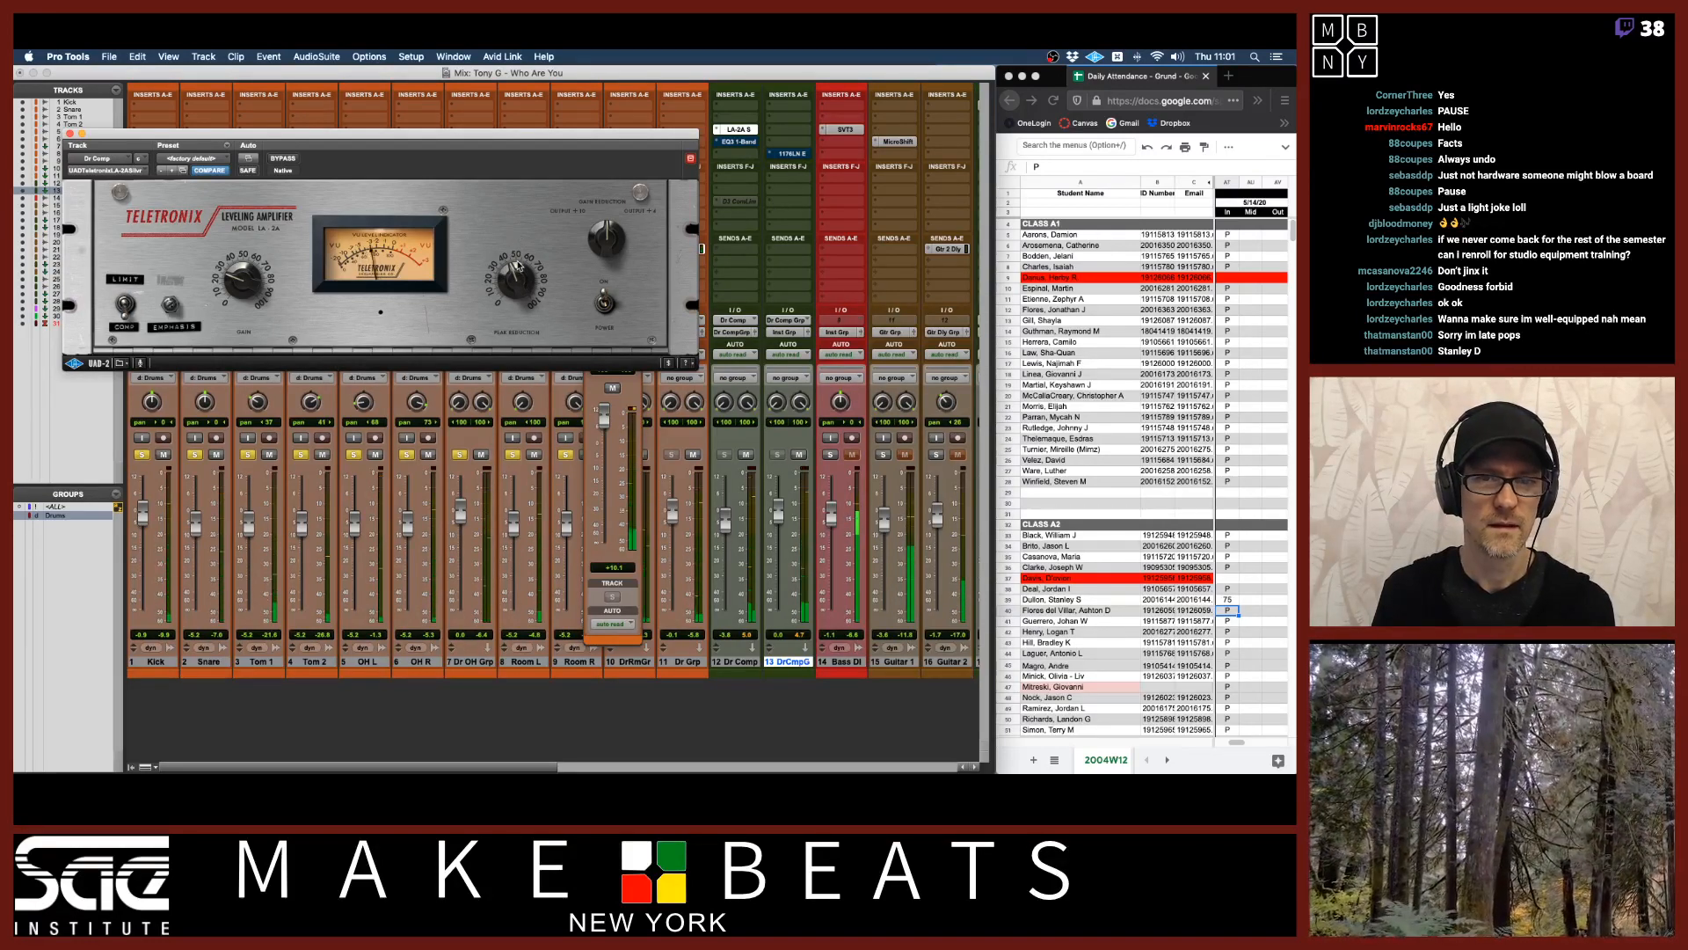
pyautogui.moveTo(471, 138); pyautogui.dragTo(456, 129)
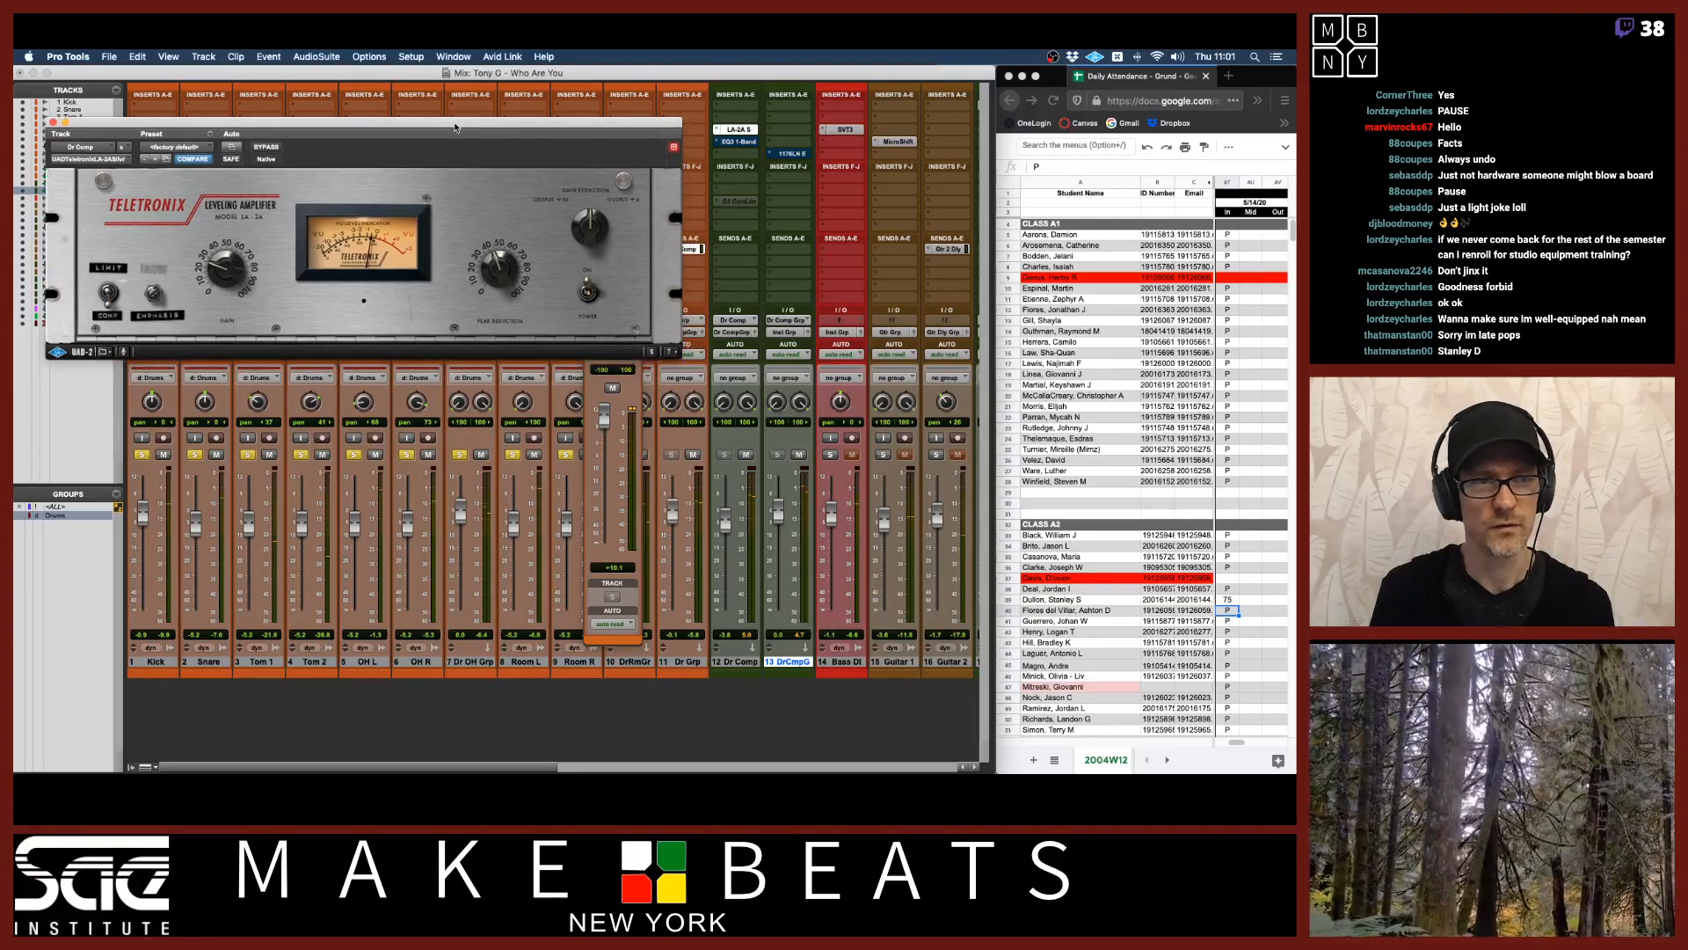
pyautogui.click(52, 122)
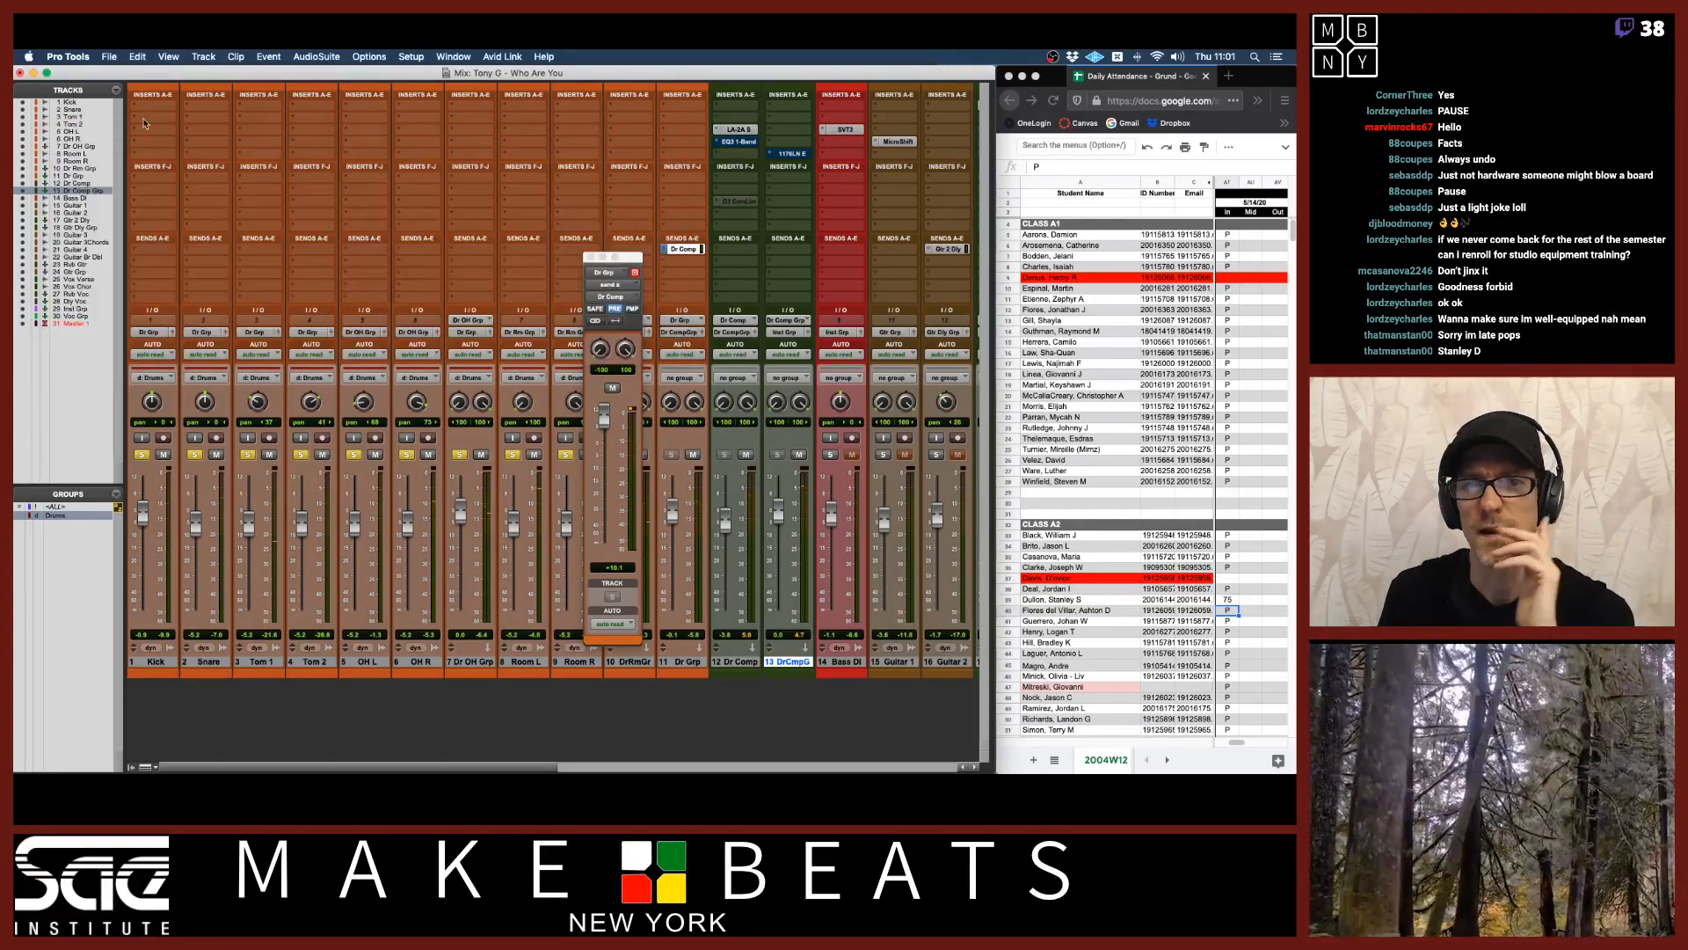
# Replace the Dr Comp insert with the OTT multiband compressor and reposition its window.
pyautogui.click(717, 131)
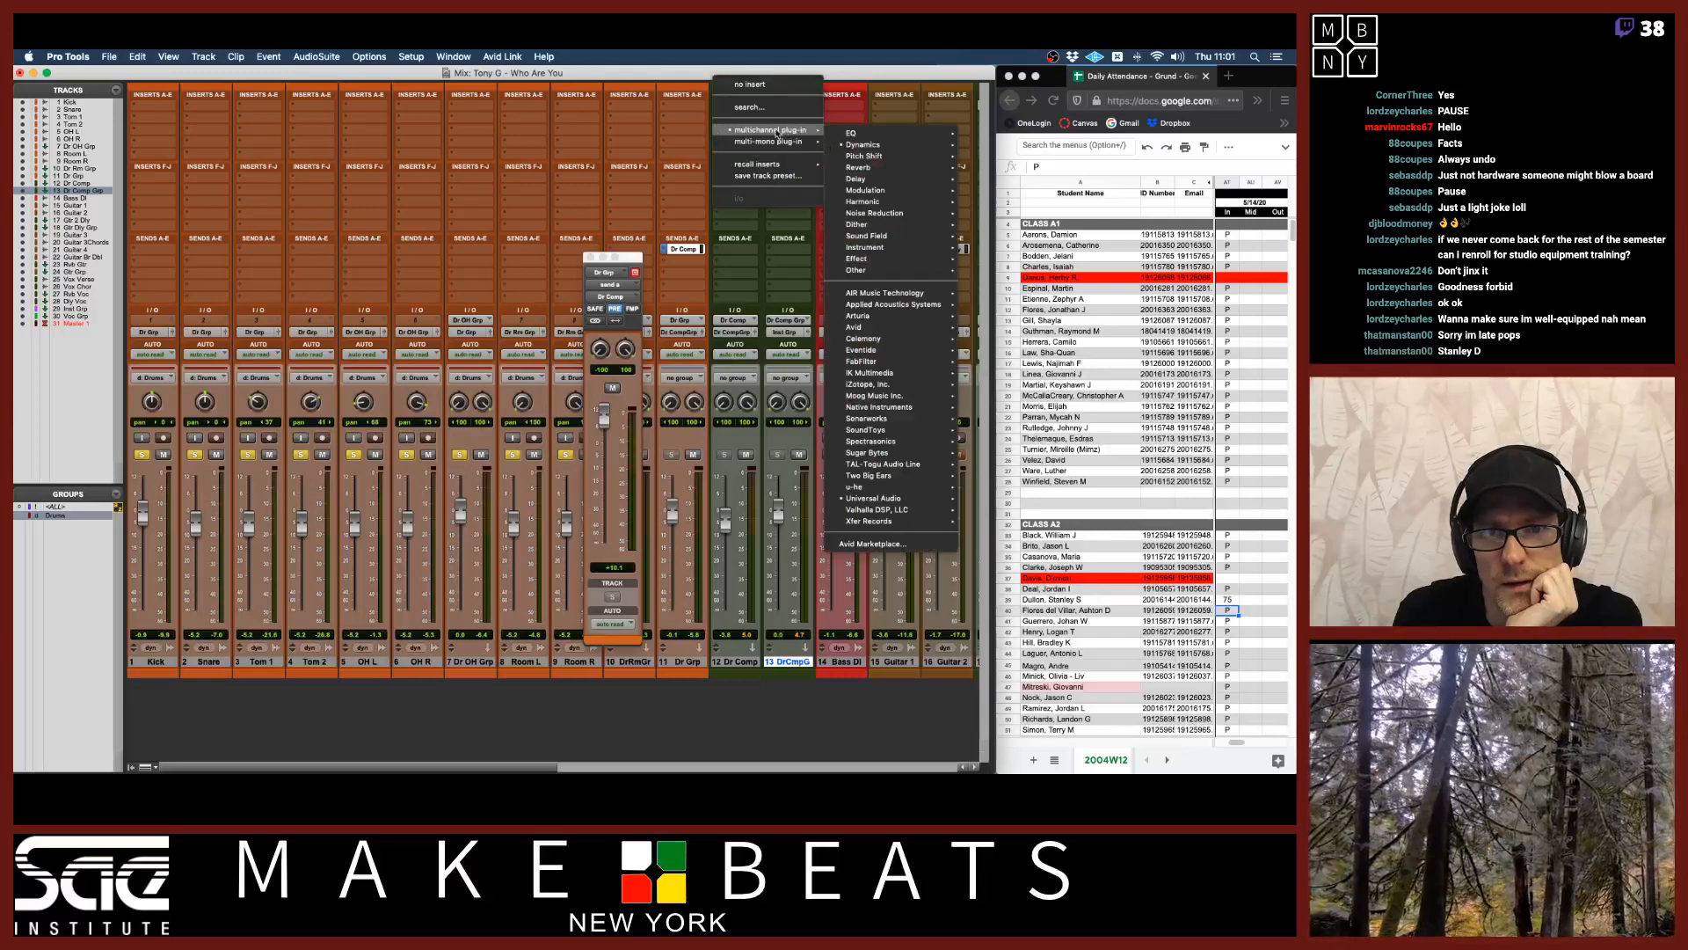
pyautogui.moveTo(902, 148)
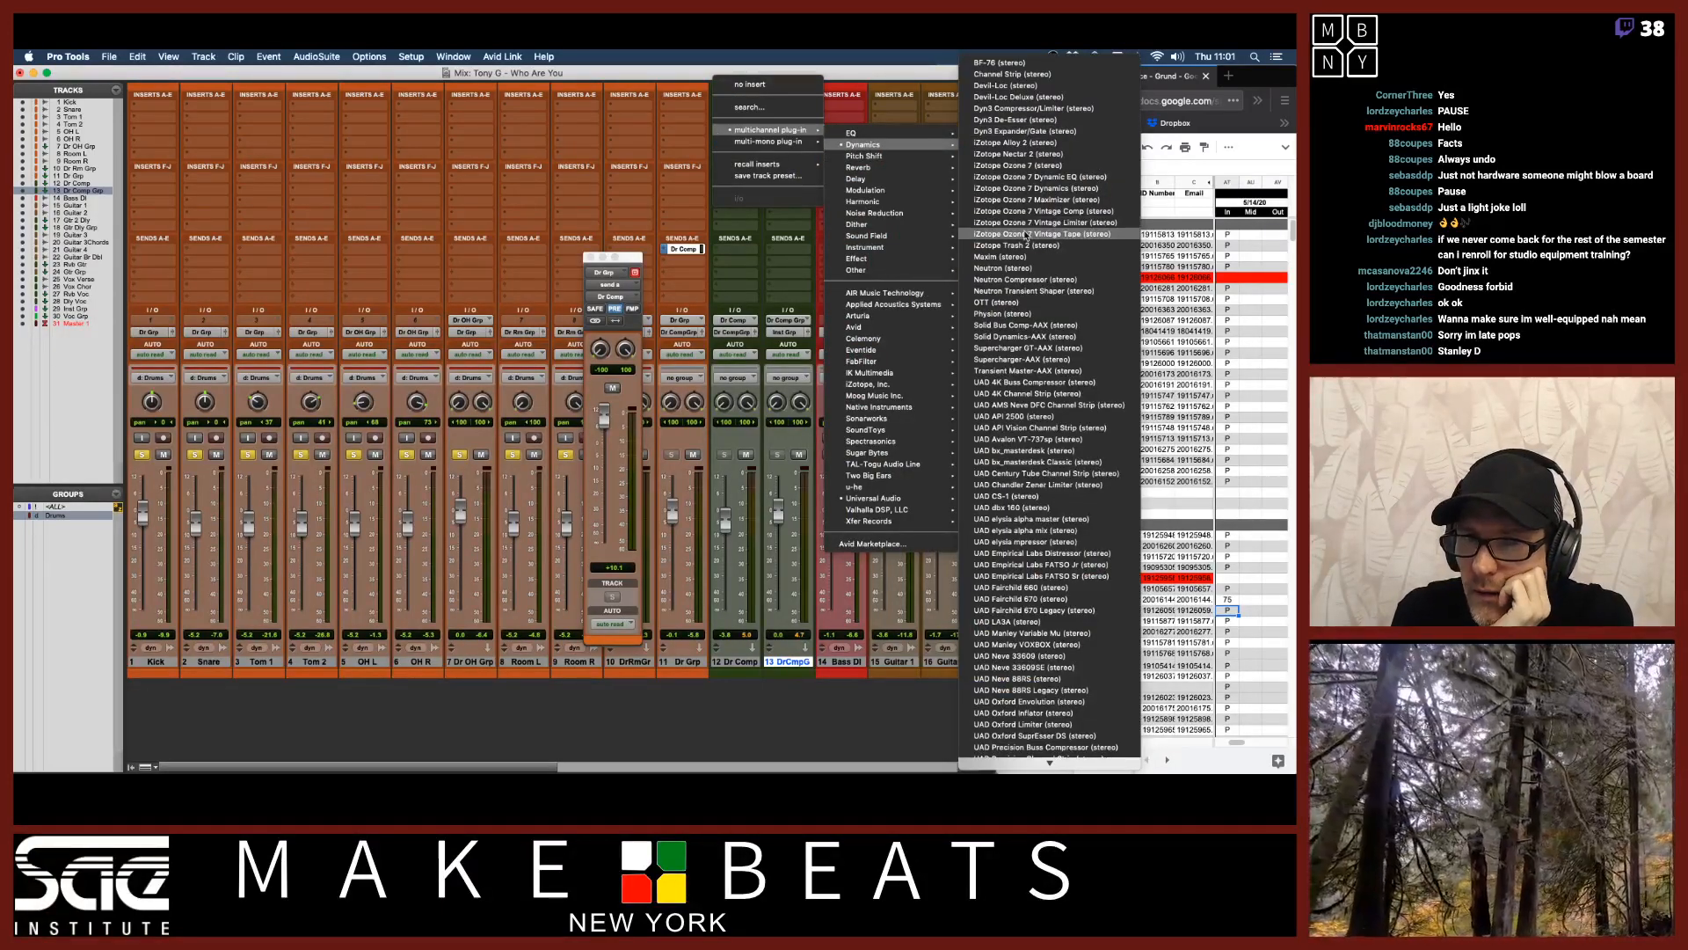
pyautogui.click(1013, 303)
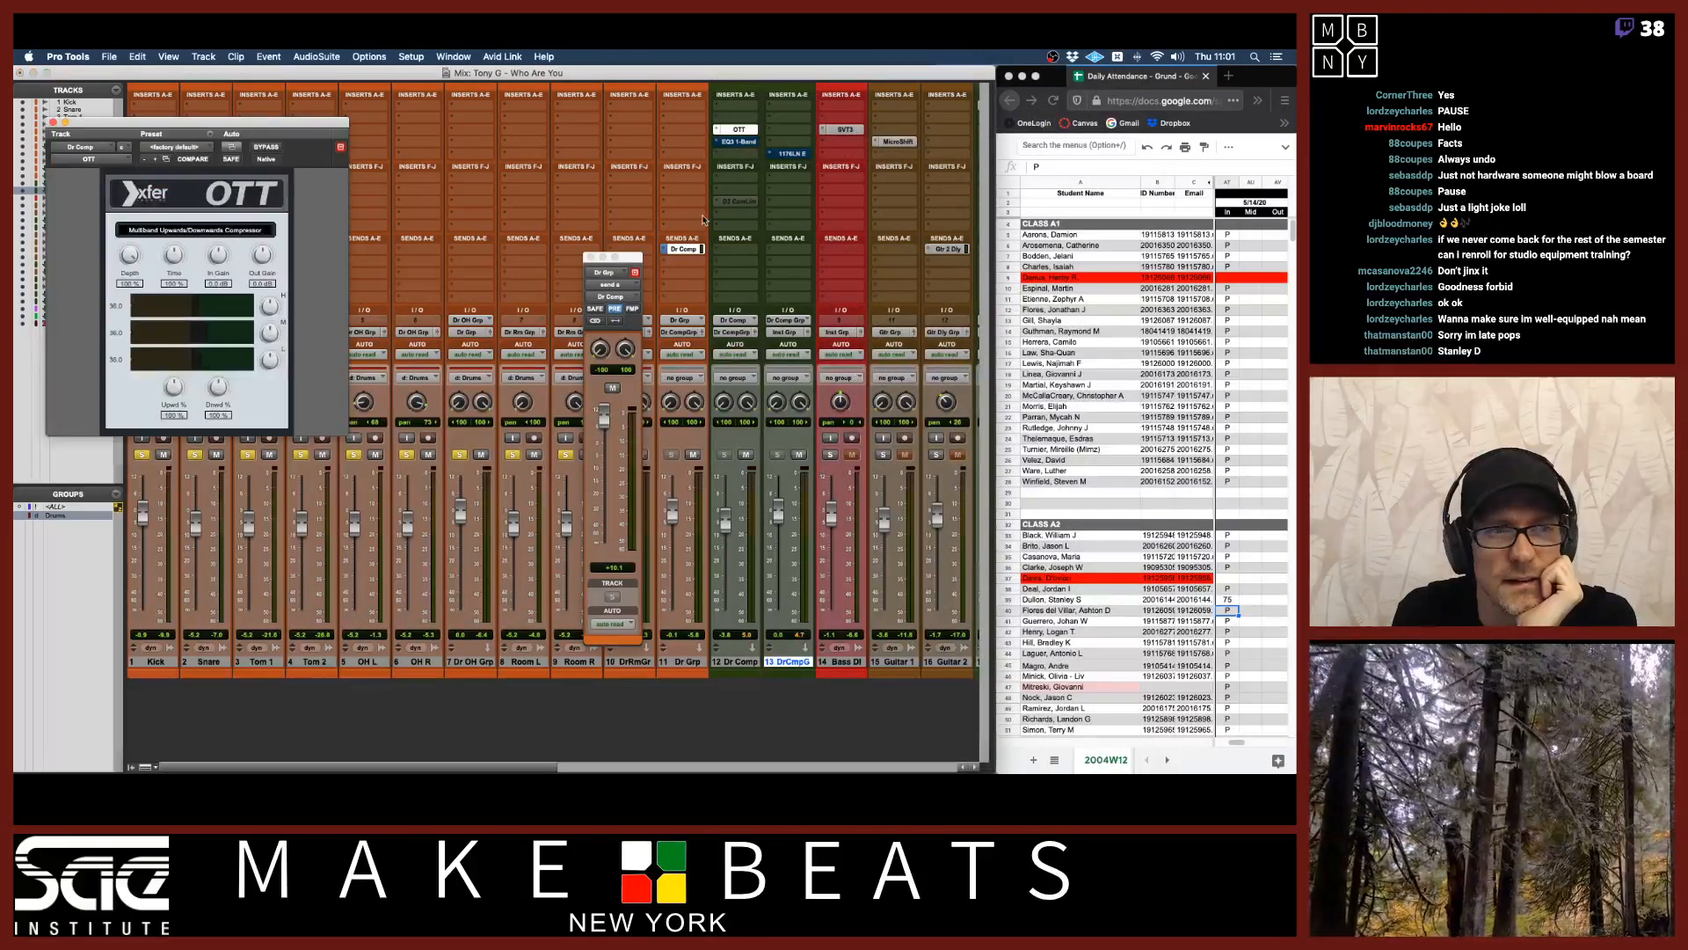
pyautogui.moveTo(301, 126); pyautogui.dragTo(428, 149)
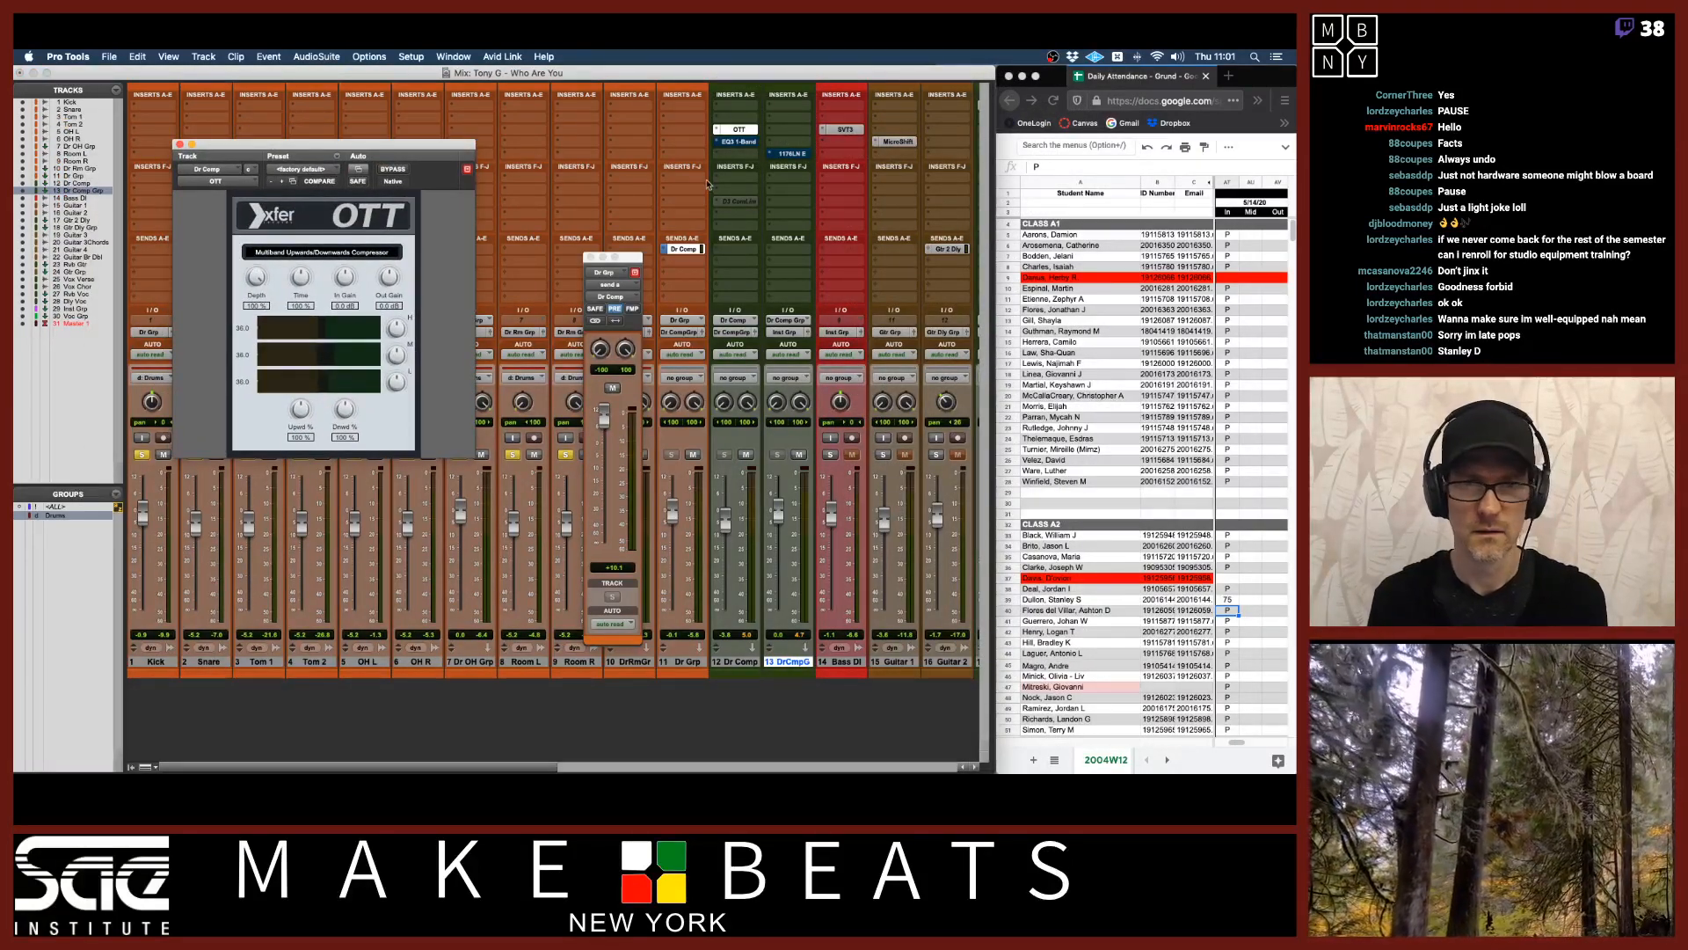
# Lower the Dr Comp fader, start playback, and raise the fader slightly.
pyautogui.moveTo(725, 521); pyautogui.dragTo(726, 565)
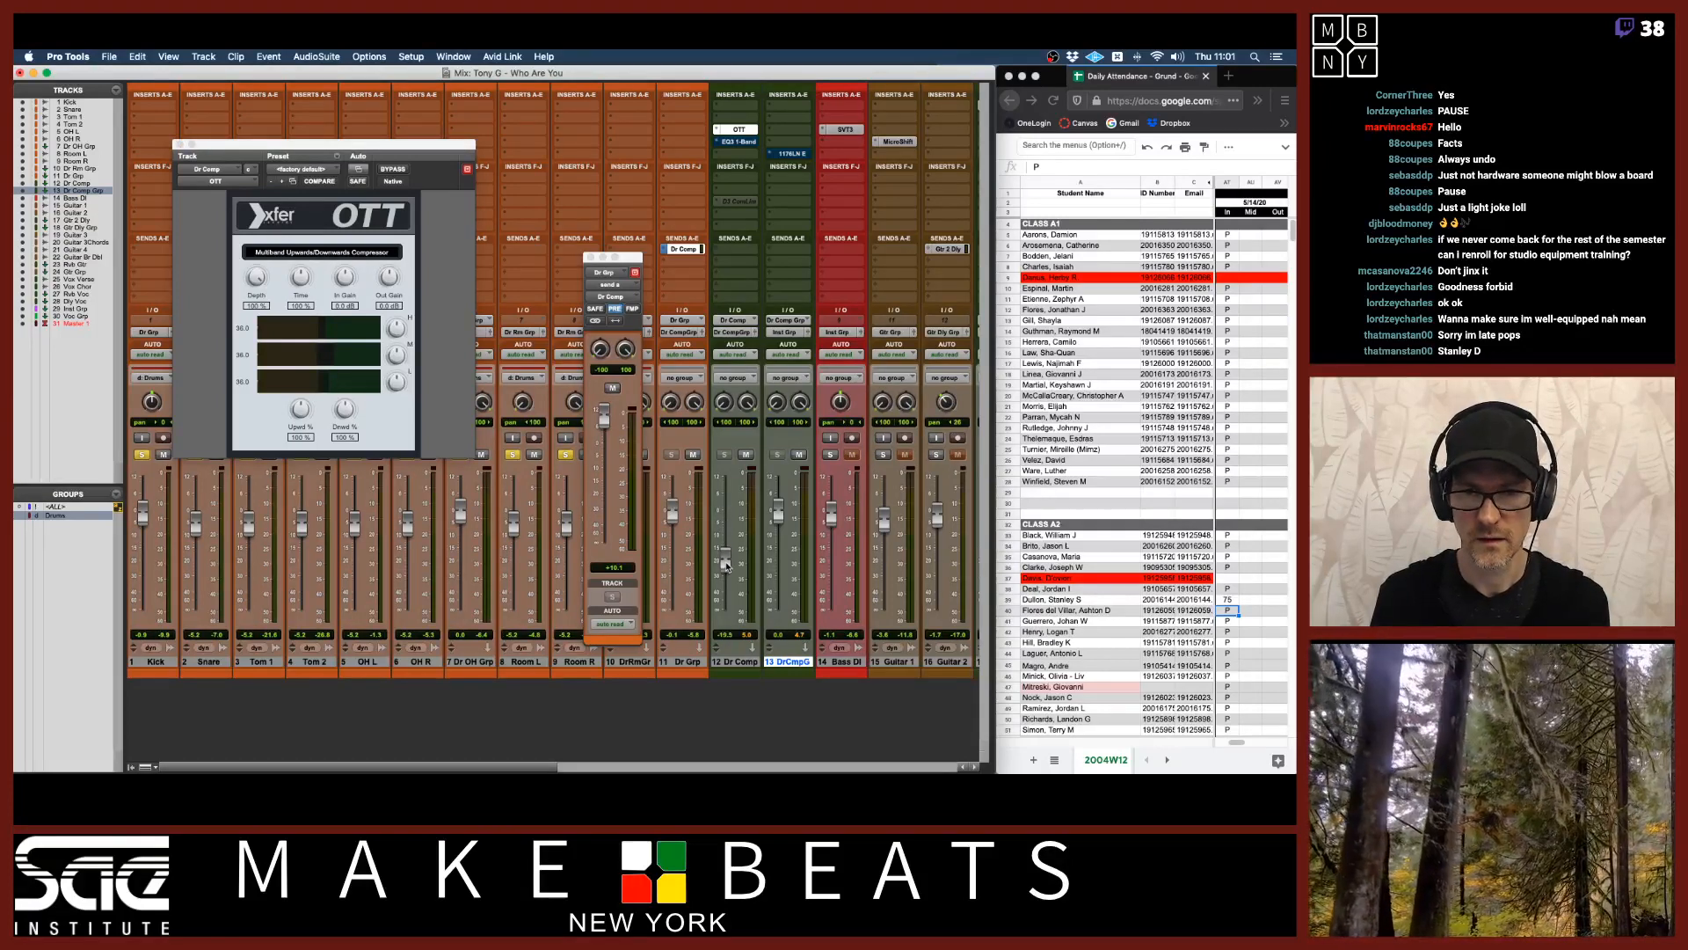
pyautogui.press('space')
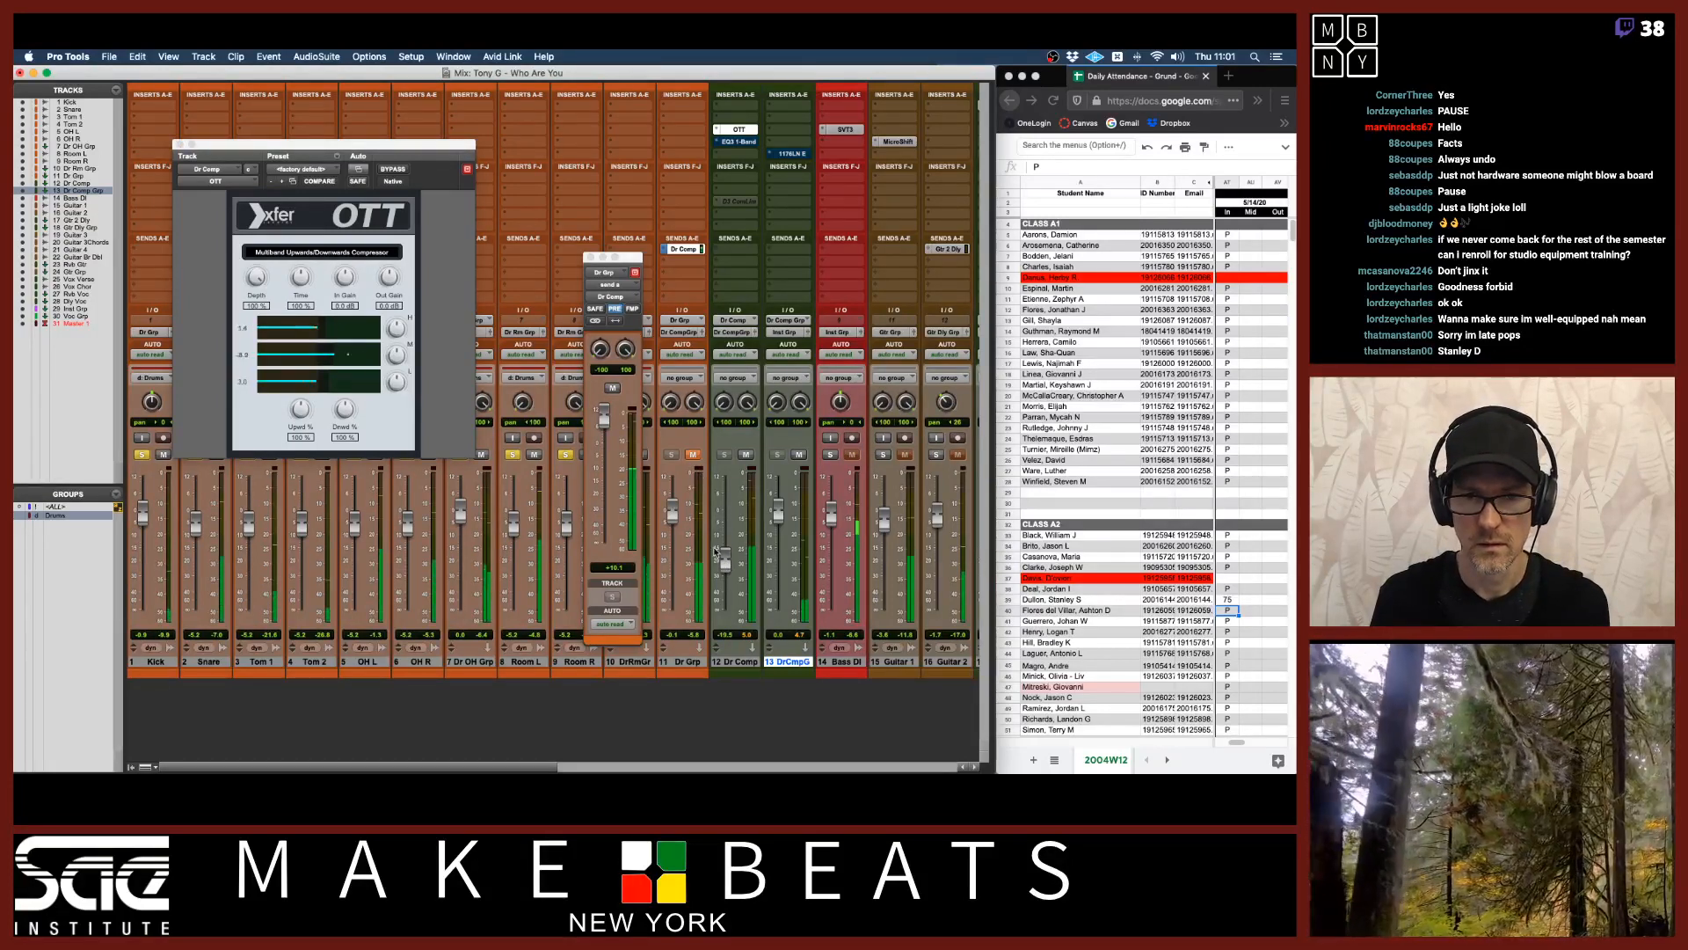
pyautogui.moveTo(725, 560); pyautogui.dragTo(725, 545)
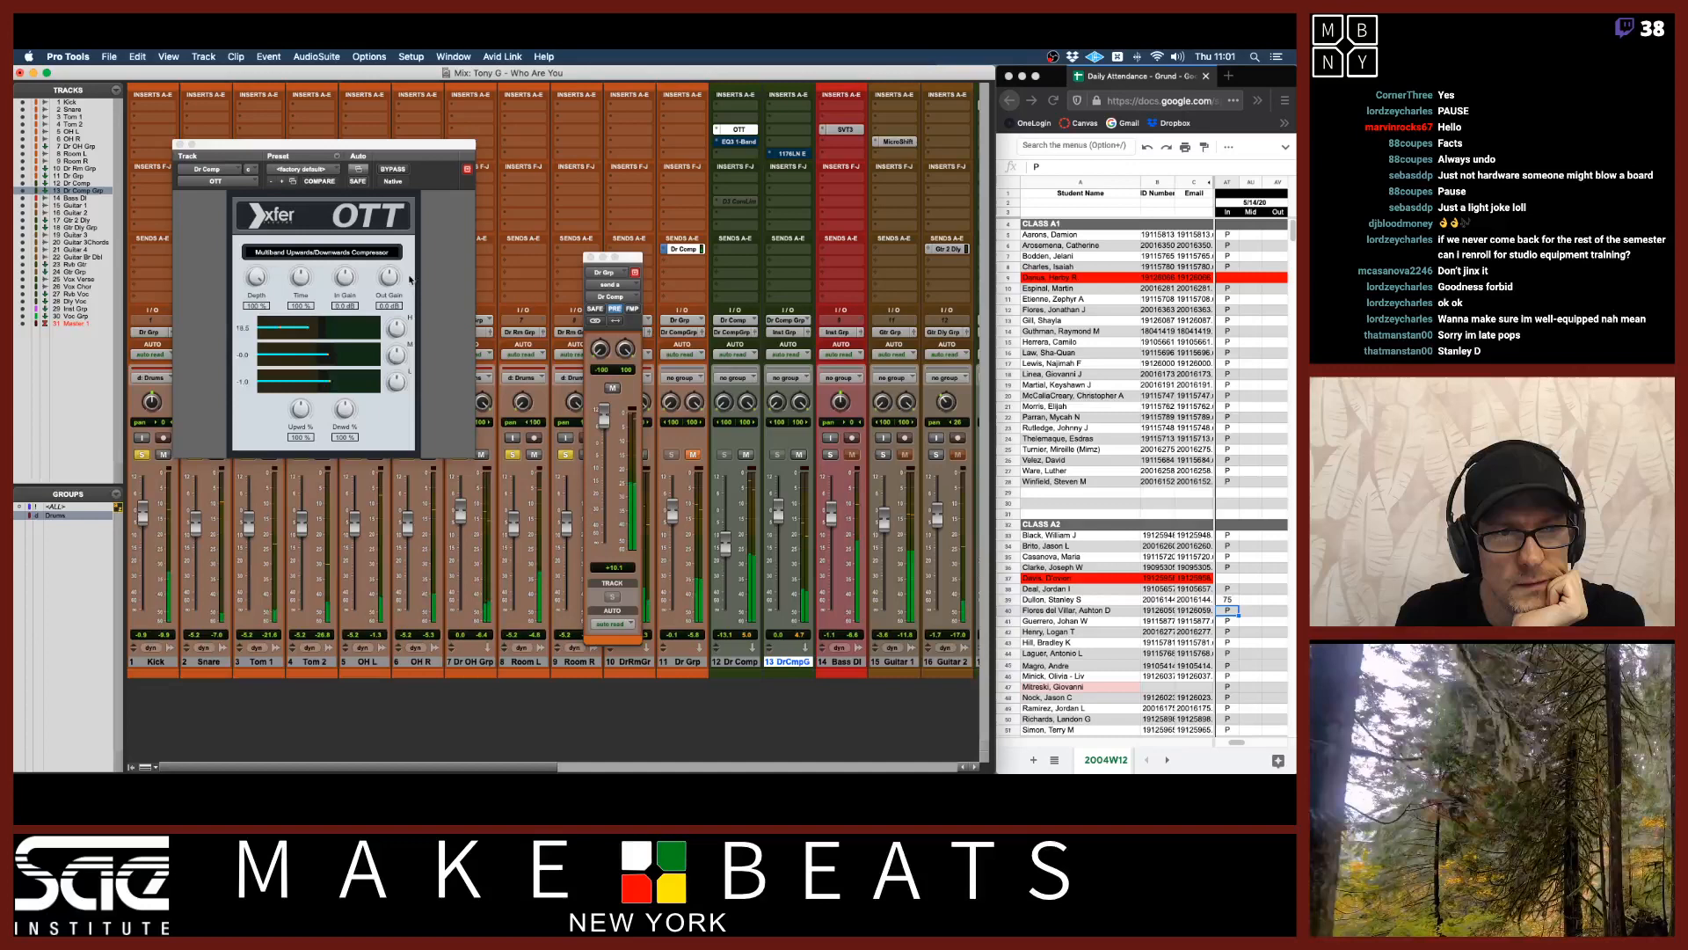
# Open the OTT plugin's about display and follow its link to the Xfer Records website.
pyautogui.click(318, 170)
pyautogui.click(319, 173)
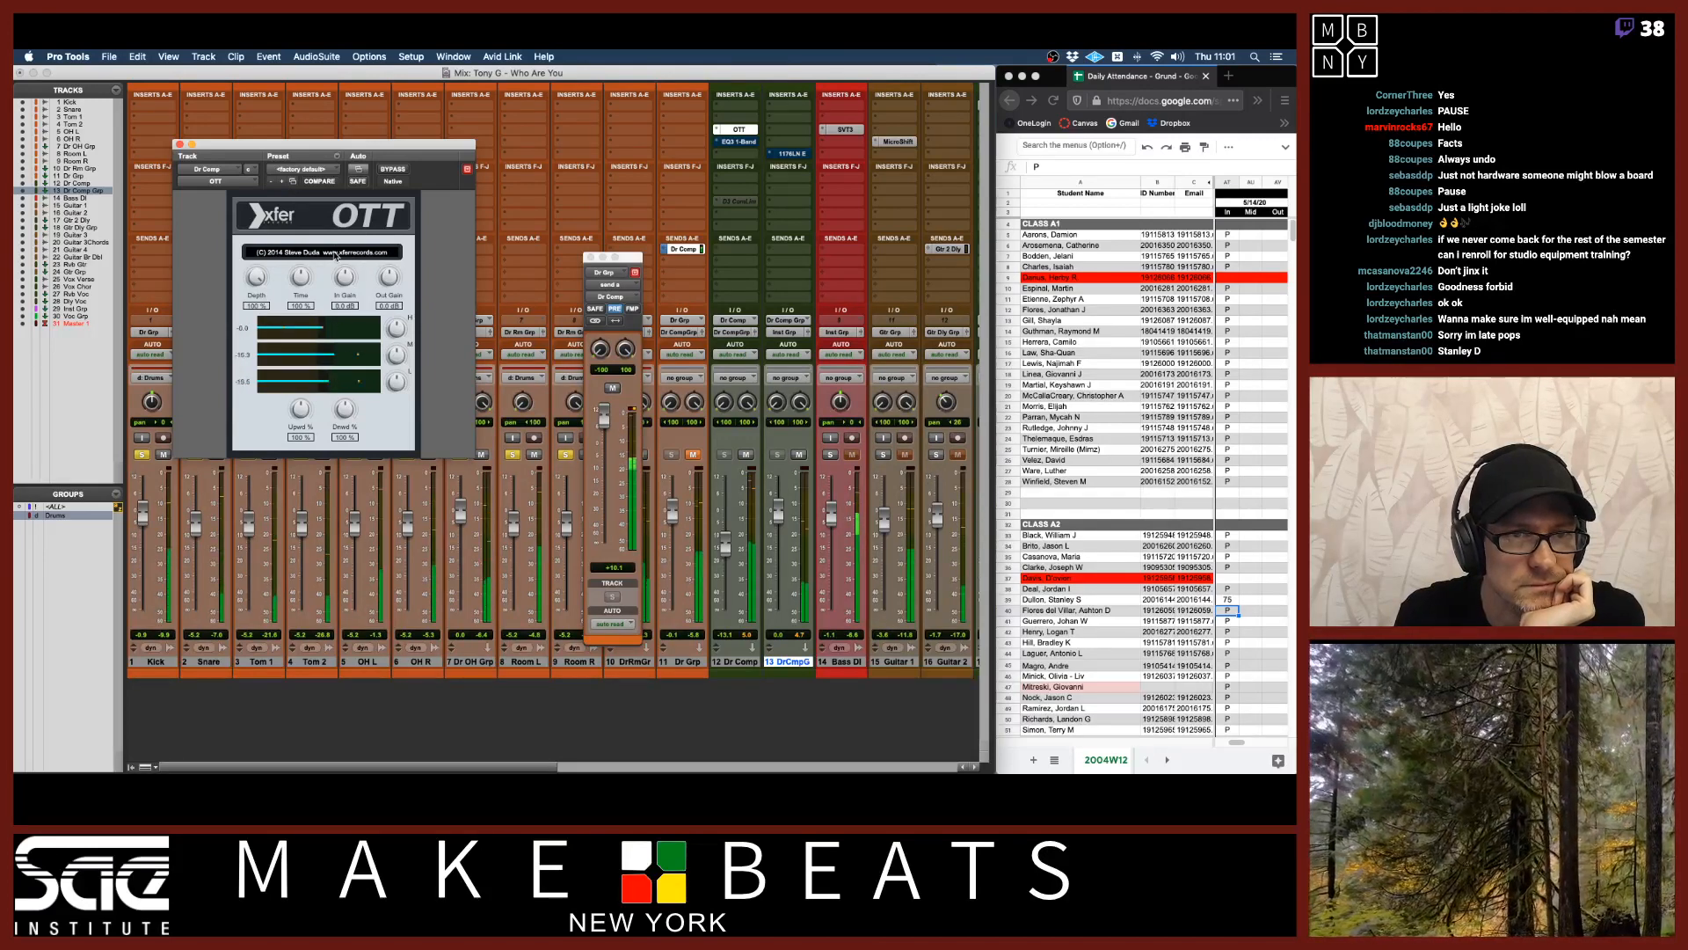
pyautogui.click(335, 254)
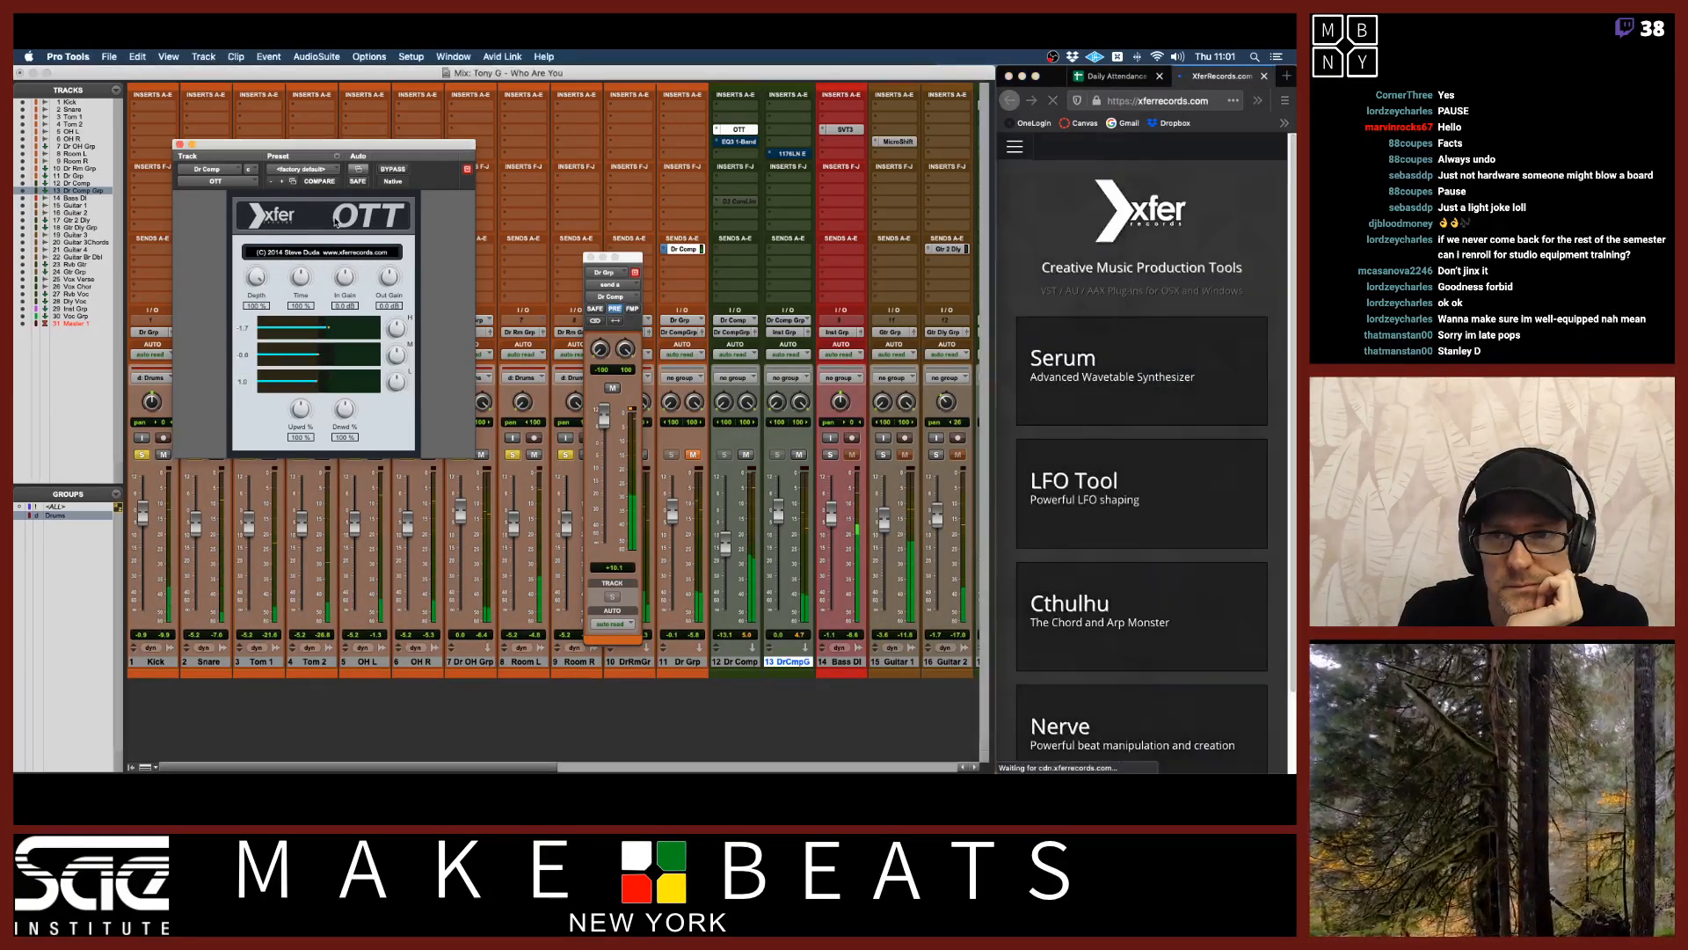
pyautogui.click(334, 223)
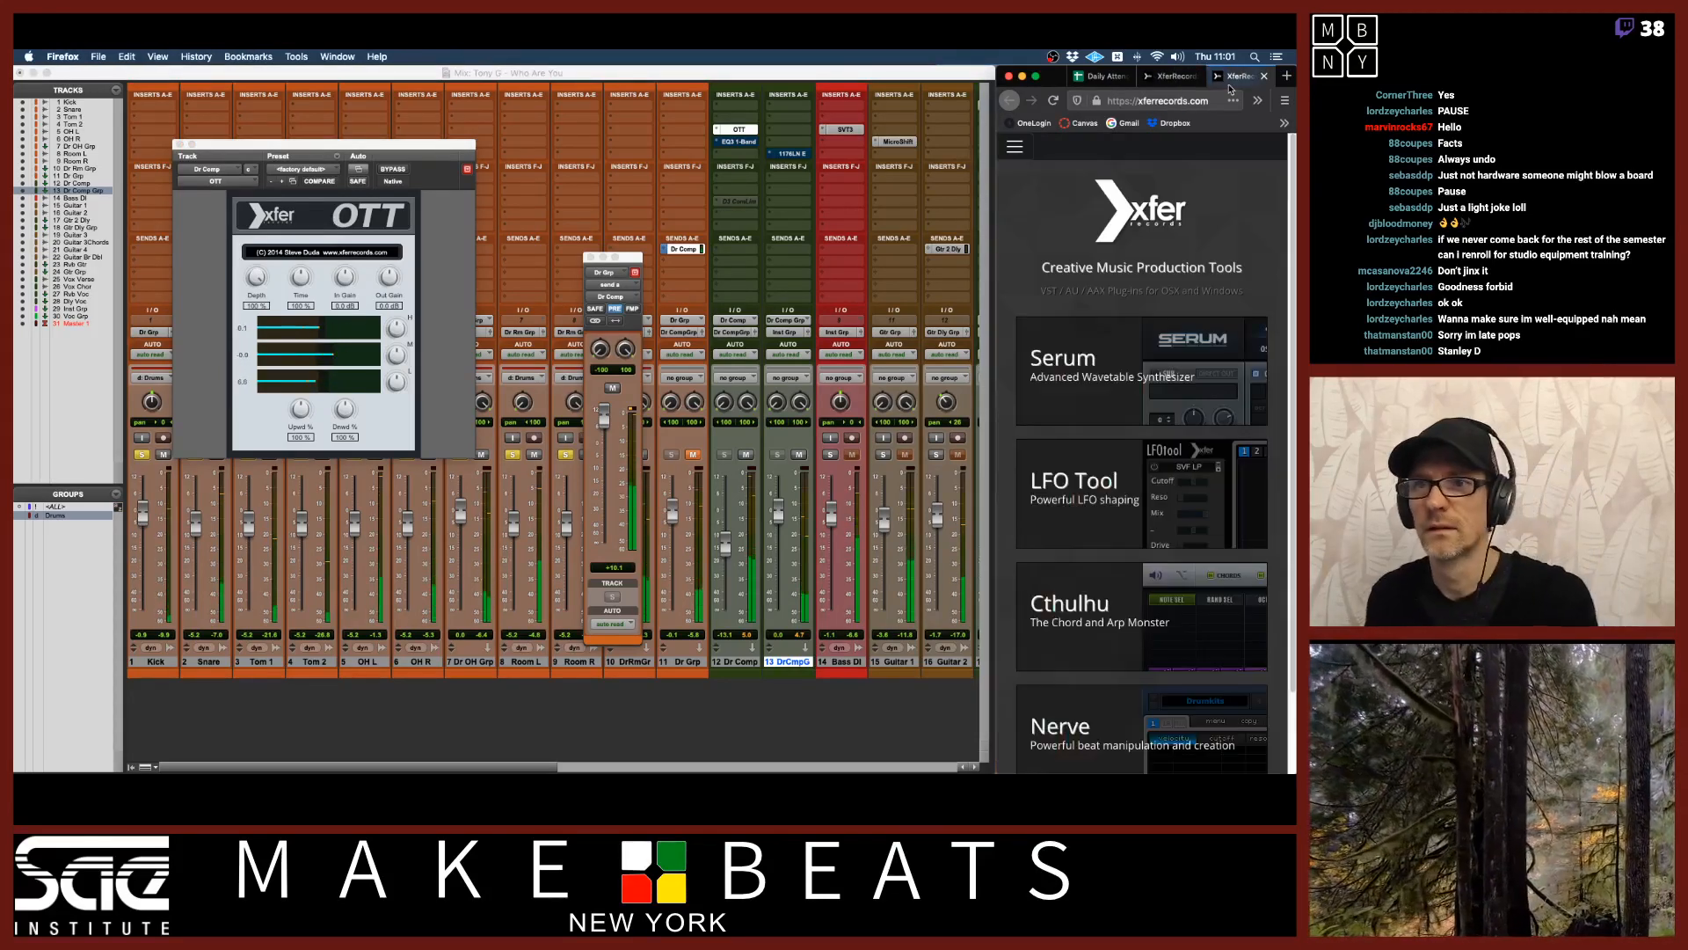
pyautogui.click(1264, 77)
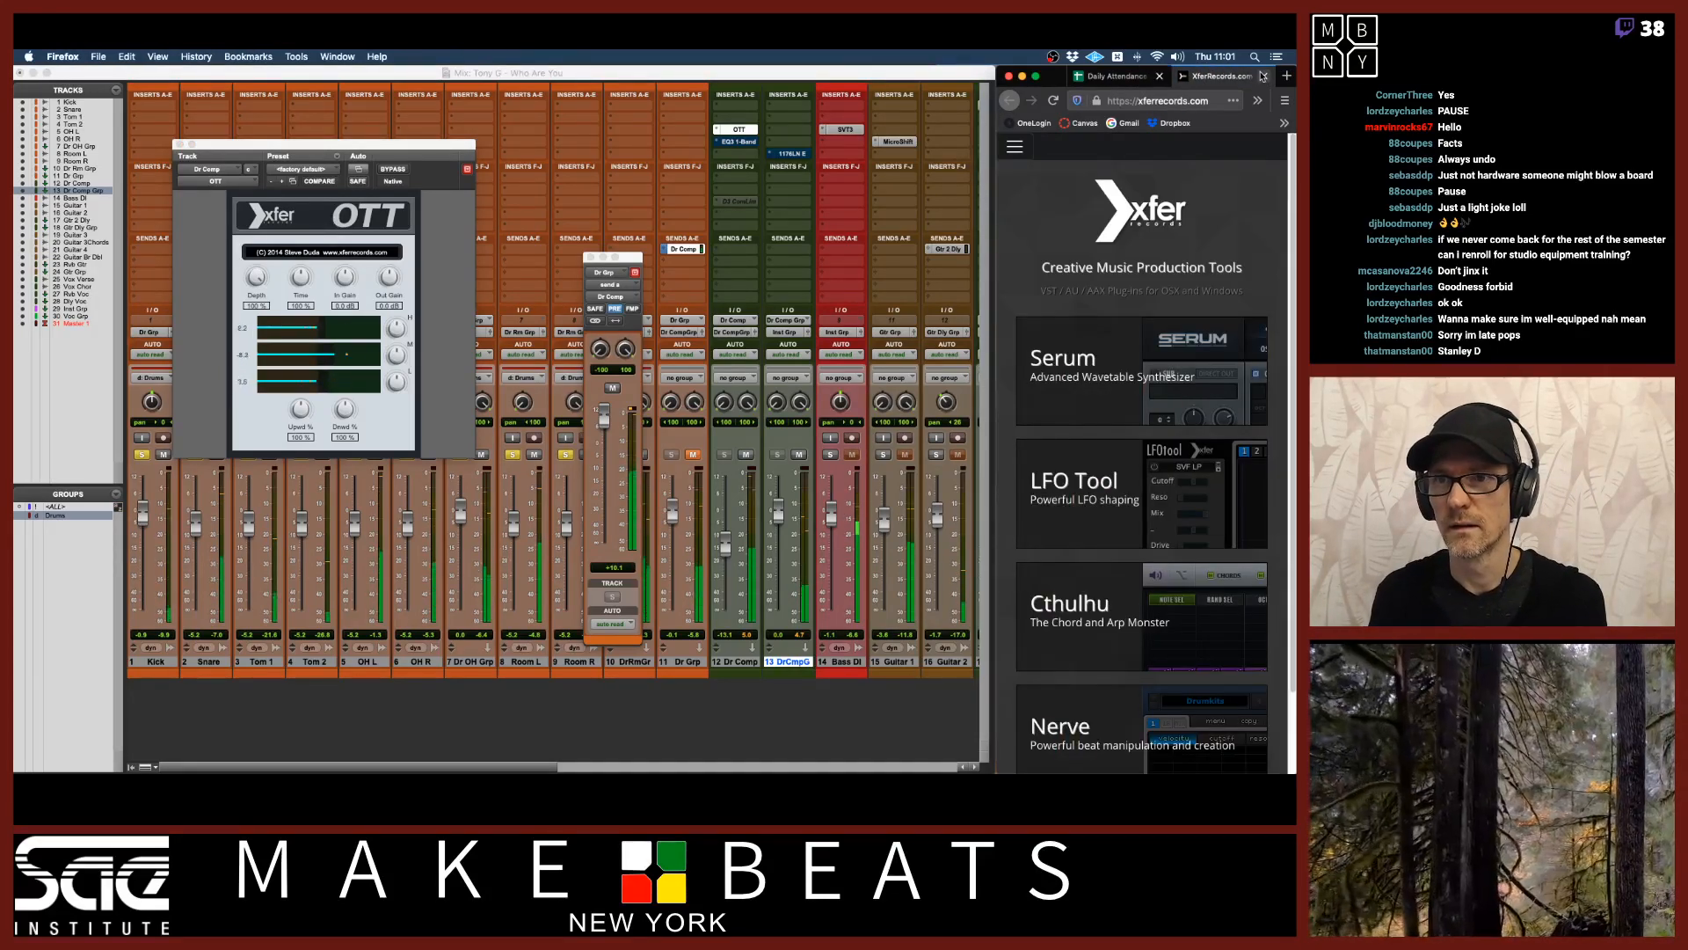
pyautogui.click(1262, 78)
pyautogui.click(474, 321)
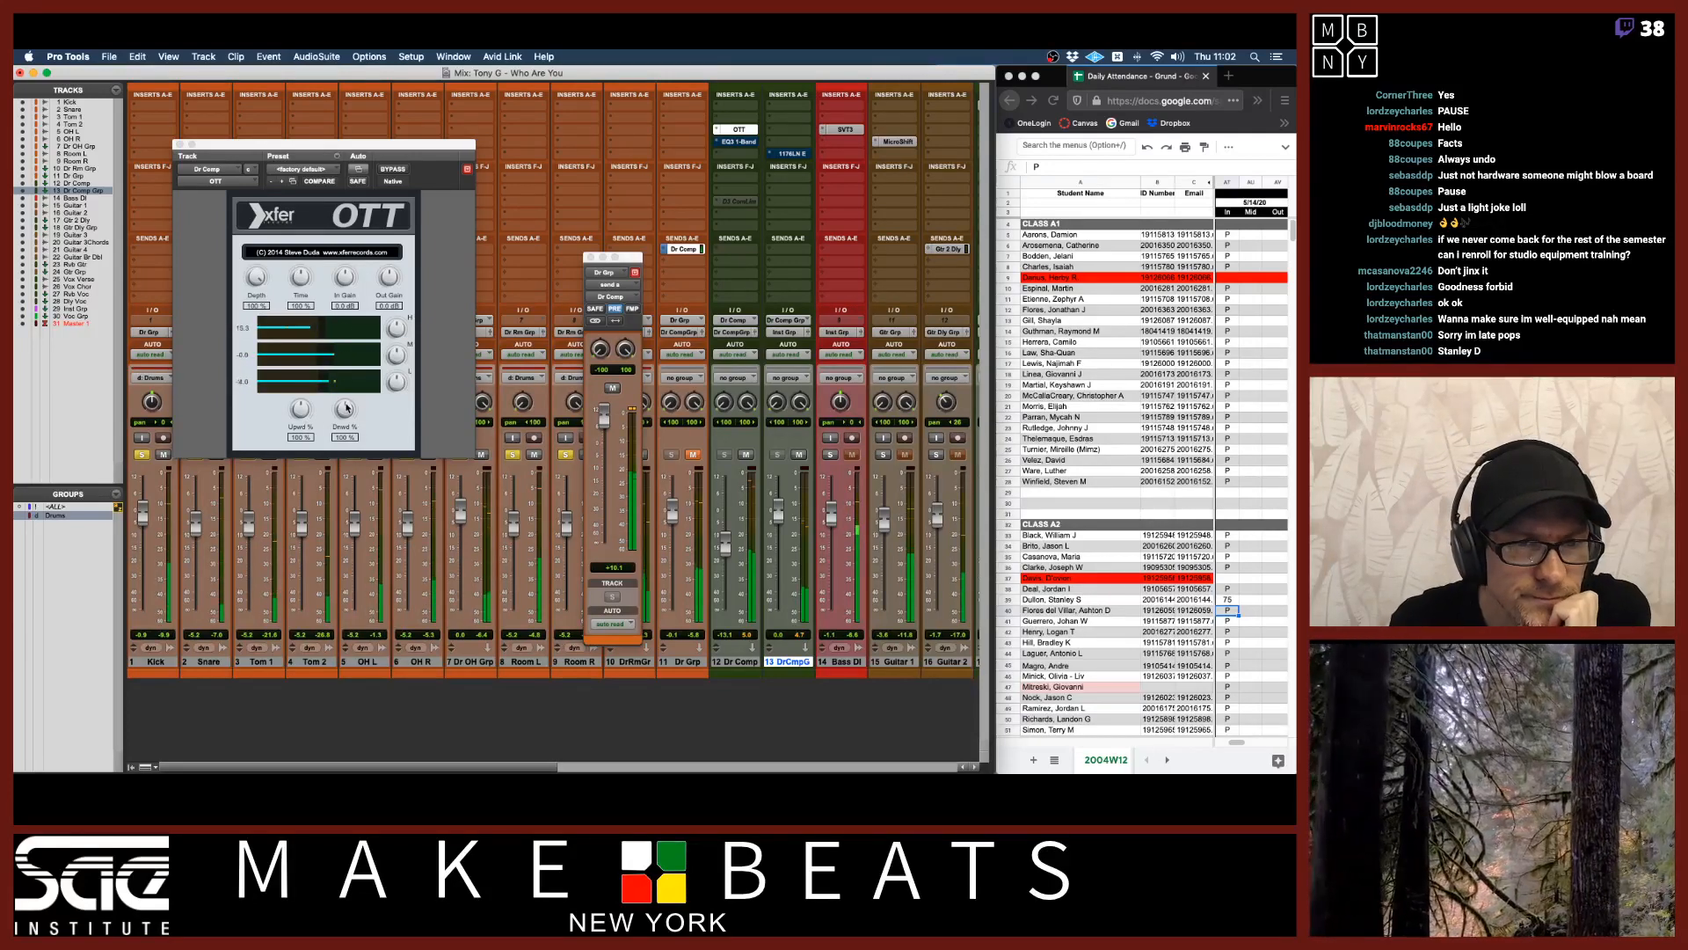
# Adjust the OTT's downward, upward and depth amounts and nudge the Dr Comp fader.
pyautogui.moveTo(347, 407); pyautogui.dragTo(347, 440)
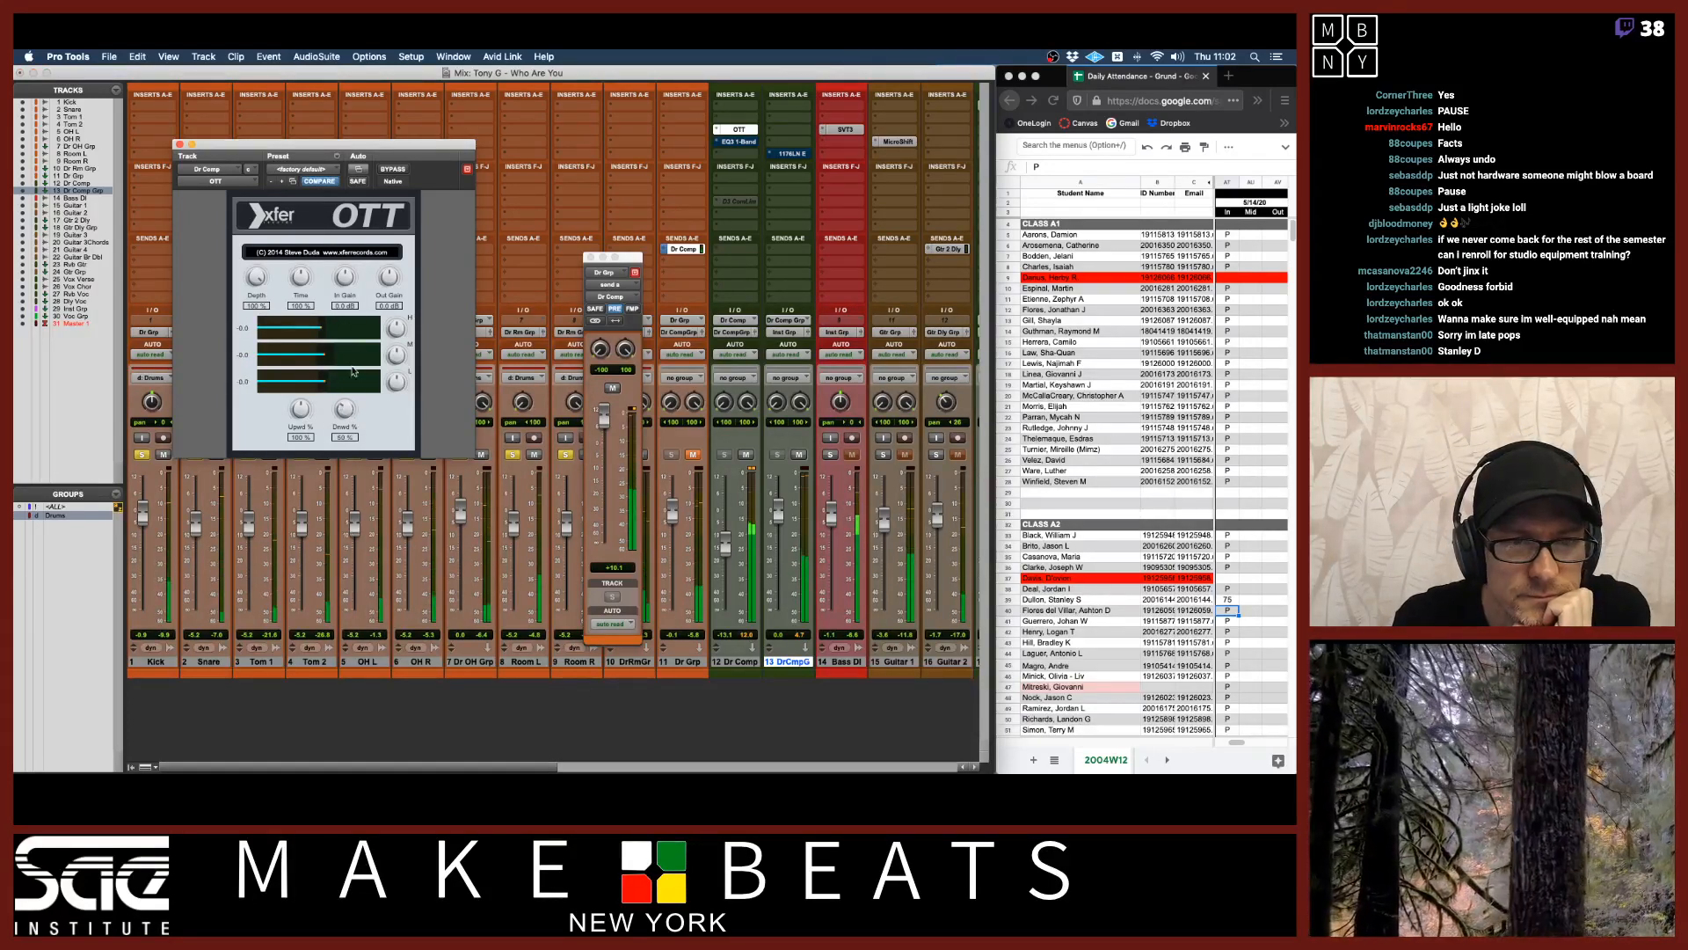
pyautogui.moveTo(300, 408); pyautogui.dragTo(303, 477)
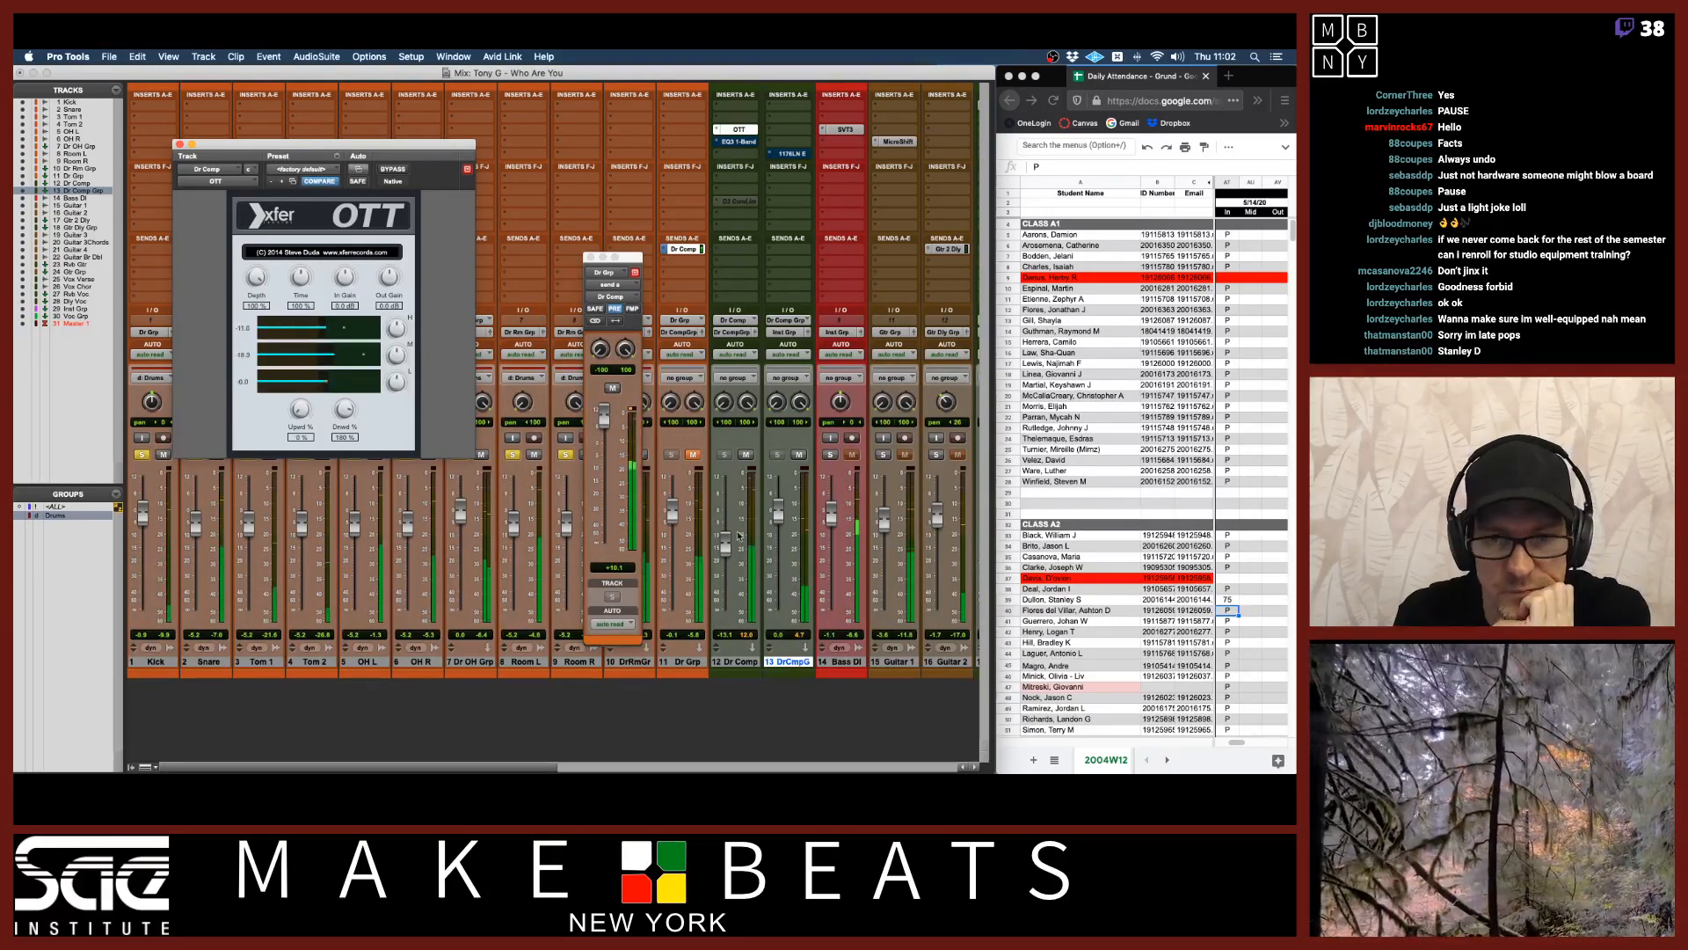
pyautogui.moveTo(727, 548); pyautogui.dragTo(726, 526)
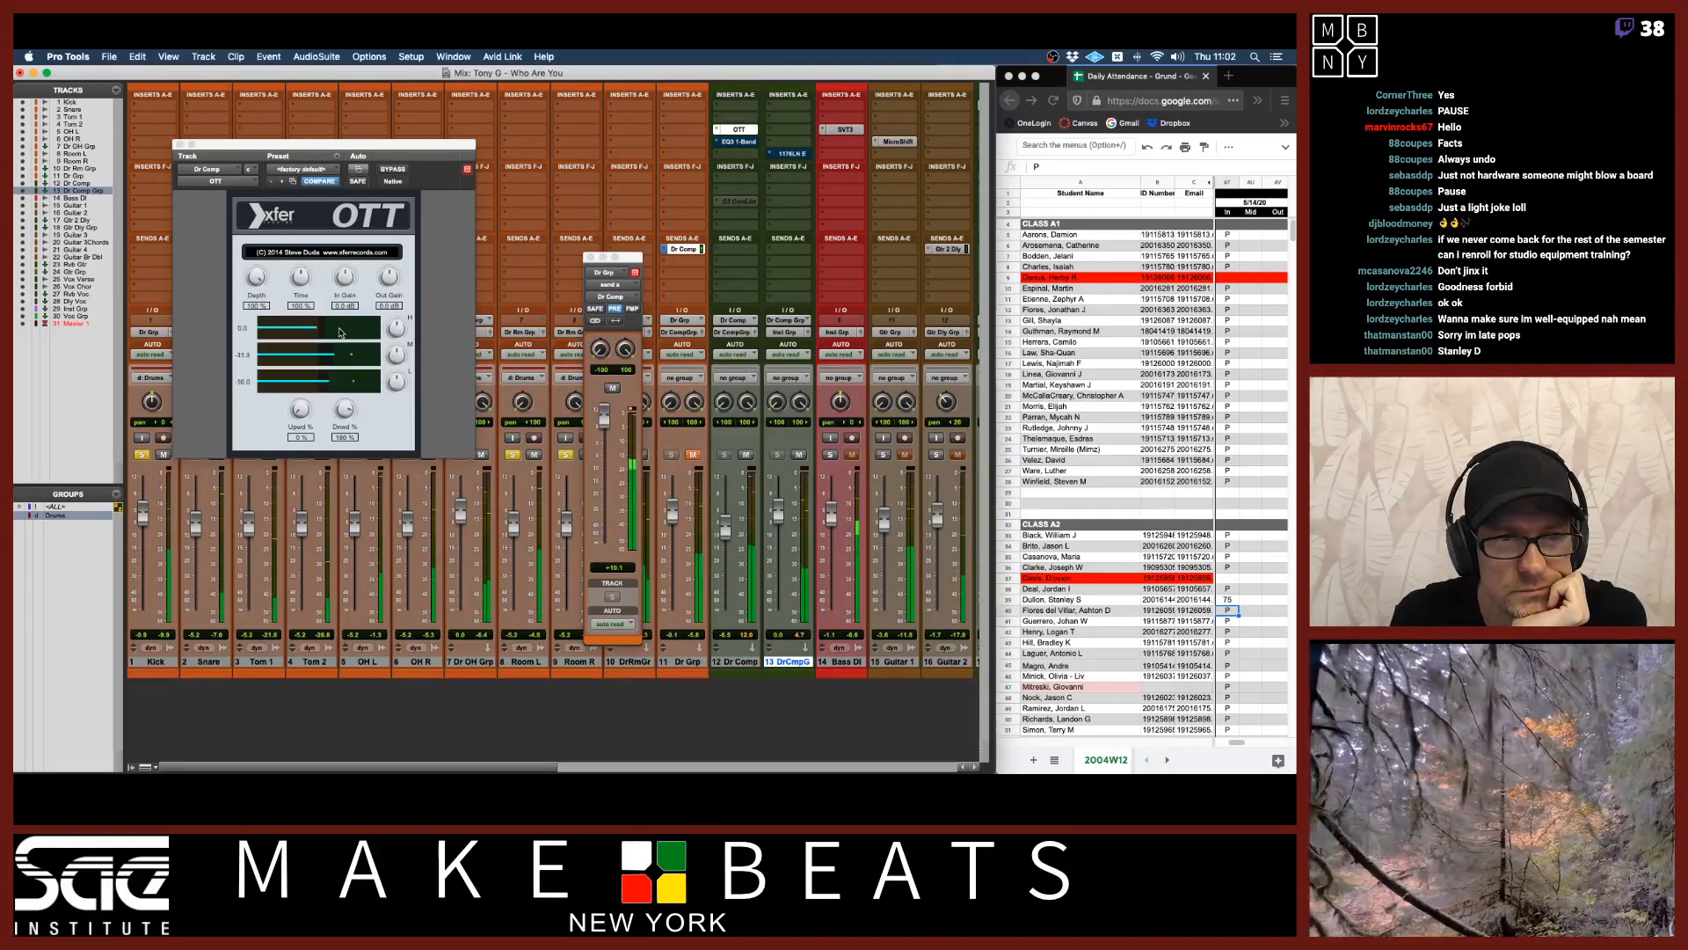
pyautogui.moveTo(301, 279); pyautogui.dragTo(297, 380)
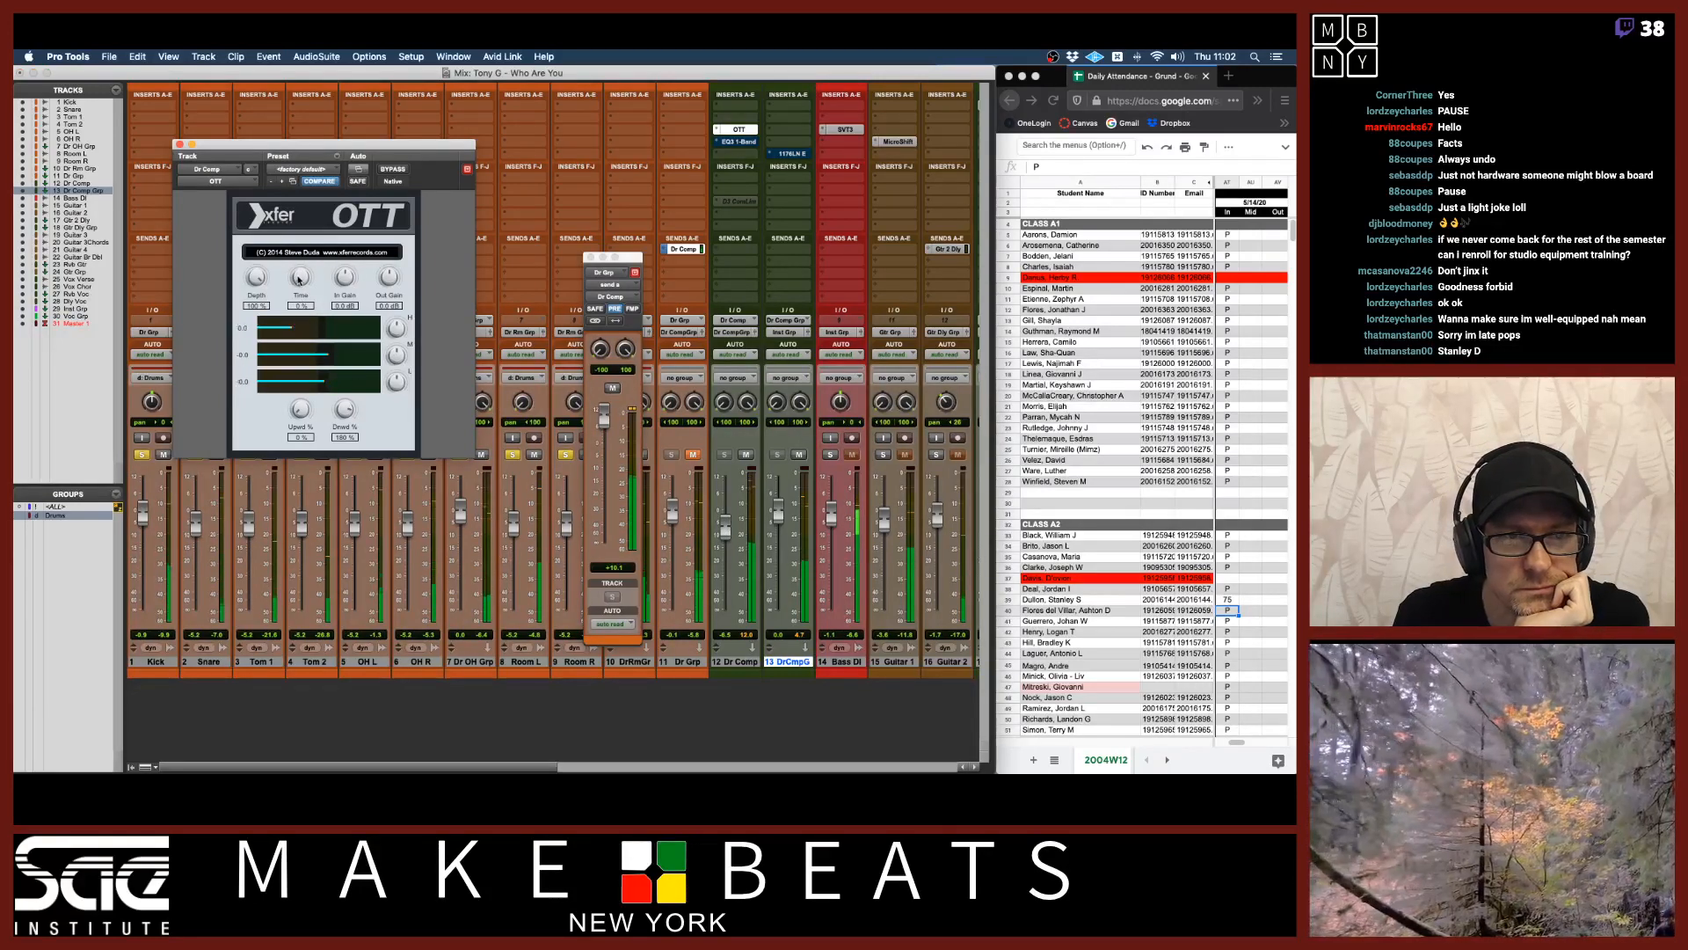
pyautogui.moveTo(299, 264); pyautogui.dragTo(295, 138)
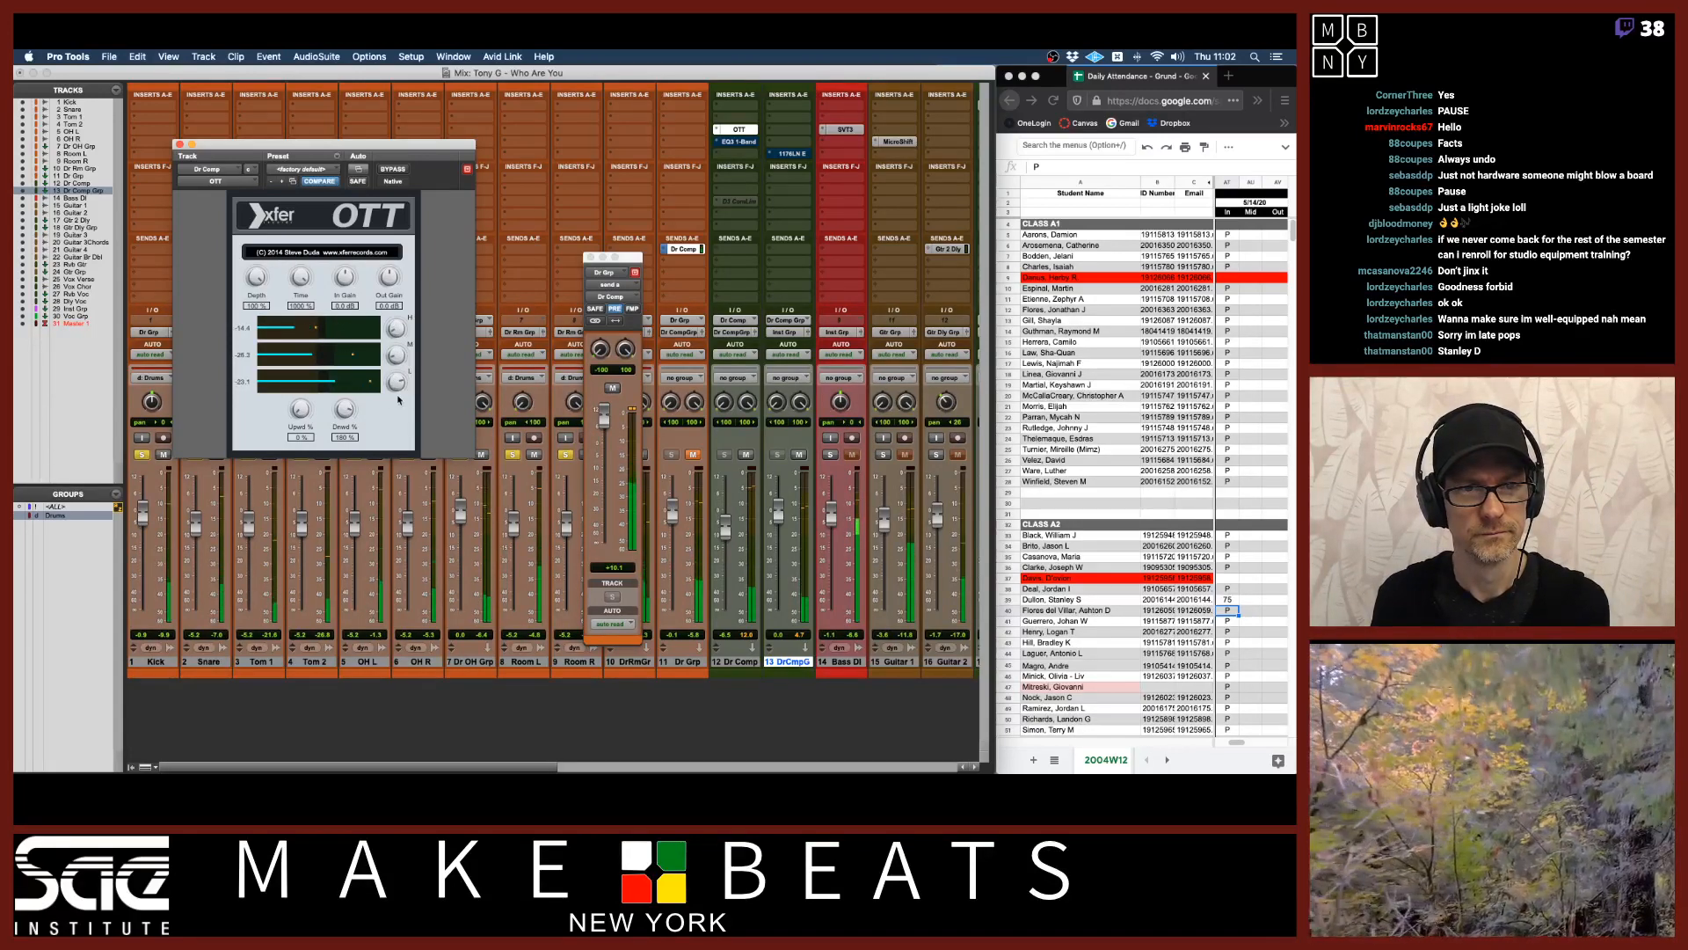
# Fine-tune the OTT's band output, upward and downward settings while balancing the Dr Comp fader.
pyautogui.keyDown('alt'); pyautogui.click(726, 532); pyautogui.keyUp('alt')
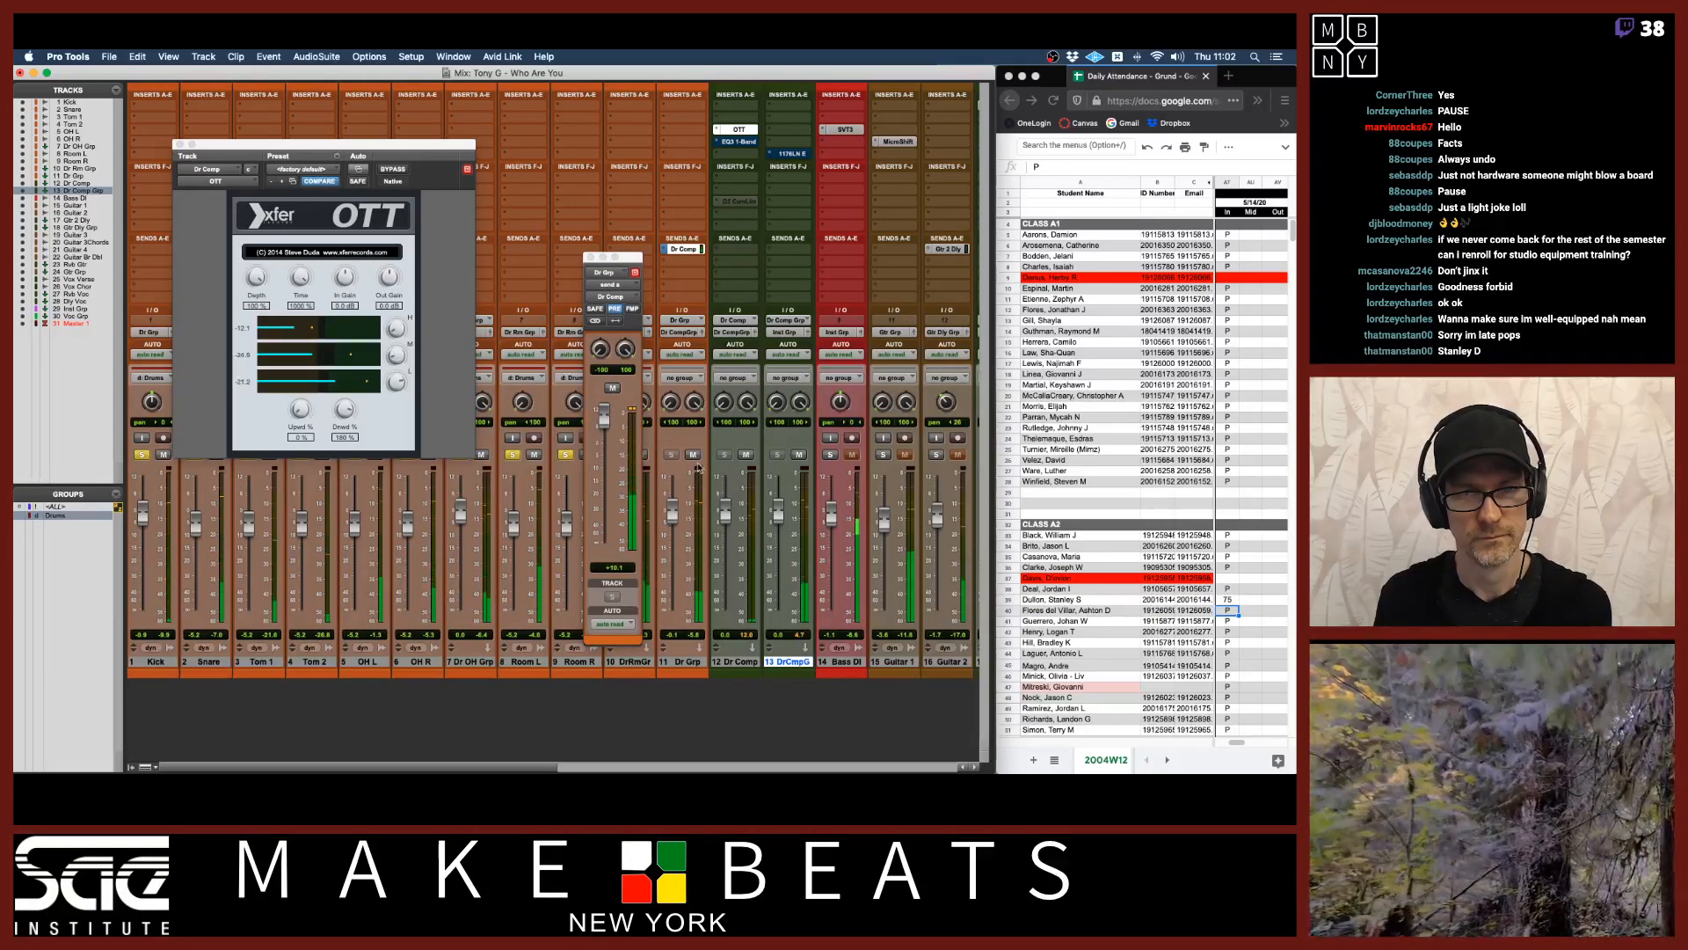
pyautogui.click(694, 454)
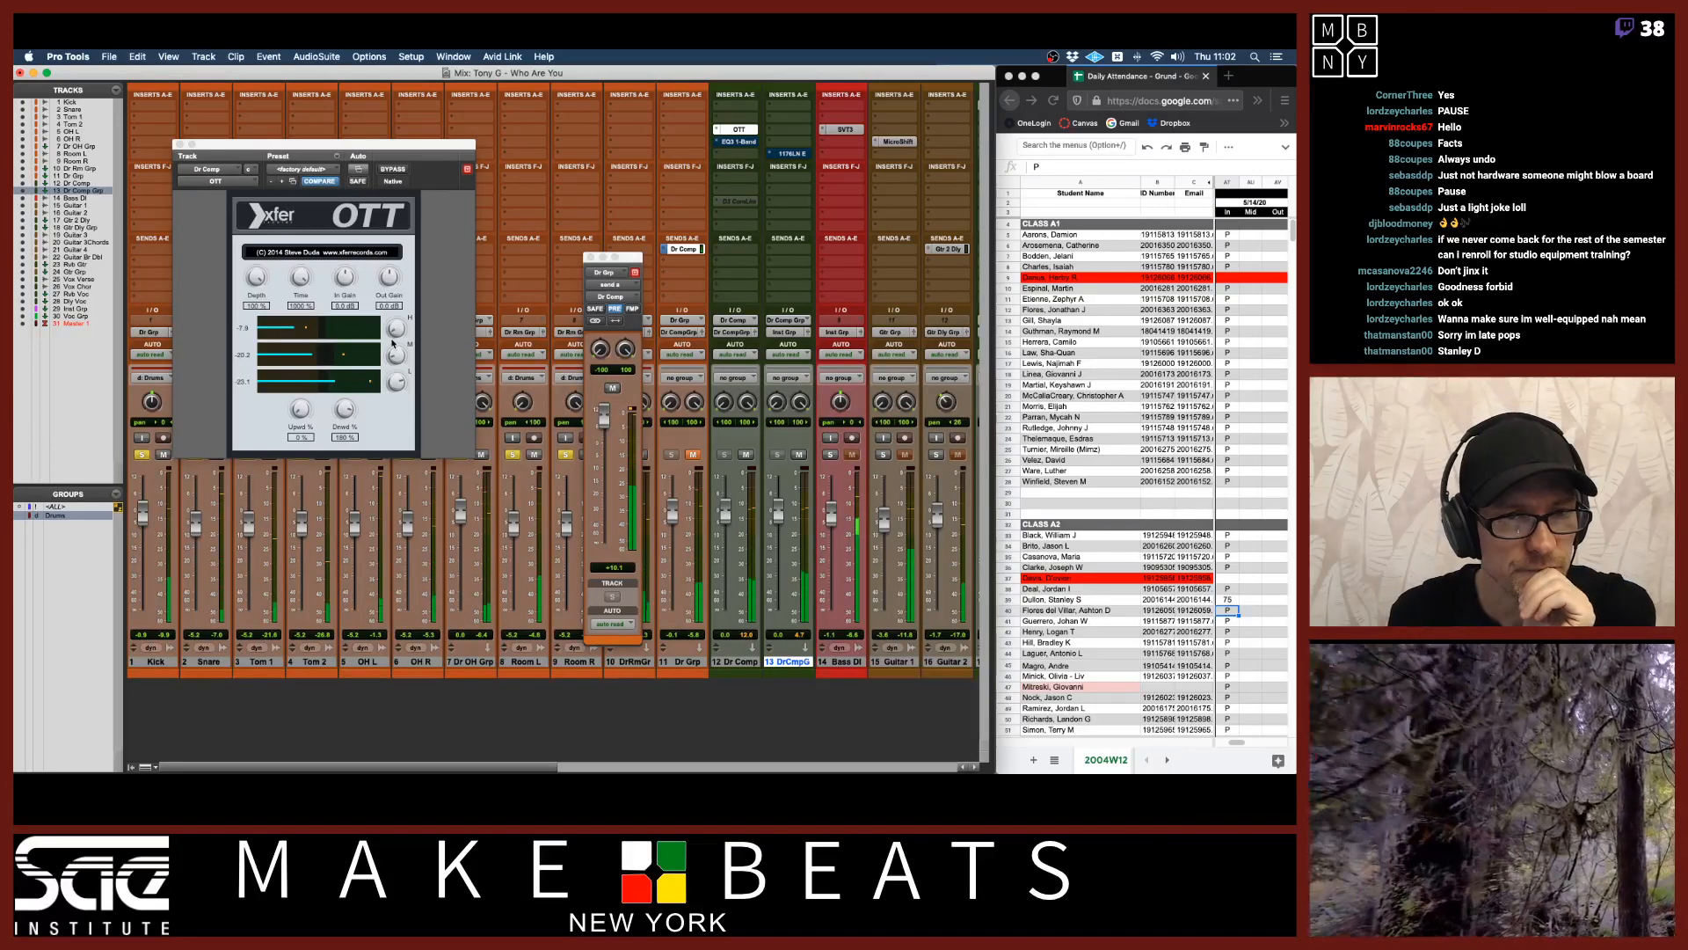
pyautogui.moveTo(396, 354); pyautogui.dragTo(406, 295)
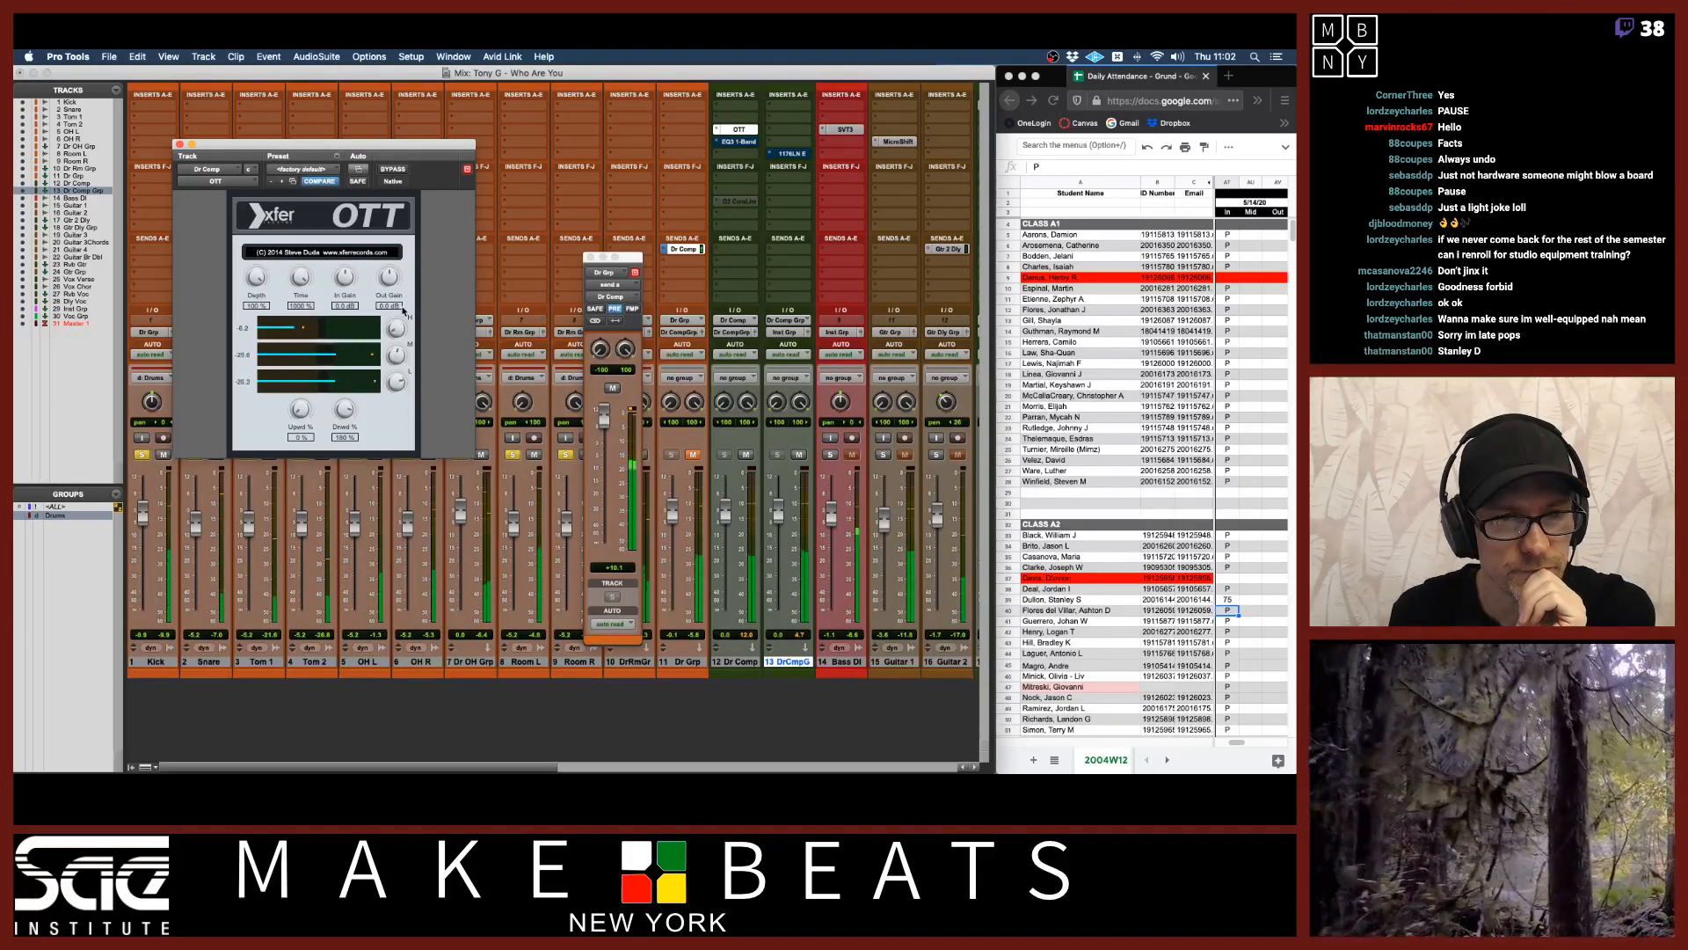
pyautogui.moveTo(301, 410)
pyautogui.mouseDown()
pyautogui.moveTo(302, 369)
pyautogui.moveTo(312, 388)
pyautogui.mouseUp()
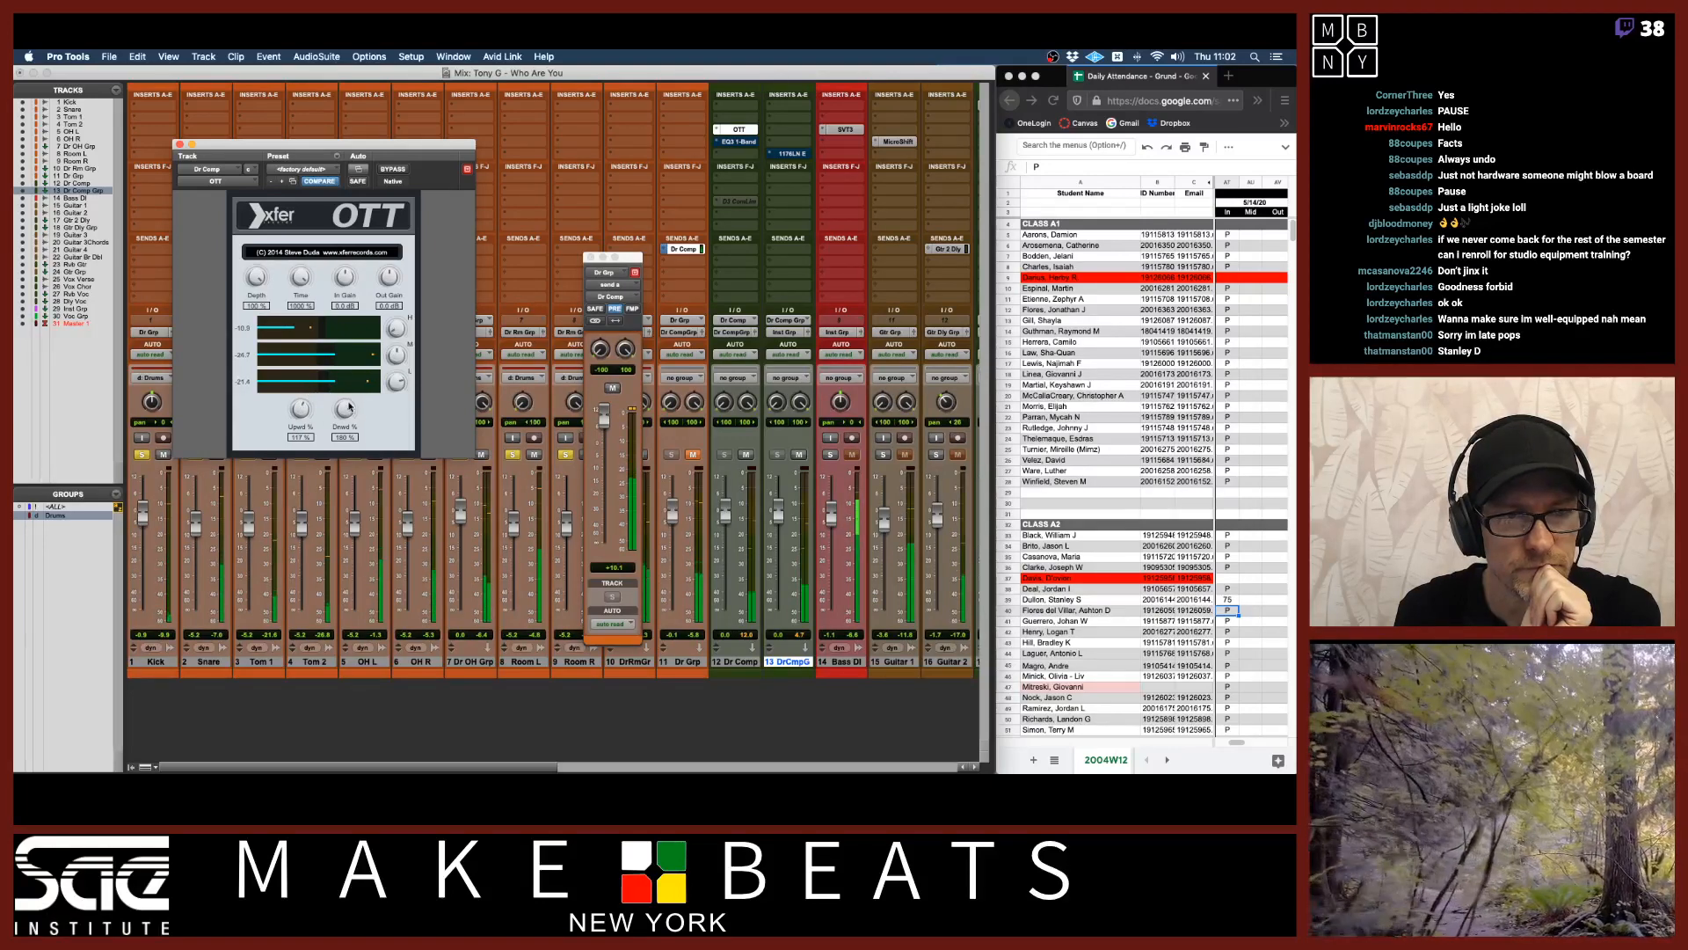
pyautogui.moveTo(352, 481); pyautogui.dragTo(344, 432)
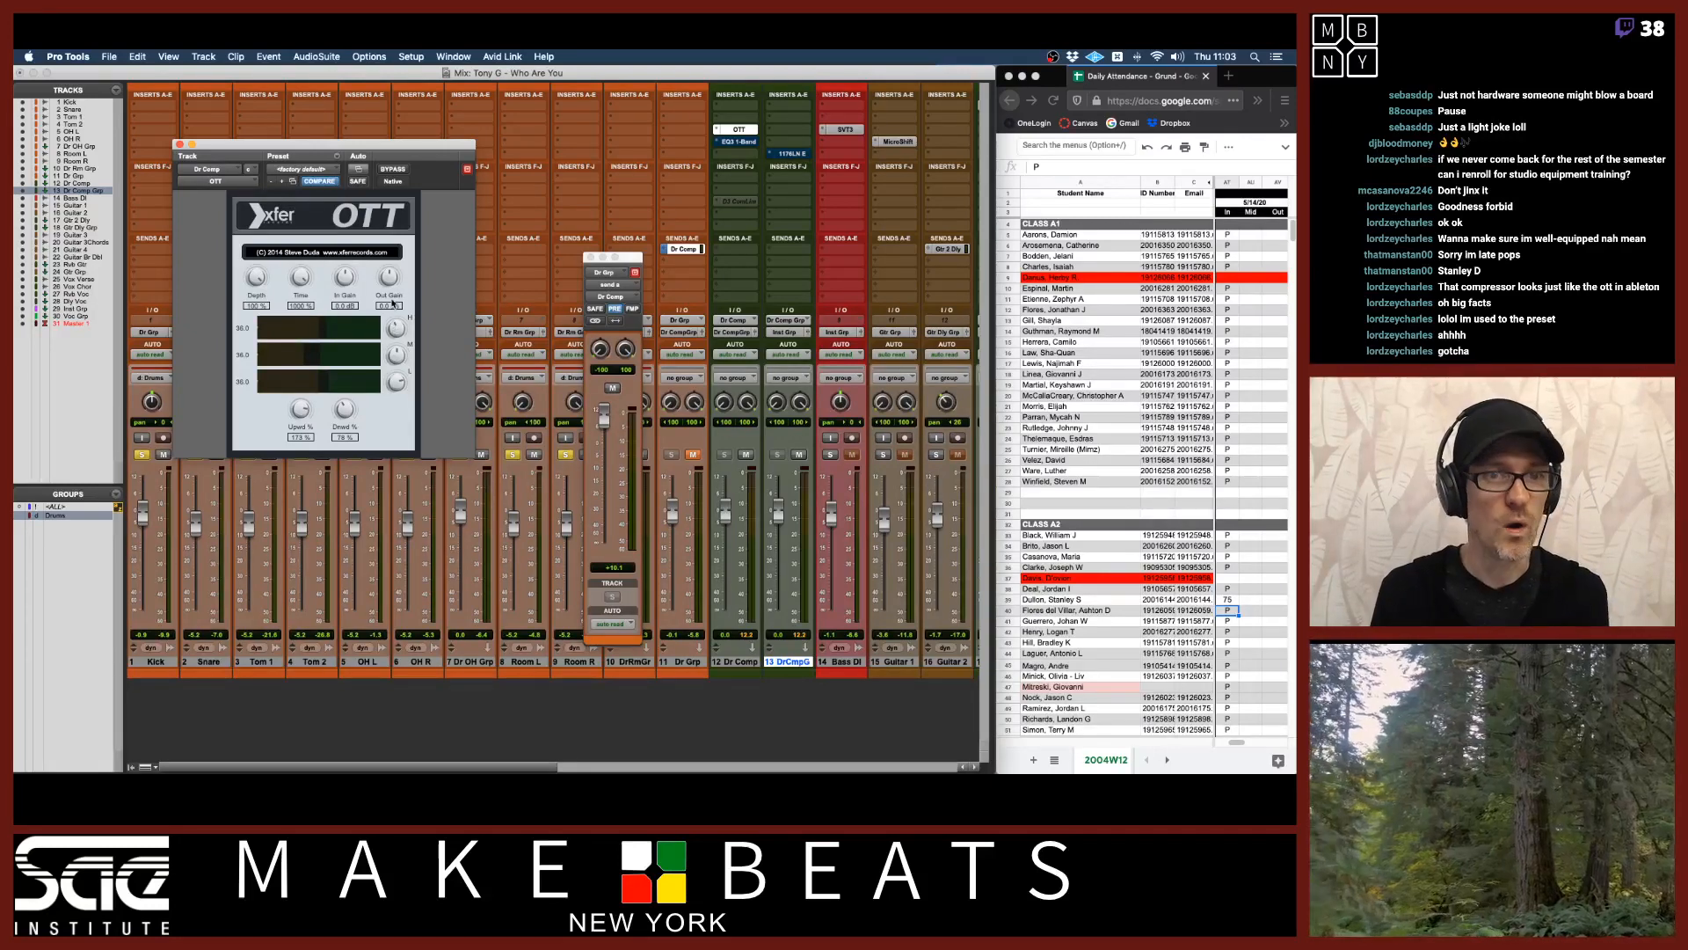
pyautogui.moveTo(301, 409); pyautogui.dragTo(298, 446)
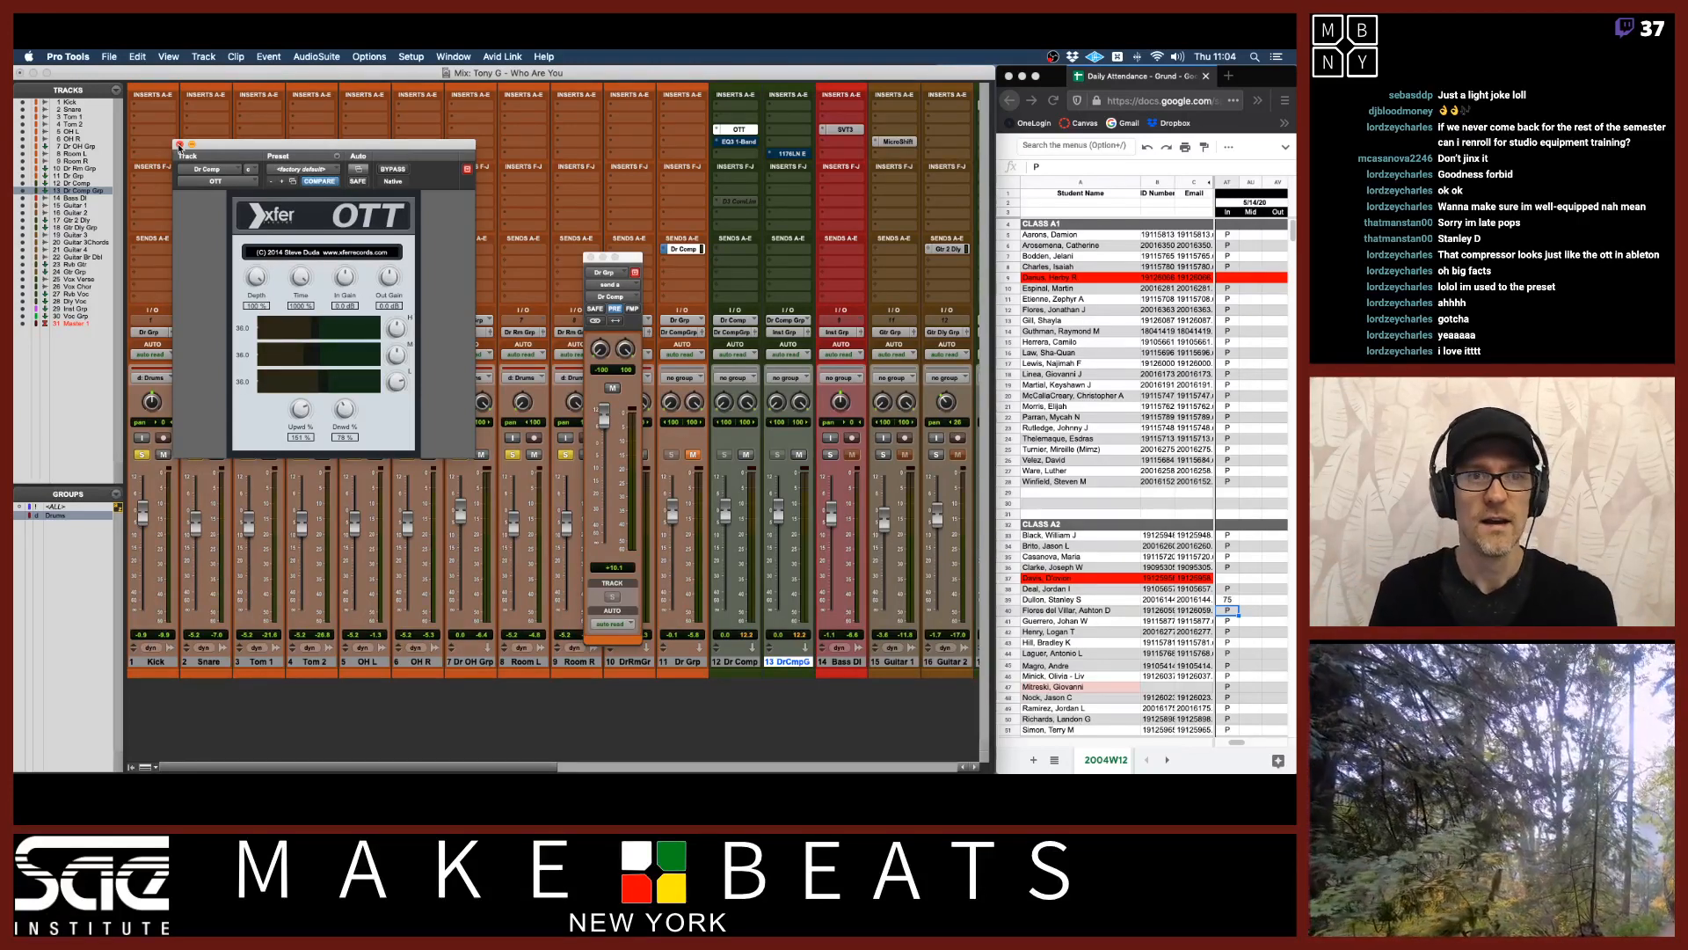
# Move the OTT plugin window lower over the mixer.
pyautogui.click(223, 138)
pyautogui.click(227, 84)
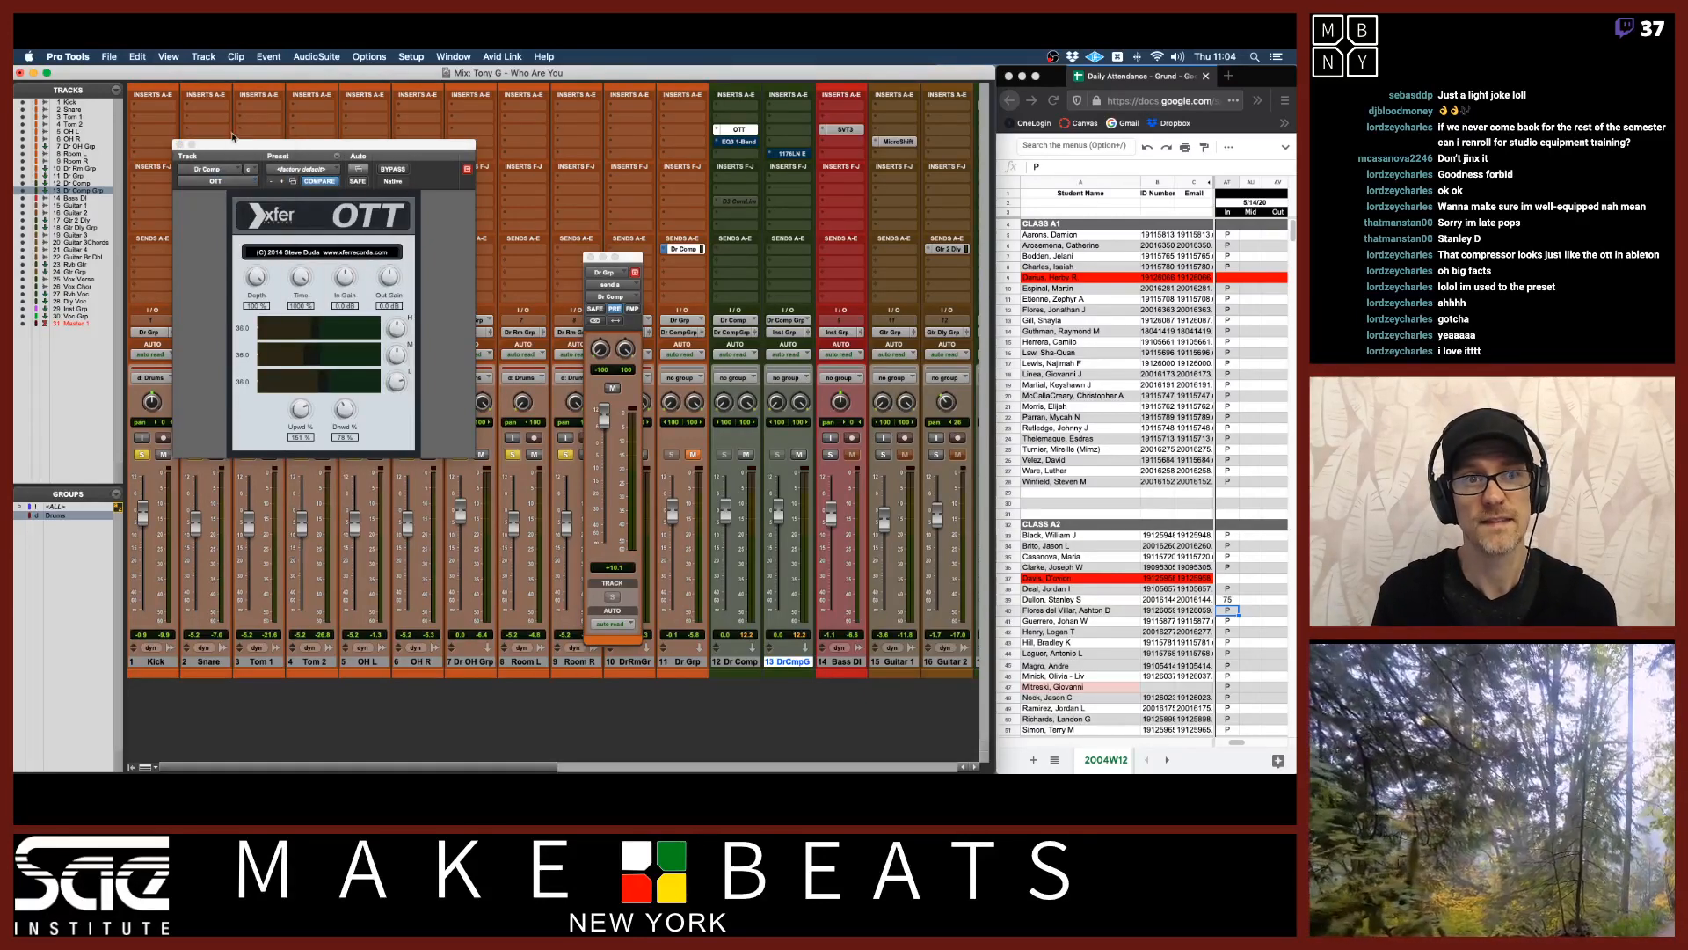
pyautogui.moveTo(239, 144); pyautogui.dragTo(314, 334)
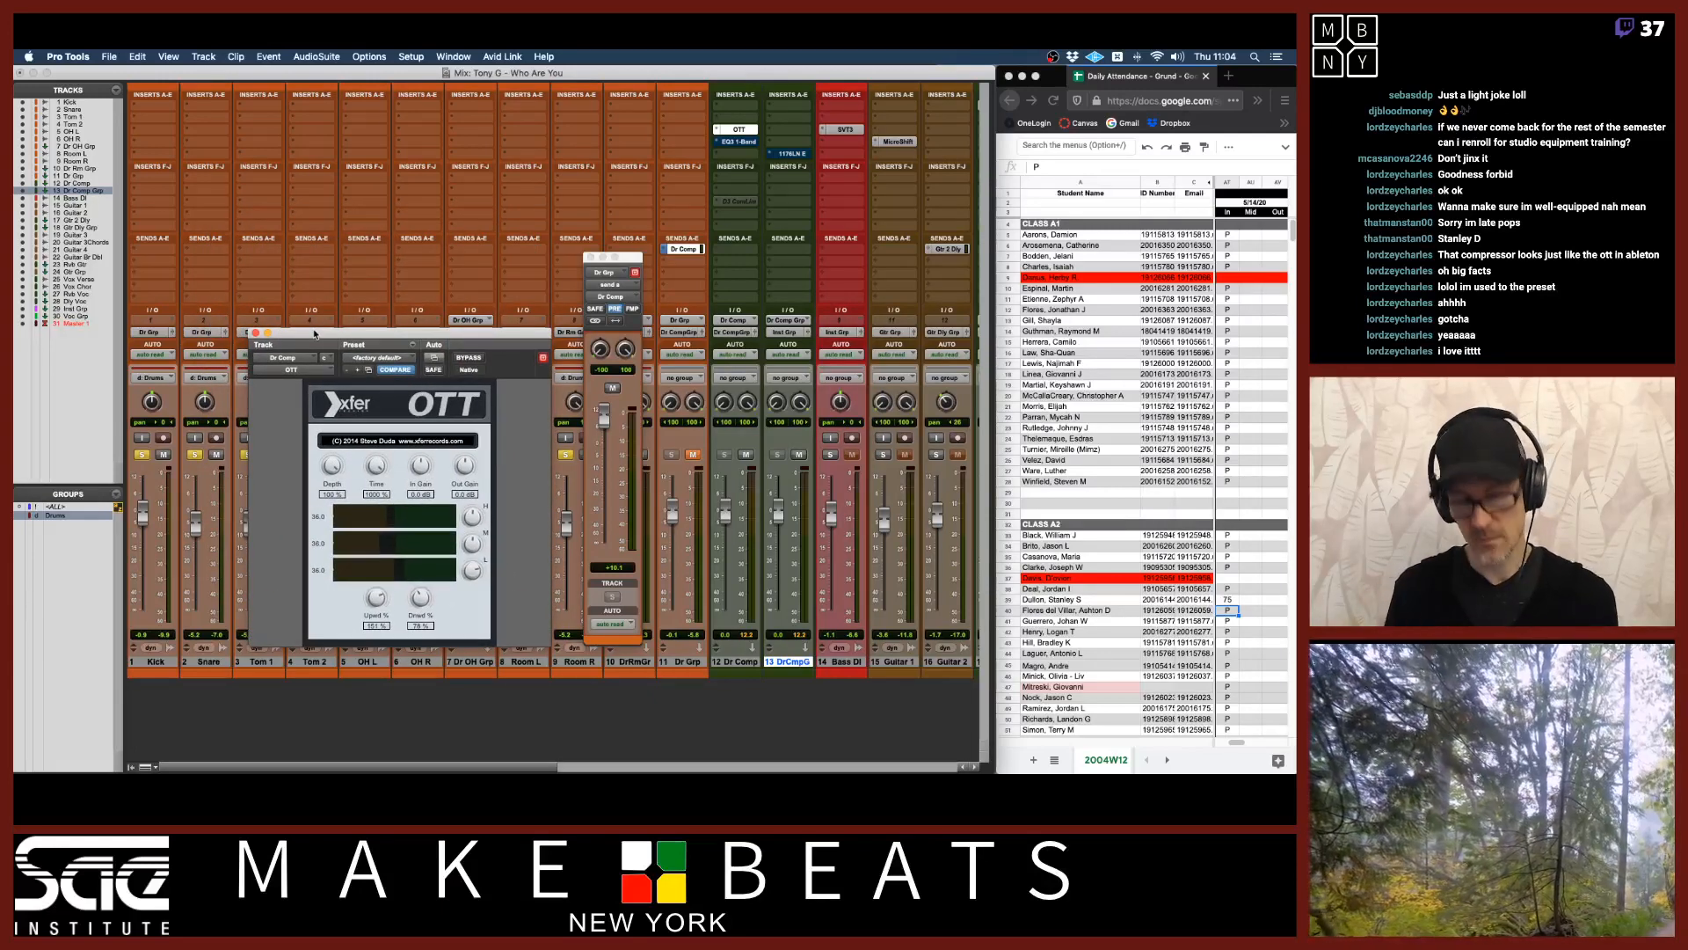
# Switch to the signal-flow PDF and page through the serial and parallel chain slides.
pyautogui.press('super+Tab')
pyautogui.press('super+Tab')
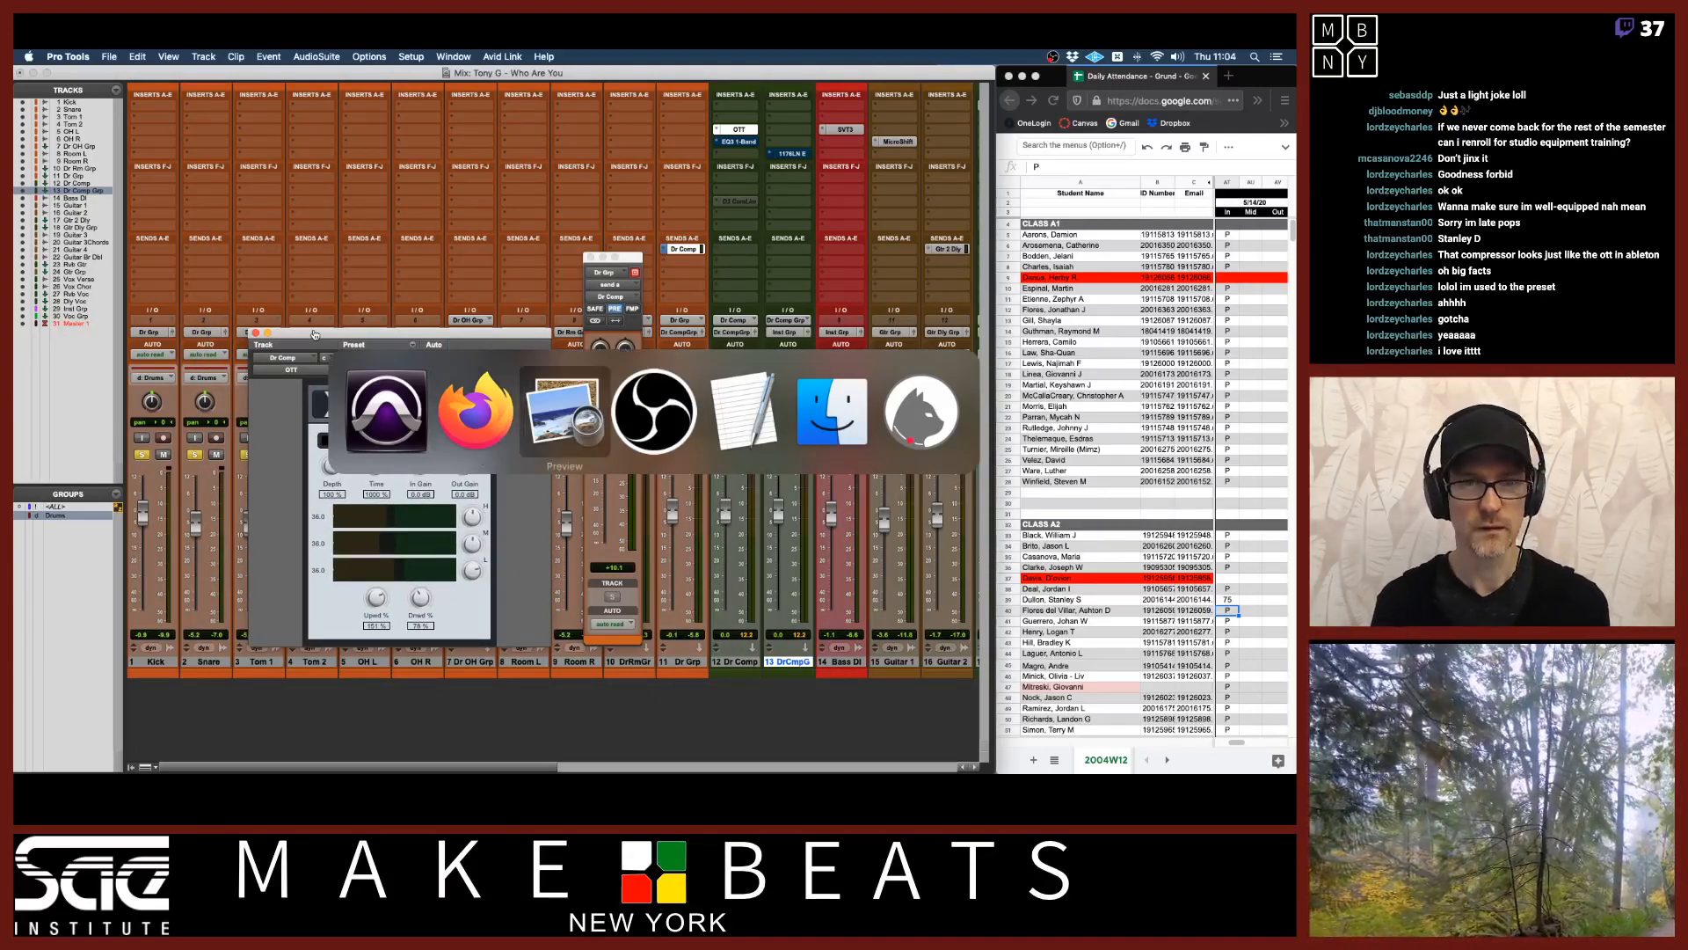
pyautogui.press('Left')
pyautogui.press('Left')
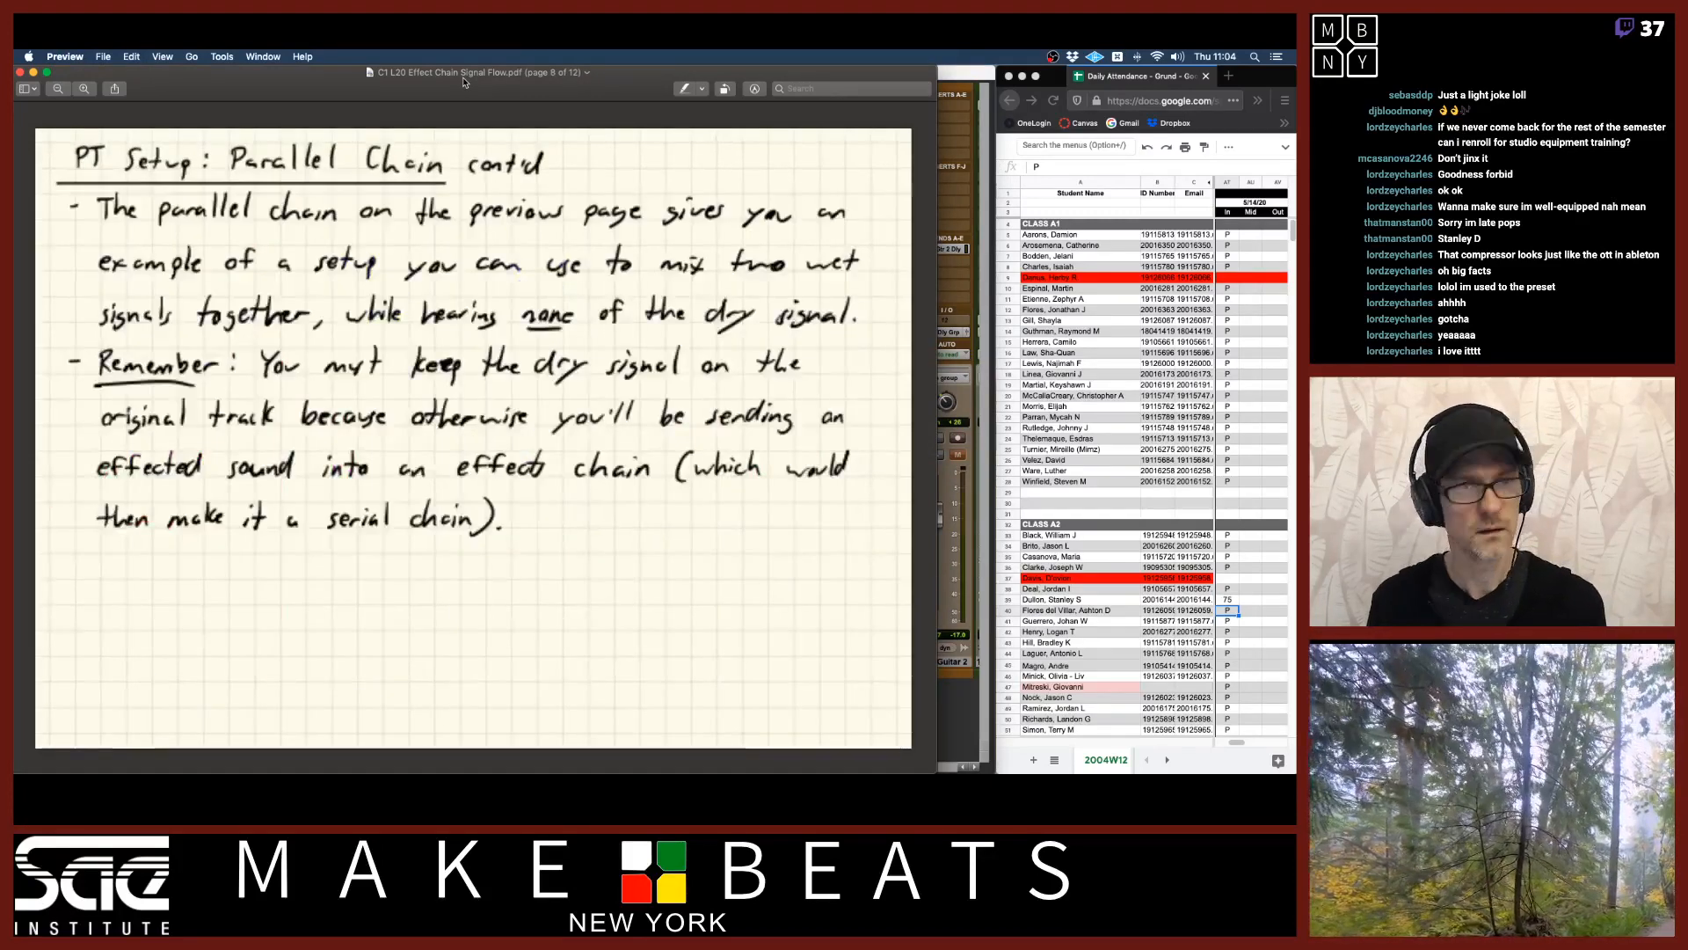
pyautogui.press('Right')
pyautogui.press('Right')
pyautogui.press('Right')
pyautogui.press('Right')
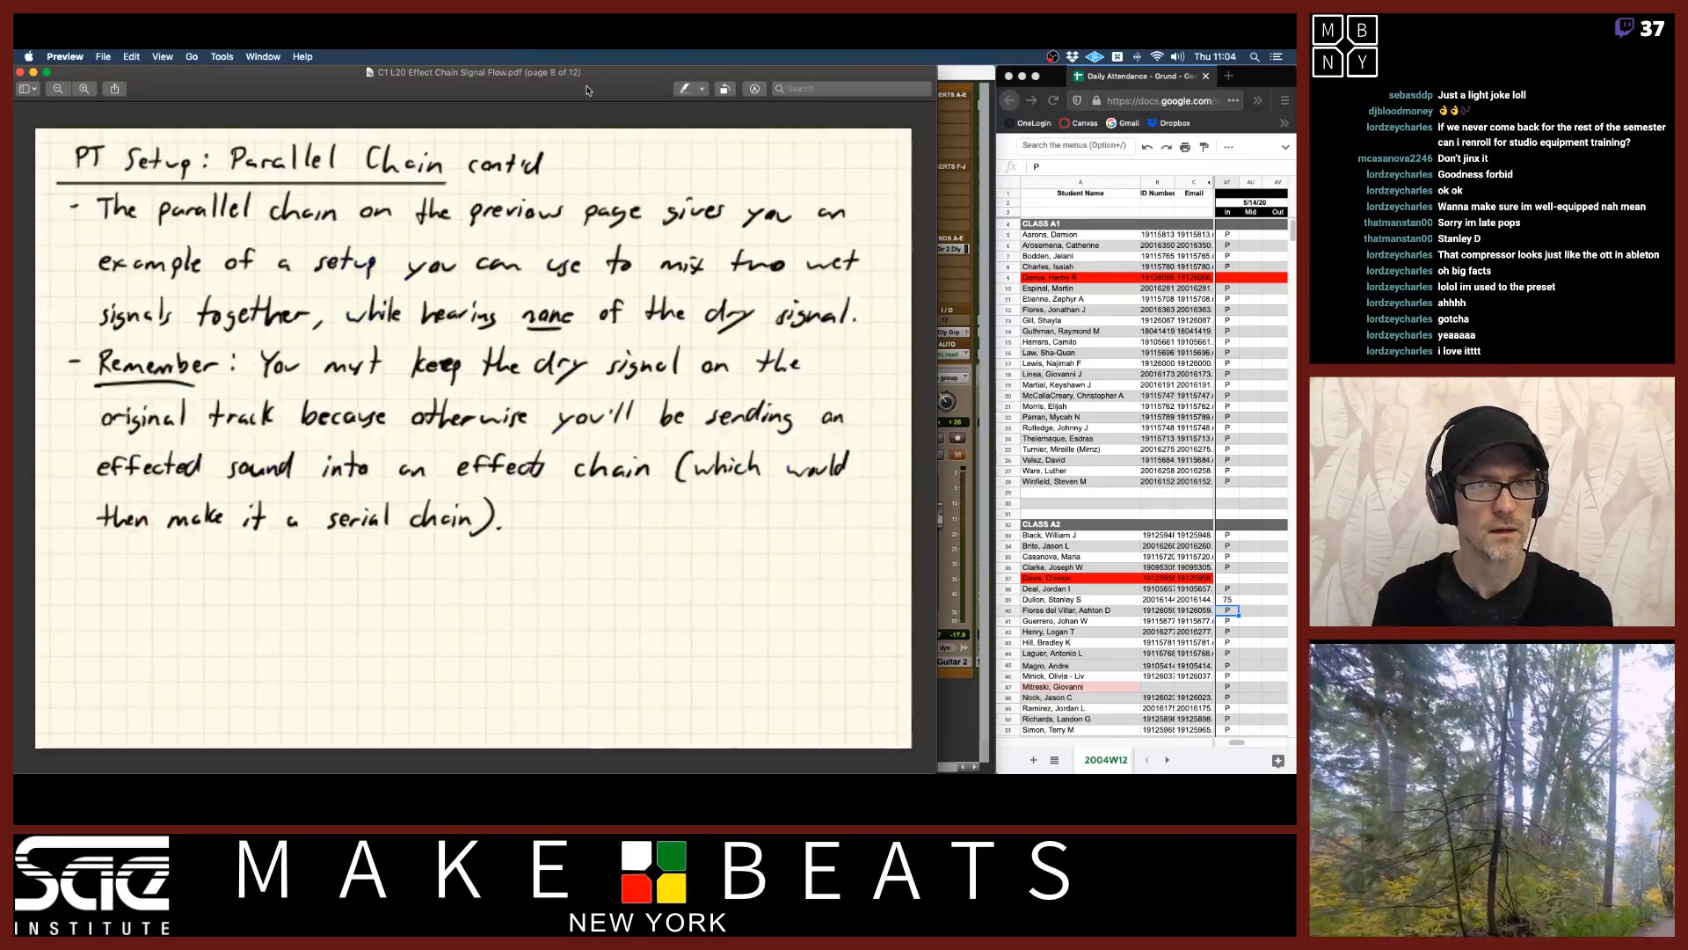
pyautogui.press('Left')
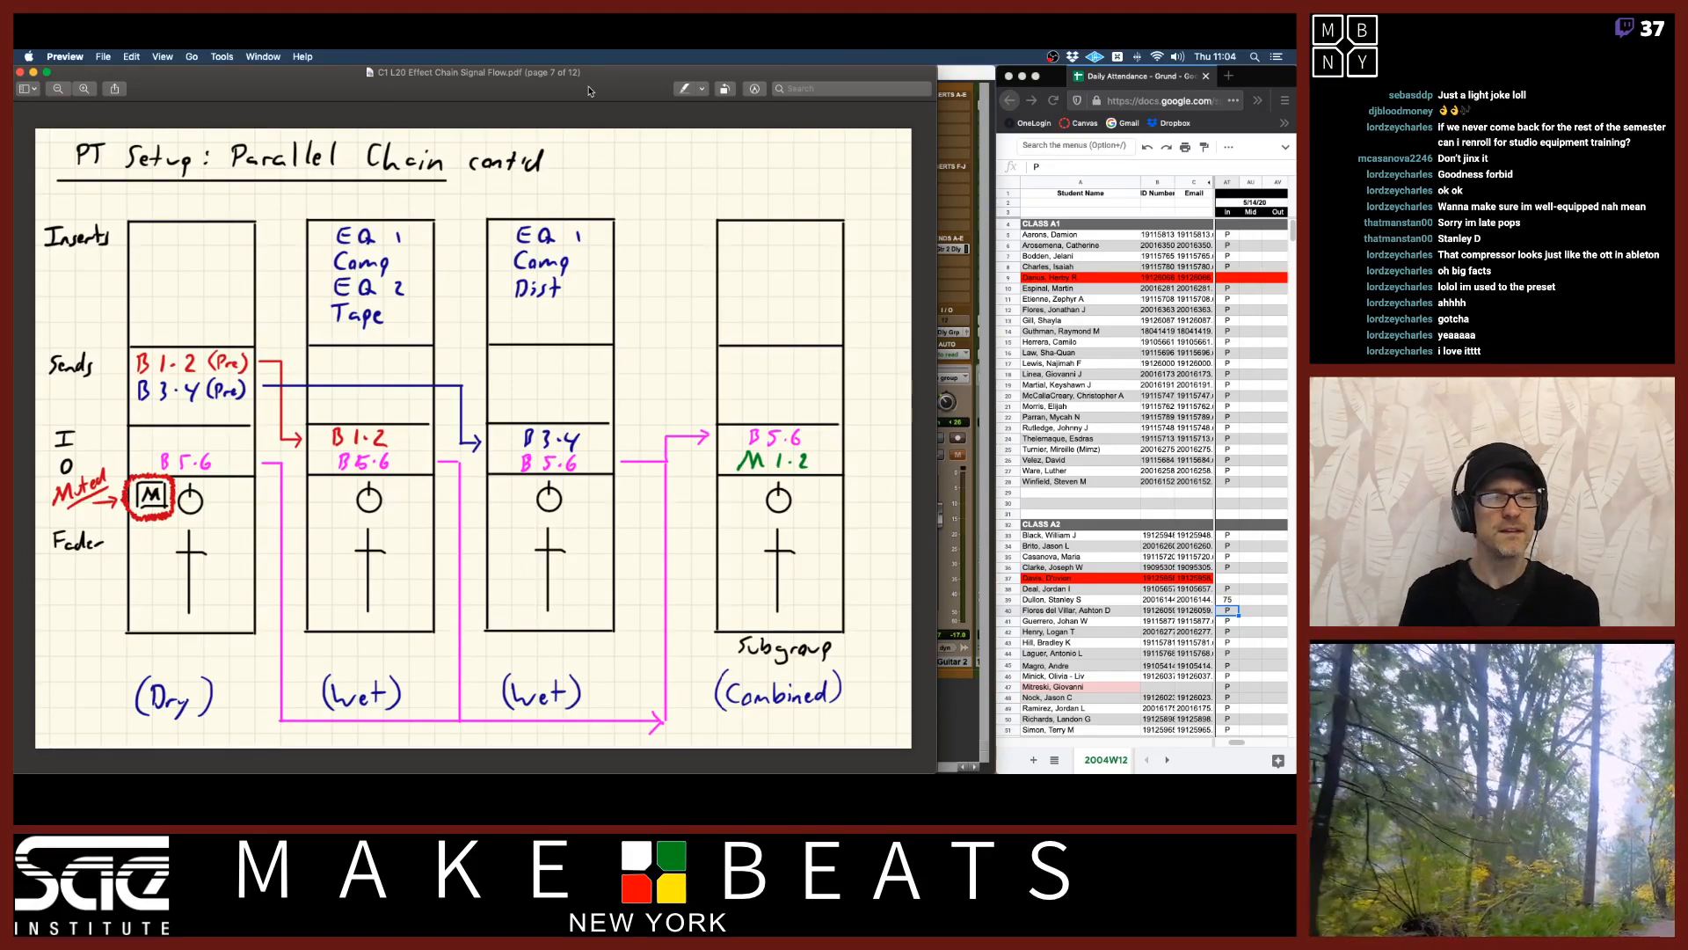
pyautogui.press('Down')
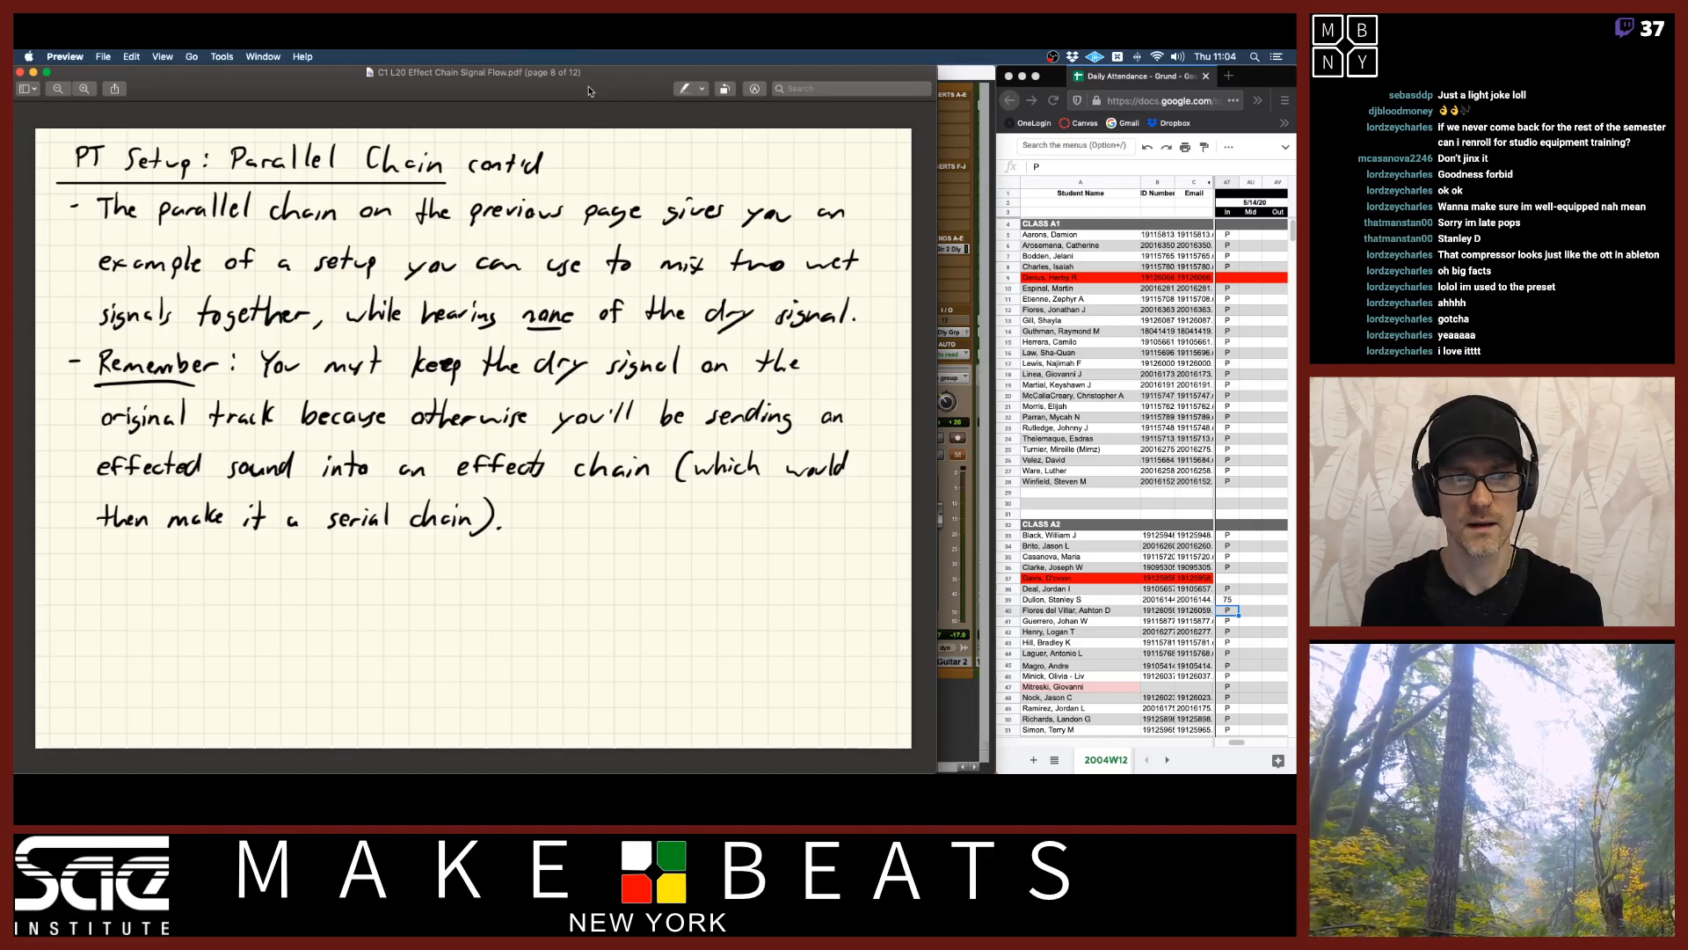
pyautogui.press('Left')
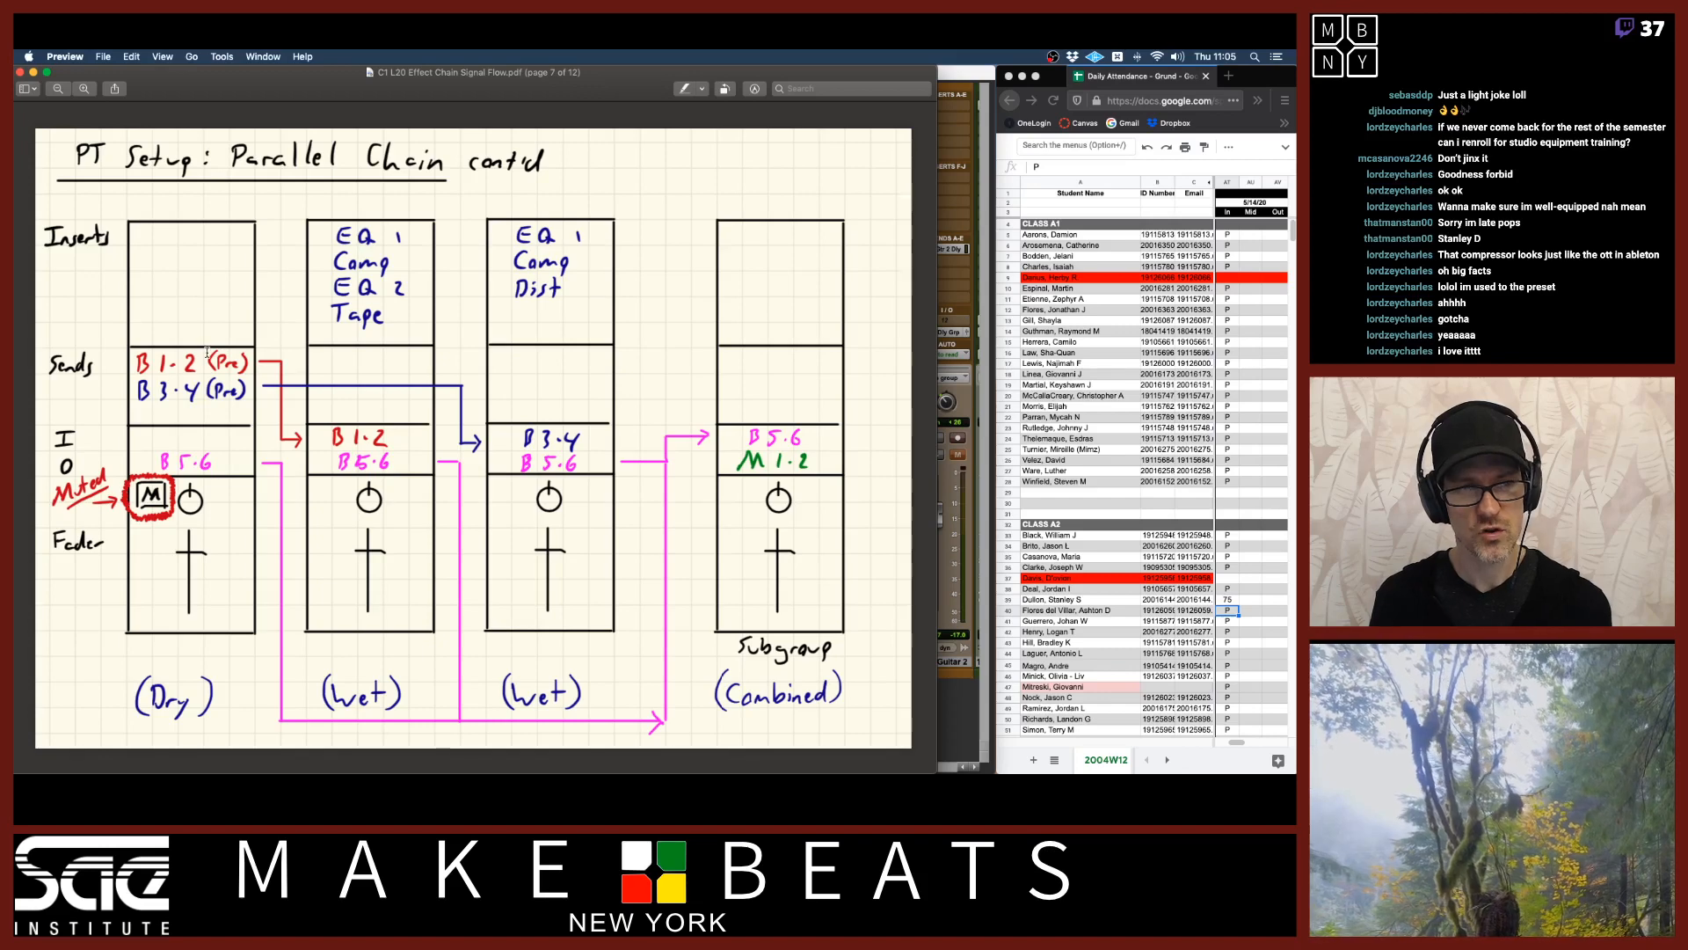
pyautogui.press('Left')
pyautogui.press('Left')
pyautogui.press('Left')
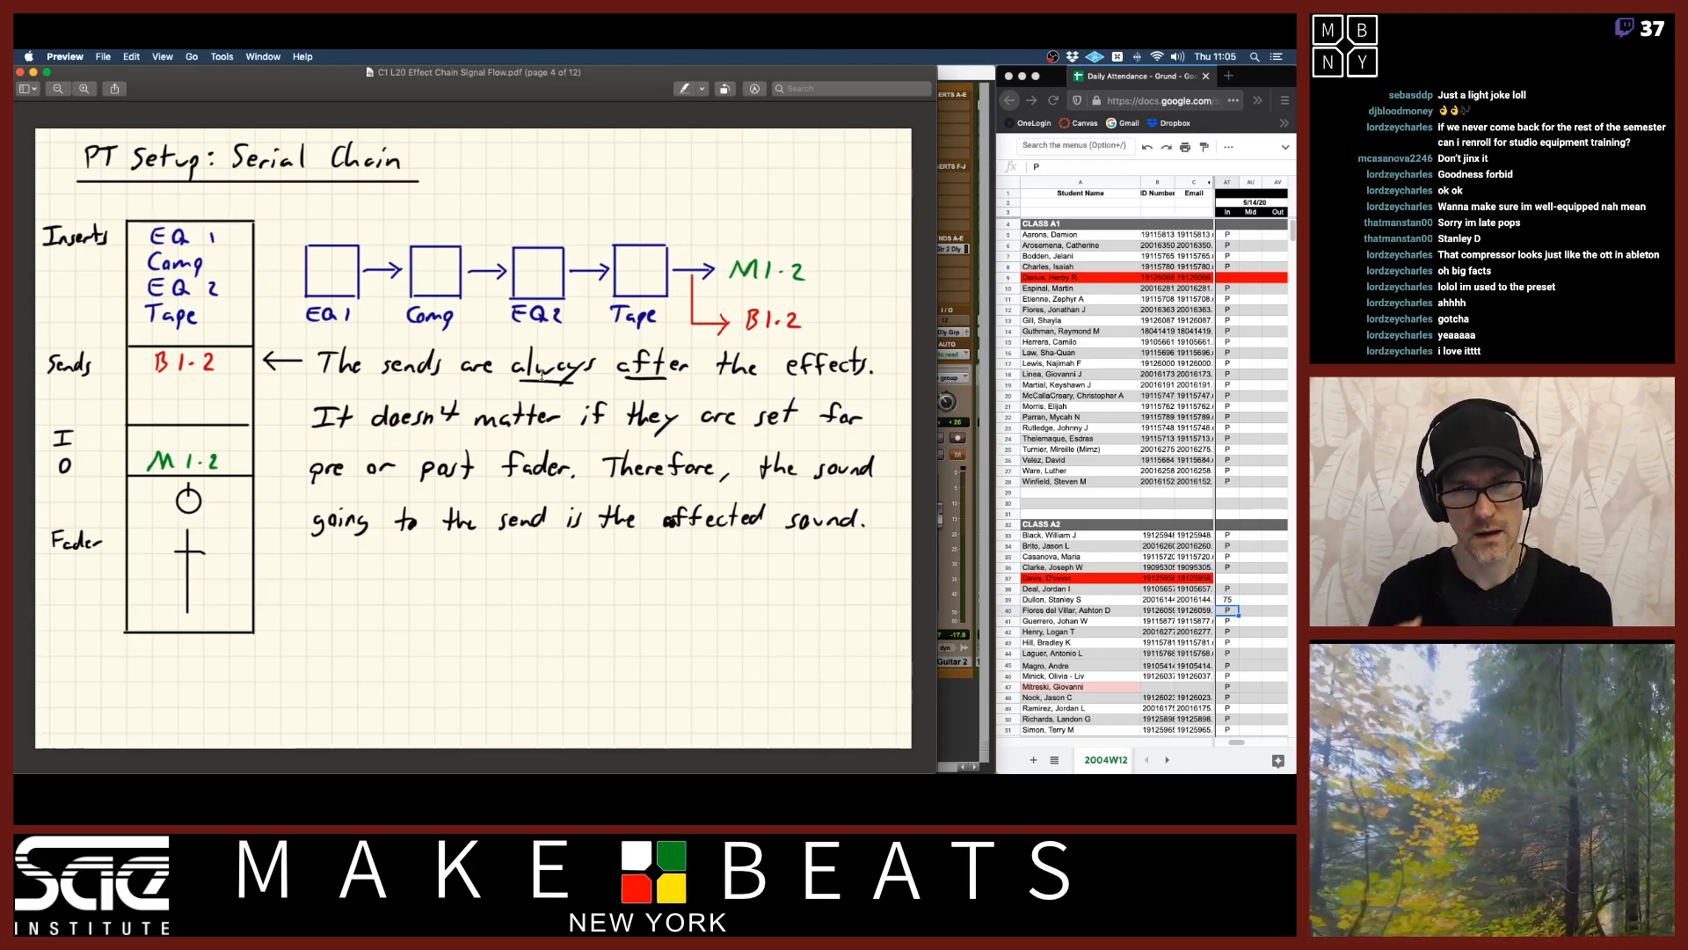
pyautogui.press('Right')
pyautogui.press('Right')
pyautogui.press('Right')
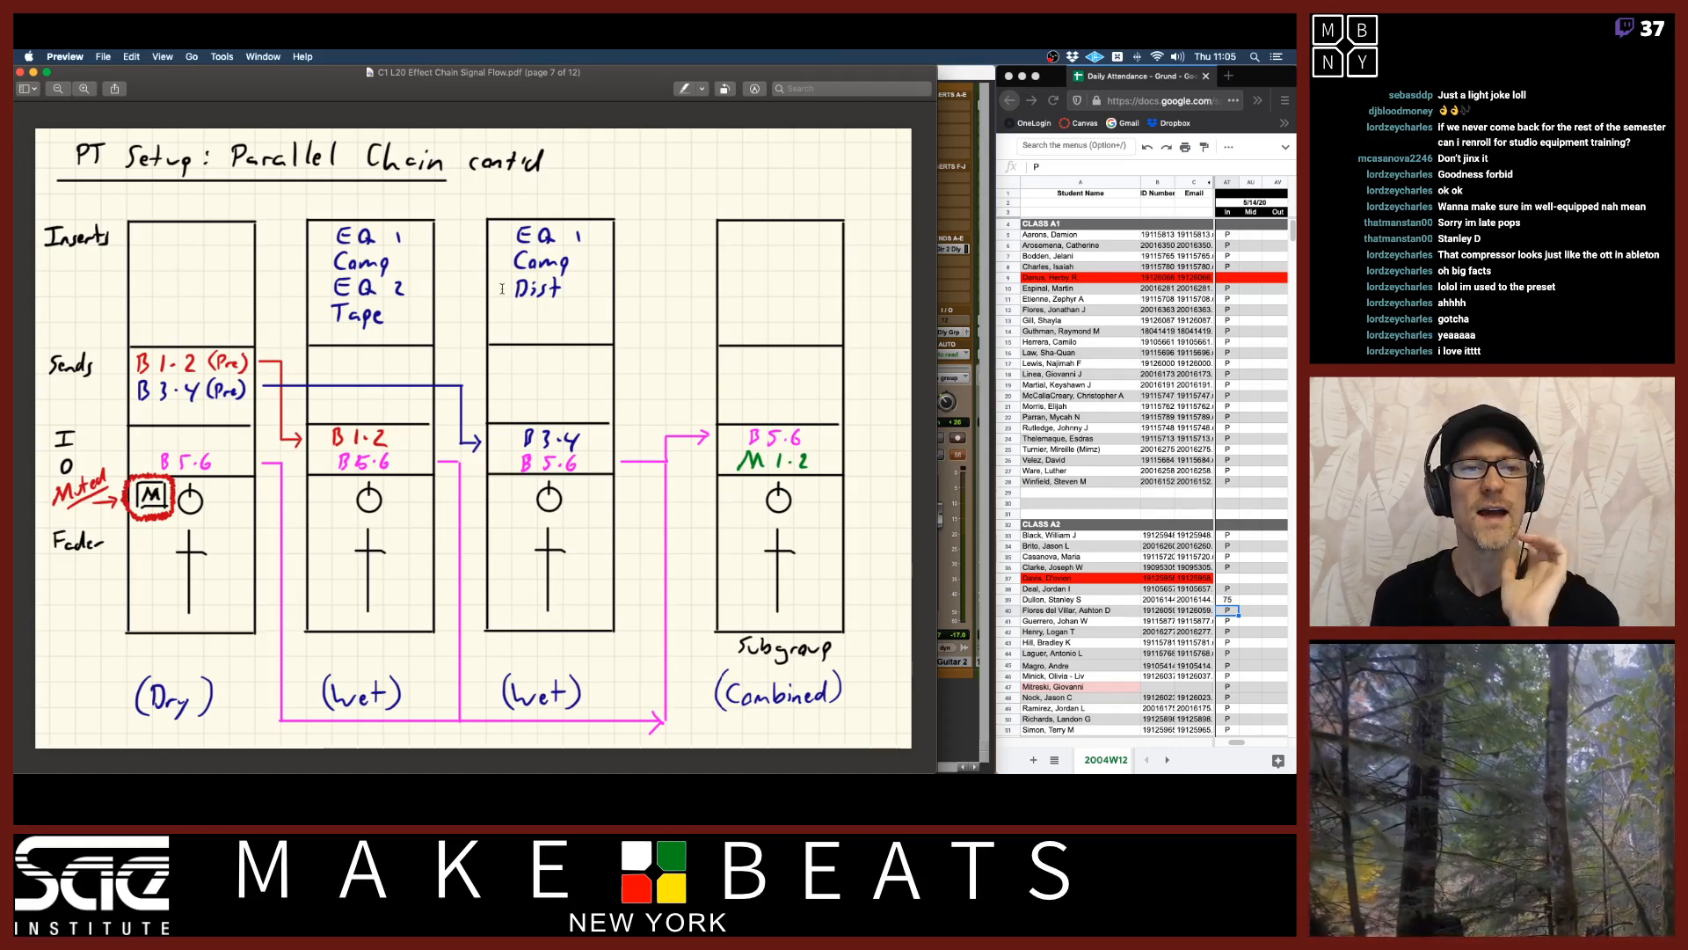
# Create a new stereo aux input track after the Dr Comp track.
pyautogui.click(966, 82)
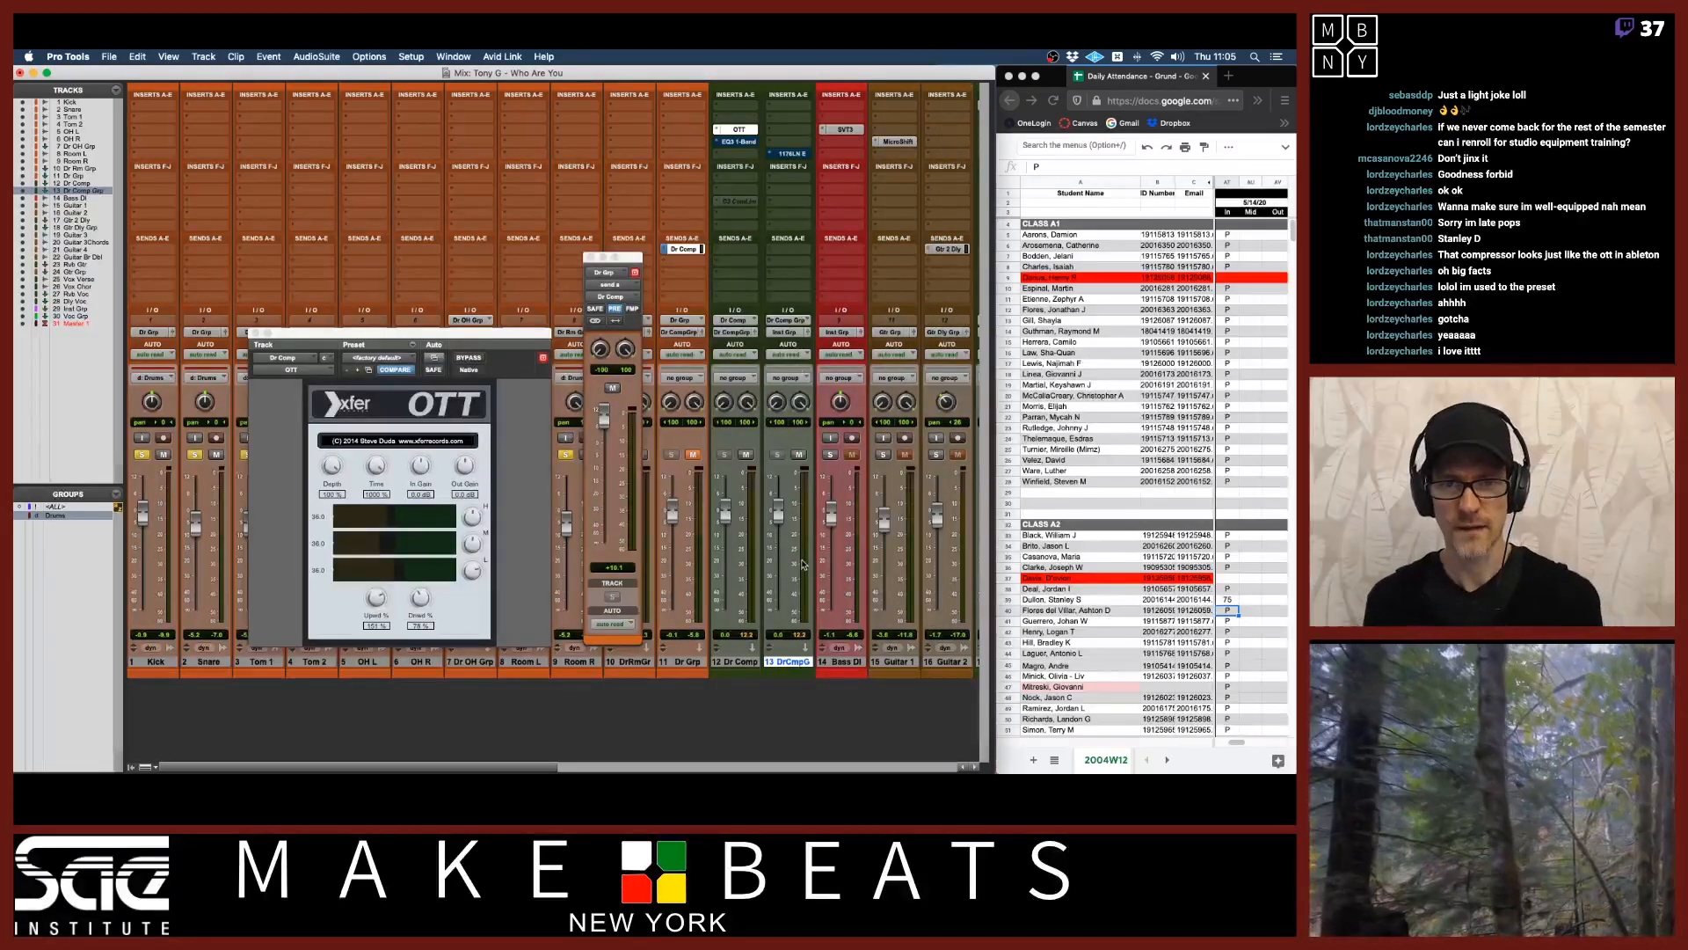
pyautogui.click(741, 663)
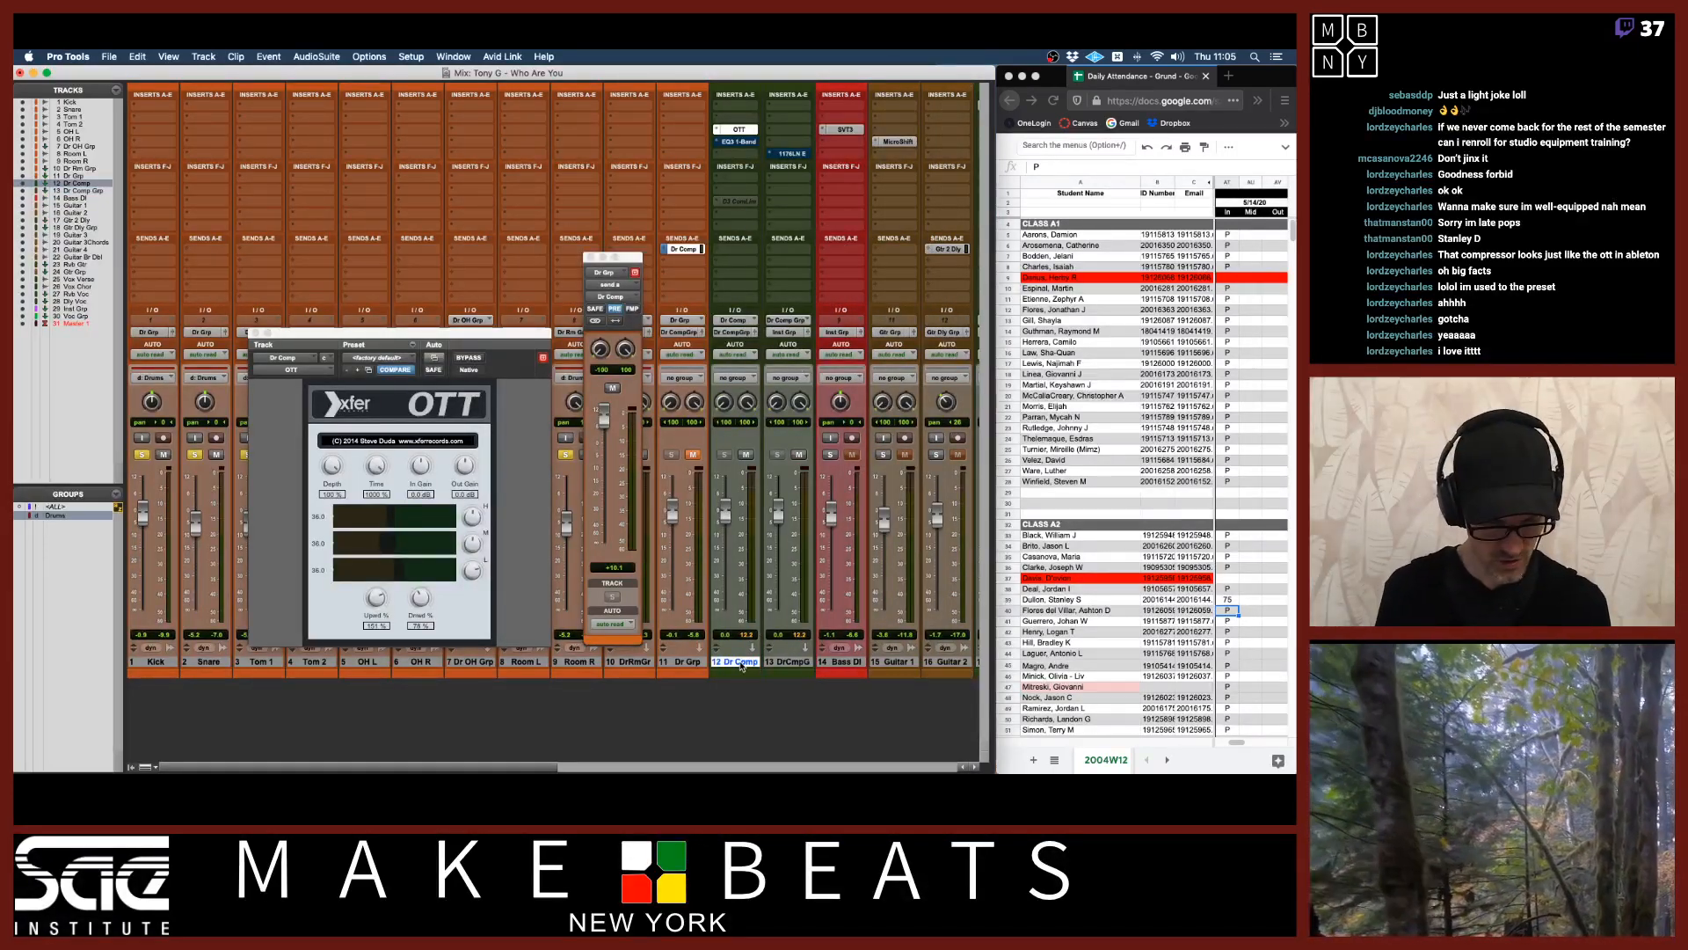
pyautogui.press('super+shift+n')
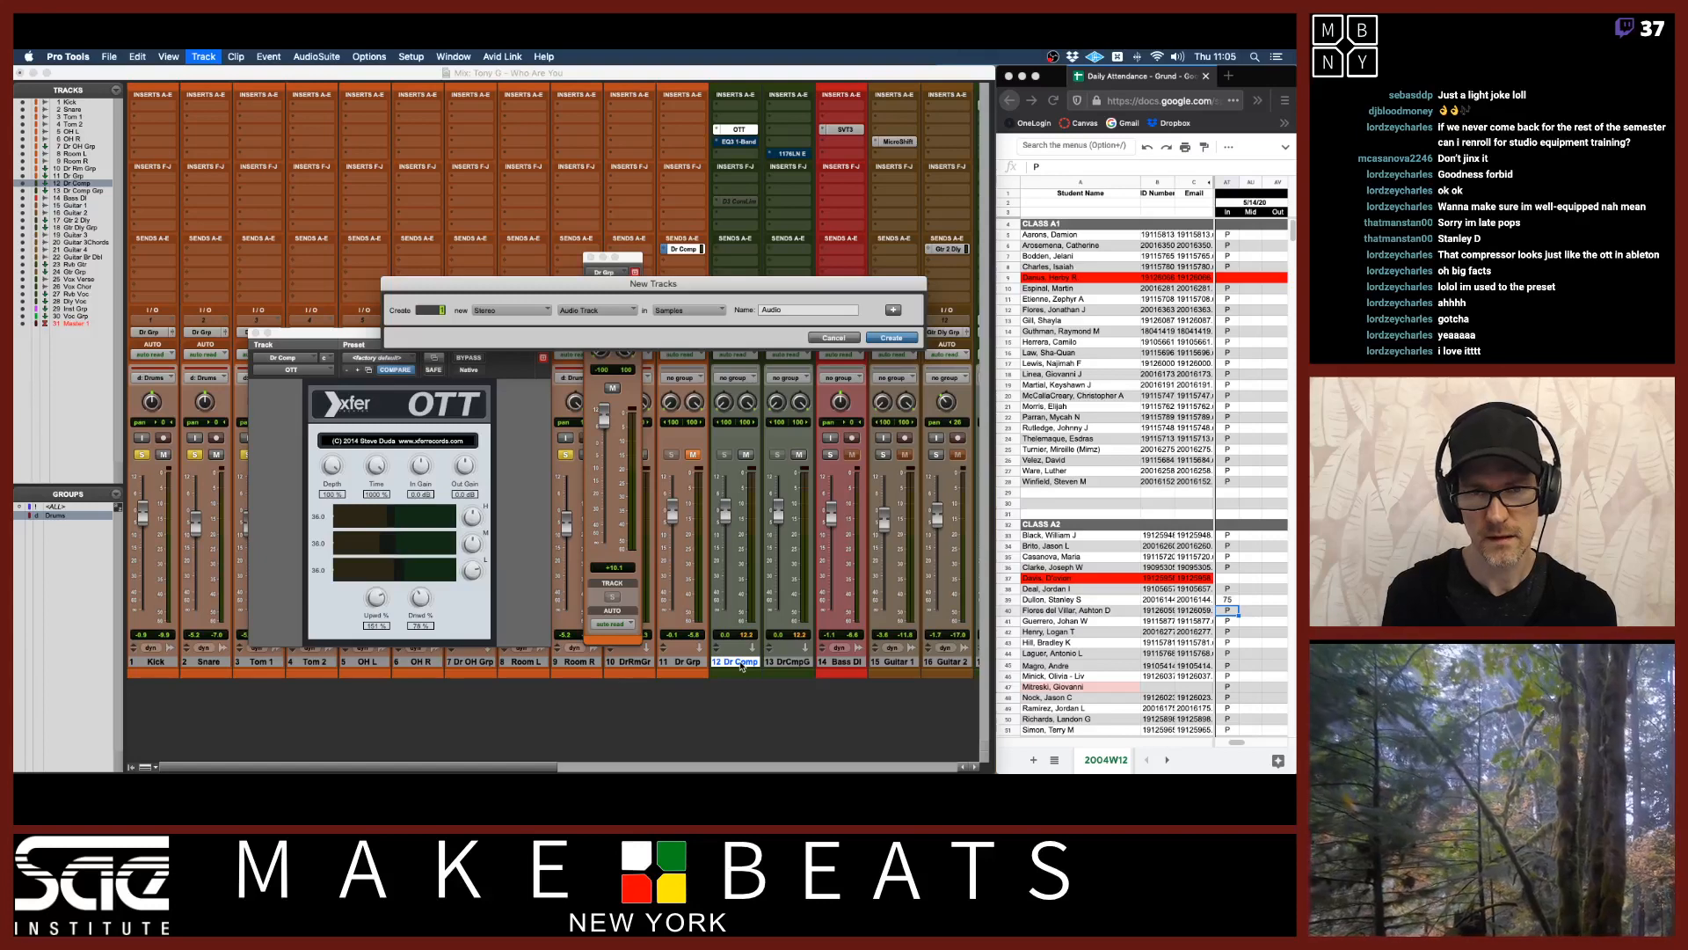
pyautogui.press('super+Right')
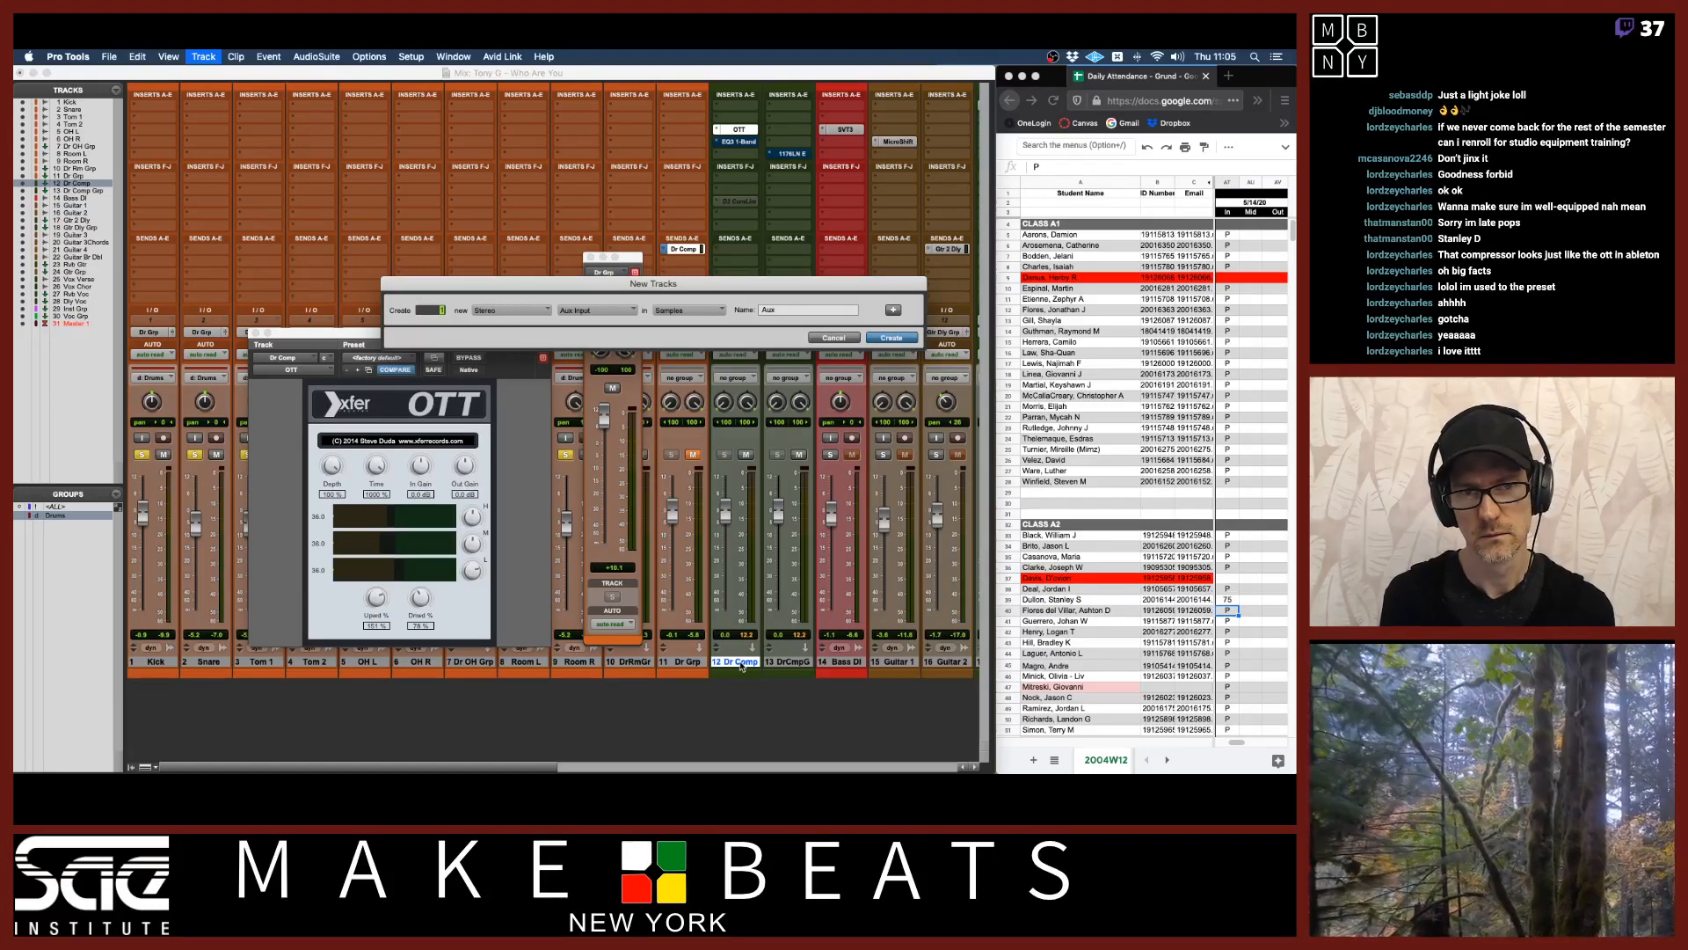
pyautogui.press('Return')
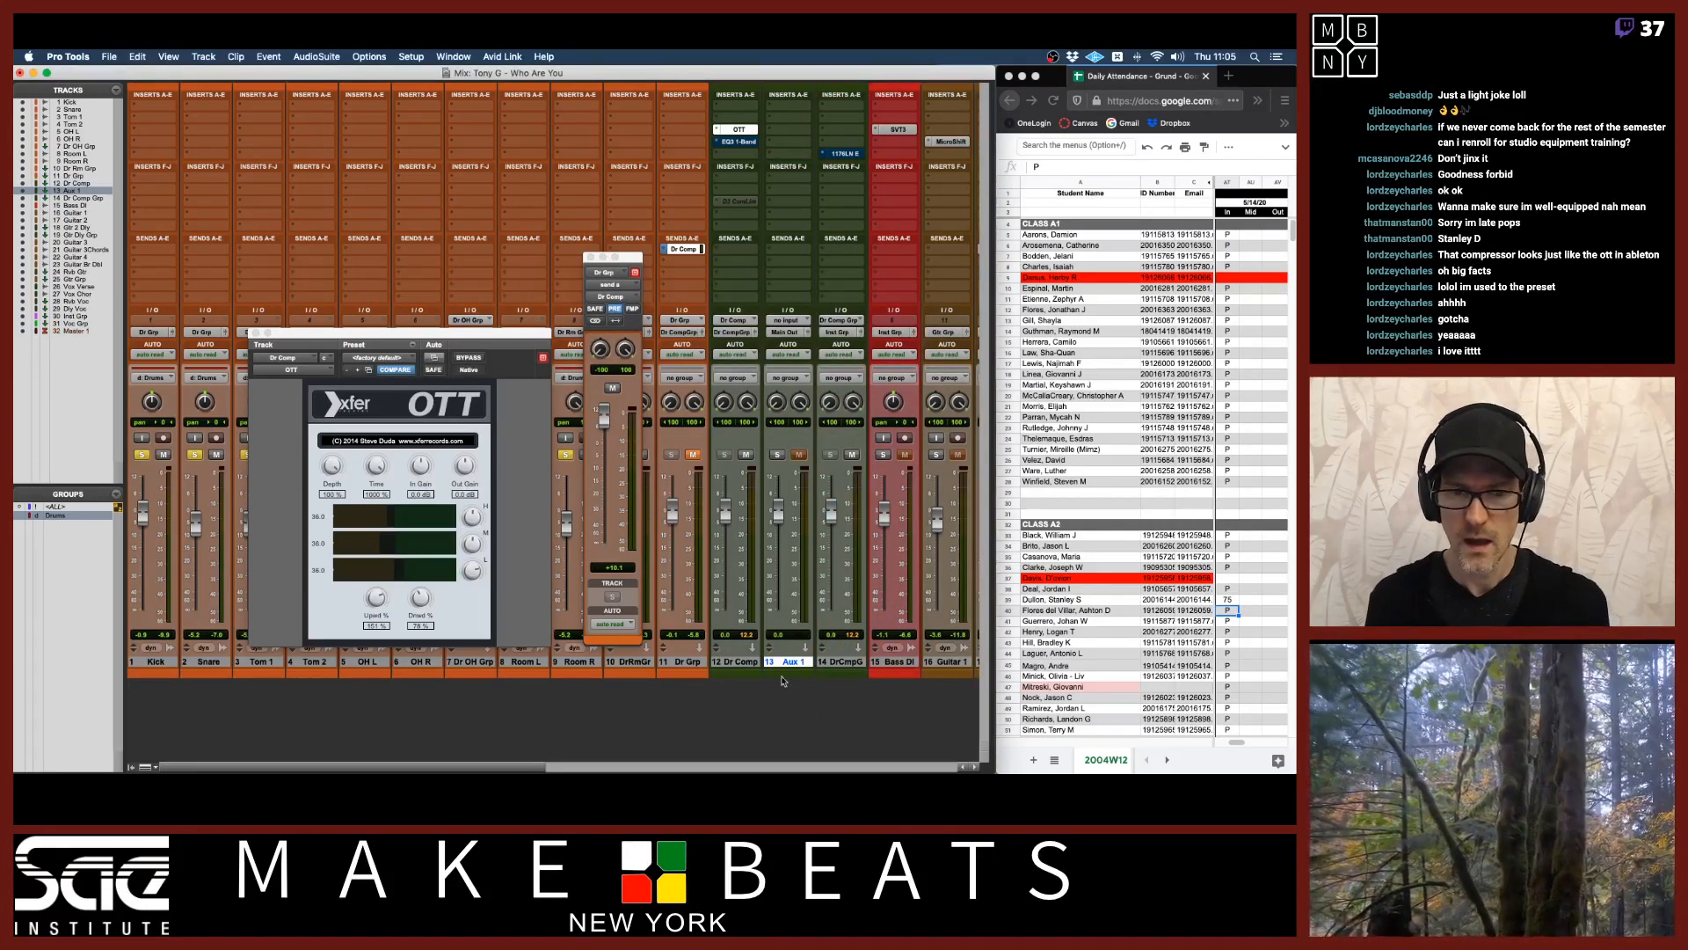
# Rename the new aux track Dr Dist.
pyautogui.click(742, 664)
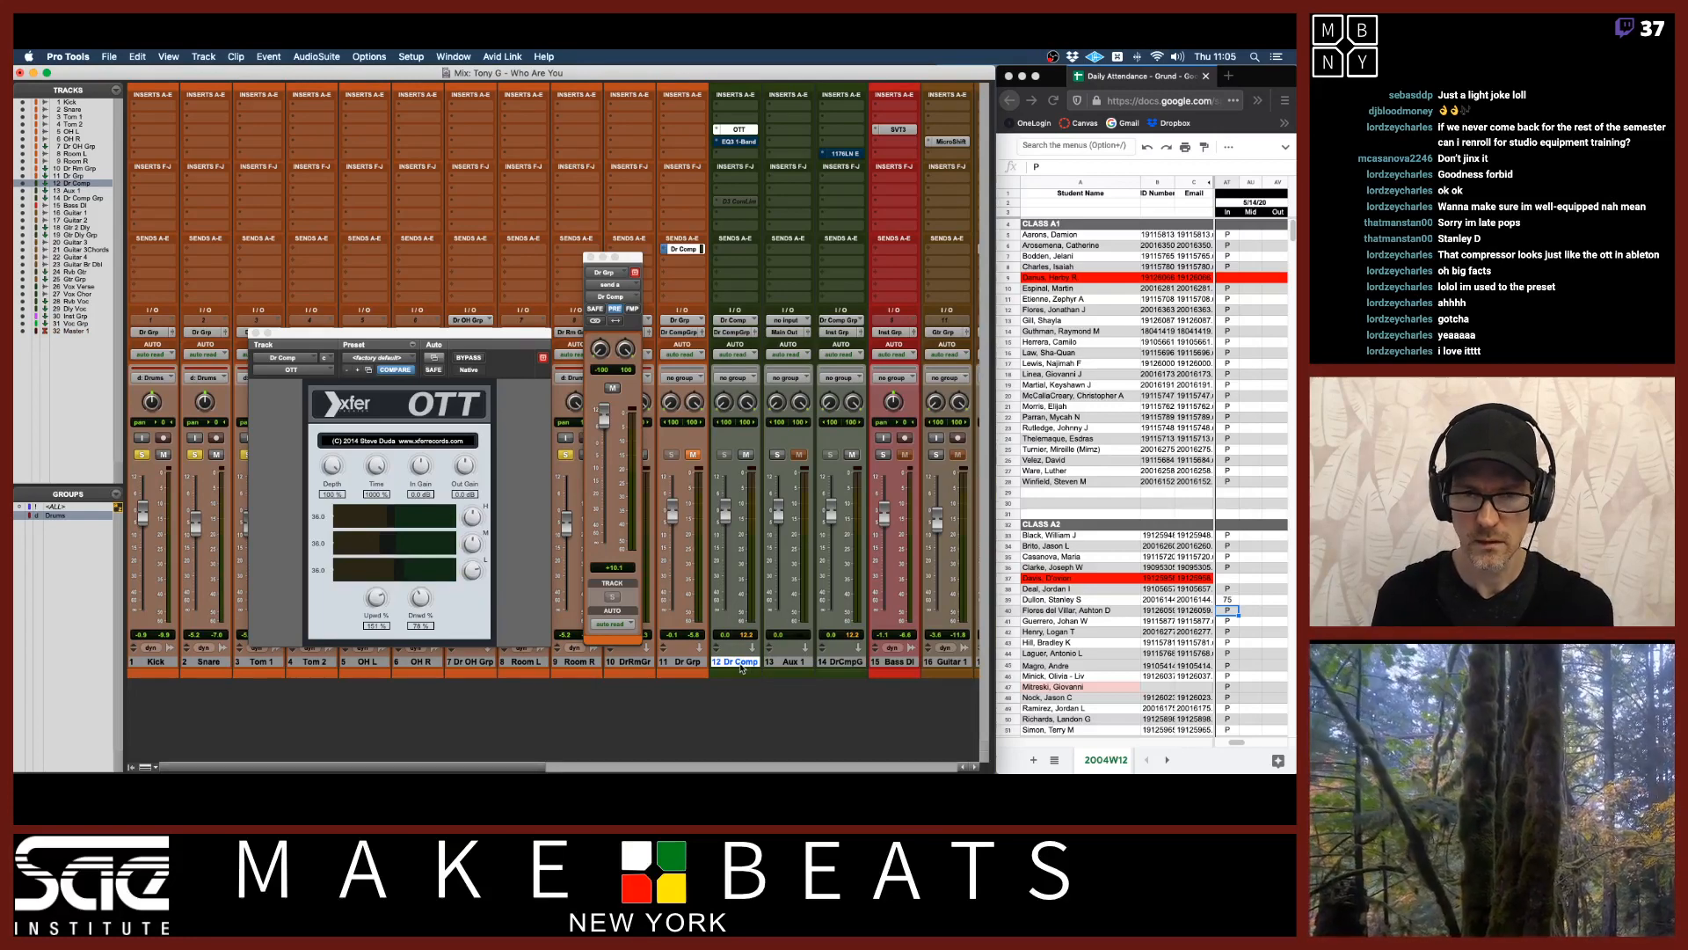
pyautogui.doubleClick(788, 661)
pyautogui.write('Dr Dist')
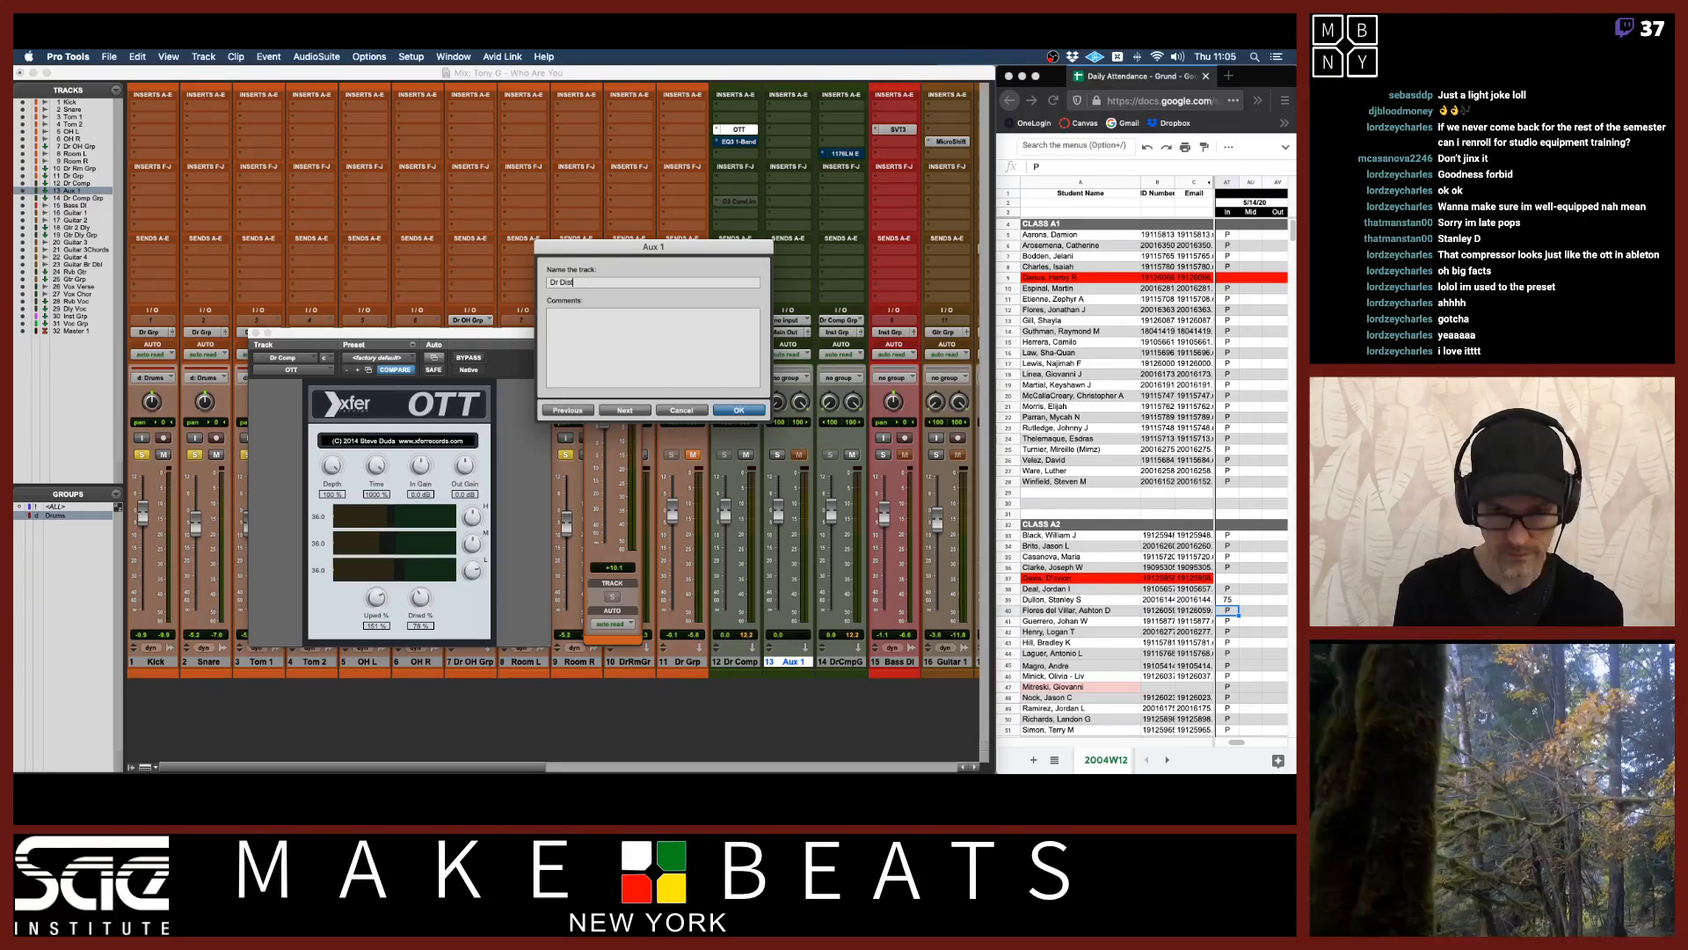
pyautogui.press('Return')
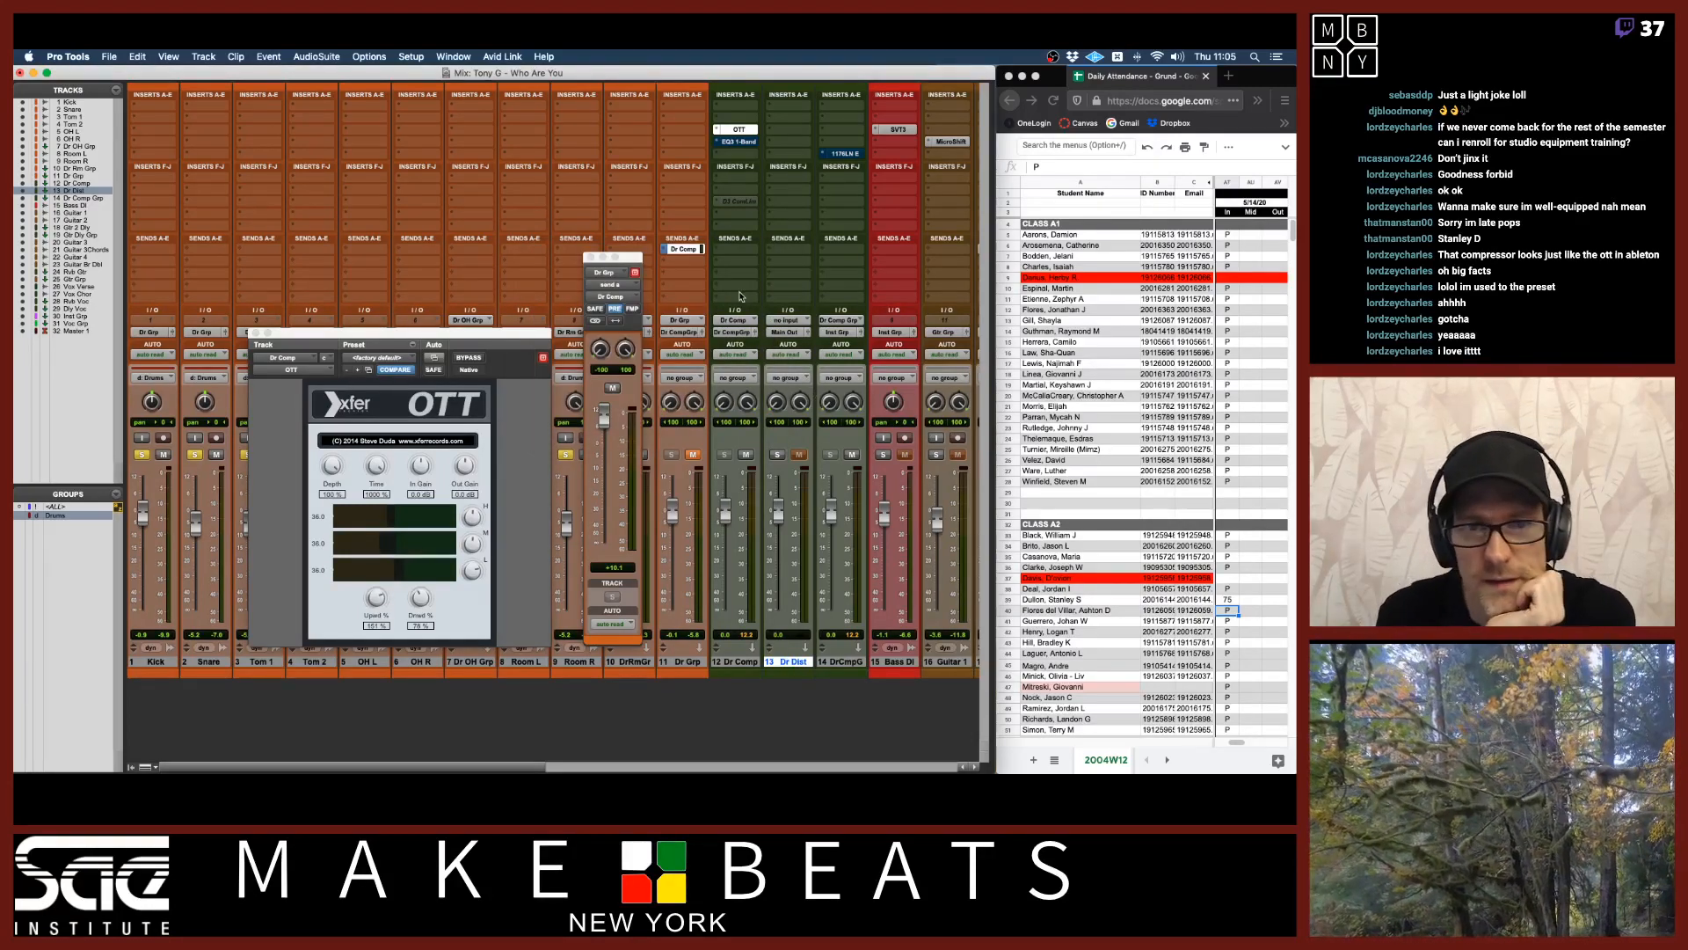
# Add a send from the Dr Grp track to the Dr Dist bus and open its send window.
pyautogui.click(685, 266)
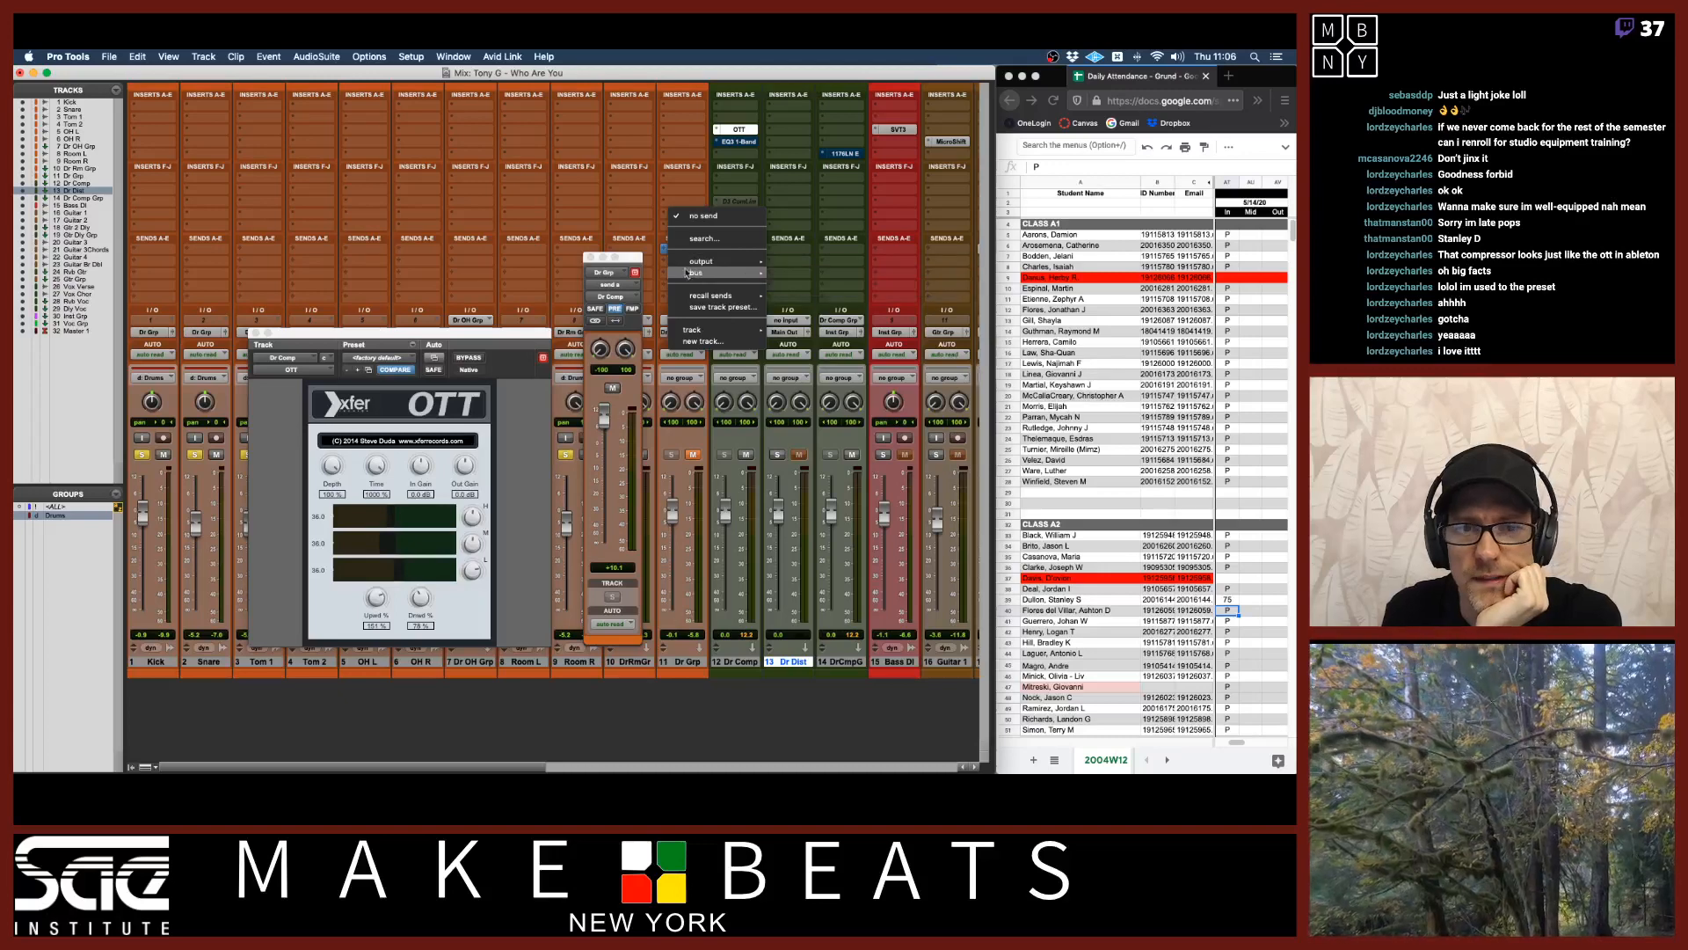
pyautogui.moveTo(717, 330)
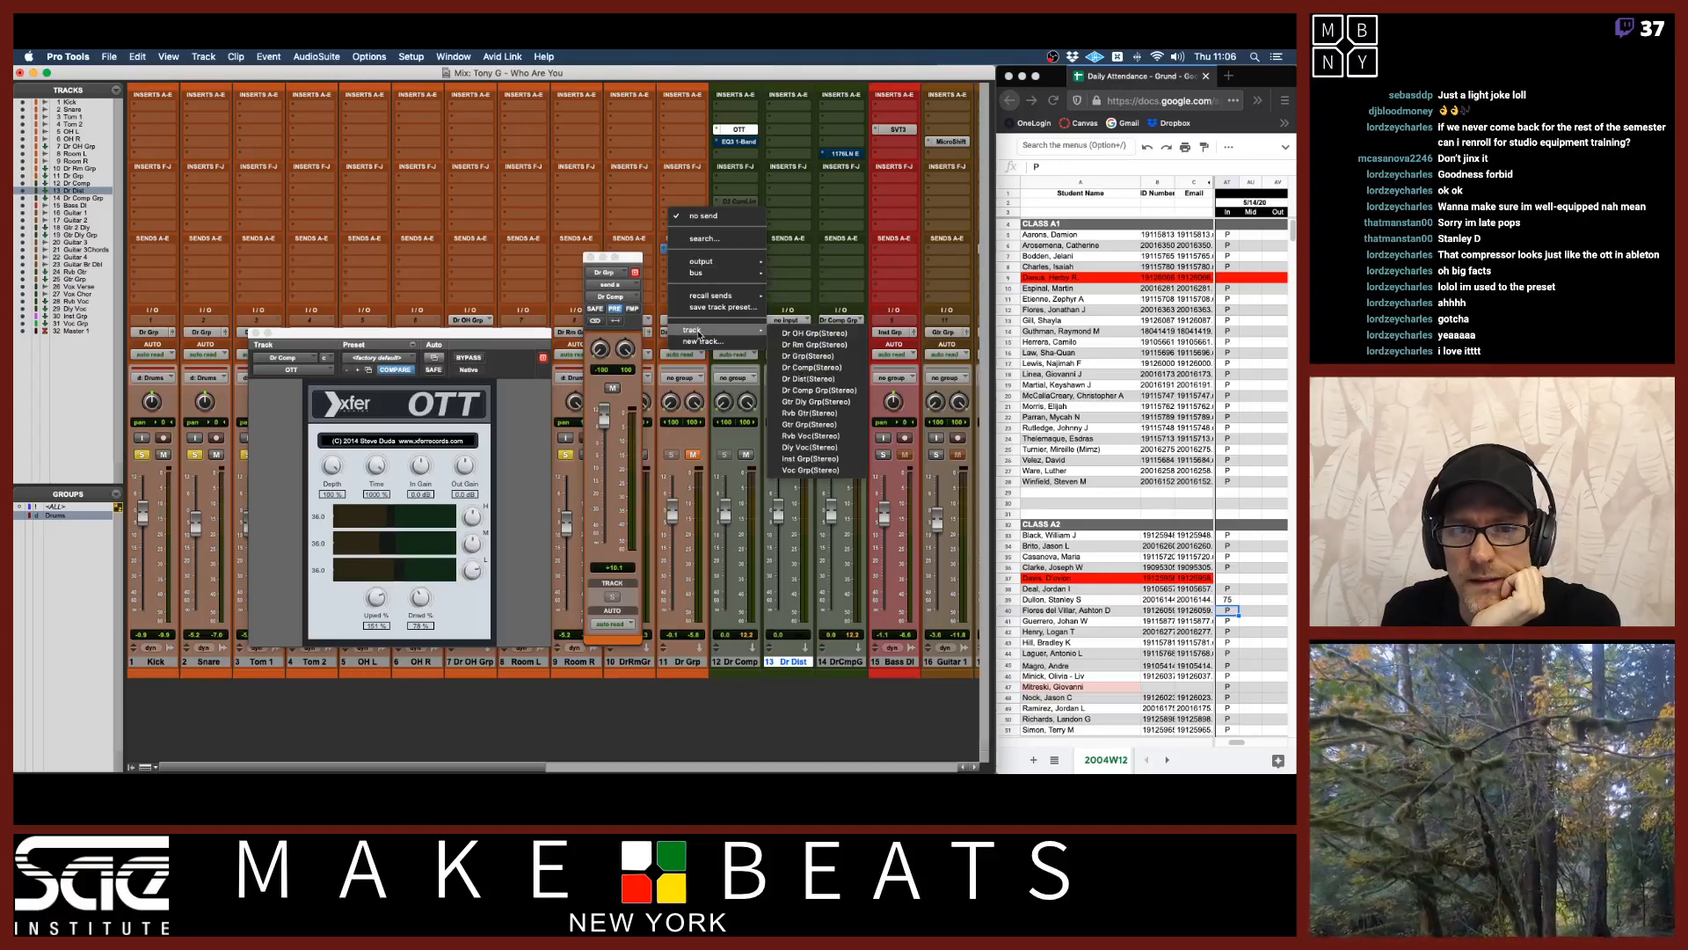
pyautogui.click(826, 378)
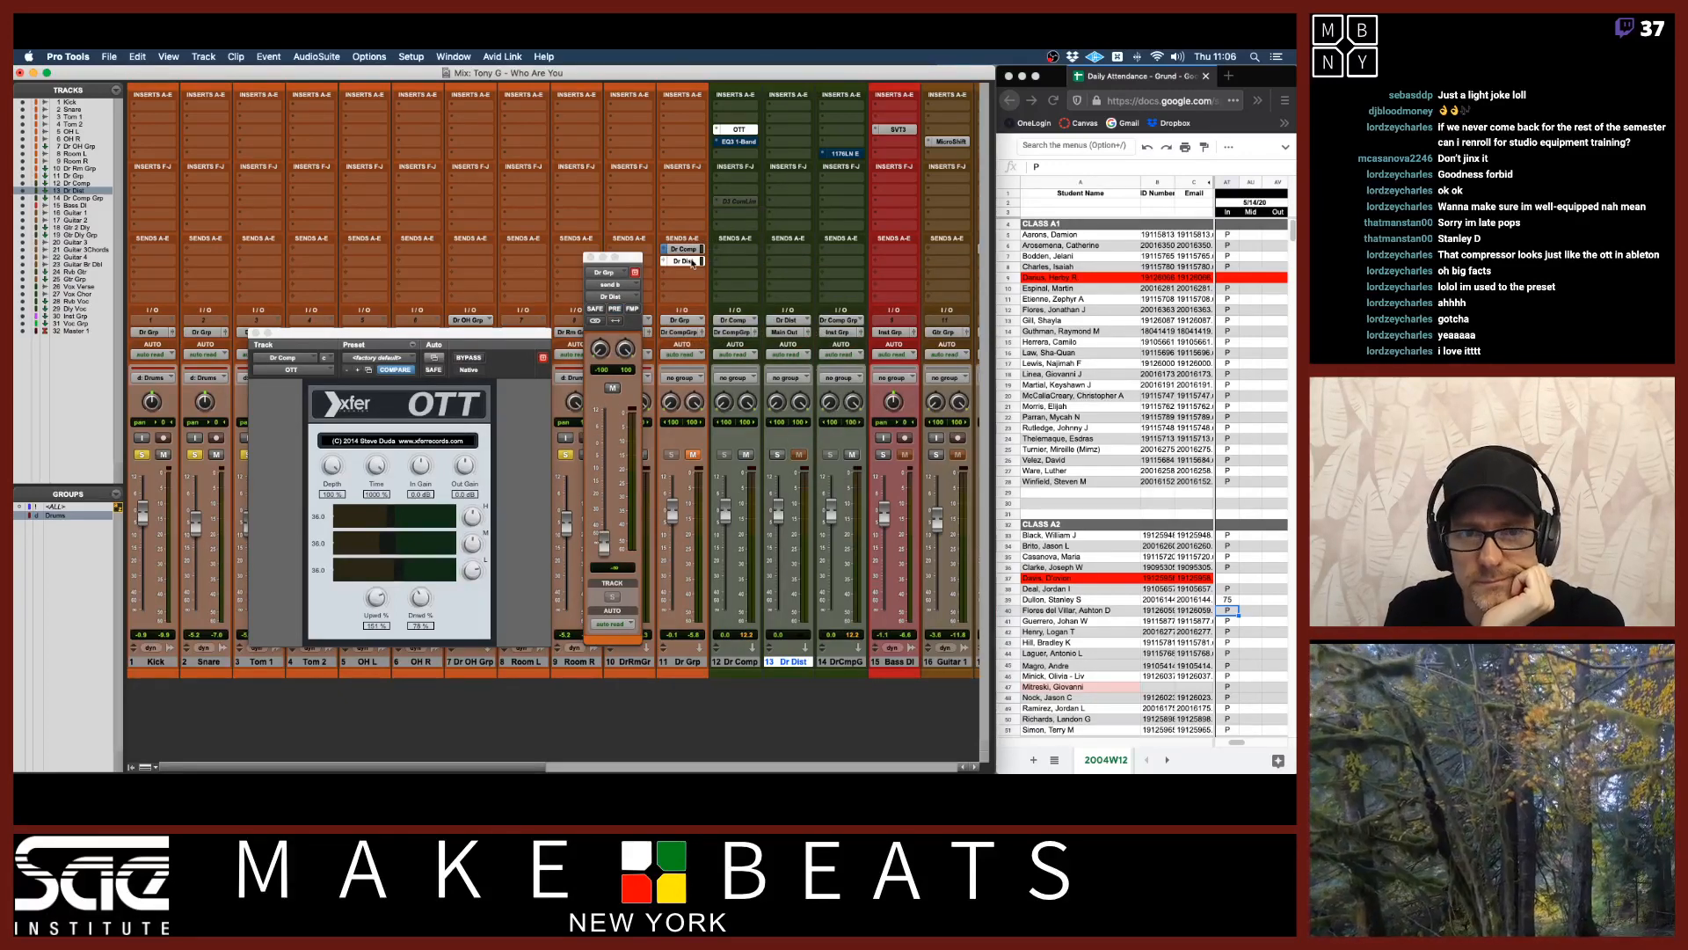
pyautogui.click(689, 250)
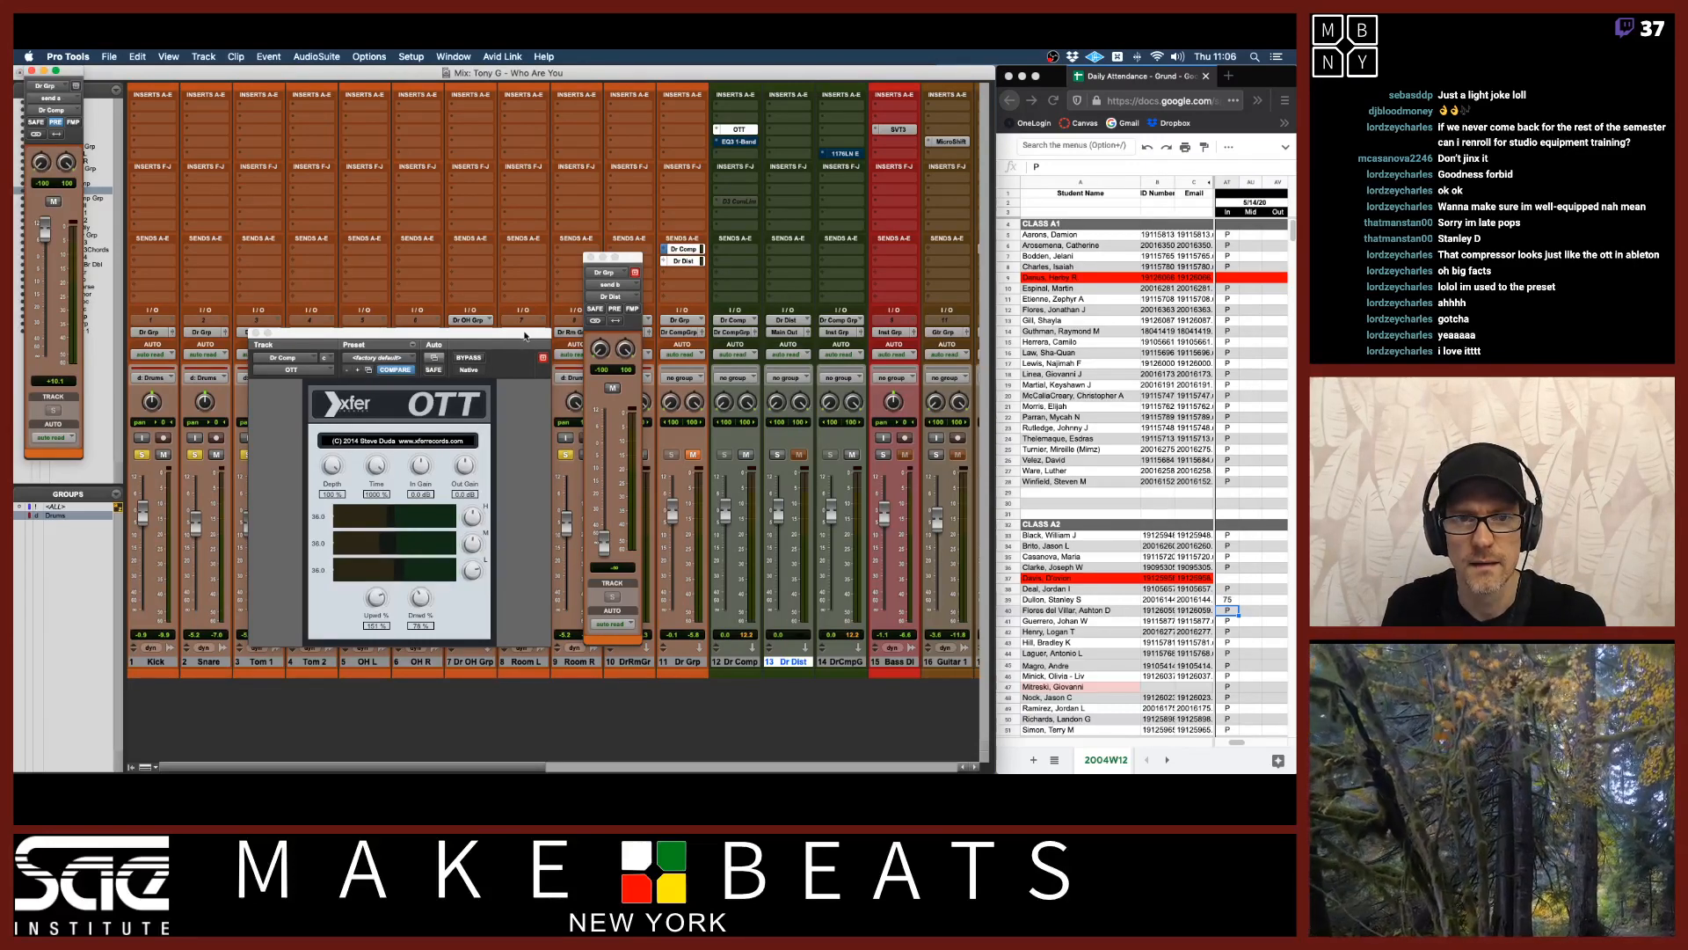
# Move the OTT insert from the Dr Comp track onto the Dr Dist aux track.
pyautogui.moveTo(525, 335); pyautogui.dragTo(508, 395)
pyautogui.moveTo(639, 261); pyautogui.dragTo(467, 152)
pyautogui.moveTo(75, 76); pyautogui.dragTo(526, 158)
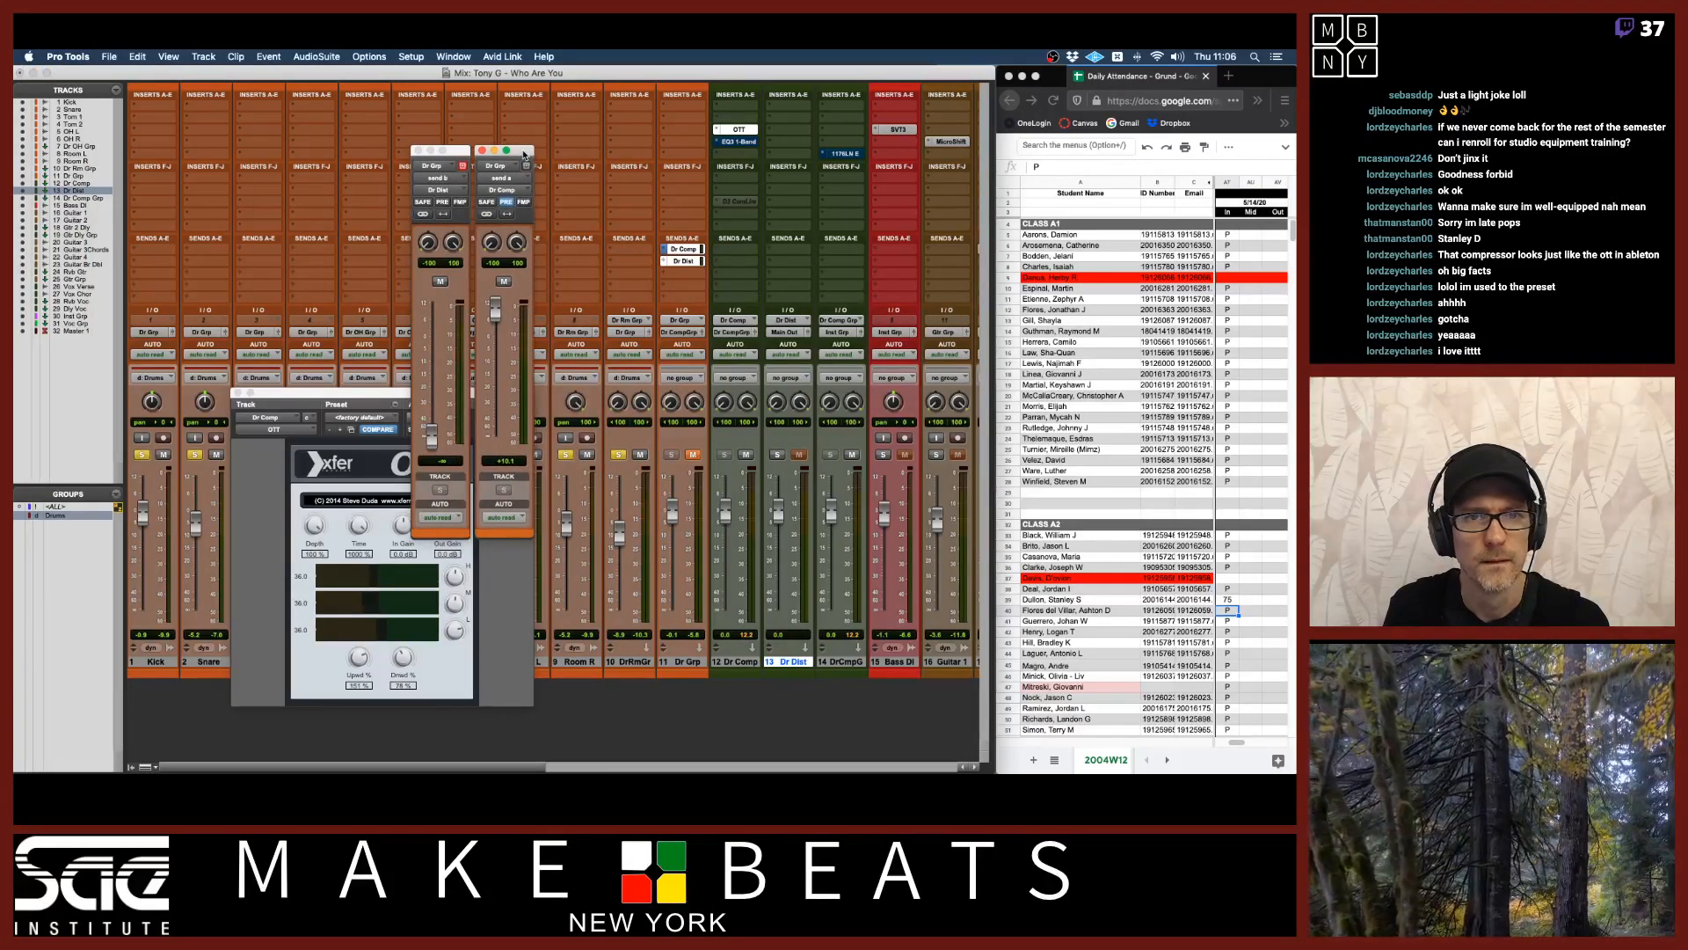
pyautogui.moveTo(750, 134); pyautogui.dragTo(787, 132)
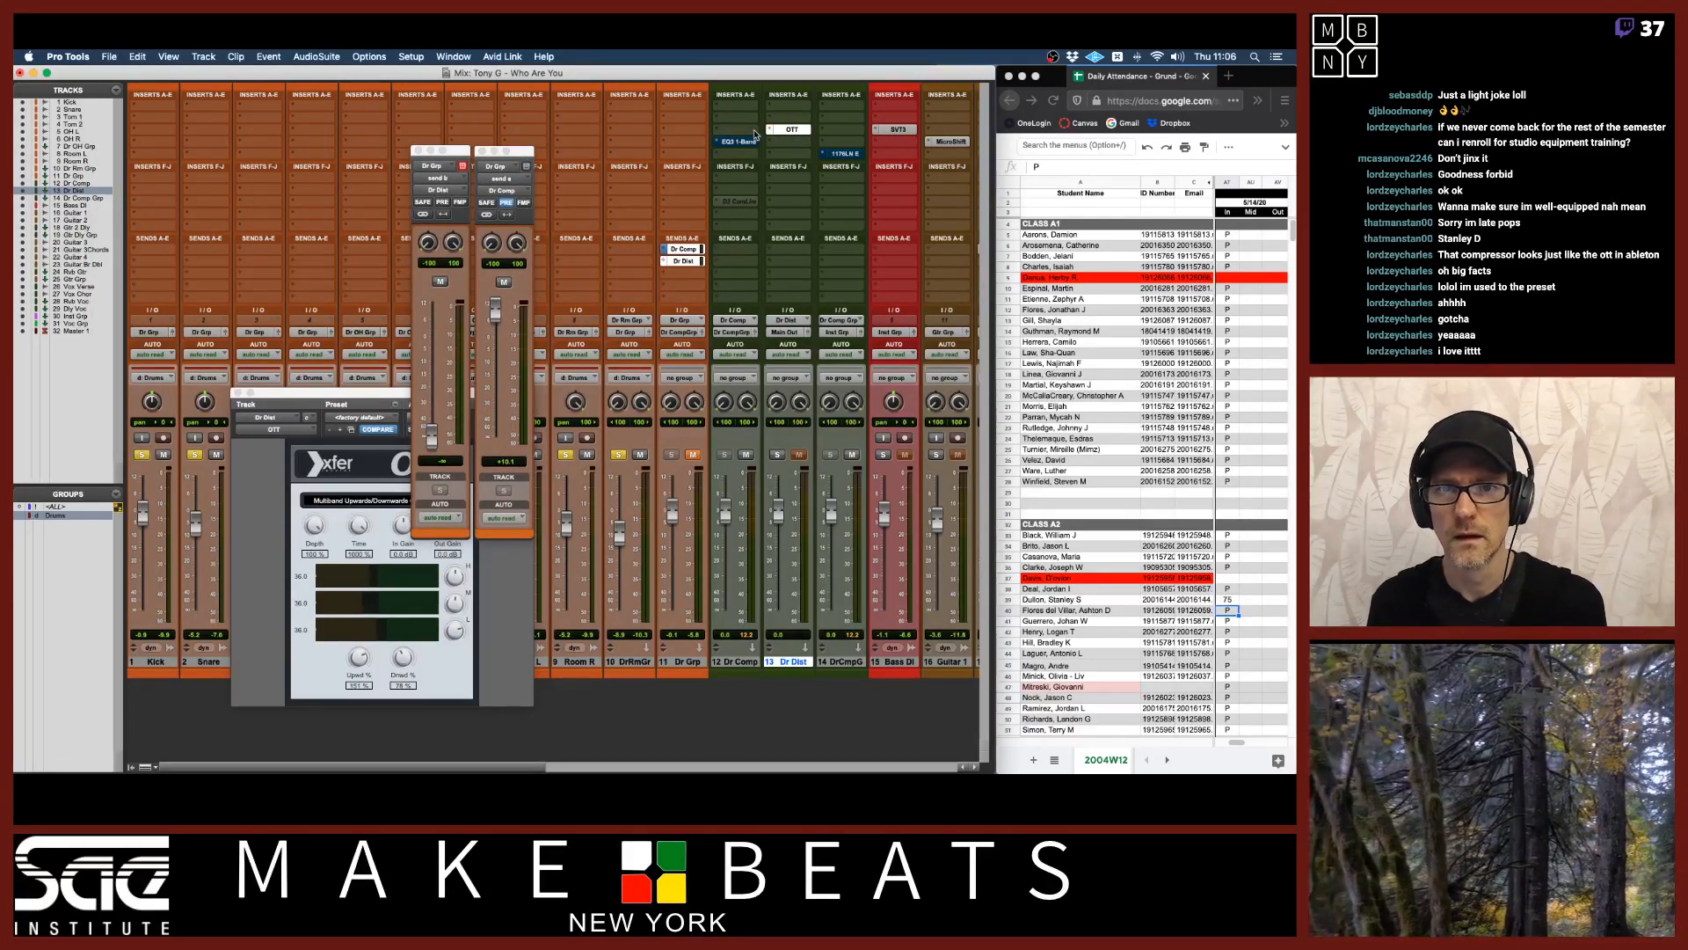
# Insert the UAD SSL G Bus Compressor (stereo) into the Dr Comp track's now-empty first insert slot.
pyautogui.click(745, 133)
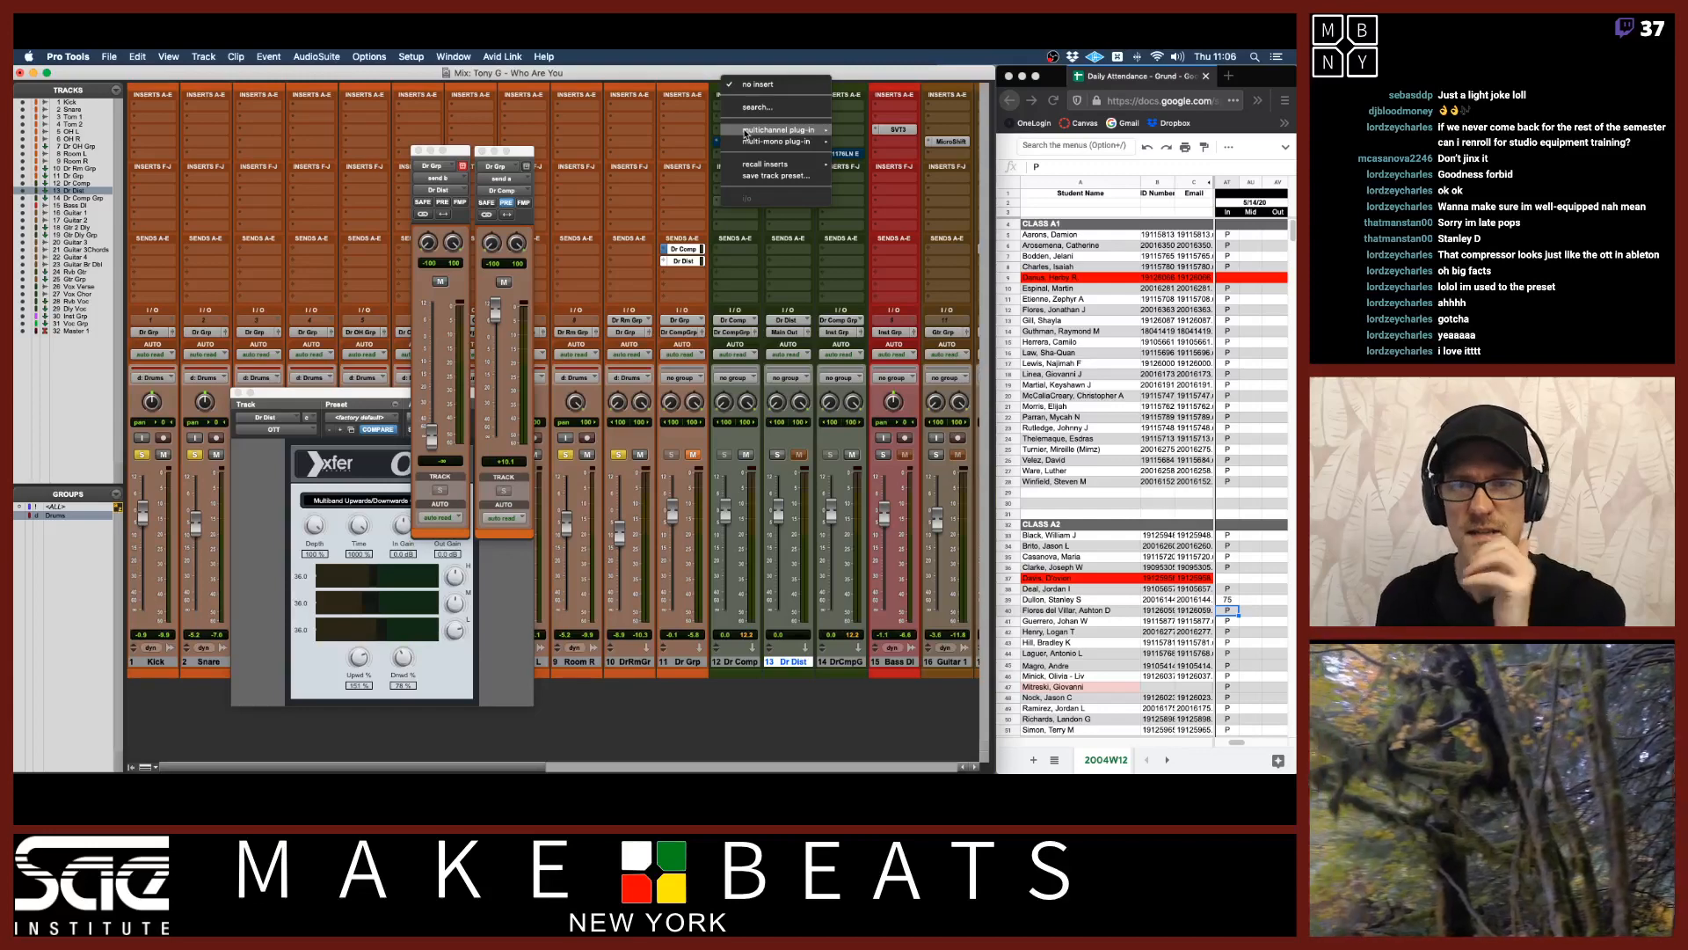
pyautogui.moveTo(746, 134)
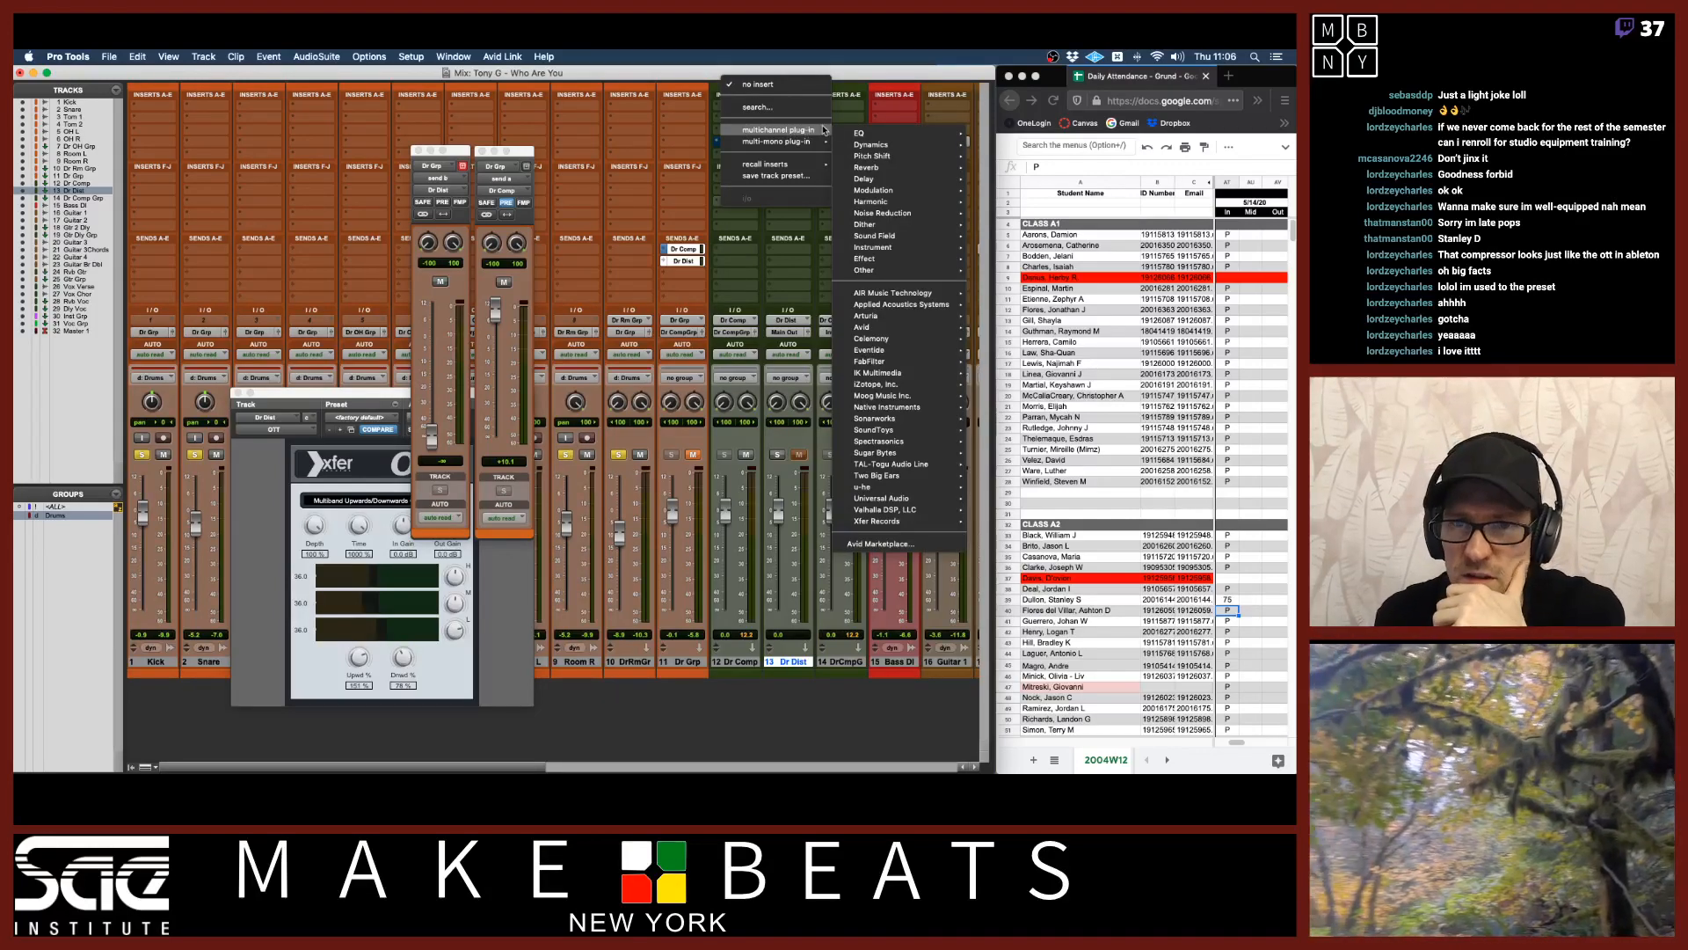
pyautogui.moveTo(883, 145)
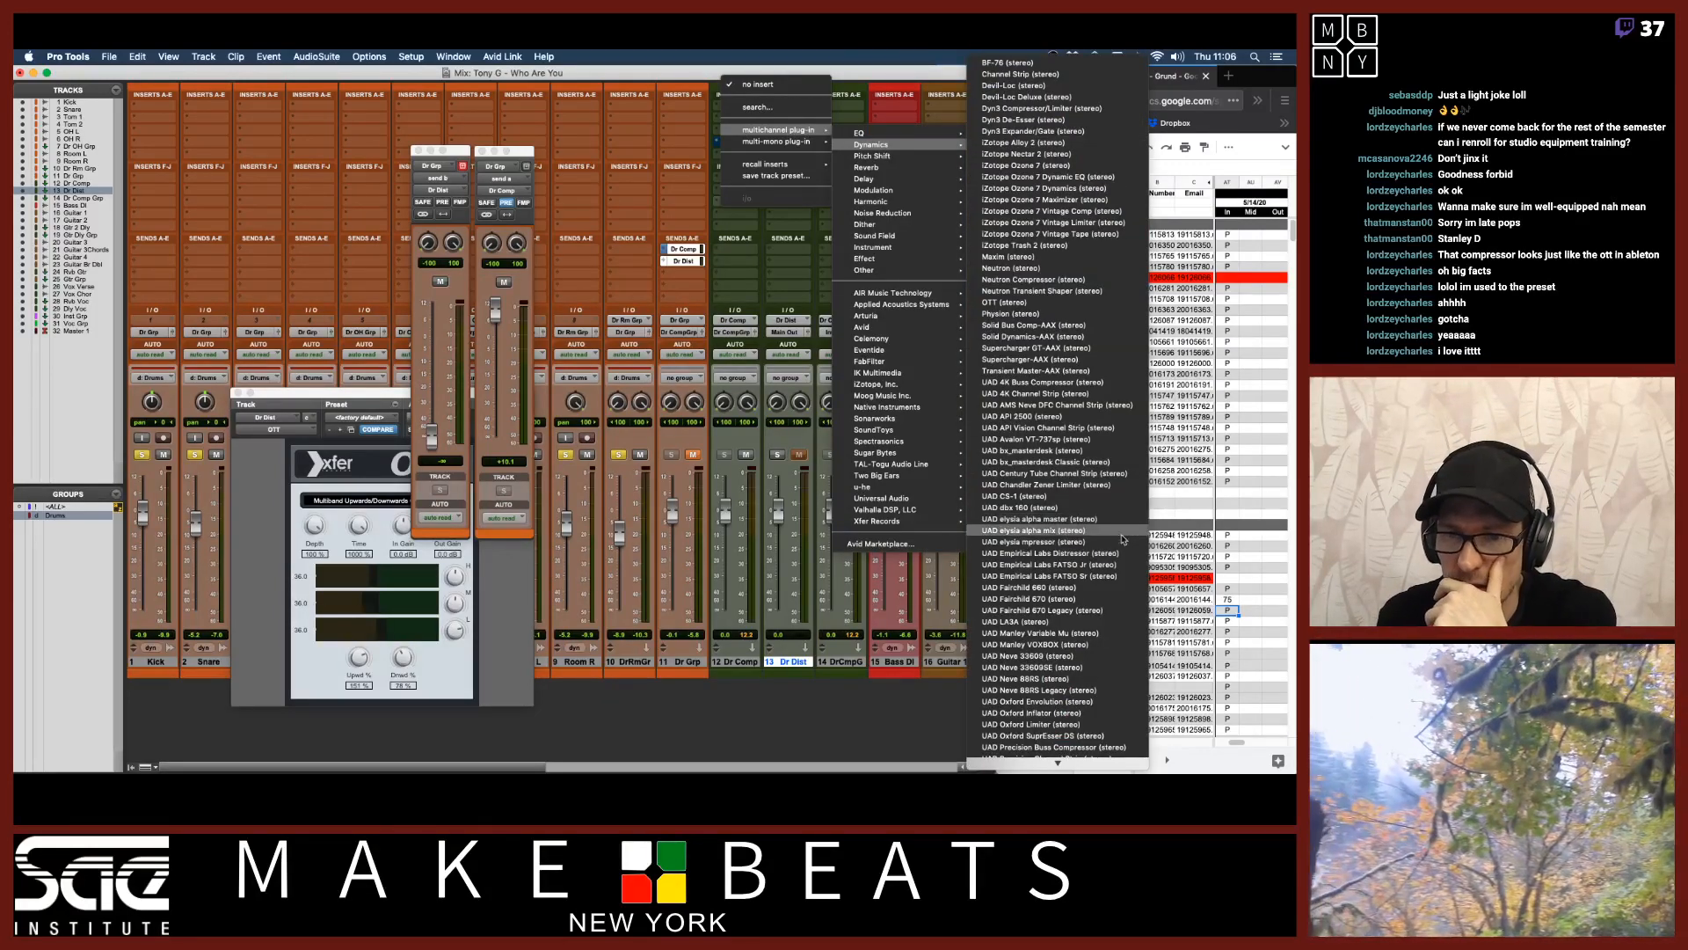
pyautogui.scroll(-5, 1119, 560)
pyautogui.scroll(-5, 1119, 560)
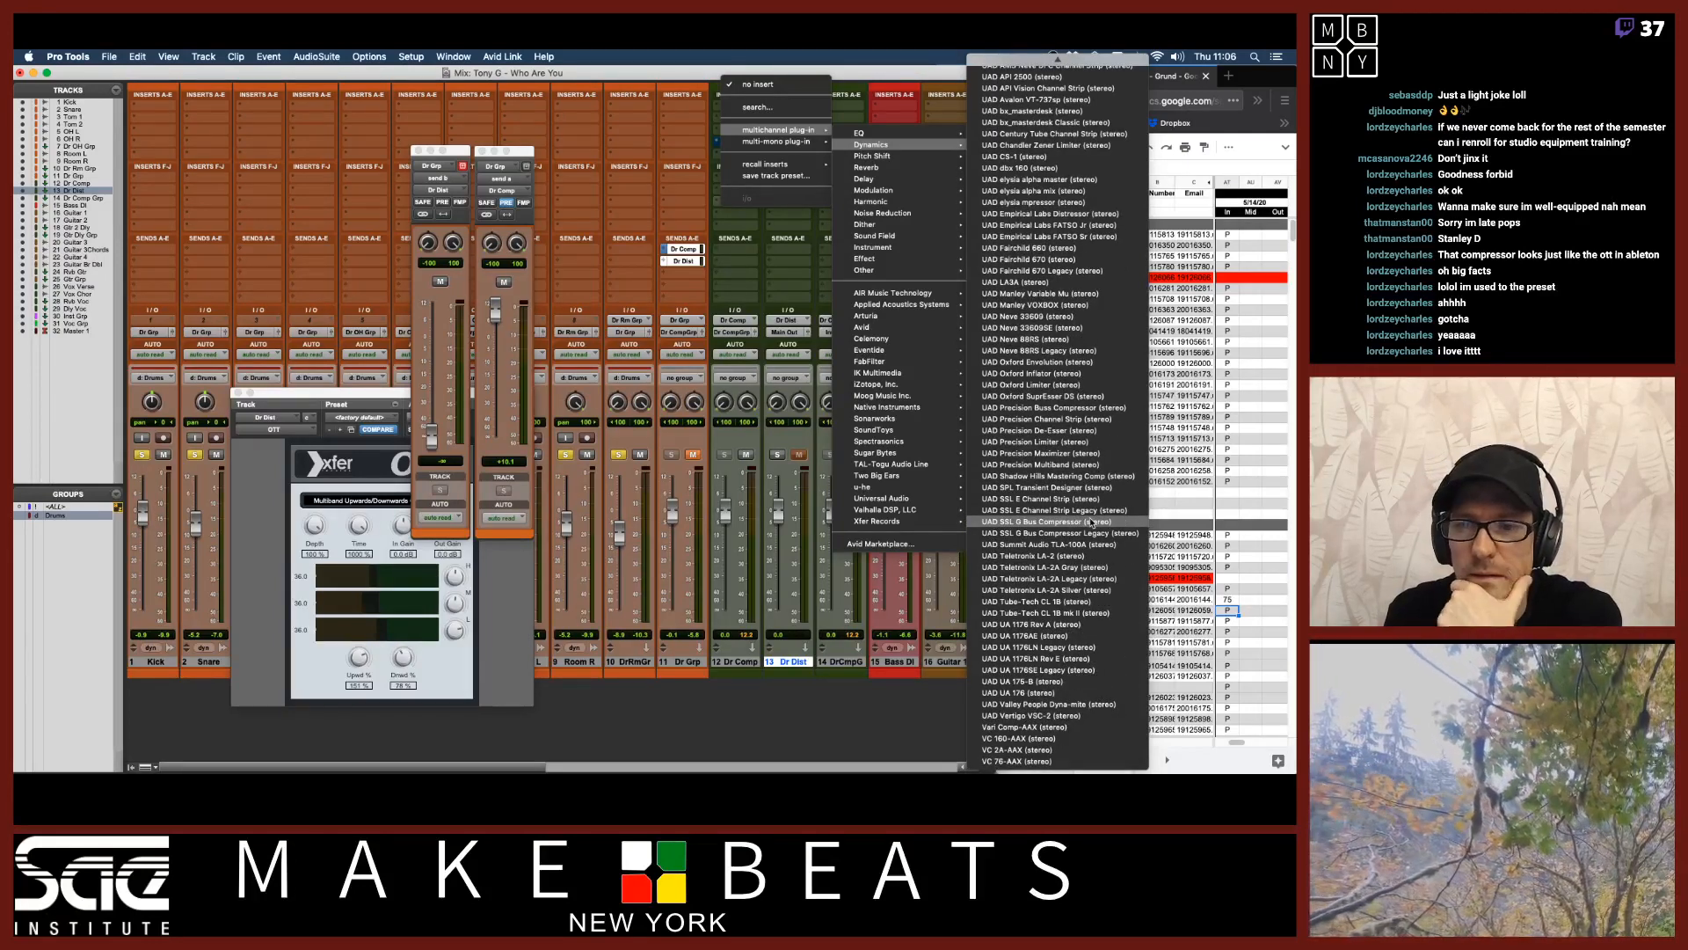
pyautogui.click(1091, 523)
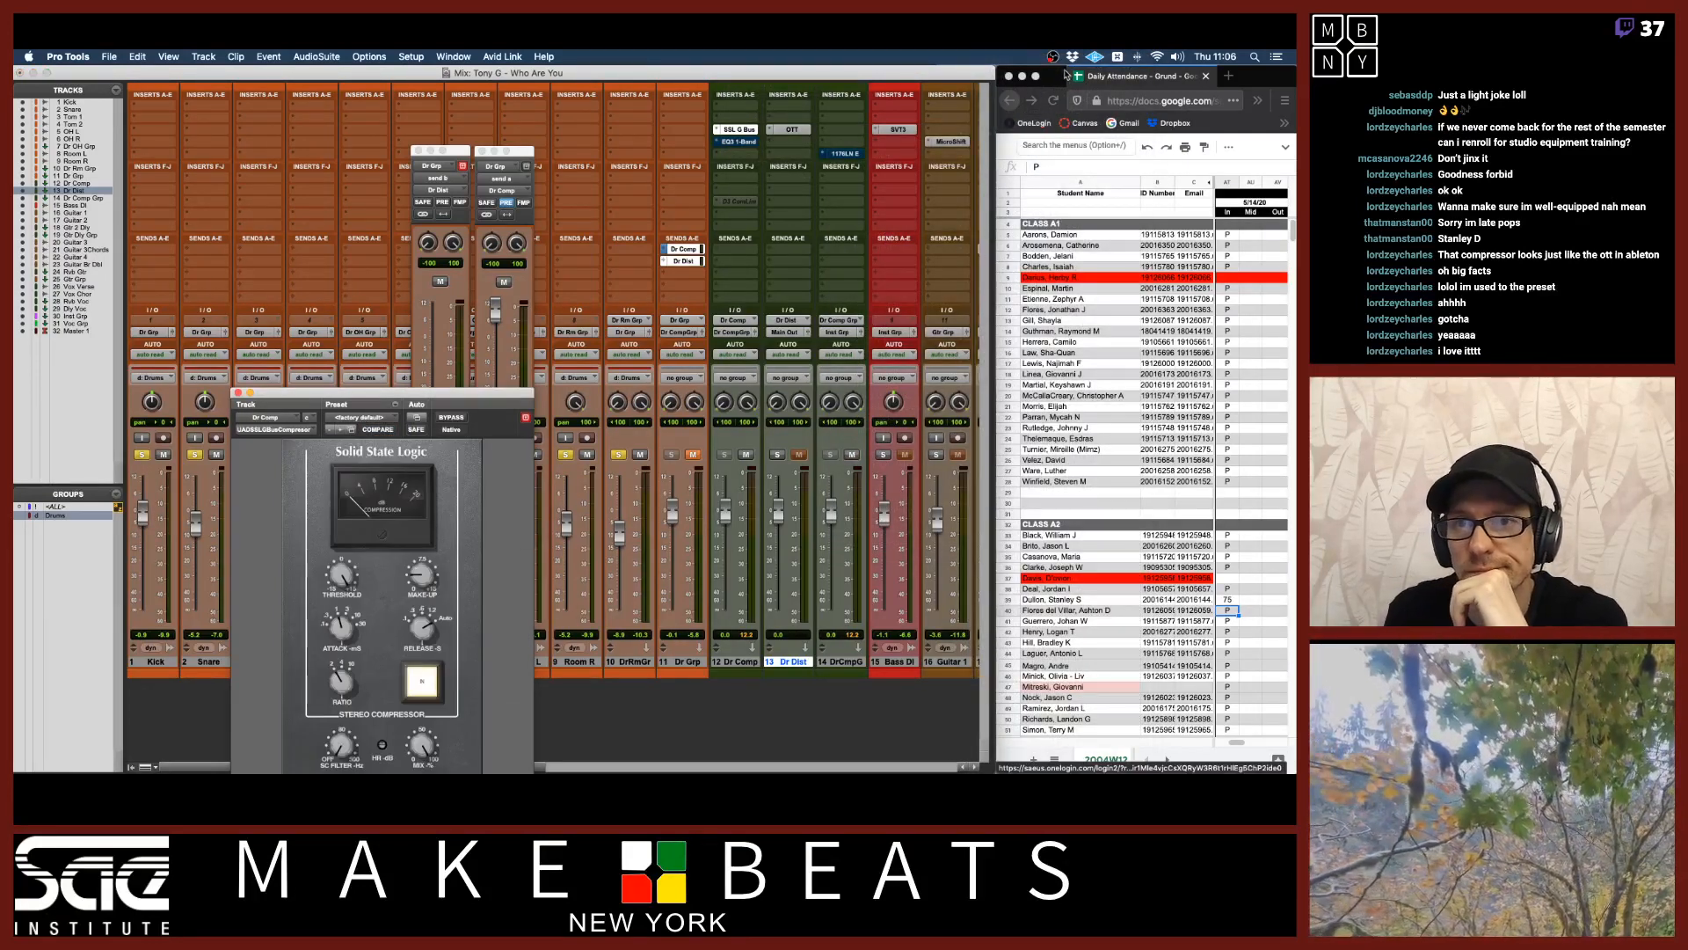
# Open the UAD Meter & Control Panel and position it beside the mixer.
pyautogui.click(1095, 59)
pyautogui.click(1122, 103)
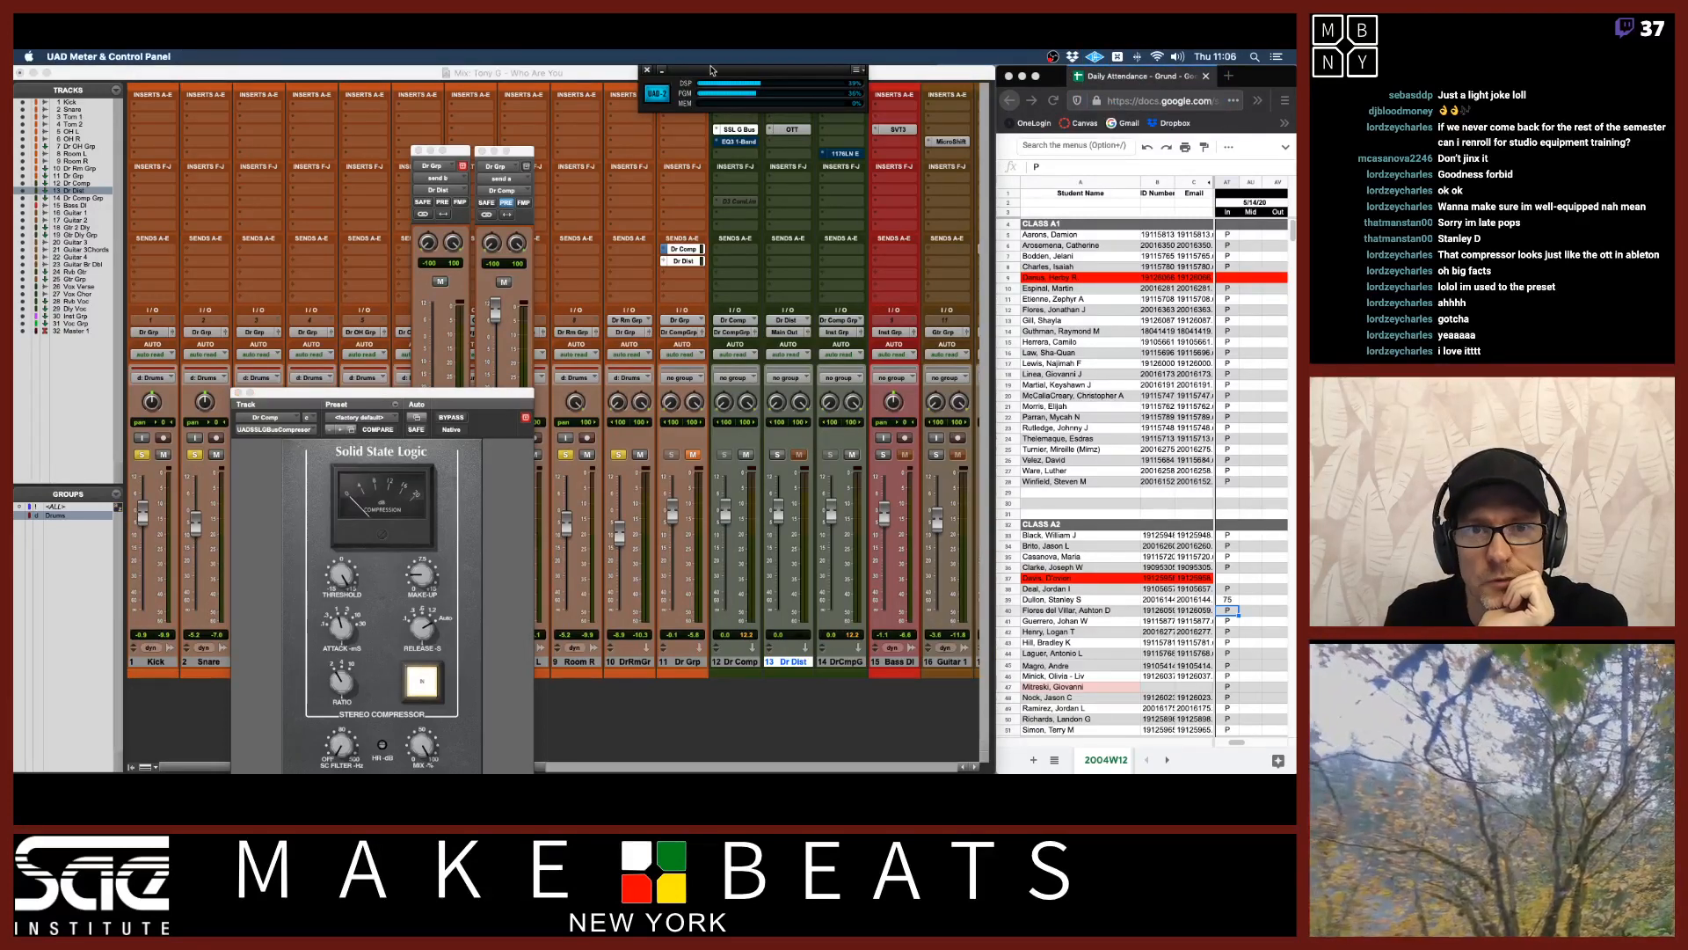
pyautogui.moveTo(709, 69); pyautogui.dragTo(1068, 68)
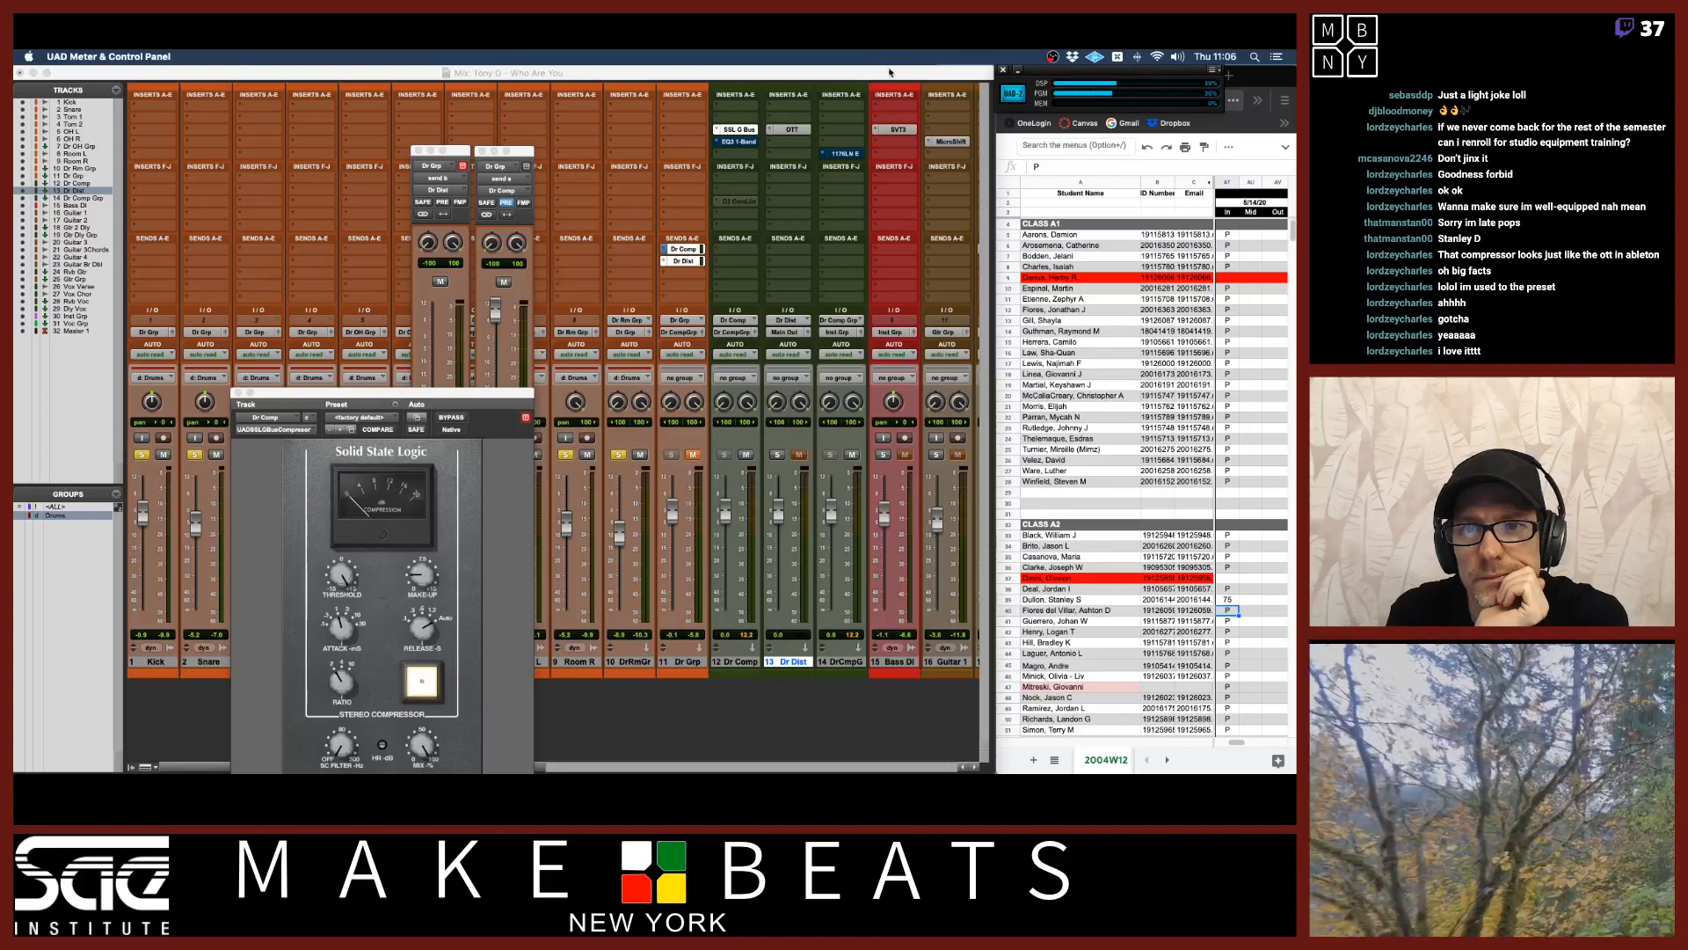
pyautogui.click(890, 73)
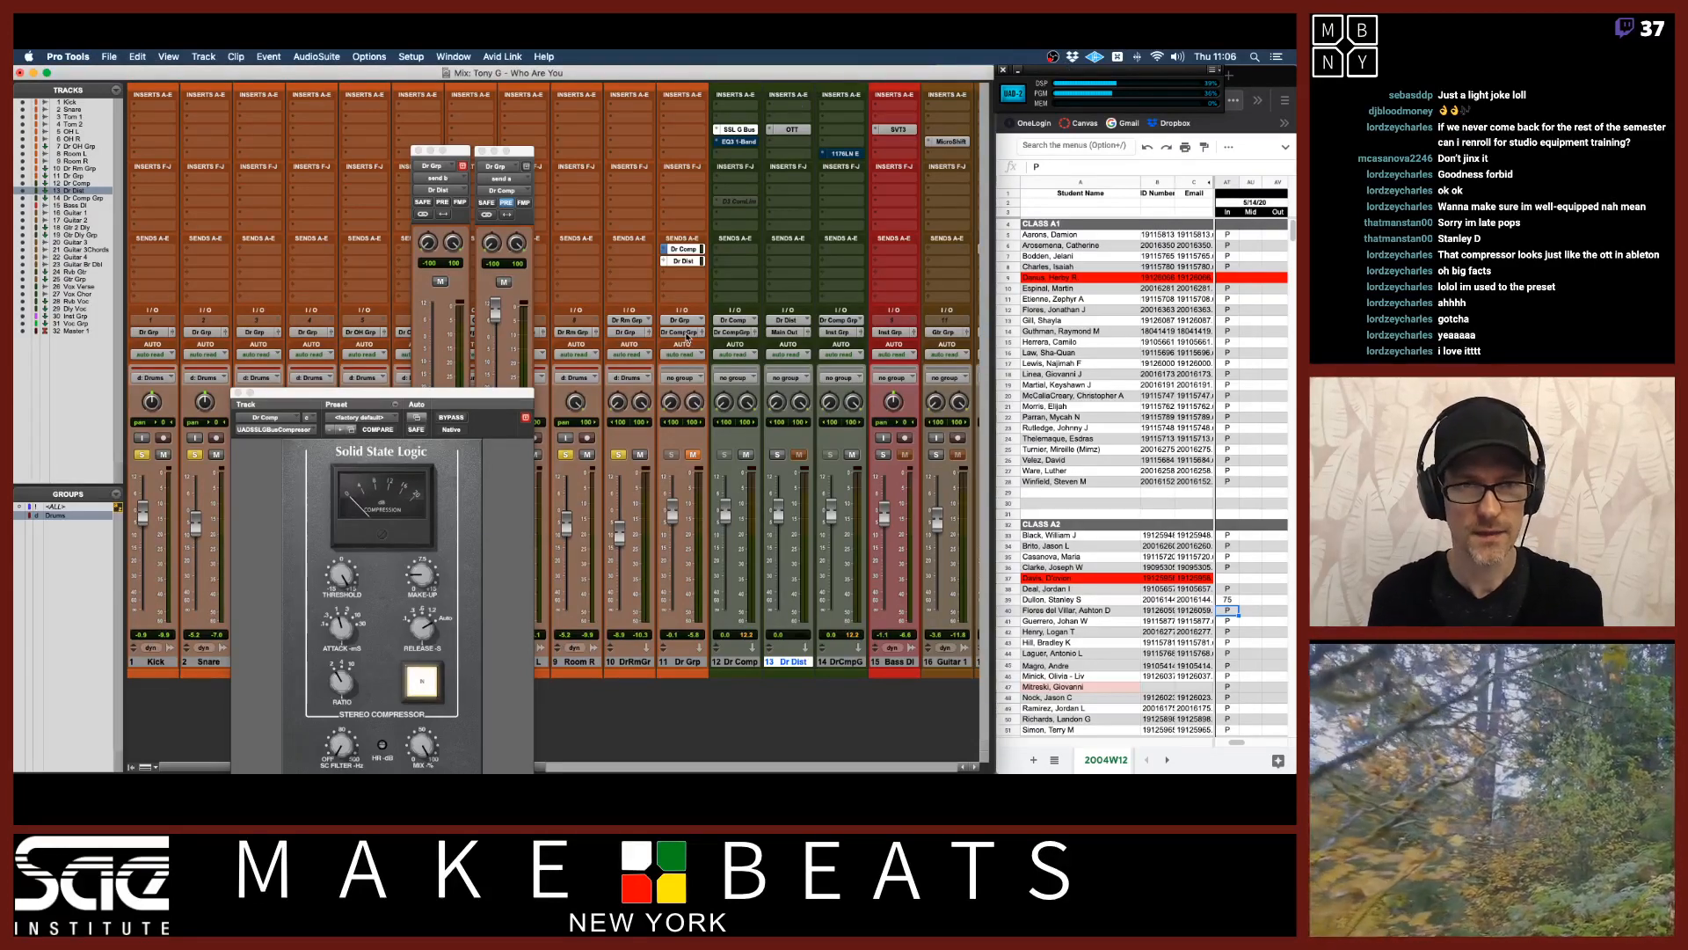
# Insert UAD Bermuda Triangle (stereo) into the Dr Dist aux's second insert slot, after OTT.
pyautogui.moveTo(518, 397); pyautogui.dragTo(583, 223)
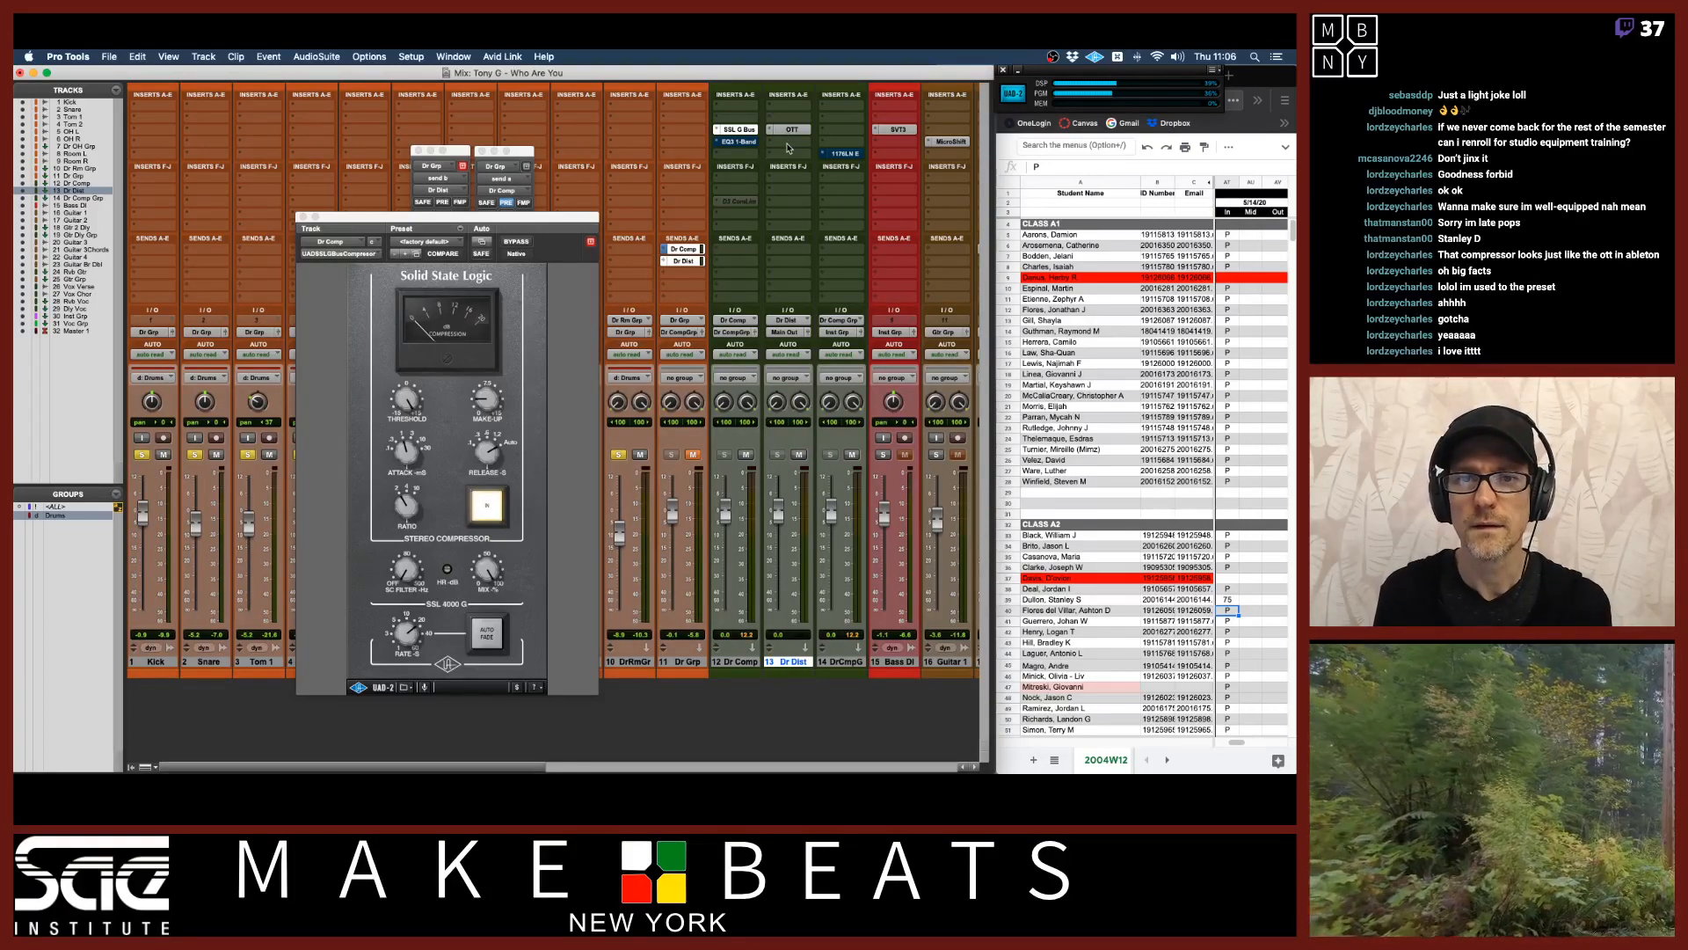
pyautogui.click(788, 142)
pyautogui.moveTo(879, 143)
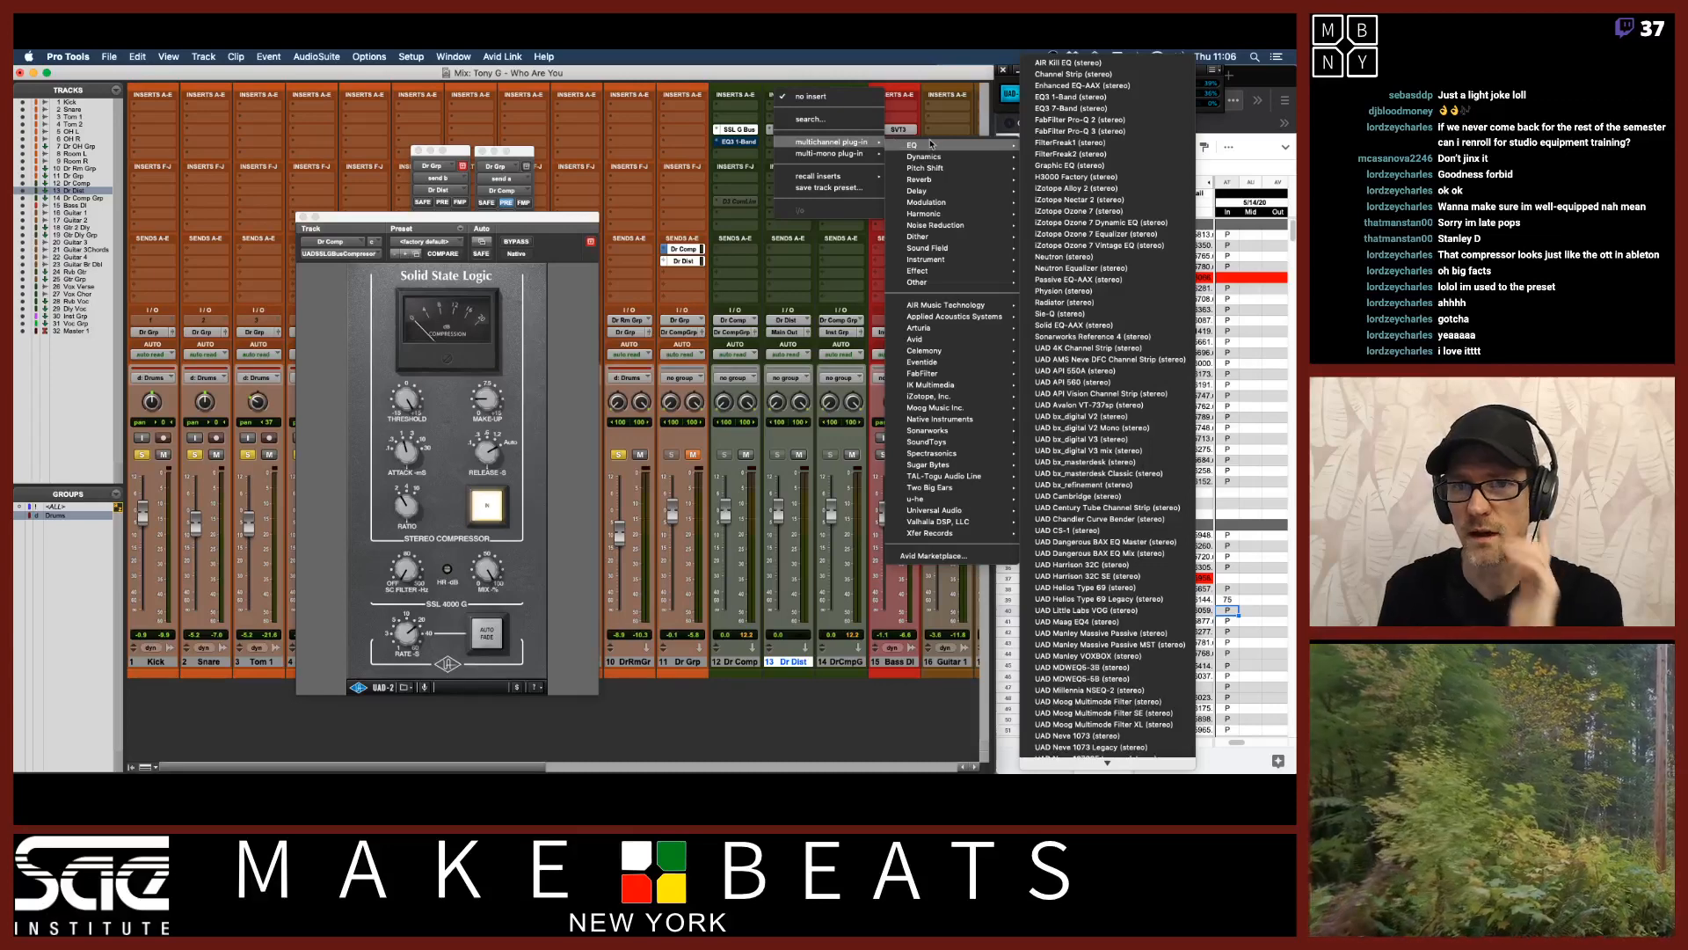
pyautogui.moveTo(937, 160)
pyautogui.moveTo(932, 213)
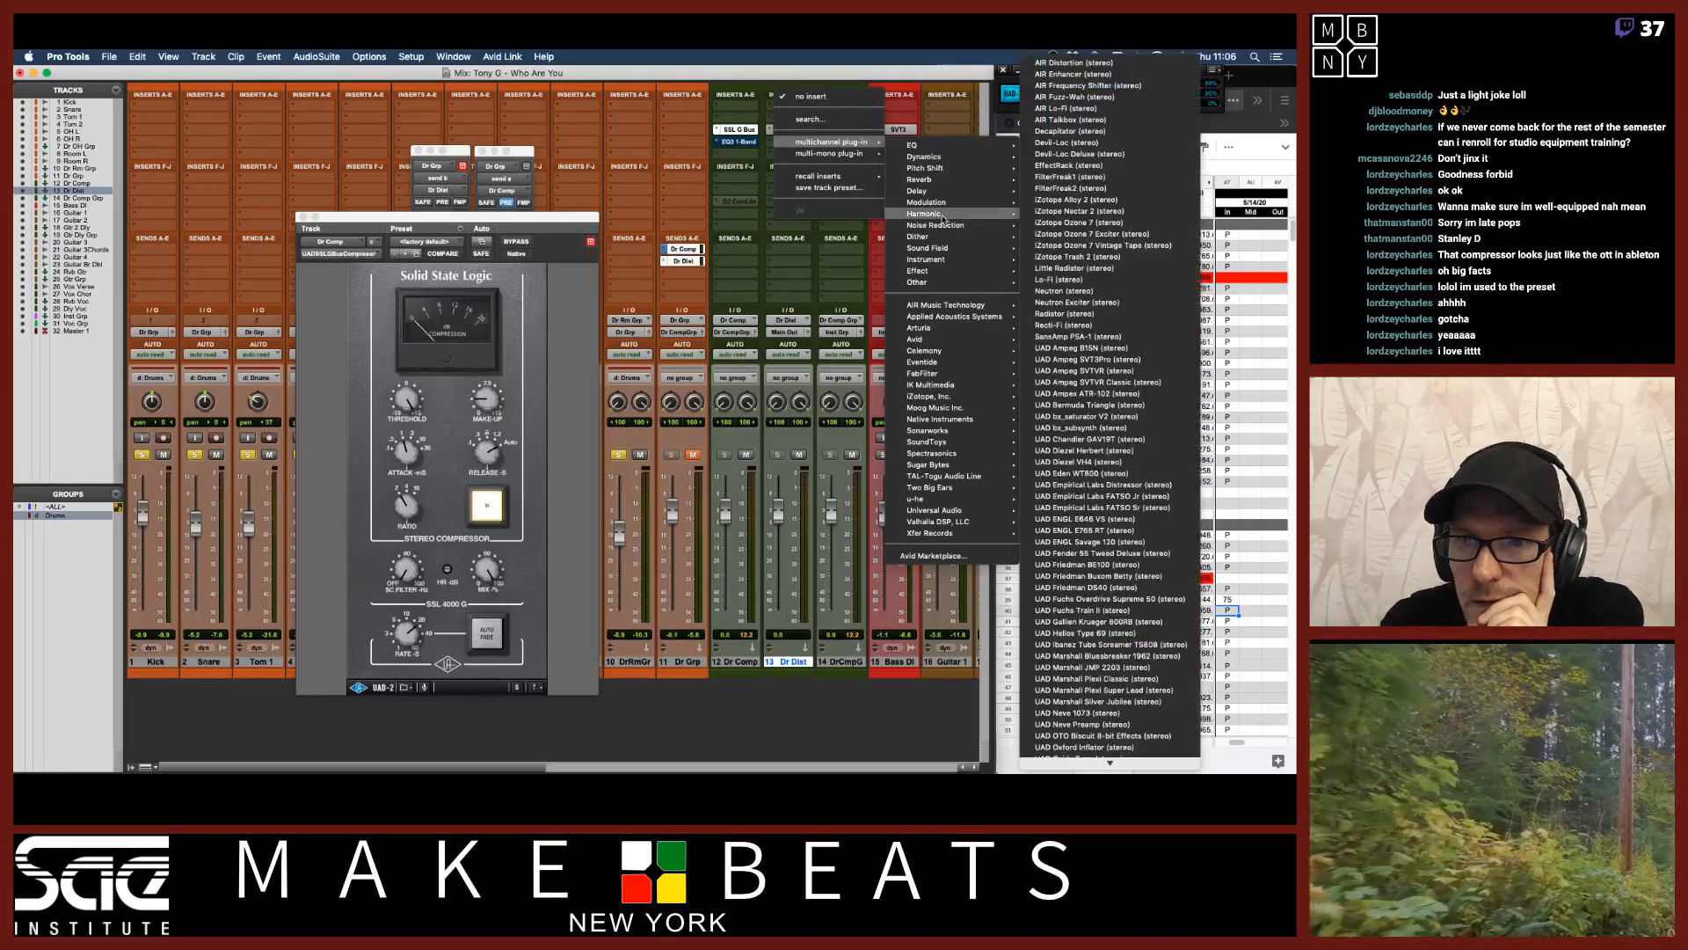
pyautogui.click(1086, 406)
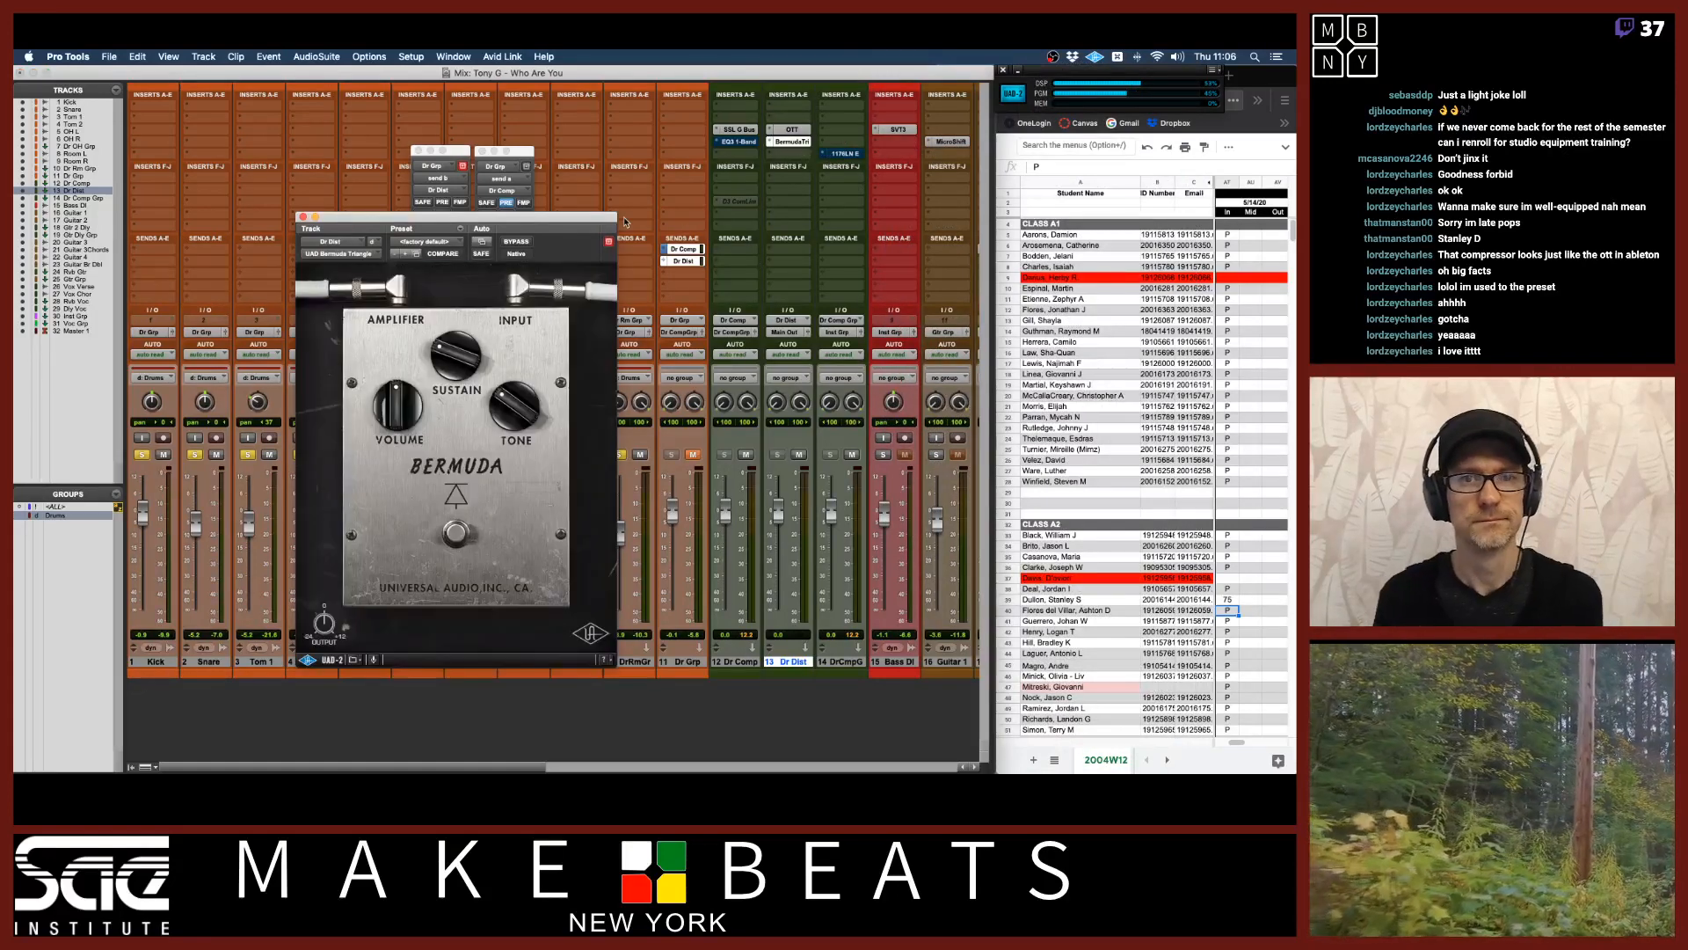
# Rearrange the plug-in windows and adjust the Dr Grp send levels to the Dr Comp and Dr Dist buses.
pyautogui.moveTo(595, 223); pyautogui.dragTo(627, 269)
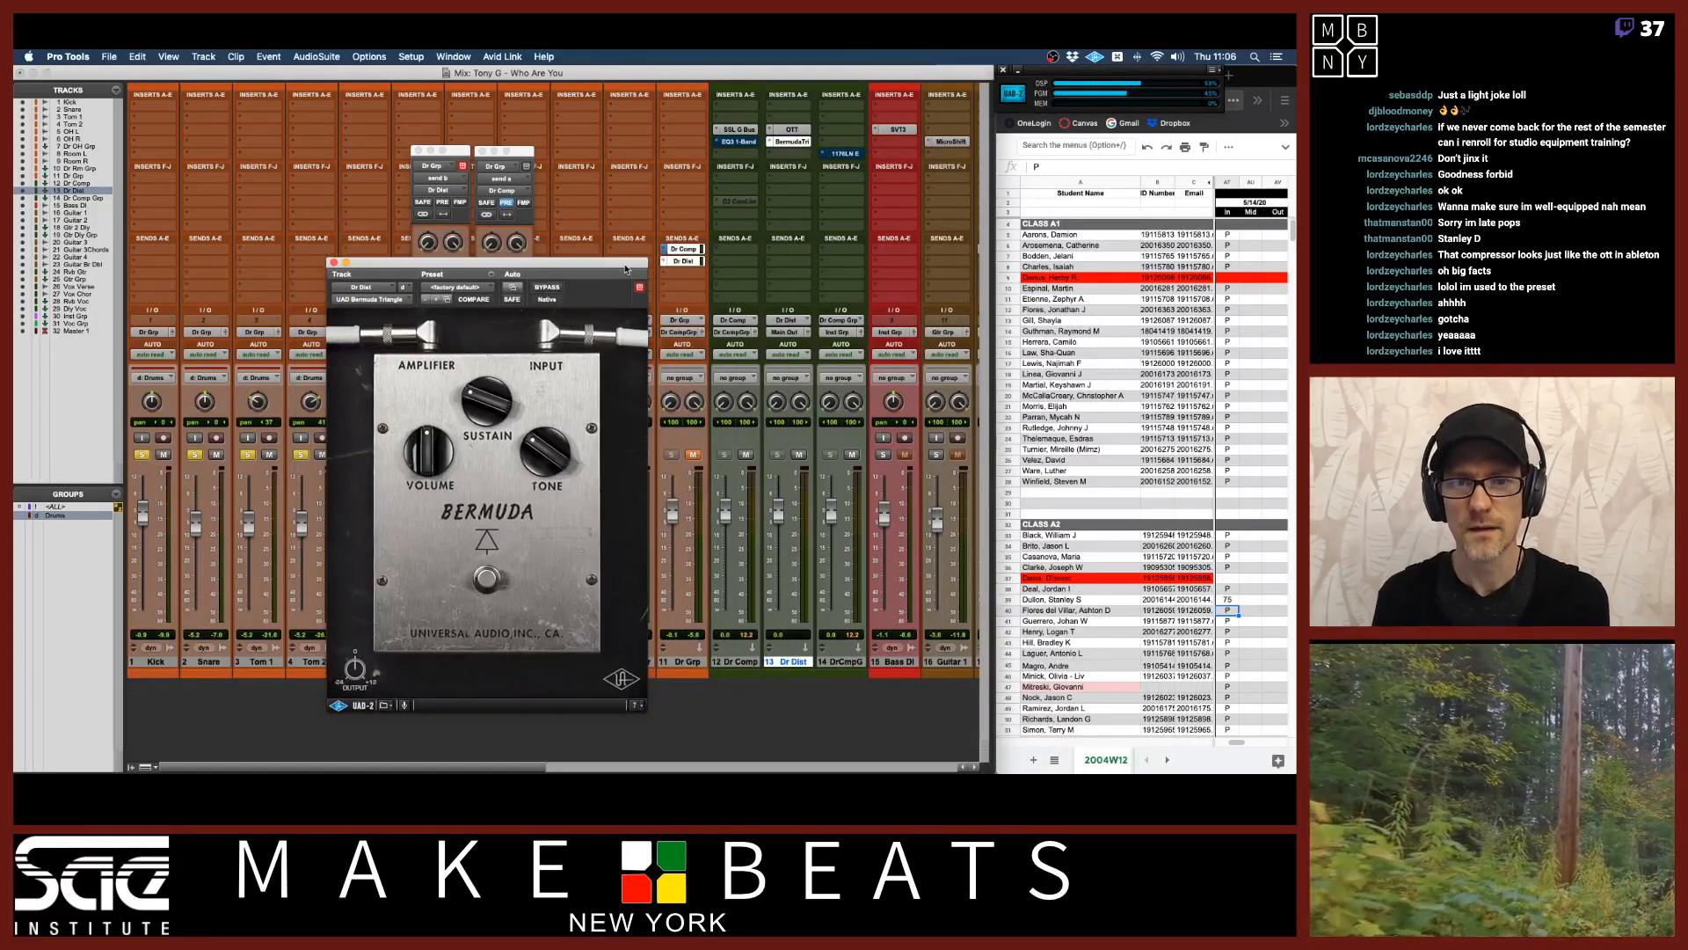
pyautogui.click(746, 456)
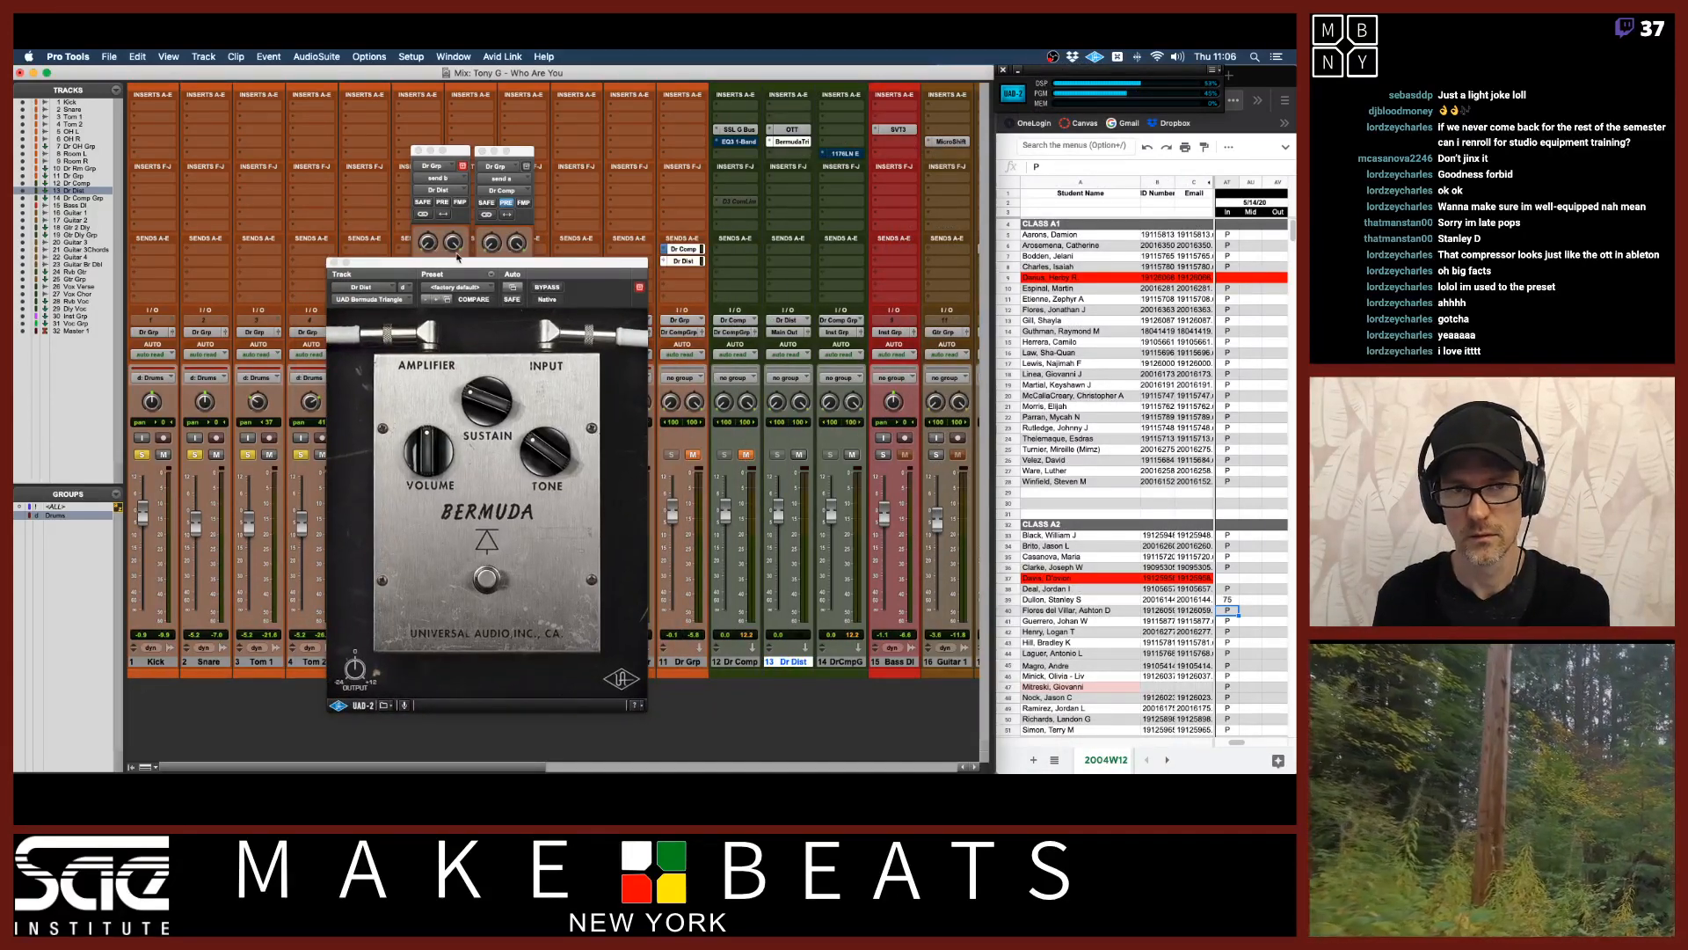
pyautogui.moveTo(517, 268); pyautogui.dragTo(301, 409)
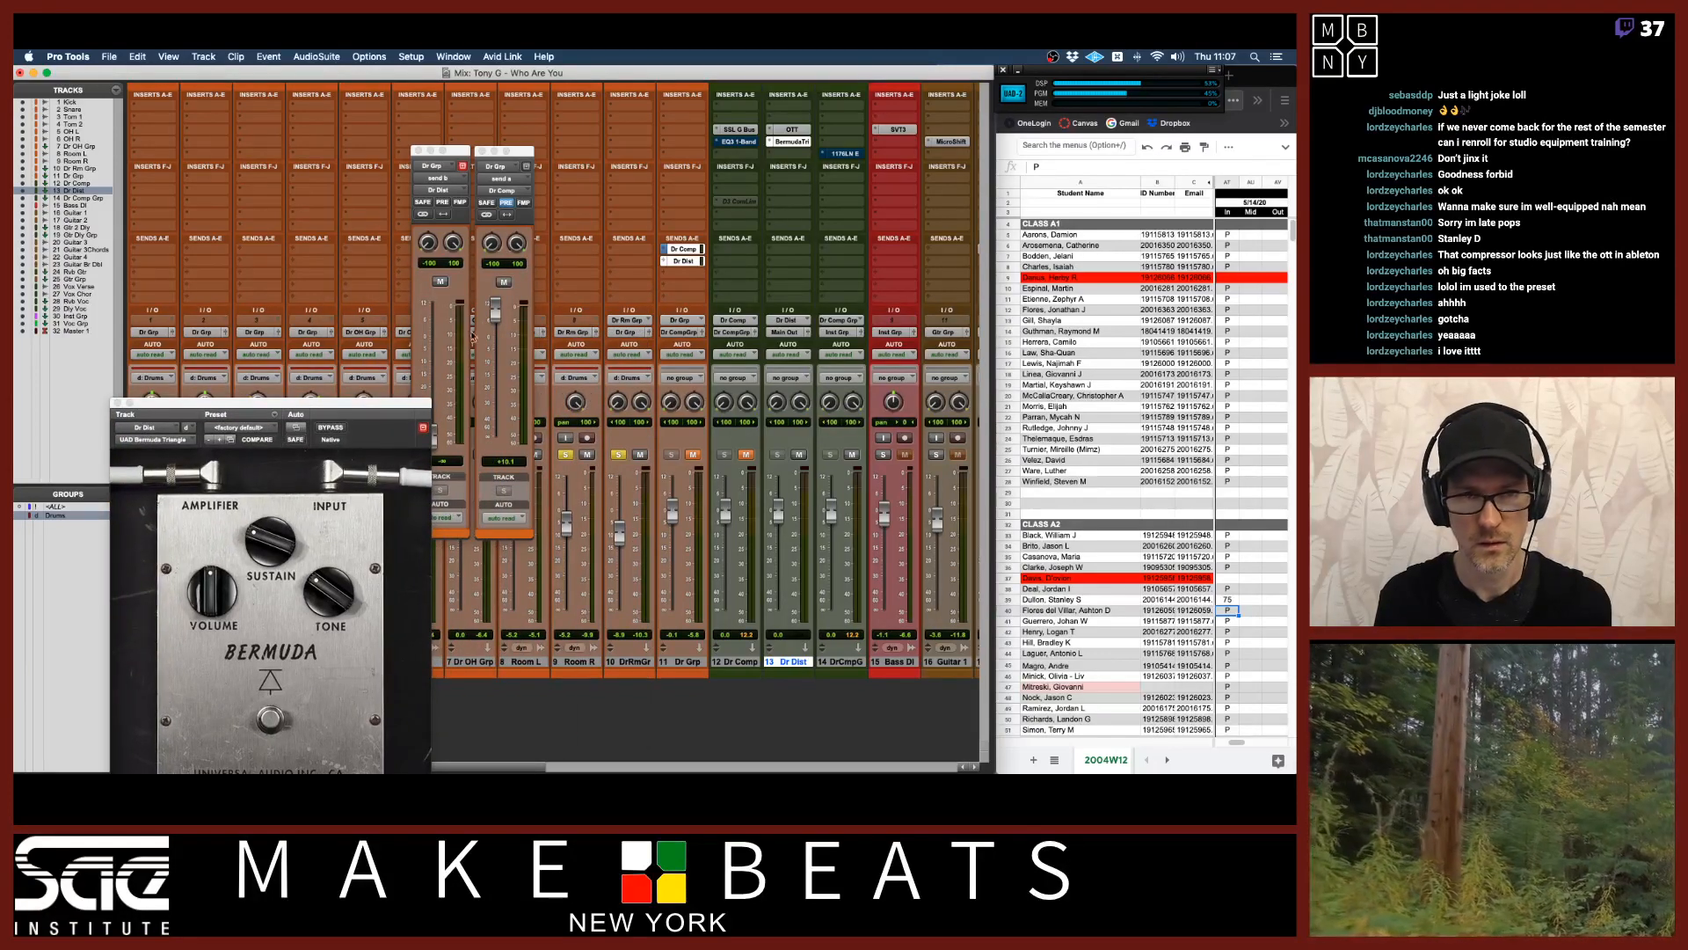
pyautogui.click(488, 323)
pyautogui.moveTo(488, 322); pyautogui.dragTo(490, 352)
pyautogui.keyDown('alt'); pyautogui.click(435, 440); pyautogui.keyUp('alt')
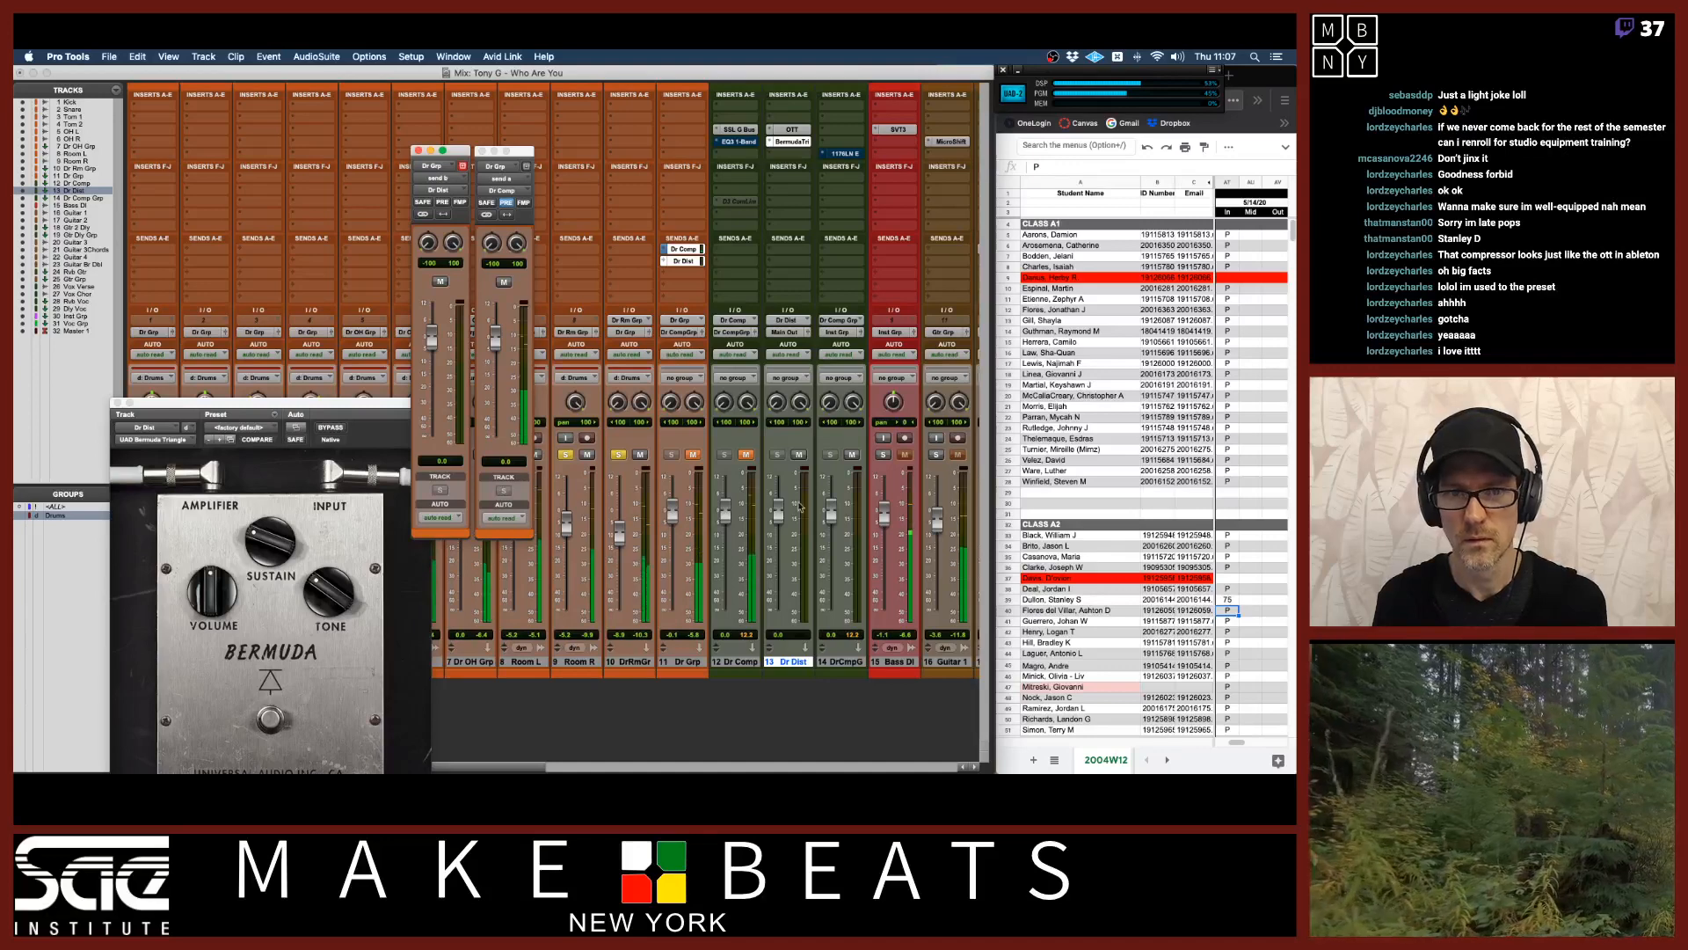
pyautogui.click(443, 203)
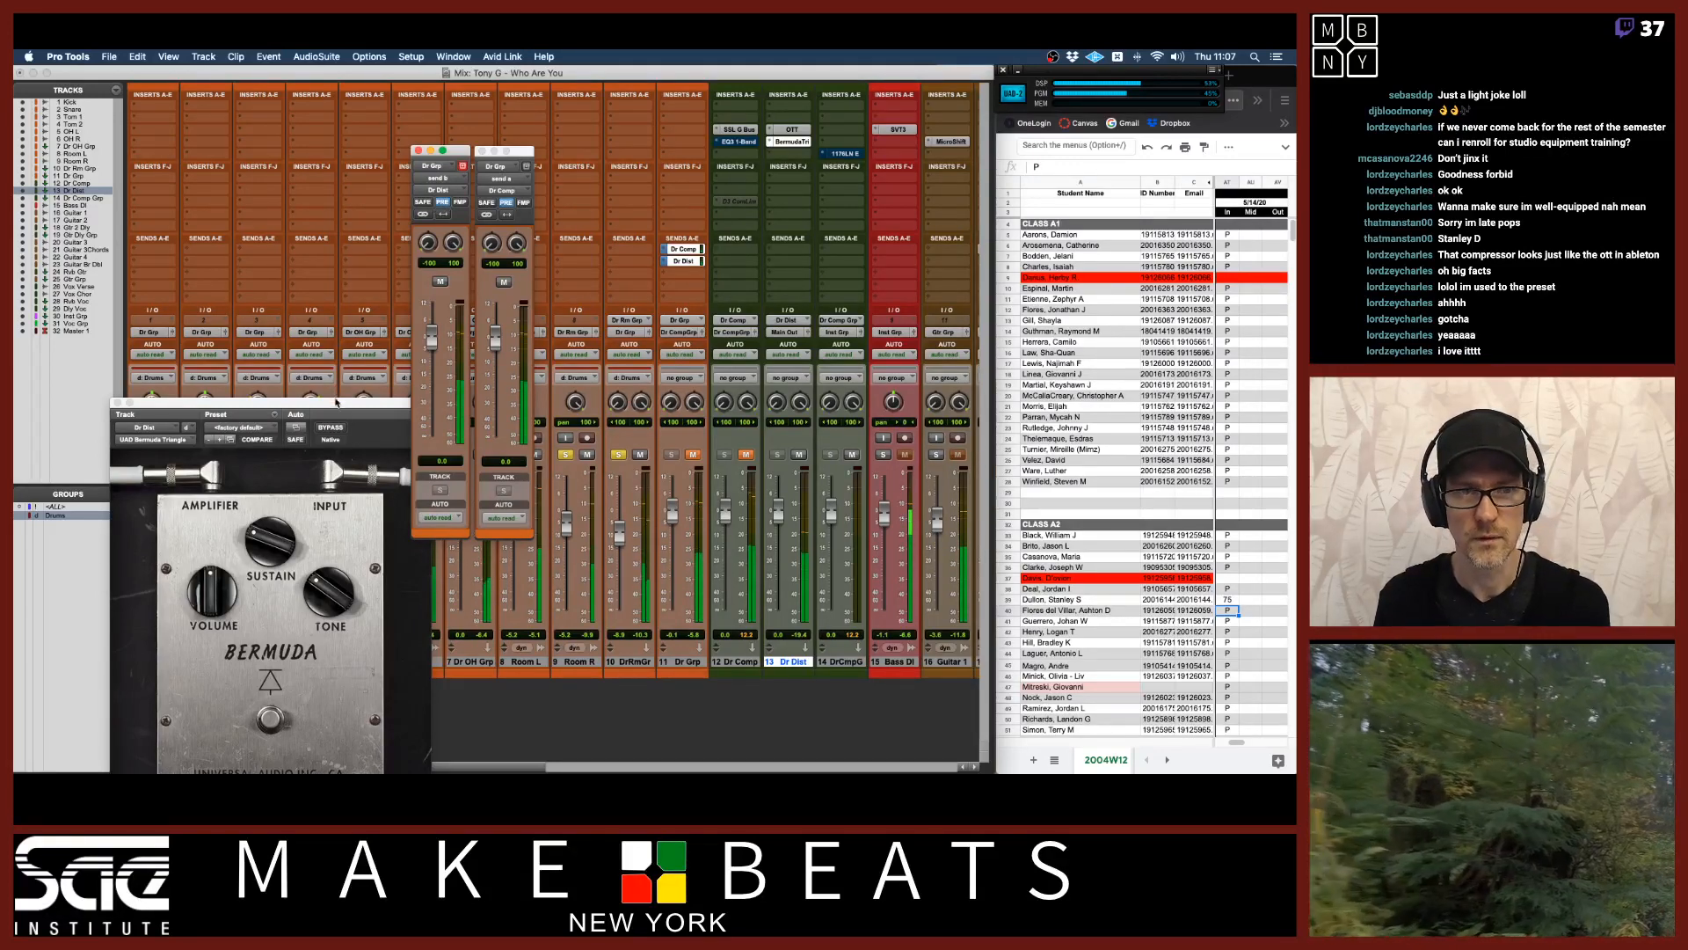
# Open OTT on the Dr Dist aux beside the Bermuda Triangle and adjust its upward, downward and band settings.
pyautogui.moveTo(332, 402); pyautogui.dragTo(323, 283)
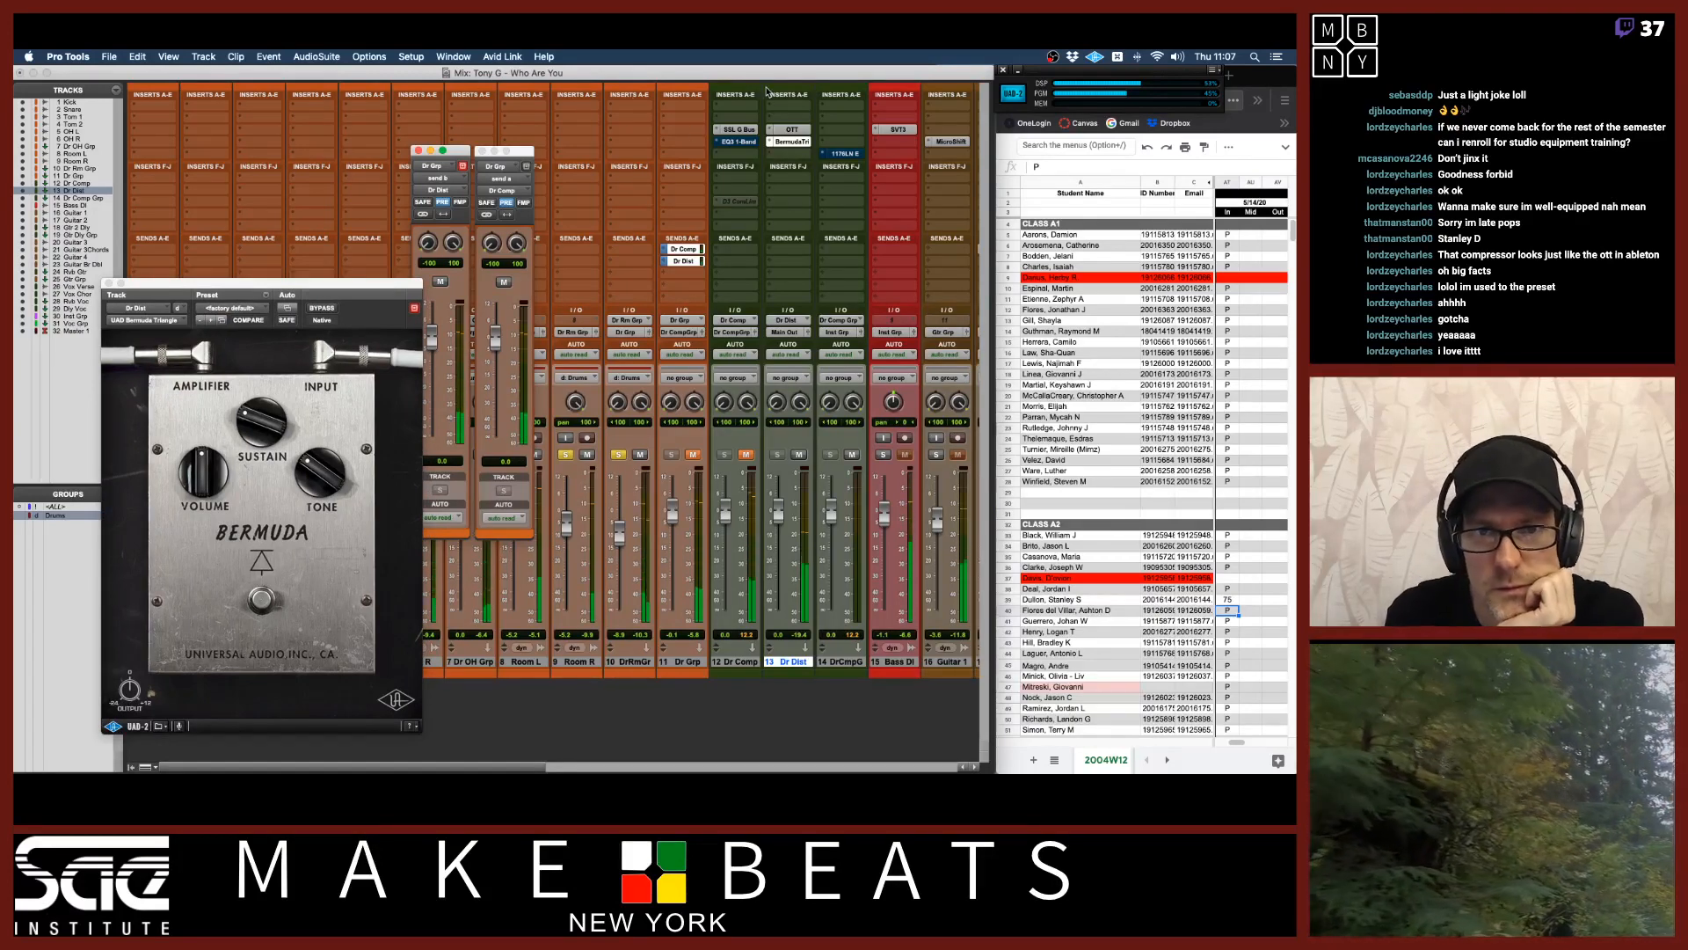
pyautogui.click(793, 130)
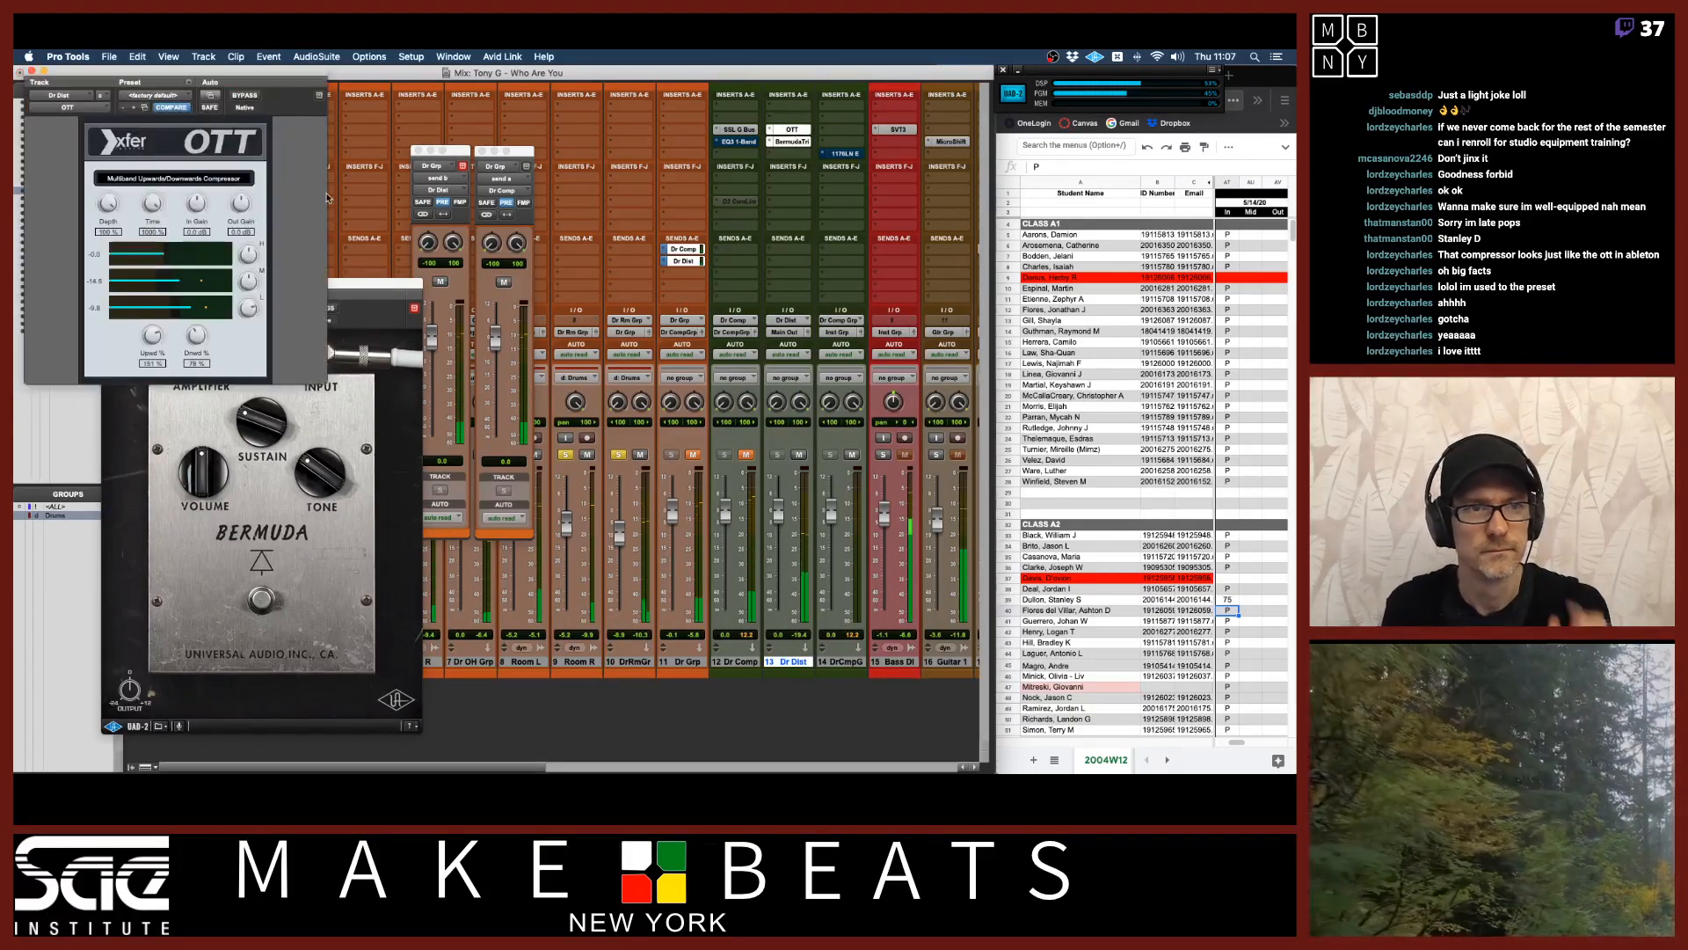
pyautogui.moveTo(365, 291); pyautogui.dragTo(583, 314)
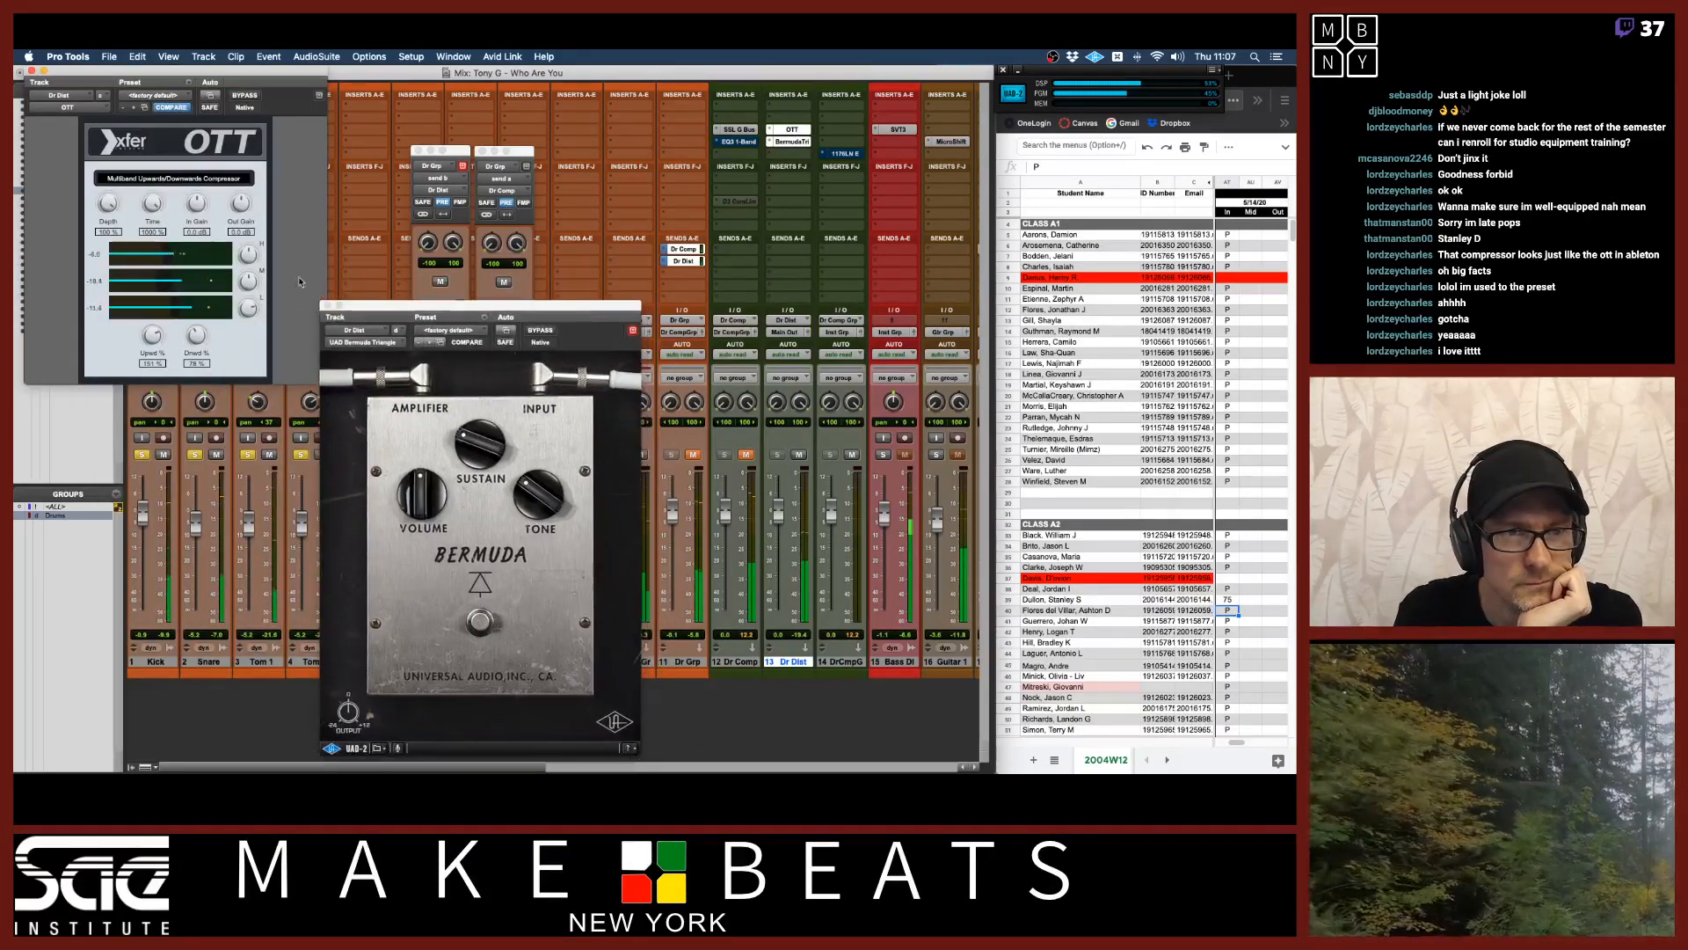
pyautogui.moveTo(176, 70); pyautogui.dragTo(164, 187)
pyautogui.moveTo(360, 306); pyautogui.dragTo(385, 229)
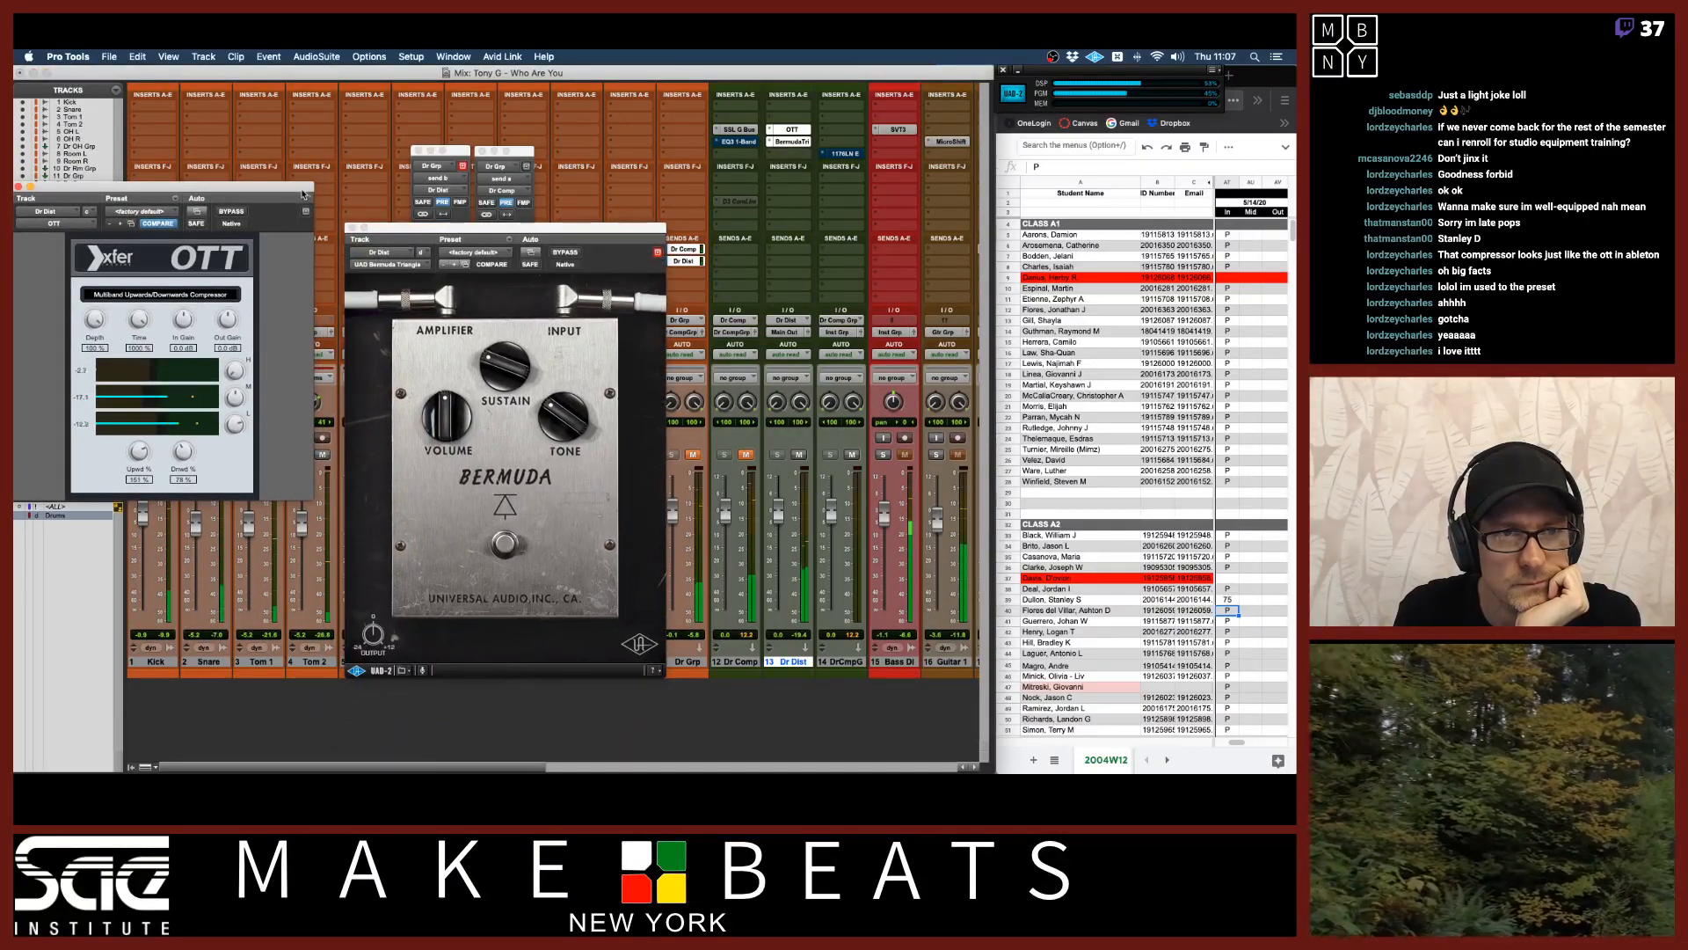
pyautogui.moveTo(290, 186); pyautogui.dragTo(314, 268)
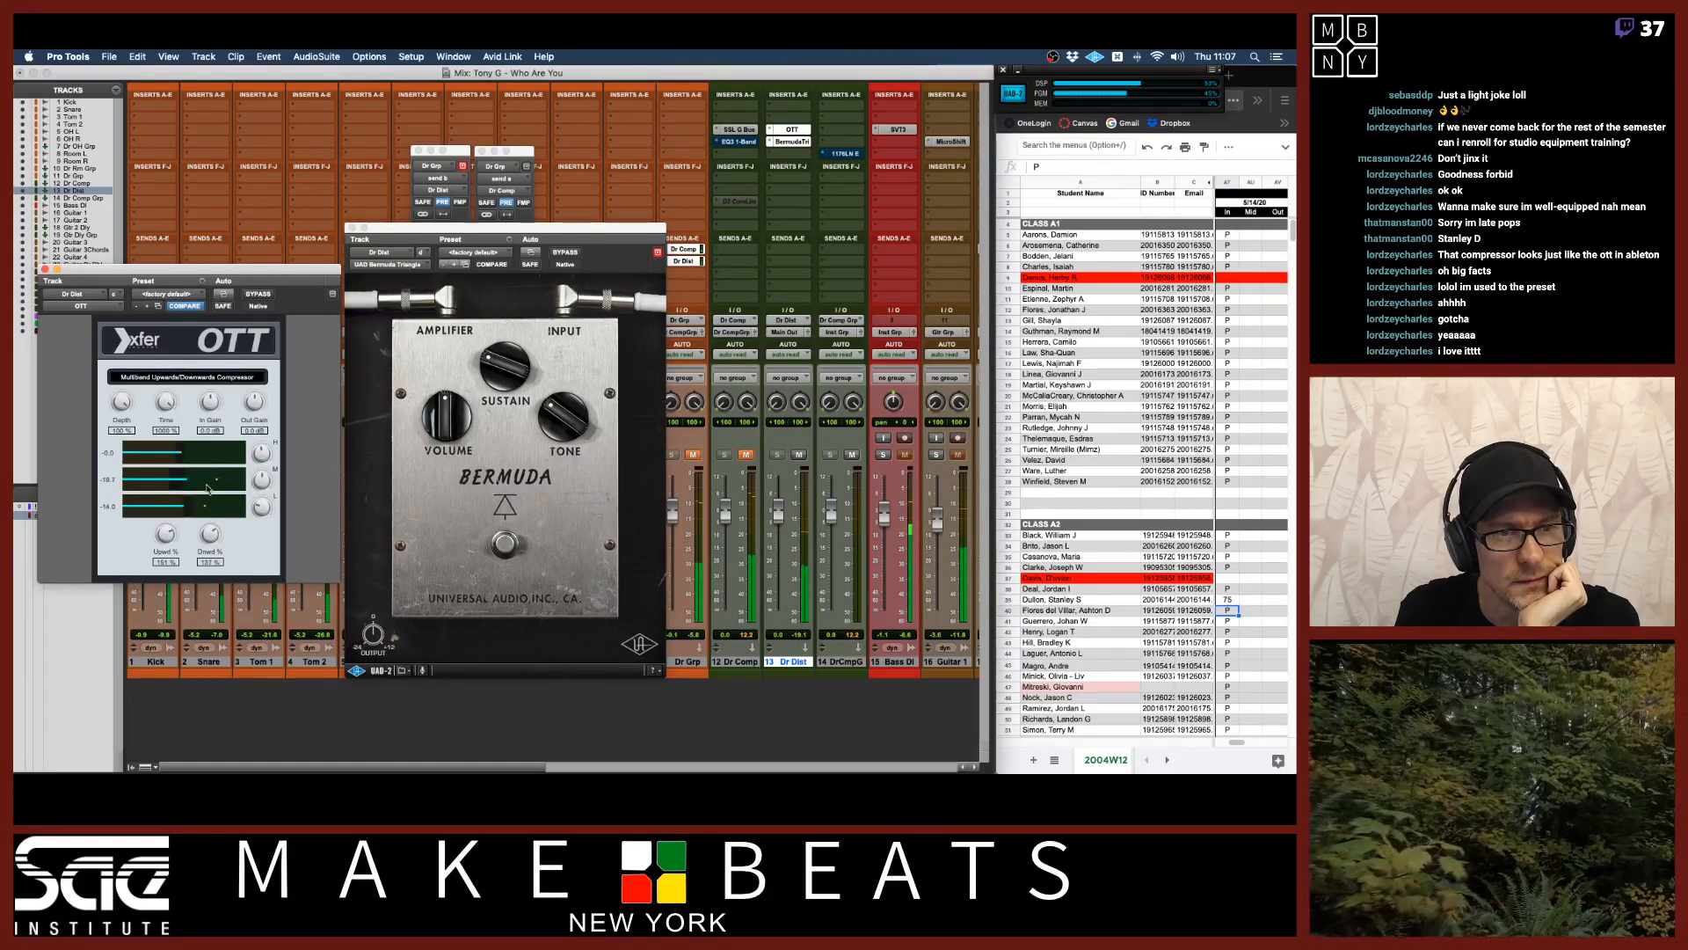
pyautogui.moveTo(209, 535); pyautogui.dragTo(161, 619)
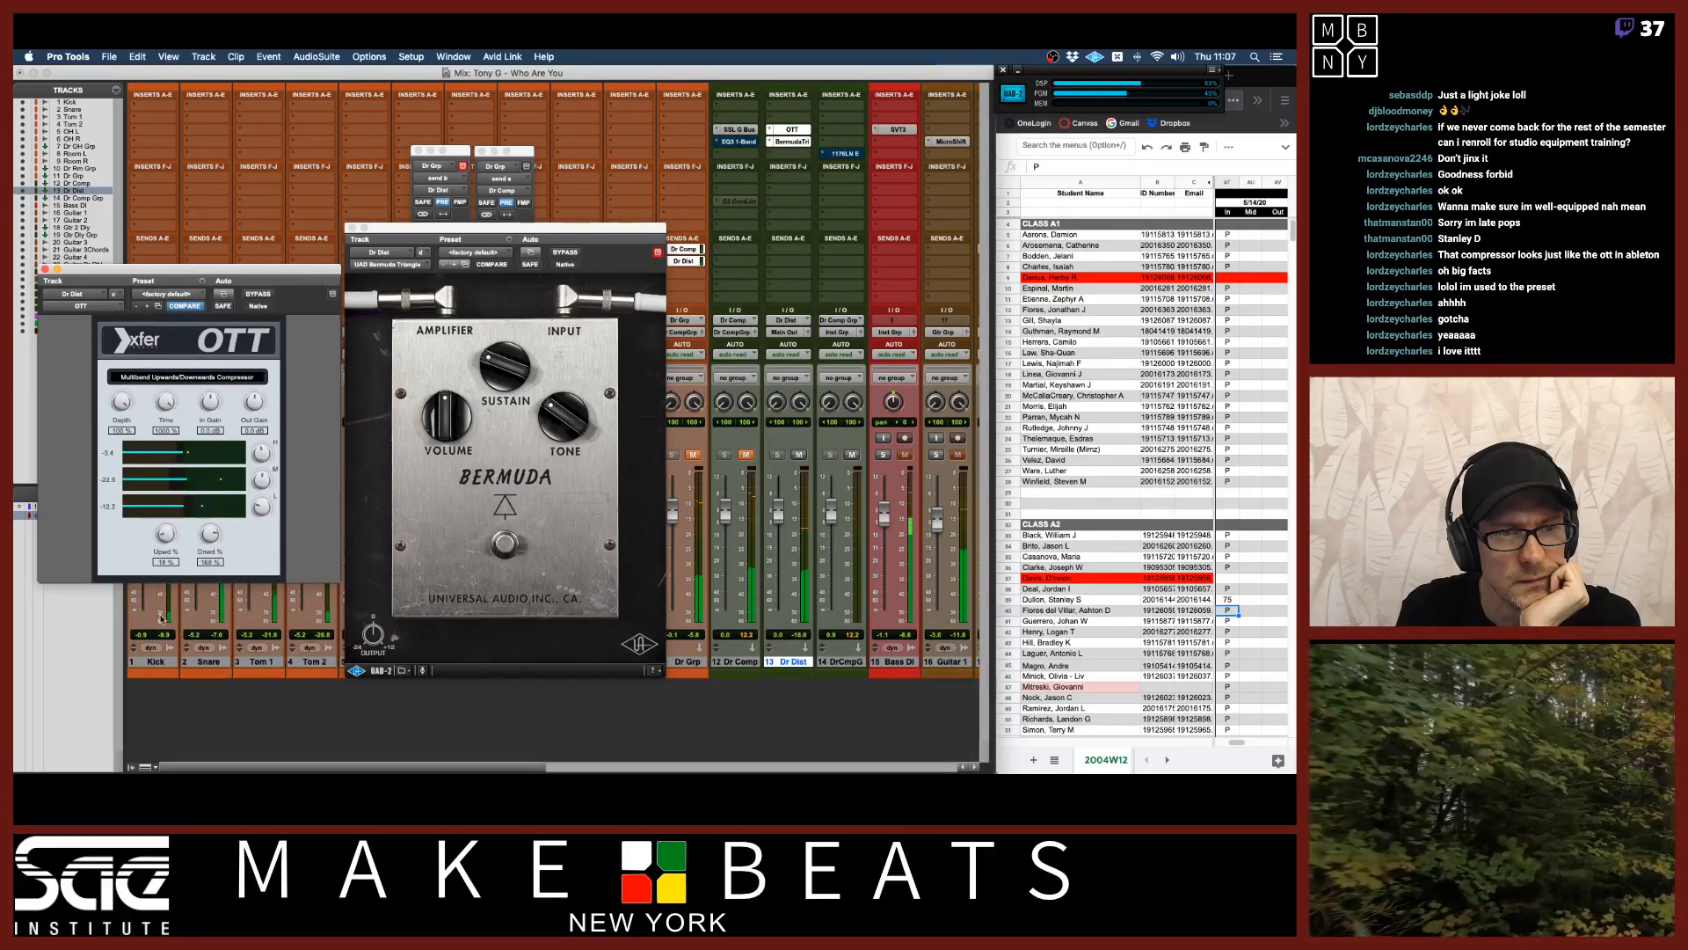
pyautogui.moveTo(167, 535); pyautogui.dragTo(211, 662)
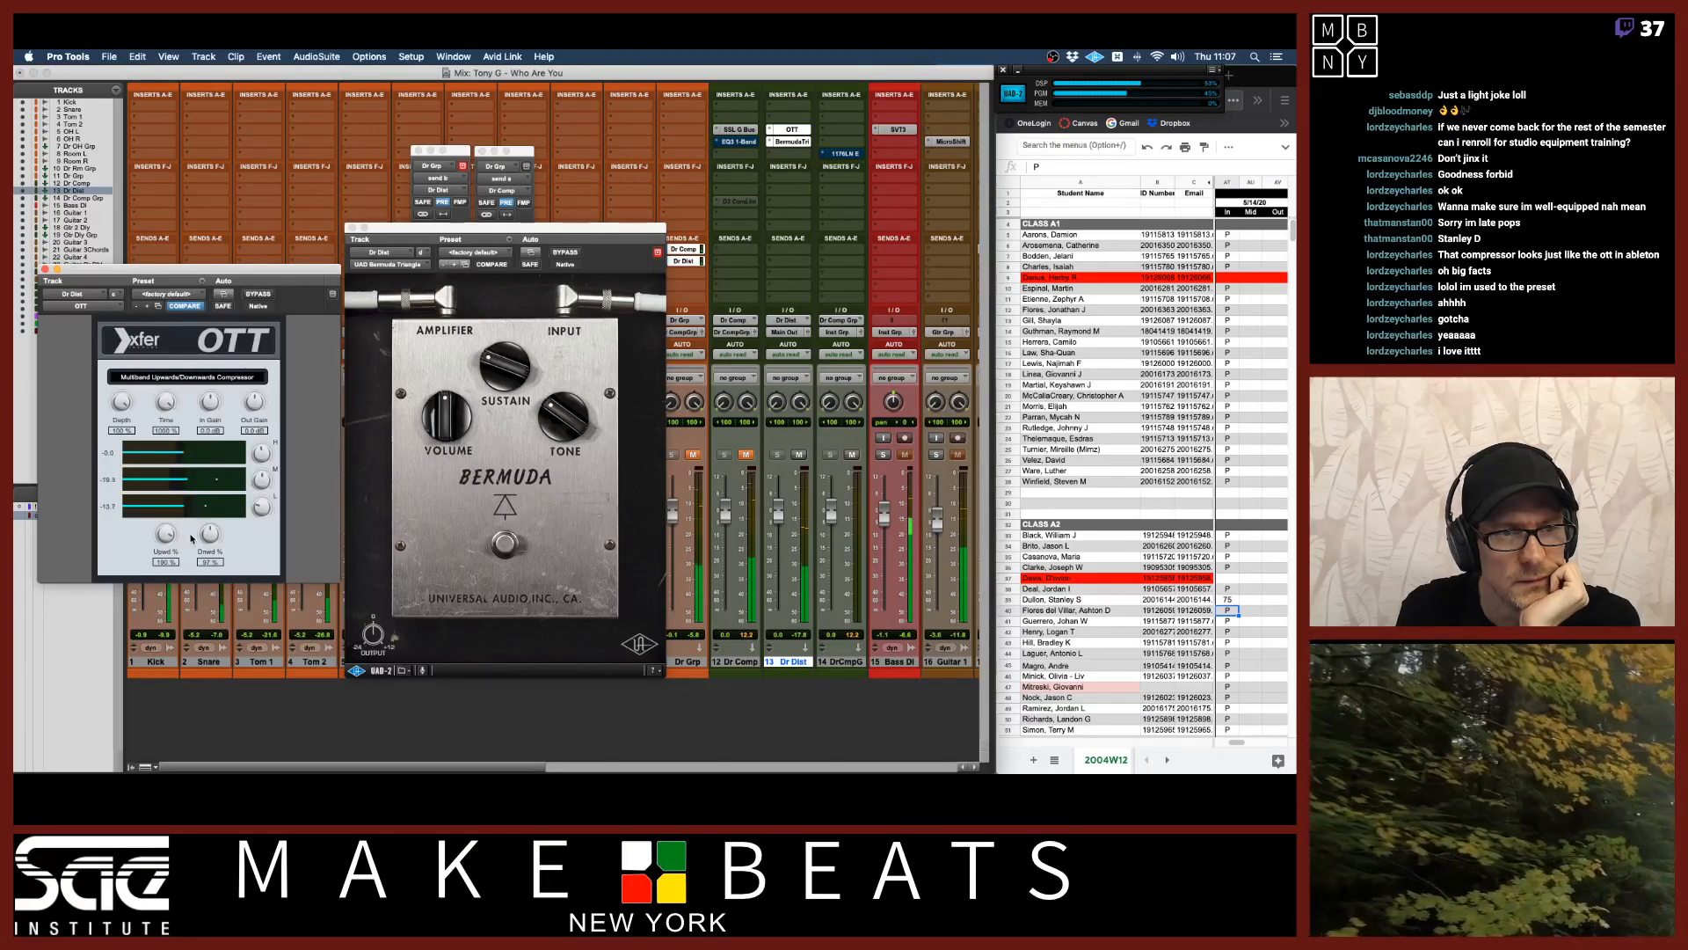
pyautogui.moveTo(164, 434); pyautogui.dragTo(158, 574)
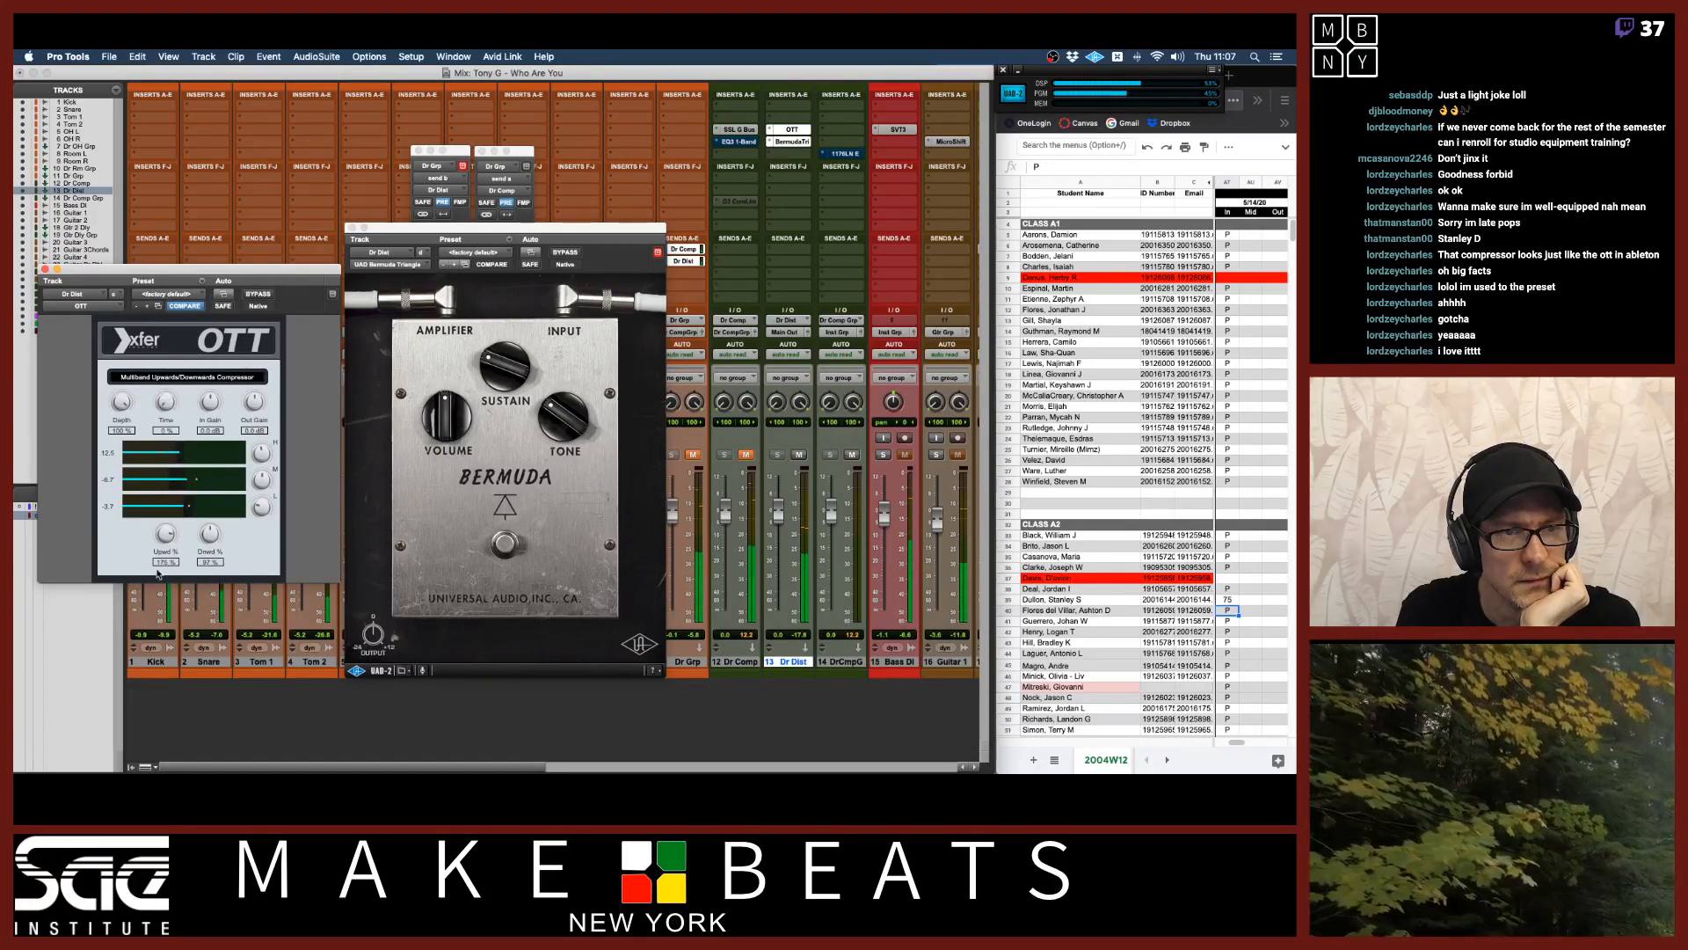
pyautogui.moveTo(173, 410); pyautogui.dragTo(166, 327)
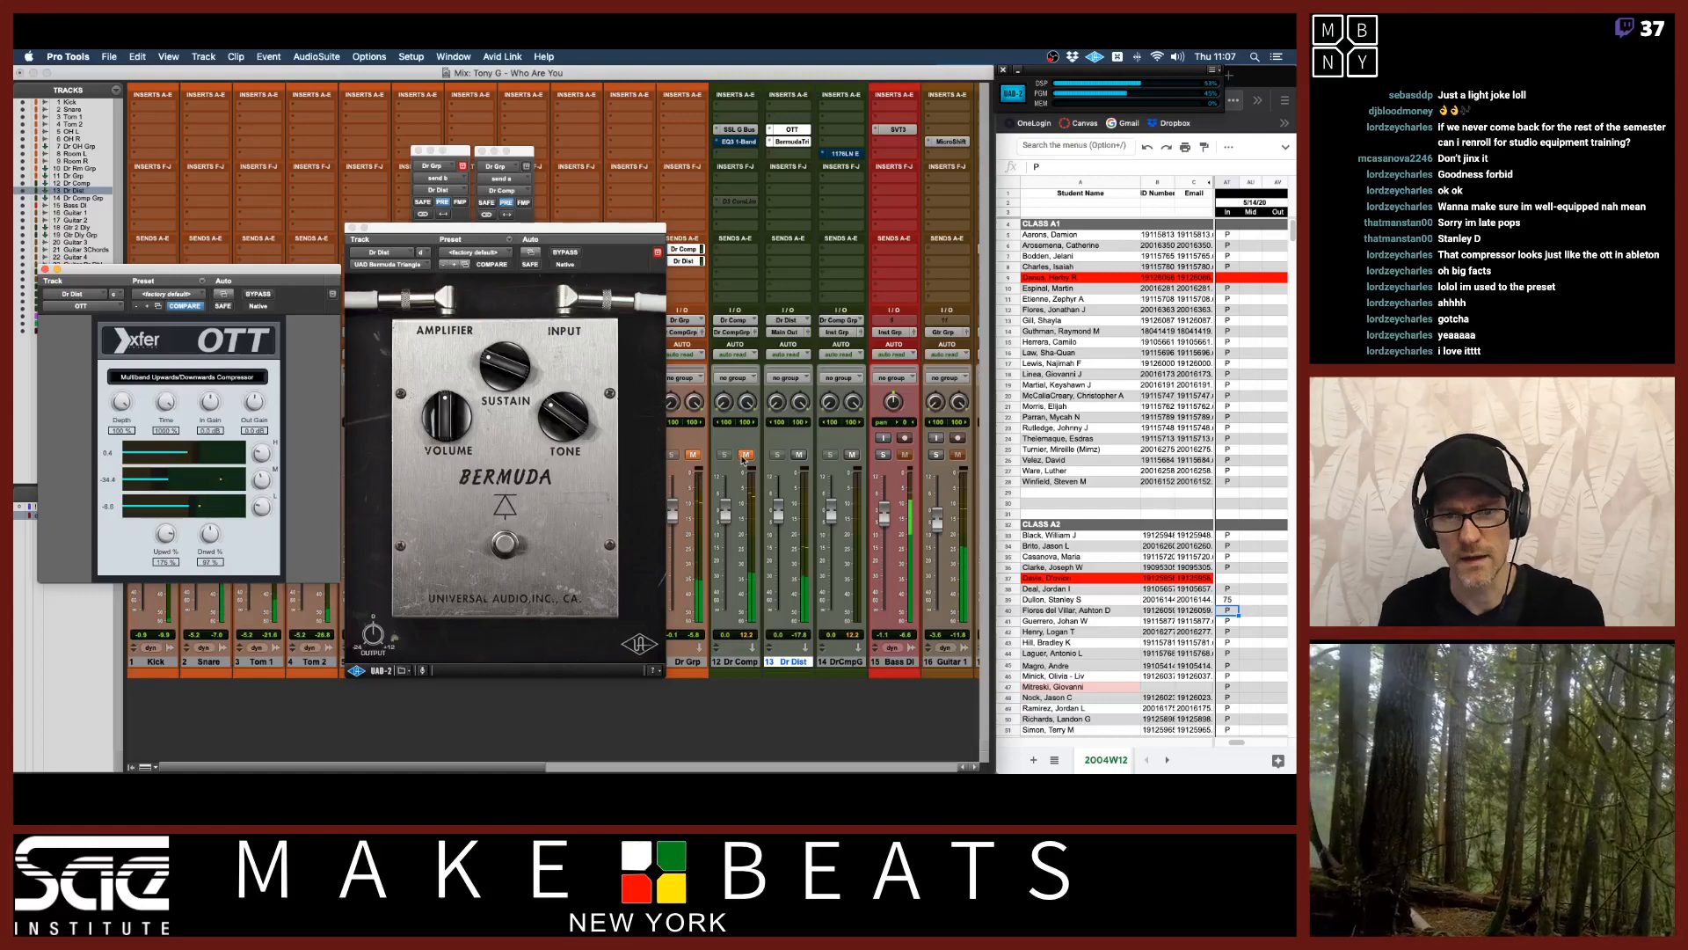
# Adjust the Bermuda Triangle's sustain, tone and volume knobs and the OTT output gain.
pyautogui.moveTo(491, 357); pyautogui.dragTo(516, 345)
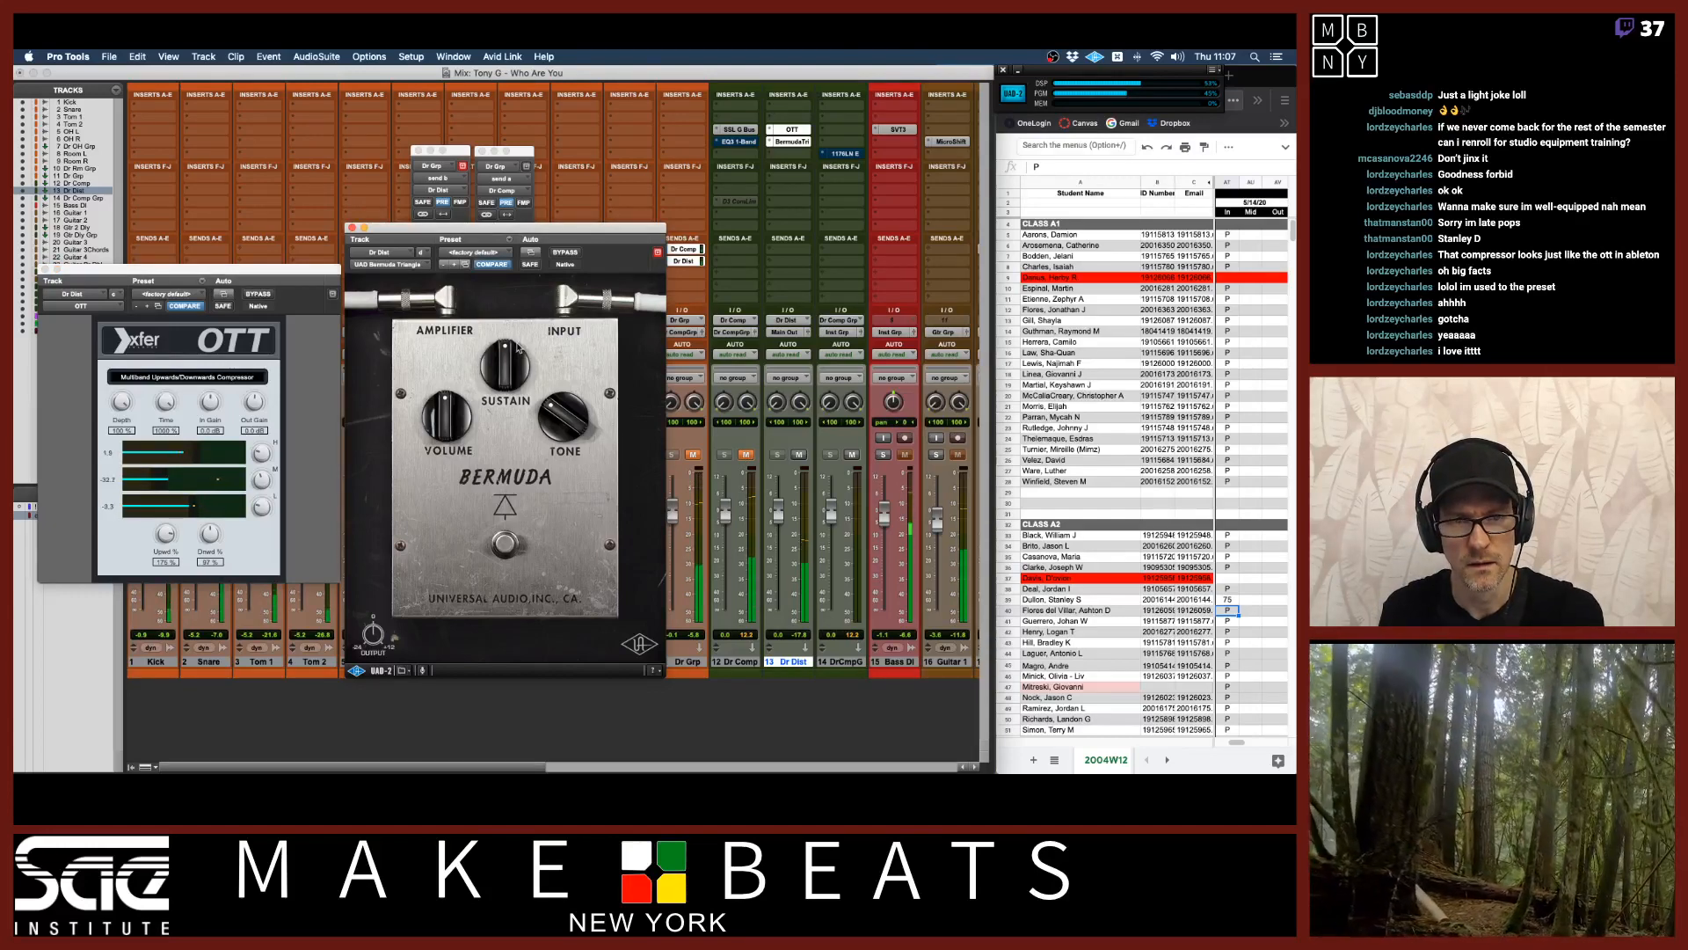
pyautogui.moveTo(547, 401); pyautogui.dragTo(449, 395)
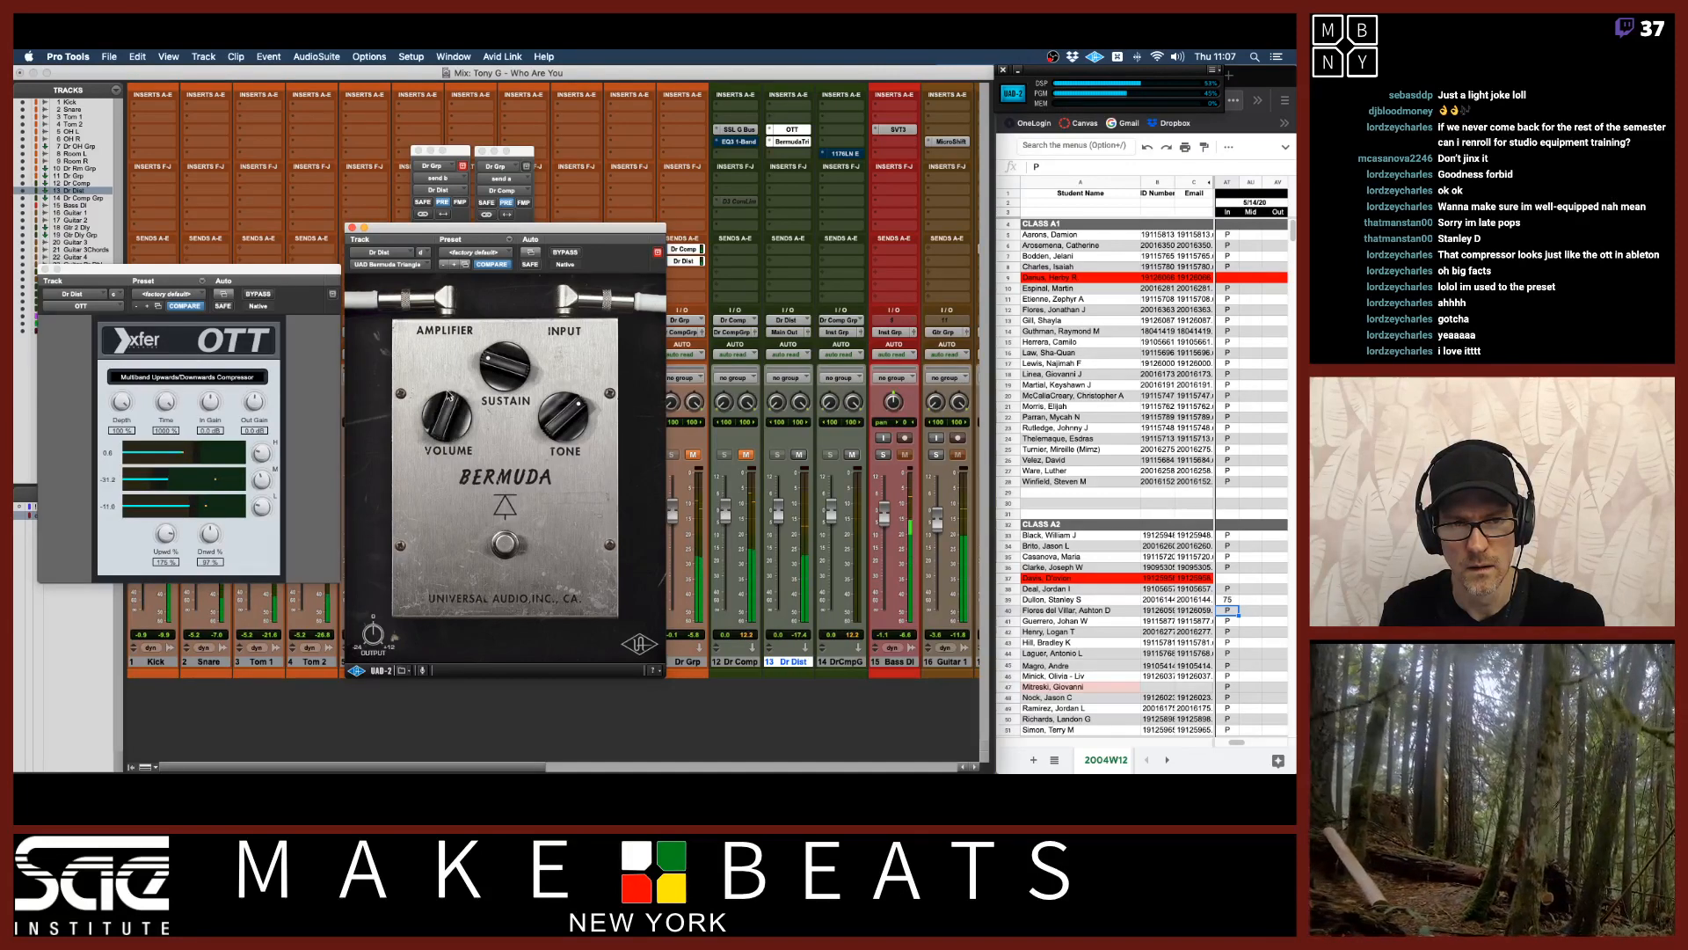
pyautogui.moveTo(253, 402); pyautogui.dragTo(249, 377)
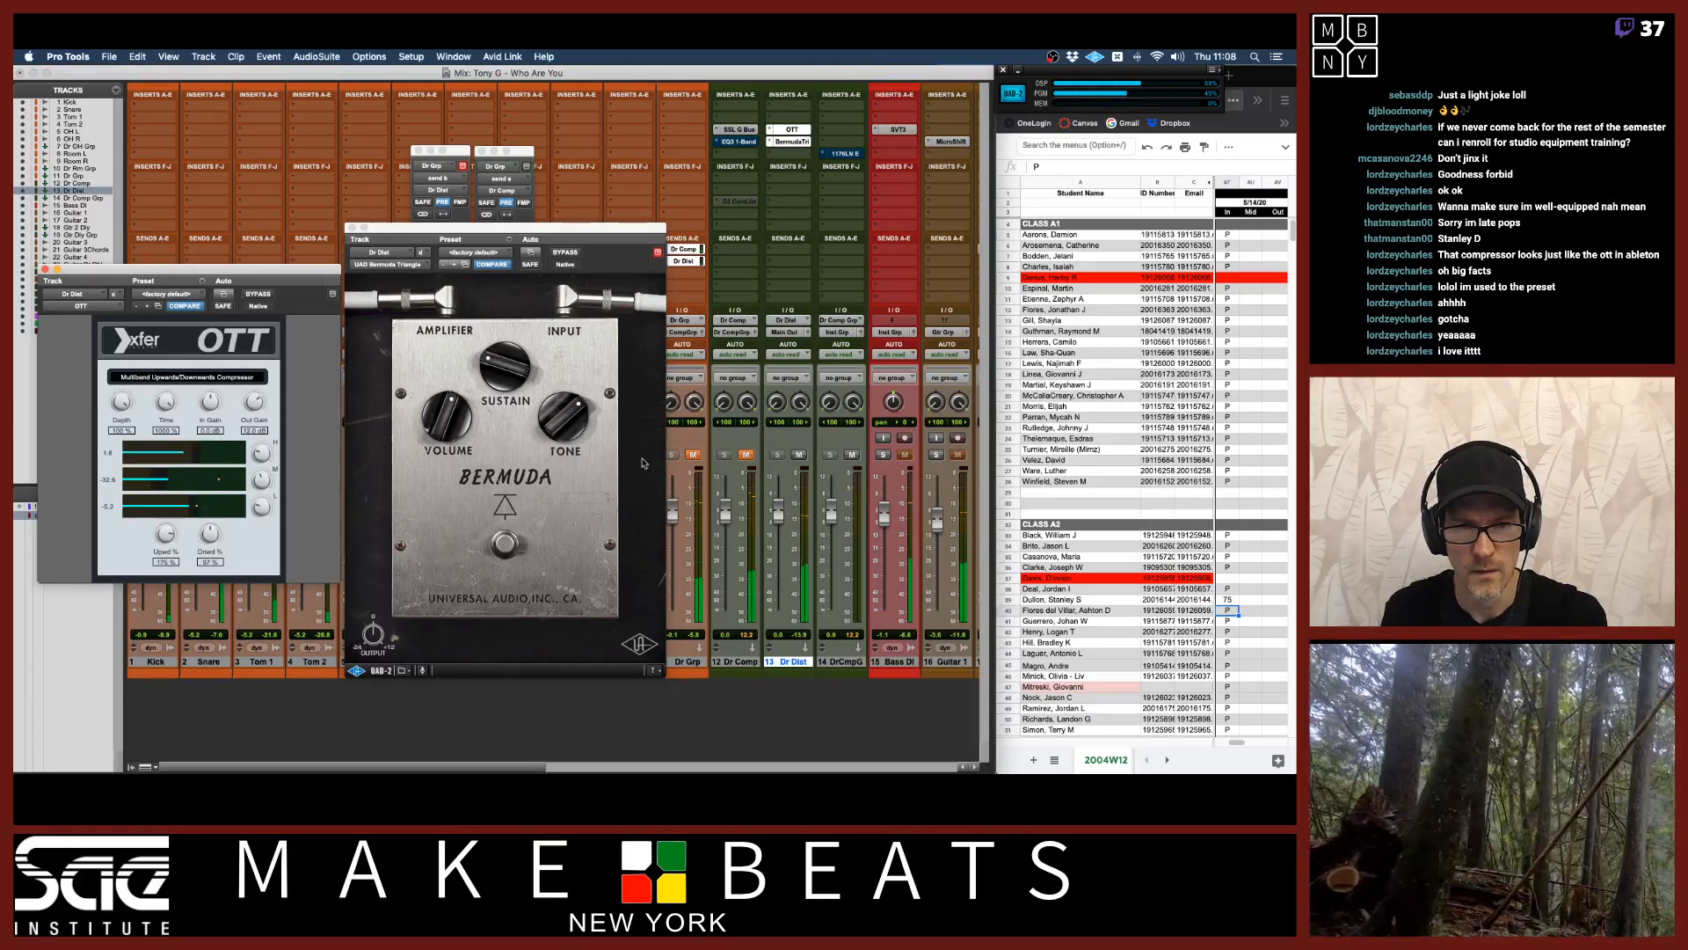
pyautogui.moveTo(563, 418)
pyautogui.mouseDown()
pyautogui.moveTo(551, 450)
pyautogui.moveTo(560, 417)
pyautogui.mouseUp()
pyautogui.moveTo(448, 418); pyautogui.dragTo(441, 438)
# Nudge the Dr Dist fader and OTT output gain, then close both plug-in windows.
pyautogui.moveTo(777, 516); pyautogui.dragTo(777, 525)
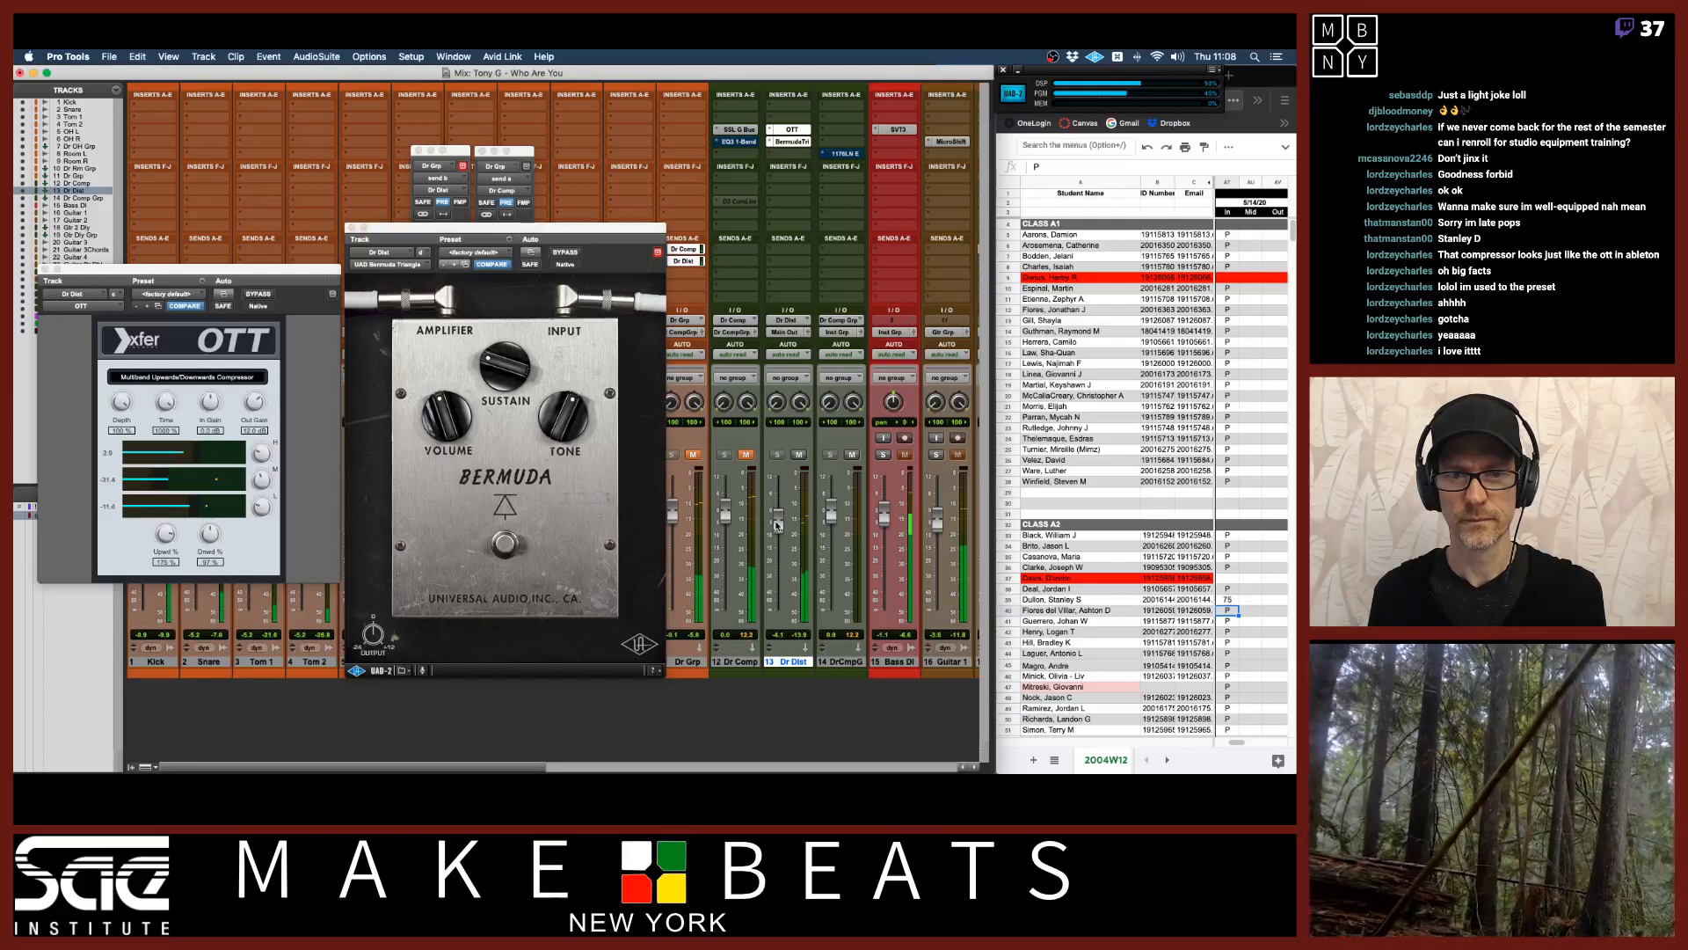
pyautogui.moveTo(254, 401); pyautogui.dragTo(255, 412)
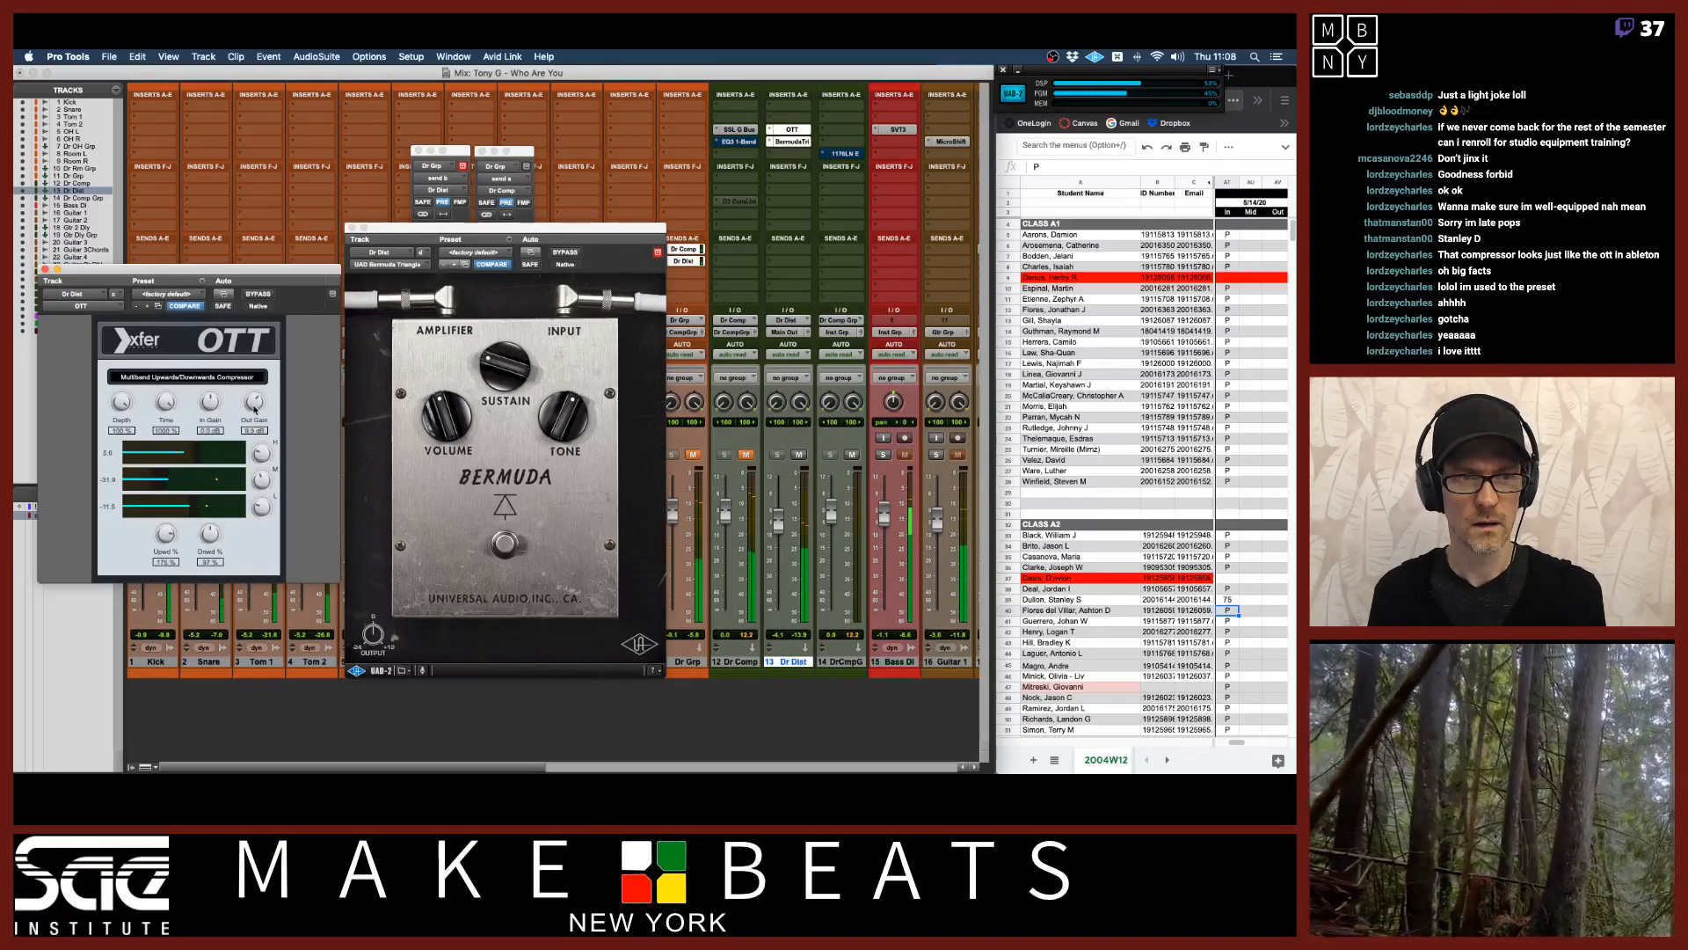
pyautogui.click(351, 228)
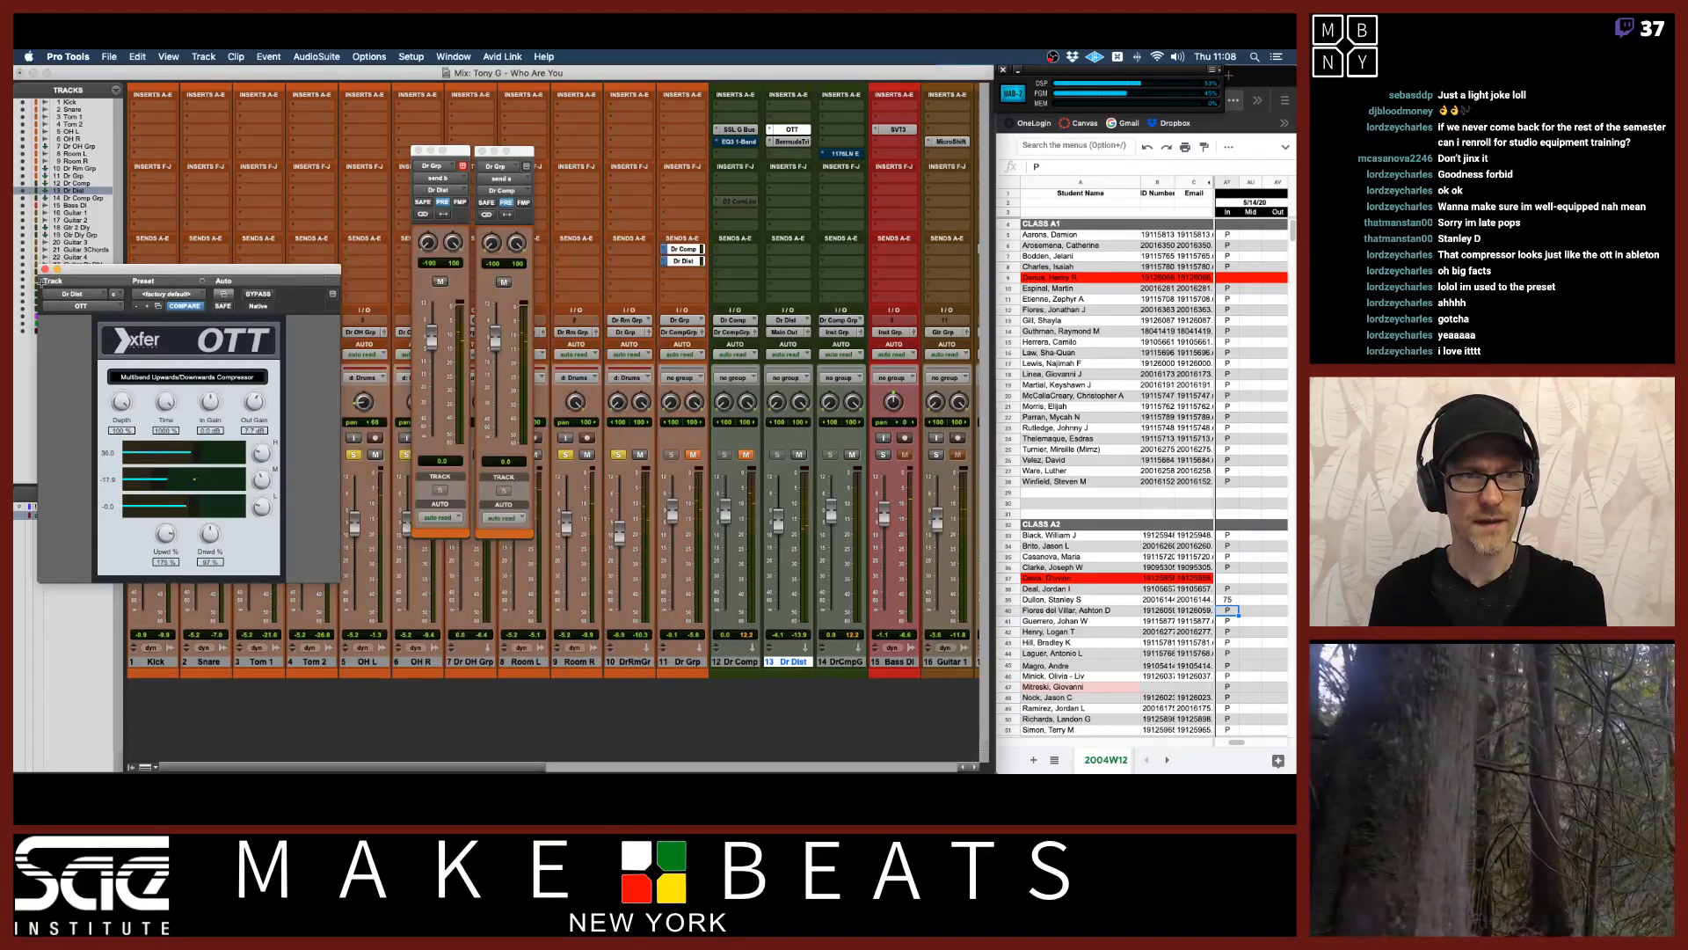
pyautogui.click(46, 268)
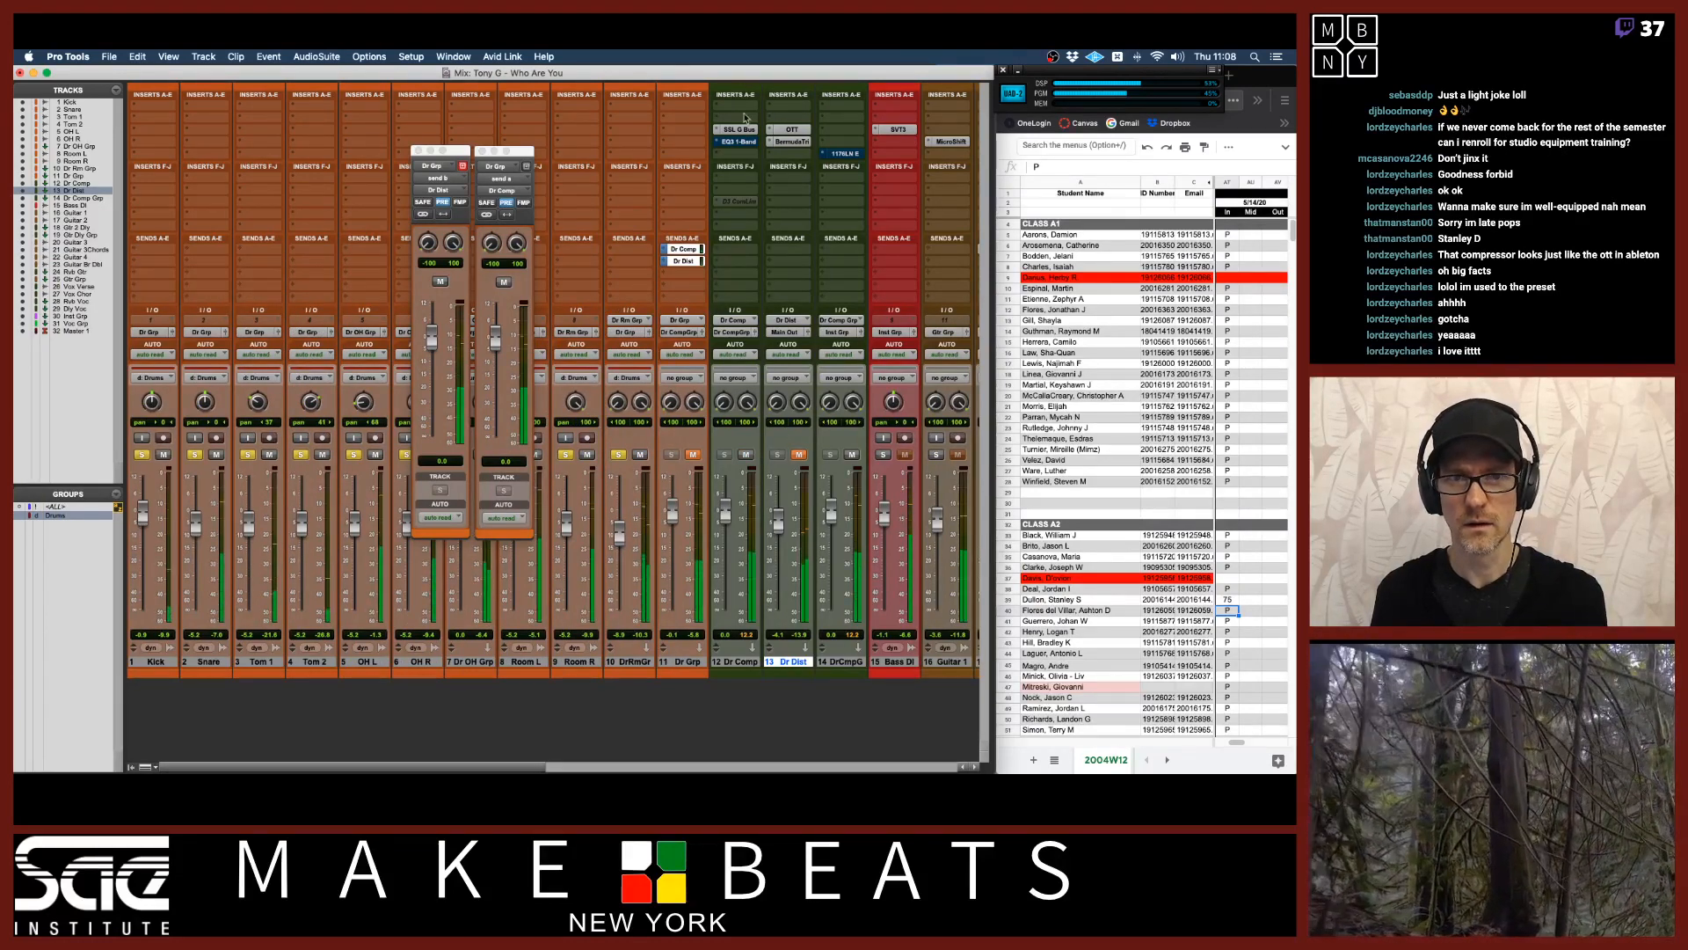
# Open the SSL G Bus compressor on the Dr Comp aux and adjust its release knob.
pyautogui.click(743, 130)
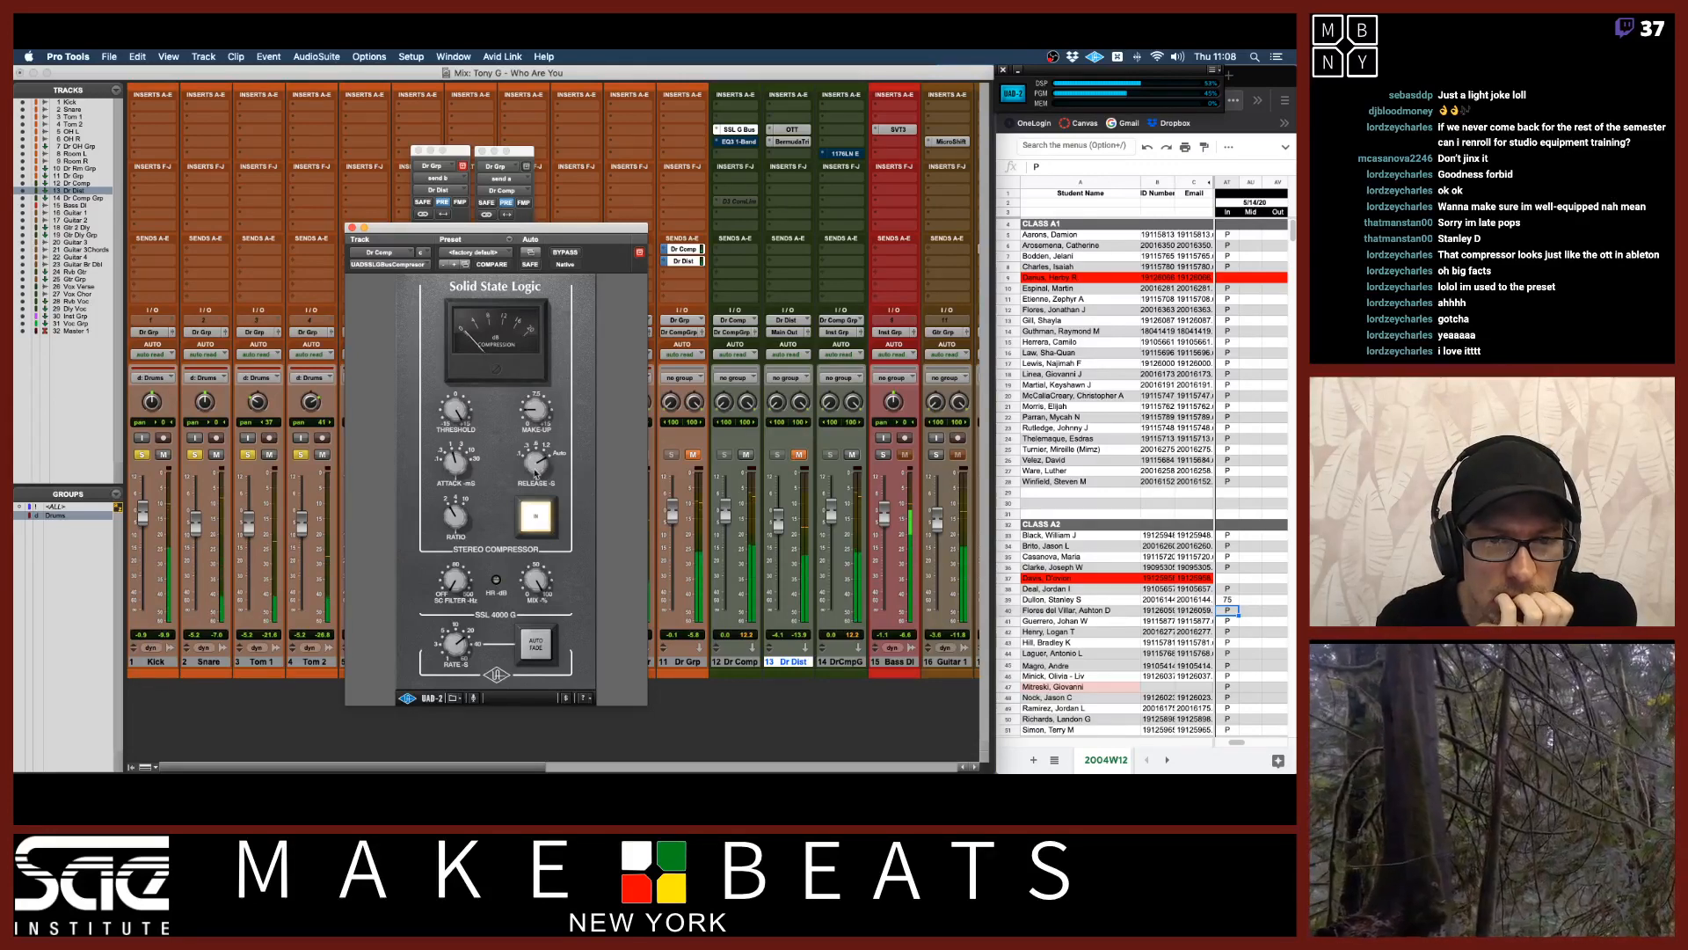
pyautogui.moveTo(537, 467); pyautogui.dragTo(545, 545)
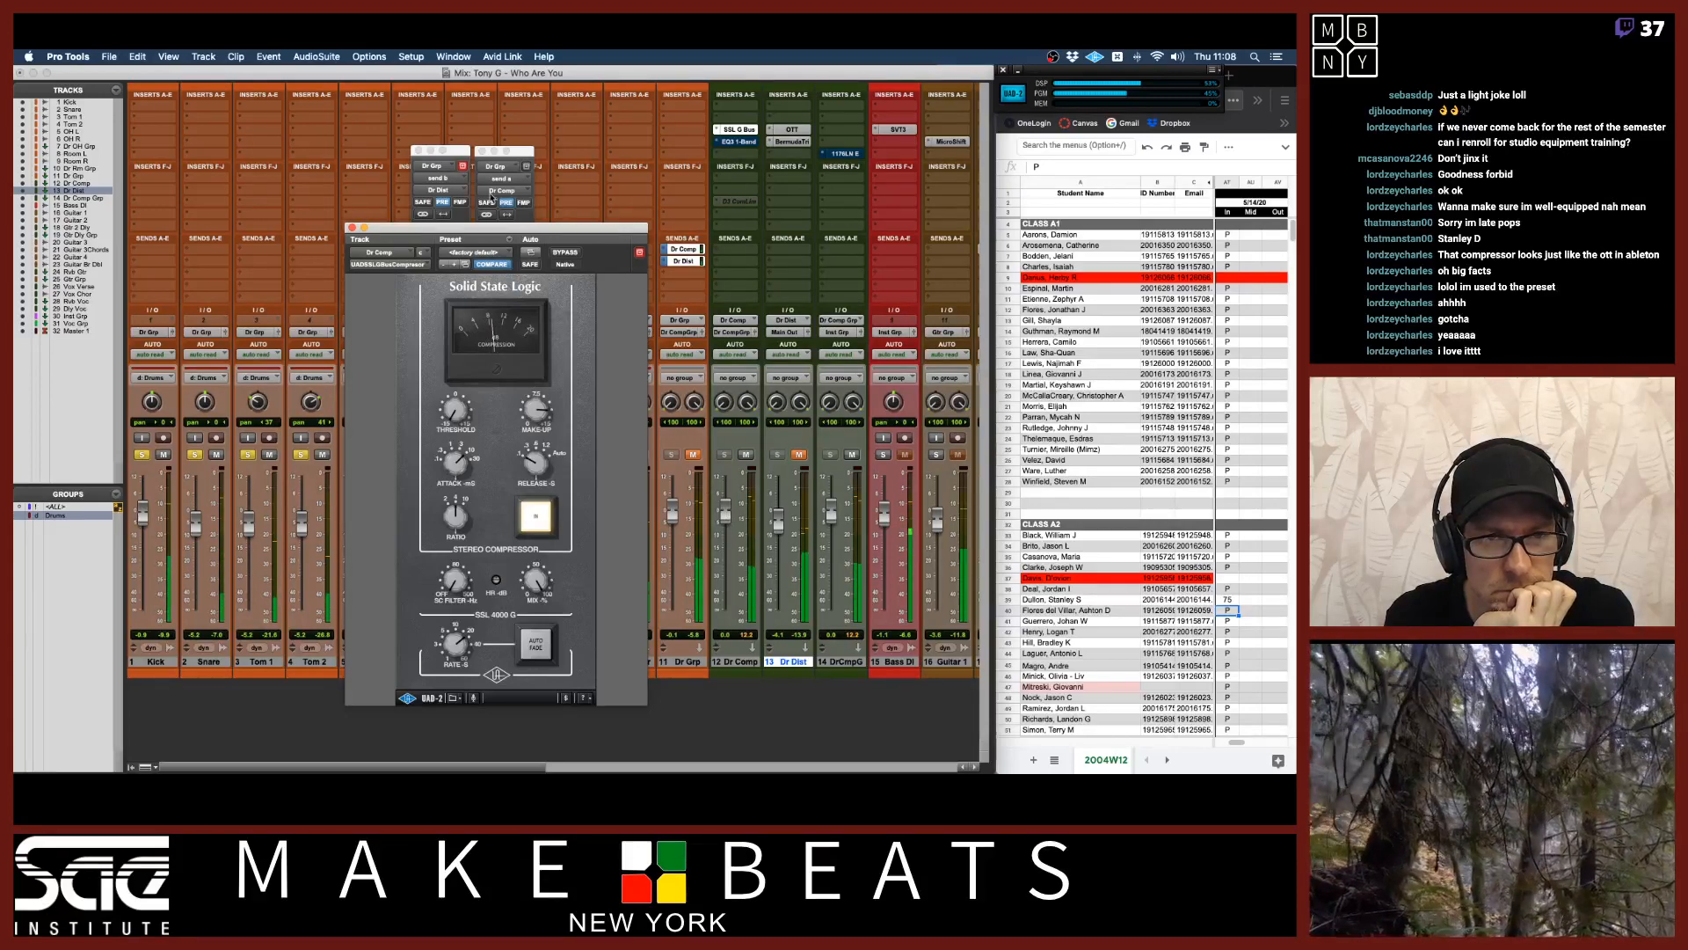
# Adjust the Dr Grp send levels to Dr Comp and Dr Dist, repositioning the send and SSL compressor windows.
pyautogui.click(453, 152)
pyautogui.moveTo(432, 339); pyautogui.dragTo(434, 334)
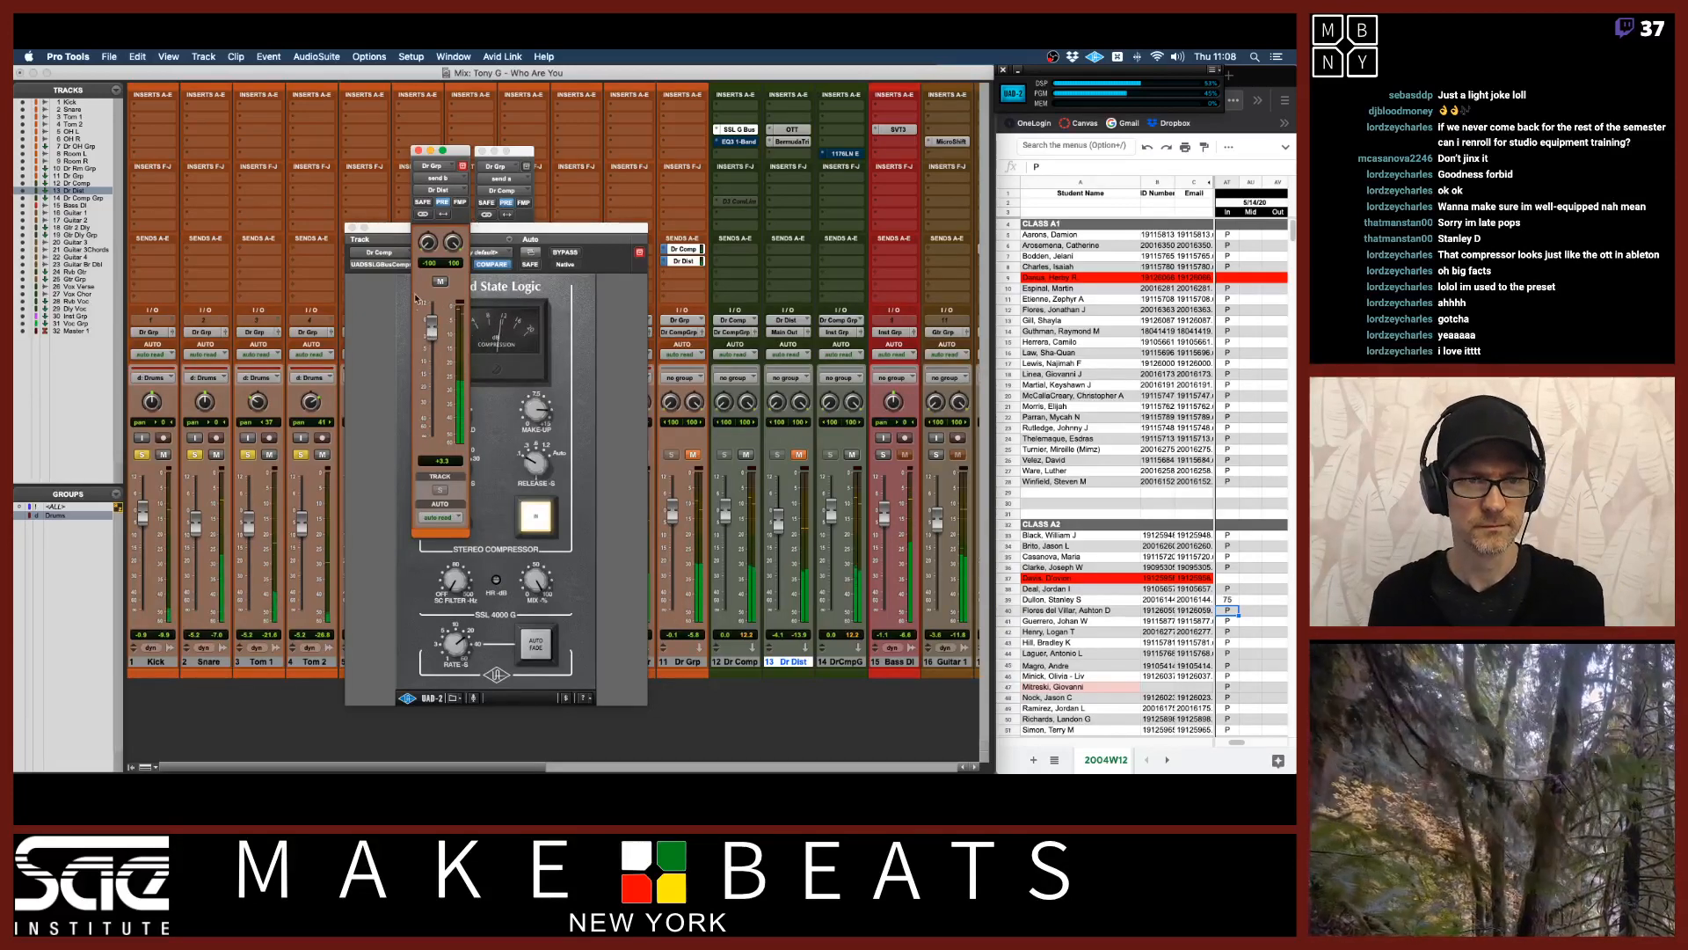
pyautogui.keyDown('alt'); pyautogui.click(431, 335); pyautogui.keyUp('alt')
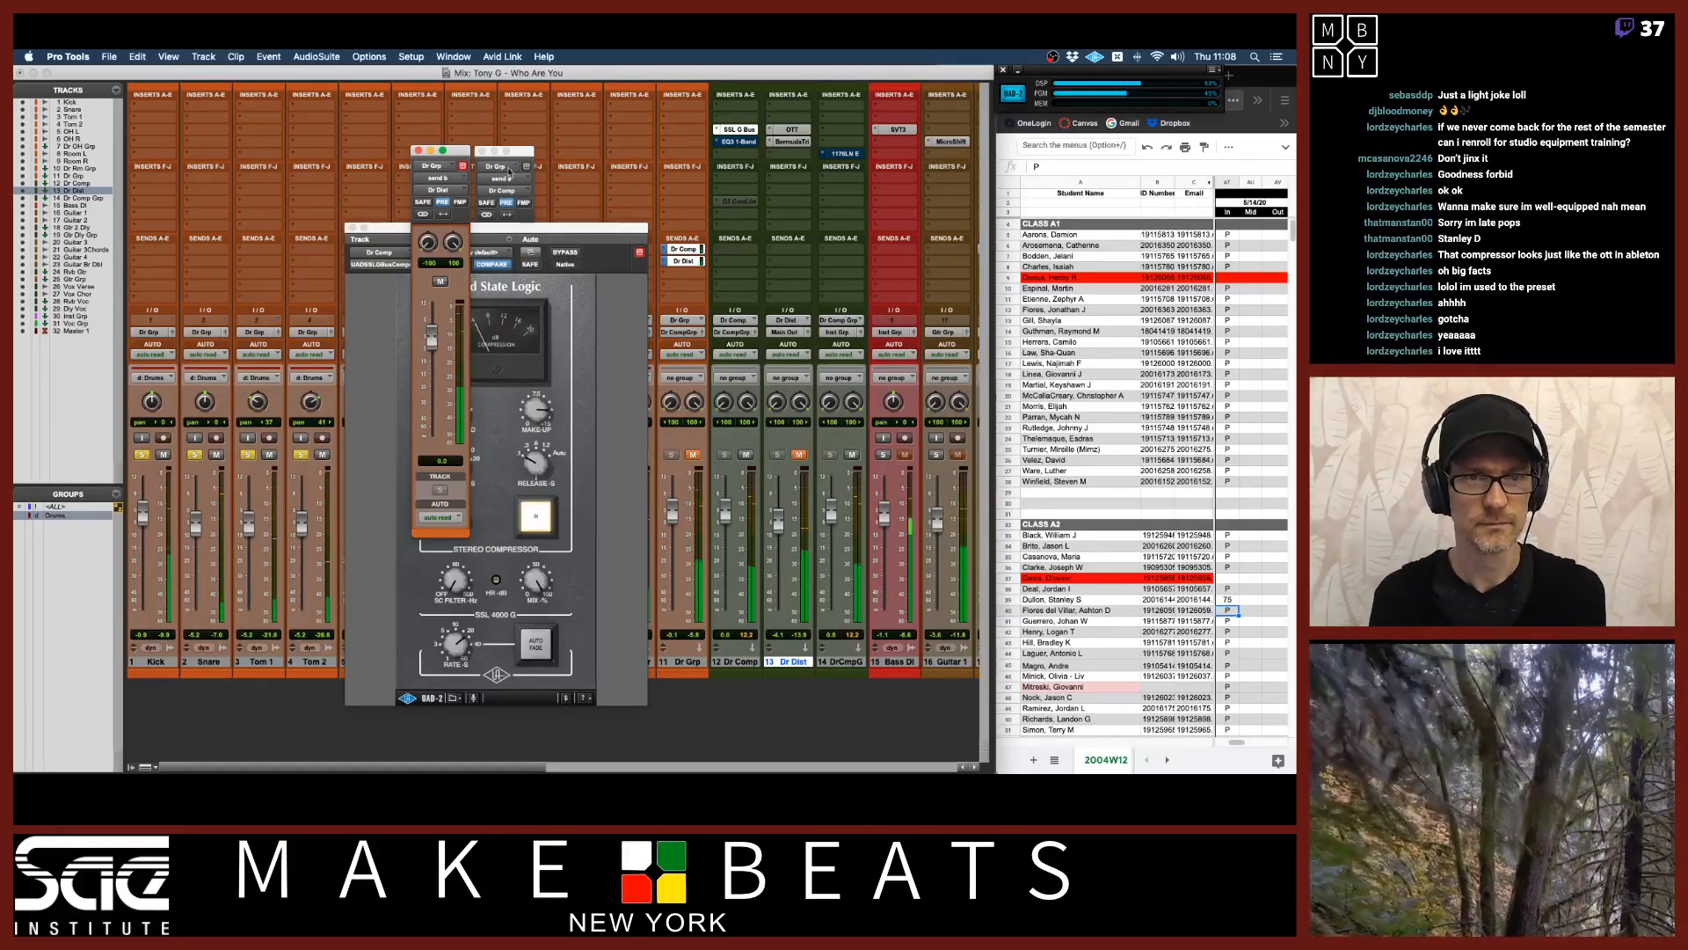
pyautogui.moveTo(516, 151); pyautogui.dragTo(392, 153)
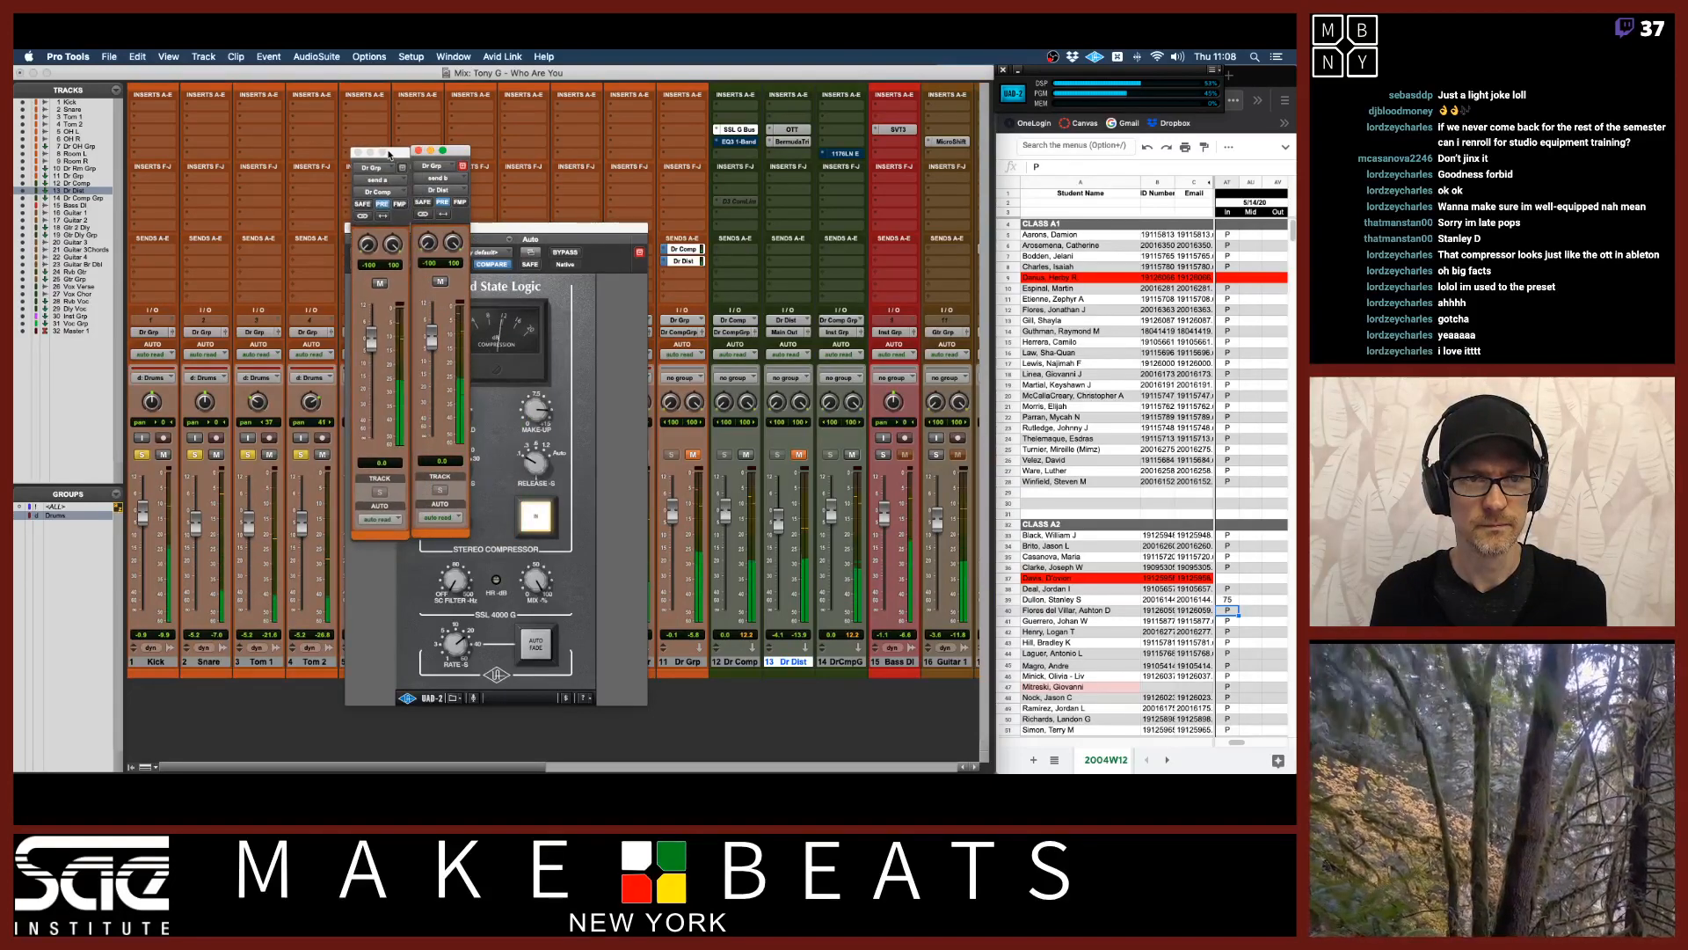
pyautogui.moveTo(370, 335); pyautogui.dragTo(370, 314)
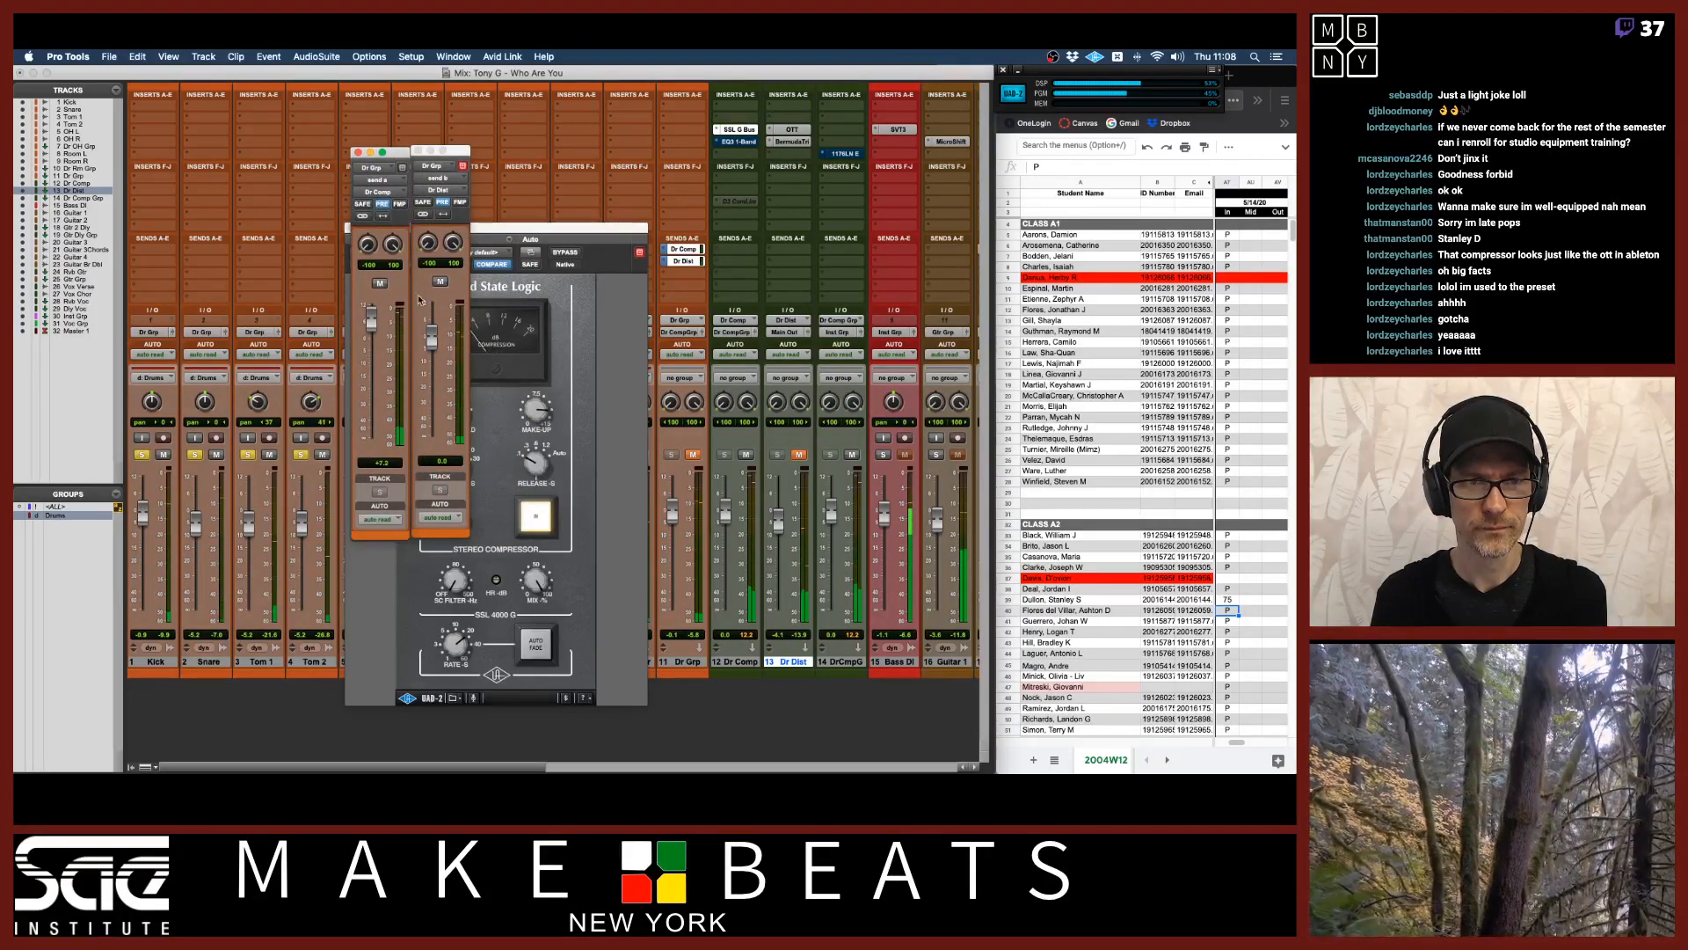
pyautogui.moveTo(524, 227); pyautogui.dragTo(196, 232)
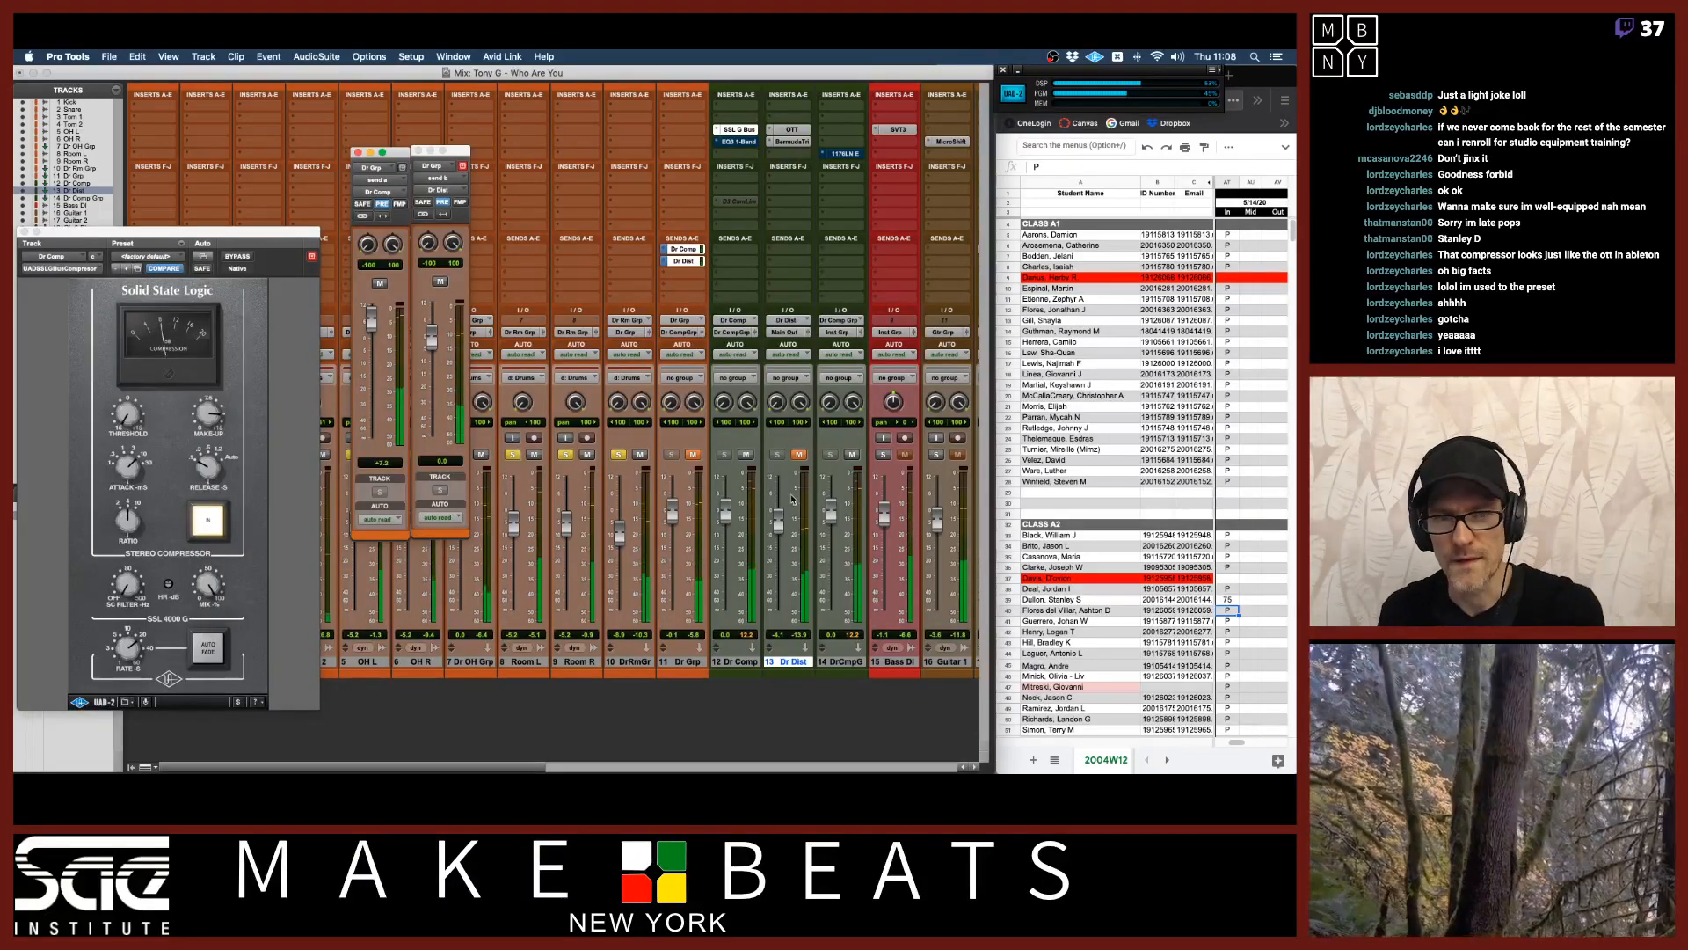
# Lower and raise the Dr Dist fader while switching between the 1176 and SSL compressor windows.
pyautogui.moveTo(779, 523); pyautogui.dragTo(779, 569)
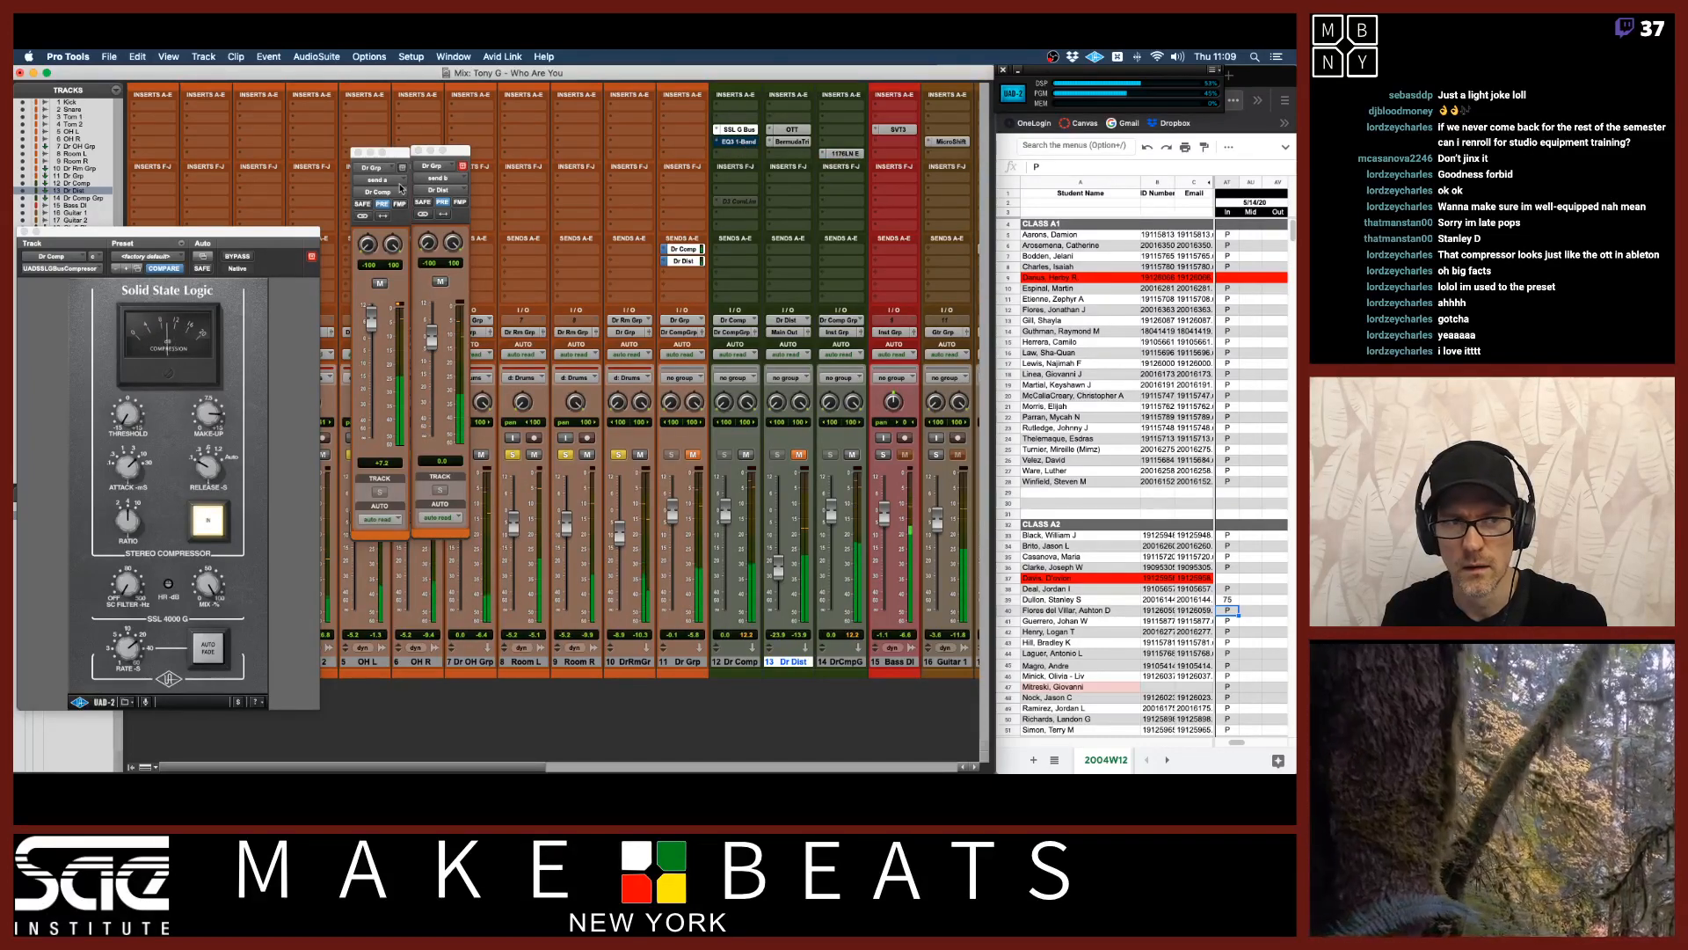
pyautogui.click(847, 153)
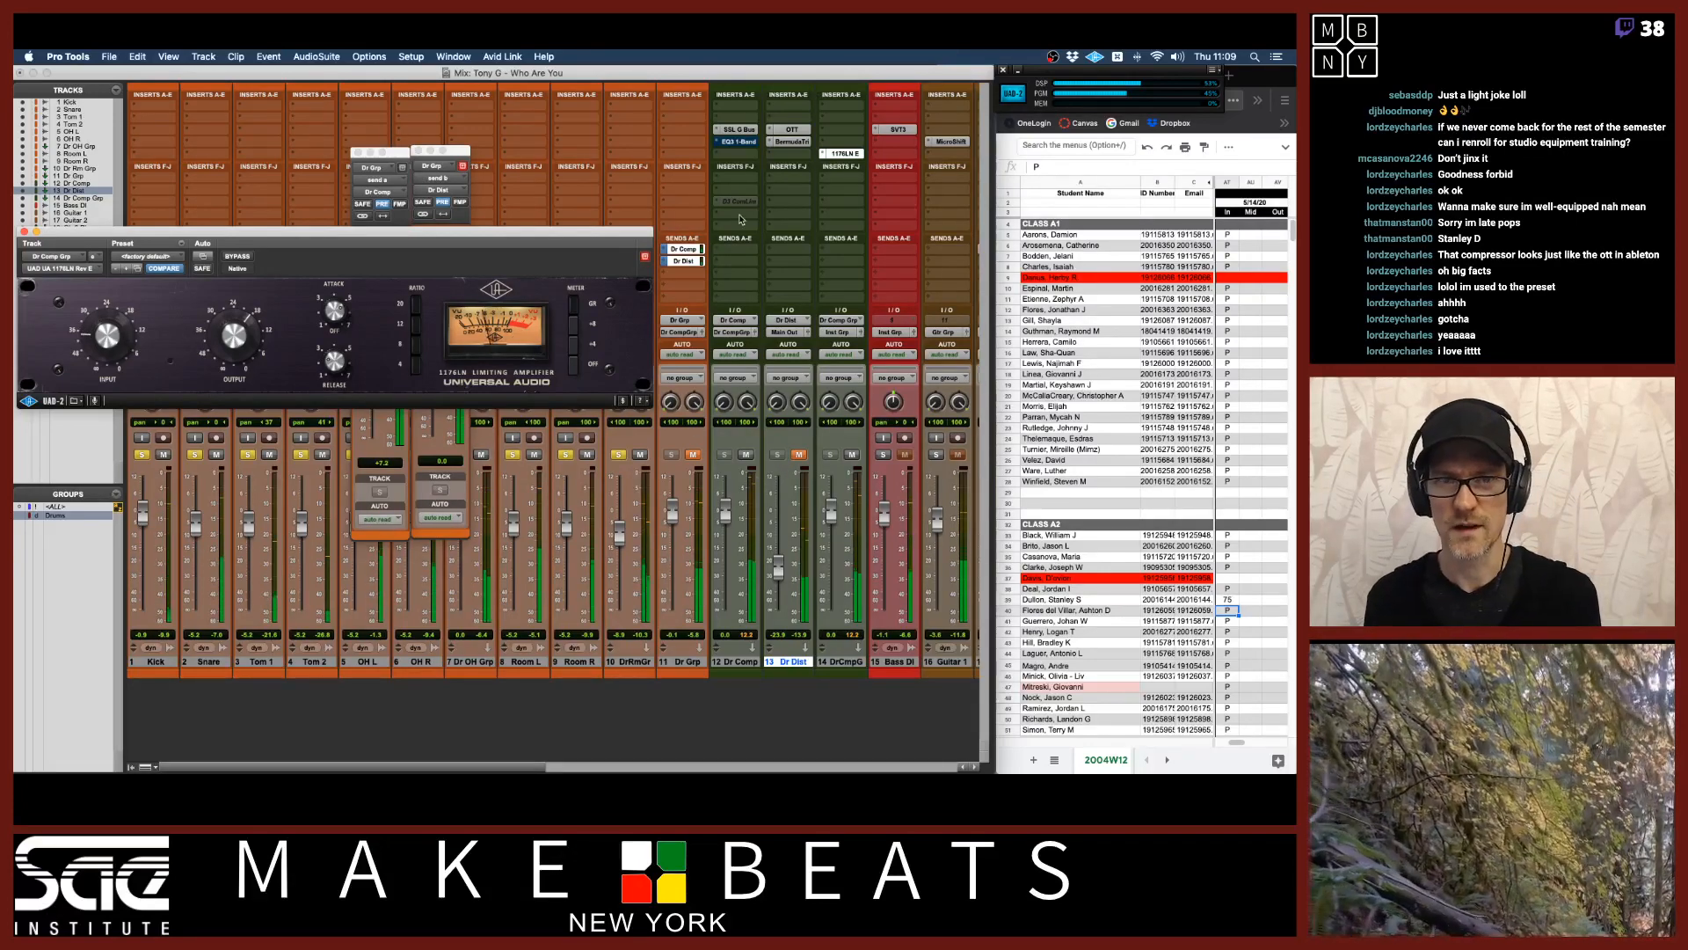
pyautogui.click(738, 129)
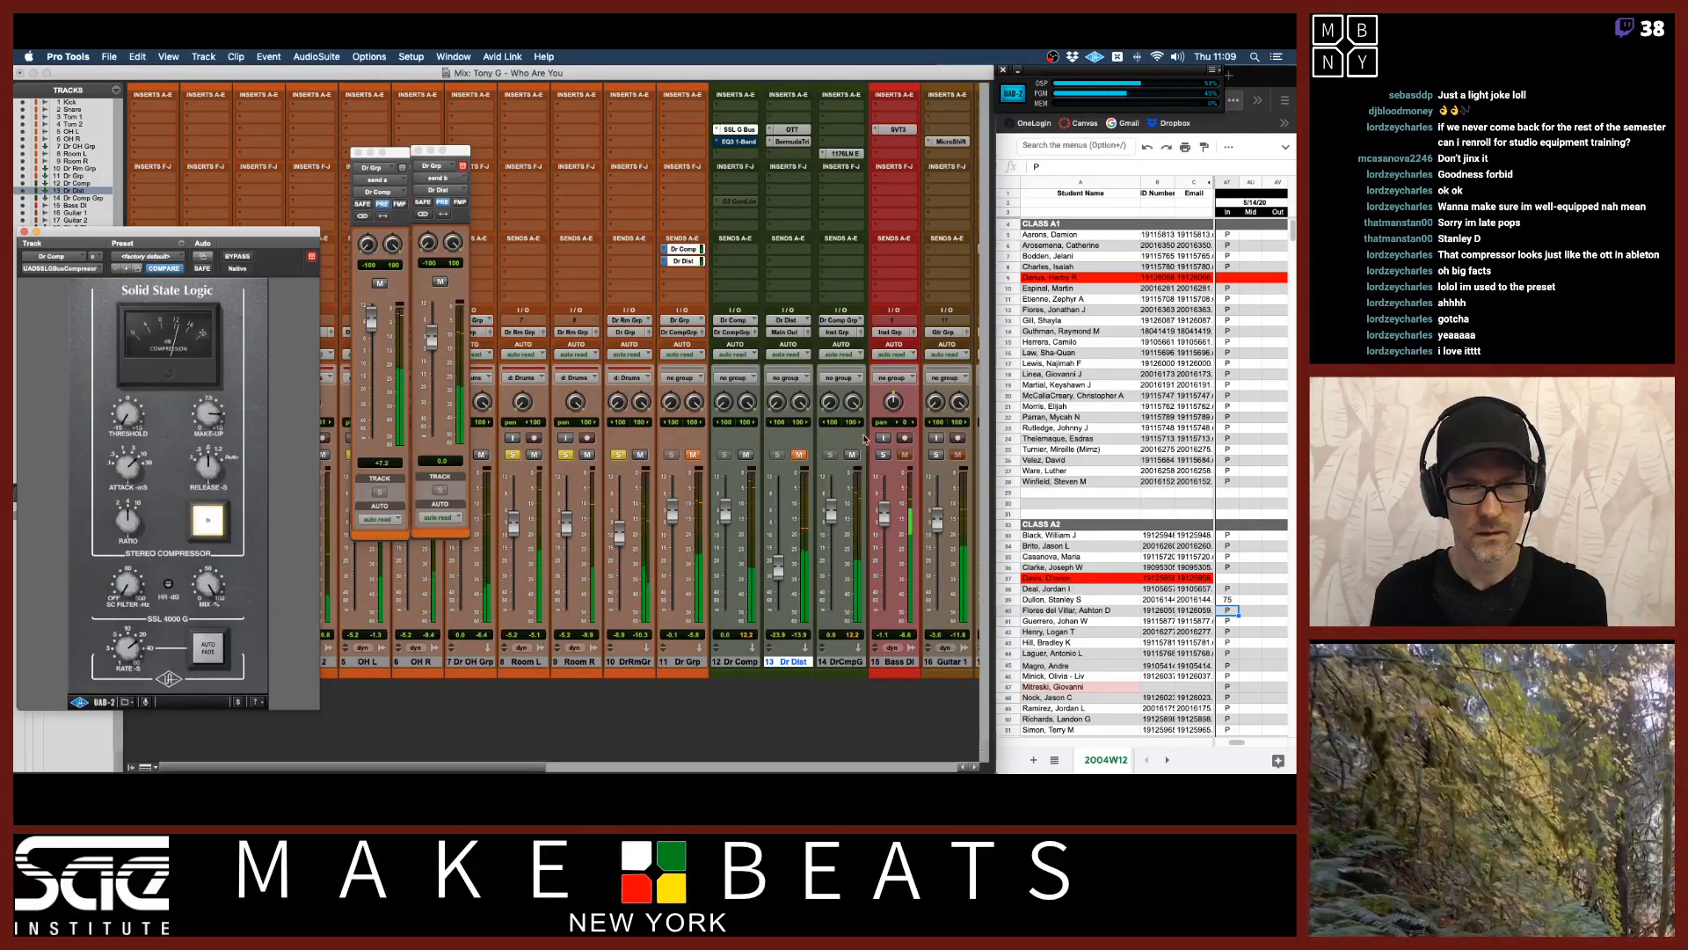
pyautogui.click(777, 565)
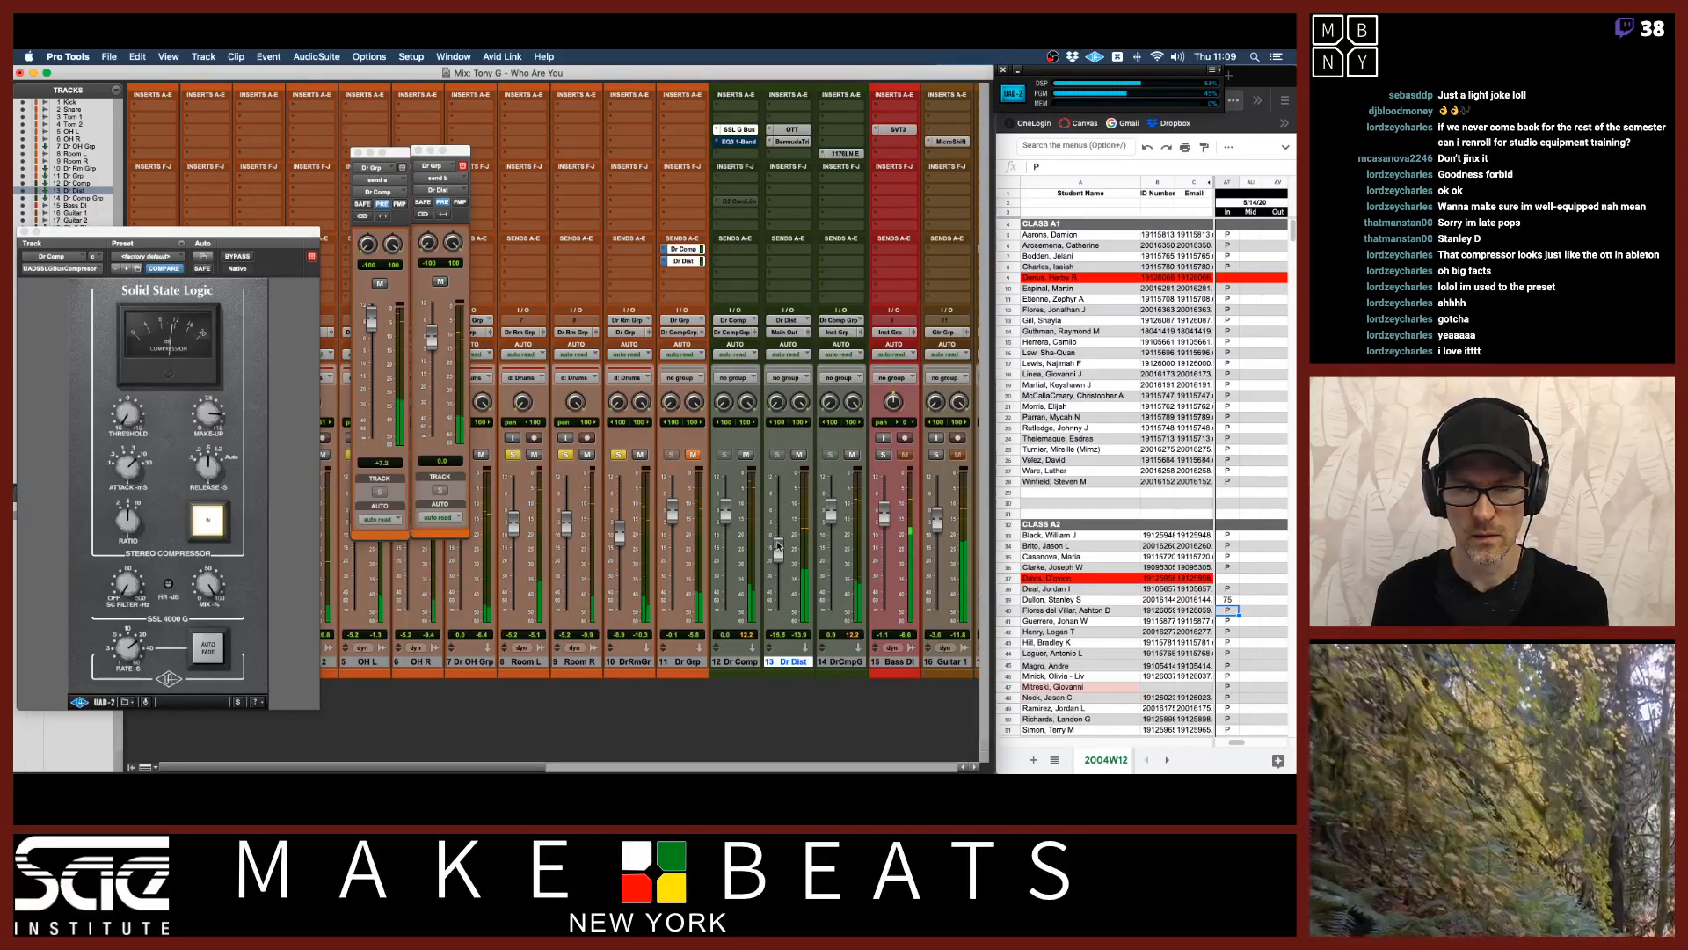
pyautogui.moveTo(777, 545); pyautogui.dragTo(779, 525)
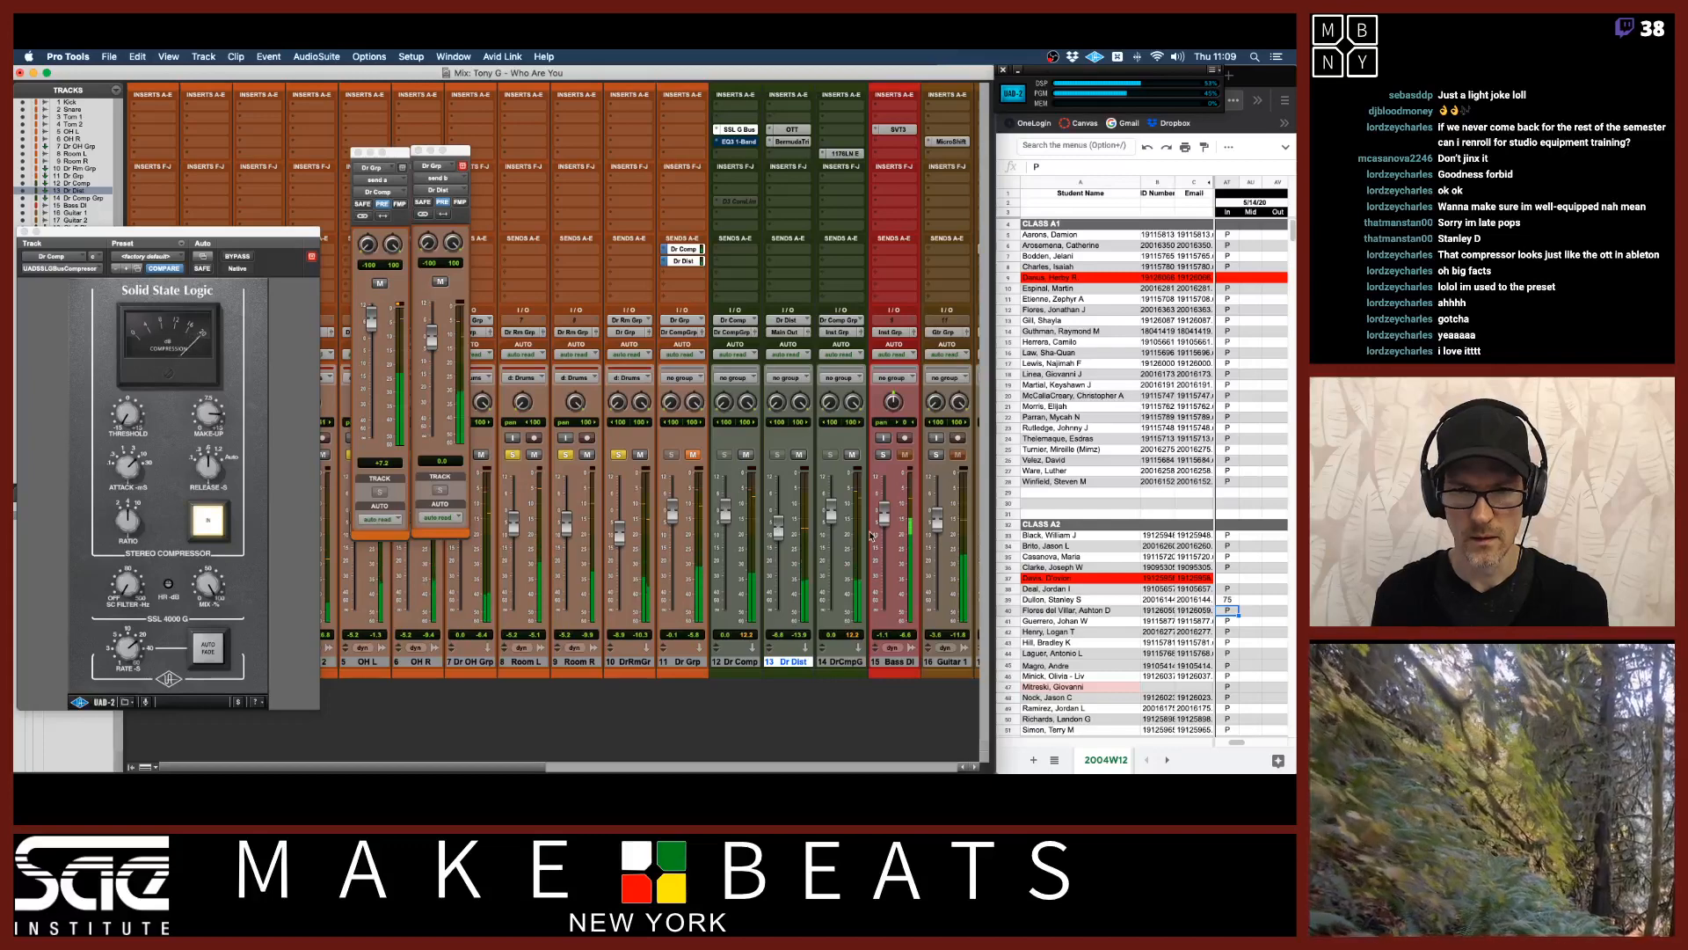
# Balance the Dr Comp and Dr Dist fader levels with the 1176 window open, then close the plug-in window.
pyautogui.click(846, 153)
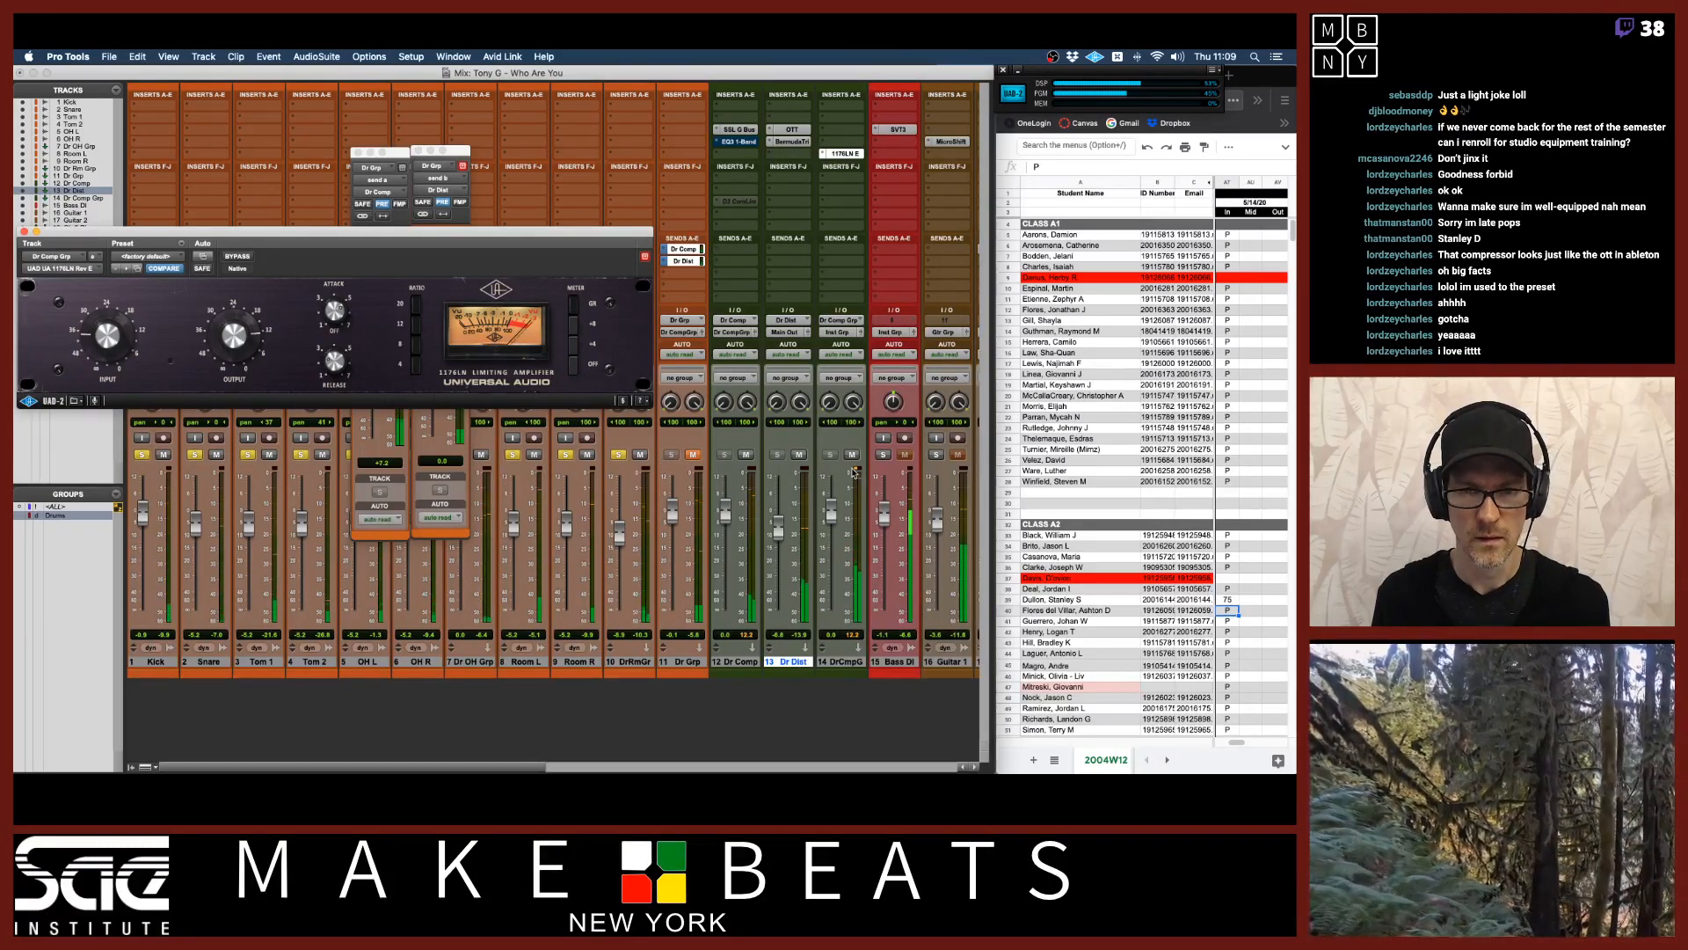
pyautogui.click(725, 516)
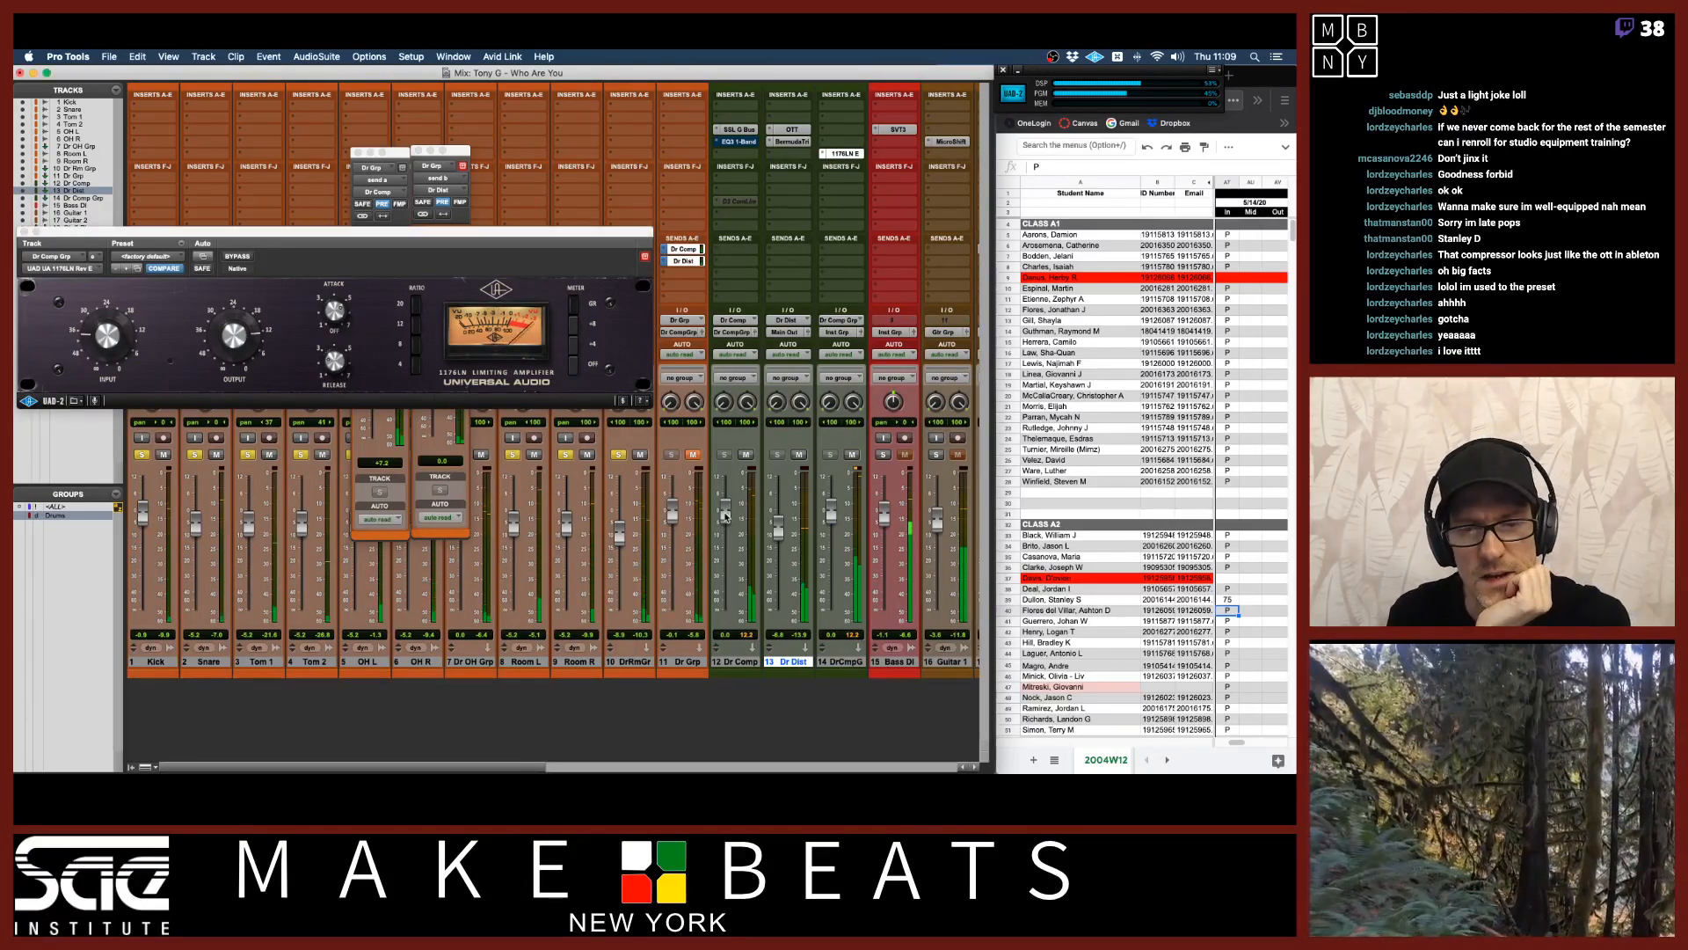
pyautogui.moveTo(726, 516); pyautogui.dragTo(725, 528)
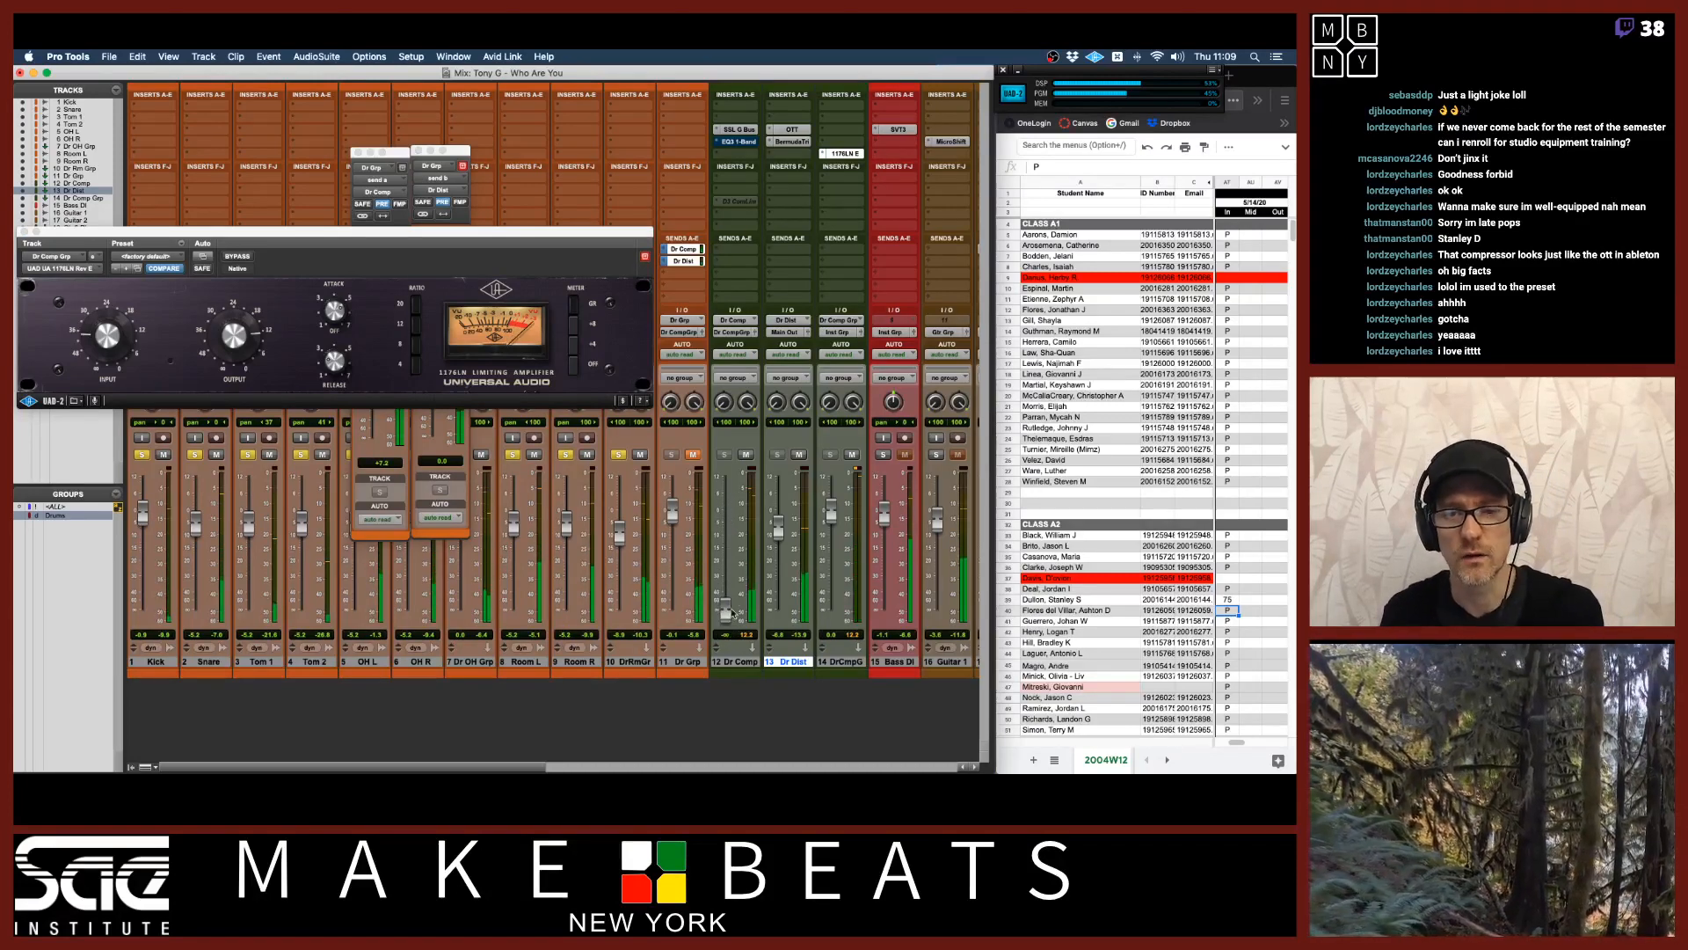
pyautogui.click(695, 455)
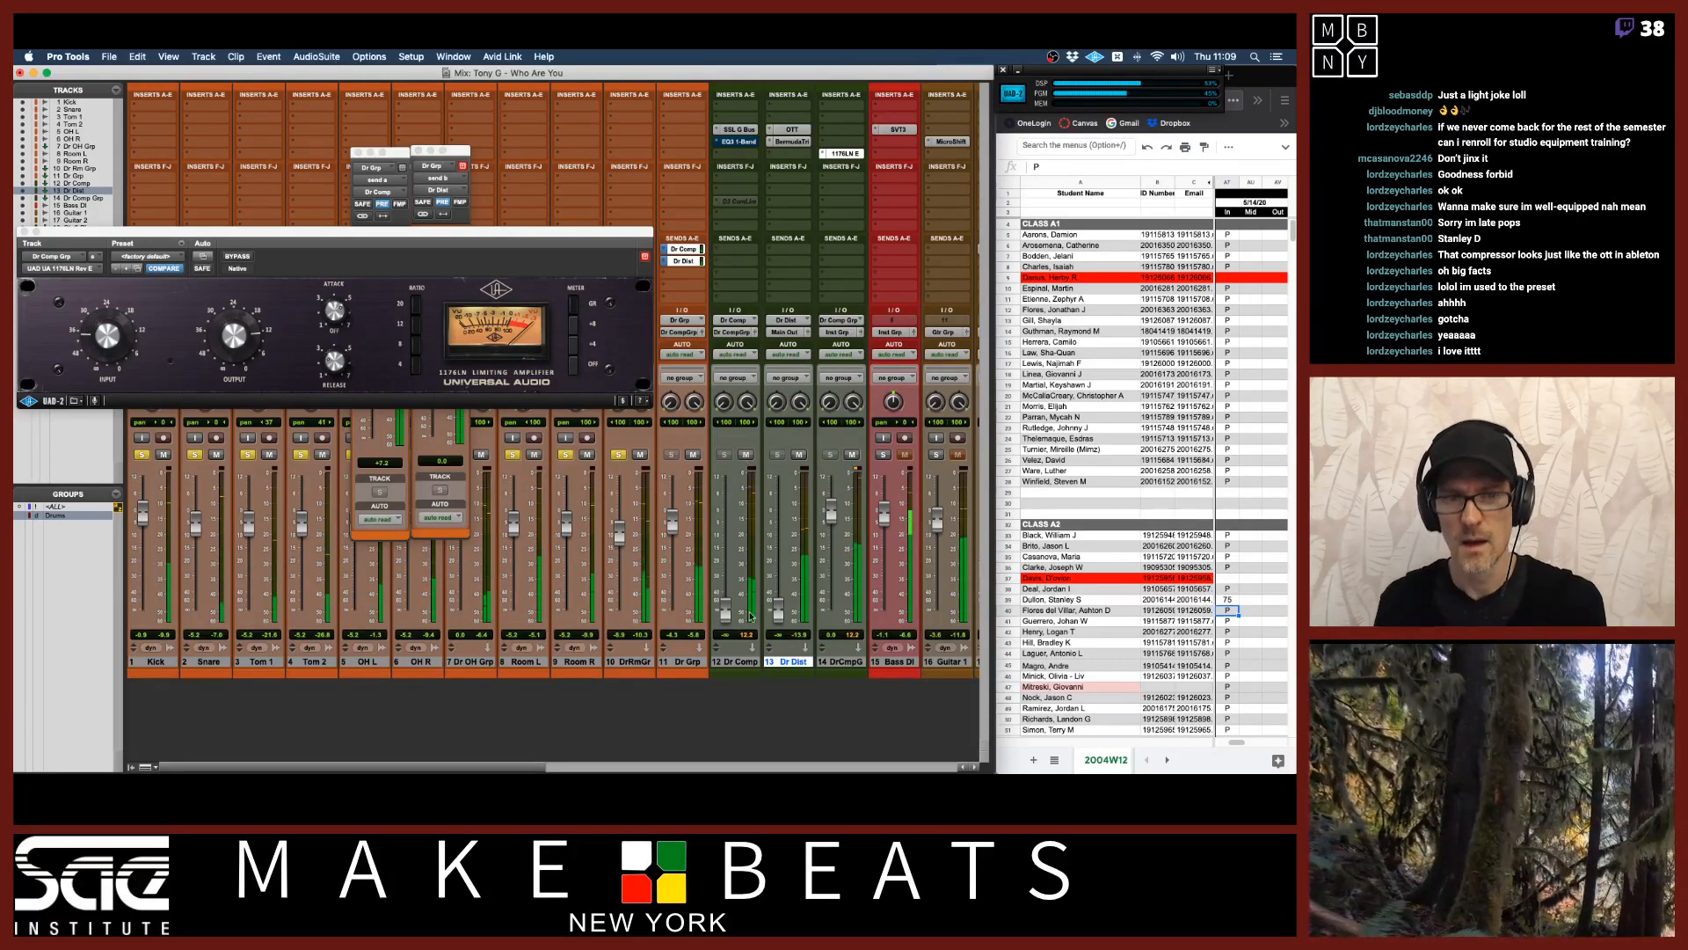
pyautogui.moveTo(732, 531); pyautogui.dragTo(728, 525)
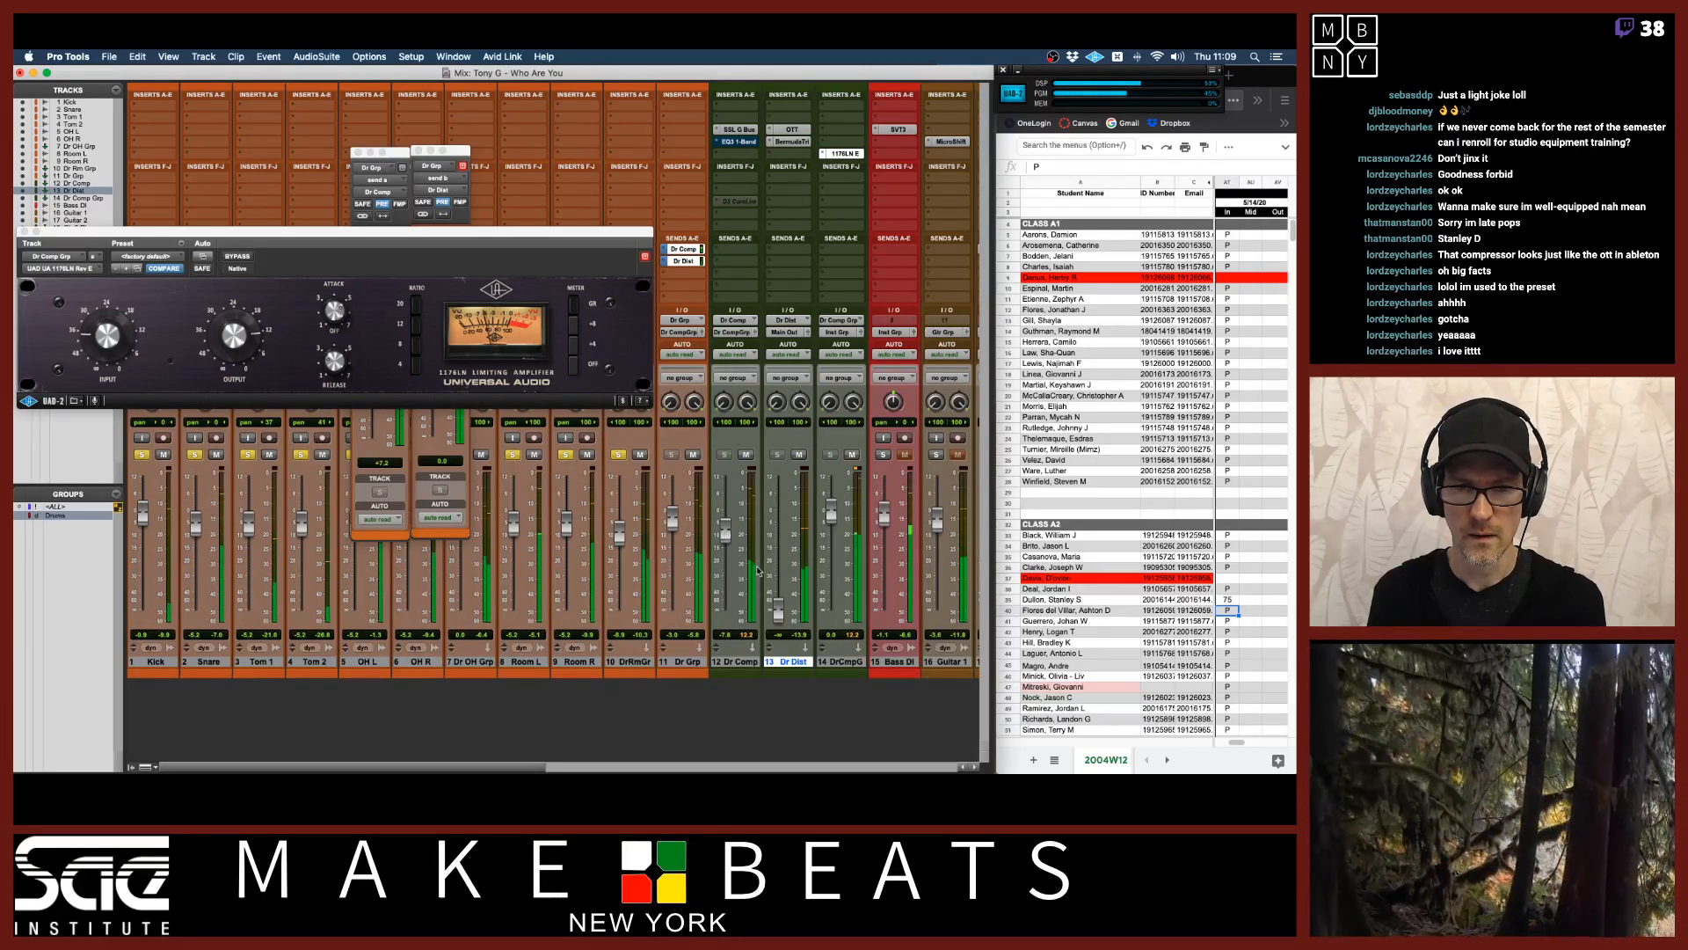
pyautogui.moveTo(778, 607); pyautogui.dragTo(779, 552)
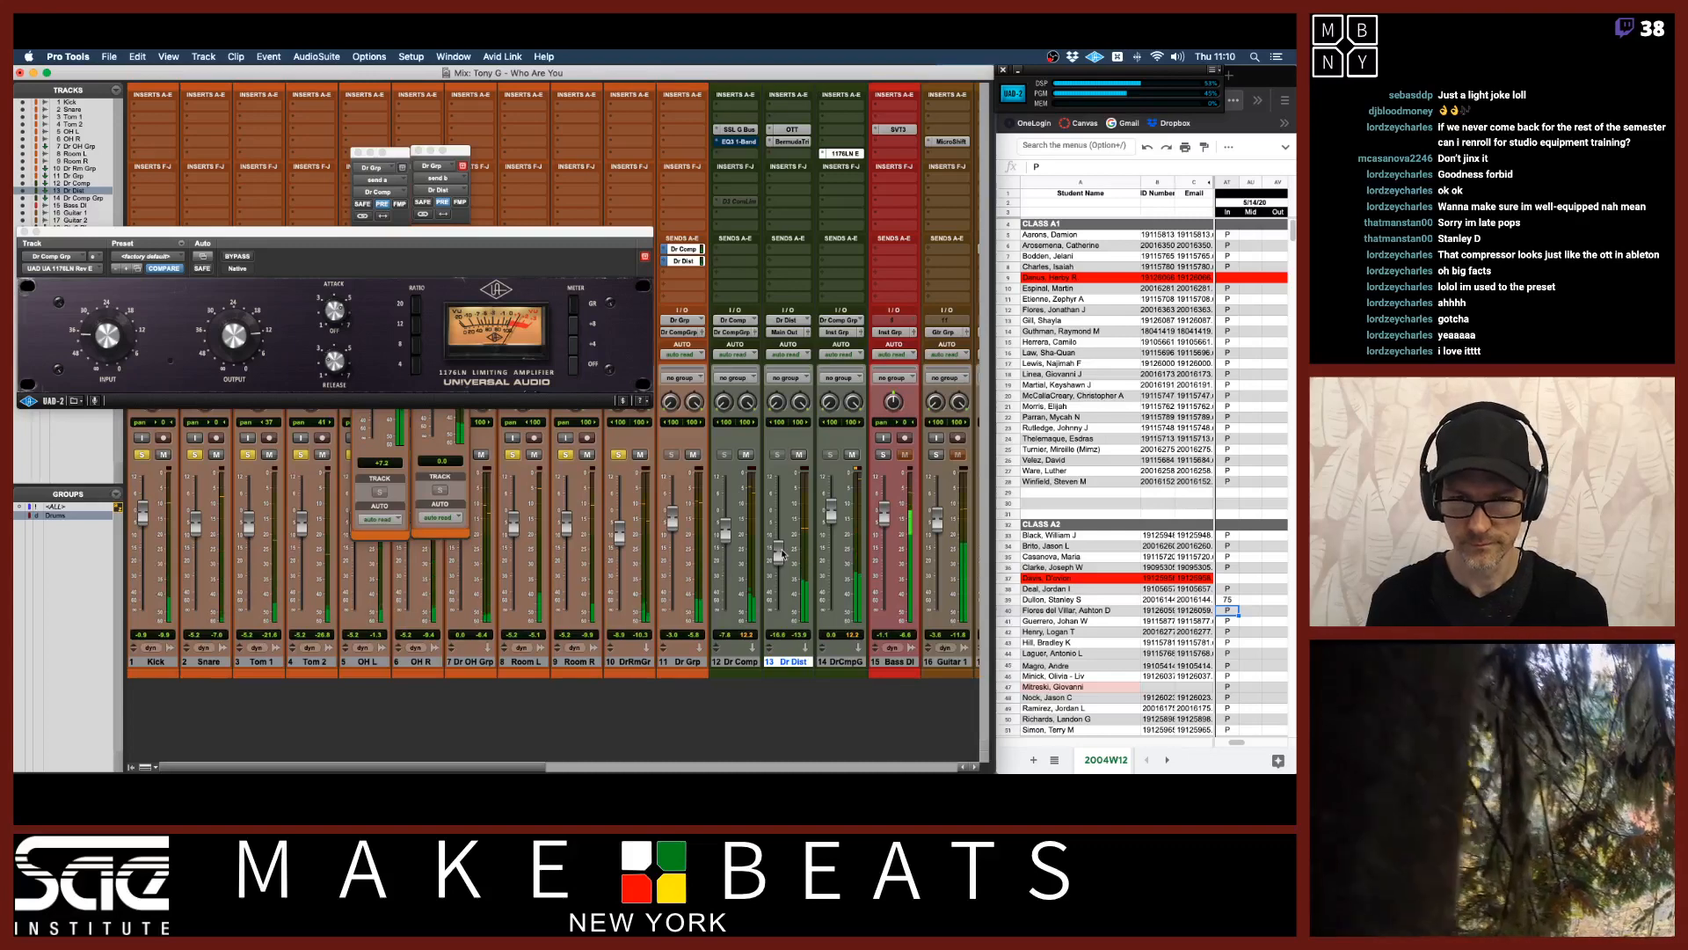
pyautogui.moveTo(780, 554)
pyautogui.mouseDown()
pyautogui.moveTo(782, 521)
pyautogui.moveTo(778, 539)
pyautogui.mouseUp()
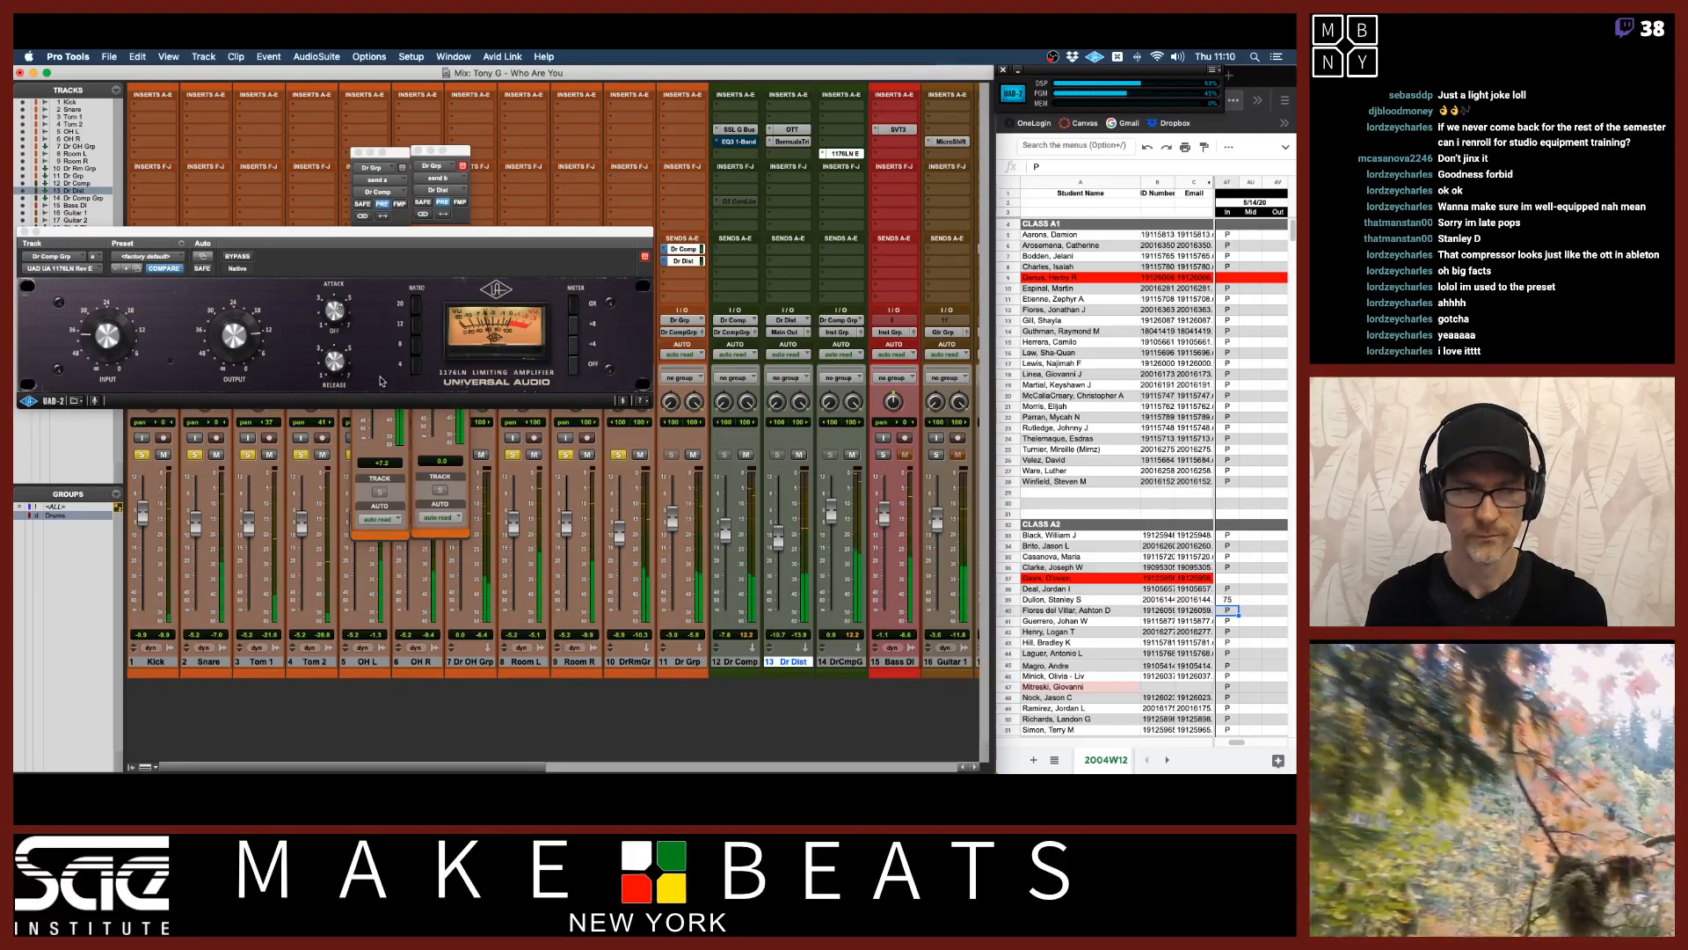
pyautogui.click(25, 233)
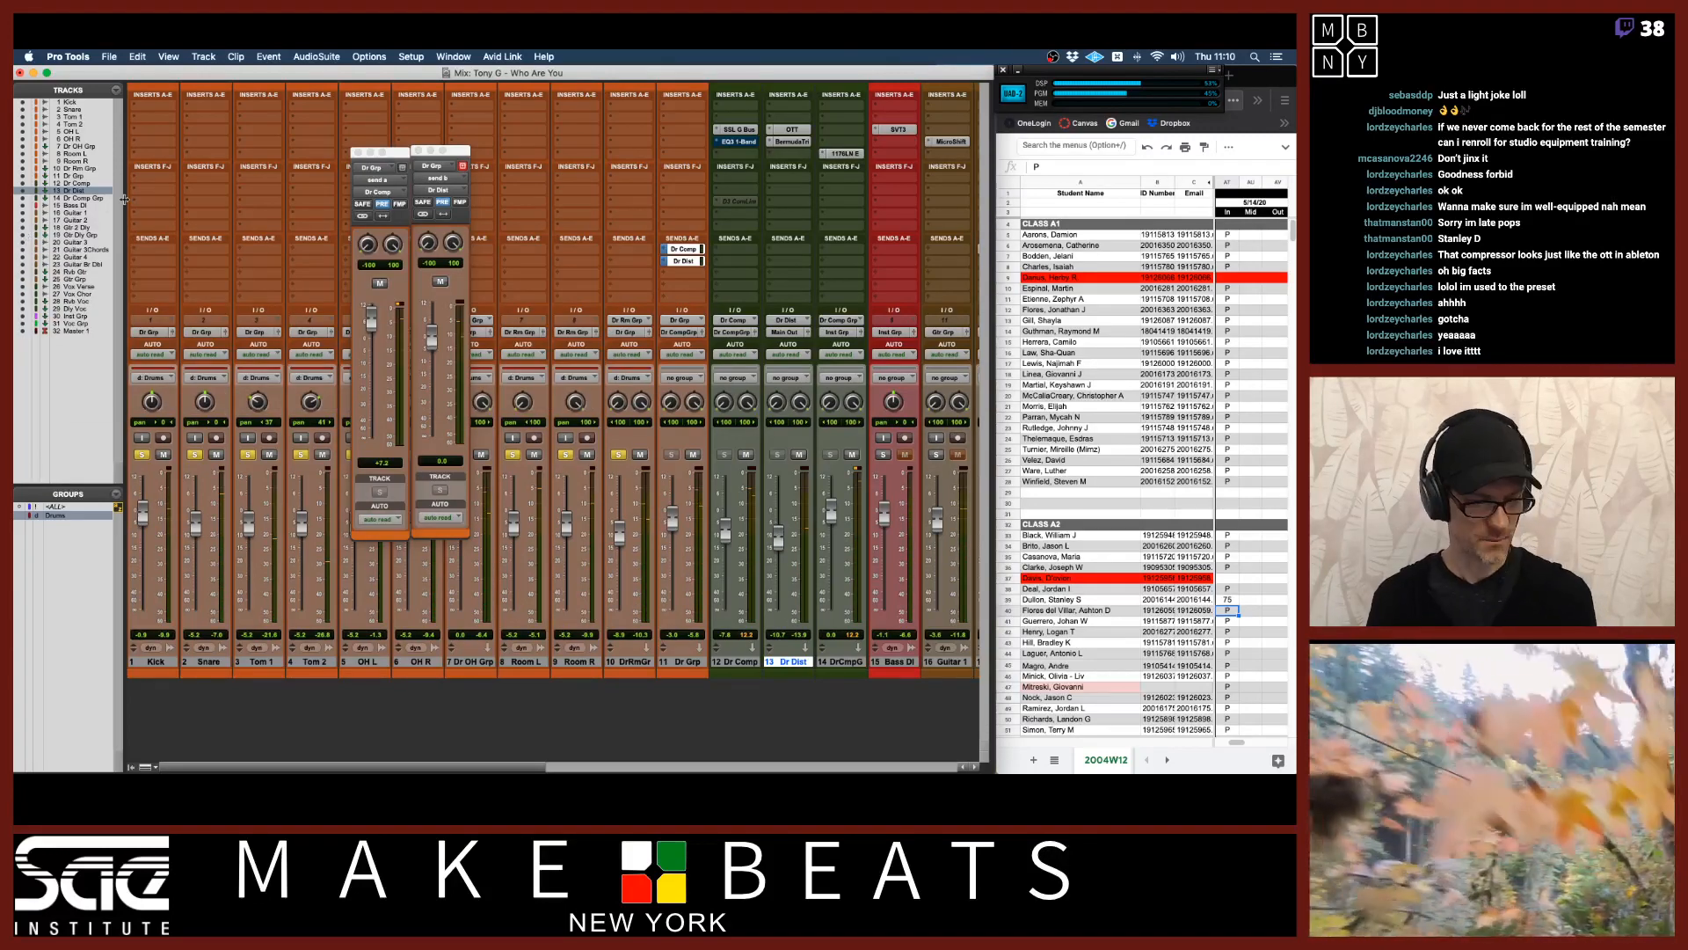
# Switch to the signal flow PDF and page through the parallel chain, drum mix and vocal effect chain slides.
pyautogui.press('super+Tab')
pyautogui.press('super+Tab')
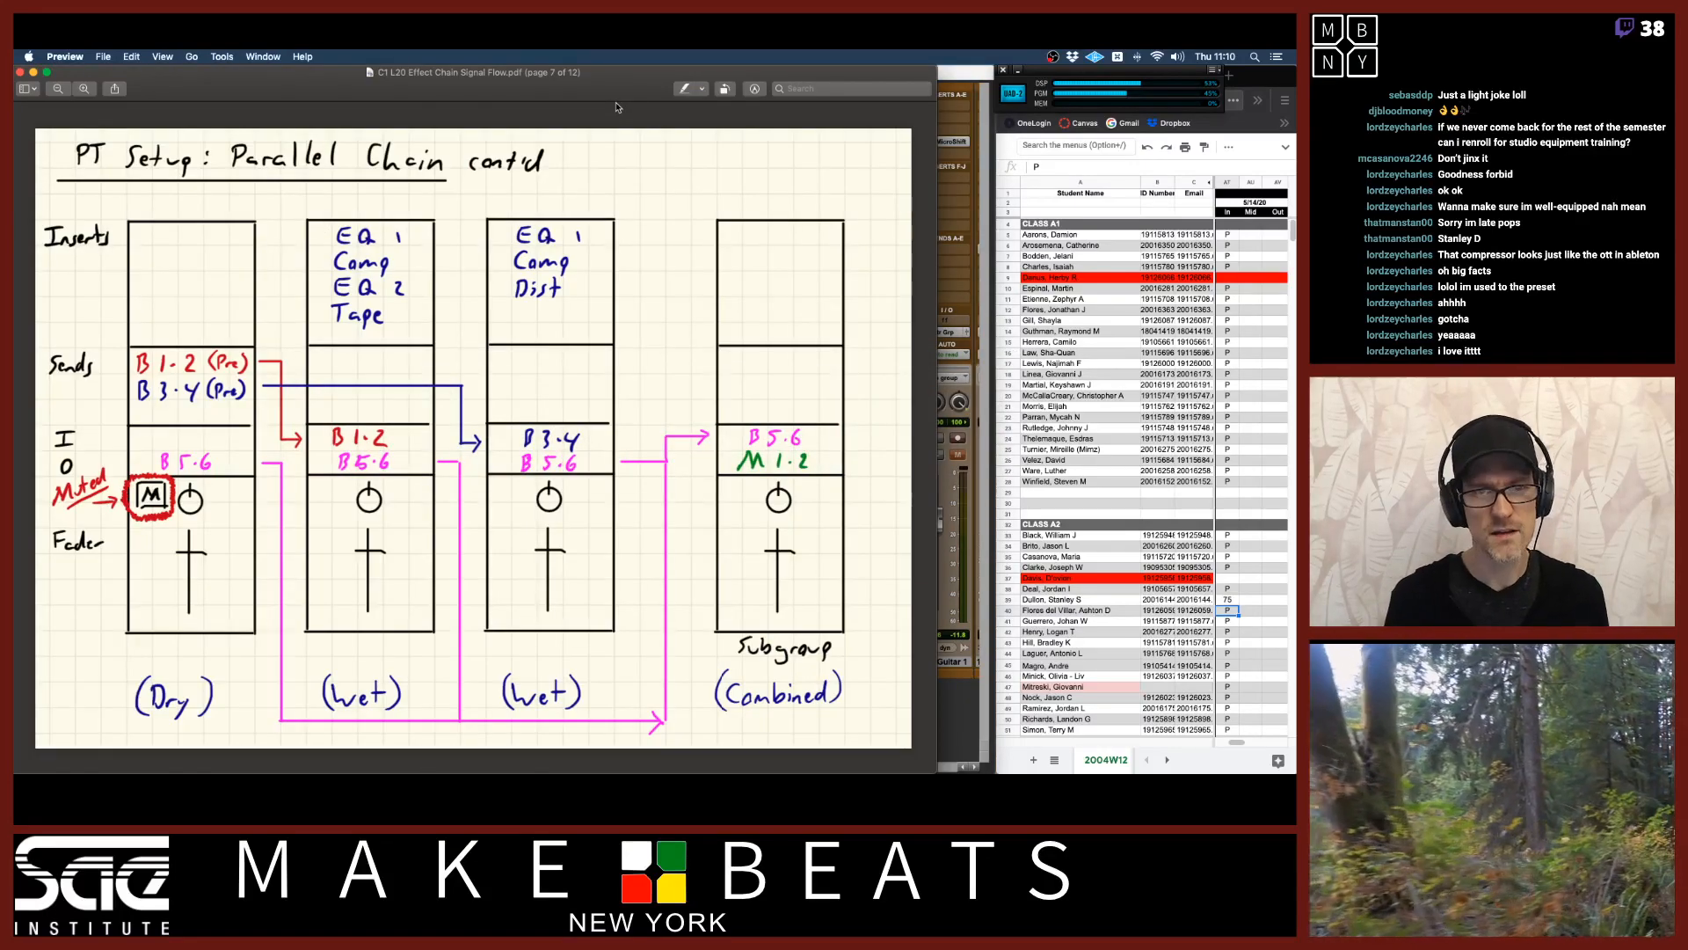
pyautogui.press('Down')
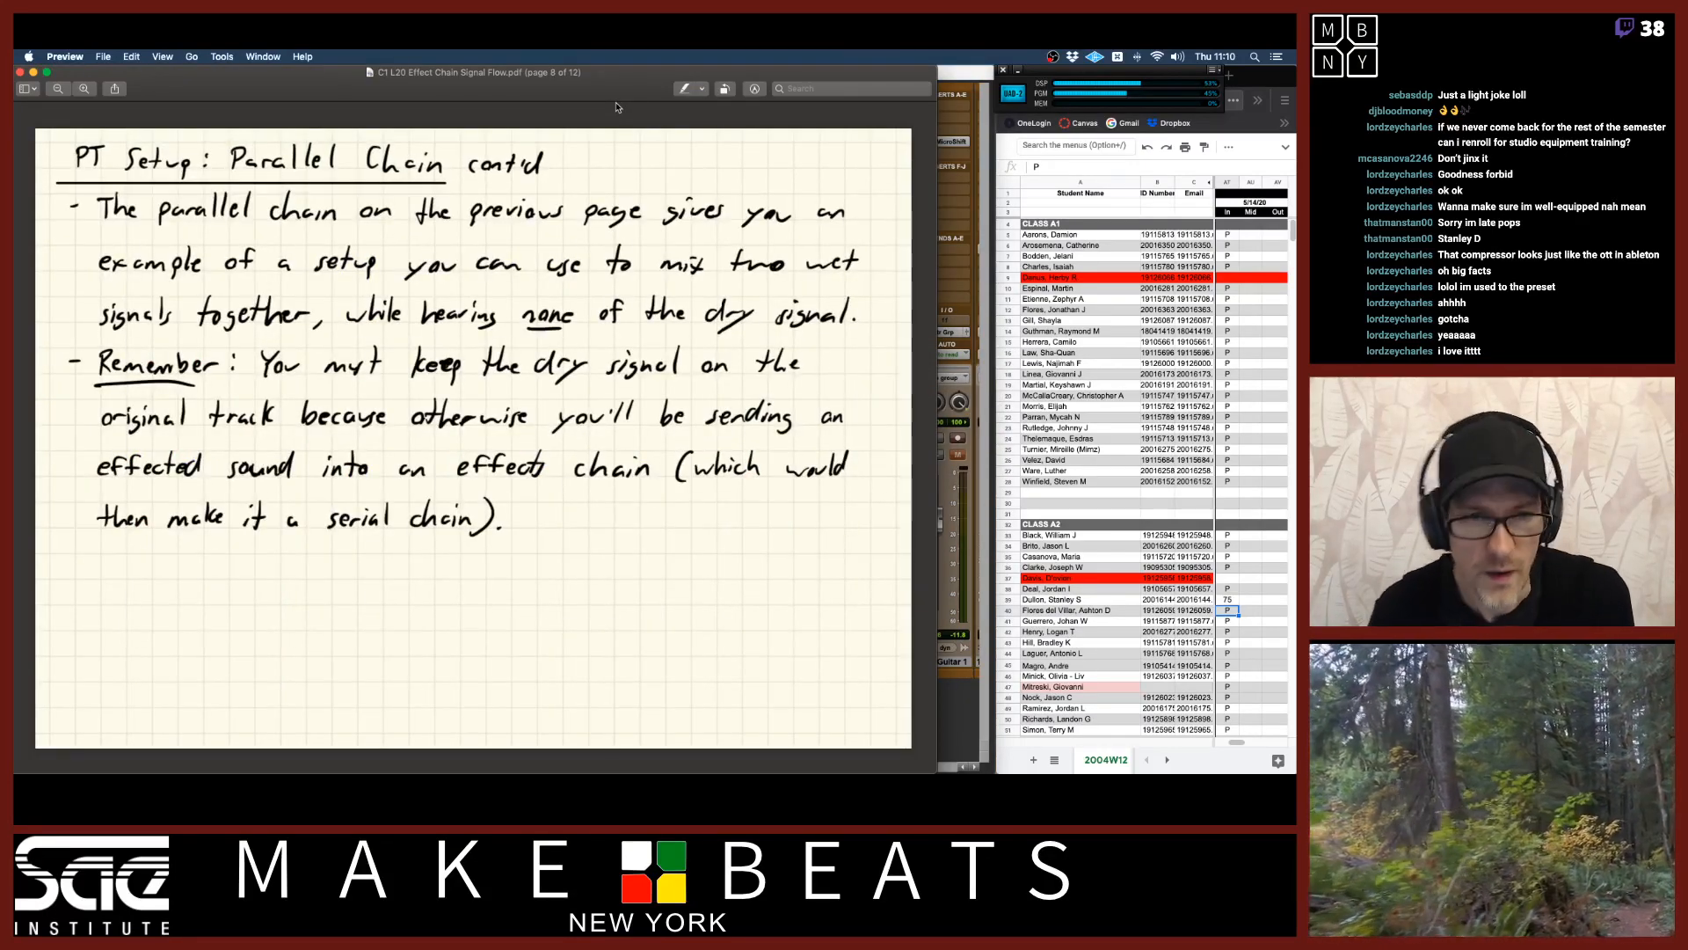
pyautogui.press('Down')
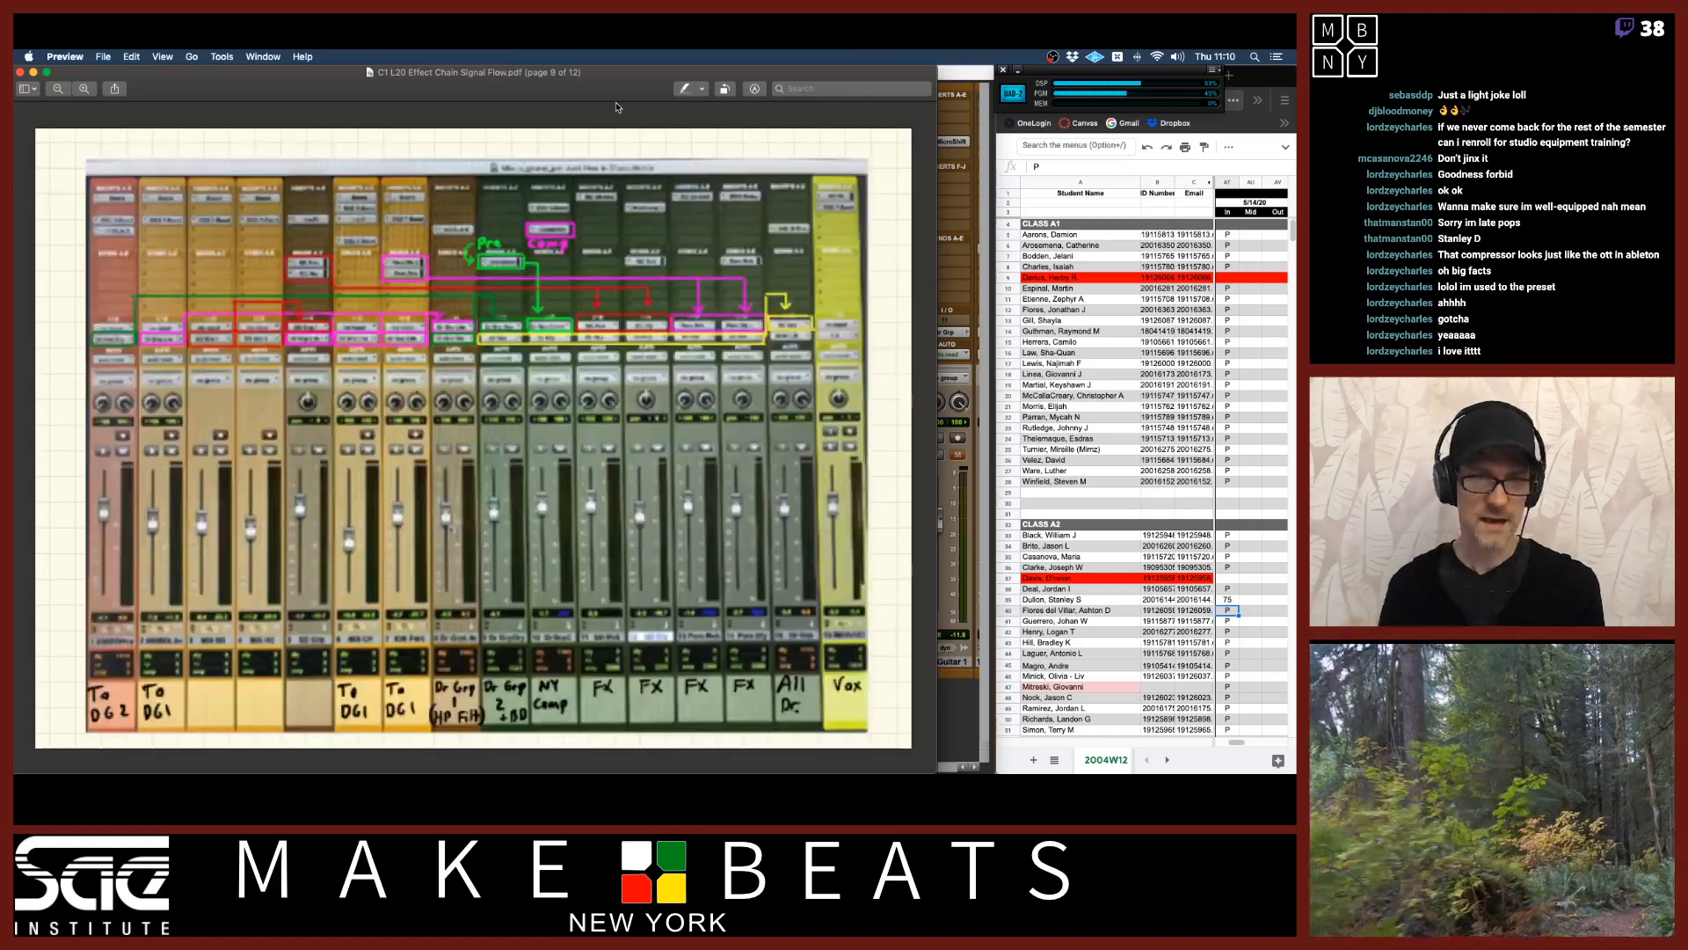
pyautogui.press('Down')
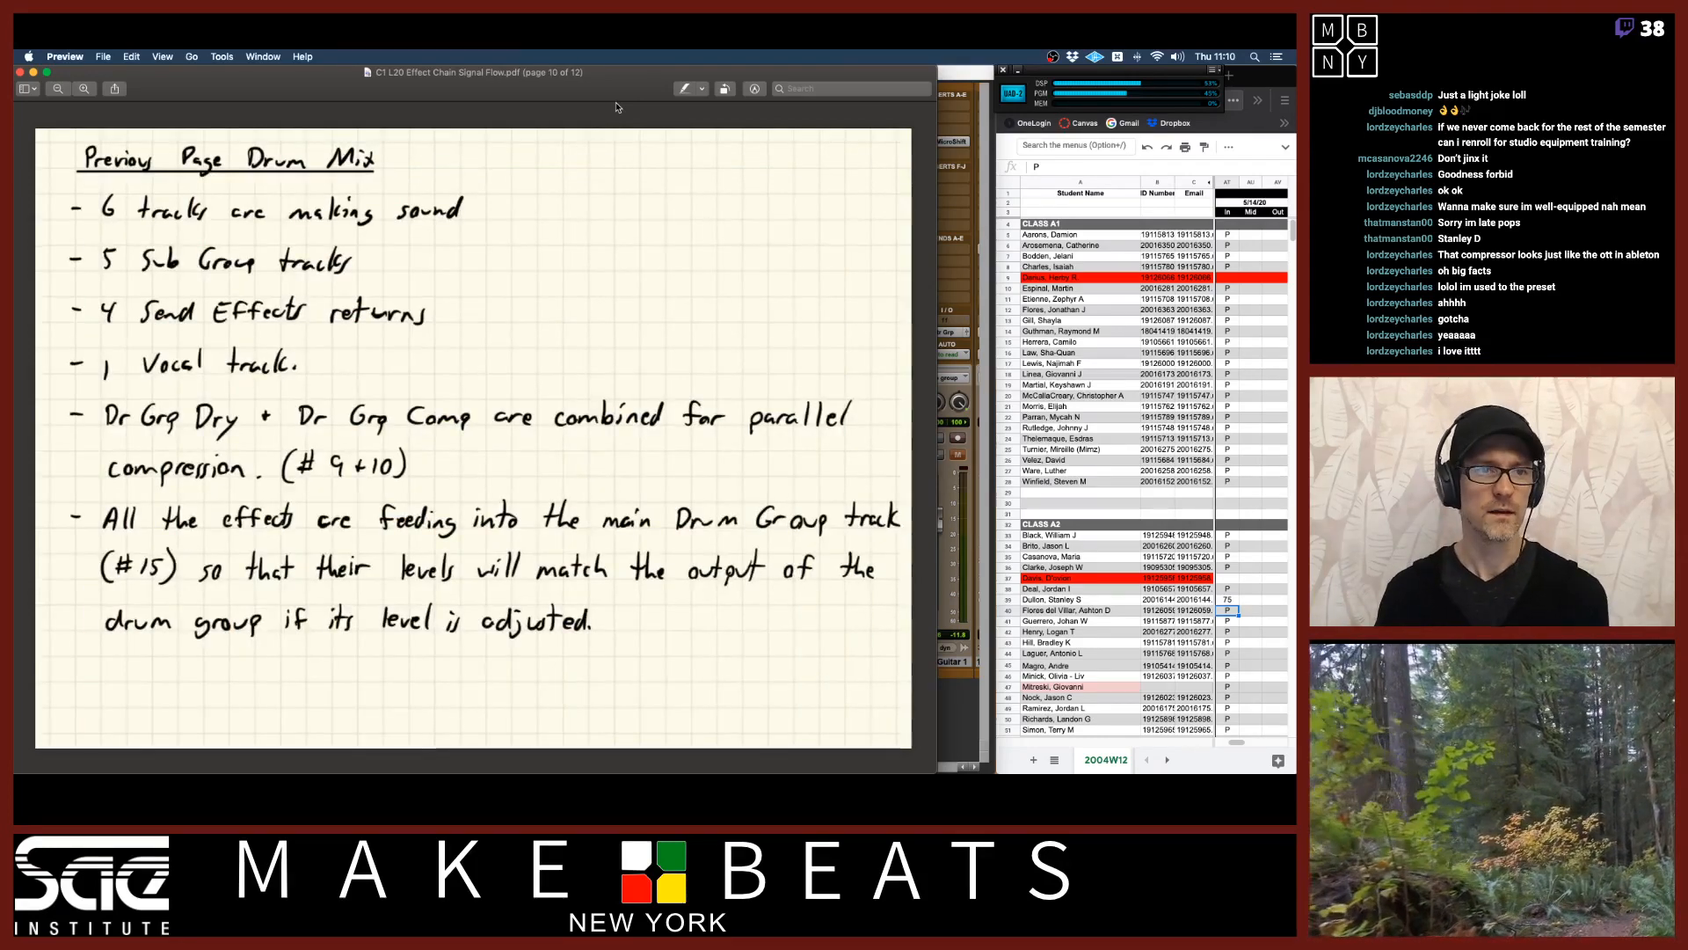
pyautogui.press('Down')
pyautogui.press('Up')
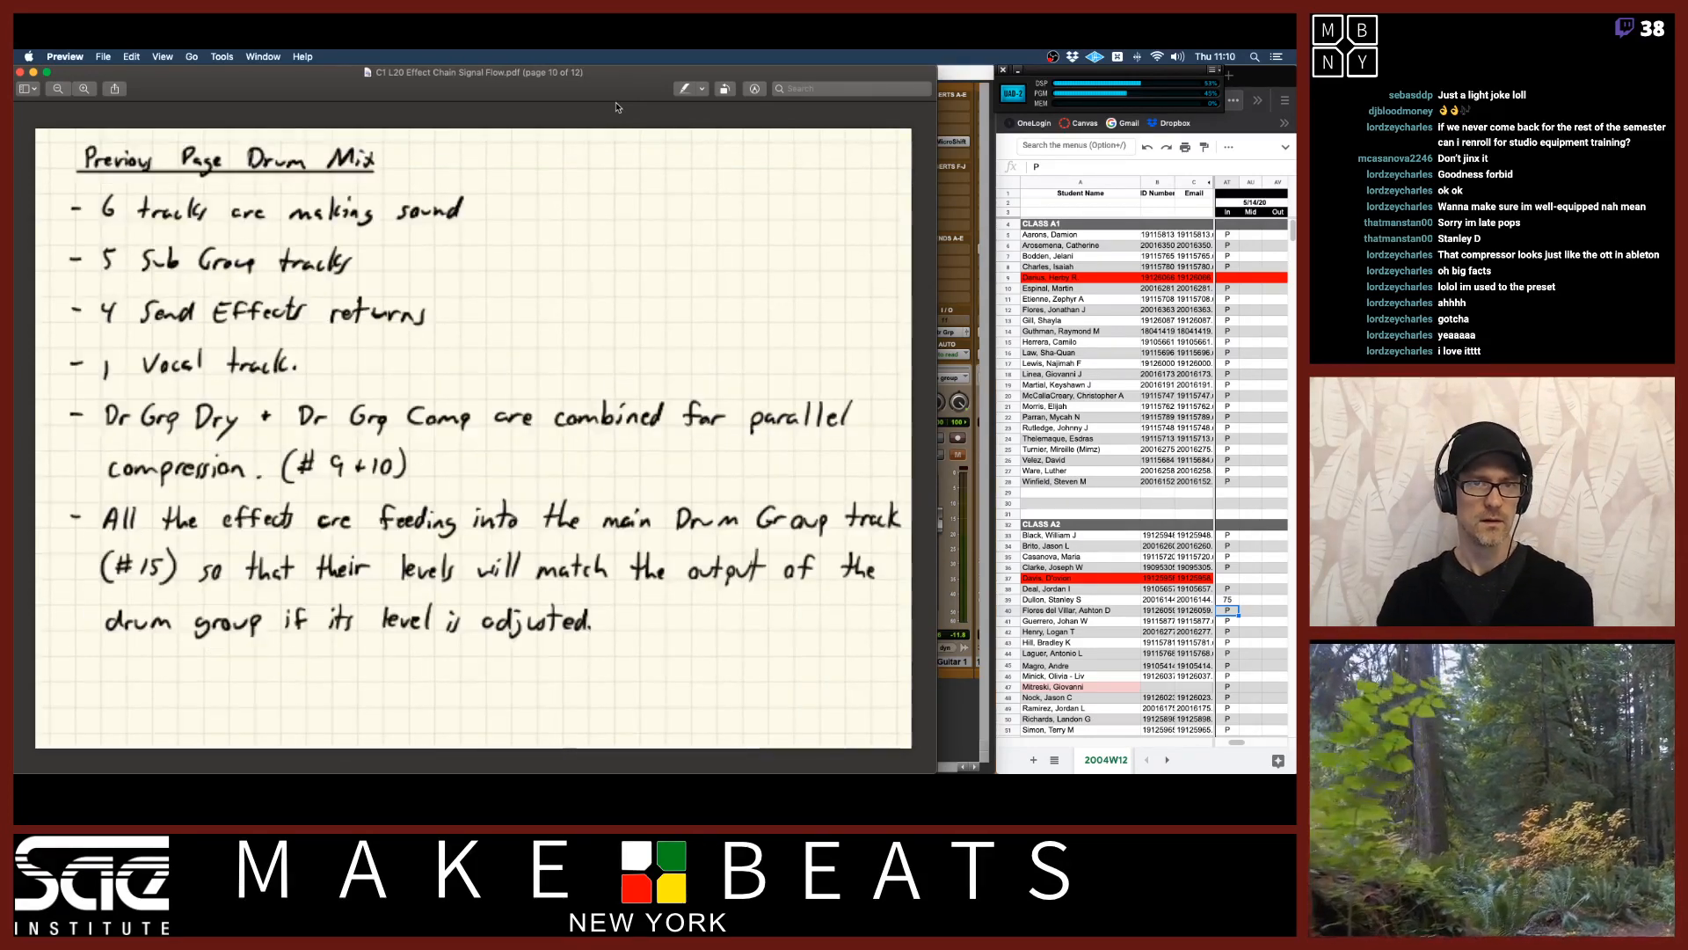
pyautogui.press('Up')
pyautogui.press('Down')
pyautogui.press('Up')
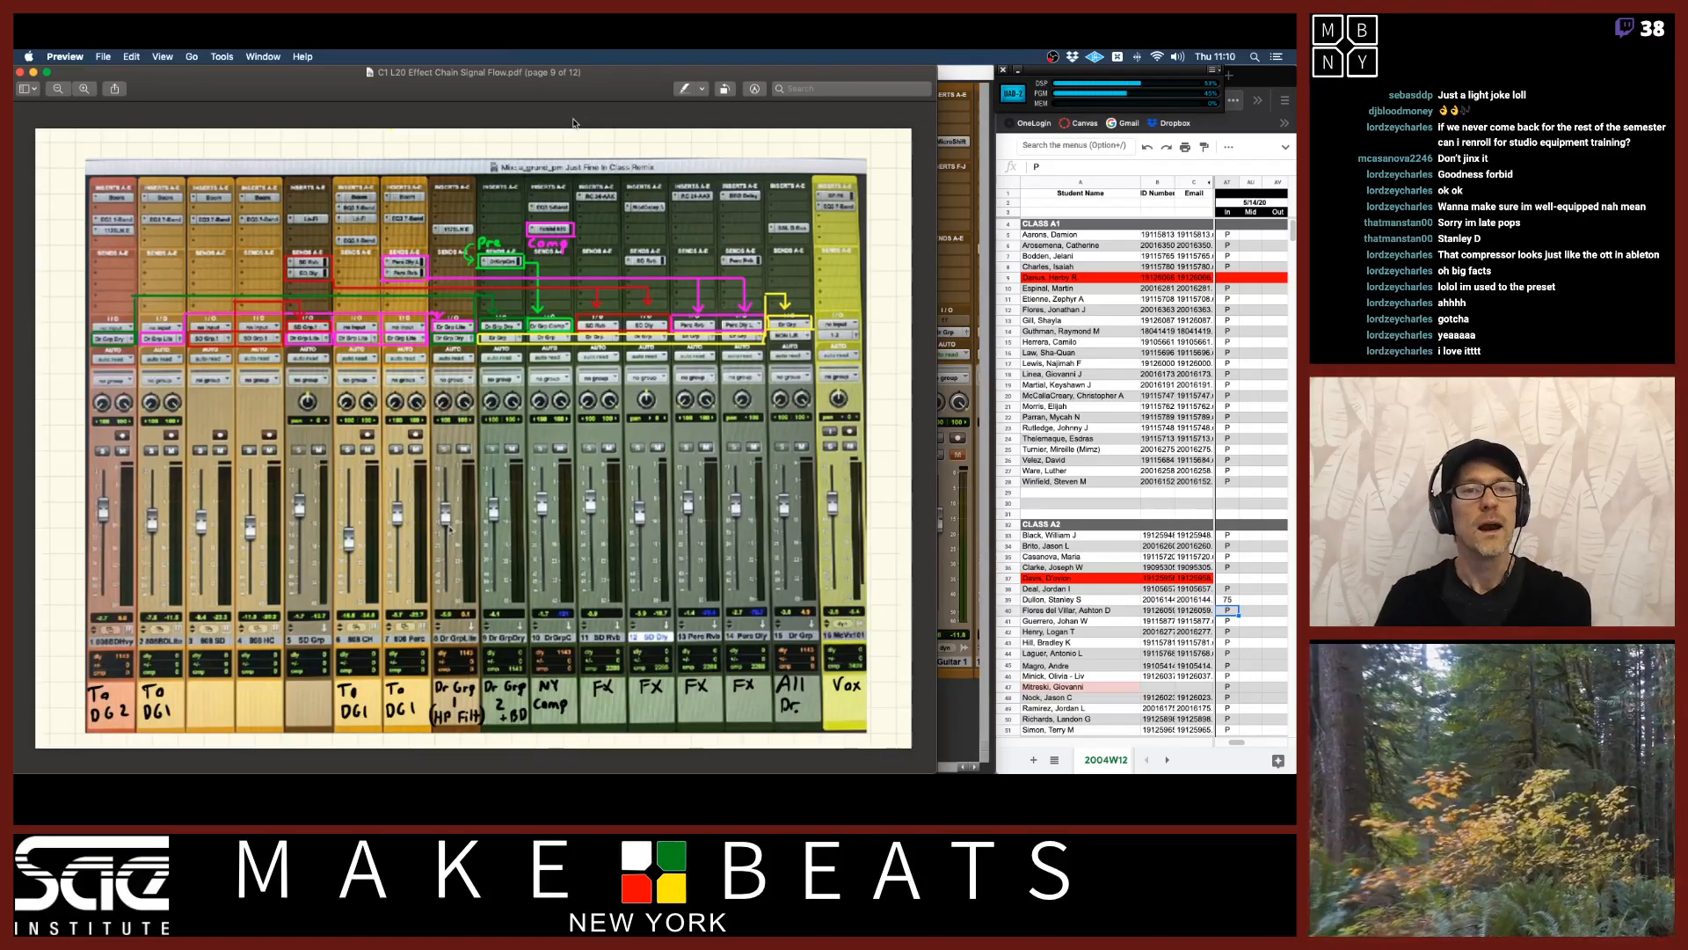
pyautogui.press('Down')
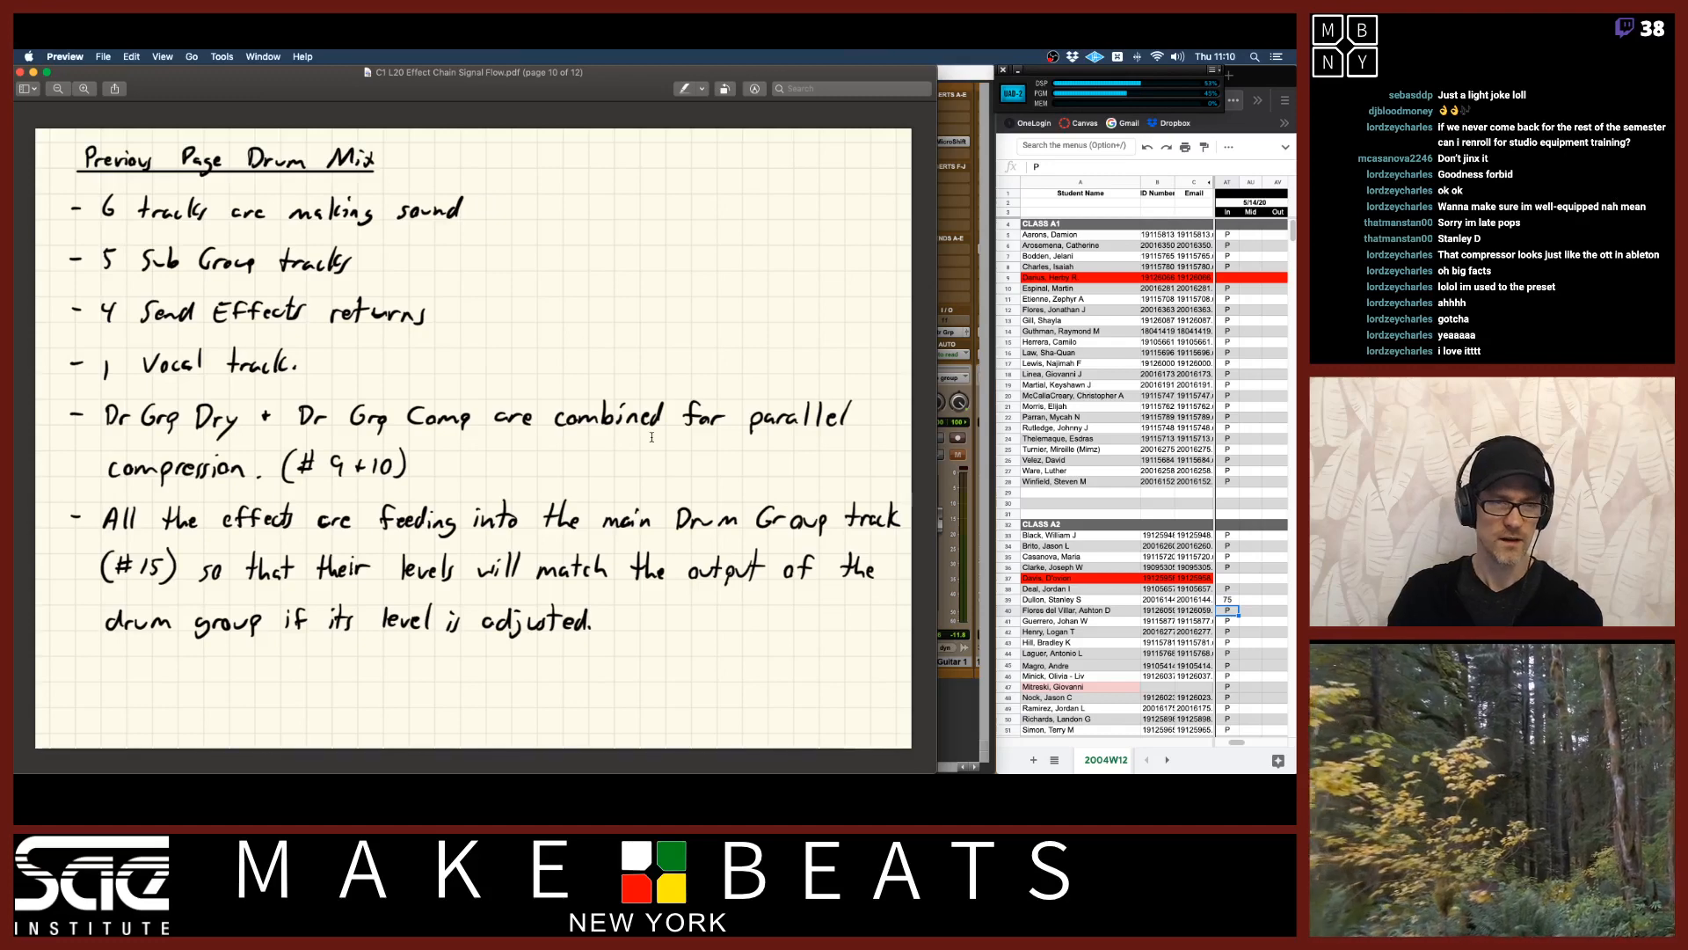
pyautogui.press('Up')
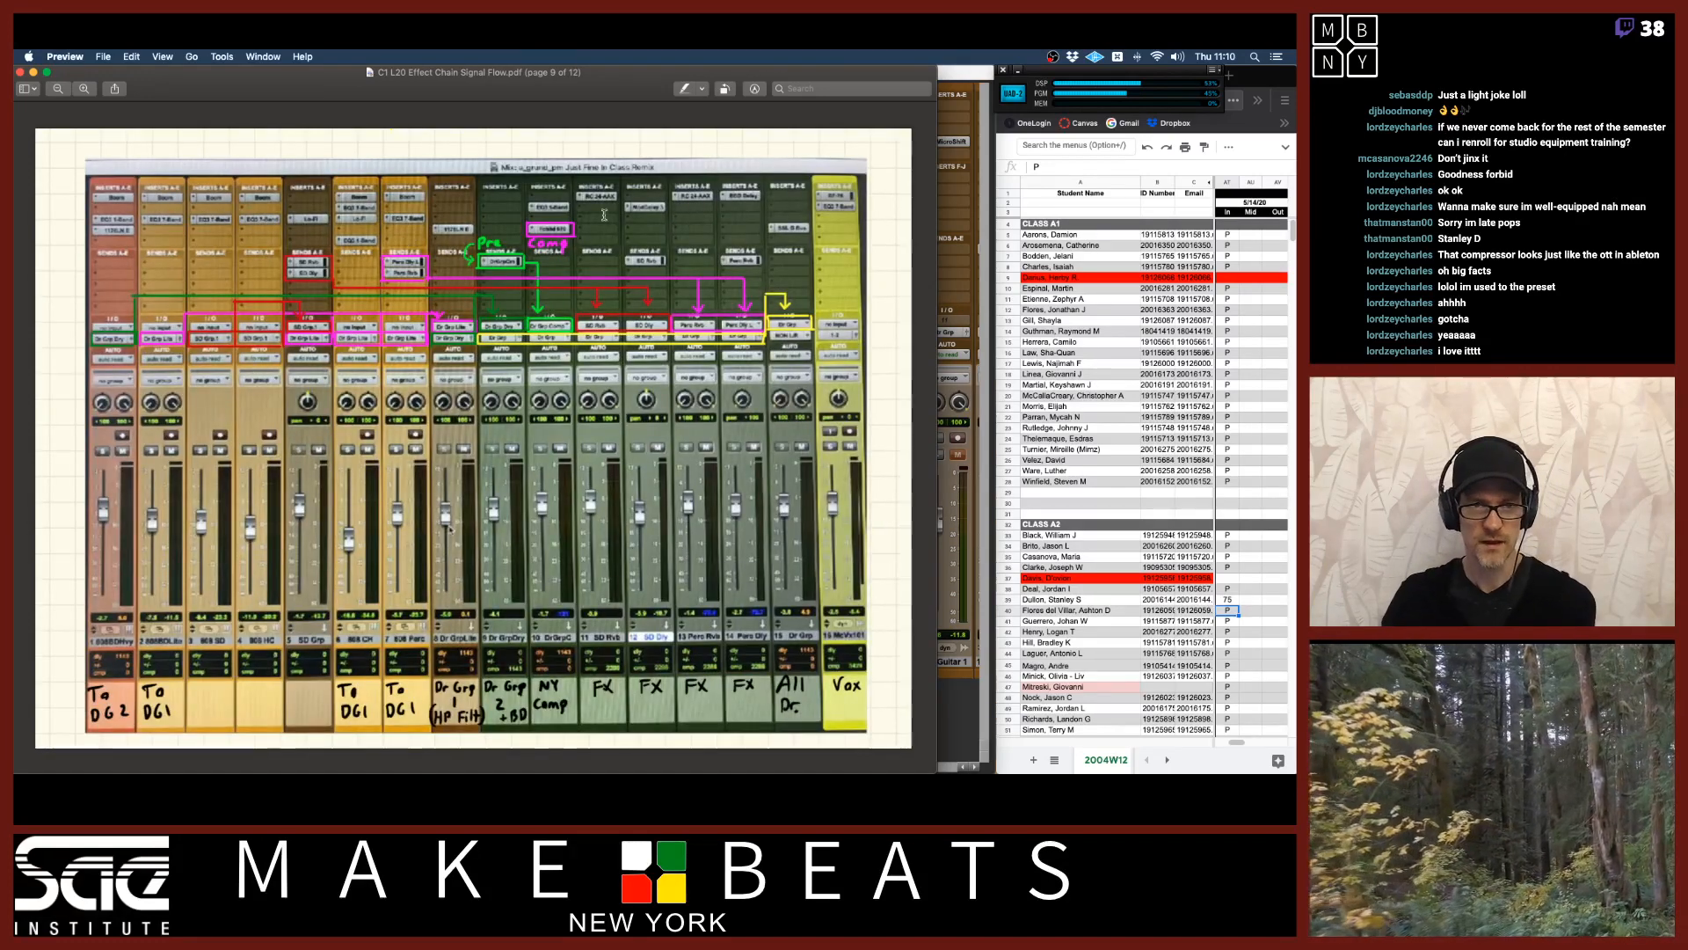
pyautogui.press('Down')
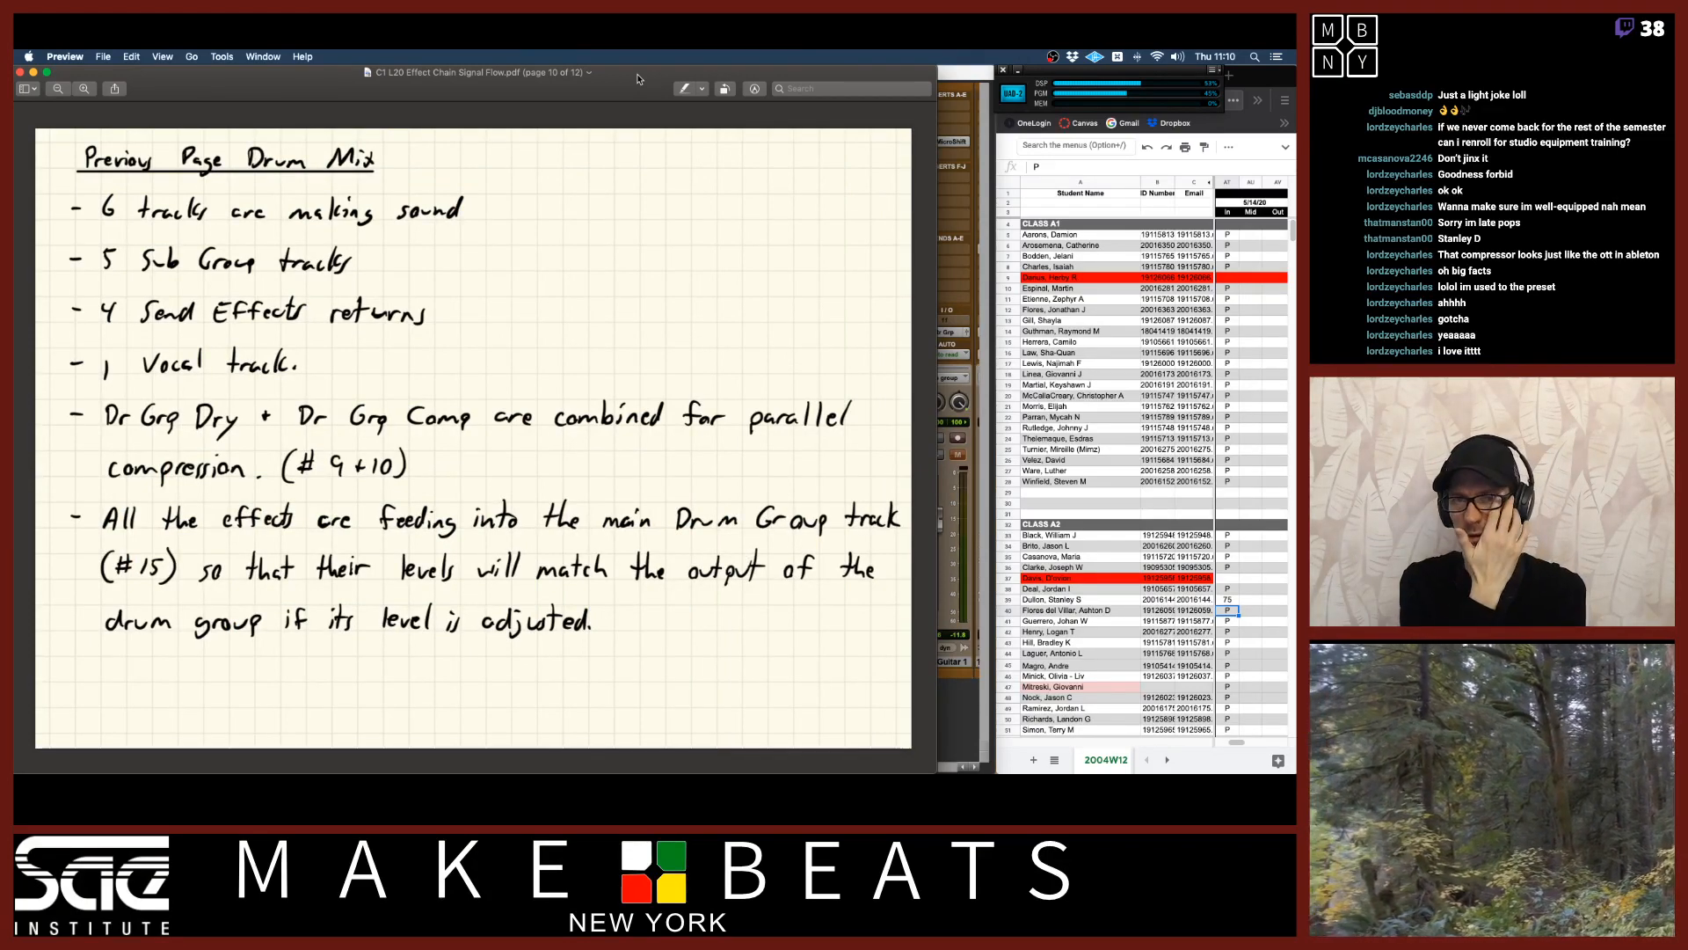
pyautogui.press('Up')
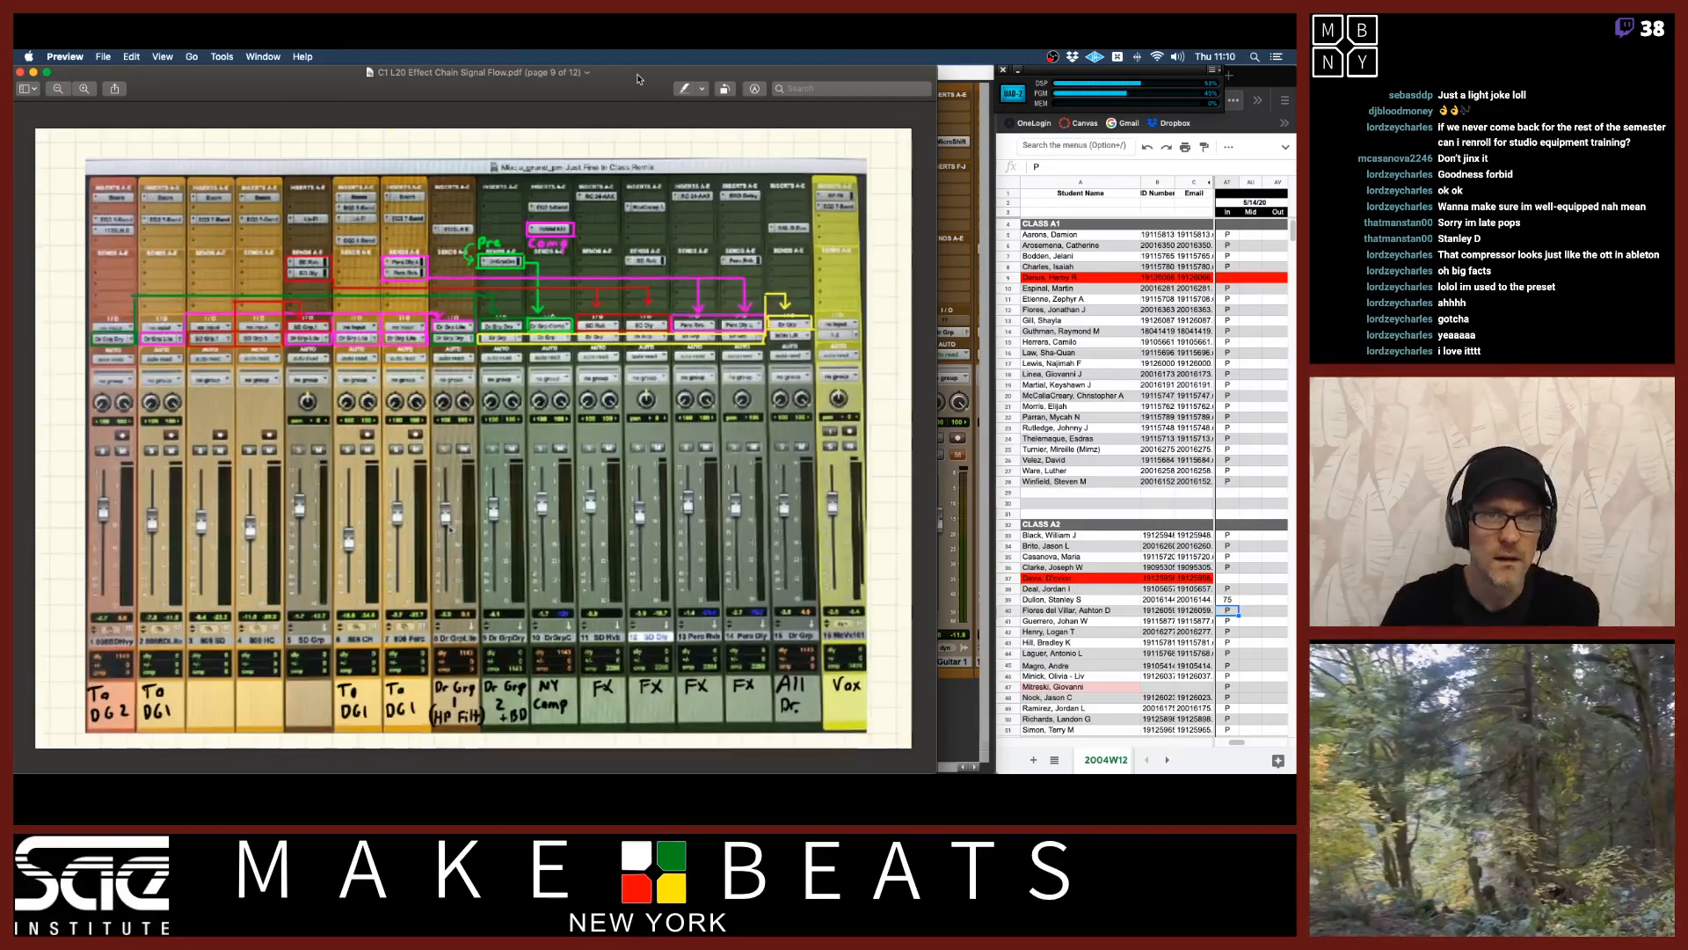
pyautogui.press('Down')
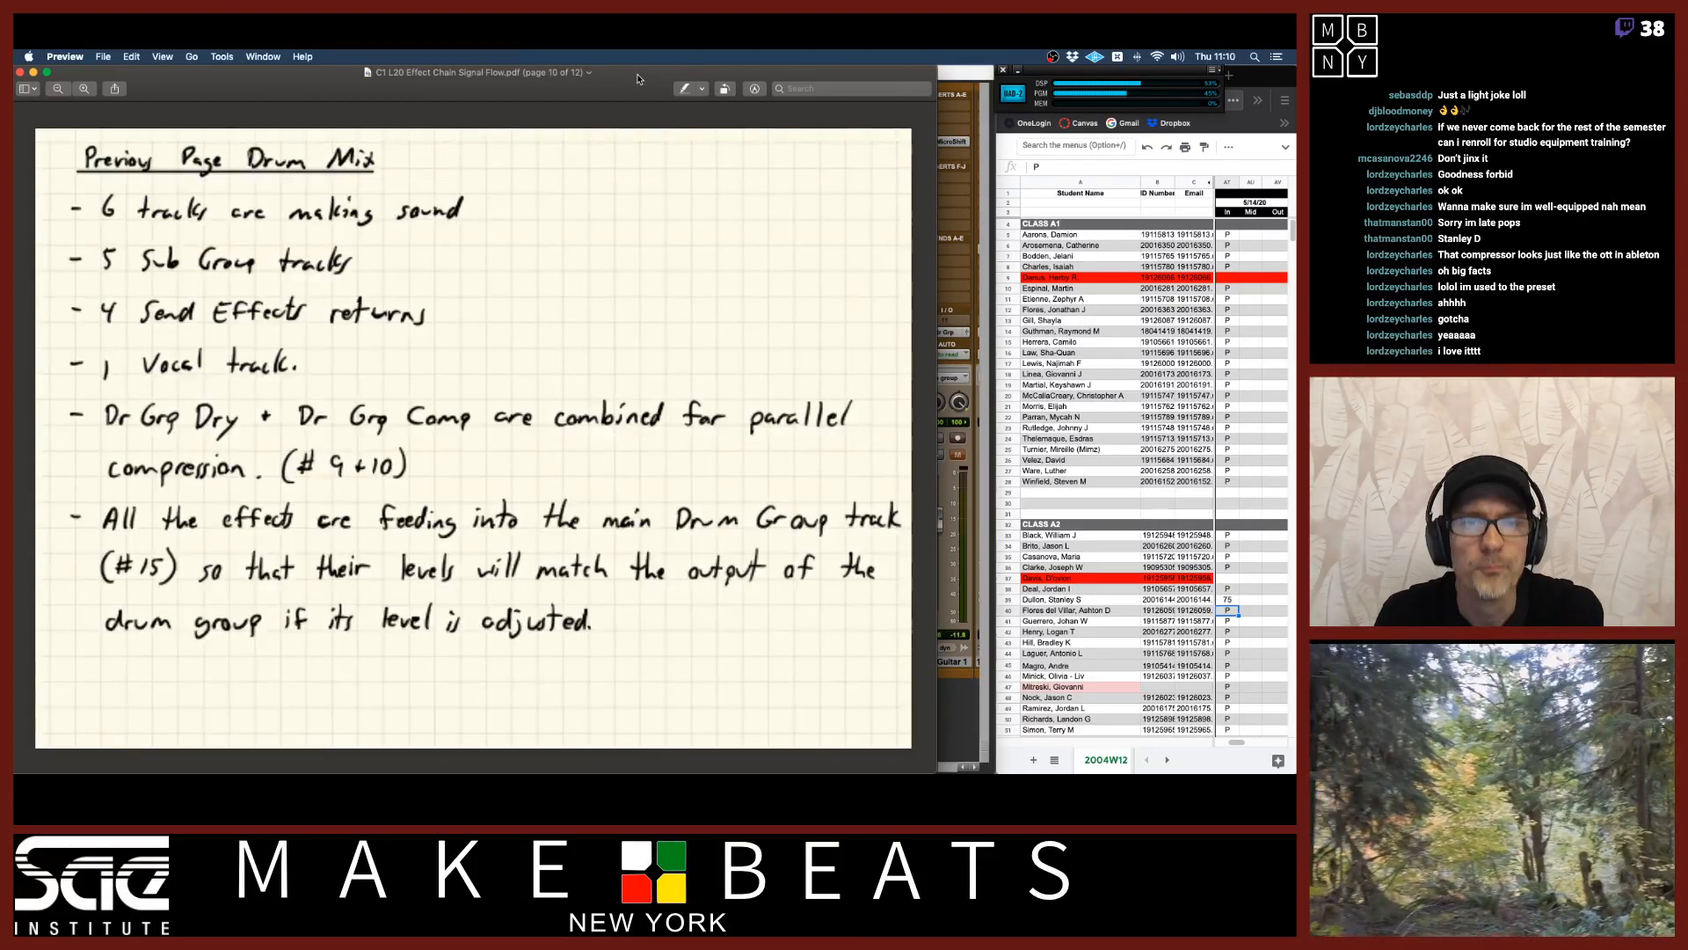
pyautogui.press('Down')
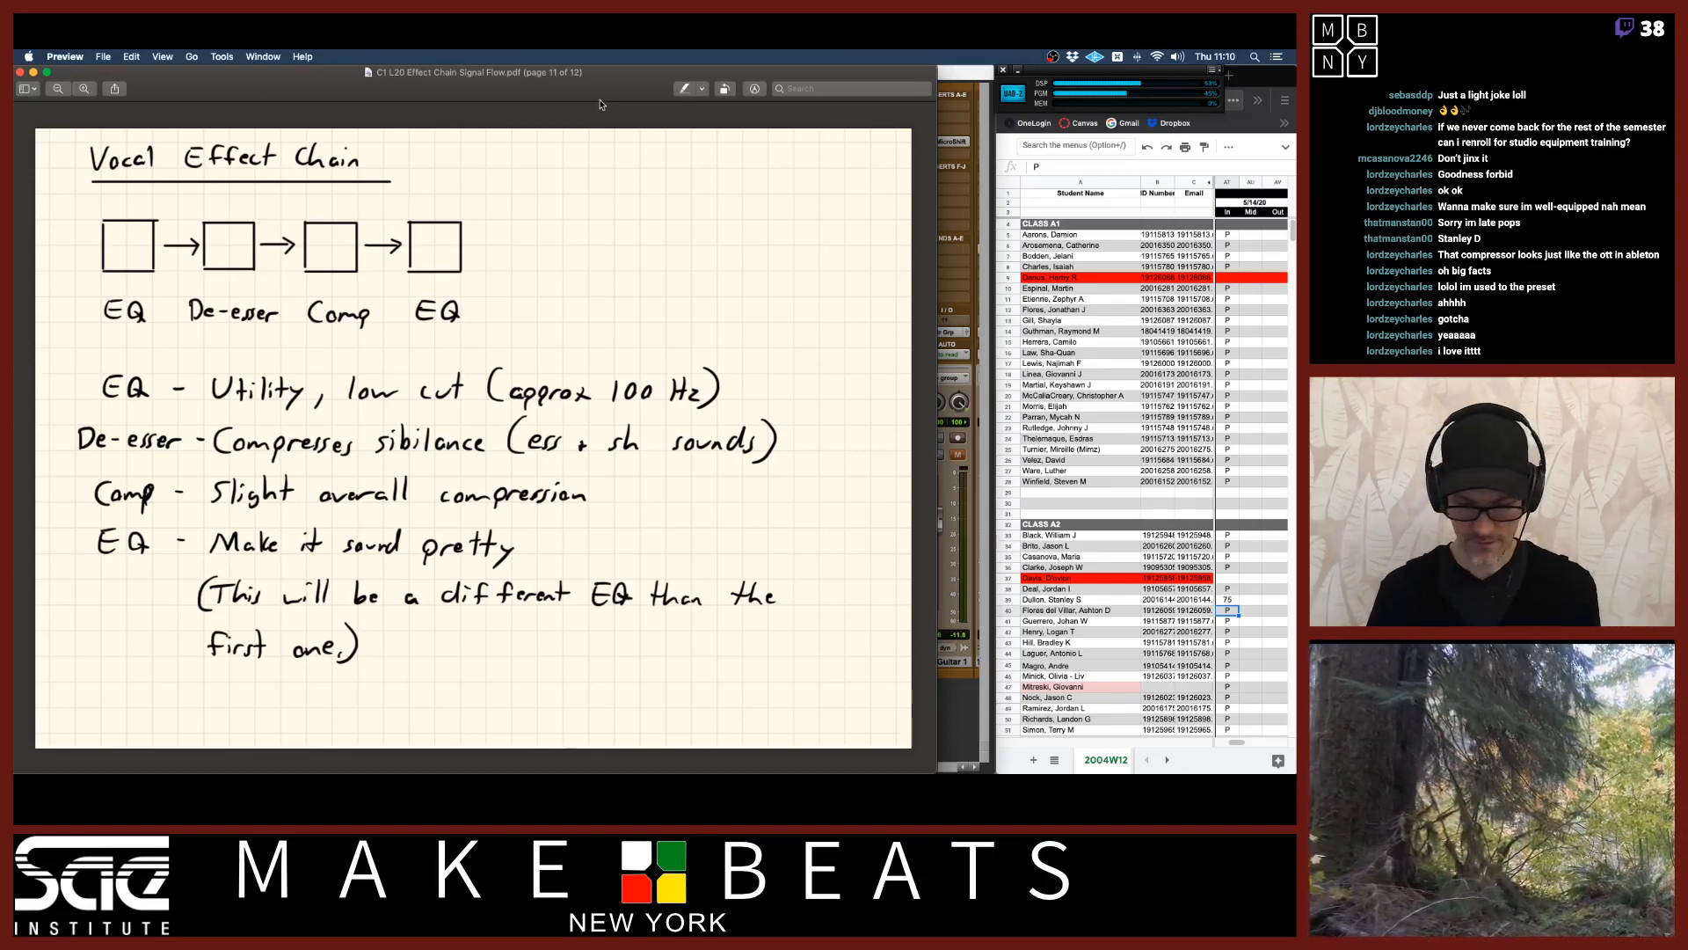
pyautogui.press('Down')
pyautogui.press('Up')
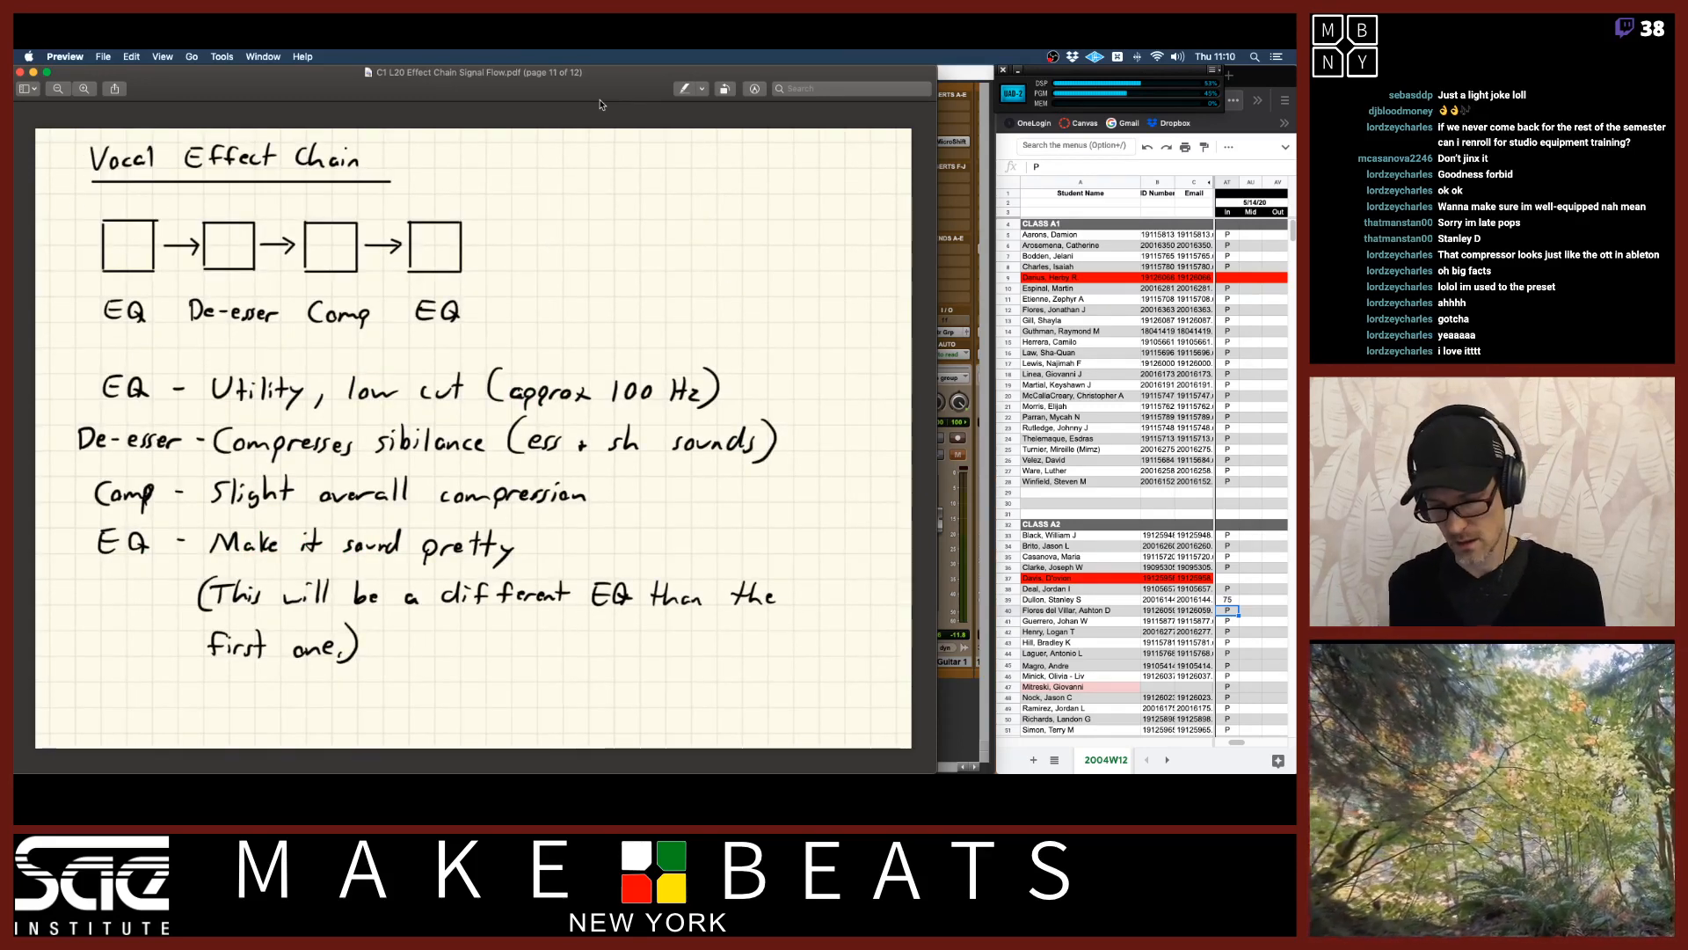
pyautogui.press('Down')
pyautogui.press('Up')
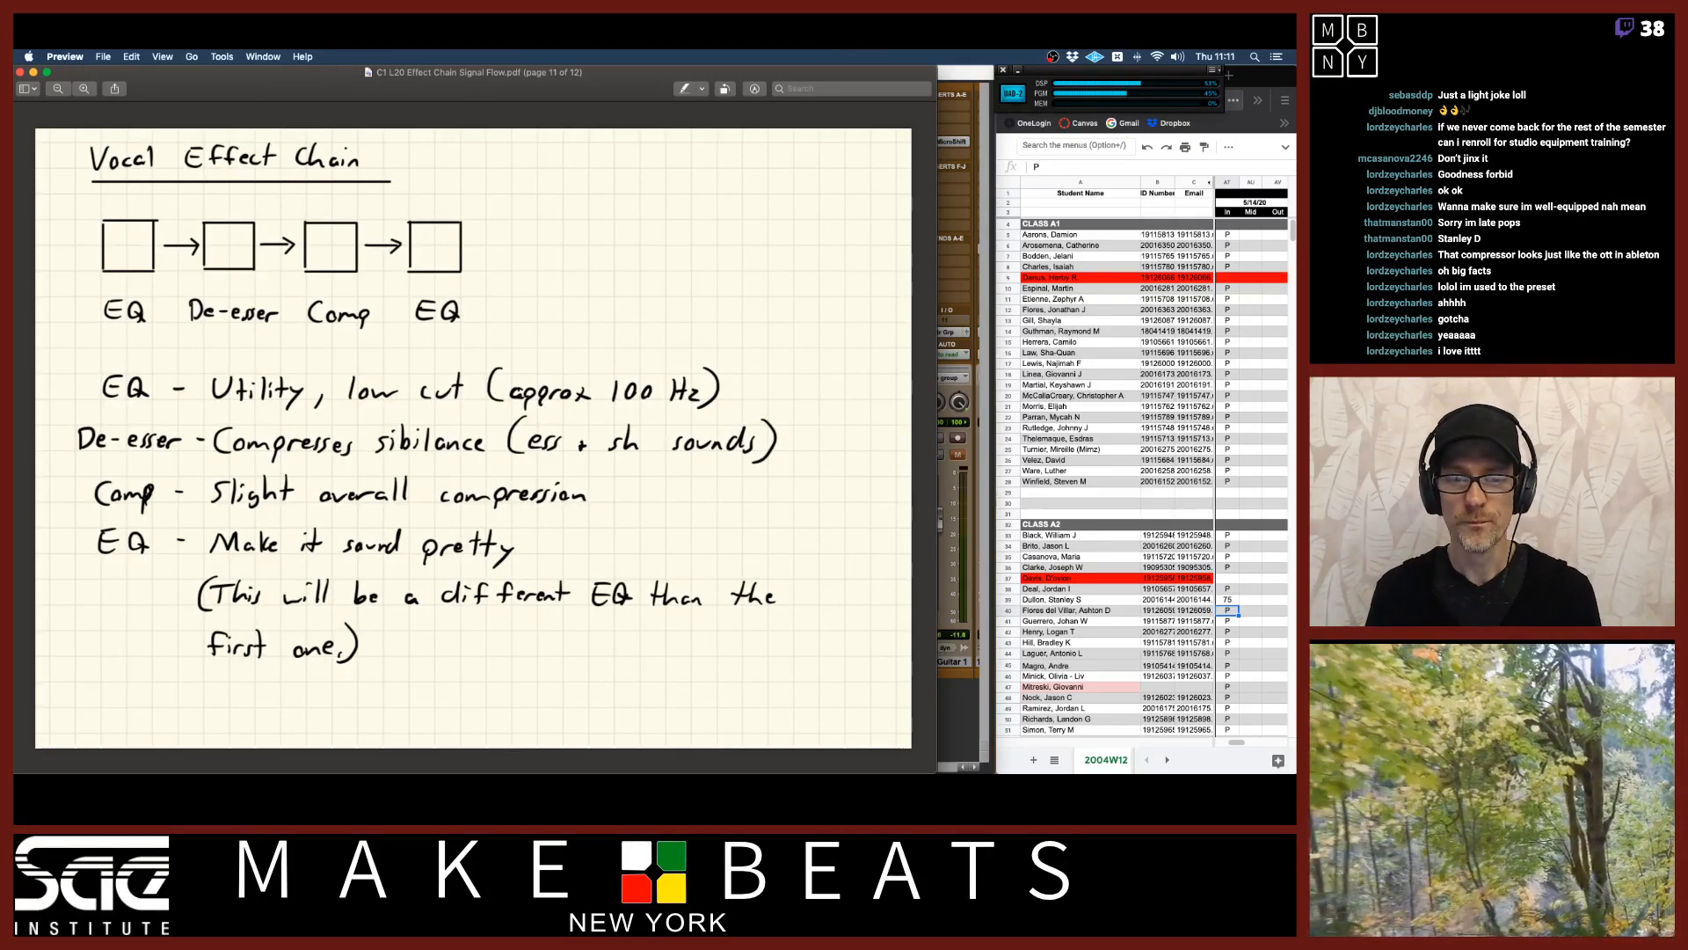
pyautogui.press('super+Tab')
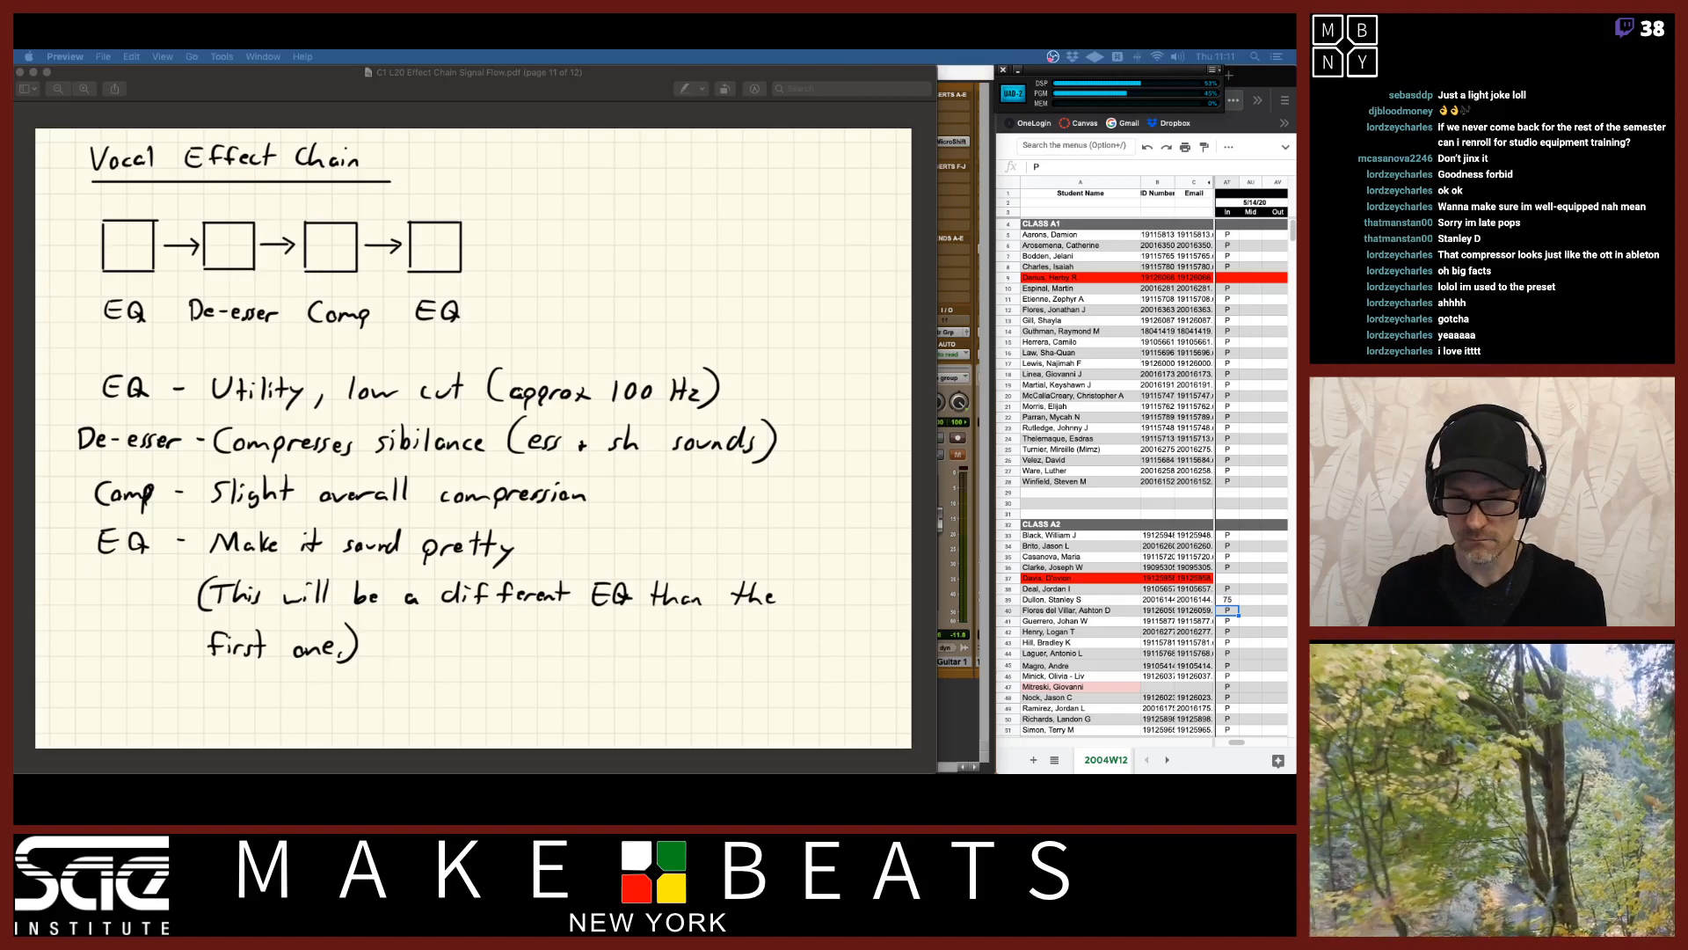